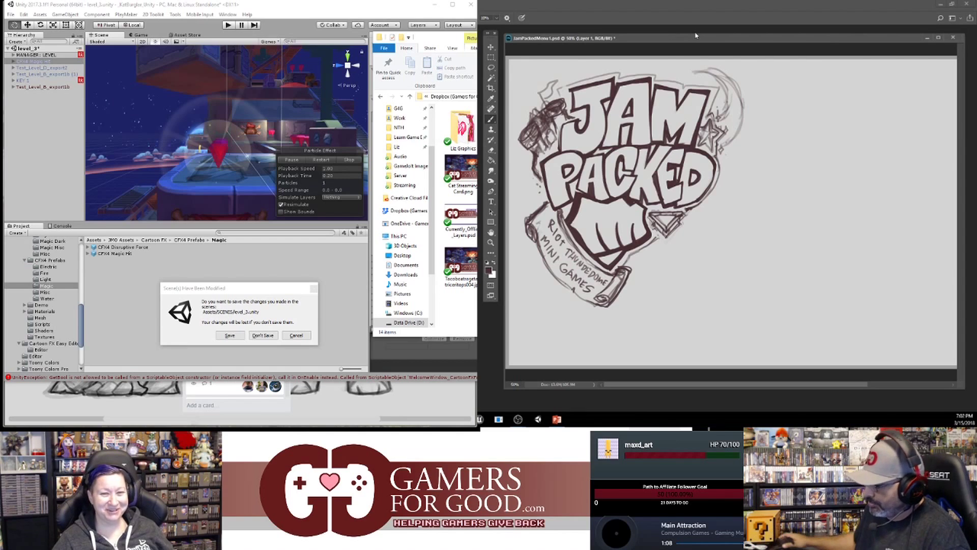
# - Erase the dark scribbled shading from the castle turret sketch beside the JAM lettering
pyautogui.moveTo(664, 41); pyautogui.dragTo(665, 40)
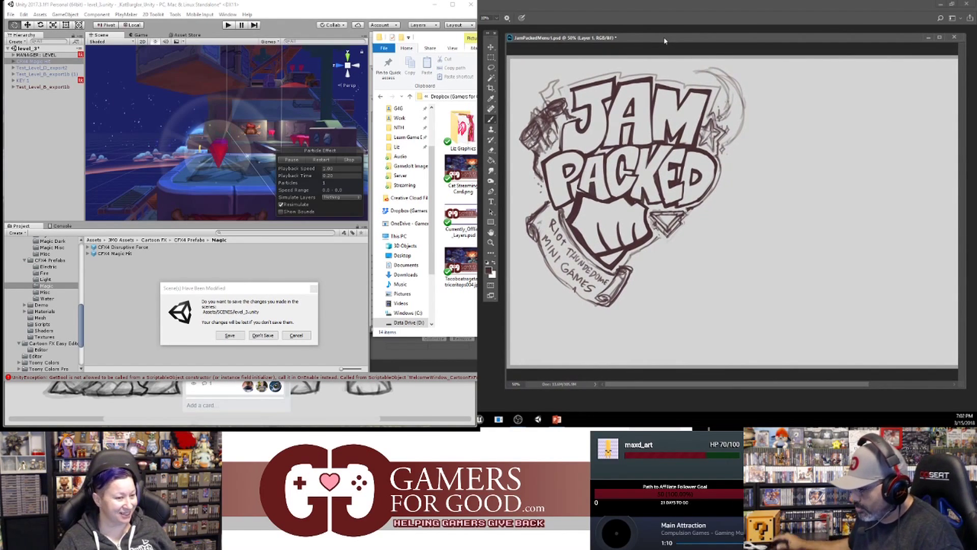
pyautogui.hotkey('ctrl', '+')
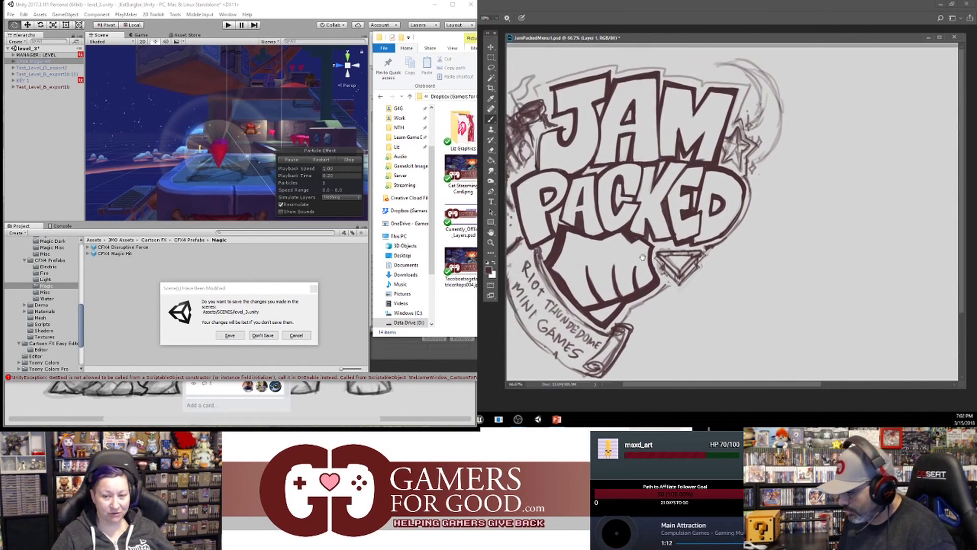
pyautogui.press('e')
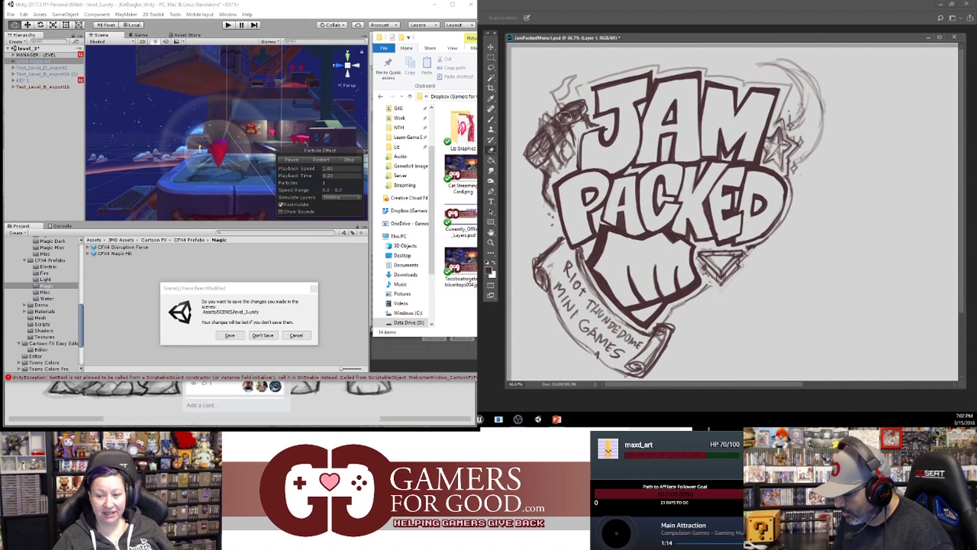
pyautogui.moveTo(566, 118); pyautogui.dragTo(581, 104)
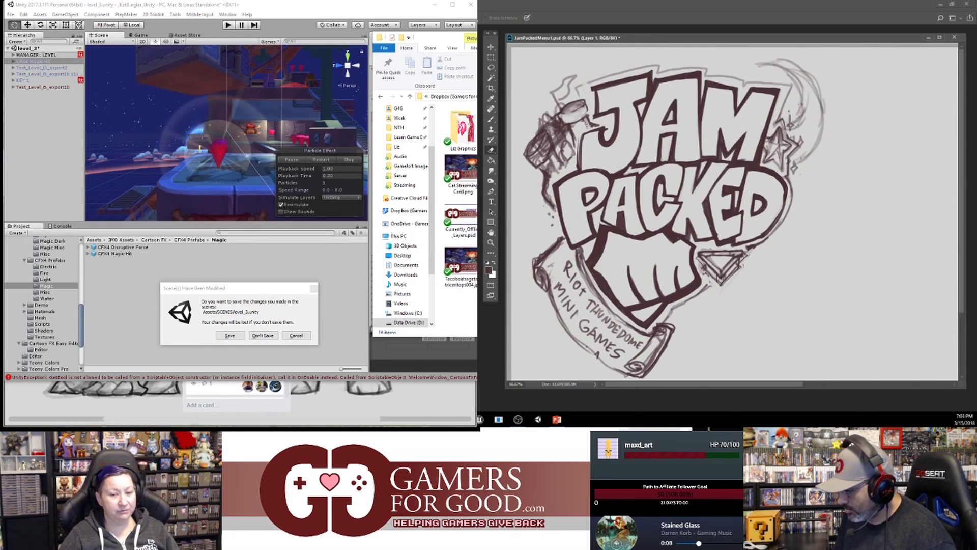
pyautogui.moveTo(574, 139)
pyautogui.mouseDown()
pyautogui.moveTo(549, 170)
pyautogui.moveTo(560, 168)
pyautogui.moveTo(564, 140)
pyautogui.moveTo(551, 123)
pyautogui.moveTo(563, 135)
pyautogui.mouseUp()
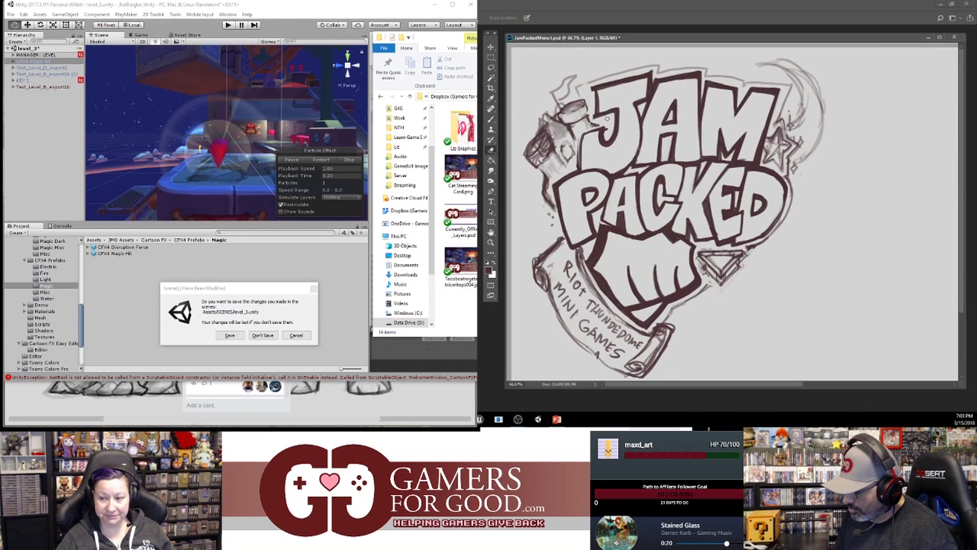
pyautogui.moveTo(560, 130); pyautogui.dragTo(555, 118)
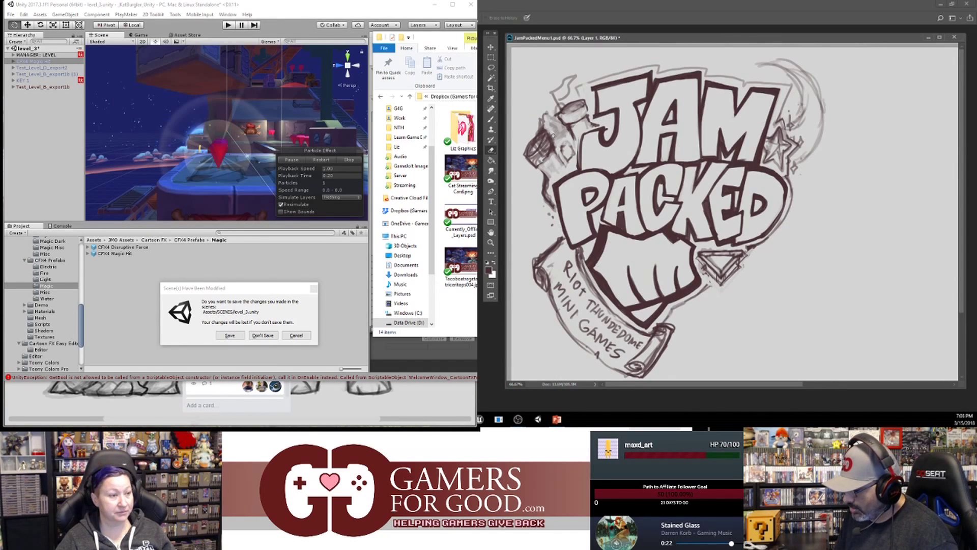
pyautogui.moveTo(551, 123)
pyautogui.mouseDown()
pyautogui.moveTo(563, 136)
pyautogui.moveTo(546, 122)
pyautogui.mouseUp()
# - Redraw the battlement outlines between the two turrets and clean the shading out of the lower turret's opening
pyautogui.press('b')
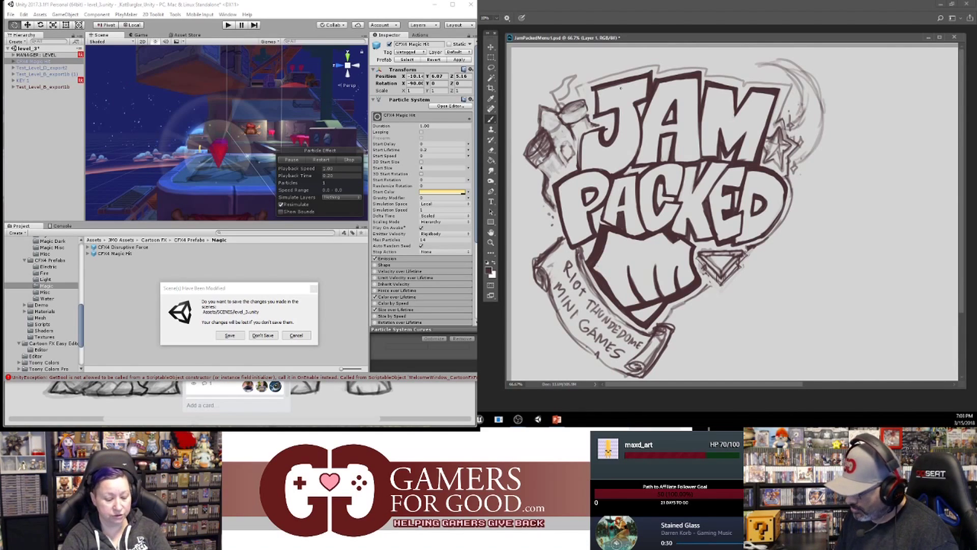
pyautogui.press('e')
pyautogui.moveTo(545, 141); pyautogui.dragTo(540, 148)
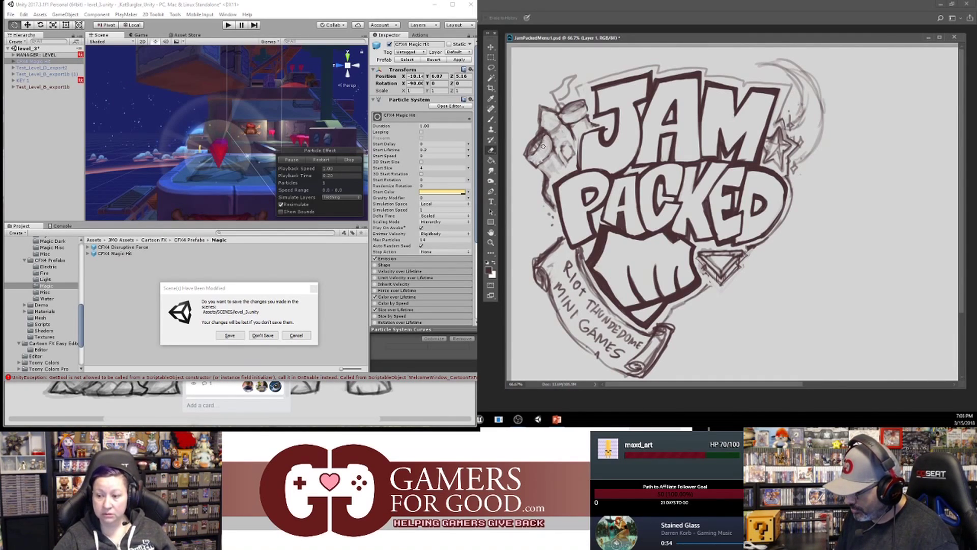
pyautogui.moveTo(542, 156); pyautogui.dragTo(549, 147)
pyautogui.press('b')
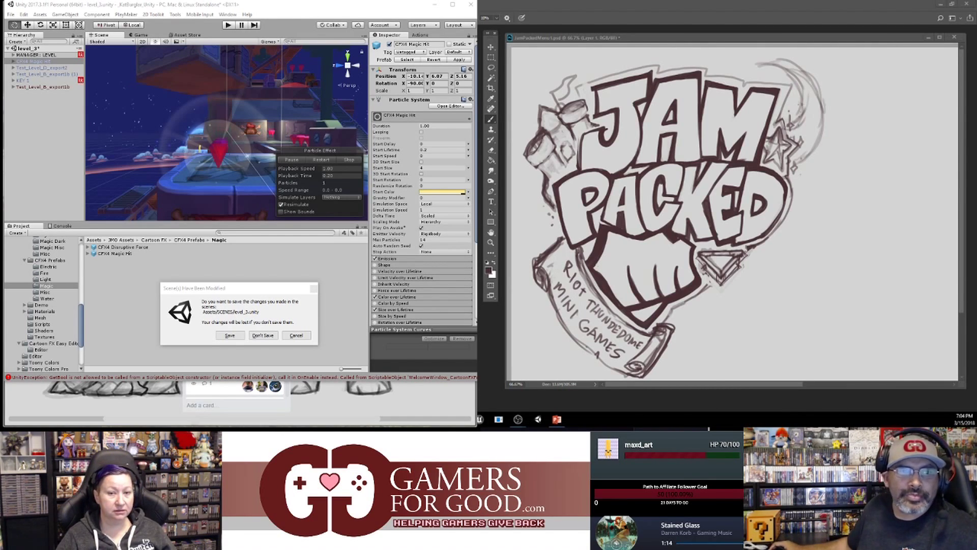
# - Open Cat Streaming Card.psd and select the night-sky background around the buildings with the Magic Wand
pyautogui.moveTo(477, 7); pyautogui.dragTo(376, 2)
pyautogui.click(136, 133)
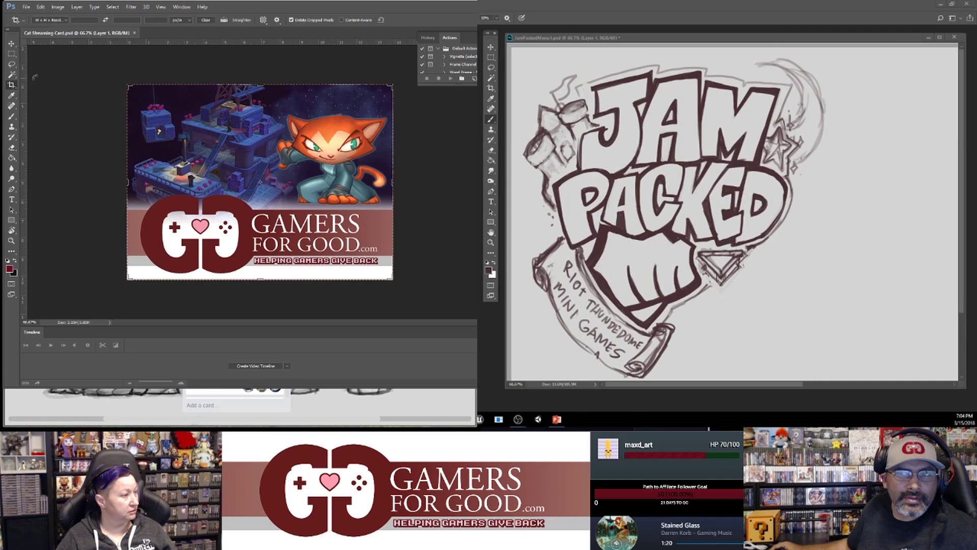
pyautogui.click(12, 54)
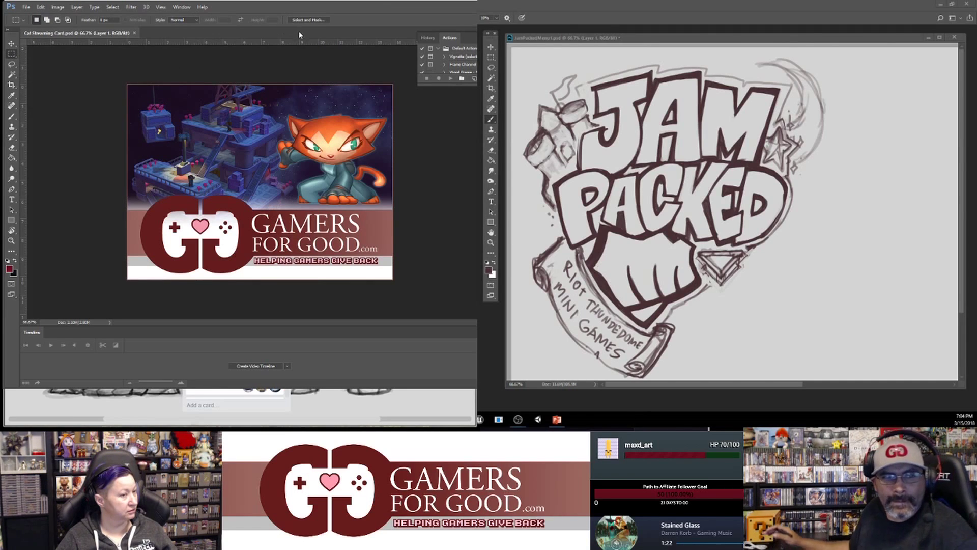
pyautogui.click(12, 74)
pyautogui.click(142, 97)
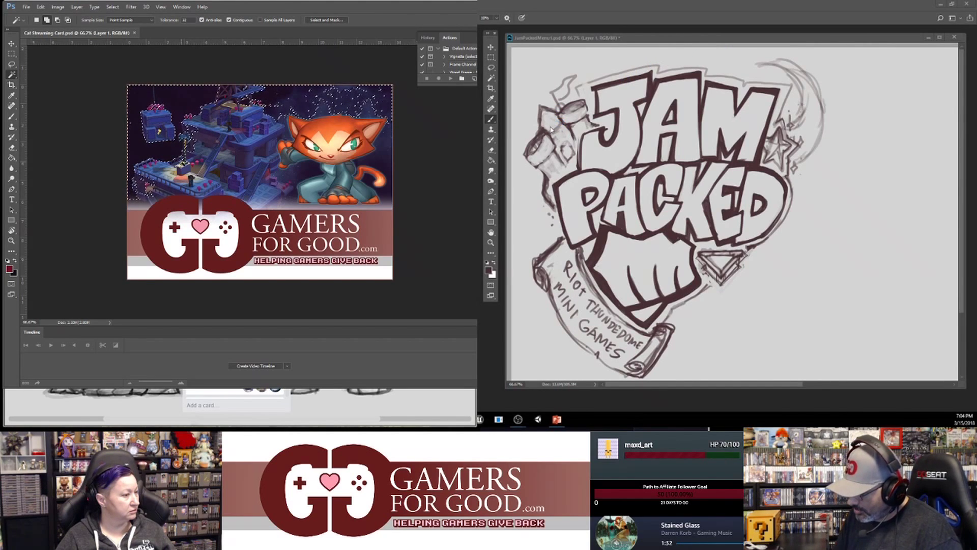
# - Clear the wand selection and start tracing the upper edge of the Gamers for Good banner with the Magnetic Lasso
pyautogui.click(12, 65)
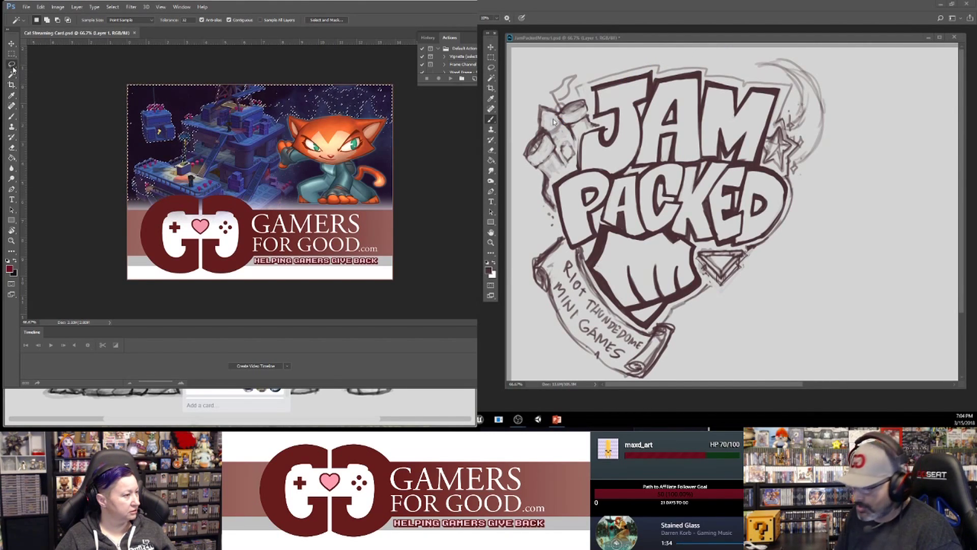
pyautogui.click(11, 54)
pyautogui.click(98, 112)
pyautogui.press('l')
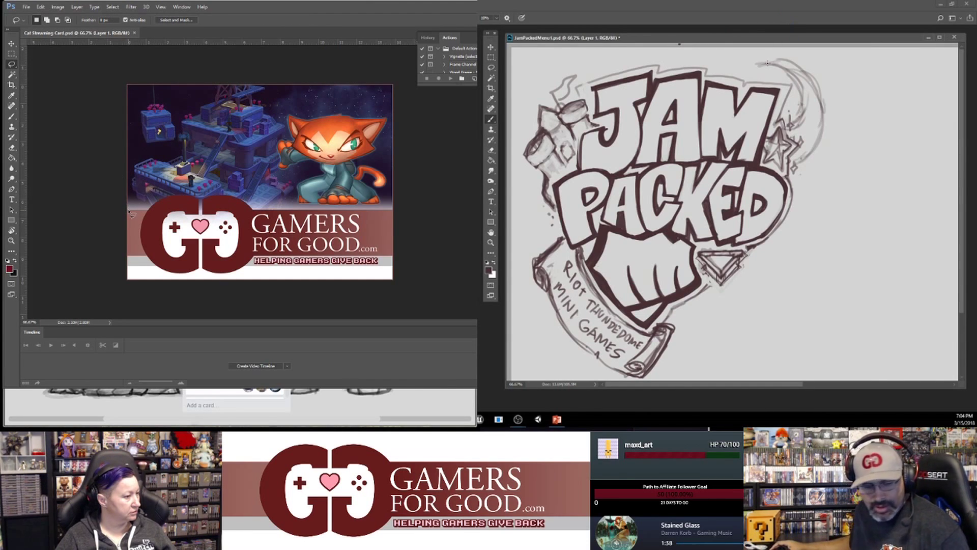
pyautogui.moveTo(710, 39); pyautogui.dragTo(722, 42)
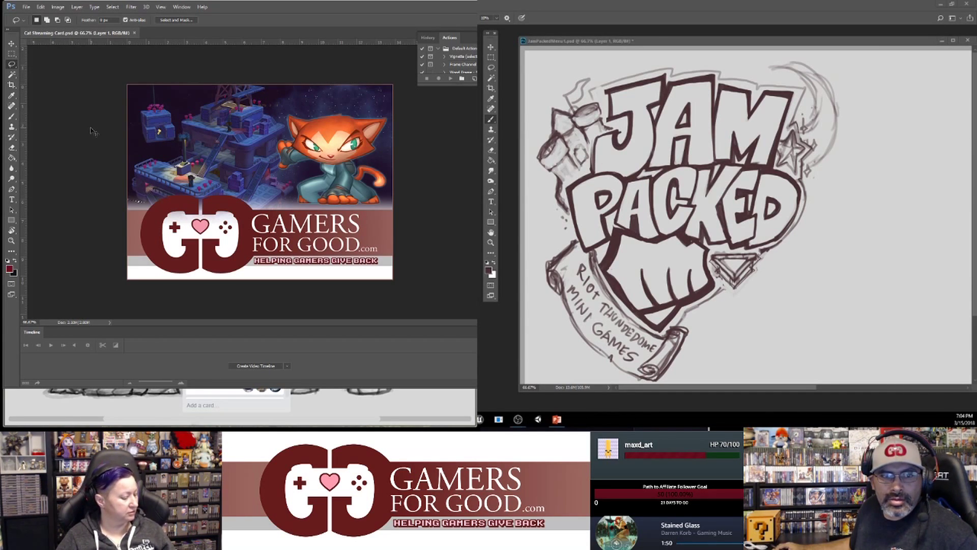
pyautogui.click(12, 65)
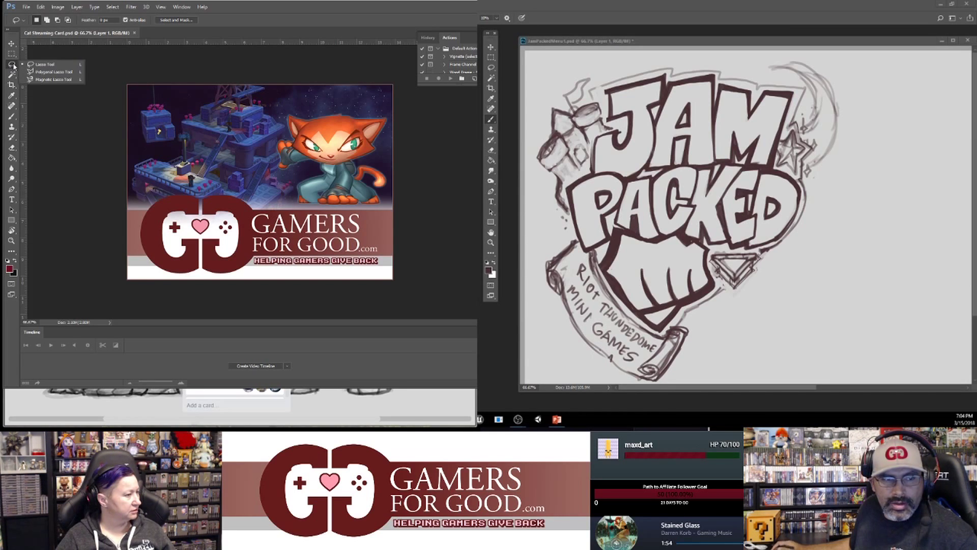
pyautogui.click(48, 84)
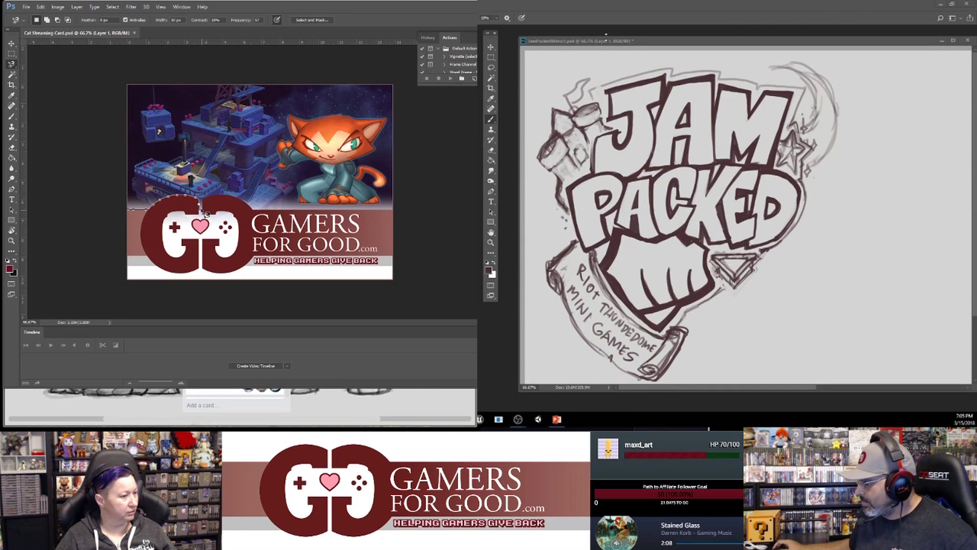
# - Paste the sandcastle reference photo into JamPackedMenu1.psd and place it on the empty canvas beside the logo sketch
pyautogui.hotkey('ctrl', 'v')
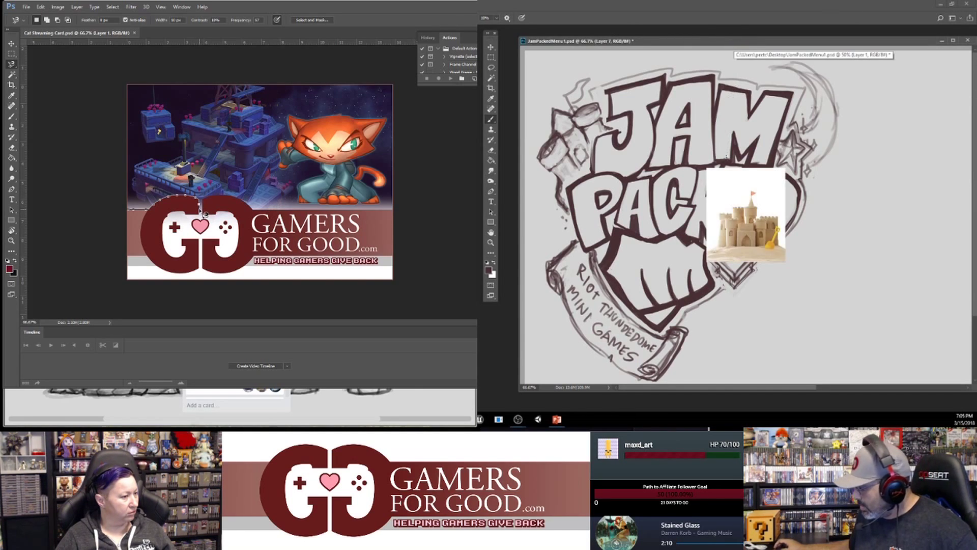
pyautogui.press('v')
pyautogui.moveTo(753, 238); pyautogui.dragTo(884, 275)
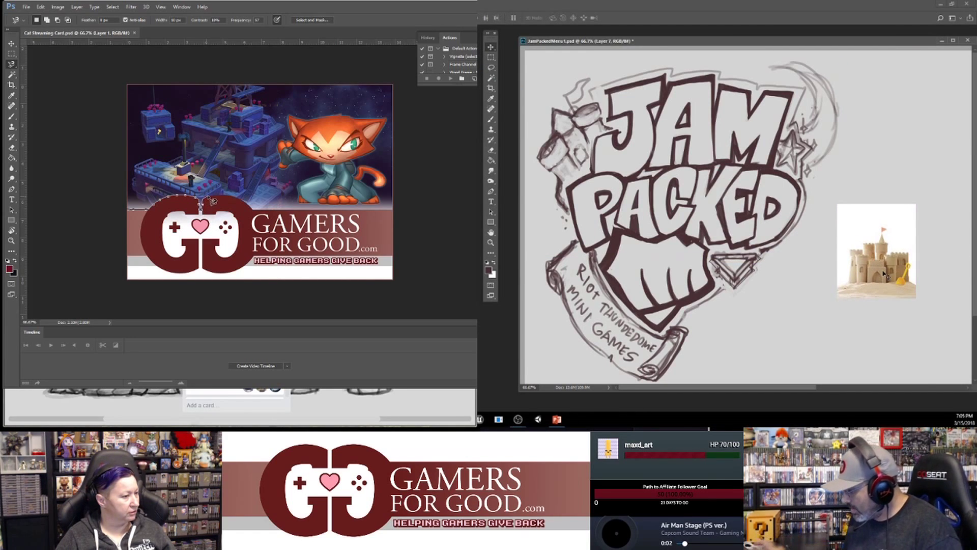
pyautogui.press('b')
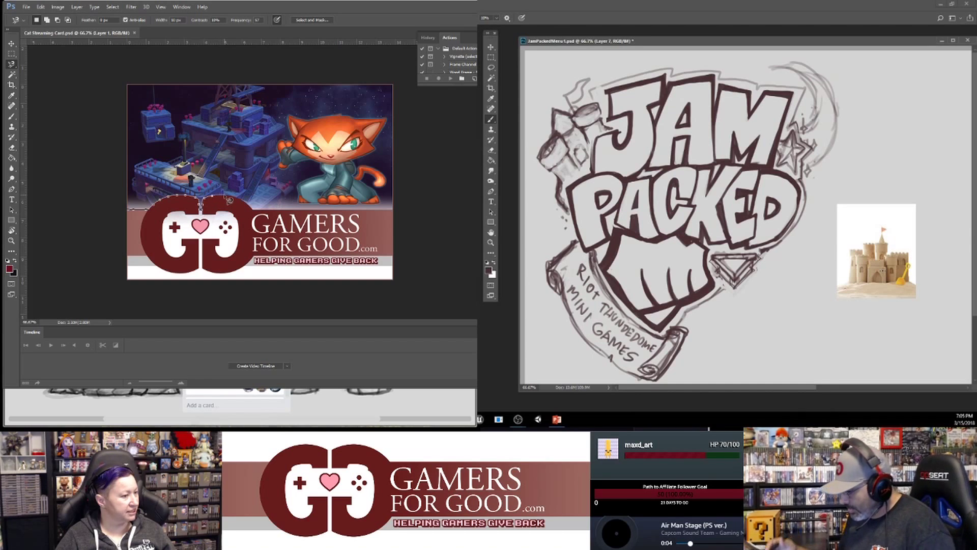
# - Erase the flag and the old outer and middle lines of the castle sketch on Layer 1
pyautogui.doubleClick(665, 42)
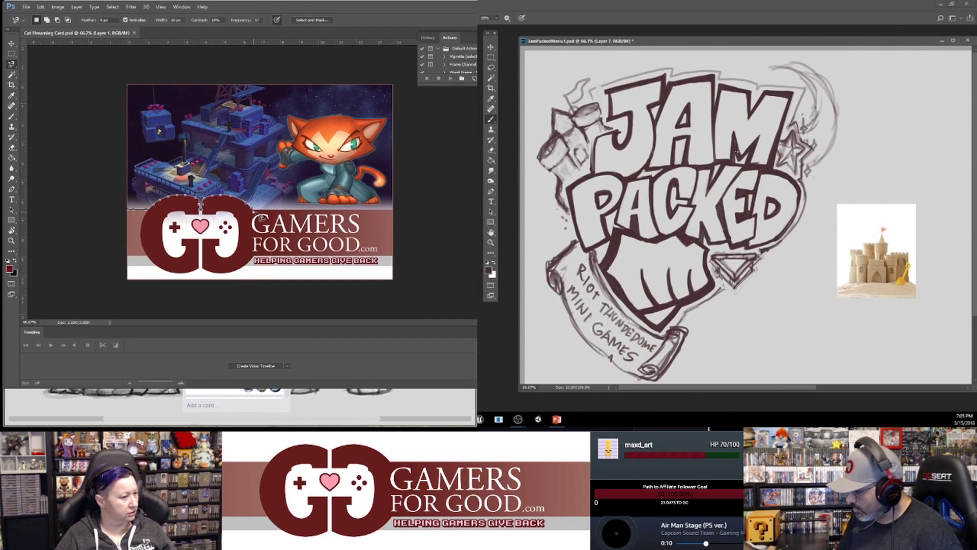
pyautogui.press('e')
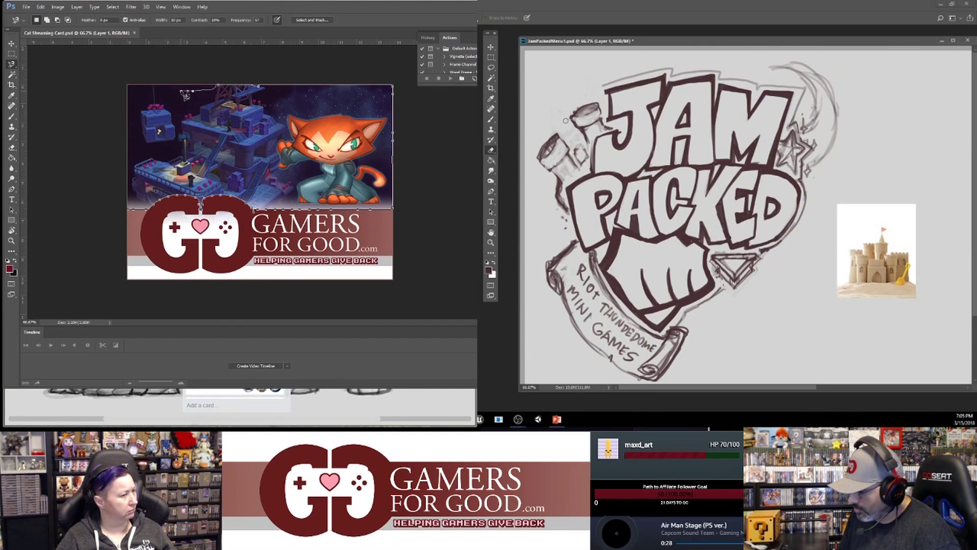
pyautogui.press('b')
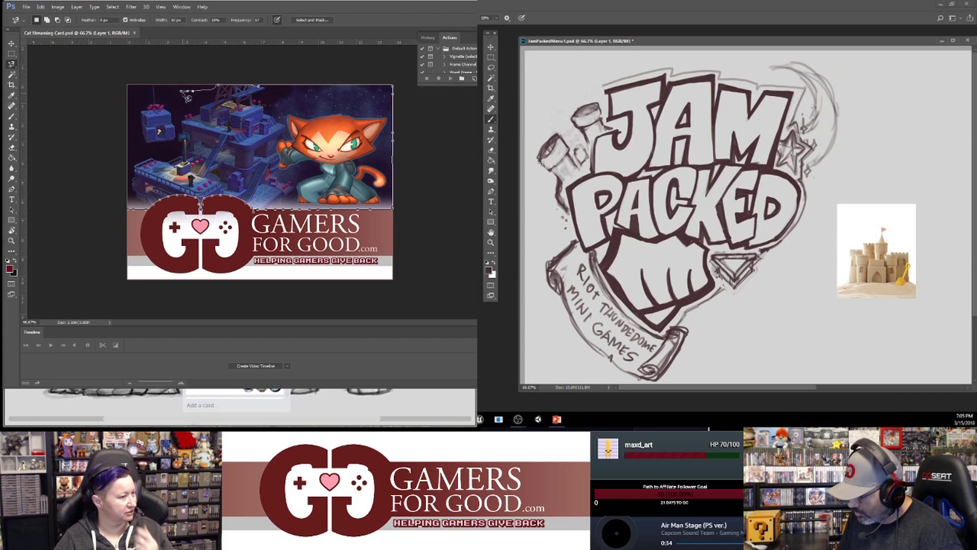
pyautogui.press('e')
pyautogui.moveTo(536, 160); pyautogui.dragTo(539, 145)
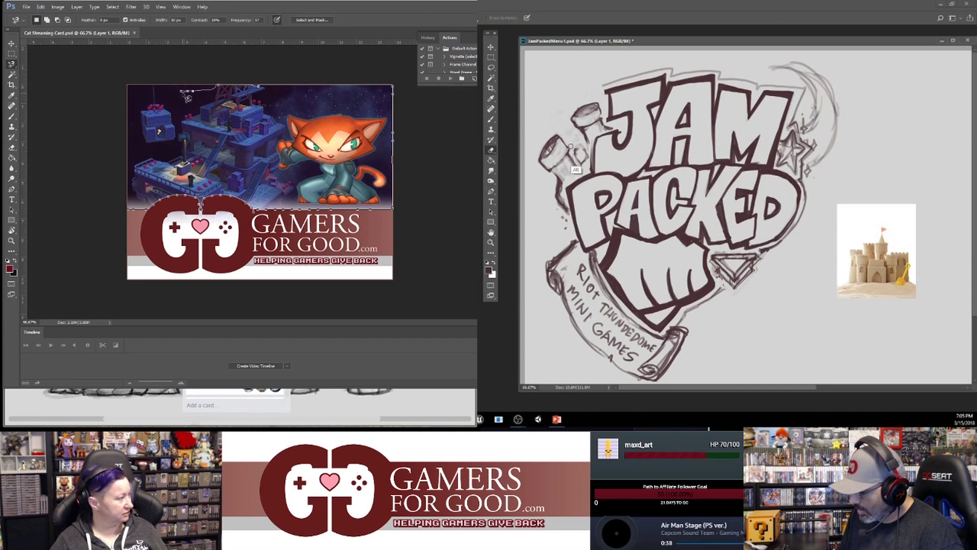
# - Refine the rims and openings of both castle turrets, alternating between Brush and Eraser
pyautogui.press('b')
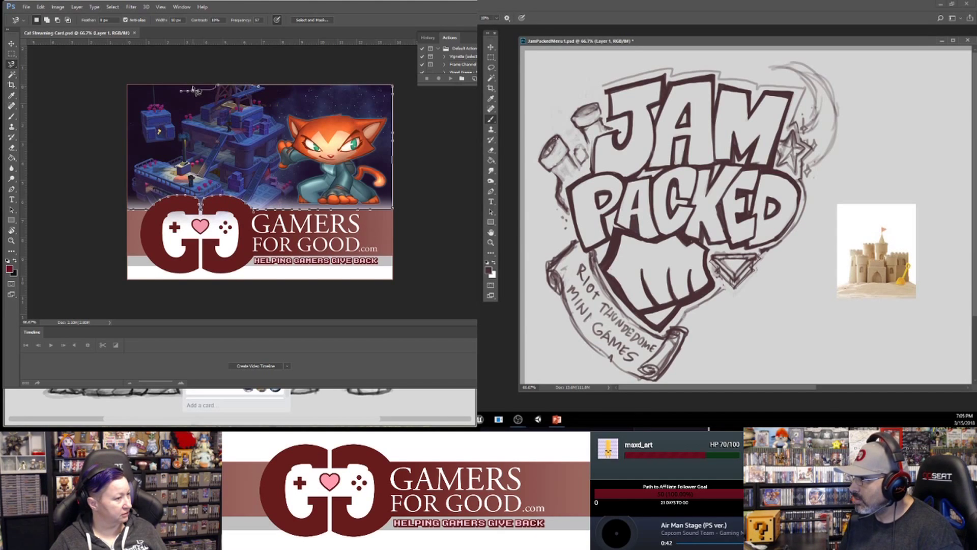
pyautogui.press('e')
pyautogui.moveTo(548, 149); pyautogui.dragTo(557, 147)
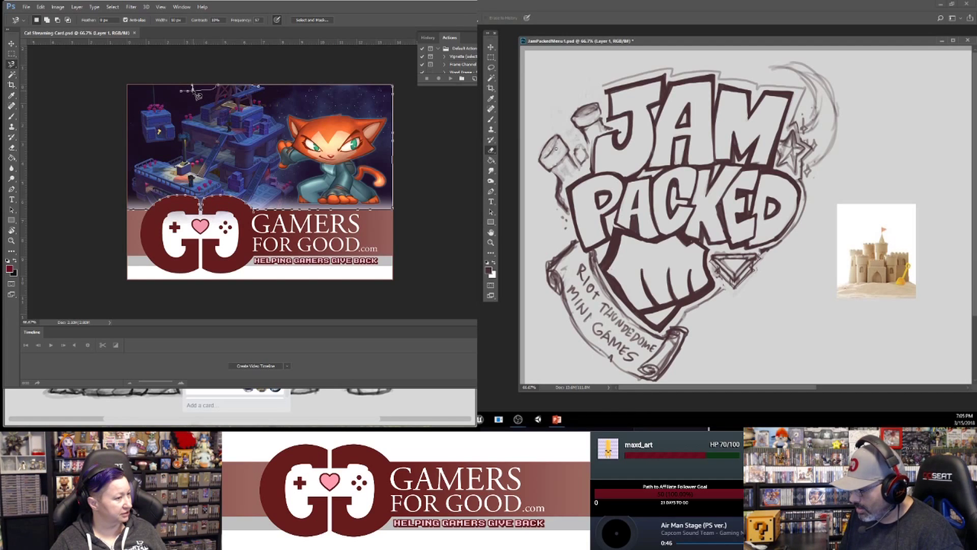
pyautogui.press('b')
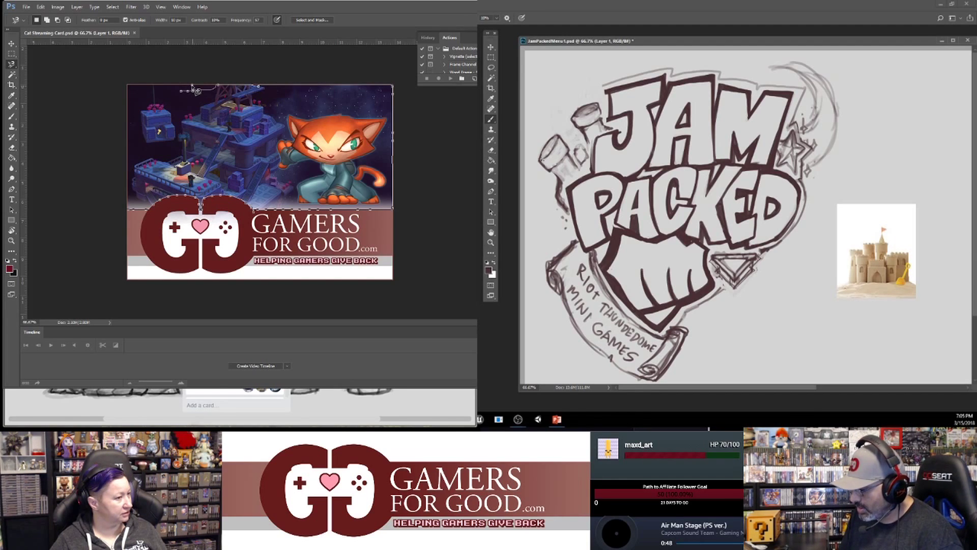
pyautogui.press('e')
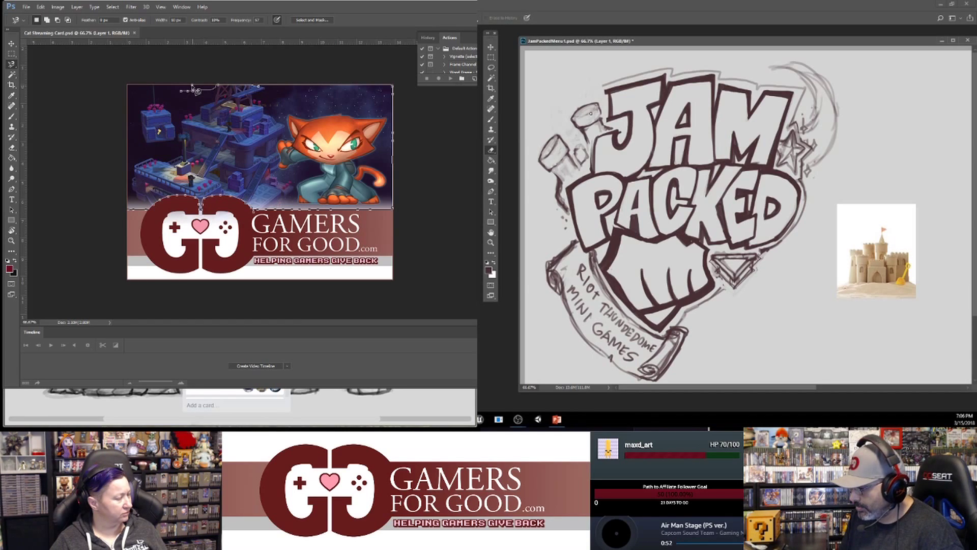
pyautogui.press('b')
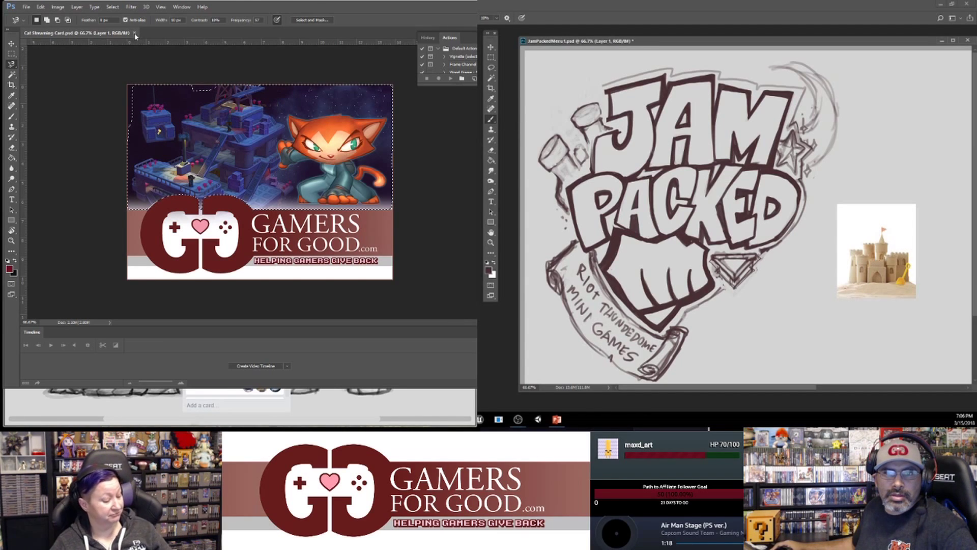
# - Deselect and close Cat Streaming Card.psd, and cancel Unity's scene-save prompt
pyautogui.hotkey('ctrl', 'd')
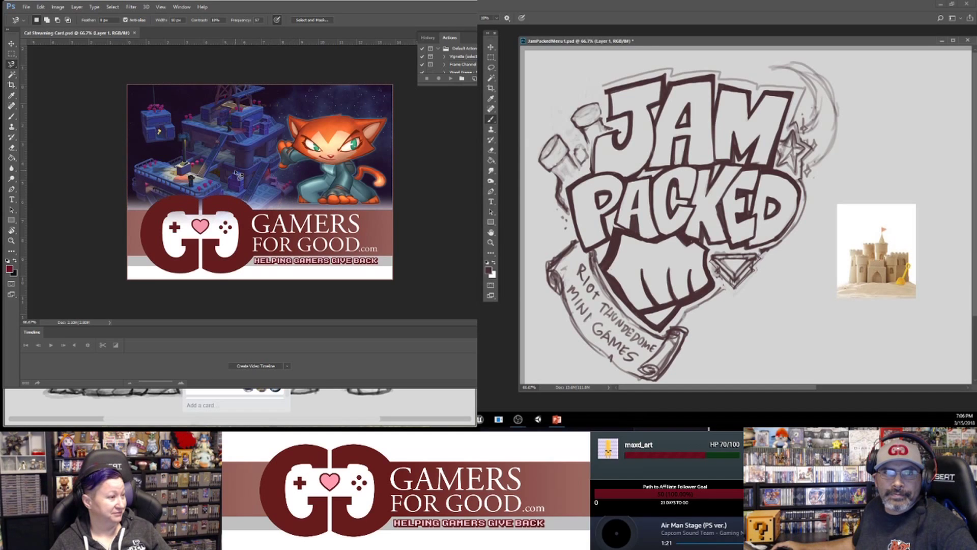
pyautogui.click(135, 33)
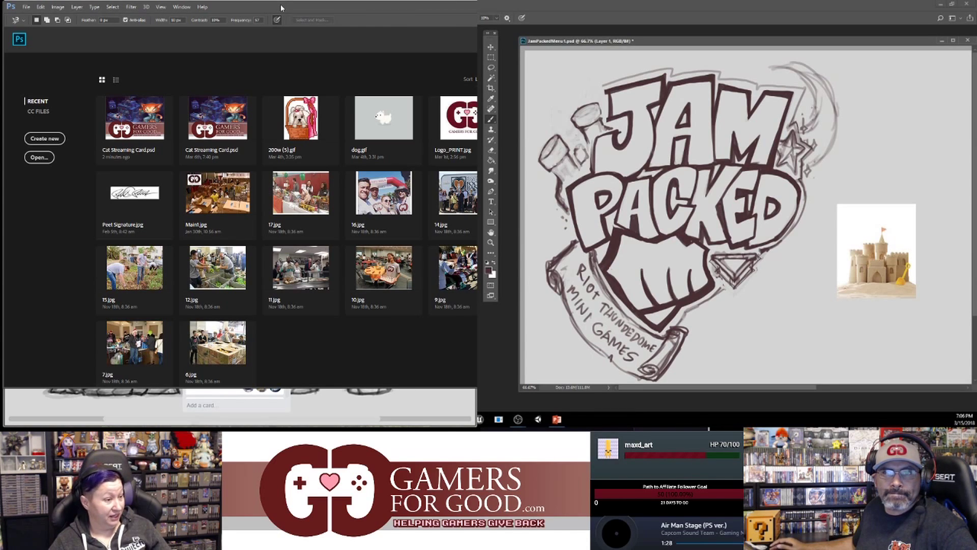
pyautogui.moveTo(281, 7); pyautogui.dragTo(476, 41)
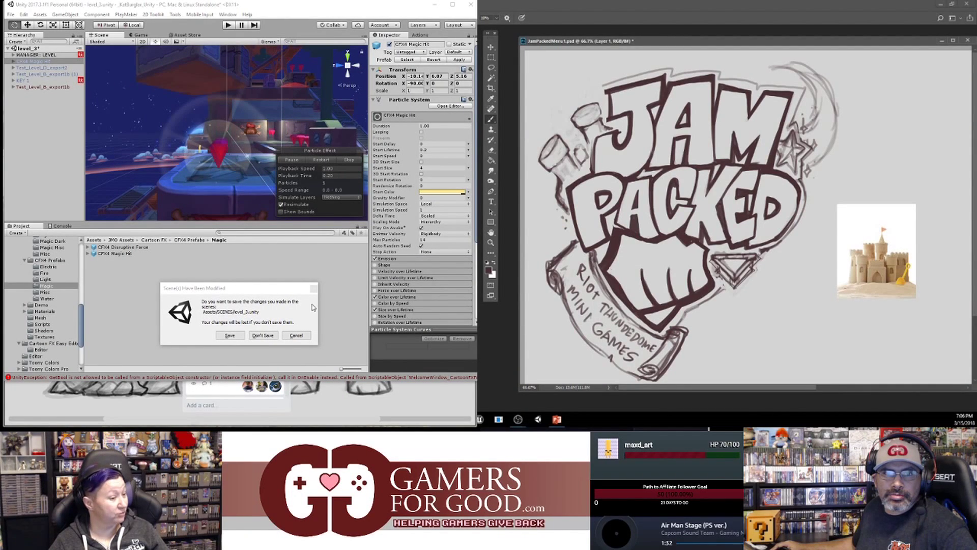
pyautogui.click(313, 288)
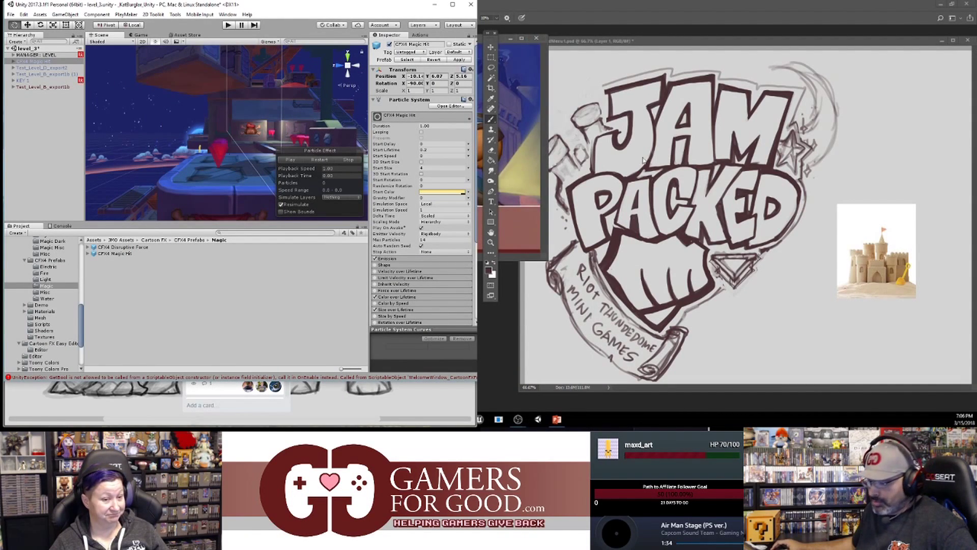
# - Move the unknown.png cover image window over the logo sketch and enlarge it to show the whole picture
pyautogui.moveTo(450, 40); pyautogui.dragTo(783, 104)
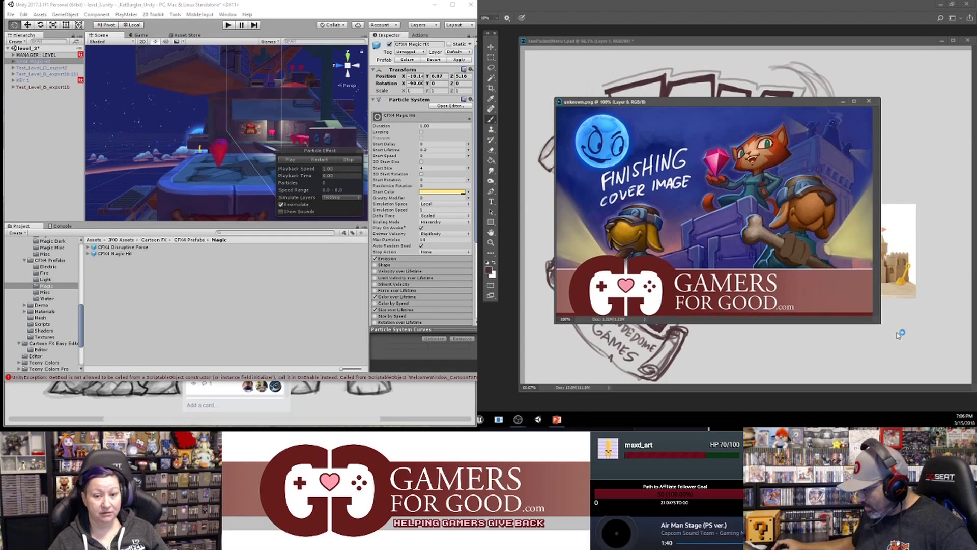
pyautogui.moveTo(876, 321); pyautogui.dragTo(890, 335)
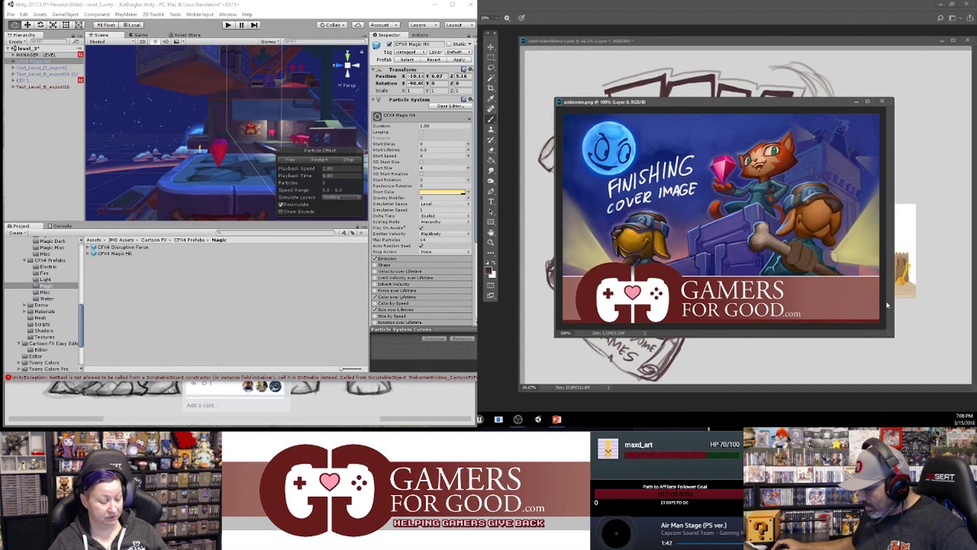
# - Move the unknown.png cover image window off the Jam Packed logo sketch
pyautogui.moveTo(806, 104); pyautogui.dragTo(380, 120)
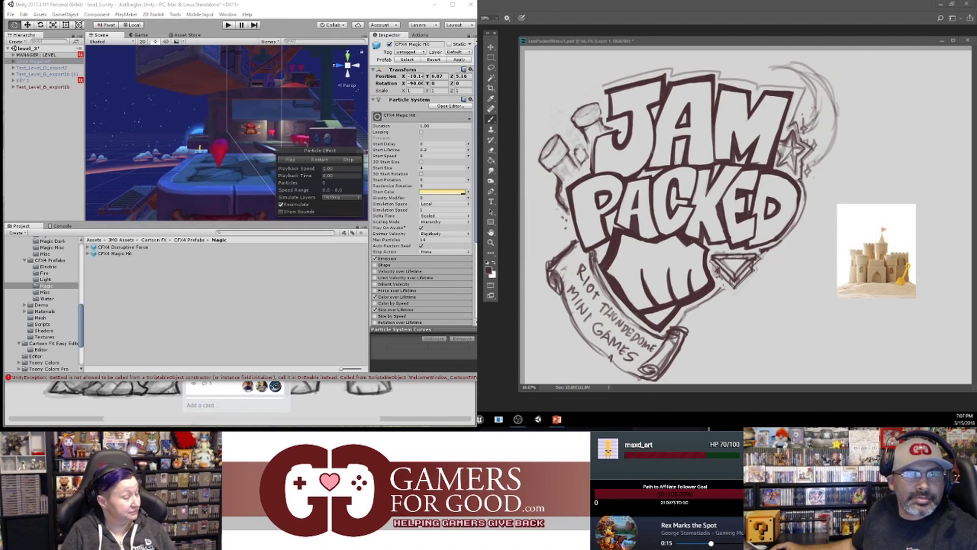
# - Preview the CFX4 Magic Hit particle effect up close in Unity's scene, and dismiss Photoshop's missing-fonts prompt with Don't Resolve
pyautogui.click(292, 160)
pyautogui.click(294, 161)
pyautogui.click(294, 160)
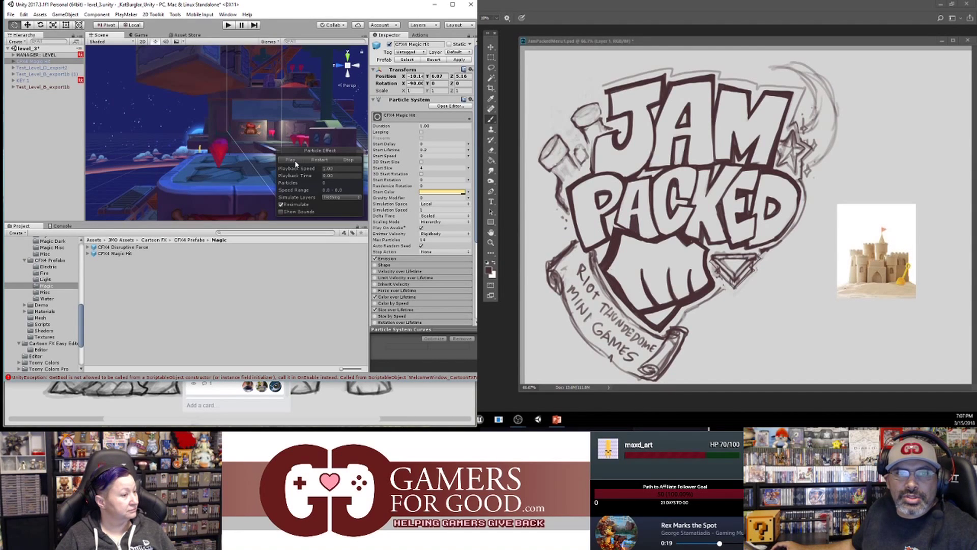
pyautogui.click(294, 161)
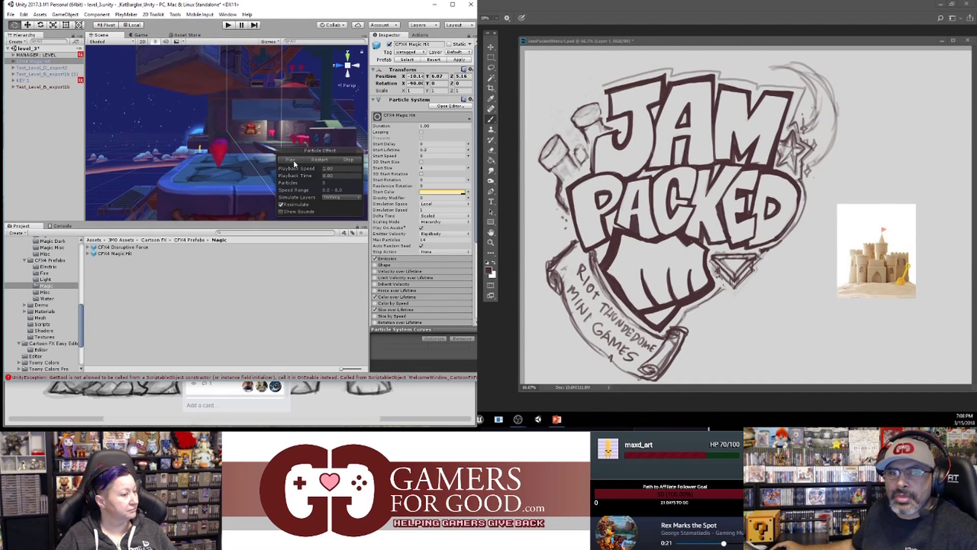
pyautogui.click(294, 160)
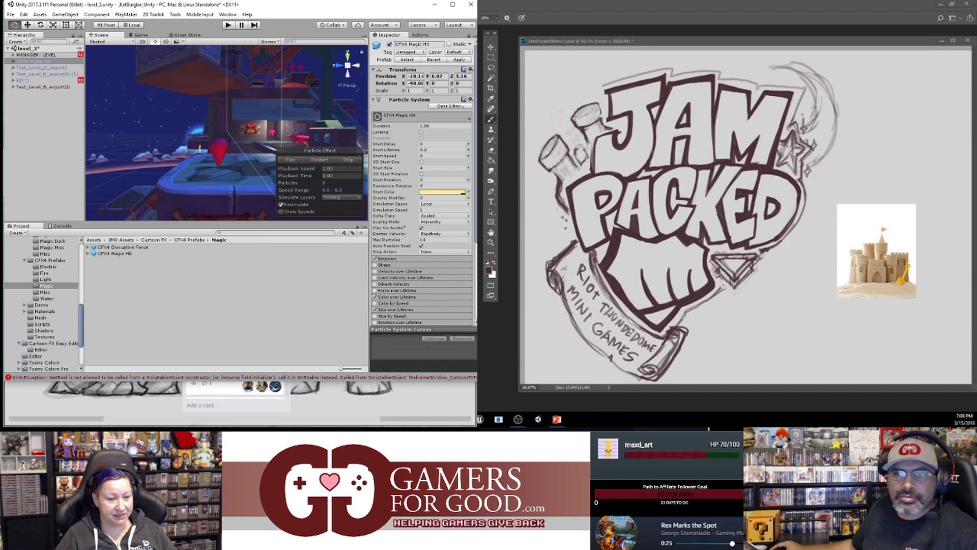
pyautogui.click(292, 161)
pyautogui.scroll(2, 232, 159)
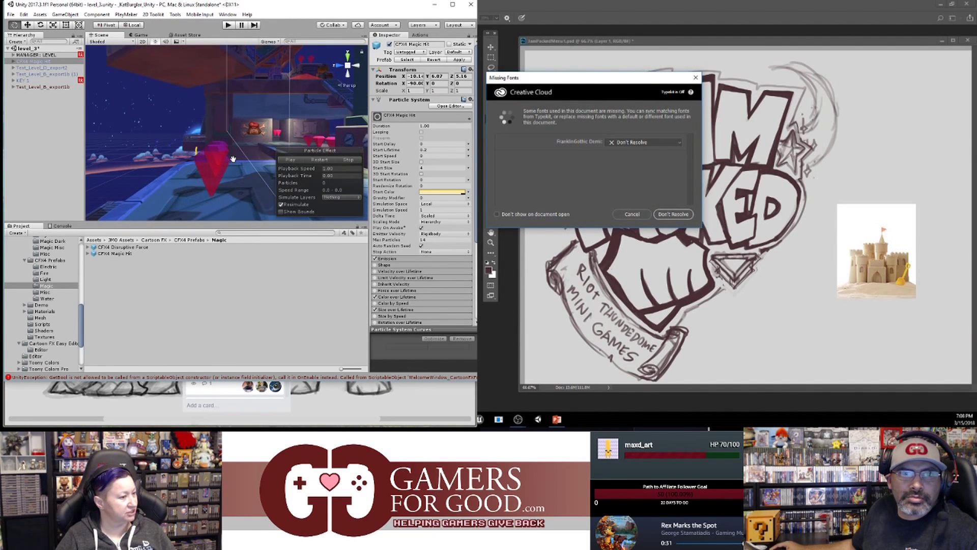
pyautogui.click(291, 160)
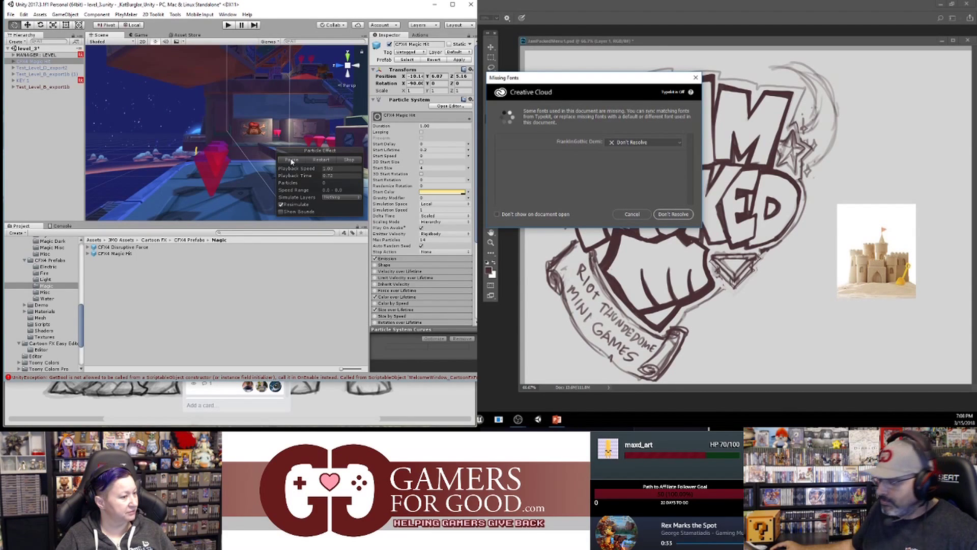
pyautogui.click(672, 214)
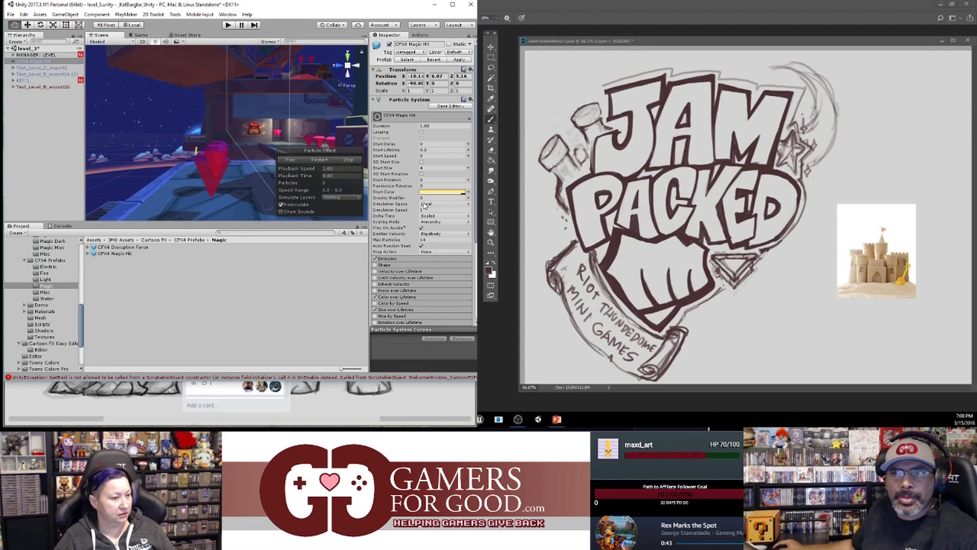
# - Look through the CFX4 Magic Hit particle modules and delete that standalone object from the level_3 hierarchy
pyautogui.scroll(-5, 419, 295)
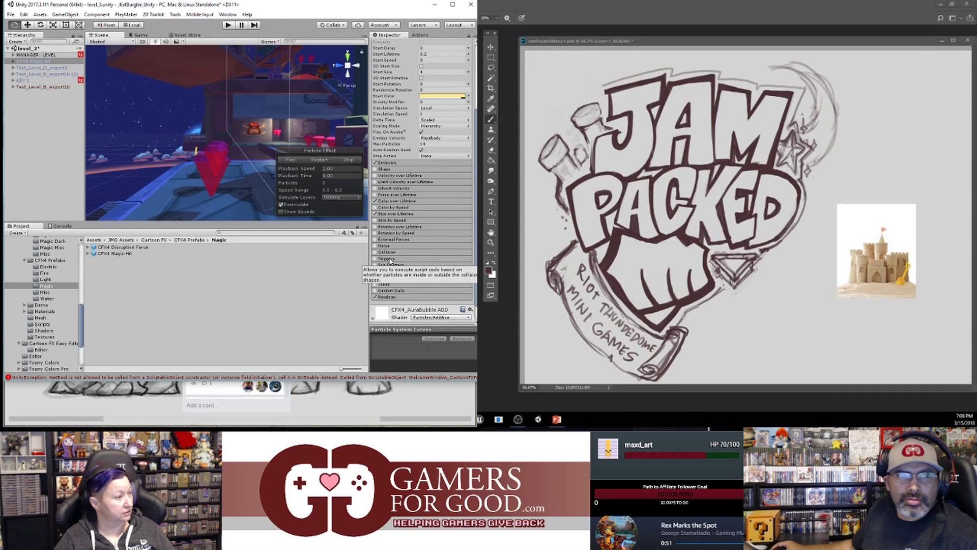
pyautogui.rightClick(31, 61)
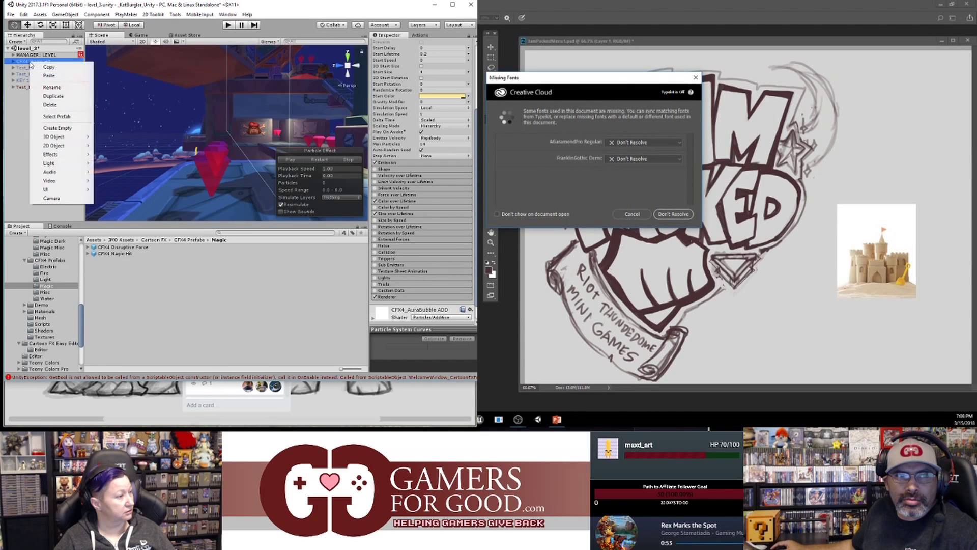
pyautogui.click(50, 104)
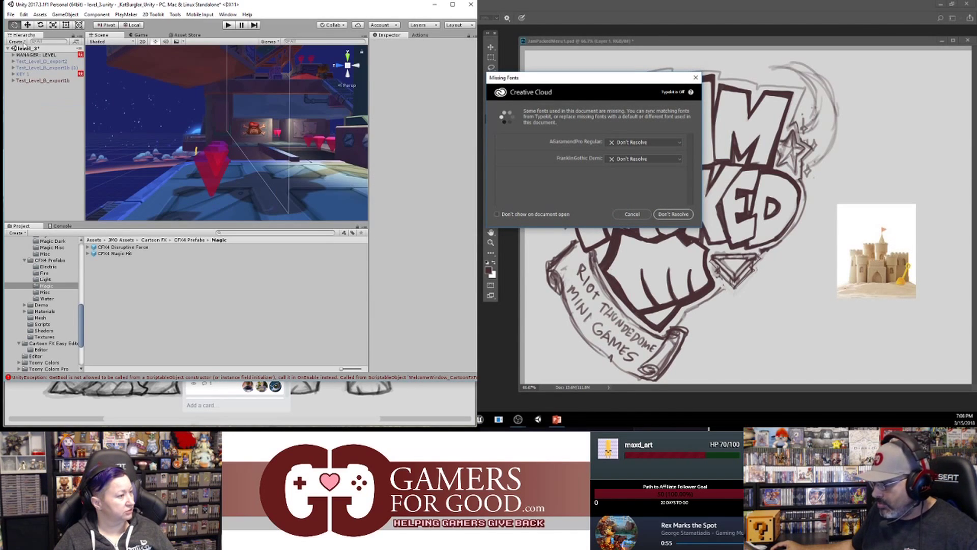
# - Expand MANAGER: LEVEL, MANAGER: GEMS and GEM (13) in the hierarchy, and cancel Photoshop's second missing-fonts prompt
pyautogui.click(13, 54)
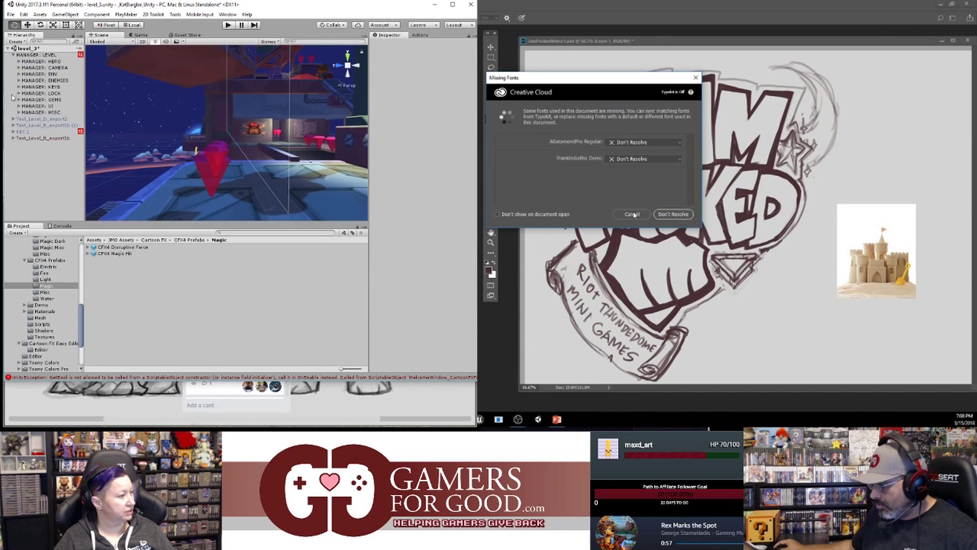
pyautogui.click(631, 214)
pyautogui.click(18, 100)
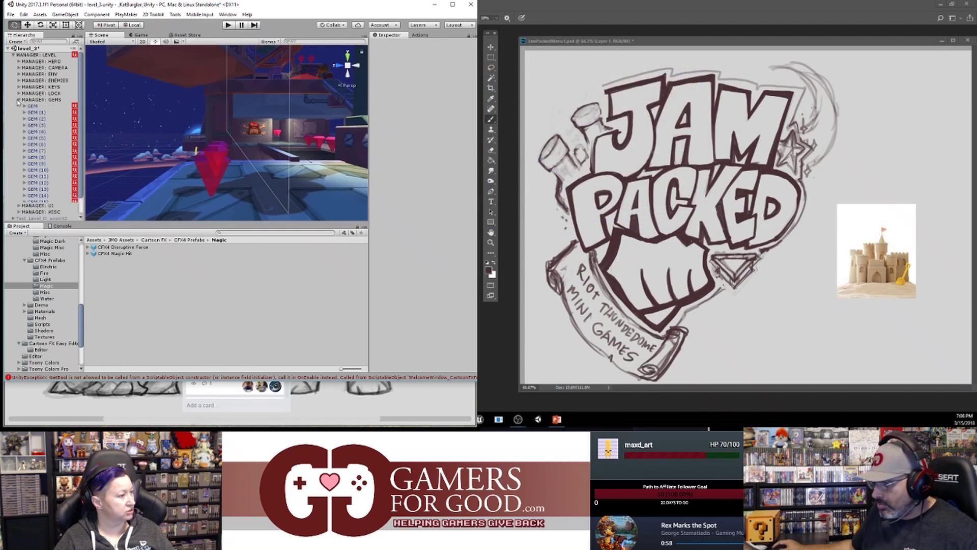
pyautogui.click(24, 188)
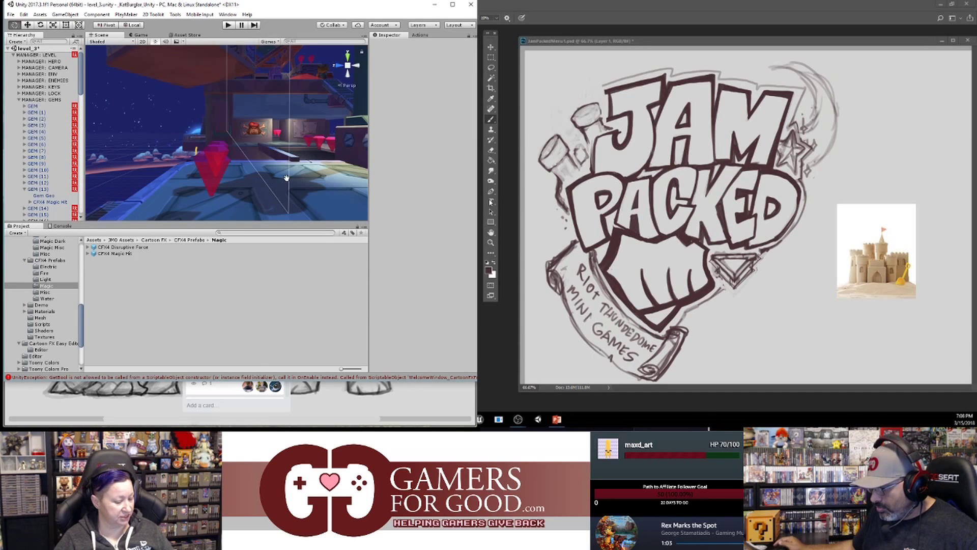
# - Examine the gems and platforms of the level from several angles and distances in the scene
pyautogui.keyDown('alt'); pyautogui.moveTo(306, 170); pyautogui.dragTo(245, 163); pyautogui.keyUp('alt')
pyautogui.scroll(-10, 246, 165)
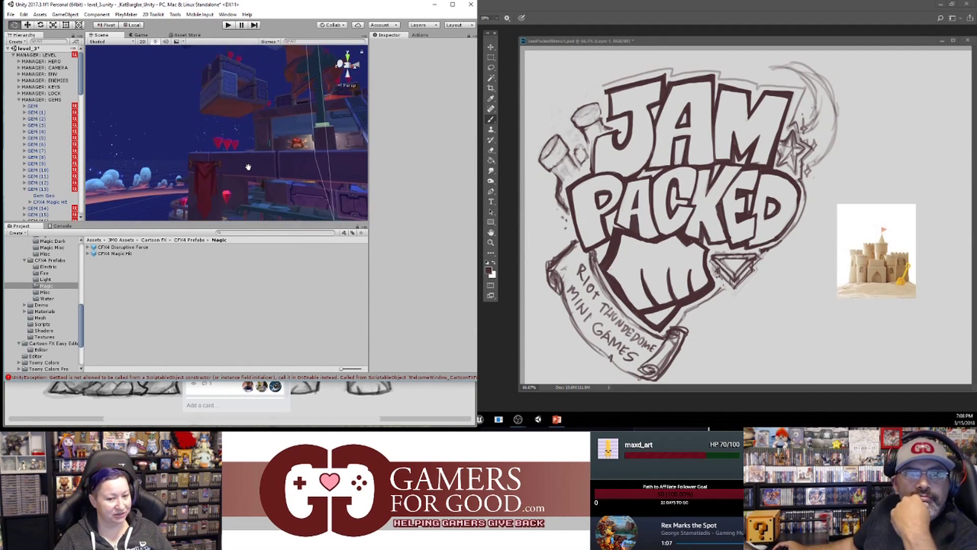
pyautogui.scroll(-7, 249, 167)
pyautogui.keyDown('alt'); pyautogui.moveTo(333, 188); pyautogui.dragTo(189, 204); pyautogui.keyUp('alt')
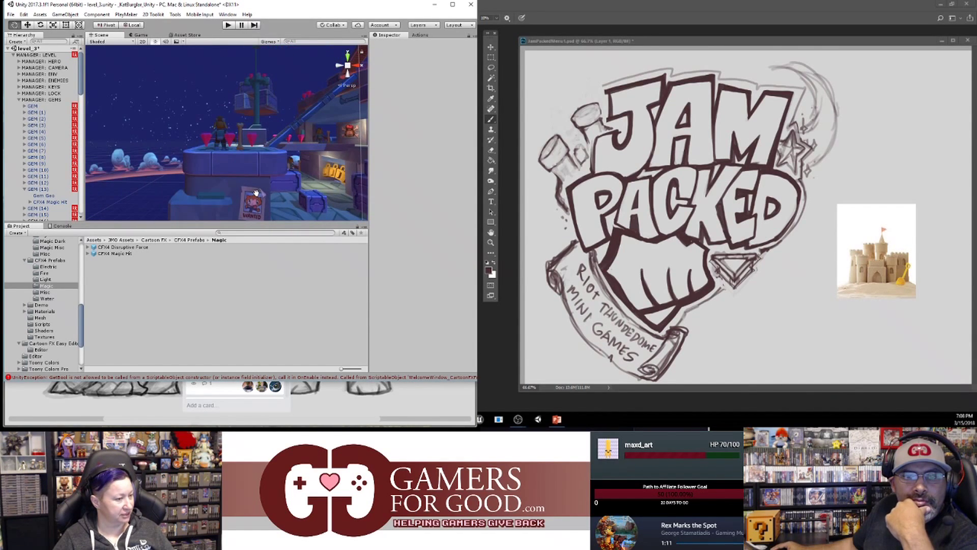
pyautogui.scroll(-4, 256, 192)
pyautogui.scroll(-1, 257, 191)
pyautogui.keyDown('alt'); pyautogui.moveTo(257, 192); pyautogui.dragTo(304, 205); pyautogui.keyUp('alt')
pyautogui.scroll(3, 297, 208)
pyautogui.moveTo(330, 192); pyautogui.dragTo(261, 182, button='middle')
pyautogui.scroll(3, 280, 180)
pyautogui.scroll(2, 280, 180)
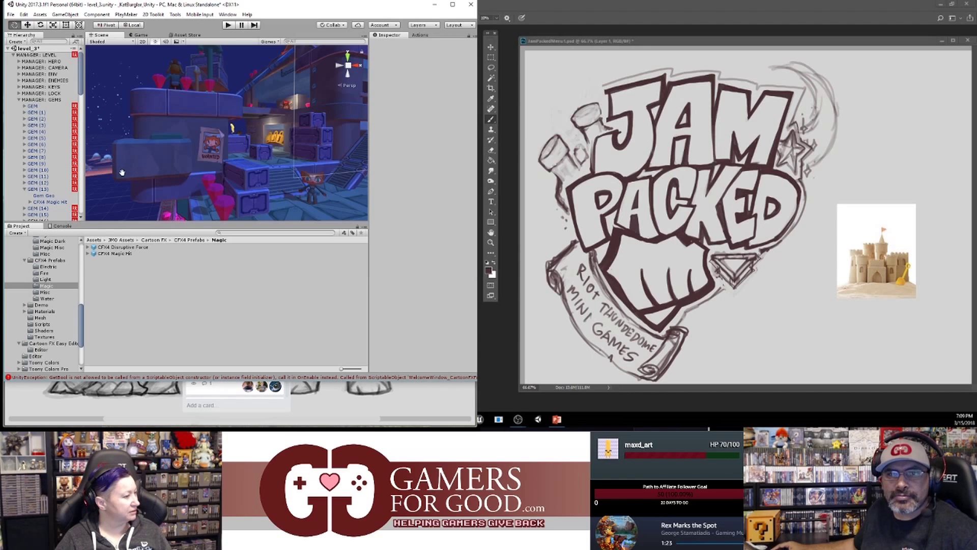
# - Move the CFX4 Magic Hit effect under GEM (13) to about X -0.72 and Y 0.333
pyautogui.click(46, 202)
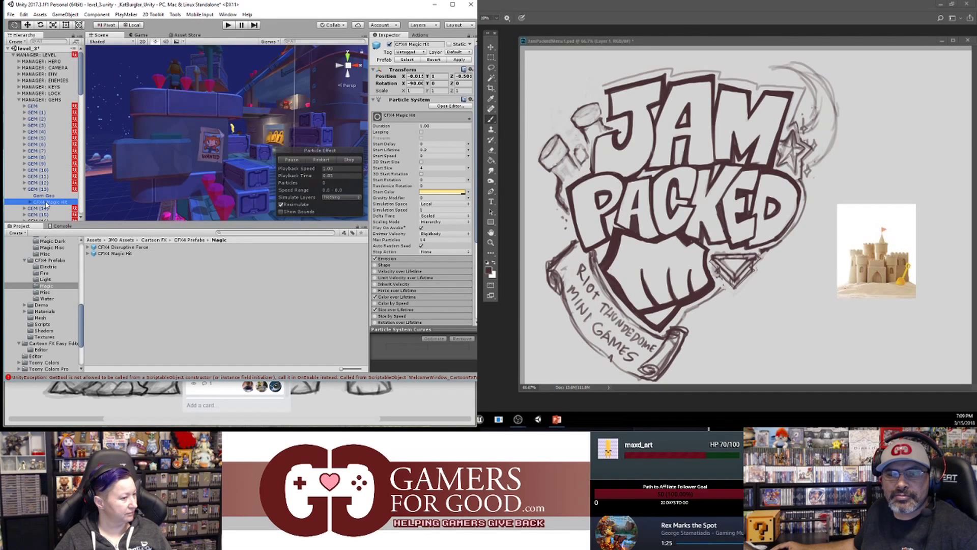
pyautogui.click(46, 202)
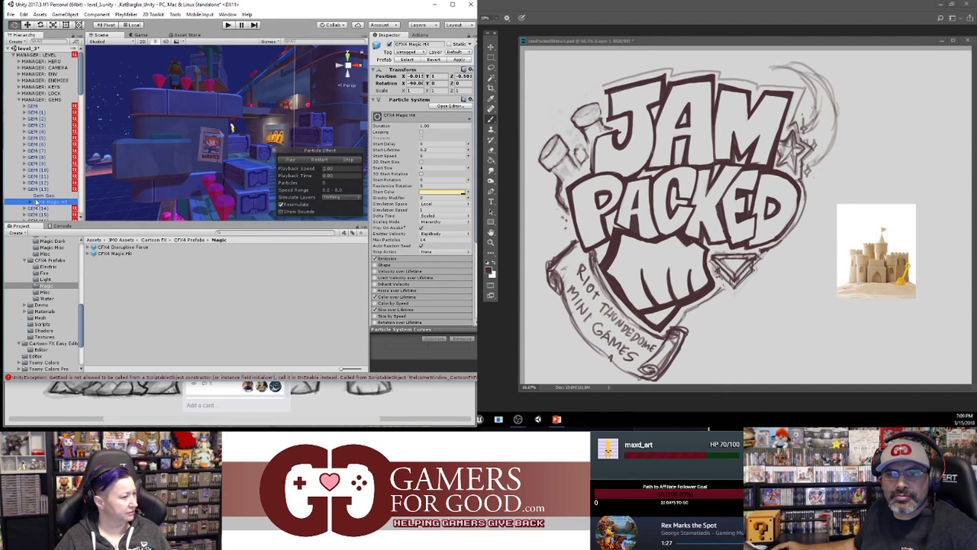
pyautogui.click(27, 25)
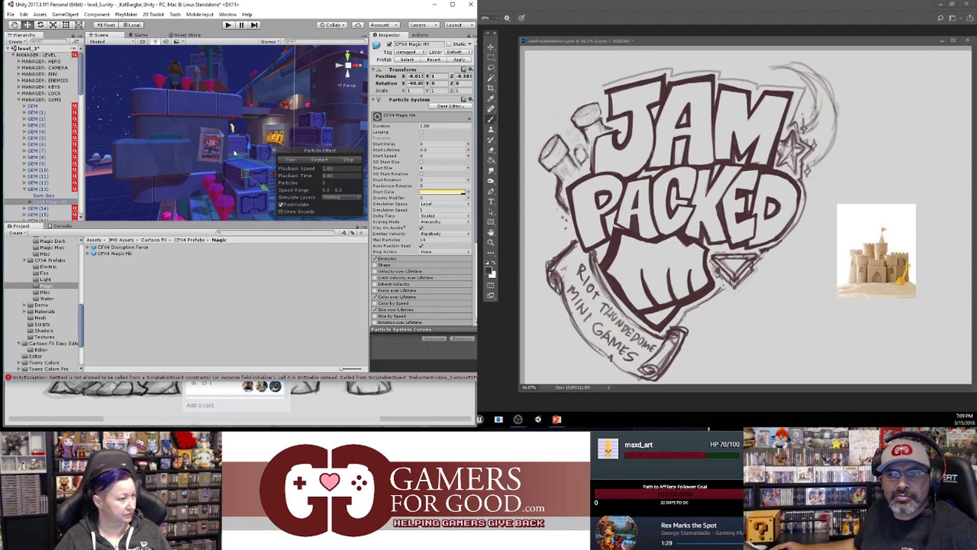
pyautogui.moveTo(253, 179); pyautogui.dragTo(203, 206)
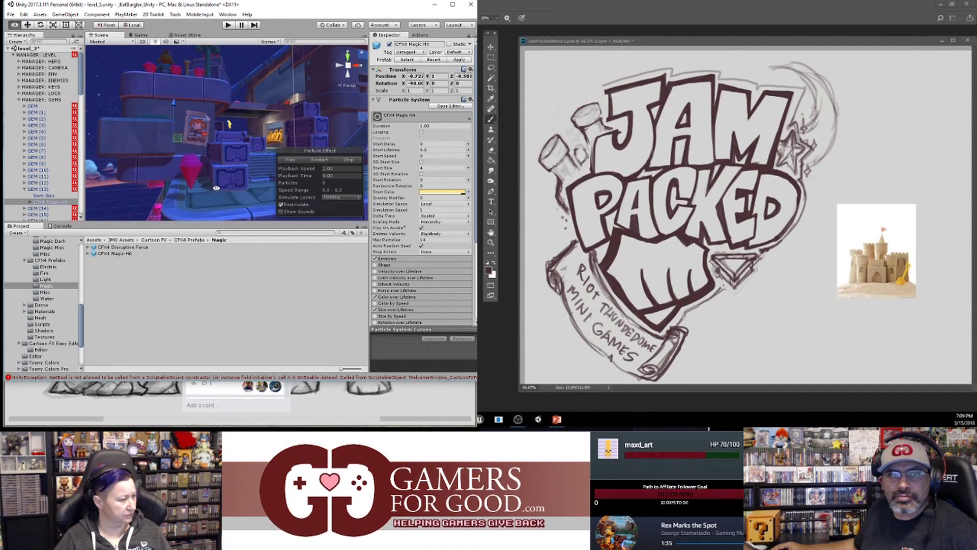
pyautogui.moveTo(173, 108); pyautogui.dragTo(174, 139)
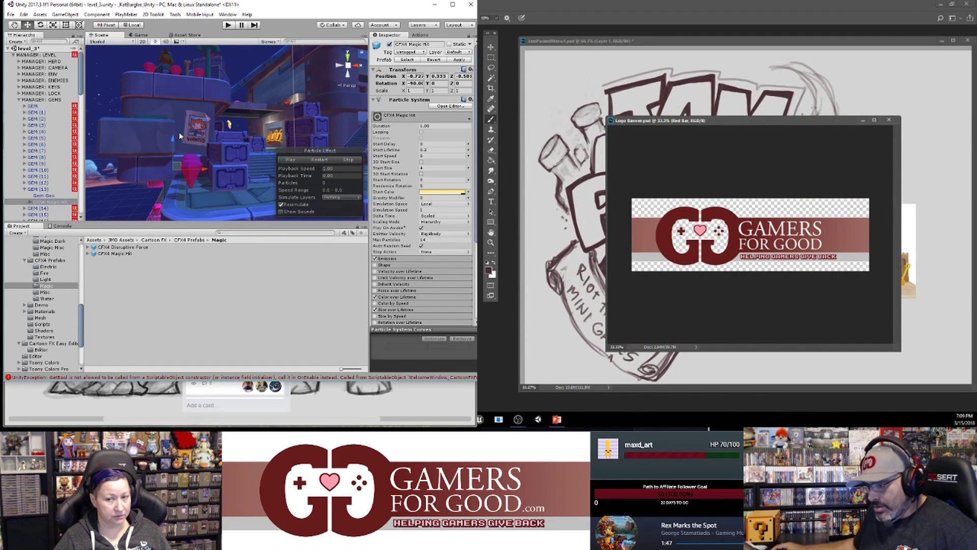
# - In Photoshop's Logo Banner.psd, lower the logo and red bar to the canvas bottom and marquee-select the thin strip beneath the lettering
pyautogui.click(487, 47)
pyautogui.moveTo(749, 229); pyautogui.dragTo(749, 249)
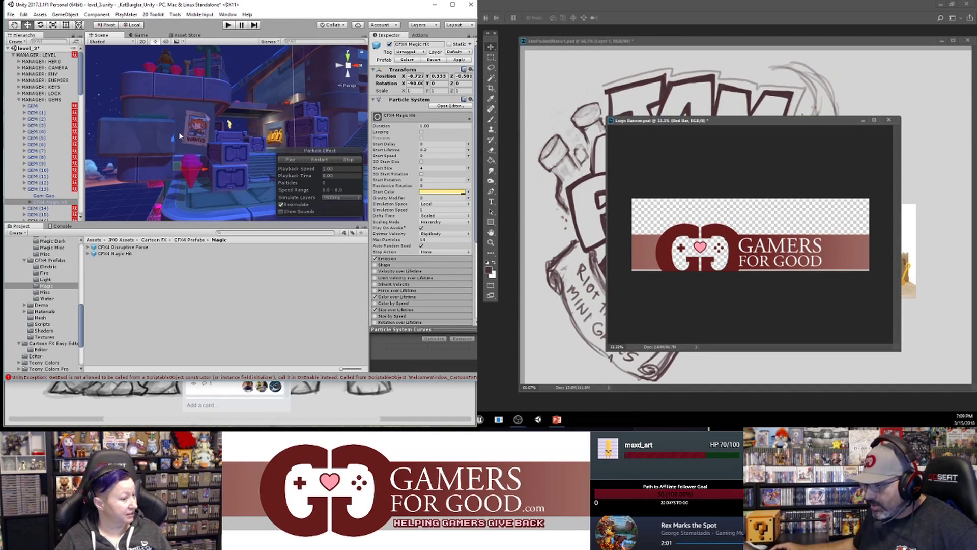
pyautogui.click(491, 58)
pyautogui.moveTo(733, 268); pyautogui.dragTo(760, 279)
pyautogui.moveTo(858, 313); pyautogui.dragTo(898, 316)
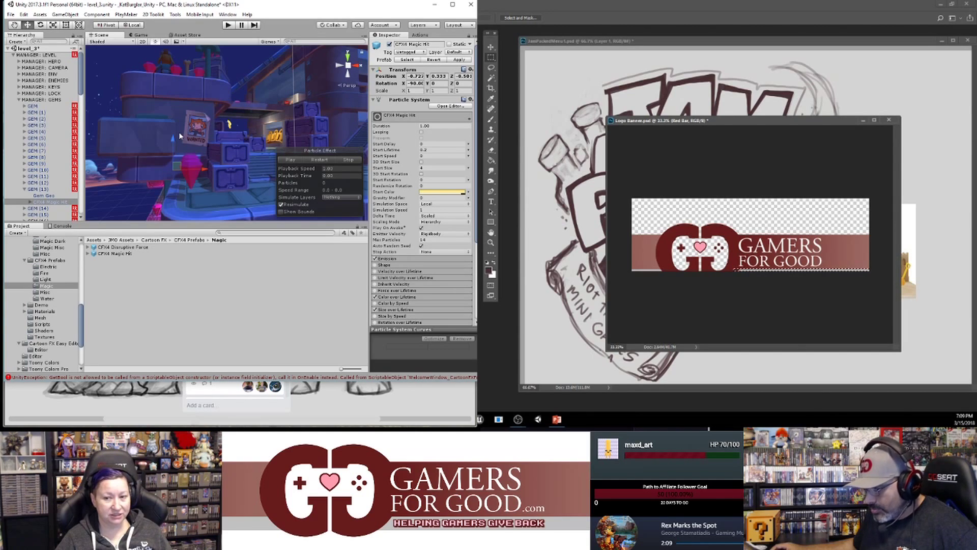
# - Shift GEM (13)'s CFX4 Magic Hit effect to about X -0.40 in Unity, and sample the banner's dark red in Photoshop
pyautogui.moveTo(205, 172); pyautogui.dragTo(221, 169)
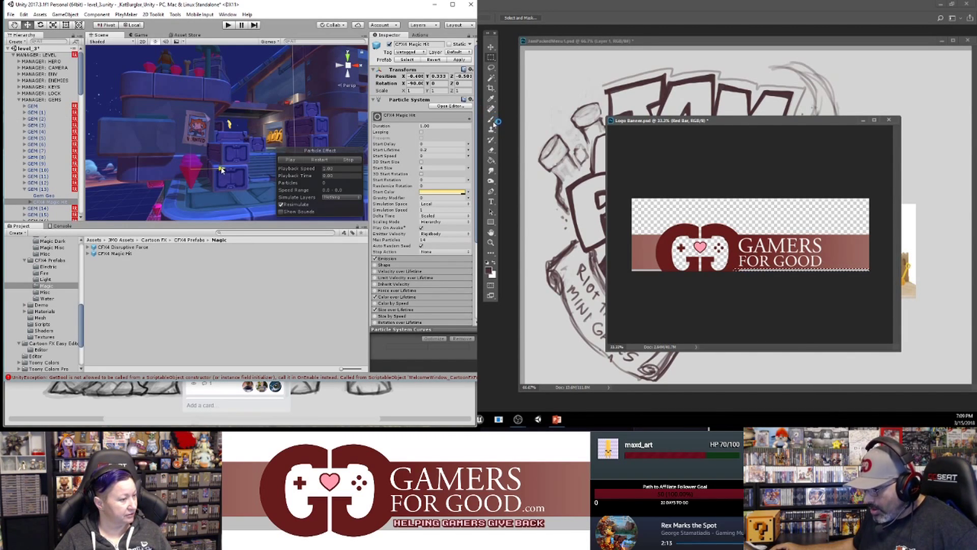
pyautogui.click(492, 99)
pyautogui.keyDown('alt'); pyautogui.moveTo(182, 201); pyautogui.dragTo(230, 192); pyautogui.keyUp('alt')
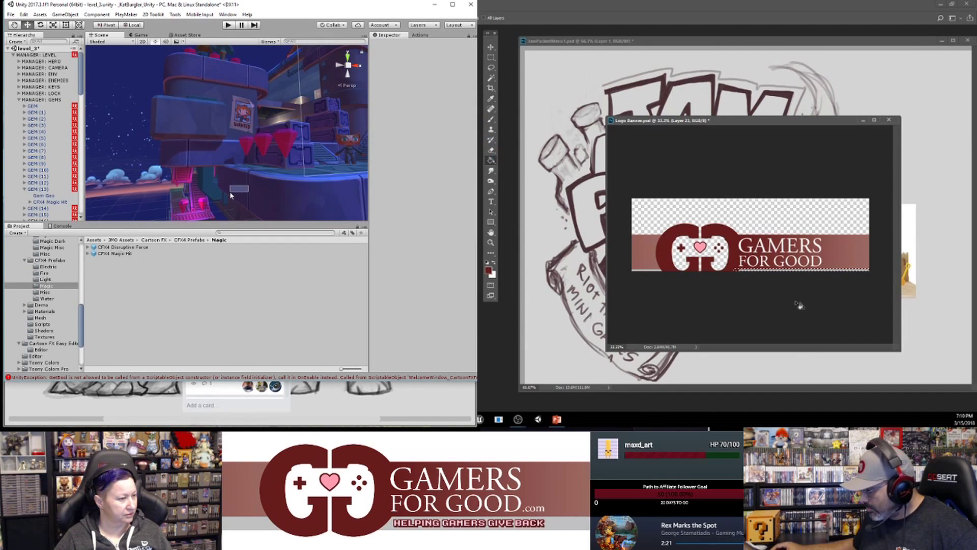
pyautogui.click(49, 202)
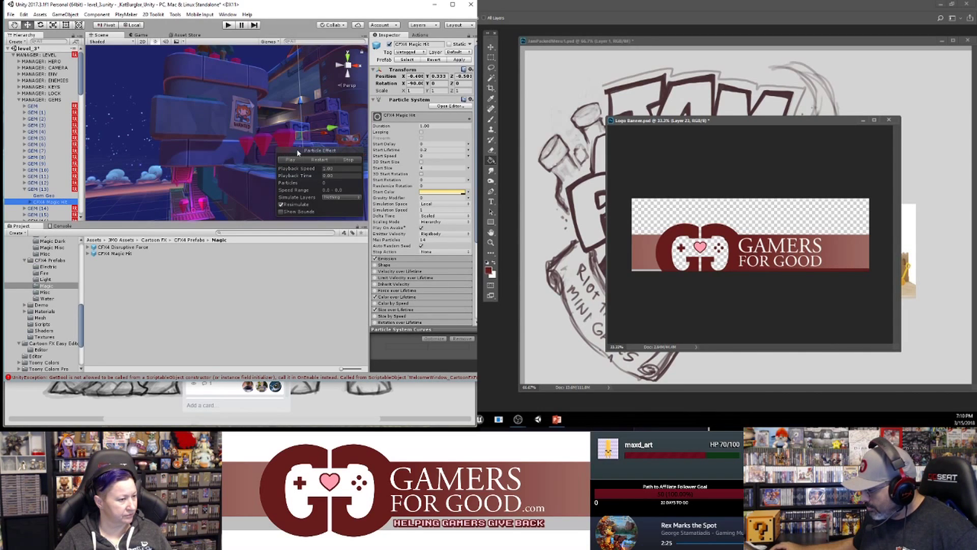
pyautogui.click(253, 153)
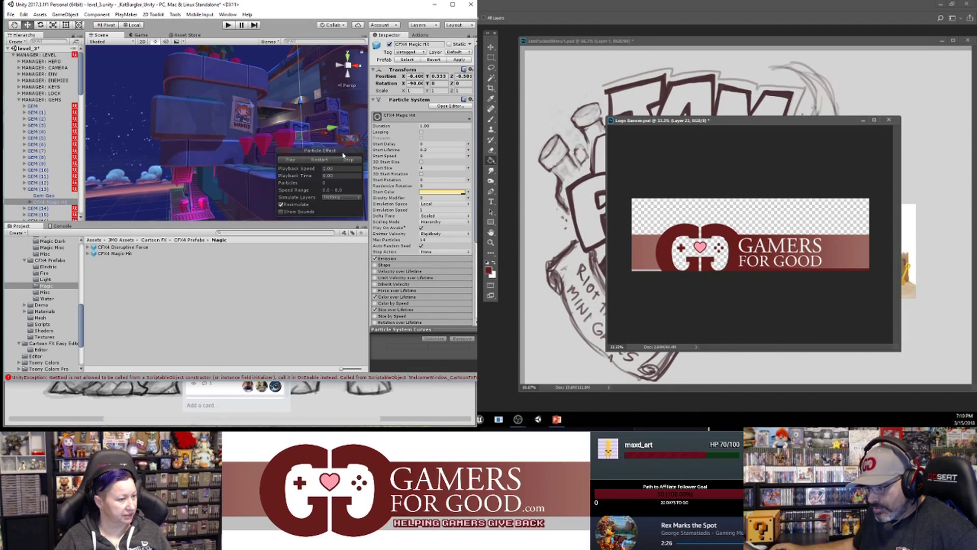
# - Extend a copy of the dark red strip along the rest of the banner's bottom edge and merge it into the Red Bar layer
pyautogui.click(668, 117)
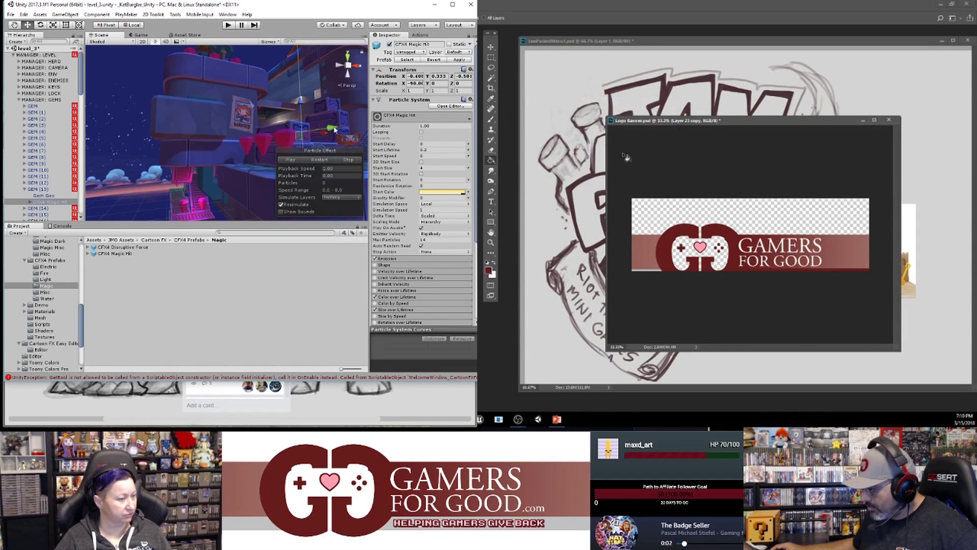
pyautogui.click(490, 47)
pyautogui.moveTo(231, 187); pyautogui.dragTo(208, 195, button='right')
pyautogui.moveTo(799, 274); pyautogui.dragTo(700, 277)
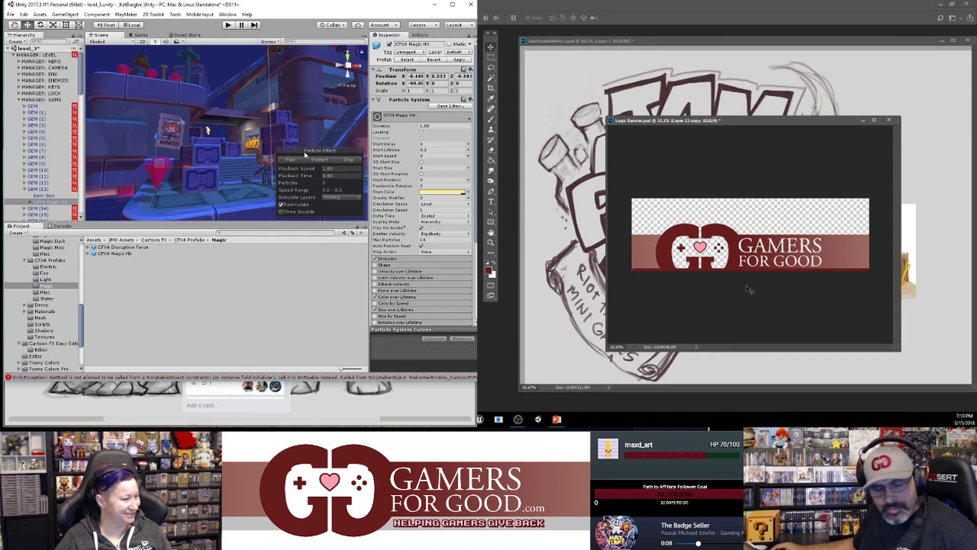
pyautogui.hotkey('ctrl', 't')
pyautogui.moveTo(768, 270); pyautogui.dragTo(670, 270)
pyautogui.press('Return')
pyautogui.moveTo(333, 223); pyautogui.dragTo(333, 265)
pyautogui.hotkey('ctrl', 'e')
# - Move the CFX4 Magic Hit effect under GEM (13) in Unity to about X -0.67
pyautogui.keyDown('alt'); pyautogui.moveTo(141, 214); pyautogui.dragTo(158, 214); pyautogui.keyUp('alt')
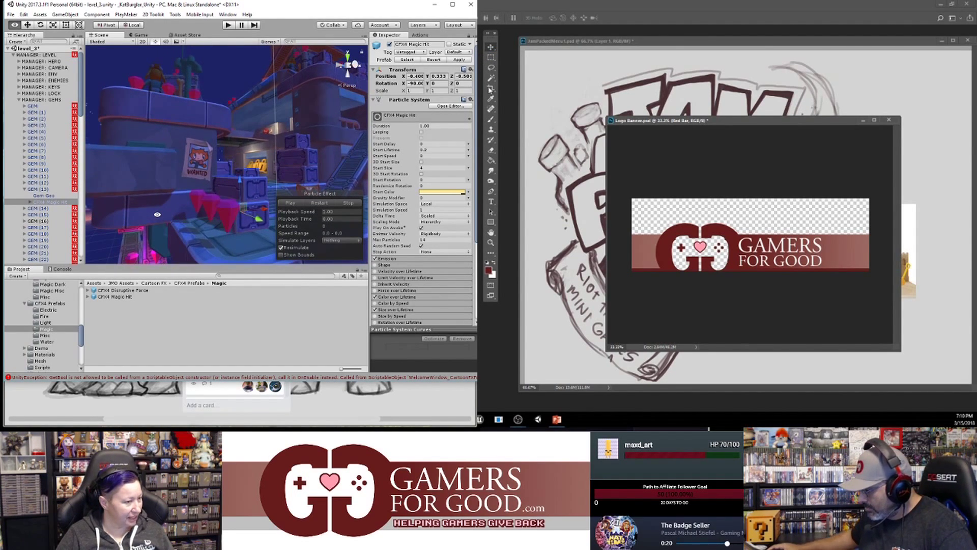
pyautogui.moveTo(263, 212); pyautogui.dragTo(203, 222)
# - Marquee-select the full width of the red bar behind the logo in Logo Banner.psd
pyautogui.click(492, 57)
pyautogui.moveTo(630, 233); pyautogui.dragTo(787, 270)
pyautogui.keyDown('alt'); pyautogui.moveTo(203, 223); pyautogui.dragTo(202, 207); pyautogui.keyUp('alt')
pyautogui.moveTo(787, 270); pyautogui.dragTo(857, 271)
pyautogui.keyDown('alt'); pyautogui.moveTo(202, 206); pyautogui.dragTo(201, 220); pyautogui.keyUp('alt')
pyautogui.moveTo(857, 270); pyautogui.dragTo(880, 272)
pyautogui.keyDown('alt'); pyautogui.moveTo(201, 220); pyautogui.dragTo(205, 228); pyautogui.keyUp('alt')
pyautogui.moveTo(880, 272); pyautogui.dragTo(891, 272)
pyautogui.keyDown('alt'); pyautogui.moveTo(205, 229); pyautogui.dragTo(203, 229); pyautogui.keyUp('alt')
pyautogui.moveTo(890, 272); pyautogui.dragTo(891, 272)
pyautogui.moveTo(203, 229)
pyautogui.keyDown('alt'); pyautogui.mouseDown()
pyautogui.moveTo(222, 235)
pyautogui.moveTo(217, 230)
pyautogui.mouseUp(); pyautogui.keyUp('alt')
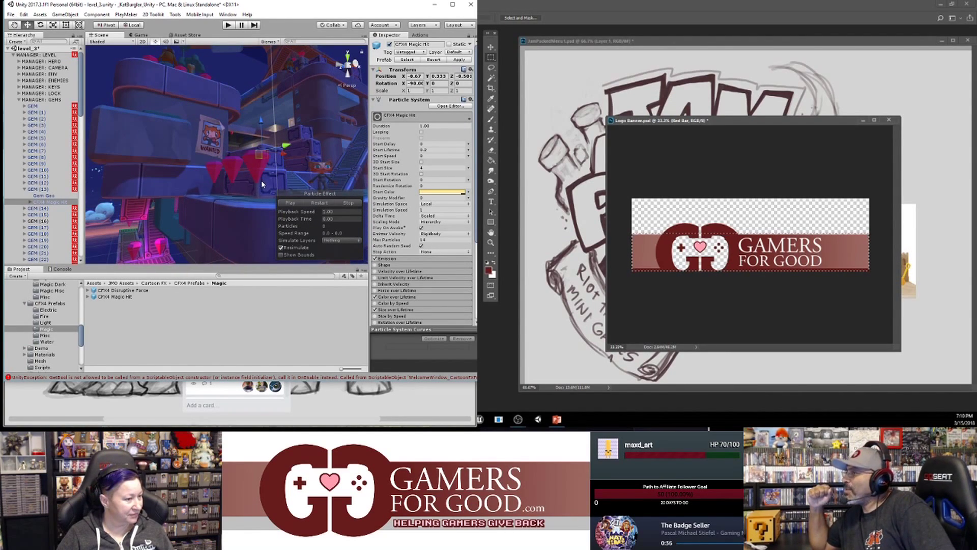
# - From Unity's top view, move GEM (13)'s CFX4 Magic Hit effect onto its gem, at about X -0.44 and Z -0.07
pyautogui.click(348, 60)
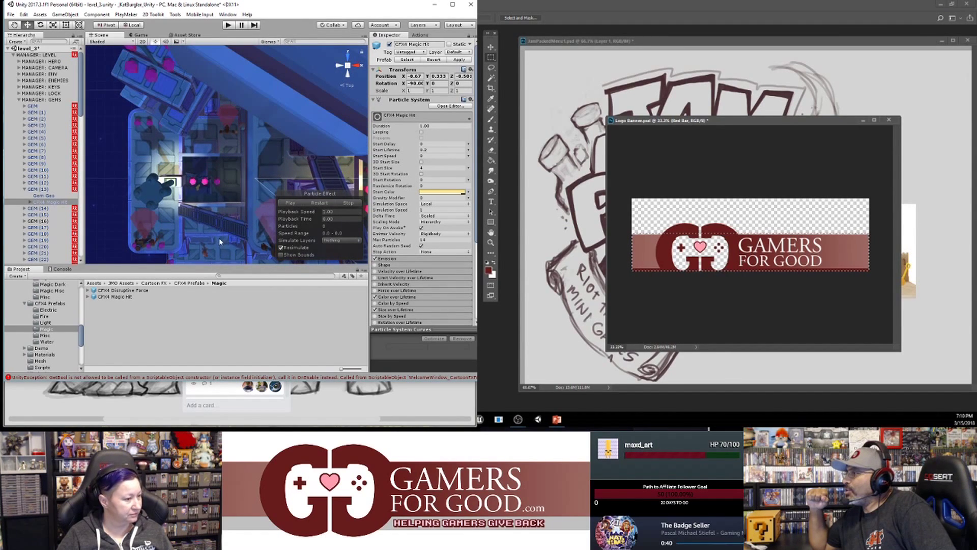
pyautogui.moveTo(235, 237); pyautogui.dragTo(262, 129, button='middle')
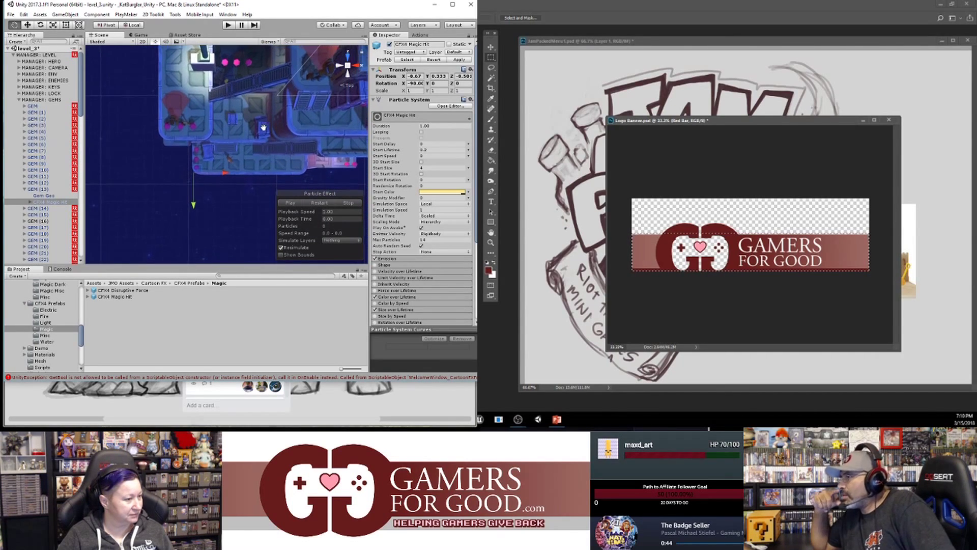
pyautogui.scroll(6, 242, 183)
pyautogui.scroll(5, 242, 181)
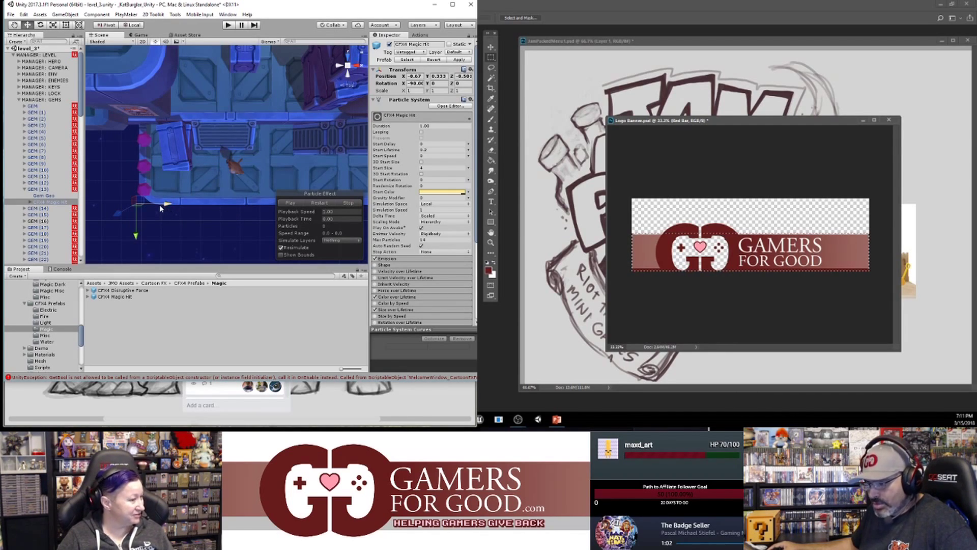
pyautogui.moveTo(165, 206); pyautogui.dragTo(142, 225)
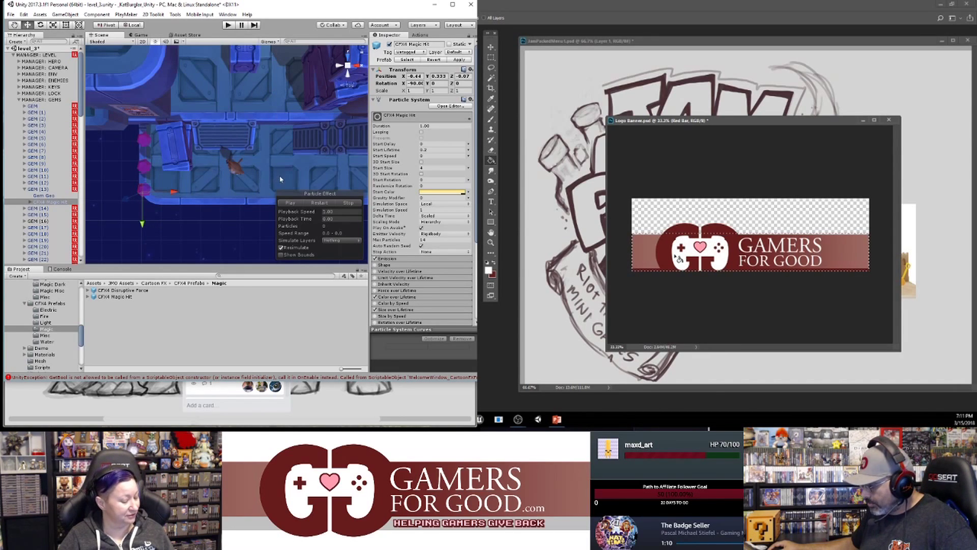
pyautogui.keyDown('alt'); pyautogui.moveTo(226, 220); pyautogui.dragTo(203, 197); pyautogui.keyUp('alt')
pyautogui.moveTo(212, 233); pyautogui.dragTo(247, 175, button='middle')
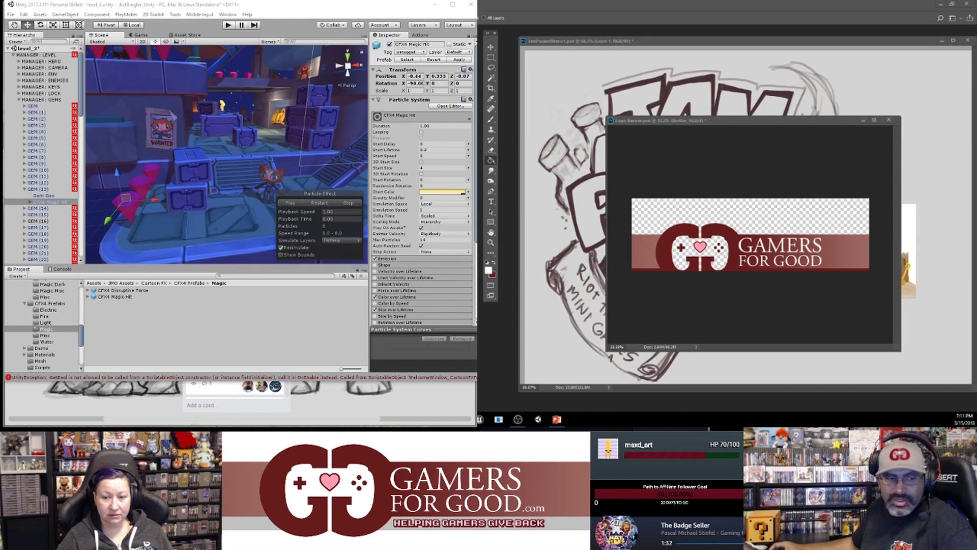
# - Fill the selected bar area on Layer 24 with white behind the logo in Photoshop's Logo Banner.psd and clear the selection
pyautogui.click(701, 120)
pyautogui.hotkey('ctrl', 'z')
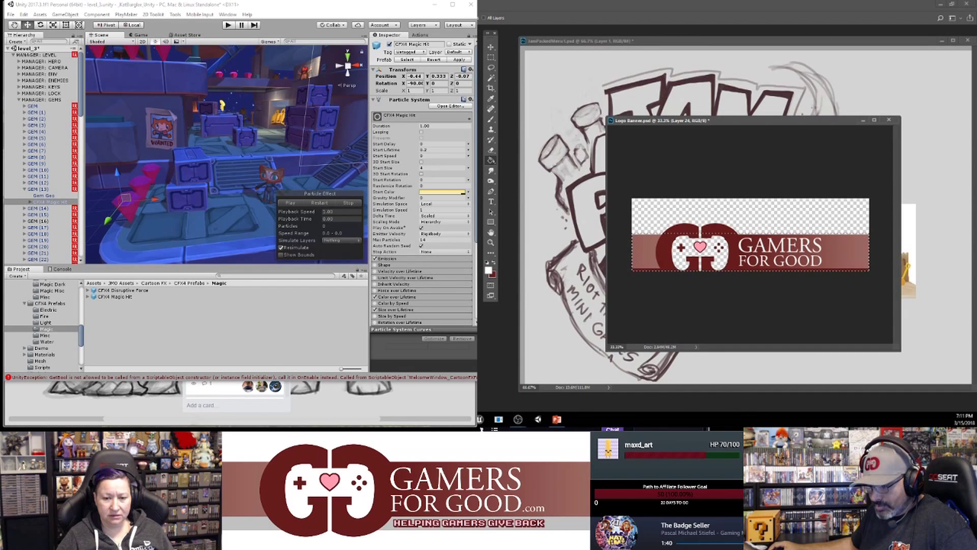
pyautogui.click(749, 251)
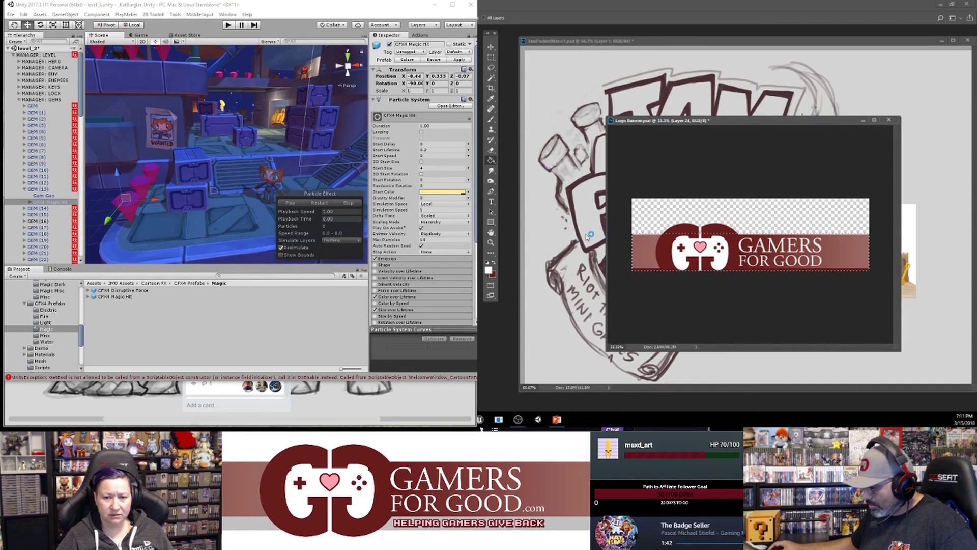
pyautogui.hotkey('ctrl', 'd')
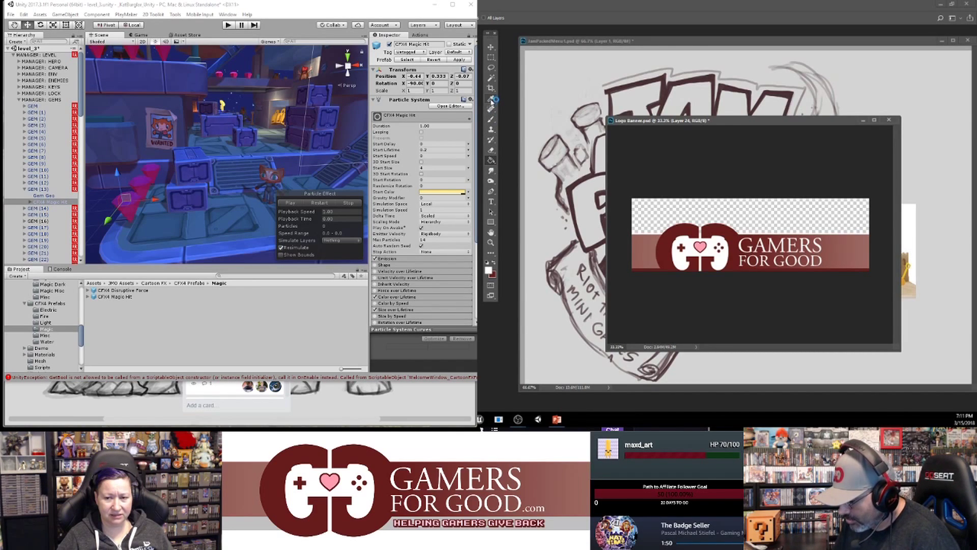
pyautogui.click(492, 172)
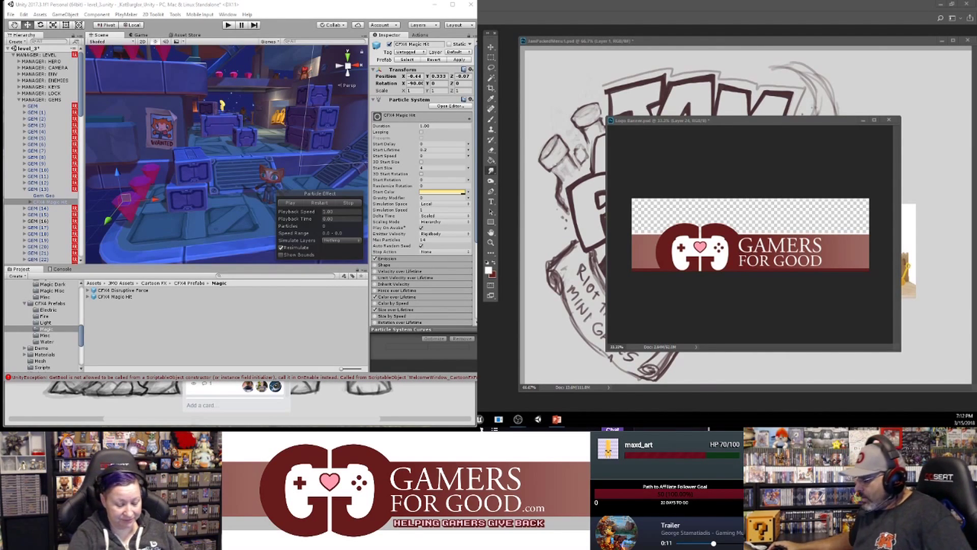
# - Extend the Logo Banner.psd canvas upward with the Crop tool to about 1800 by 1268 px and check the image size
pyautogui.moveTo(766, 121); pyautogui.dragTo(743, 108)
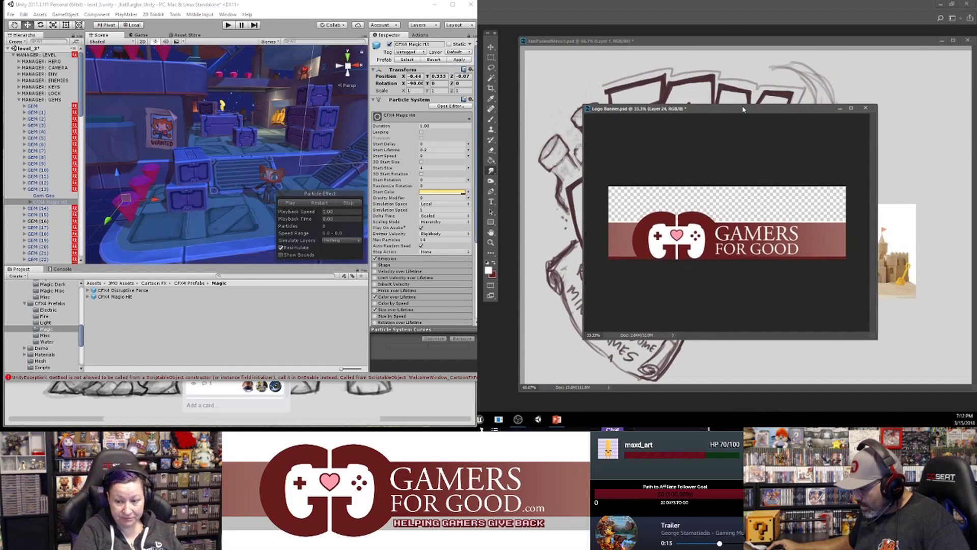
pyautogui.moveTo(875, 337); pyautogui.dragTo(921, 377)
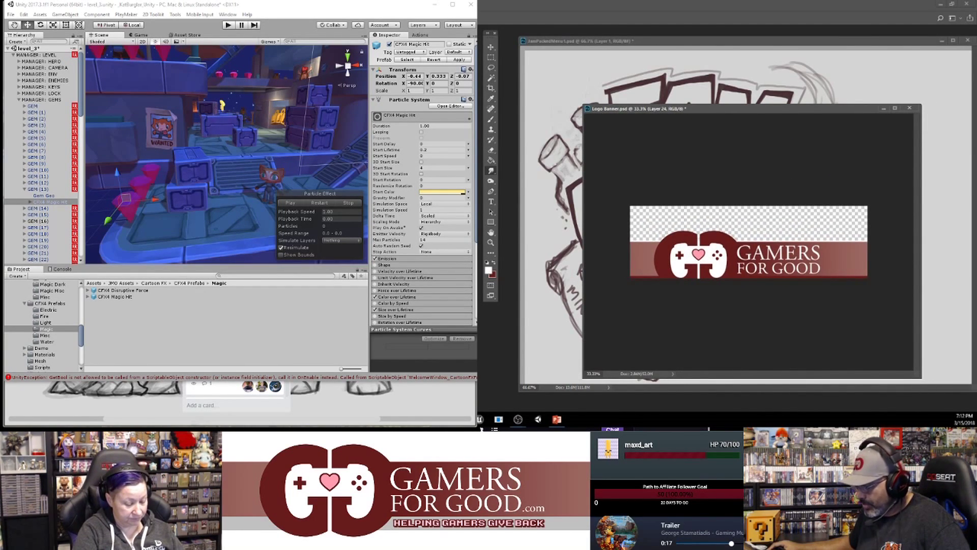
pyautogui.hotkey('ctrl', '-')
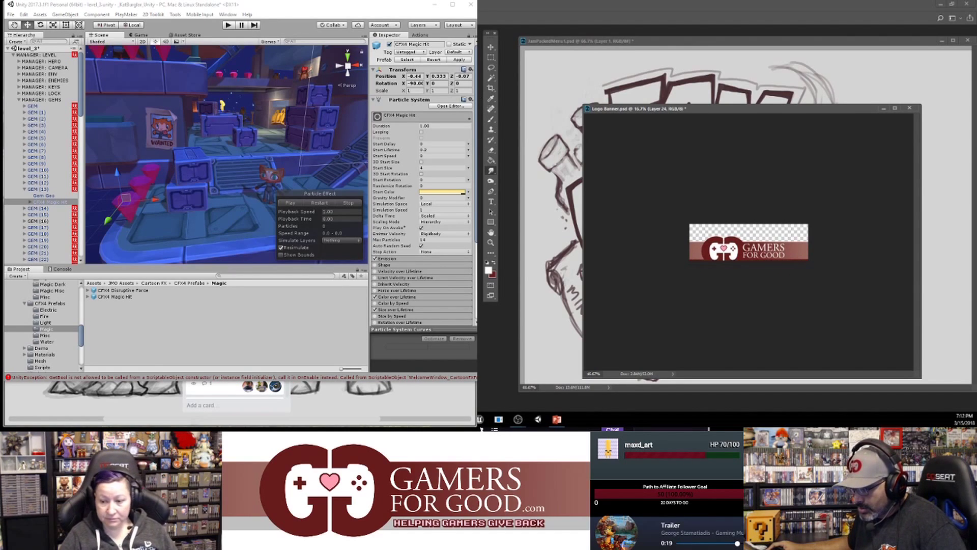
pyautogui.click(491, 88)
pyautogui.moveTo(748, 223); pyautogui.dragTo(751, 201)
pyautogui.click(746, 202)
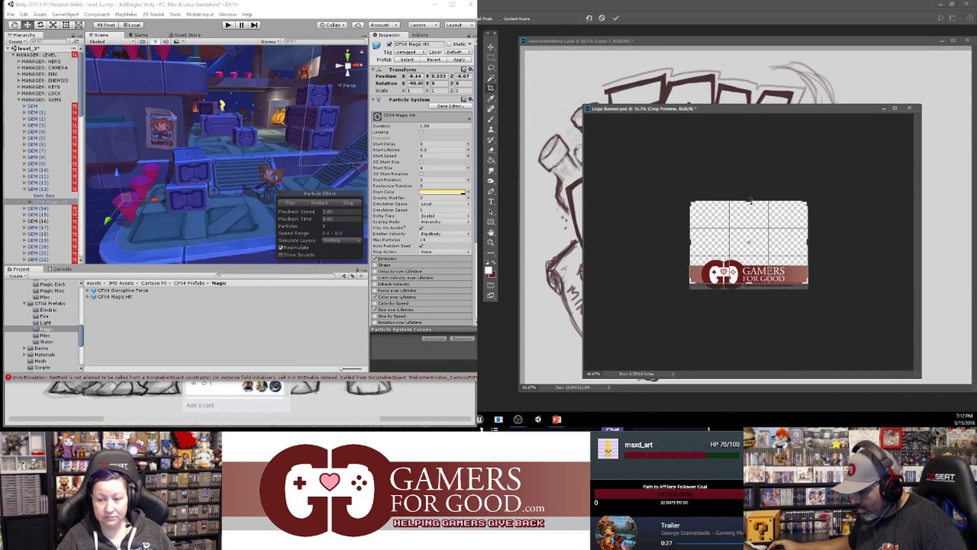
pyautogui.press('Return')
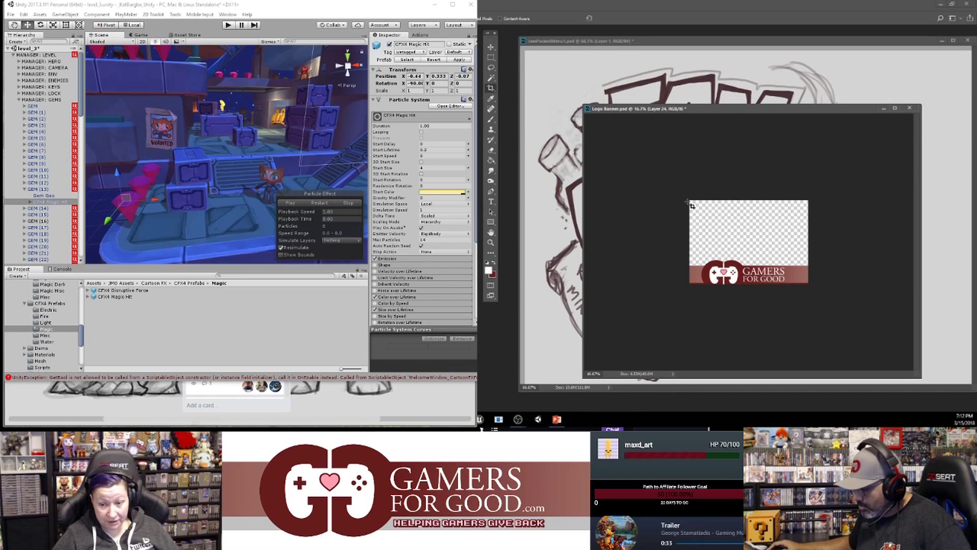
pyautogui.moveTo(690, 201); pyautogui.dragTo(844, 304)
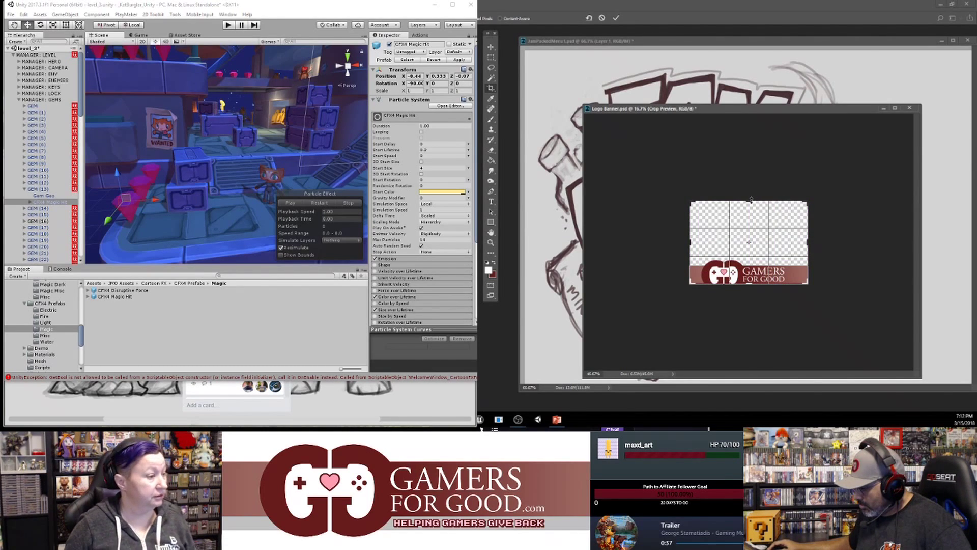
pyautogui.press('Return')
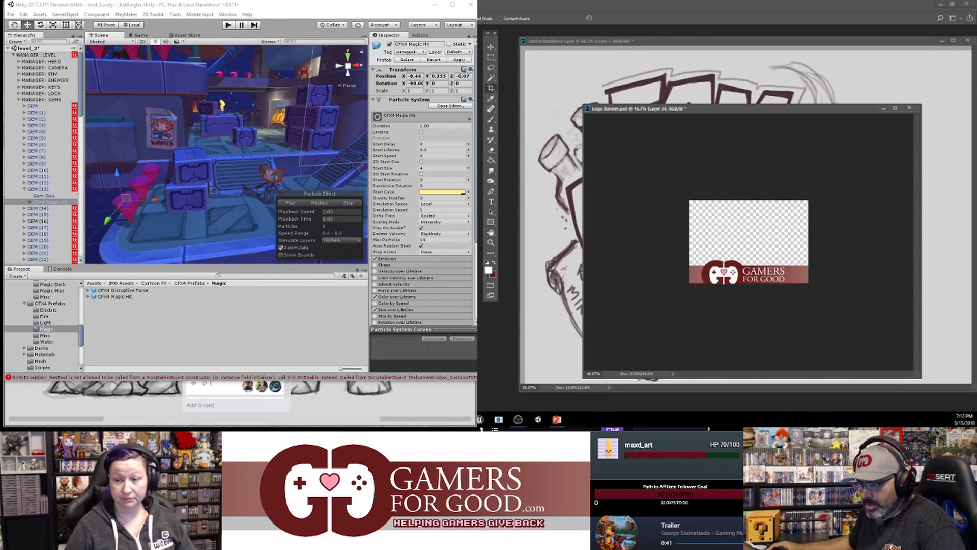
pyautogui.hotkey('ctrl', 'alt', 'i')
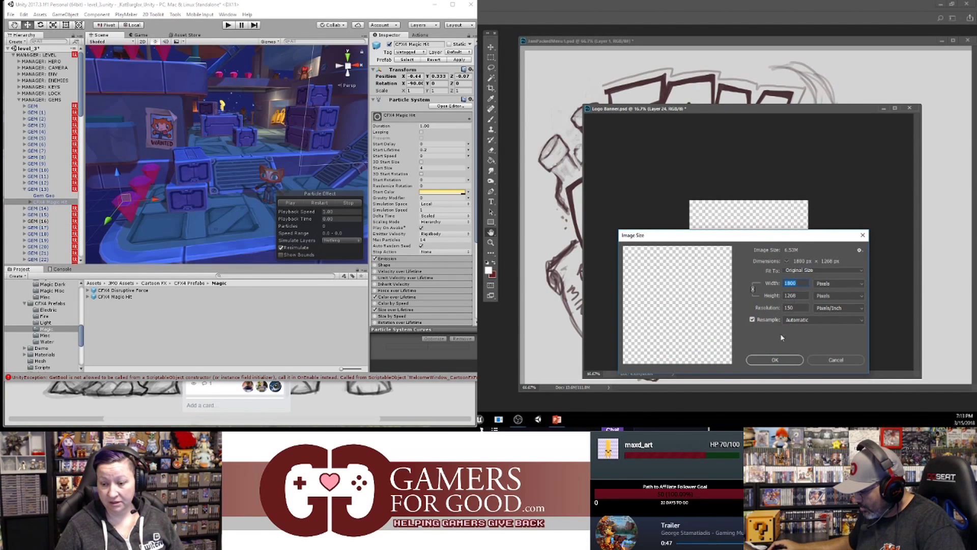
pyautogui.click(774, 360)
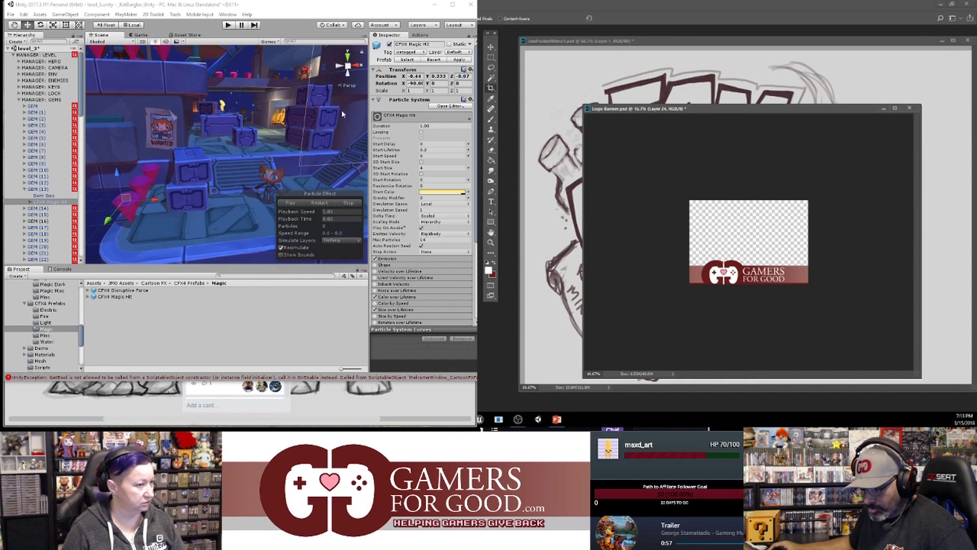
# - In Unity, fine-tune GEM (13)'s CFX4 Magic Hit position to about Y 0.309 and Z -0.02, and preview the effect
pyautogui.click(350, 59)
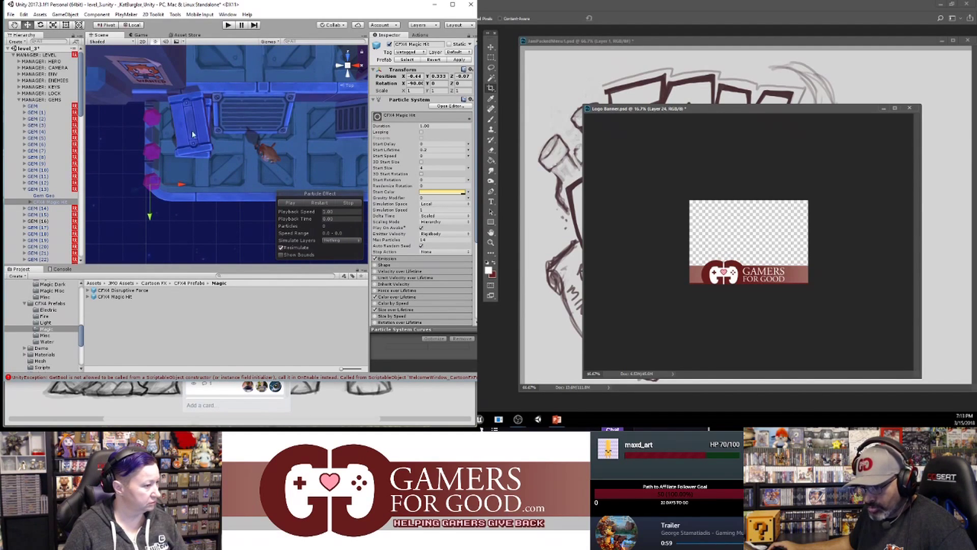
pyautogui.moveTo(150, 218); pyautogui.dragTo(150, 214)
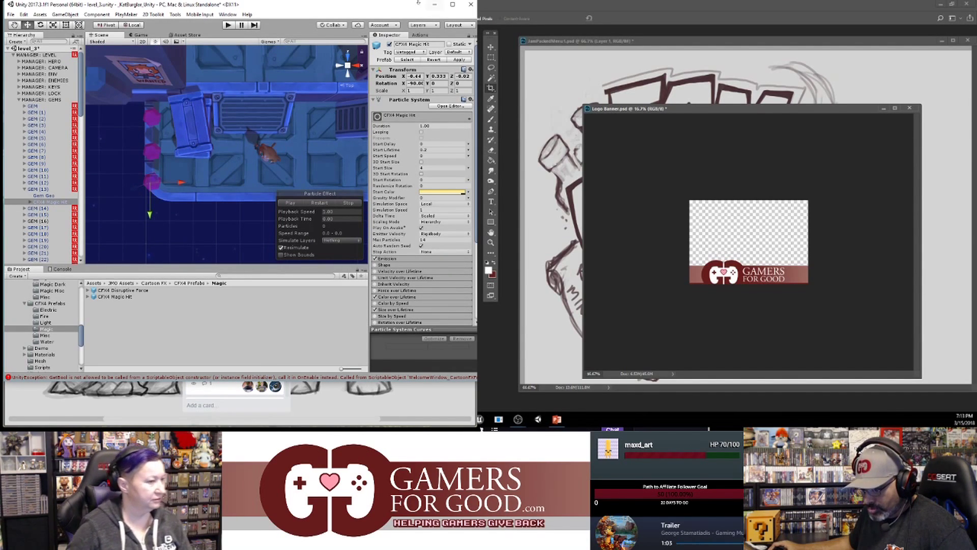
pyautogui.click(348, 77)
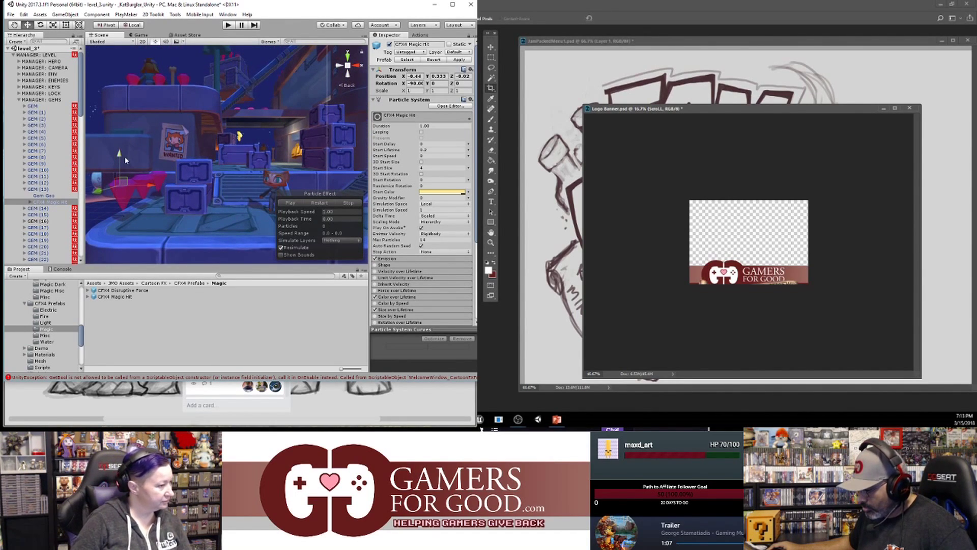
pyautogui.moveTo(120, 158); pyautogui.dragTo(120, 160)
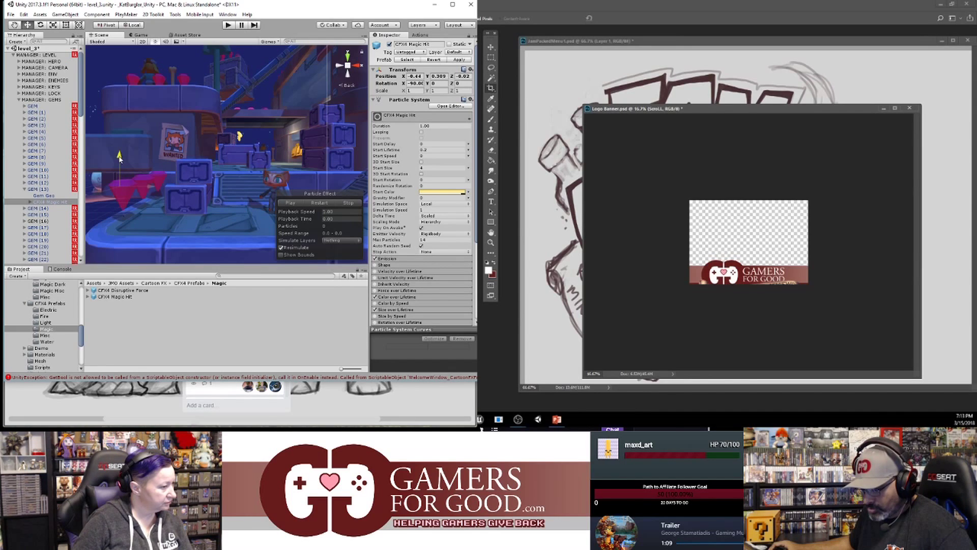
pyautogui.click(284, 205)
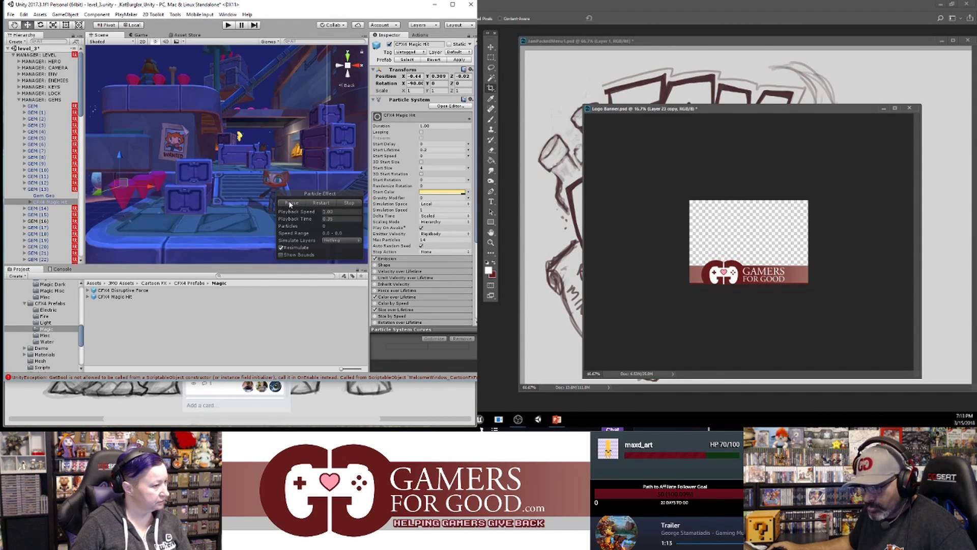
pyautogui.moveTo(200, 211); pyautogui.dragTo(268, 215, button='middle')
pyautogui.scroll(5, 235, 221)
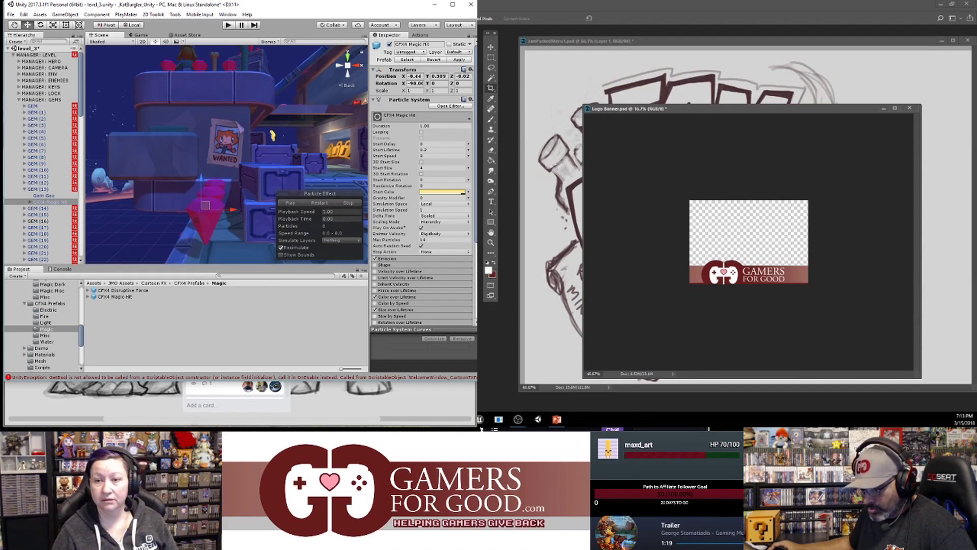
# - Merge the selected banner layers in Photoshop and save the document as Cat Streaming Card.psd
pyautogui.hotkey('ctrl', 'e')
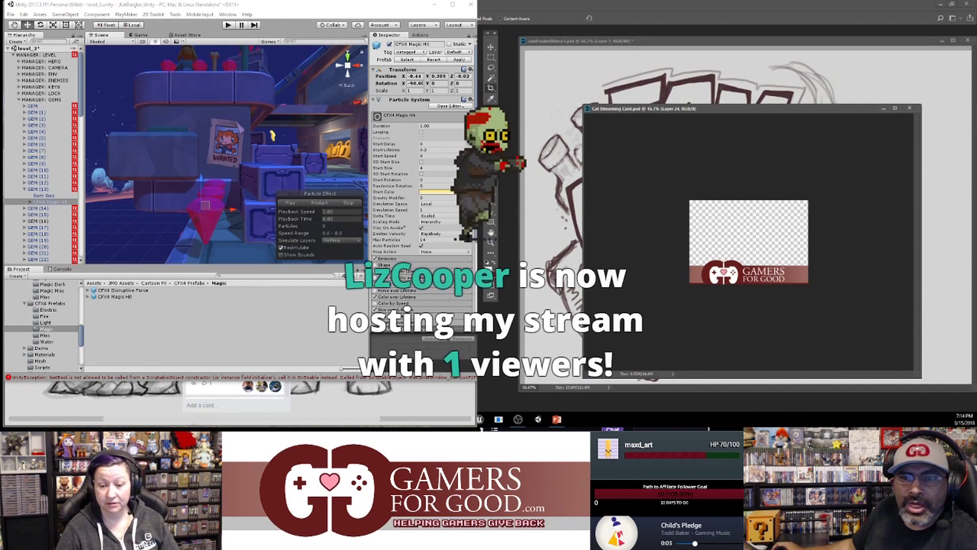
# - Check the image size of Cat Streaming Card.psd without changing it and close the document
pyautogui.moveTo(686, 109); pyautogui.dragTo(505, 110)
pyautogui.hotkey('ctrl', '+')
pyautogui.hotkey('ctrl', '+')
pyautogui.hotkey('ctrl', '+')
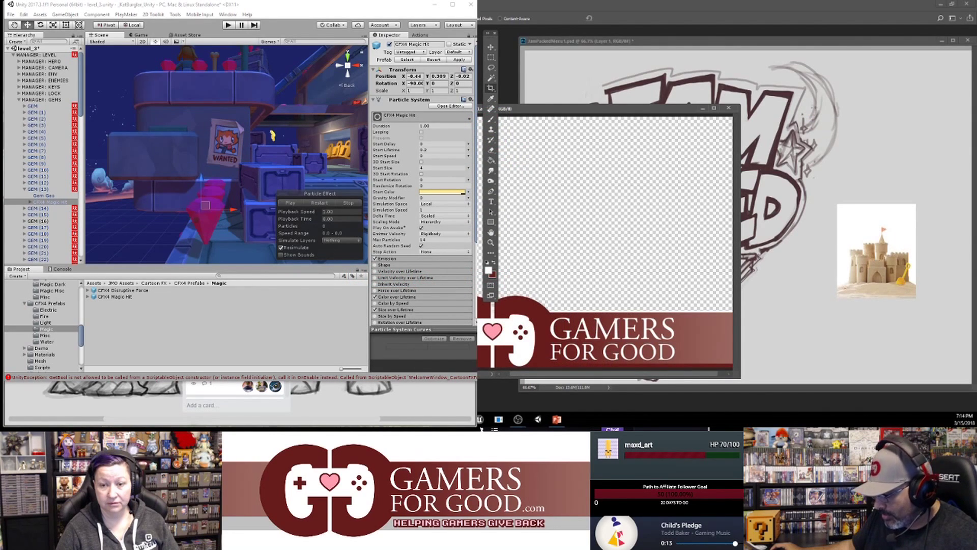
pyautogui.hotkey('ctrl', 'alt', 'i')
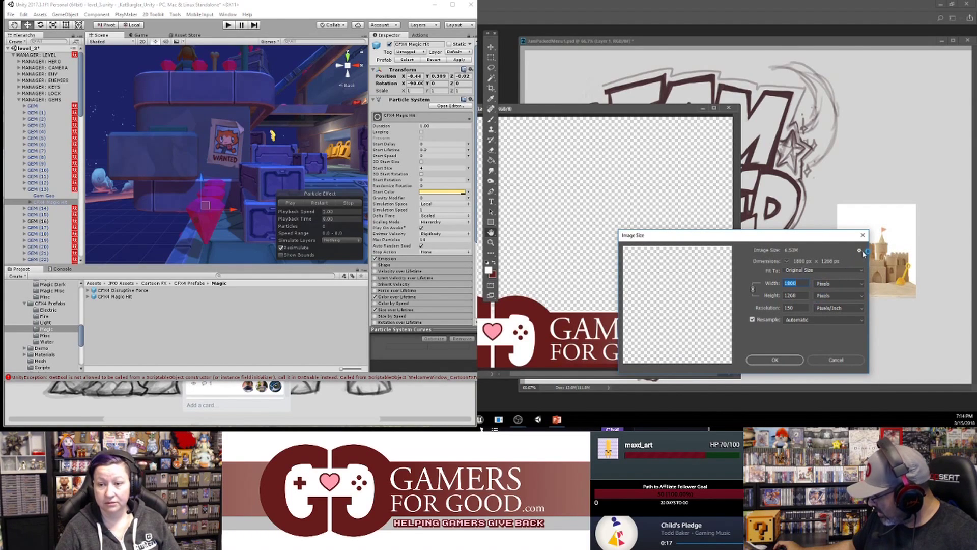
pyautogui.click(861, 236)
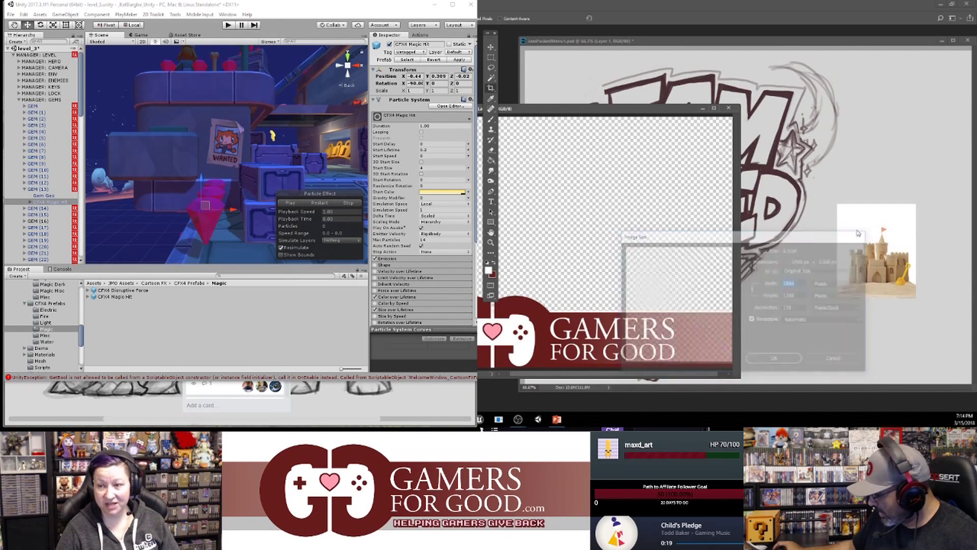
pyautogui.moveTo(651, 110); pyautogui.dragTo(754, 79)
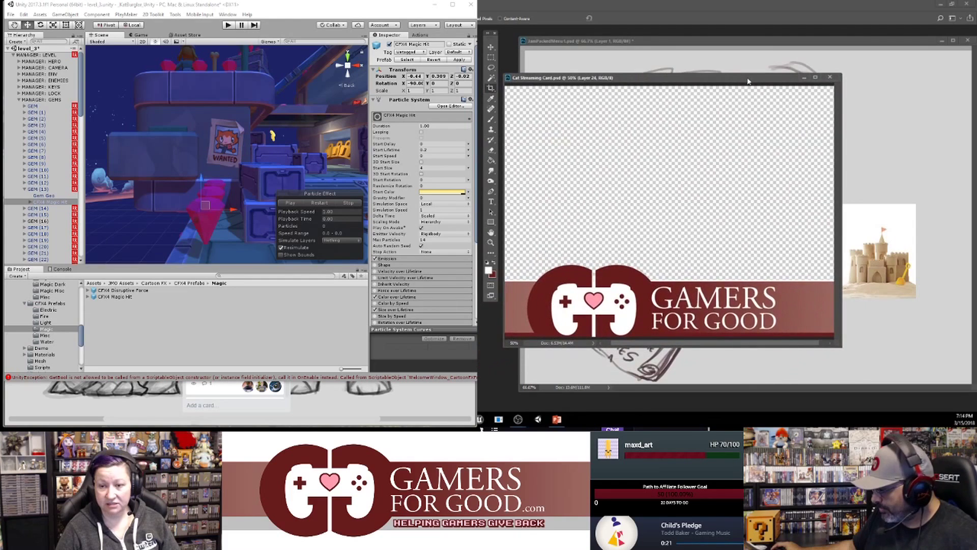
pyautogui.click(829, 77)
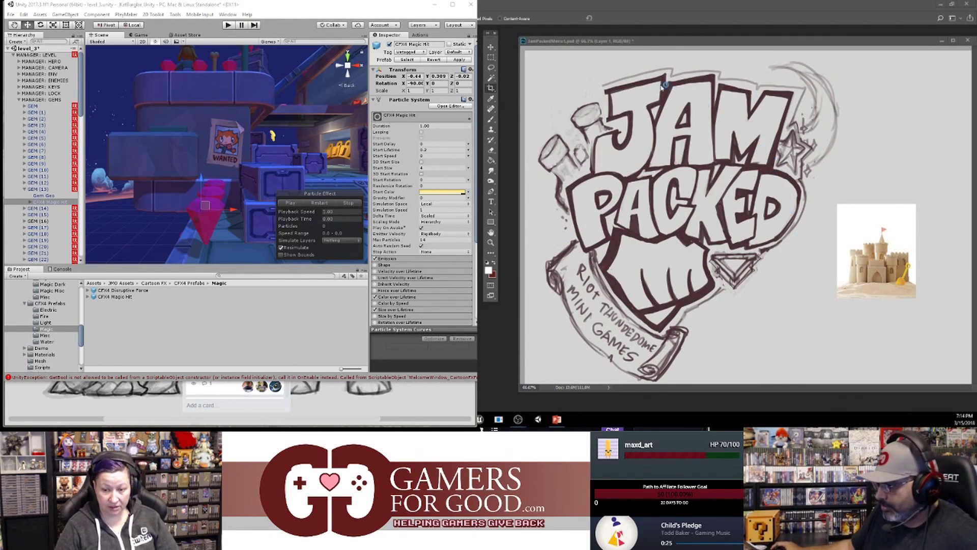
# - Bring JamPackedMenu1.psd into focus and switch to the Brush tool
pyautogui.click(489, 58)
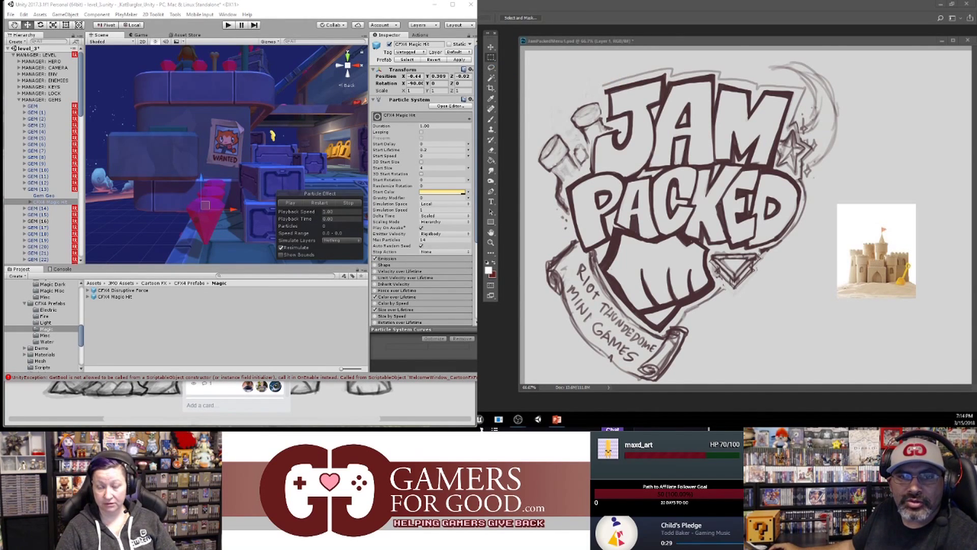
pyautogui.click(782, 40)
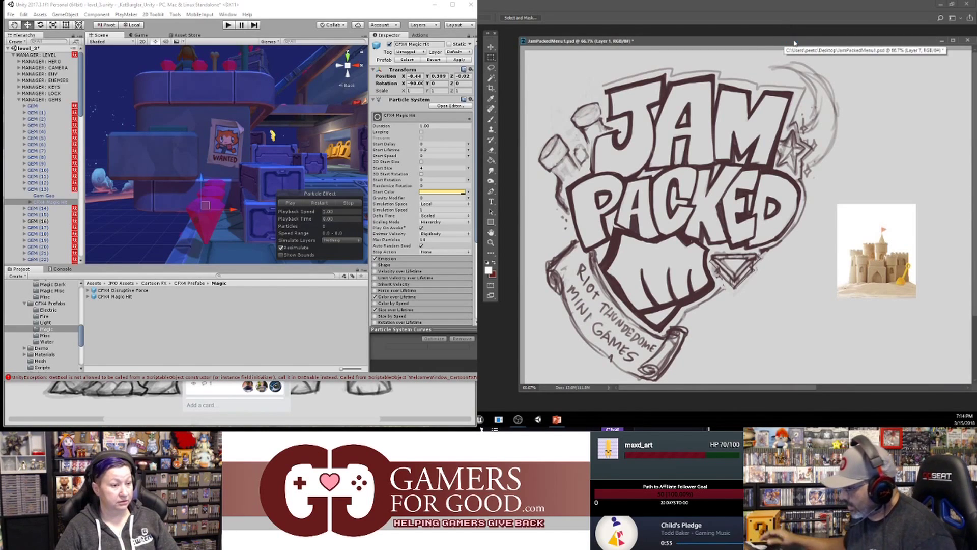
pyautogui.moveTo(796, 41); pyautogui.dragTo(795, 37)
pyautogui.press('b')
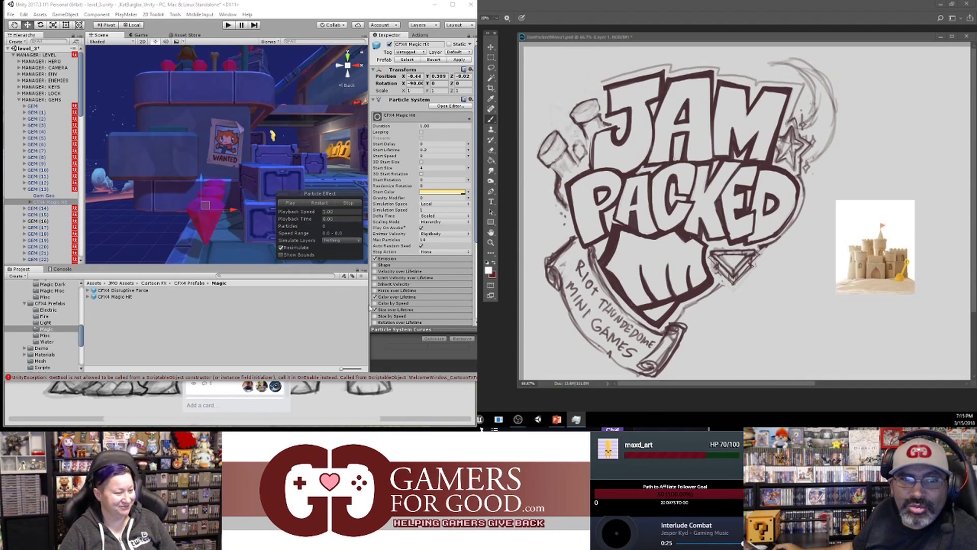
# - In Unity, enable the Triggers module of the CFX4 Magic Hit particle system and assign GEM (13) as its collider
pyautogui.scroll(-5, 413, 303)
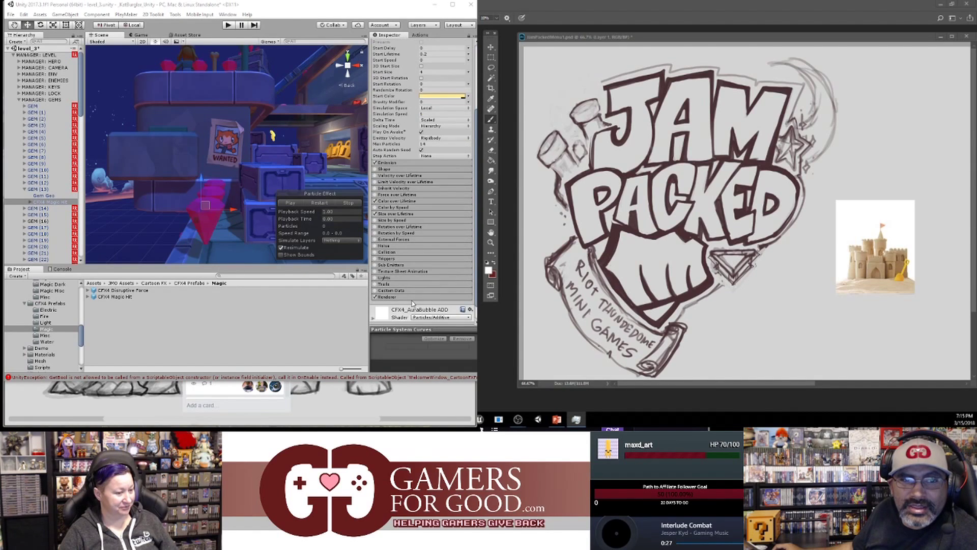
pyautogui.click(404, 258)
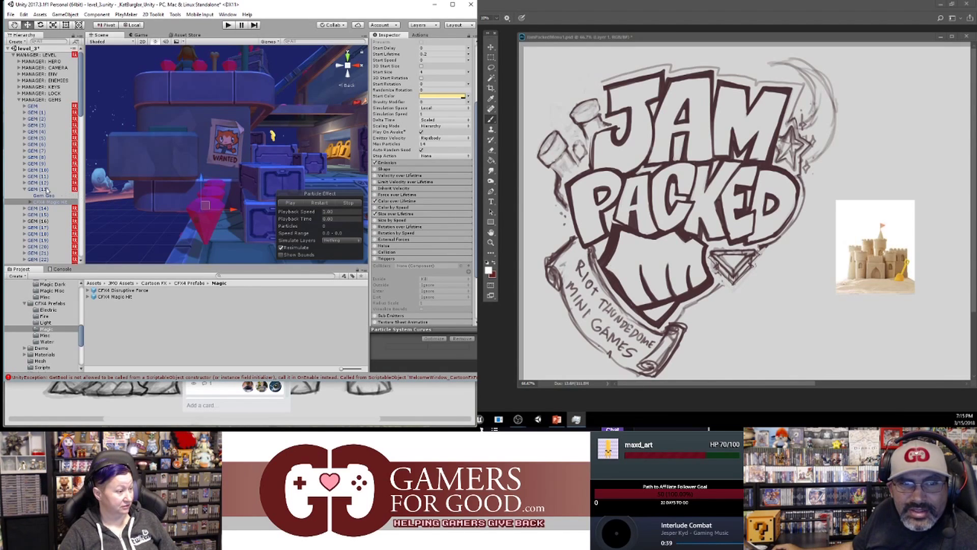
pyautogui.moveTo(37, 189); pyautogui.dragTo(432, 265)
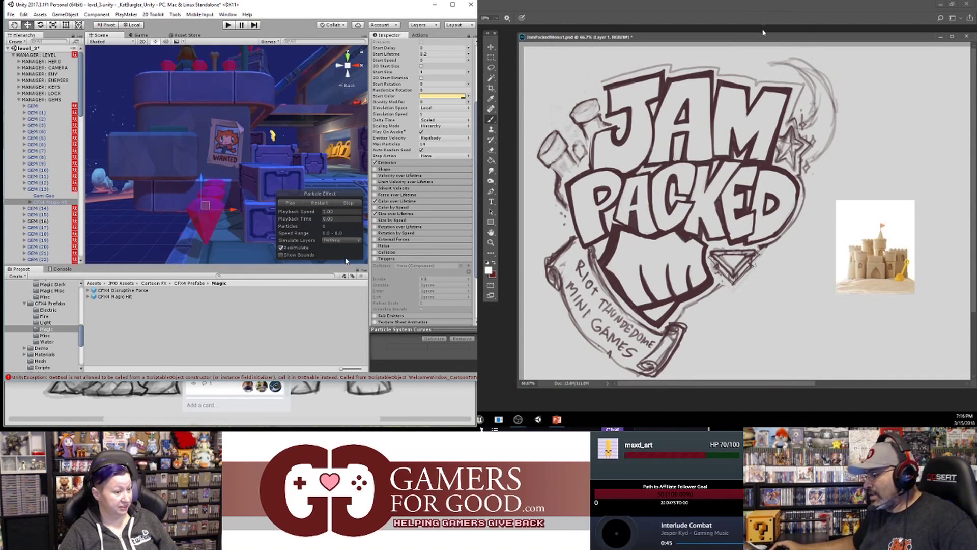
pyautogui.click(375, 259)
pyautogui.moveTo(767, 38); pyautogui.dragTo(760, 41)
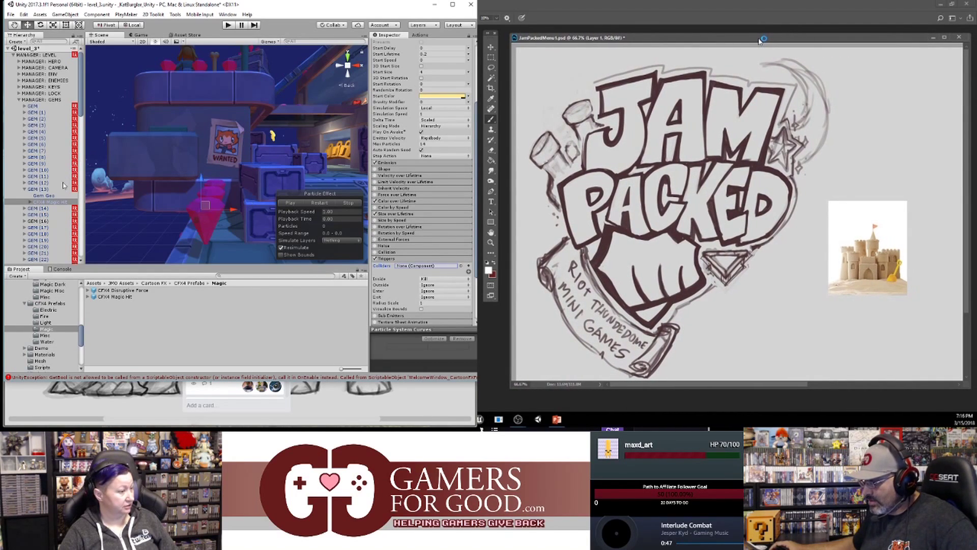
pyautogui.moveTo(37, 189); pyautogui.dragTo(410, 268)
# - Set the Inside and Enter trigger actions of CFX4 Magic Hit to Kill, toggle Visualize Bounds, and start play mode
pyautogui.click(442, 279)
pyautogui.click(442, 282)
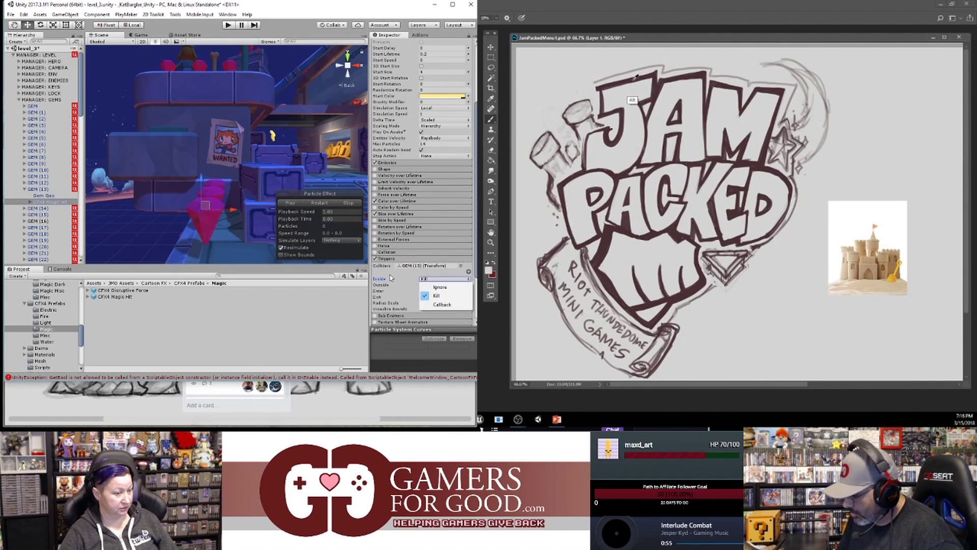
pyautogui.click(436, 295)
pyautogui.click(436, 297)
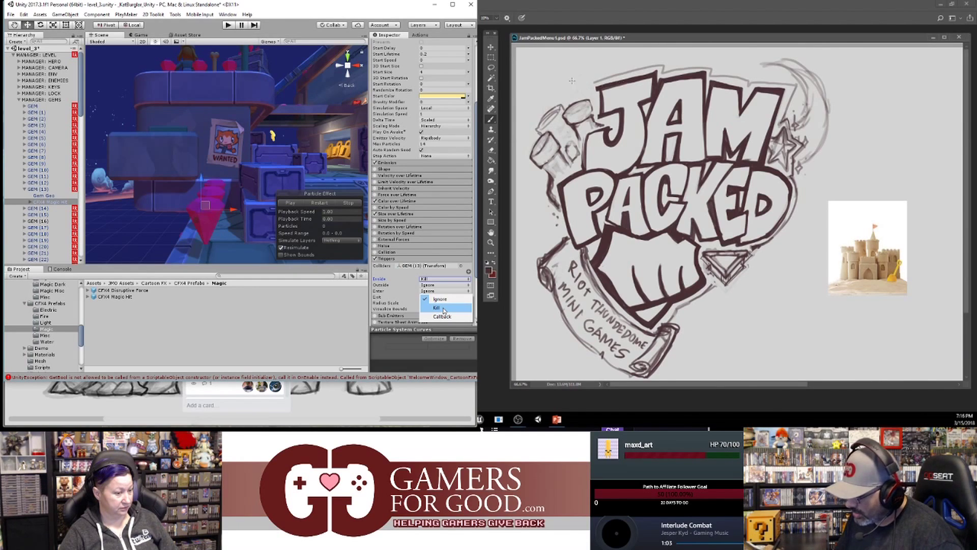
pyautogui.click(444, 309)
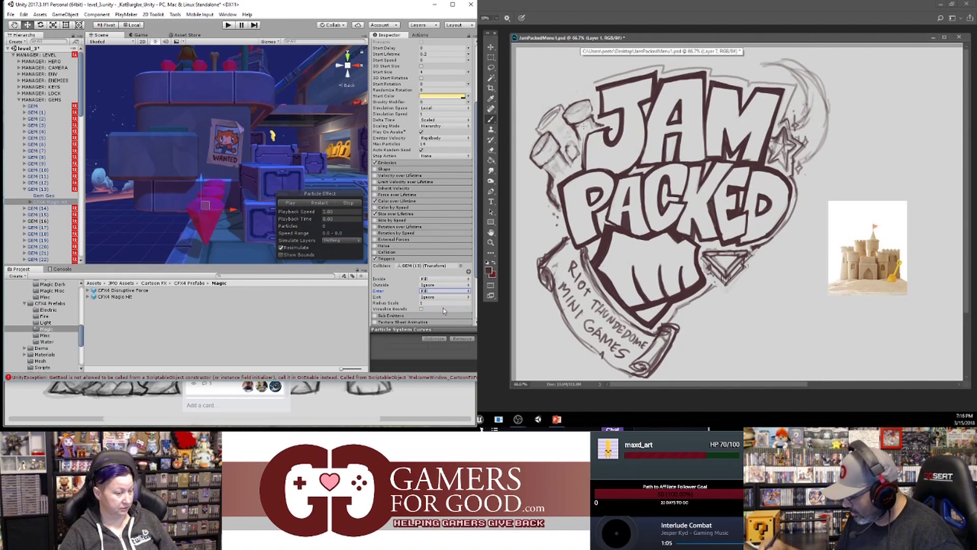
pyautogui.click(421, 309)
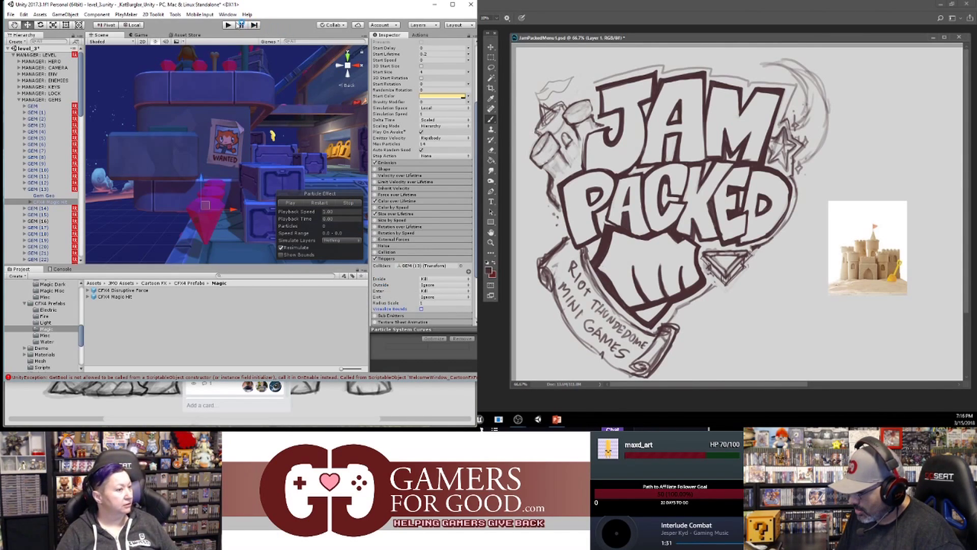
pyautogui.click(228, 25)
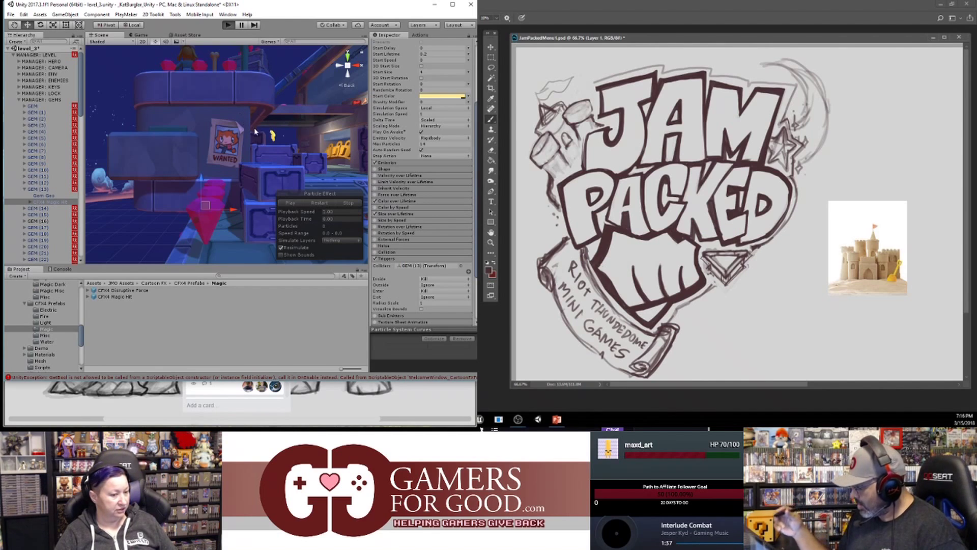
# - In Photoshop, erase the flag and roof from the castle sketch beside JAM and rework the tower outlines with the Brush
pyautogui.press('e')
pyautogui.moveTo(542, 104)
pyautogui.mouseDown()
pyautogui.moveTo(547, 114)
pyautogui.moveTo(564, 87)
pyautogui.moveTo(553, 116)
pyautogui.mouseUp()
pyautogui.press('b')
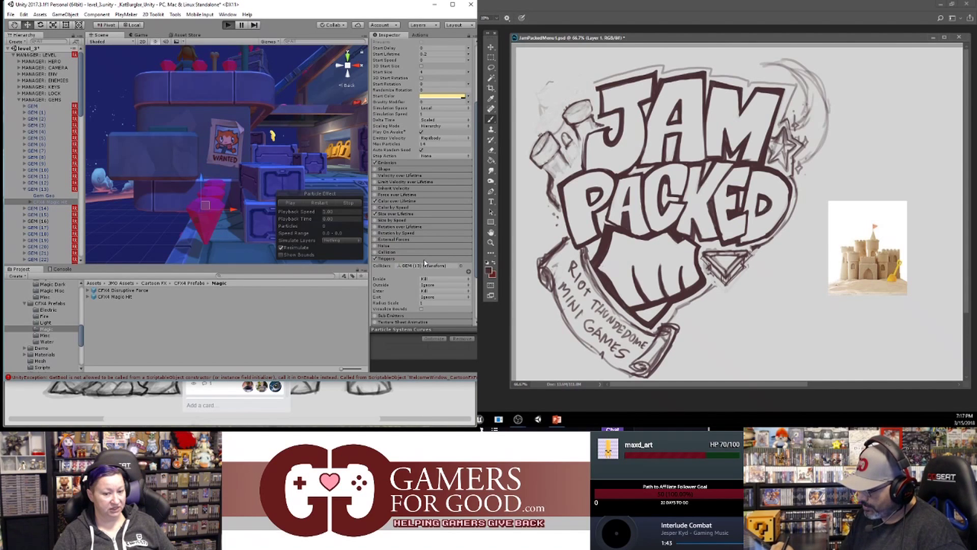
pyautogui.moveTo(540, 127); pyautogui.dragTo(573, 99)
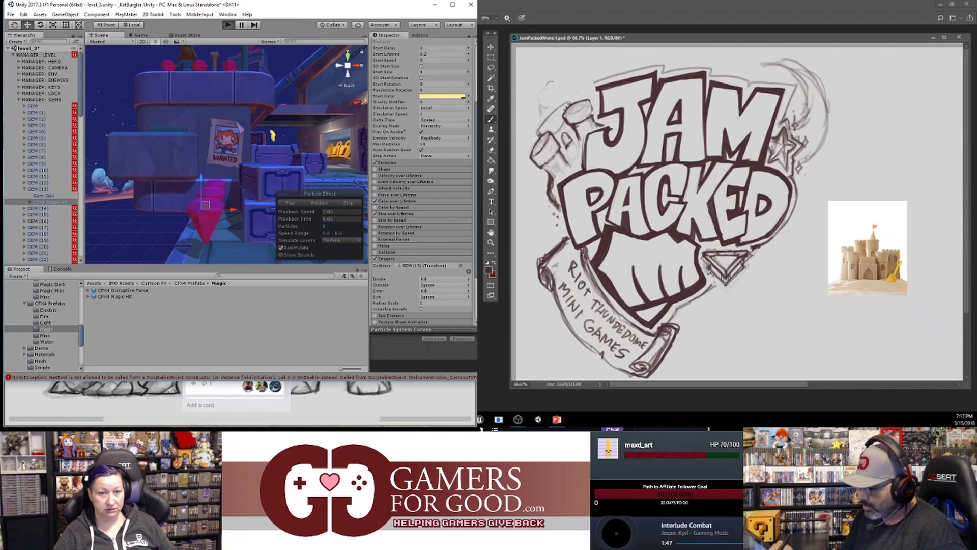
pyautogui.moveTo(539, 130); pyautogui.dragTo(568, 101)
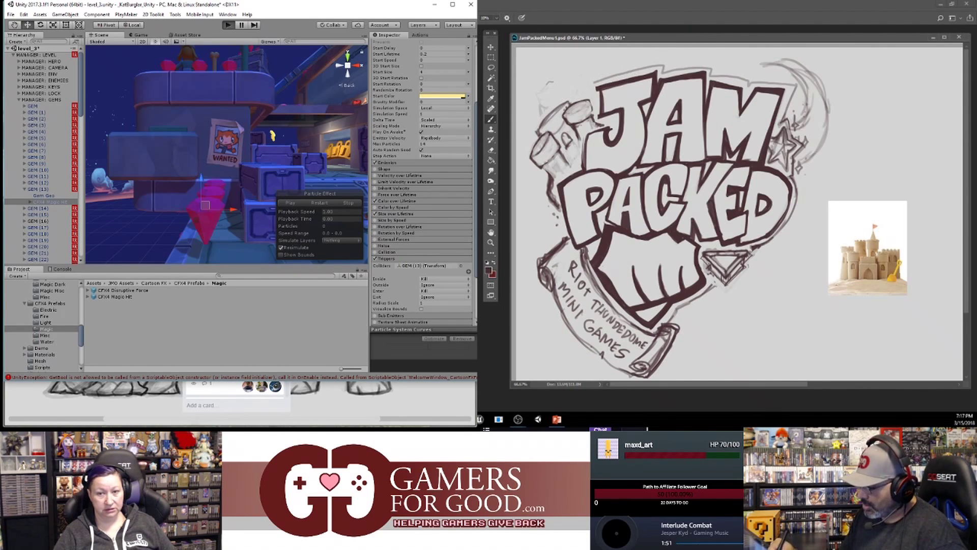
# - In Unity, view the running level in the Game view and stop play mode
pyautogui.hotkey('ctrl', 'p')
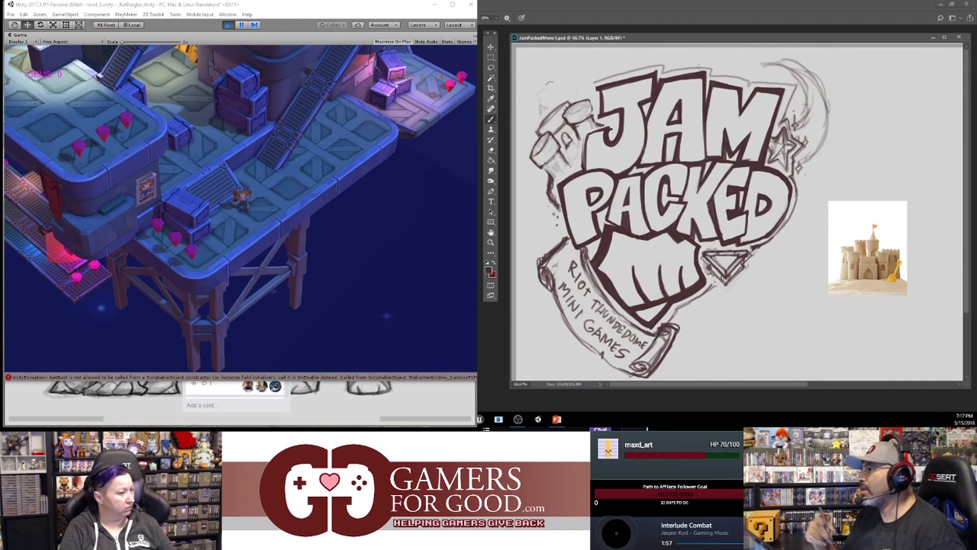
pyautogui.press('e')
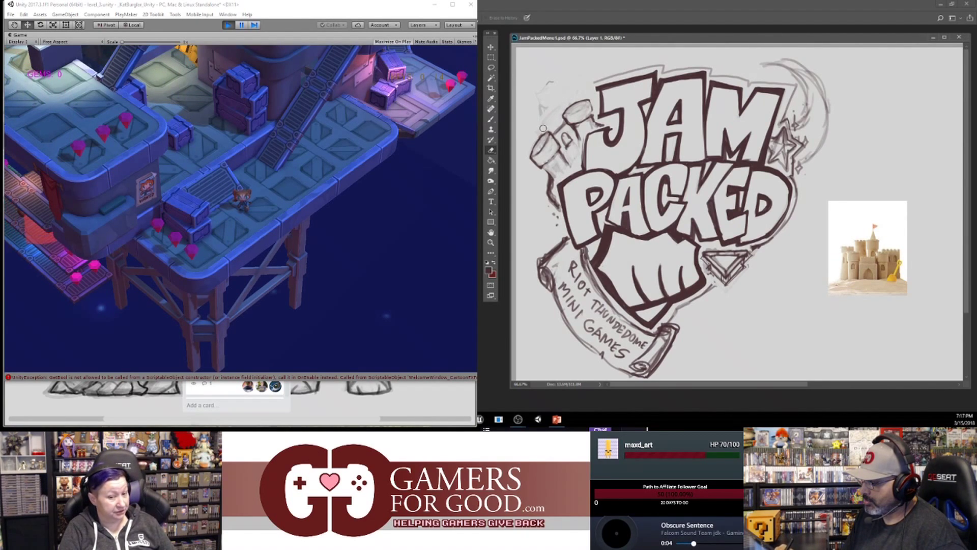
pyautogui.click(229, 28)
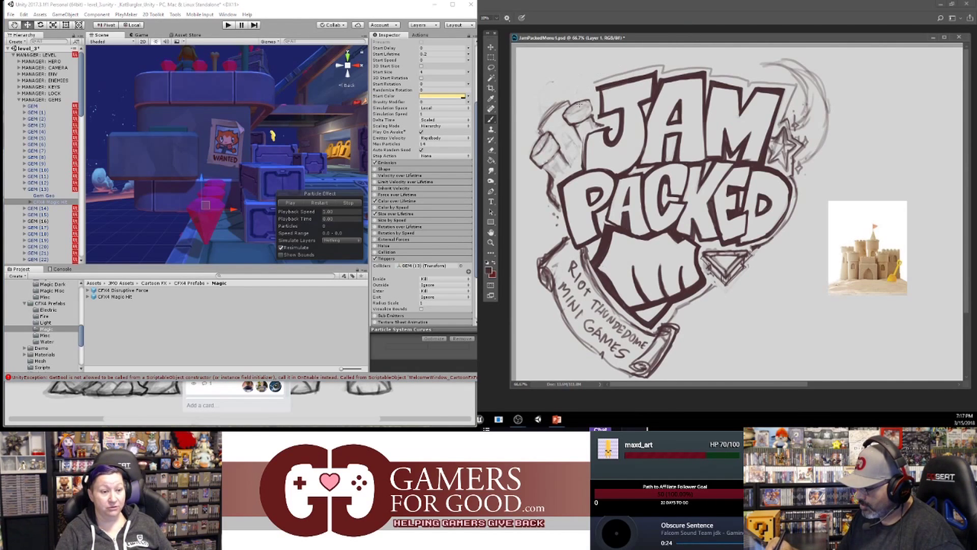
# - In Photoshop, refine the rims and sides of the two castle towers beside JAM, alternating between Eraser and Brush
pyautogui.hotkey('alt', 'Tab')
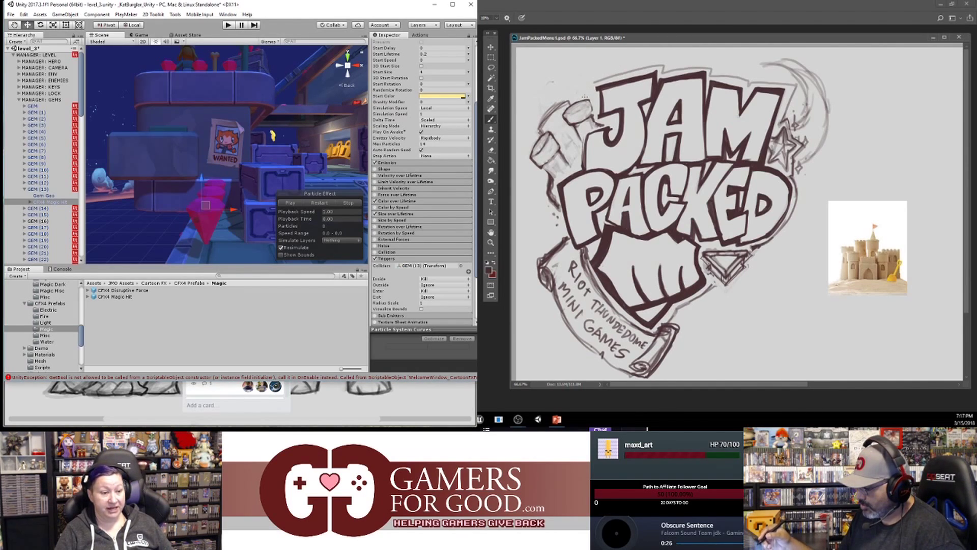
pyautogui.press('e')
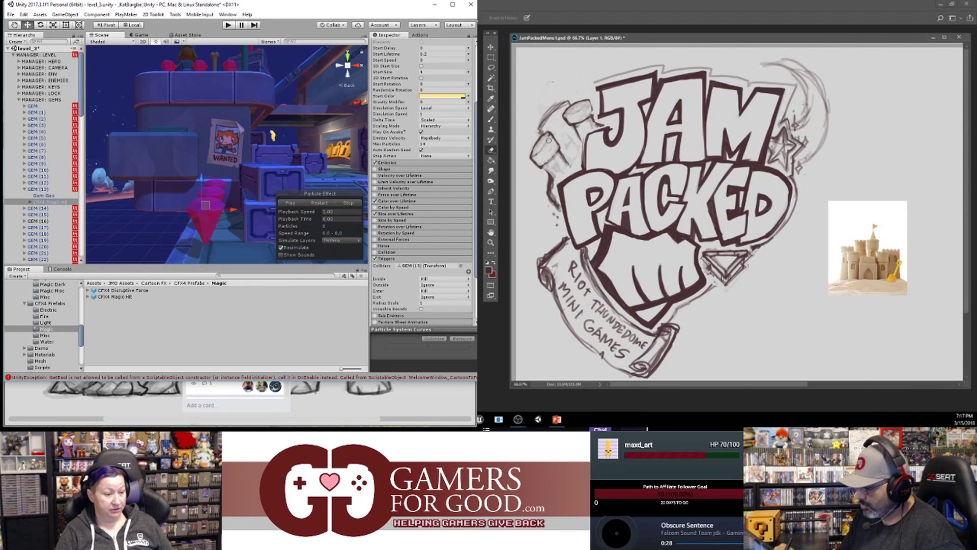
pyautogui.press('b')
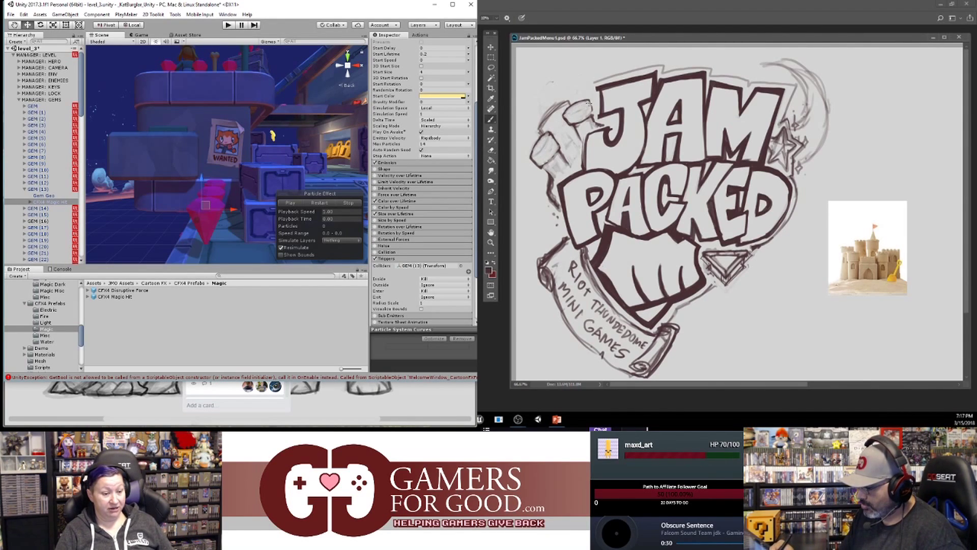
pyautogui.moveTo(591, 111); pyautogui.dragTo(578, 115)
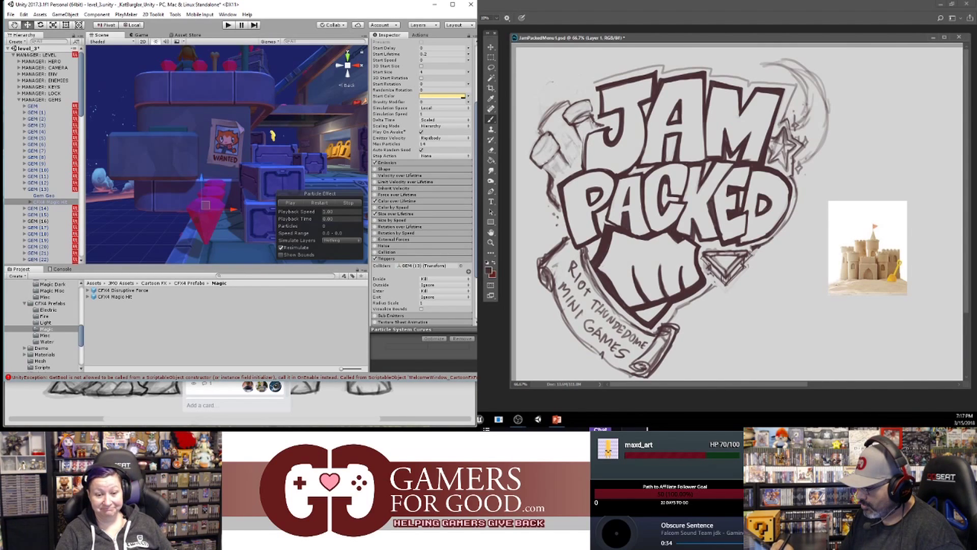
pyautogui.press('e')
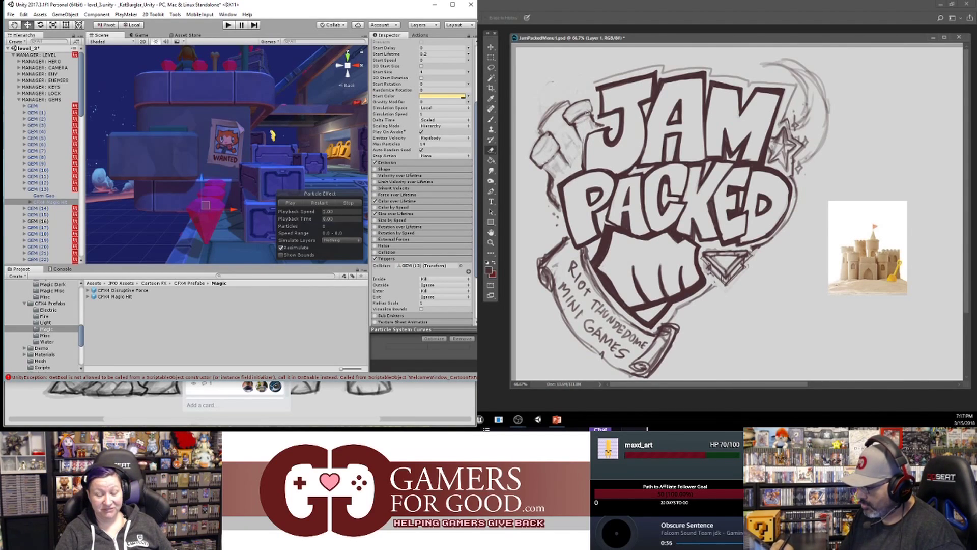
pyautogui.moveTo(553, 150)
pyautogui.mouseDown()
pyautogui.moveTo(546, 166)
pyautogui.moveTo(540, 151)
pyautogui.moveTo(554, 150)
pyautogui.mouseUp()
pyautogui.press('b')
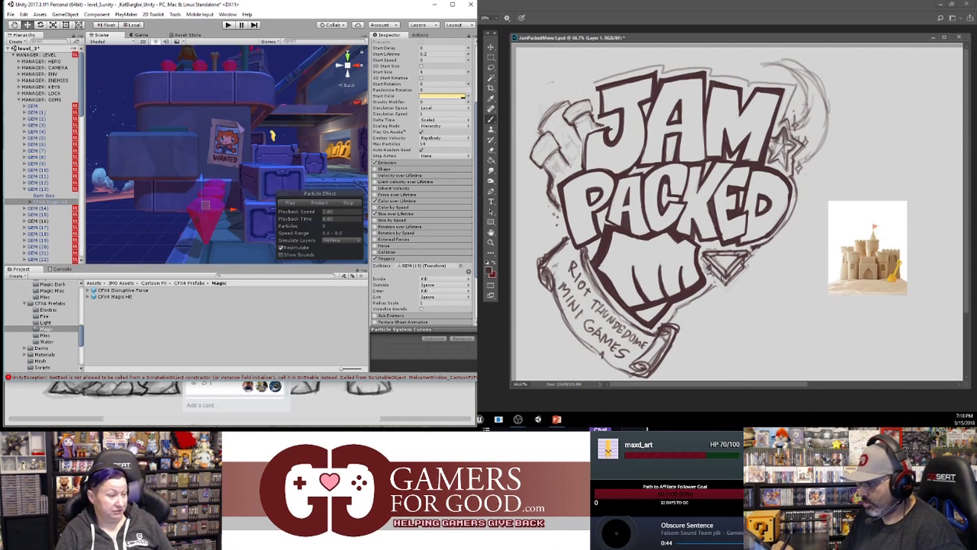
# - Draw a pointed roof, battlements and side walls on the castle towers with the Brush
pyautogui.press('e')
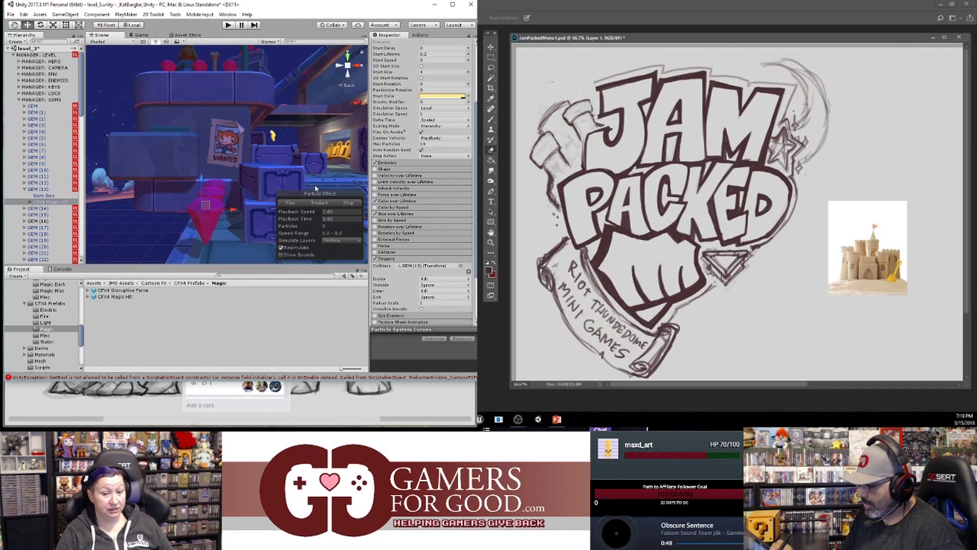
pyautogui.press('b')
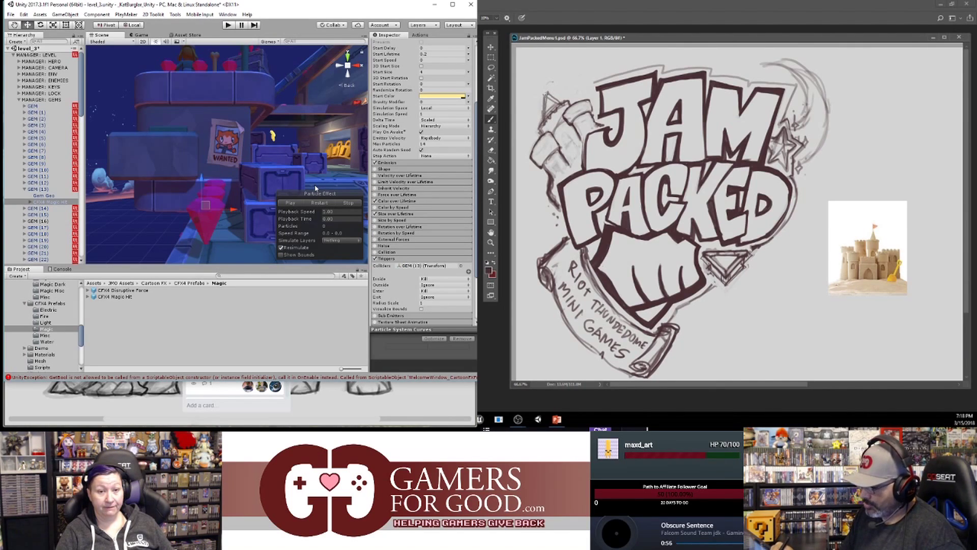
pyautogui.moveTo(566, 131); pyautogui.dragTo(557, 170)
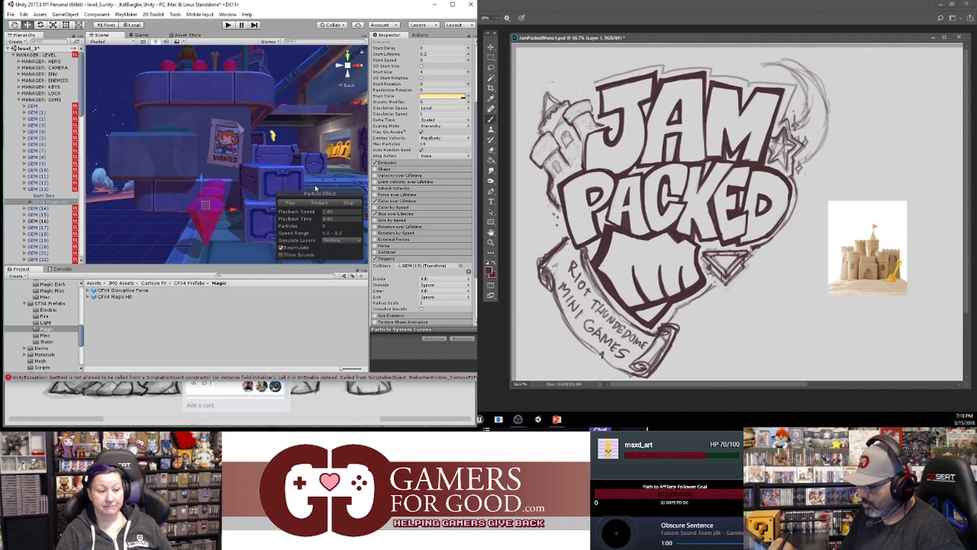
pyautogui.moveTo(565, 173); pyautogui.dragTo(571, 156)
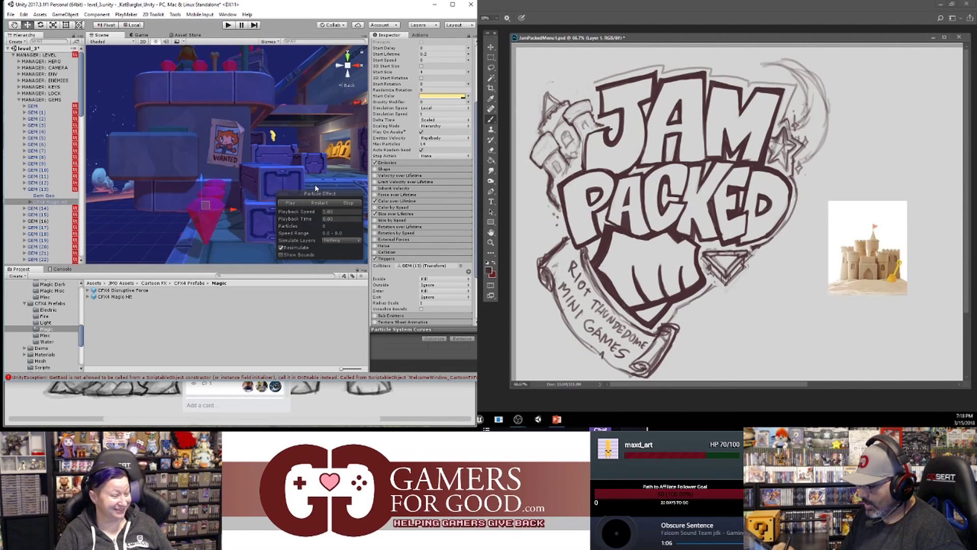
# - Clean up the castle's lower tower and add a waving flag above the pointed roof
pyautogui.press('e')
pyautogui.moveTo(572, 163); pyautogui.dragTo(572, 153)
pyautogui.press('b')
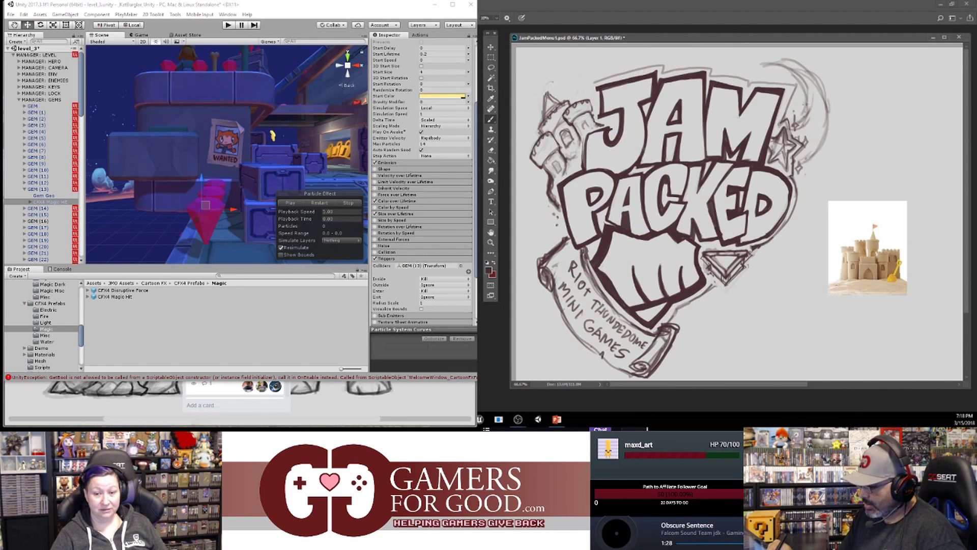
pyautogui.moveTo(548, 81); pyautogui.dragTo(568, 66)
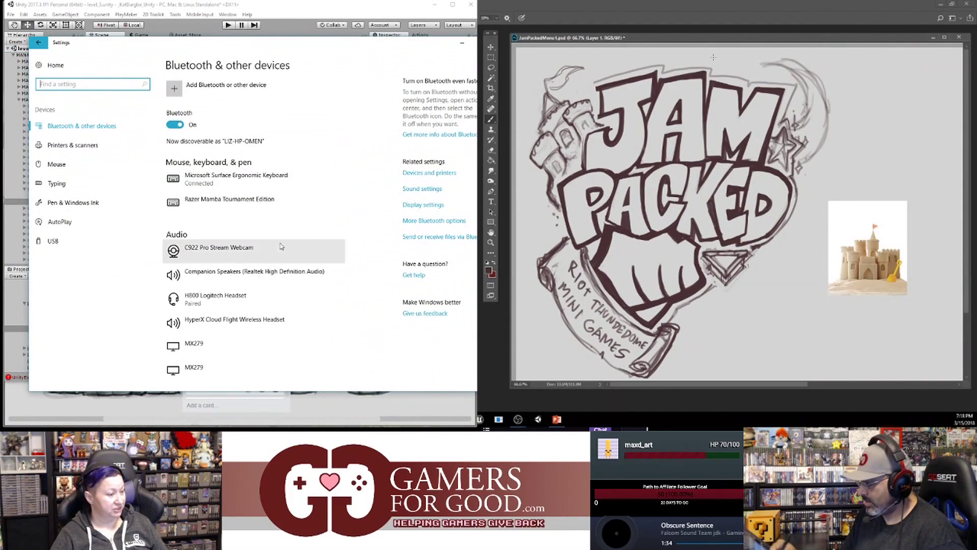
# - In Windows Settings, look through the Audio and Other devices lists under Bluetooth & other devices
pyautogui.scroll(-2, 283, 254)
pyautogui.scroll(-5, 282, 278)
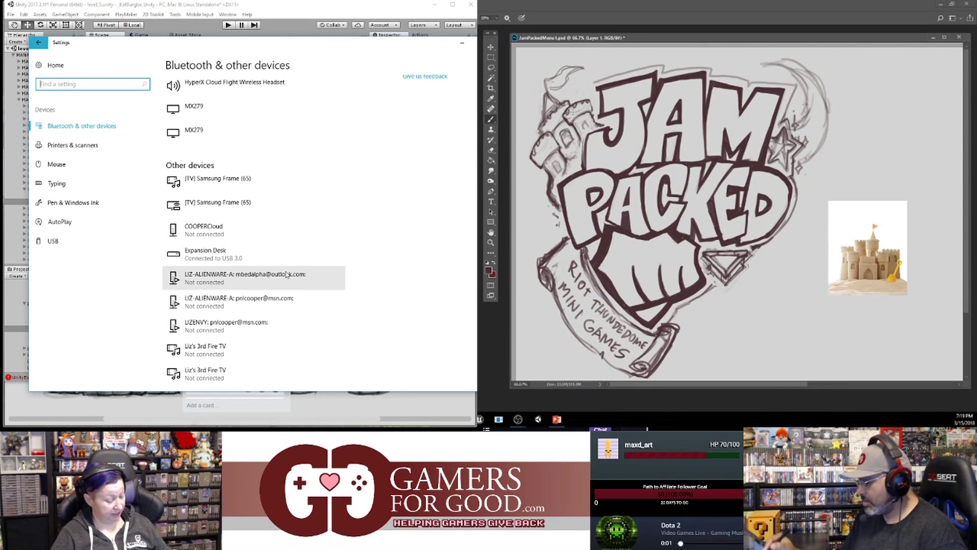
pyautogui.press('e')
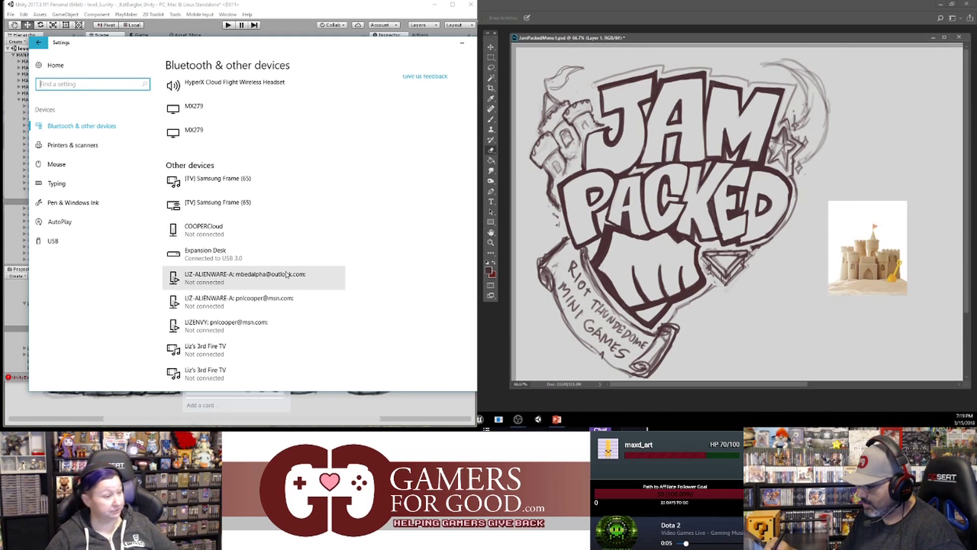
pyautogui.press('b')
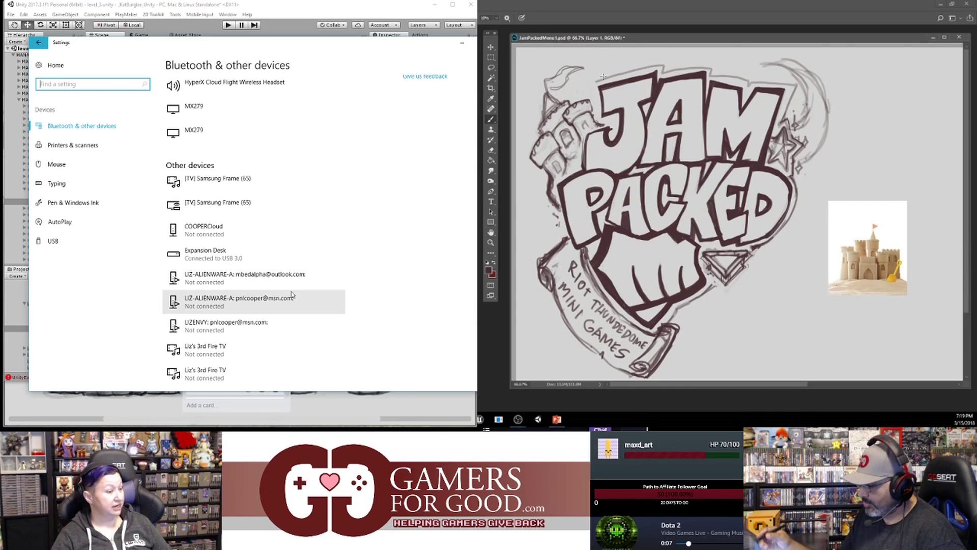
pyautogui.scroll(1, 292, 294)
pyautogui.scroll(2, 292, 294)
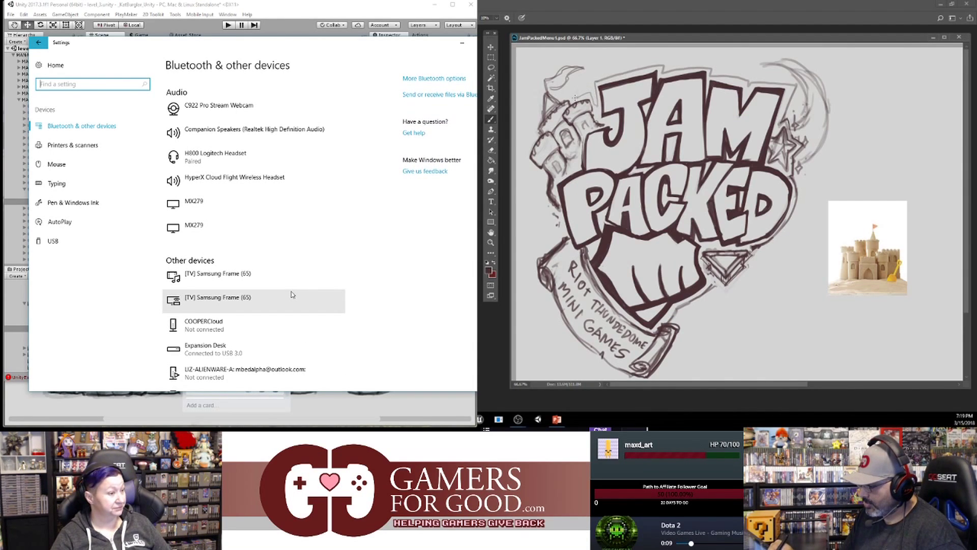
pyautogui.scroll(4, 292, 294)
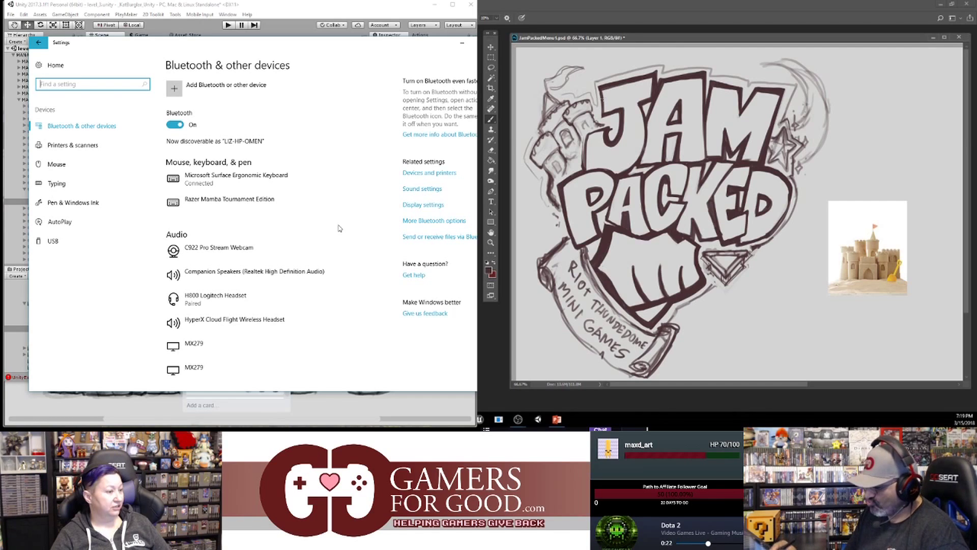
# - Open Devices and Printers and check the hardware properties of the Razer Wildcat for Xbox One controller
pyautogui.click(429, 174)
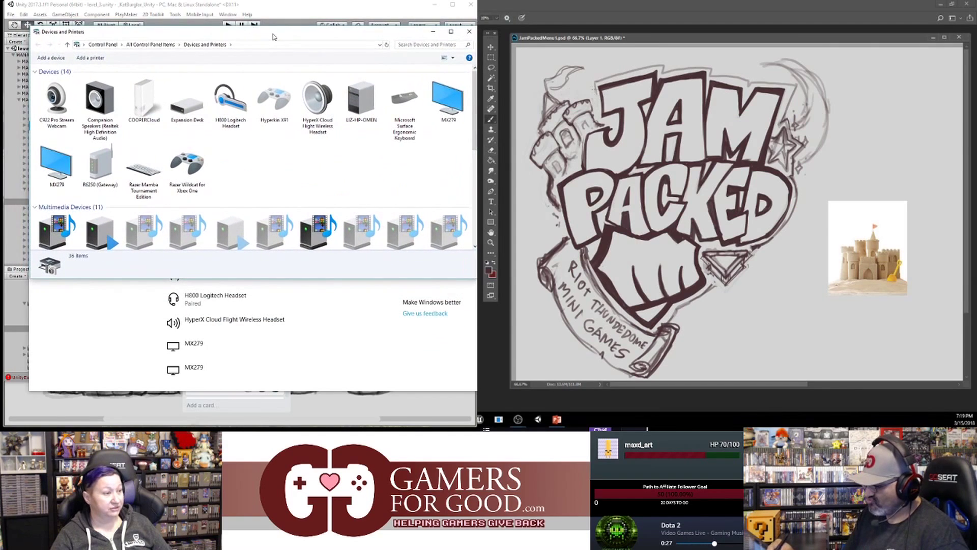
pyautogui.click(200, 184)
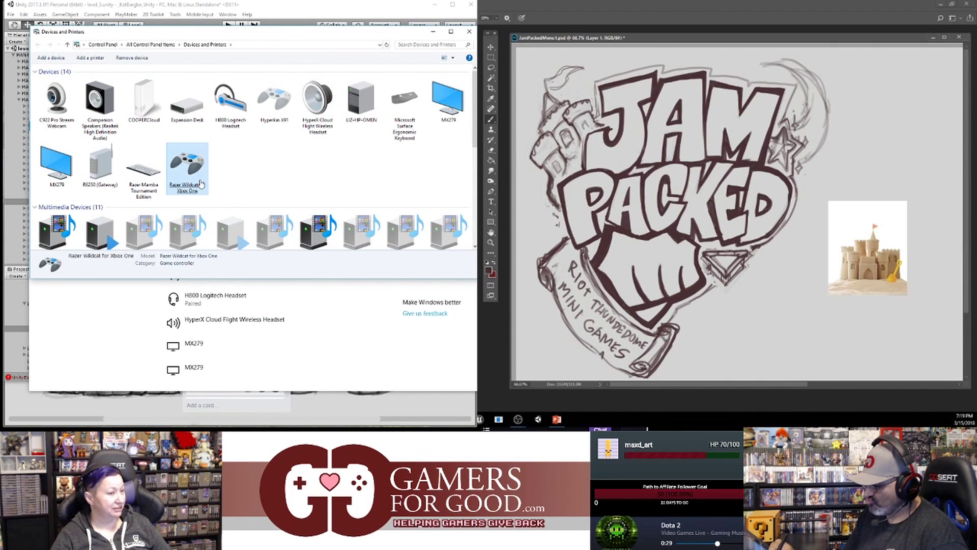
pyautogui.doubleClick(200, 184)
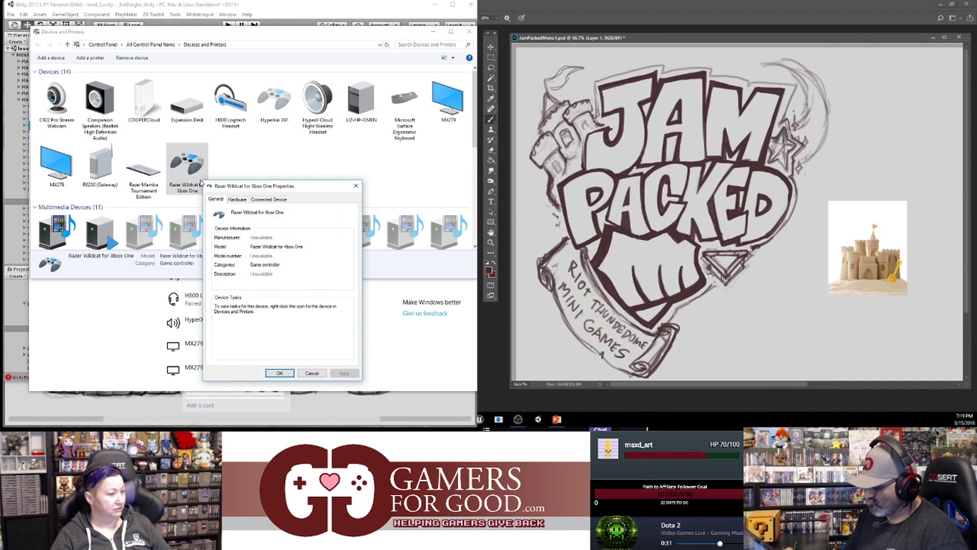
pyautogui.click(237, 200)
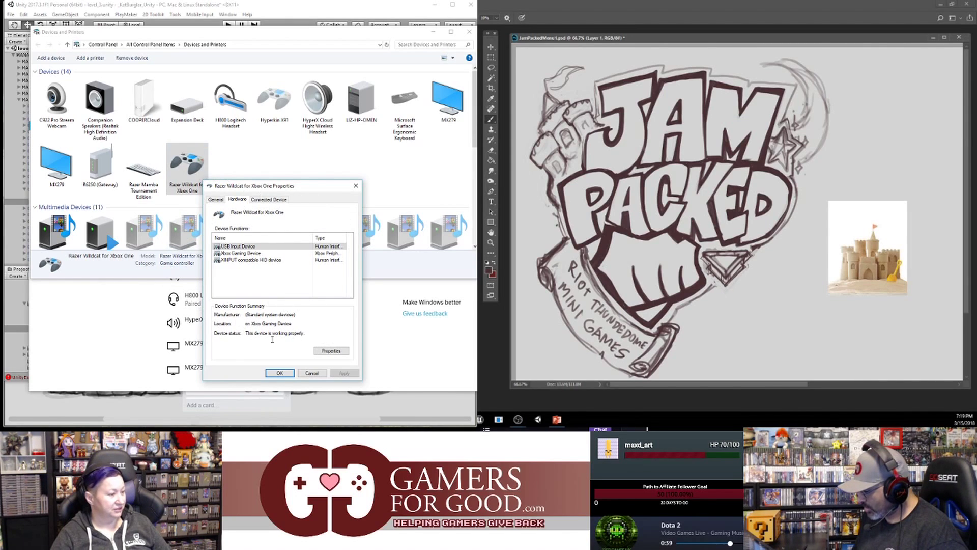
pyautogui.click(356, 186)
# - In Photoshop, touch up the triangular gem sketch beside the fist, alternating between Eraser and Brush
pyautogui.press('e')
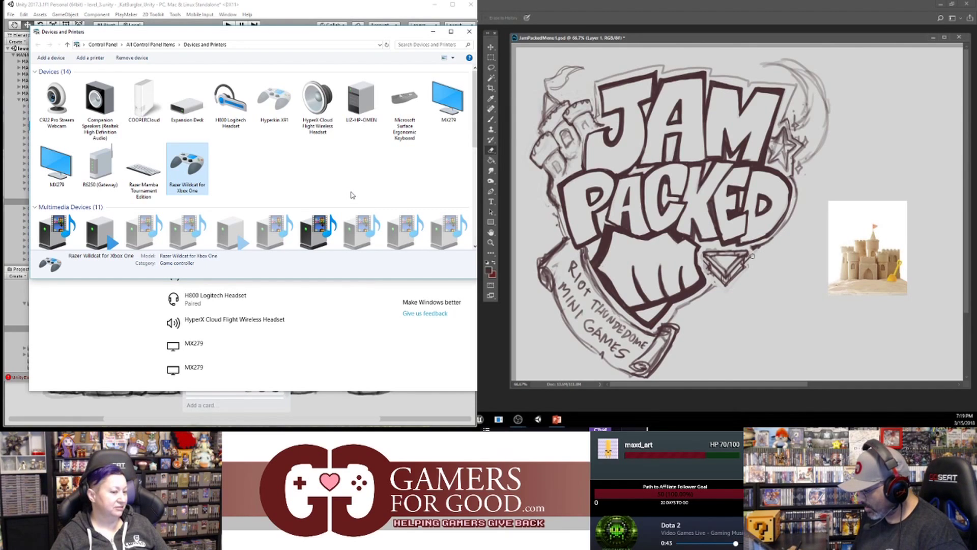
pyautogui.press('b')
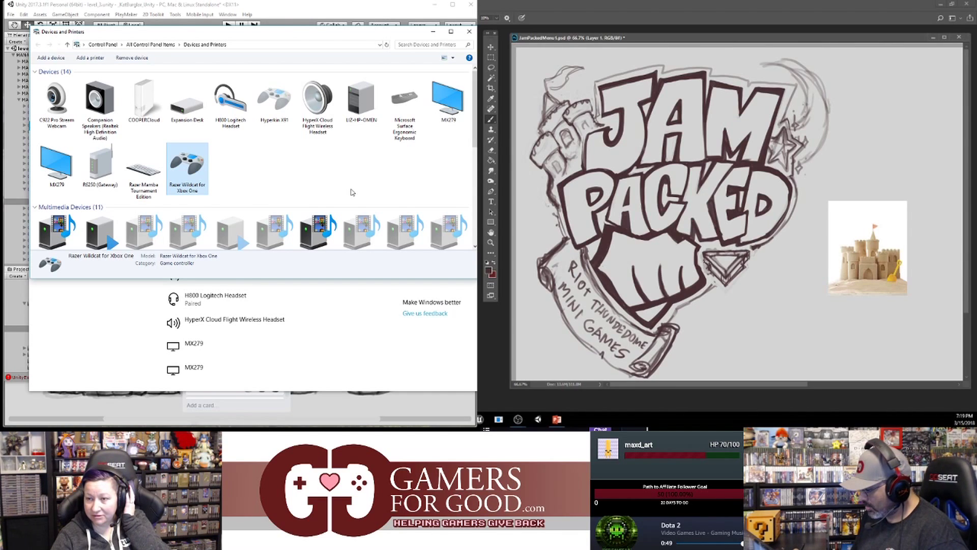
pyautogui.press('e')
pyautogui.press('b')
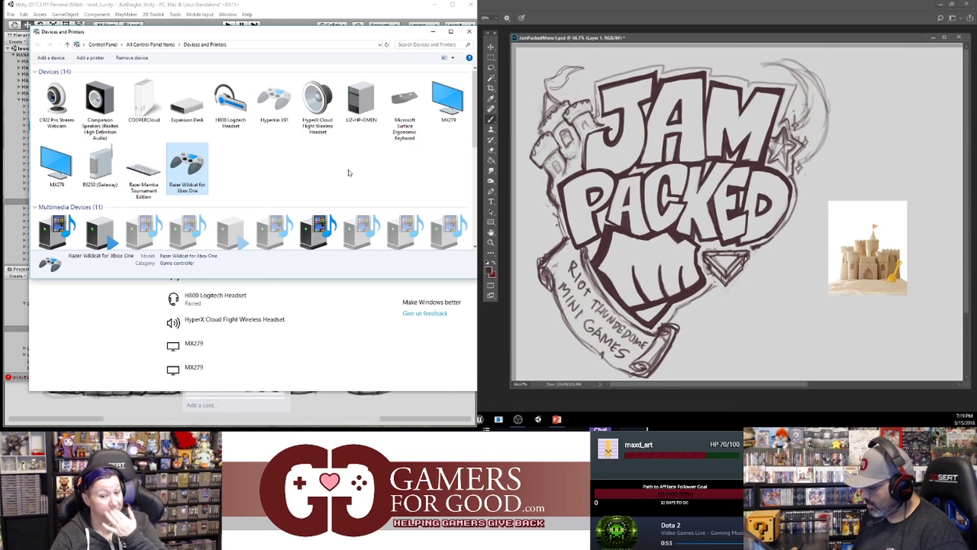
# - Bring Unity back to the front, and touch up the outline beneath PACKED near the gem sketch with Eraser and Brush
pyautogui.click(275, 10)
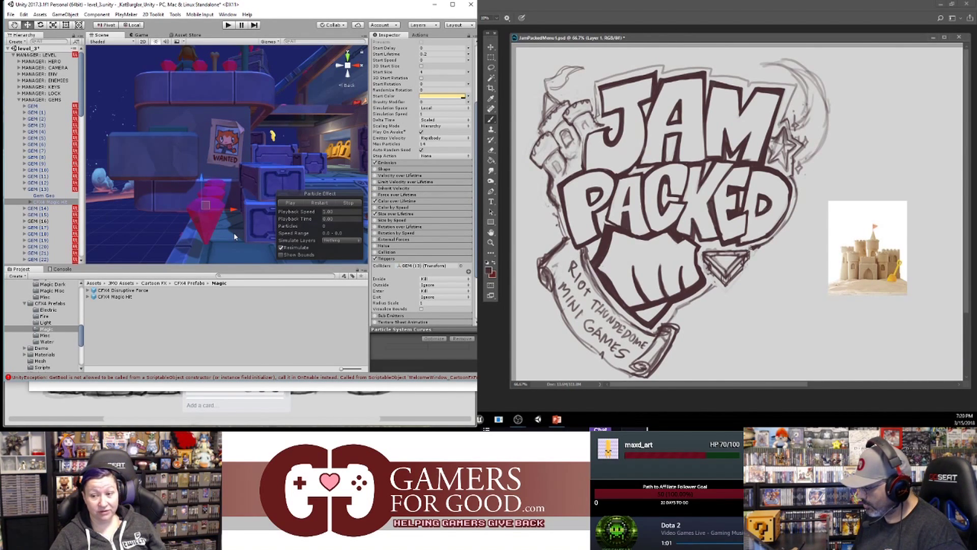
pyautogui.press('e')
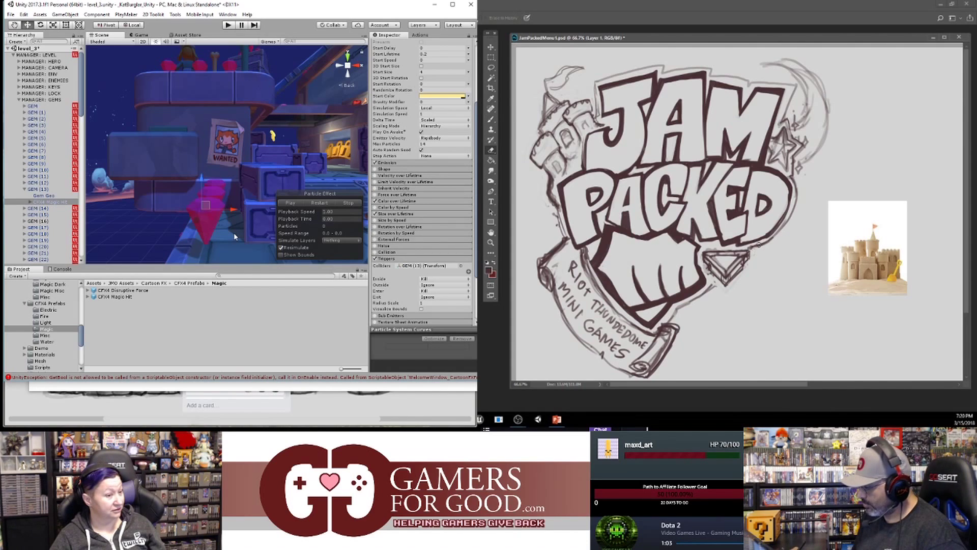
pyautogui.press('e')
pyautogui.moveTo(773, 237); pyautogui.dragTo(751, 247)
pyautogui.press('b')
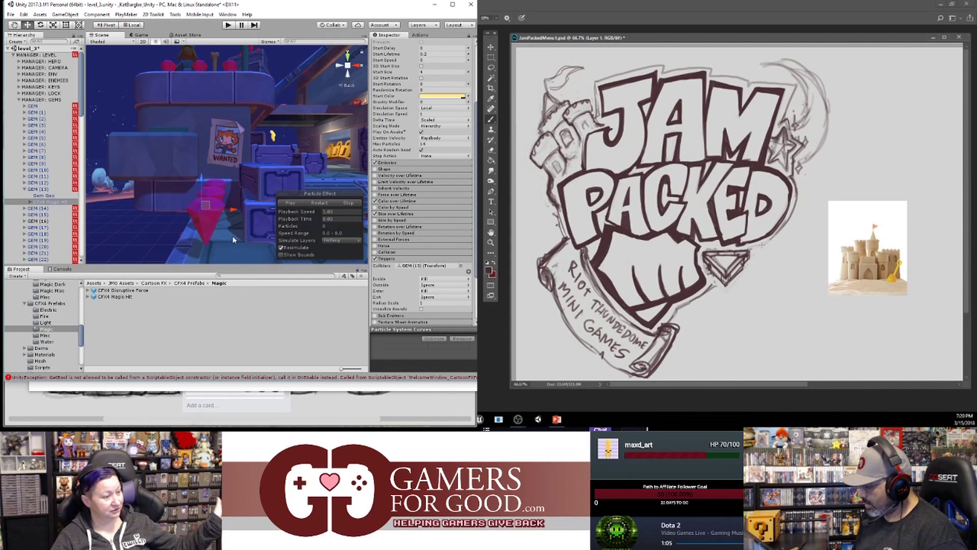
pyautogui.press('e')
pyautogui.press('b')
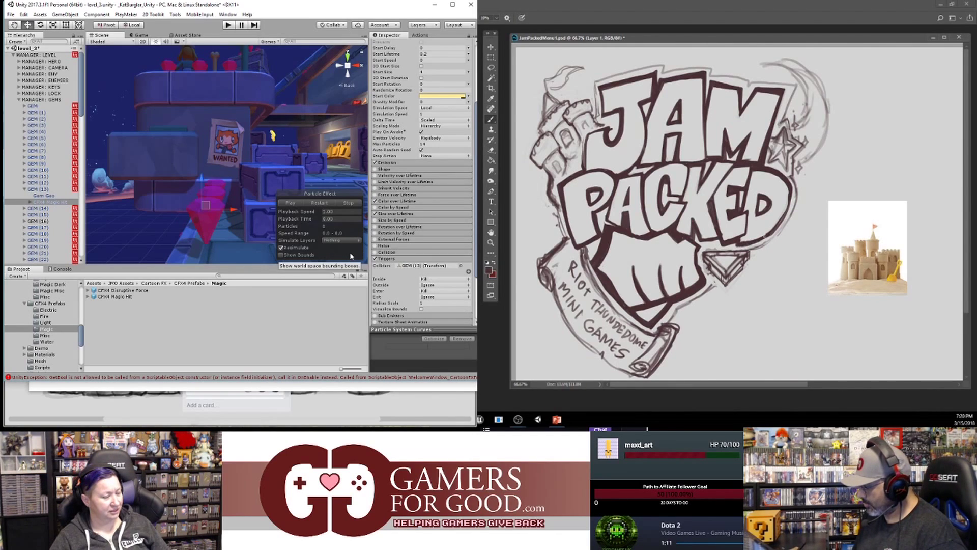
pyautogui.press('e')
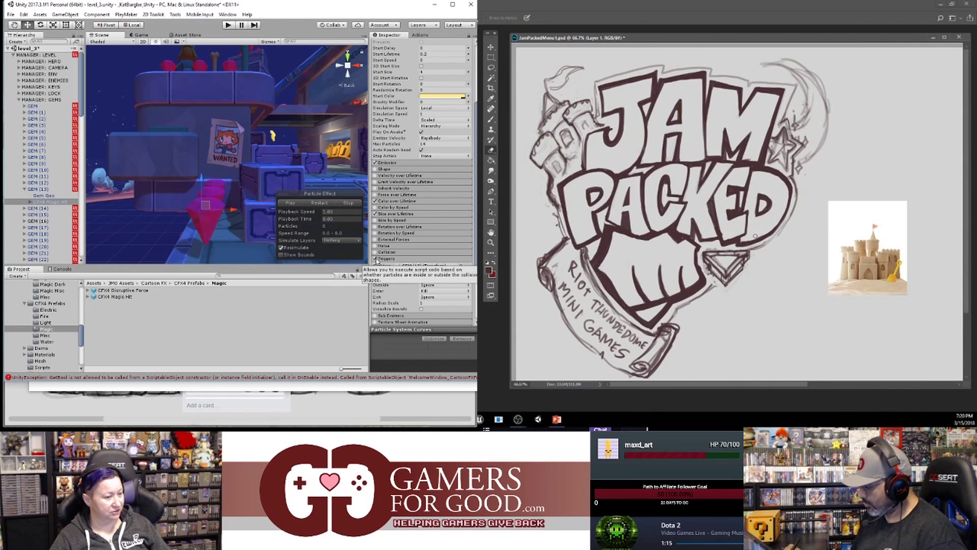
# - Disable the Triggers module on CFX4 Magic Hit and run the game
pyautogui.click(375, 258)
pyautogui.press('b')
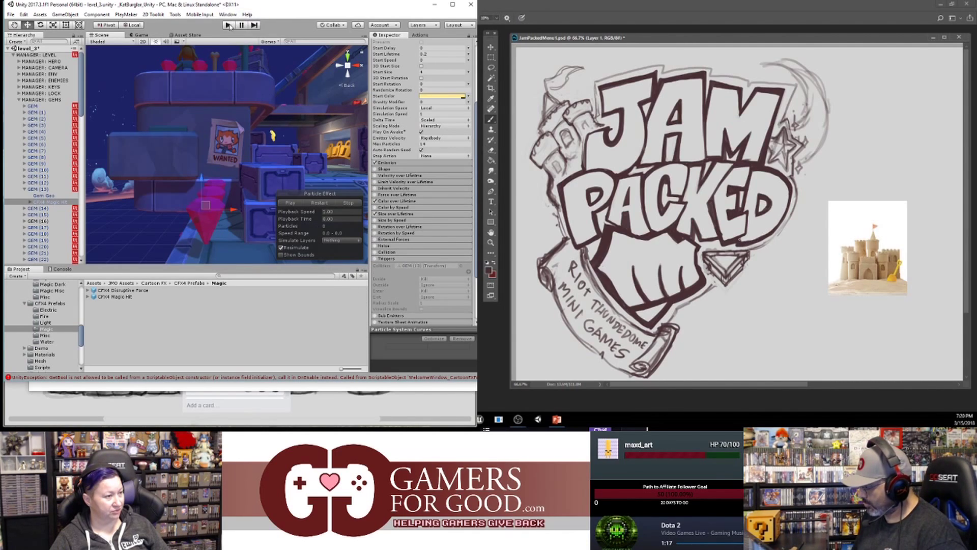
pyautogui.click(230, 25)
pyautogui.press('e')
pyautogui.press('b')
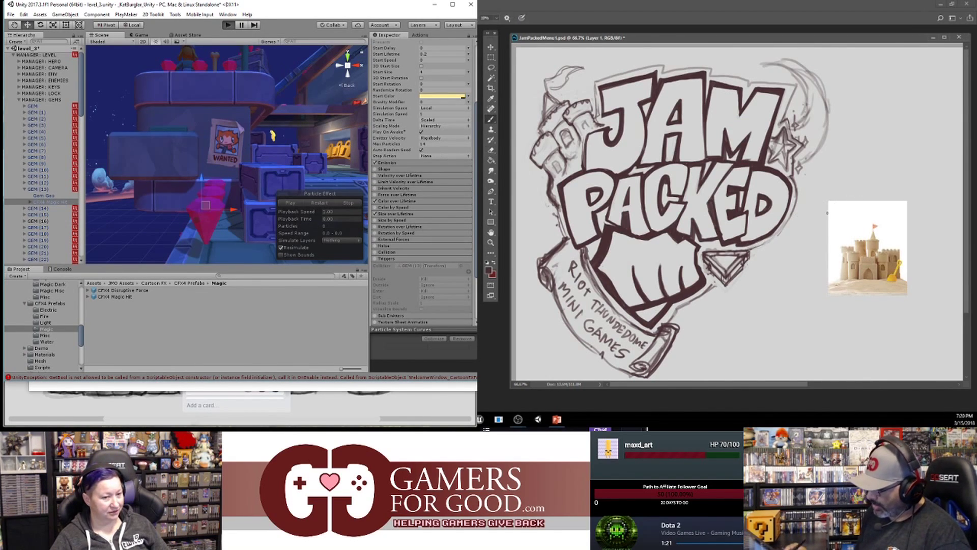
pyautogui.moveTo(735, 329)
pyautogui.mouseDown()
pyautogui.moveTo(735, 244)
pyautogui.moveTo(753, 299)
pyautogui.moveTo(767, 304)
pyautogui.mouseUp()
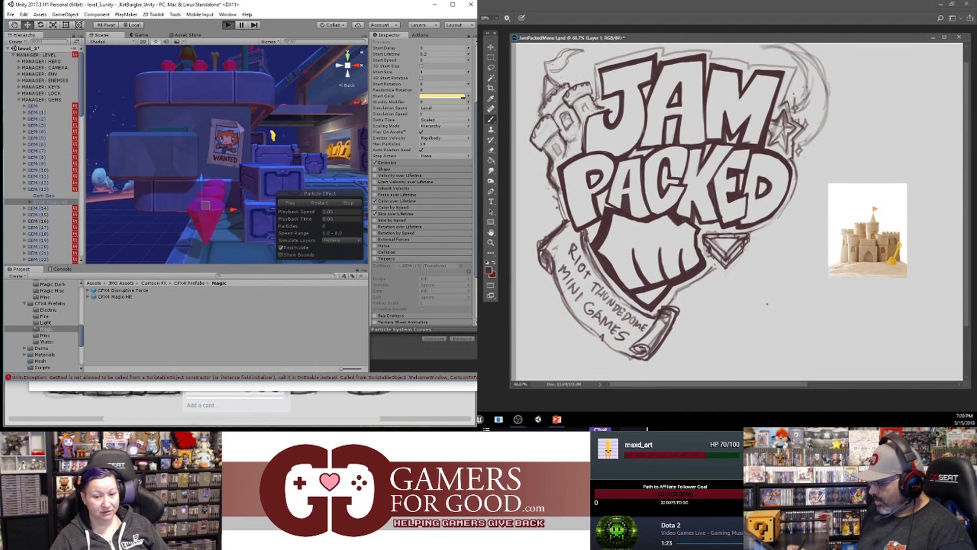
pyautogui.hotkey('ctrl', 'p')
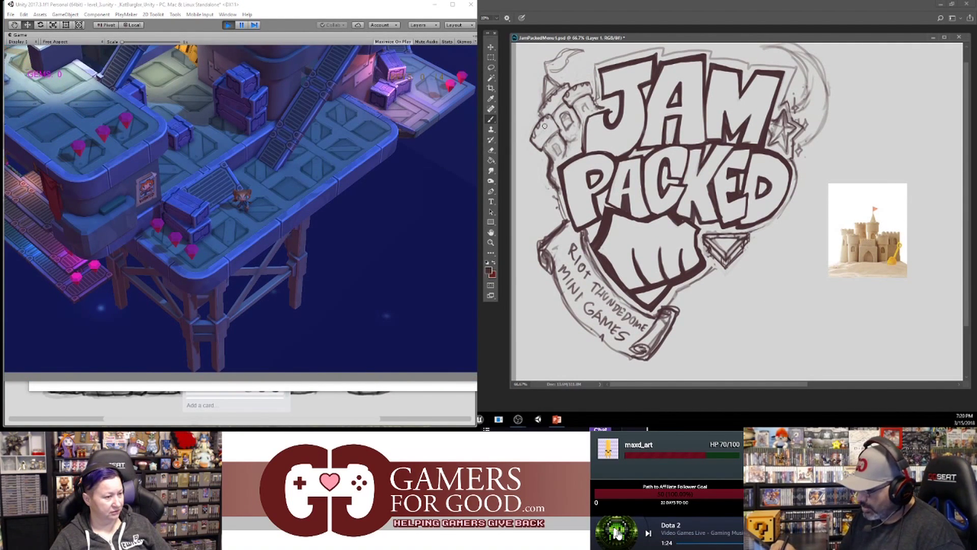
# - Shift the JamPackedMenu1.psd document window slightly to the left
pyautogui.press('e')
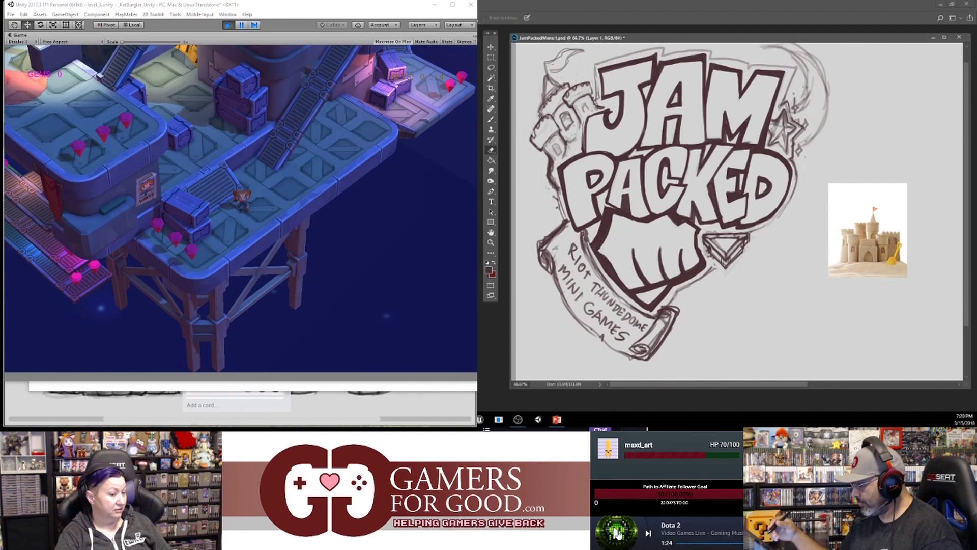
pyautogui.press('b')
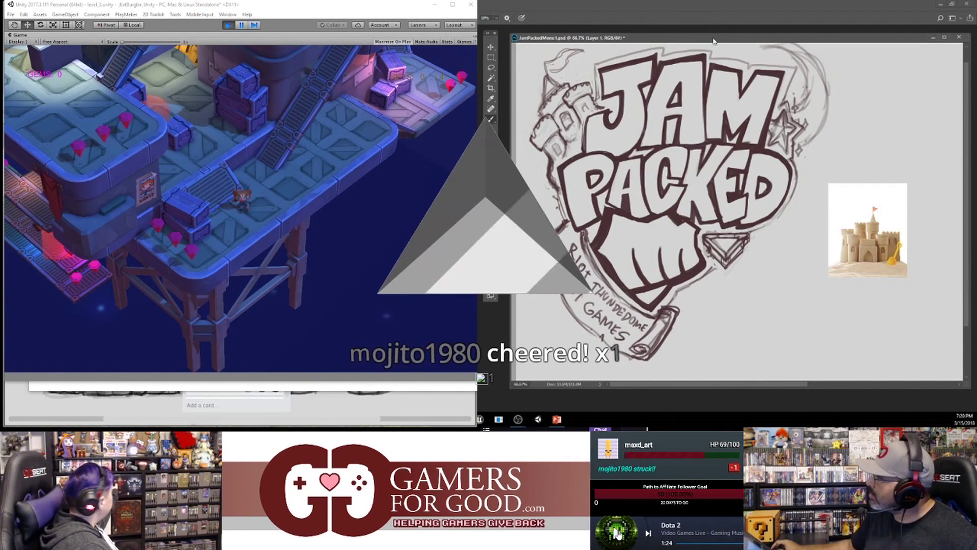
pyautogui.moveTo(713, 41)
pyautogui.mouseDown()
pyautogui.moveTo(695, 103)
pyautogui.moveTo(709, 10)
pyautogui.moveTo(708, 40)
pyautogui.mouseUp()
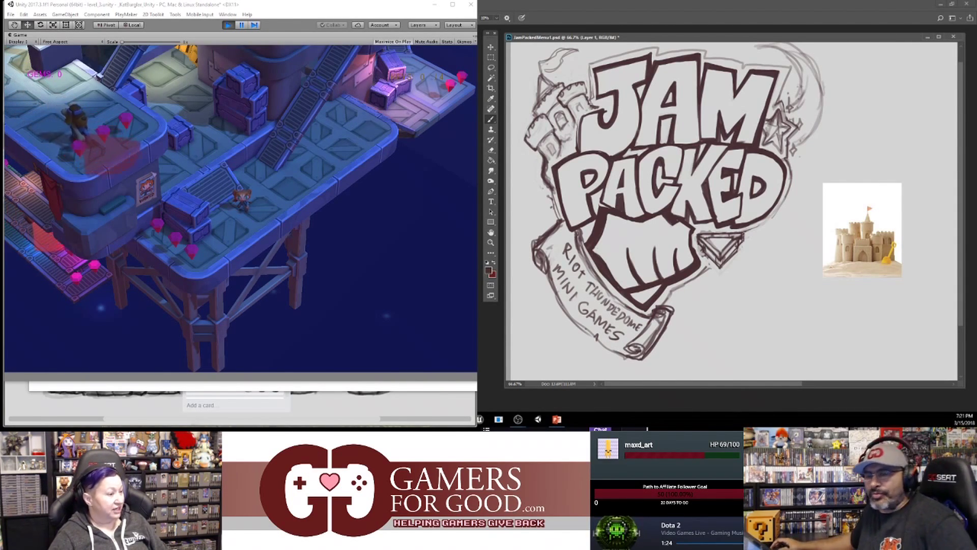
# - Restart the Unity play test and collect gems, while examining the Photoshop logo alongside the character line art up close
pyautogui.click(229, 25)
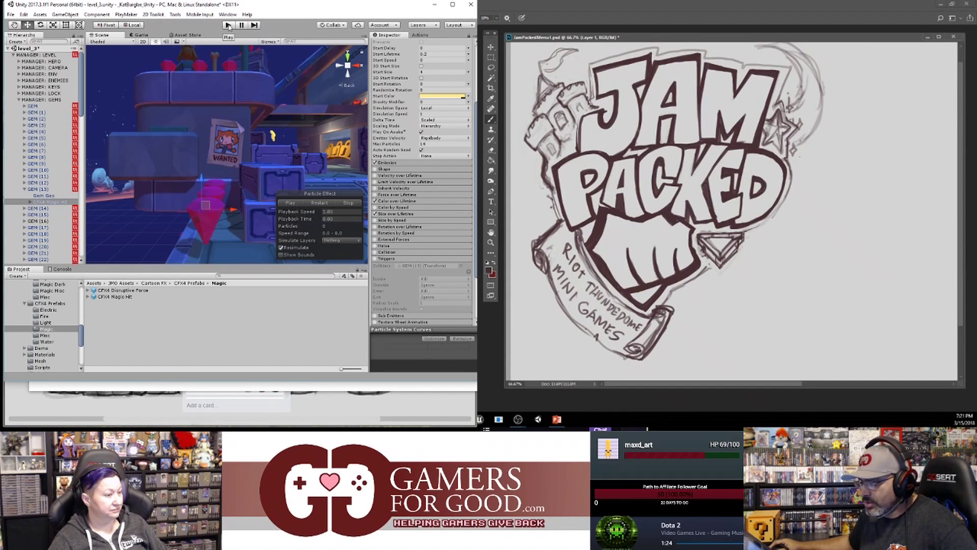
pyautogui.click(228, 25)
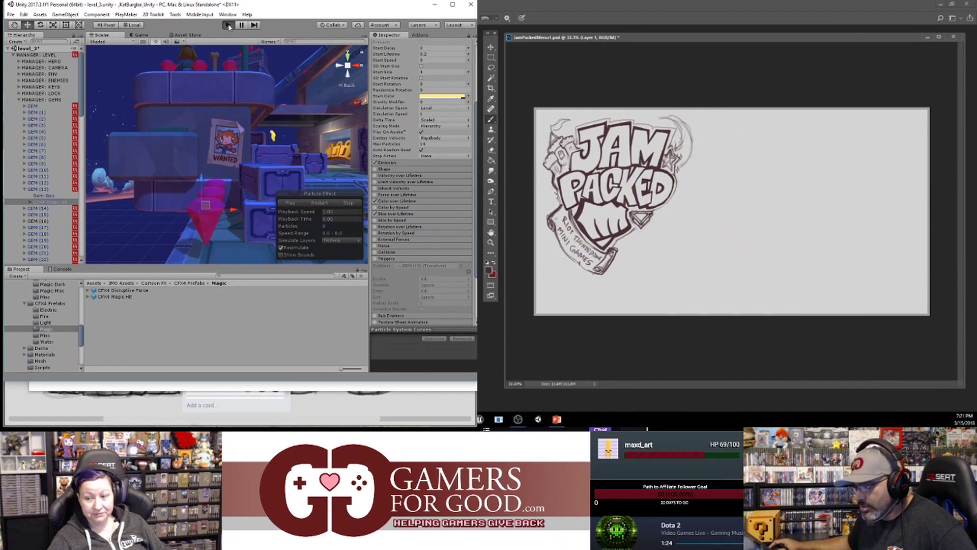
pyautogui.hotkey('ctrl', '+')
pyautogui.hscroll(-3, 731, 211)
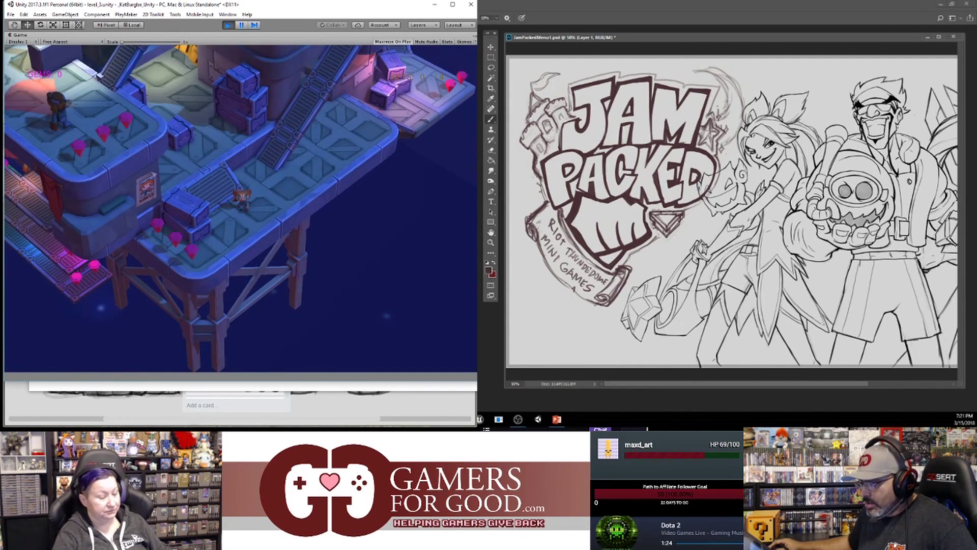
pyautogui.hscroll(3, 731, 211)
pyautogui.hscroll(-3, 731, 211)
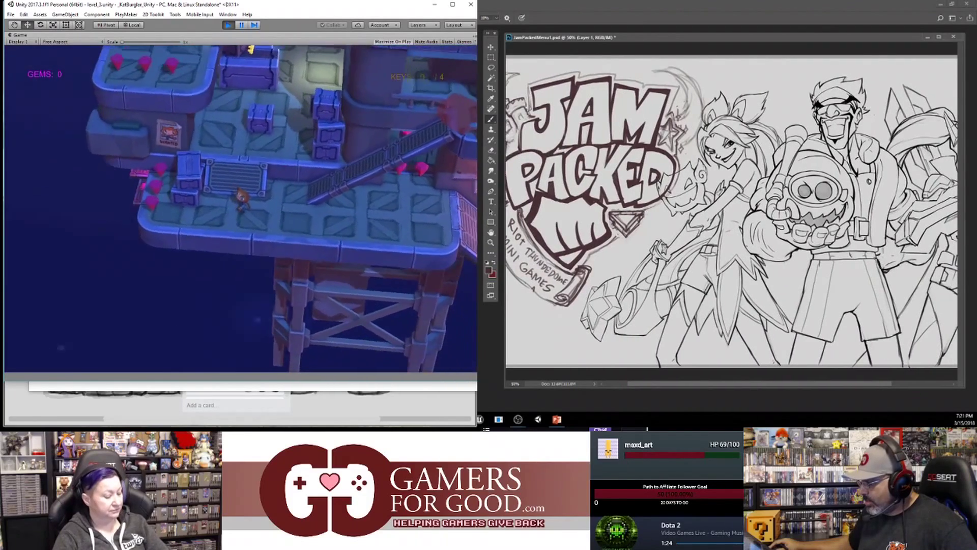
pyautogui.hotkey('ctrl', '-')
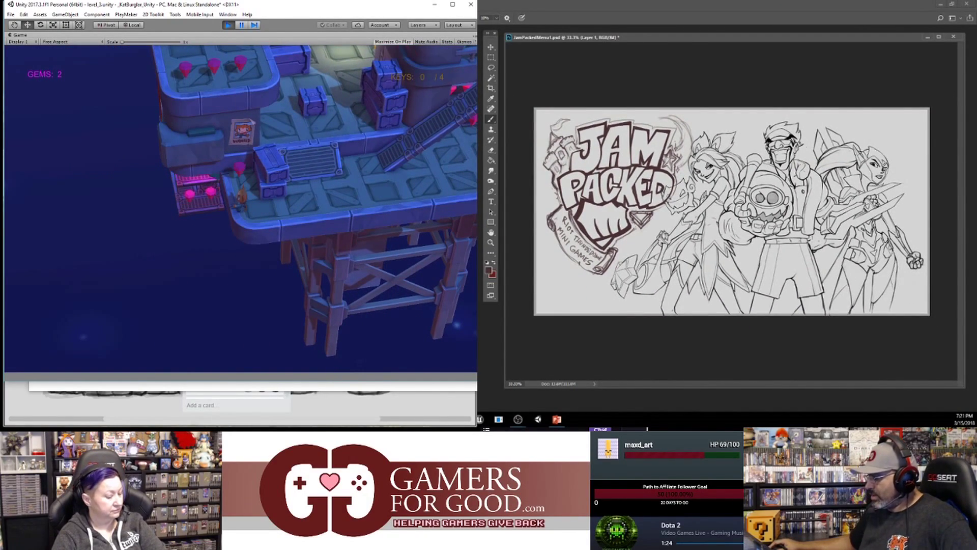
pyautogui.hotkey('ctrl', '+')
pyautogui.hscroll(3, 731, 211)
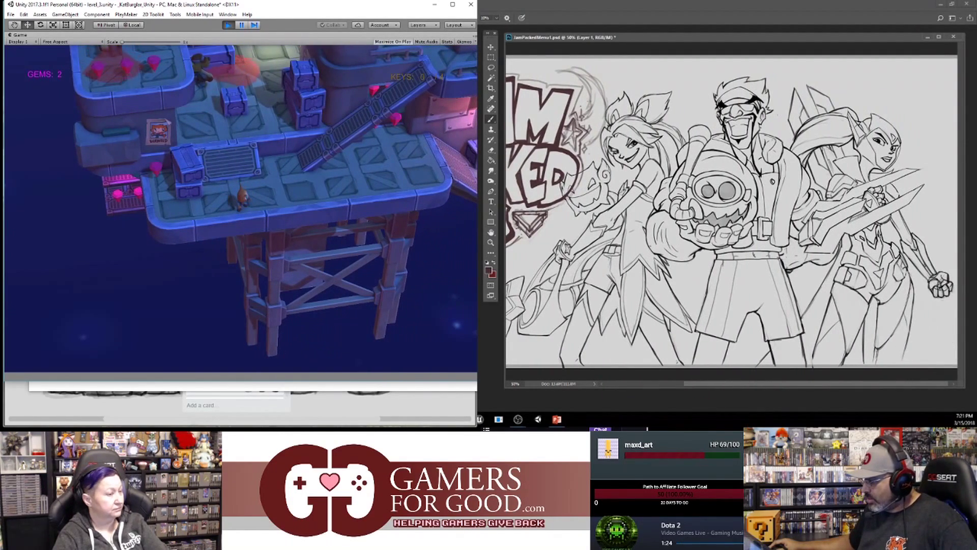
pyautogui.hscroll(-1, 731, 211)
pyautogui.click(228, 26)
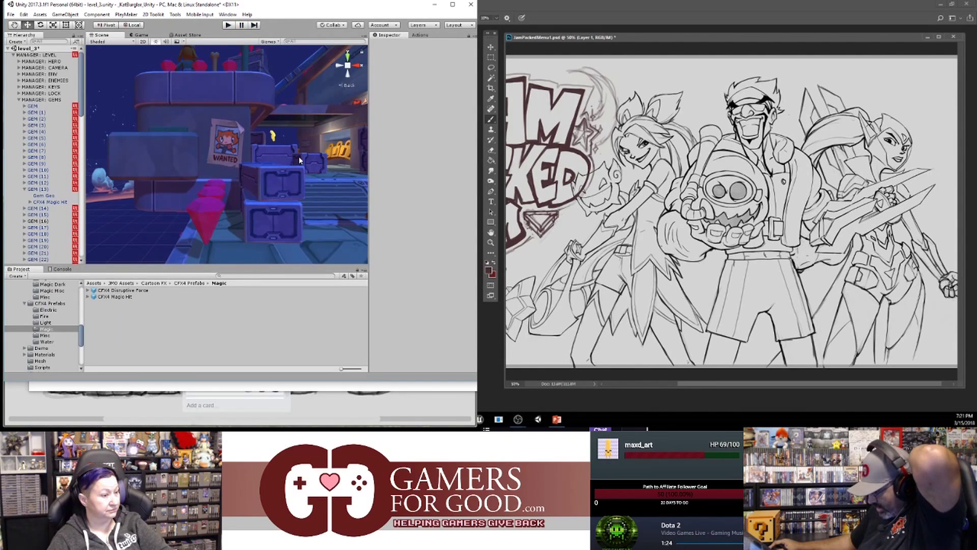
# - Re-enable the Triggers module on CFX4 Magic Hit under GEM (13) and play-test the level
pyautogui.hscroll(1, 731, 211)
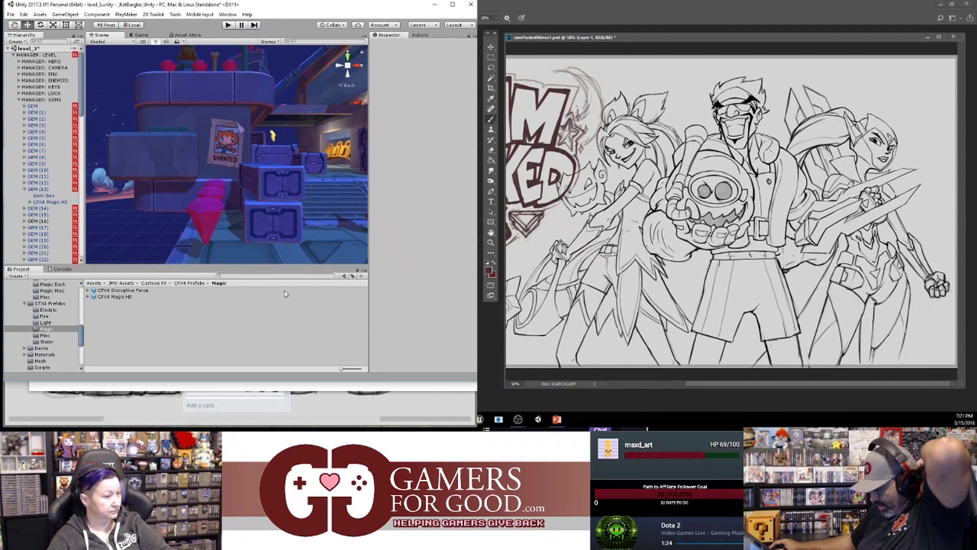
pyautogui.click(48, 202)
pyautogui.scroll(-3, 375, 310)
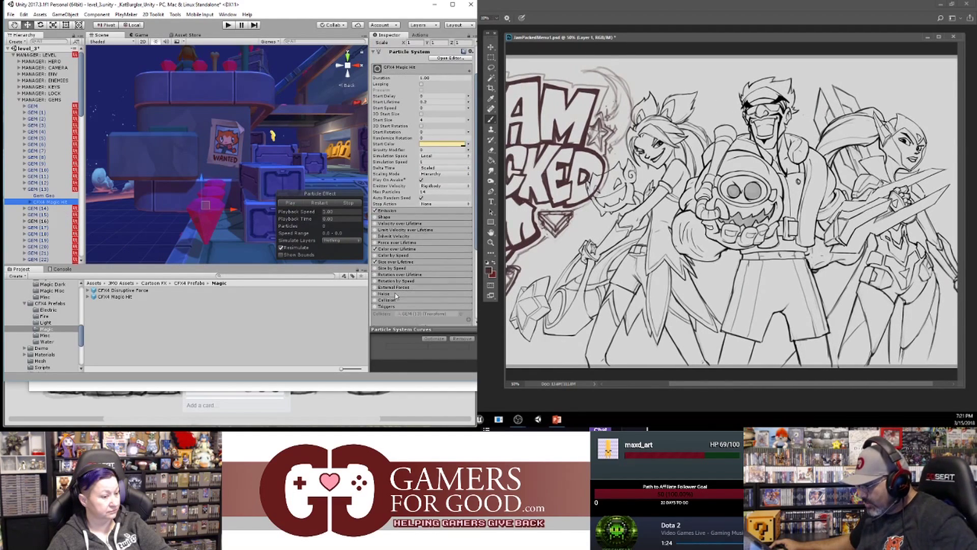
pyautogui.click(241, 26)
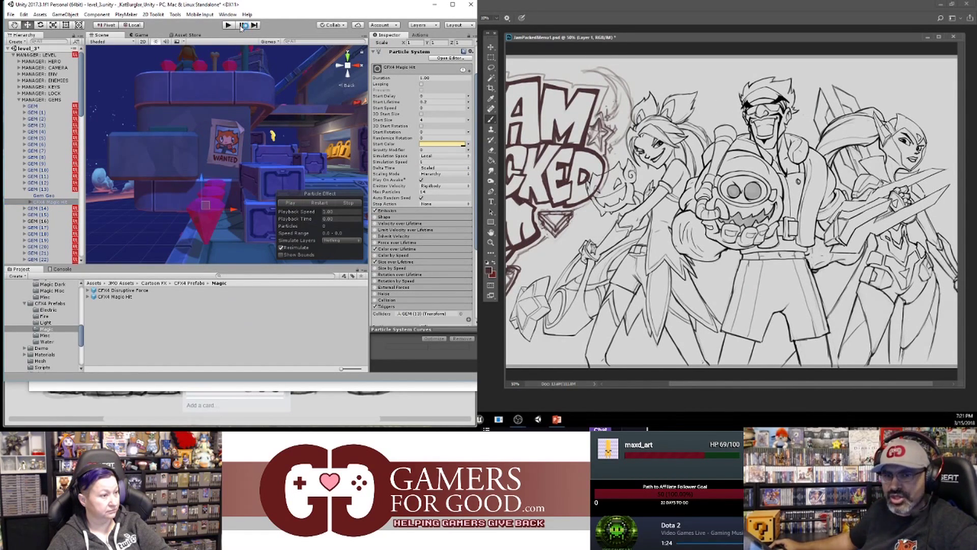
pyautogui.click(229, 28)
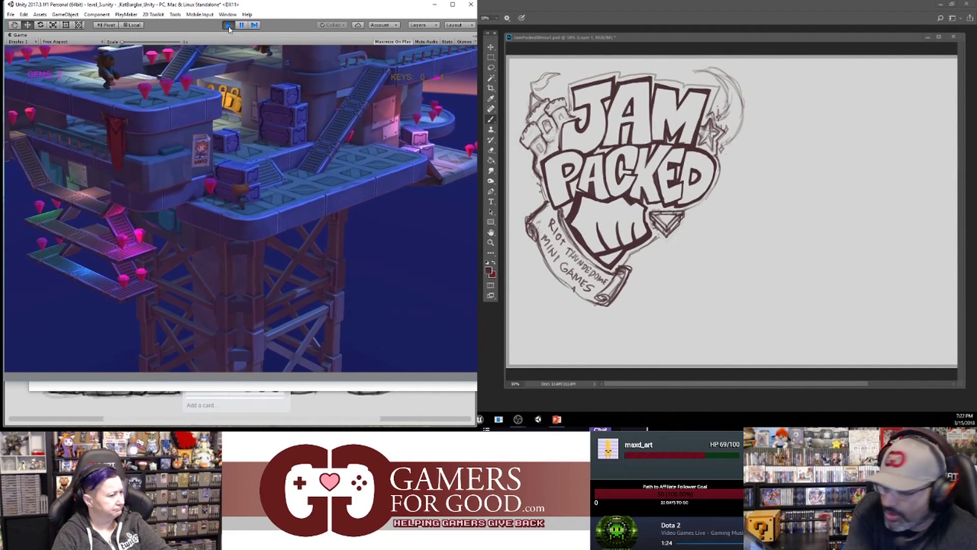
pyautogui.click(229, 28)
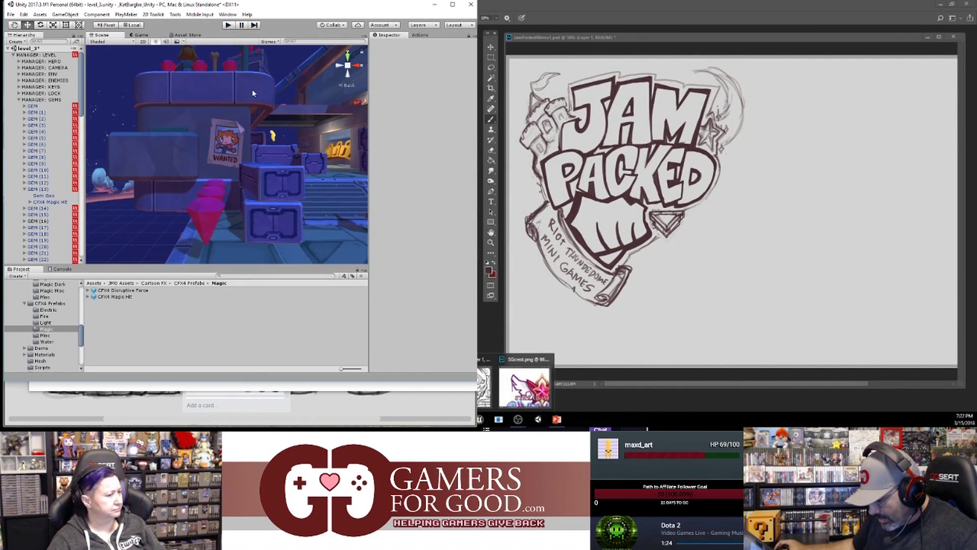
# - Focus the Scene view on CFX4 Magic Hit under GEM (13) for a close look at the gem
pyautogui.doubleClick(47, 202)
pyautogui.scroll(10, 238, 167)
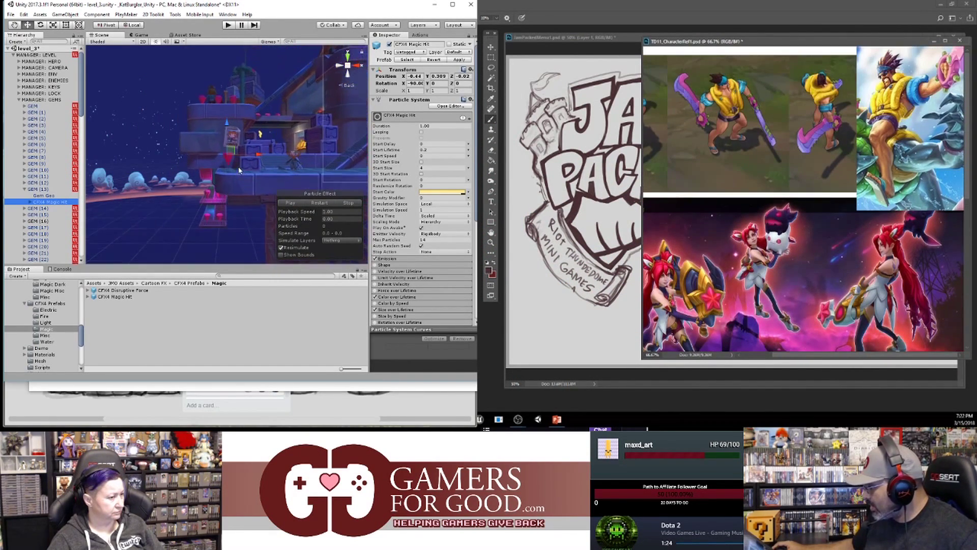
pyautogui.scroll(8, 239, 169)
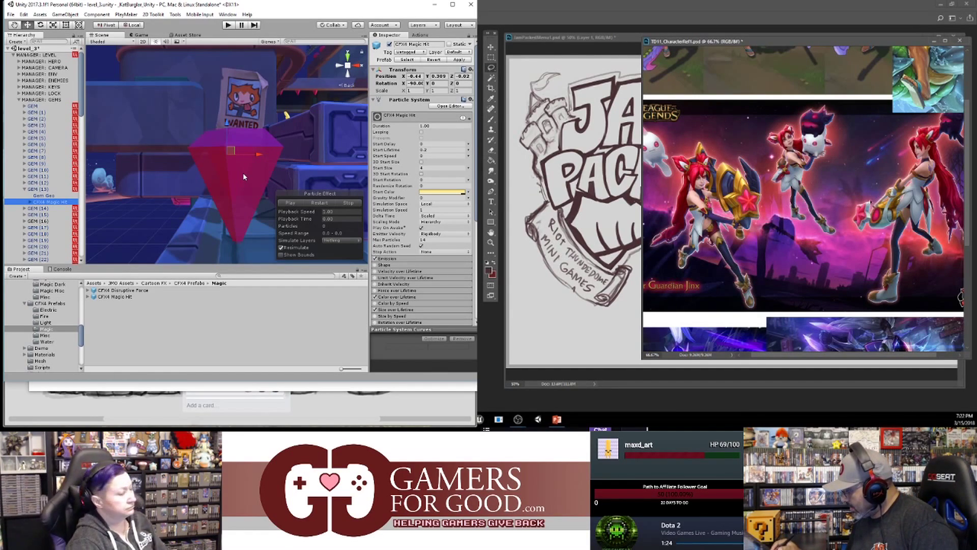
# - Lasso the pink star weapon tip in the character reference and paste it into JamPackedMenu1.psd
pyautogui.moveTo(866, 193)
pyautogui.mouseDown()
pyautogui.moveTo(845, 232)
pyautogui.moveTo(866, 194)
pyautogui.mouseUp()
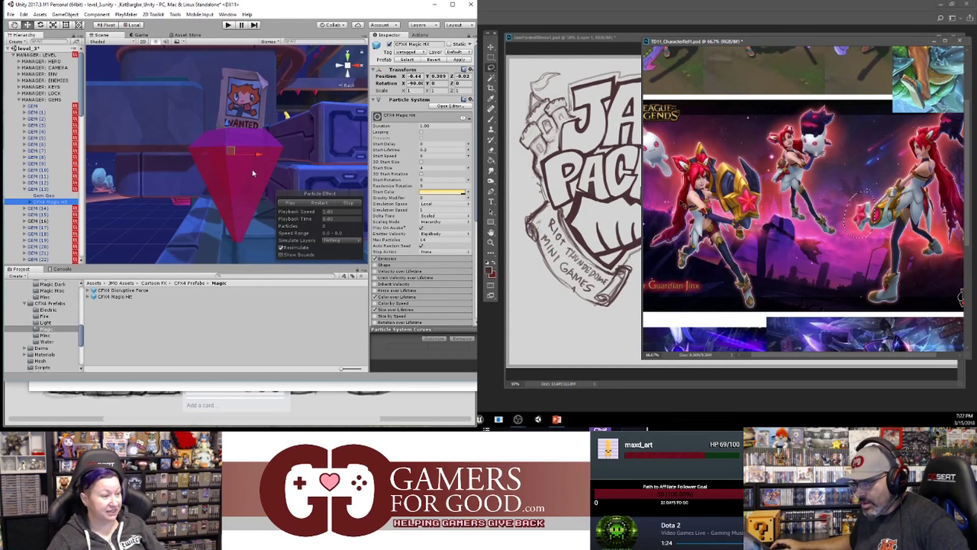
pyautogui.click(631, 39)
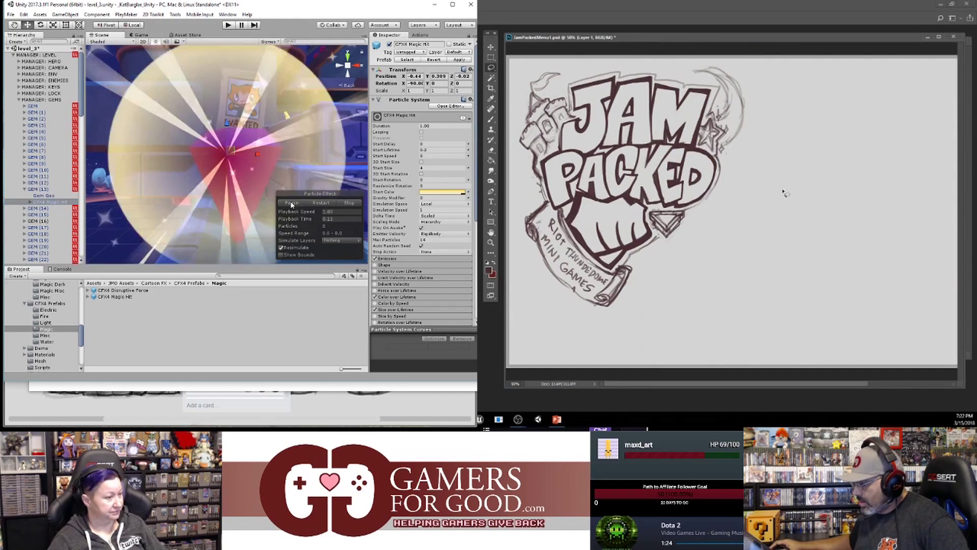
pyautogui.hotkey('ctrl', 'v')
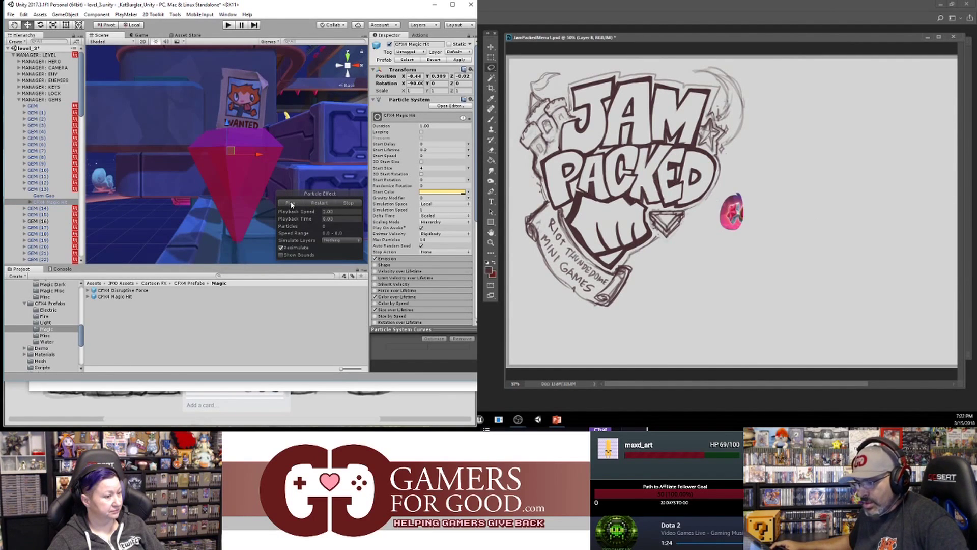
# - Replay the CFX4 Magic Hit particle preview repeatedly in the Unity scene to examine the burst around the gem
pyautogui.click(290, 203)
pyautogui.click(290, 203)
pyautogui.click(290, 203)
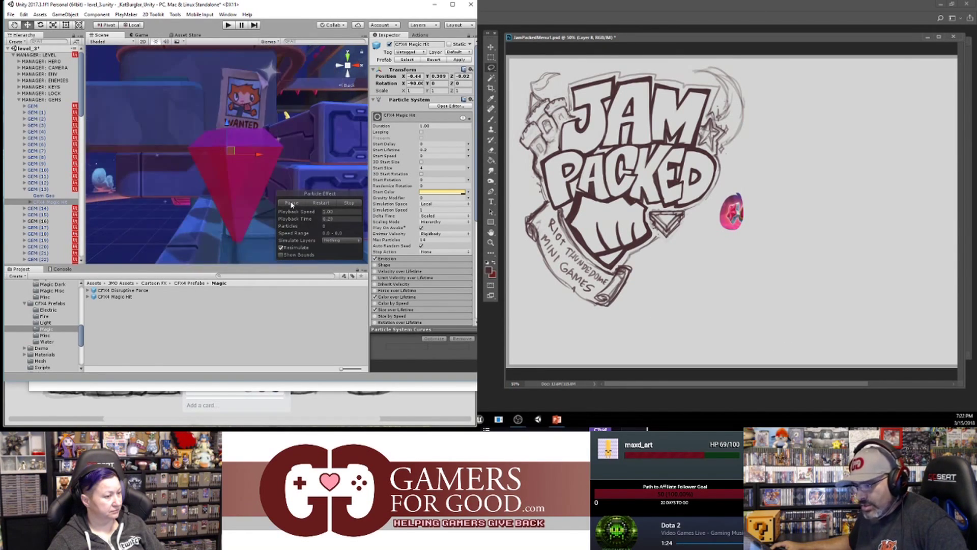
pyautogui.click(290, 204)
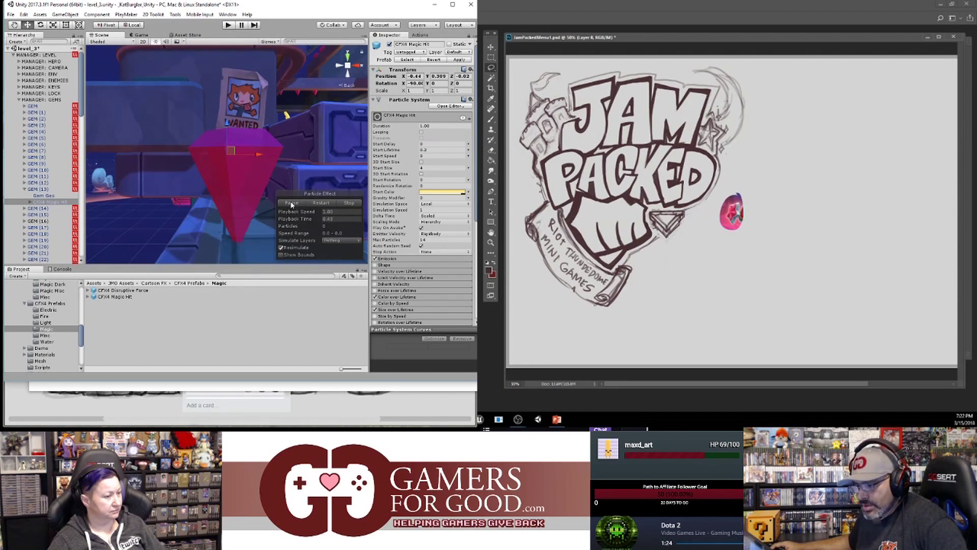
pyautogui.click(291, 203)
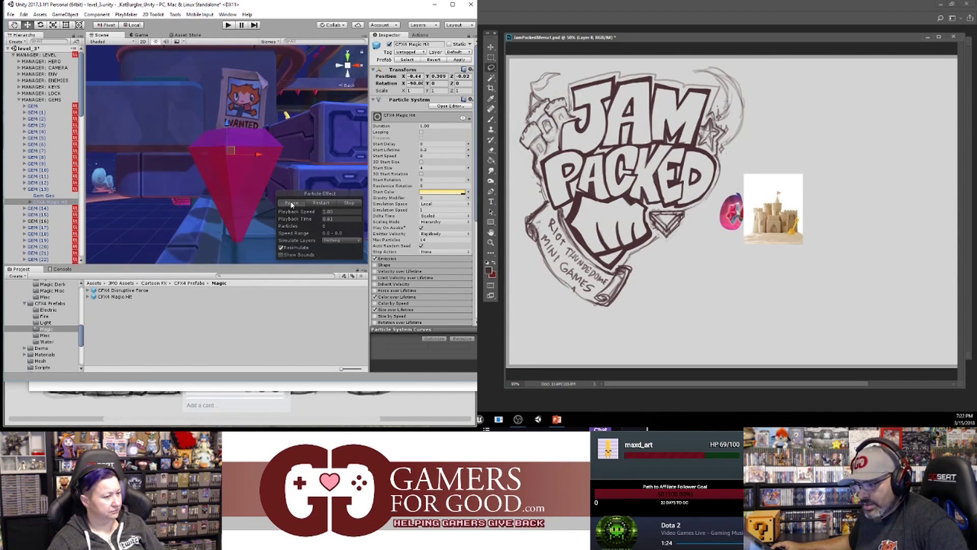
pyautogui.click(290, 204)
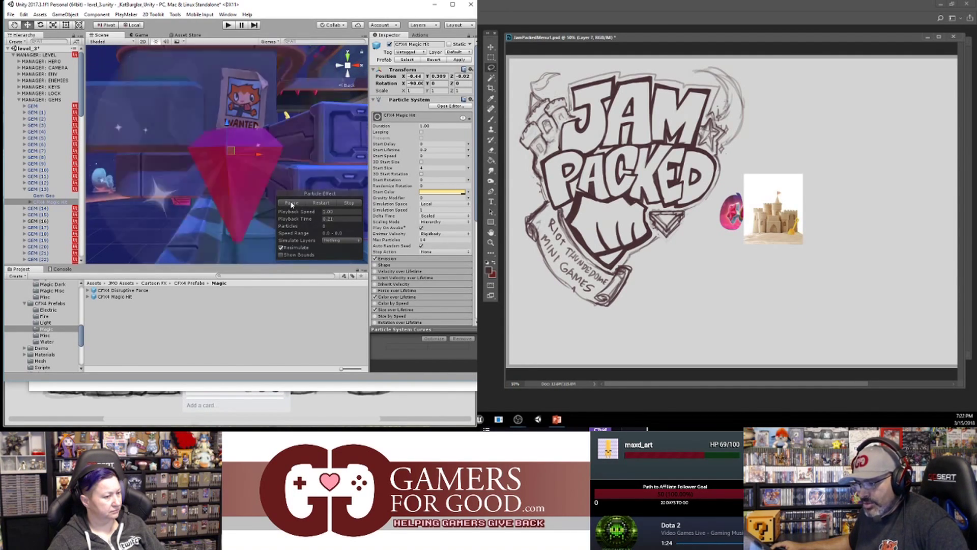
pyautogui.click(290, 203)
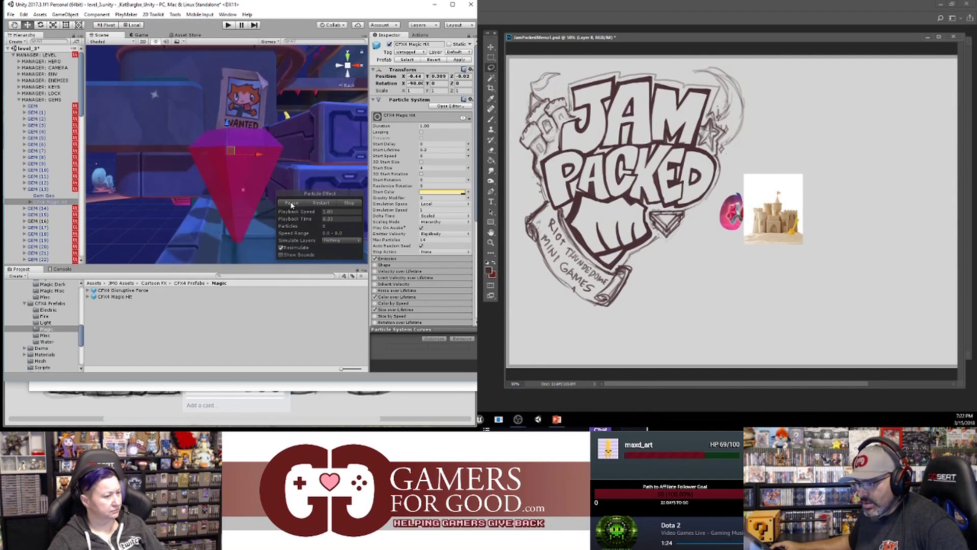
pyautogui.click(290, 203)
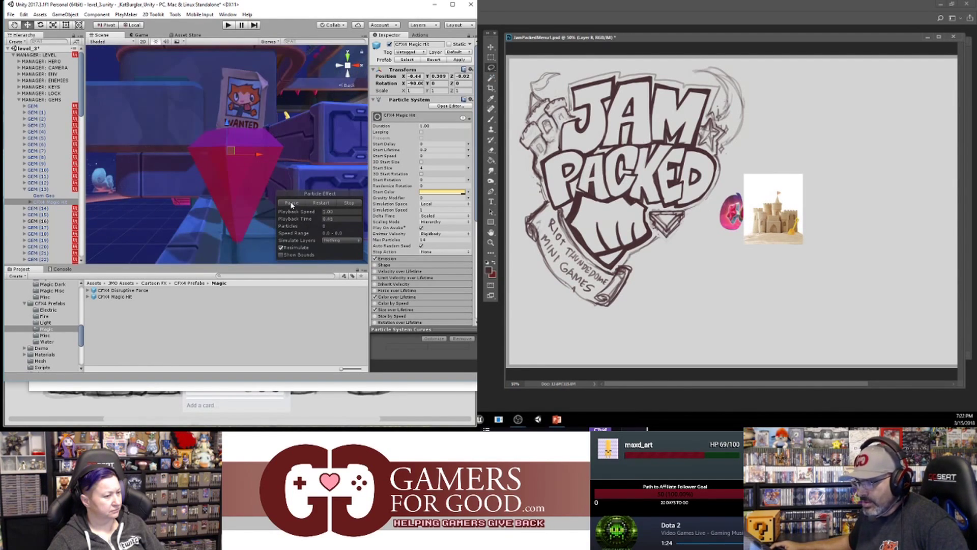
# - Transform the pasted pink star piece and position it against the sandcastle reference in JamPackedMenu1.psd
pyautogui.click(491, 48)
pyautogui.moveTo(733, 210)
pyautogui.mouseDown()
pyautogui.moveTo(728, 220)
pyautogui.moveTo(757, 174)
pyautogui.mouseUp()
pyautogui.hotkey('ctrl', 't')
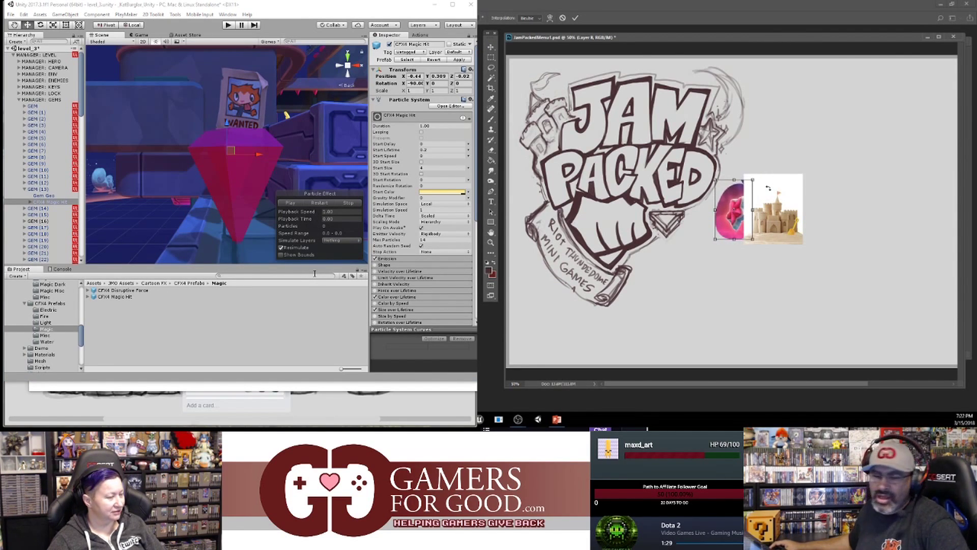
pyautogui.press('Return')
pyautogui.moveTo(752, 218); pyautogui.dragTo(776, 219)
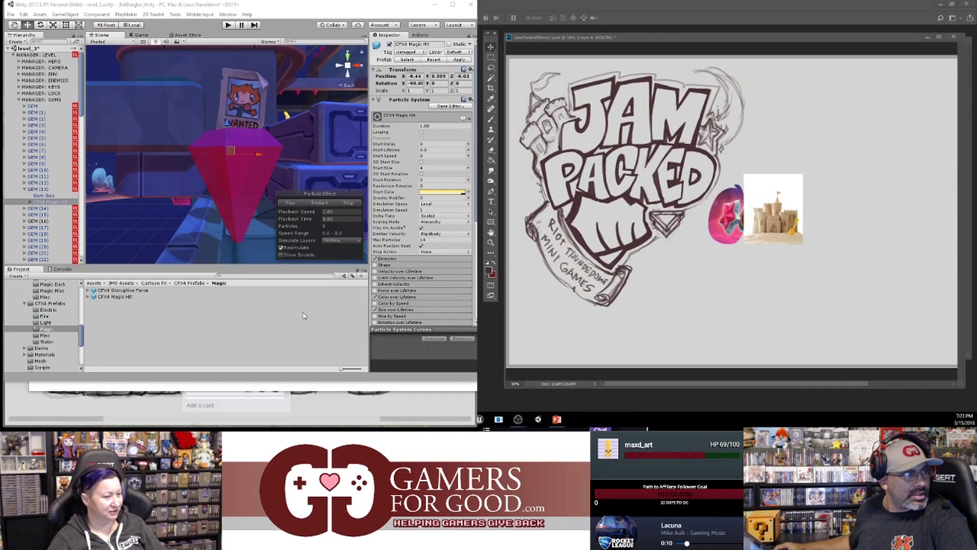
# - Examine CFX4 Magic Hit's particle modules down to its Triggers settings in Unity
pyautogui.scroll(-3, 423, 278)
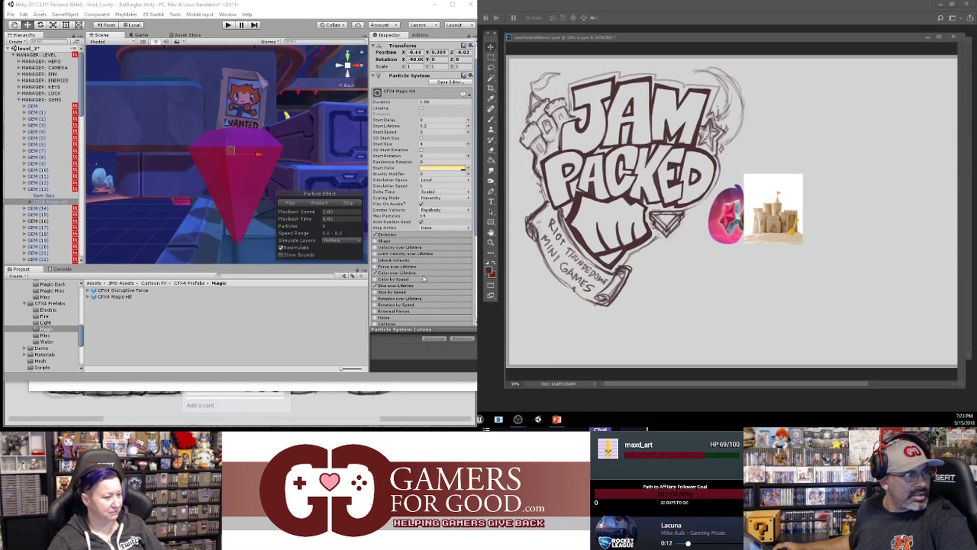
pyautogui.scroll(-1, 423, 279)
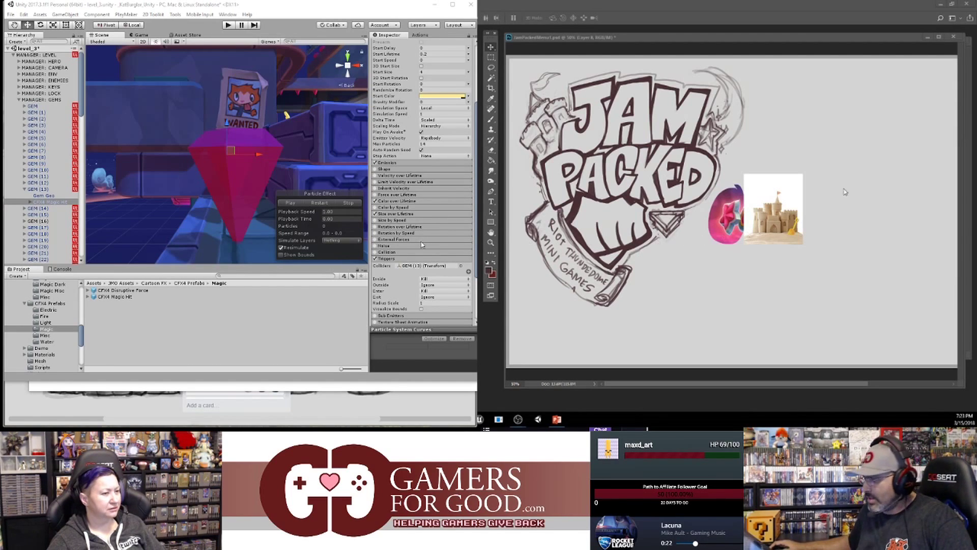
# - Paste the yellow Project Execute logo into JamPackedMenu1.psd below the sandcastle, shift it slightly and delete it again
pyautogui.click(672, 40)
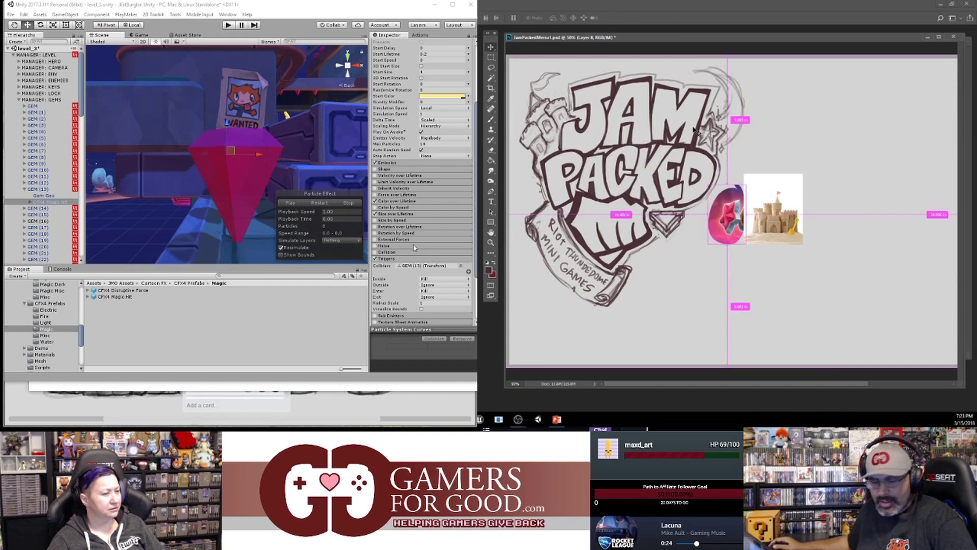
pyautogui.hotkey('ctrl', 'v')
pyautogui.moveTo(732, 204); pyautogui.dragTo(804, 274)
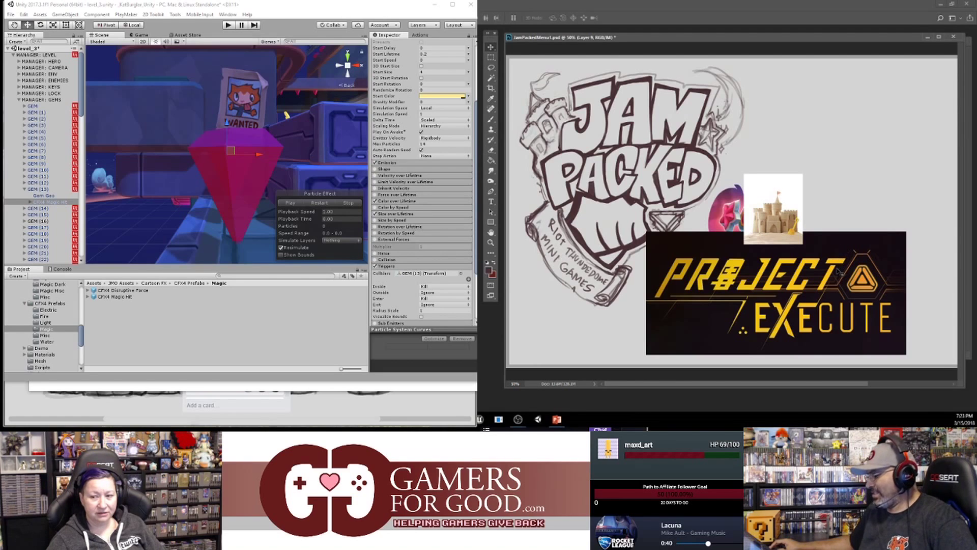
pyautogui.moveTo(837, 268); pyautogui.dragTo(841, 269)
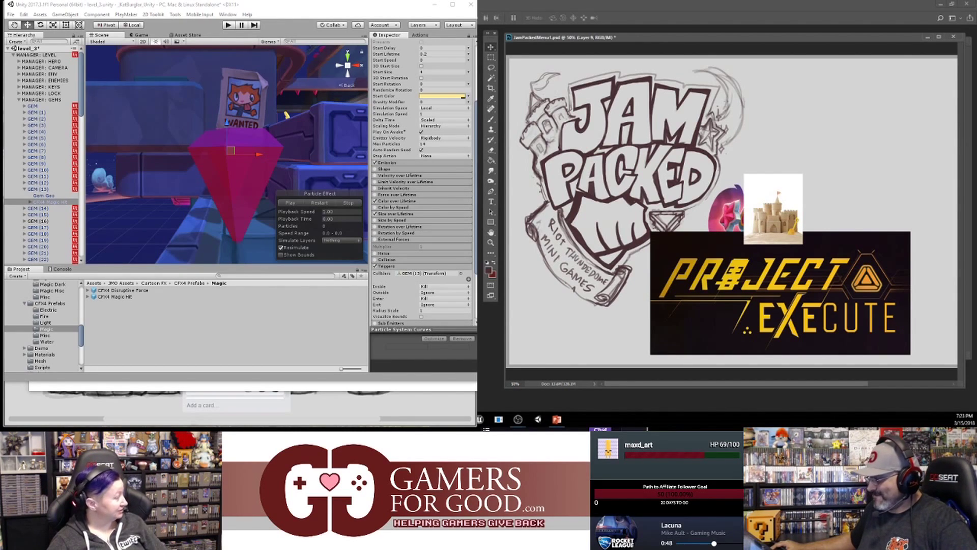
pyautogui.press('Delete')
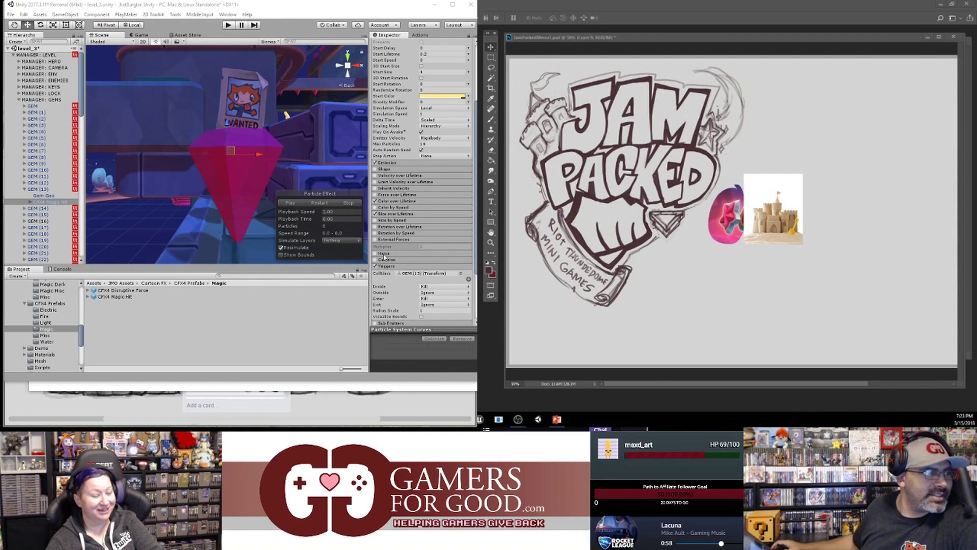
# - Replay the CFX4 Magic Hit particle effect in the Unity scene and review its main particle settings
pyautogui.click(293, 202)
pyautogui.click(293, 204)
pyautogui.click(293, 204)
pyautogui.click(293, 204)
pyautogui.click(293, 204)
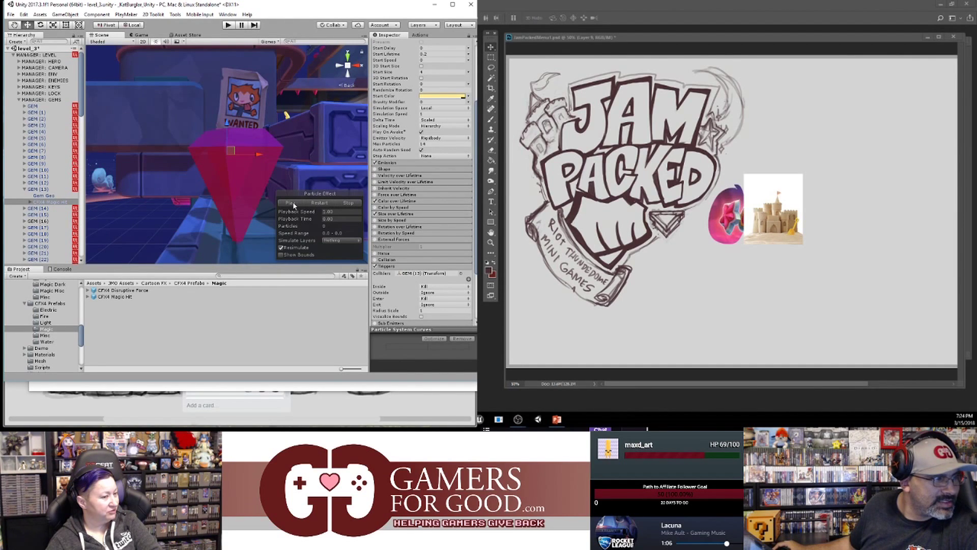
pyautogui.scroll(4, 382, 221)
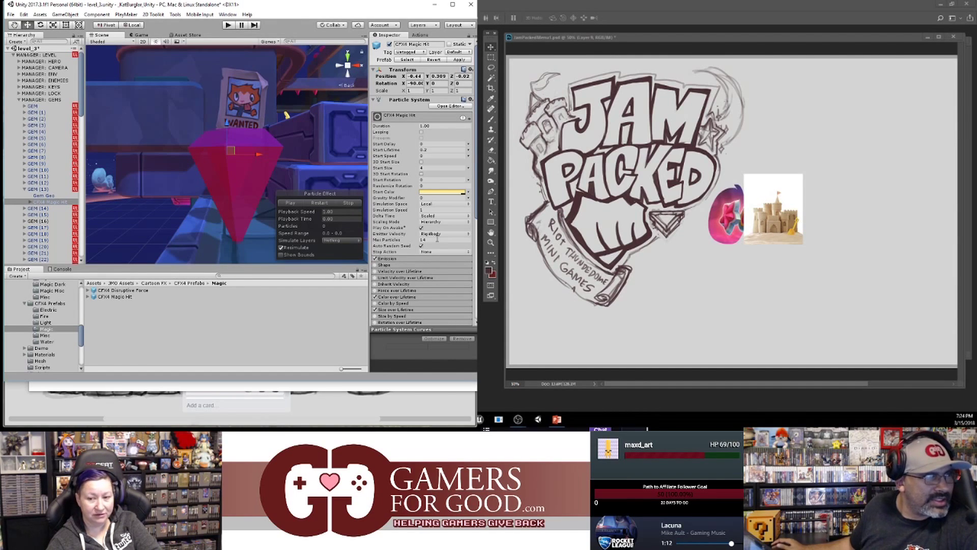
# - Paste the Super Zac Ball artwork into JamPackedMenu1.psd, scale it down proportionally and position it over the logo sketch
pyautogui.click(764, 37)
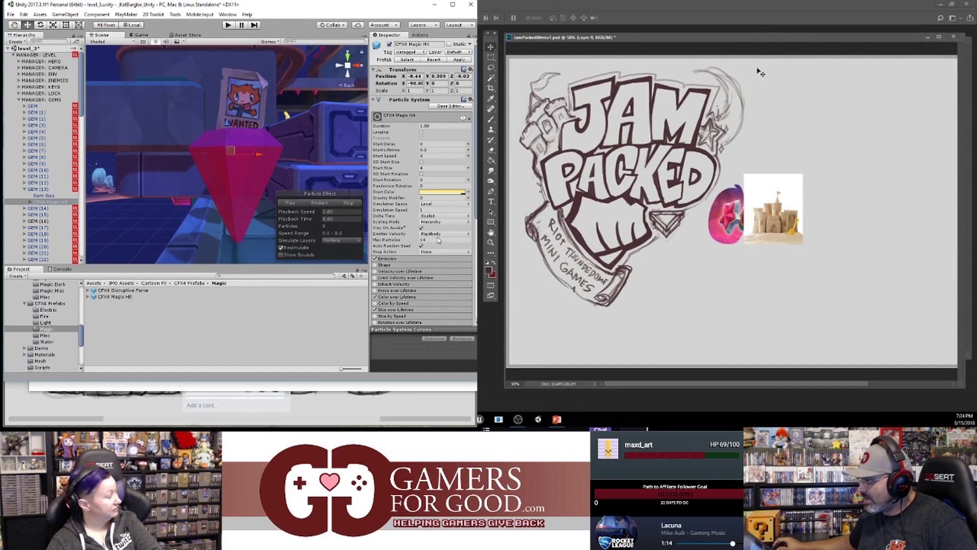
pyautogui.press('ctrl')
pyautogui.hotkey('ctrl', 'v')
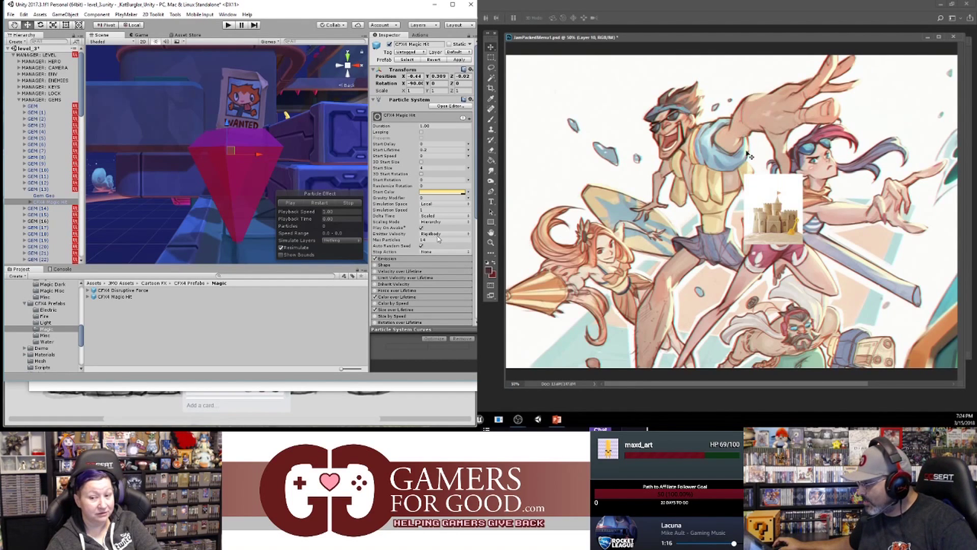
pyautogui.hotkey('ctrl', 't')
pyautogui.moveTo(754, 248); pyautogui.dragTo(717, 226)
pyautogui.keyDown('shift'); pyautogui.moveTo(519, 56); pyautogui.dragTo(545, 70); pyautogui.keyUp('shift')
pyautogui.moveTo(623, 150); pyautogui.dragTo(589, 151)
pyautogui.press('Return')
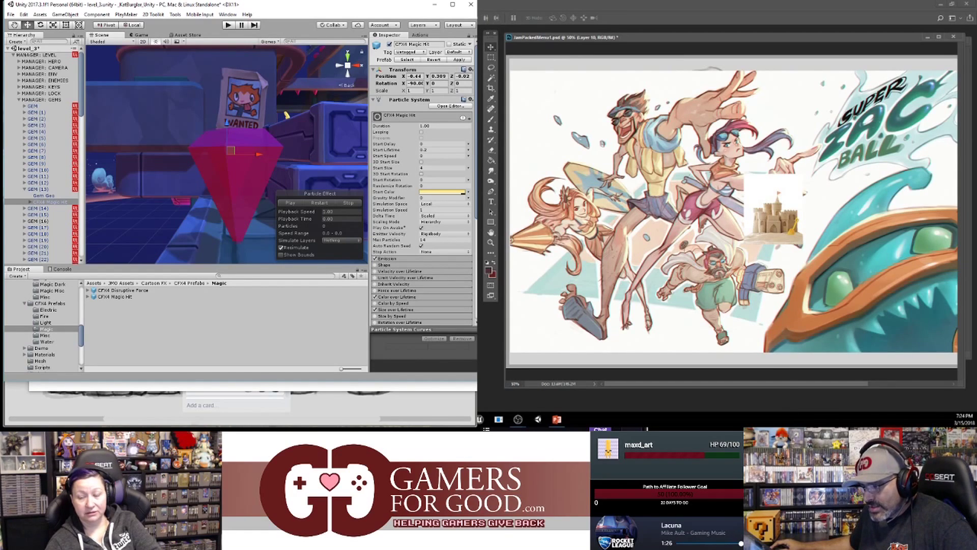
# - Rearrange the layer order so the Super Zac Ball artwork covers the sandcastle and star references, and nudge it slightly right
pyautogui.hotkey('ctrl', ']')
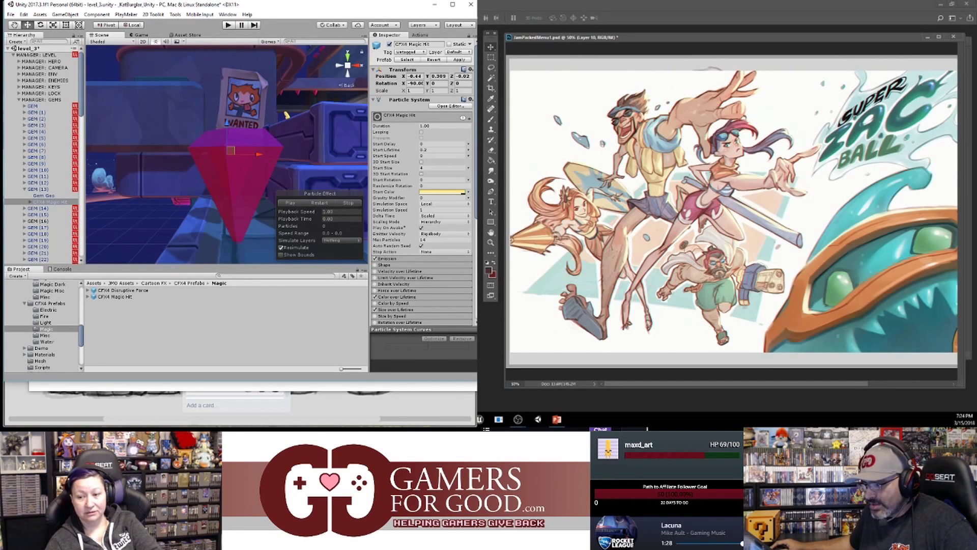
pyautogui.hotkey('ctrl', '[')
pyautogui.hotkey('ctrl', '[')
pyautogui.hotkey('ctrl', ']')
pyautogui.hotkey('ctrl', ']')
pyautogui.hotkey('ctrl', '[')
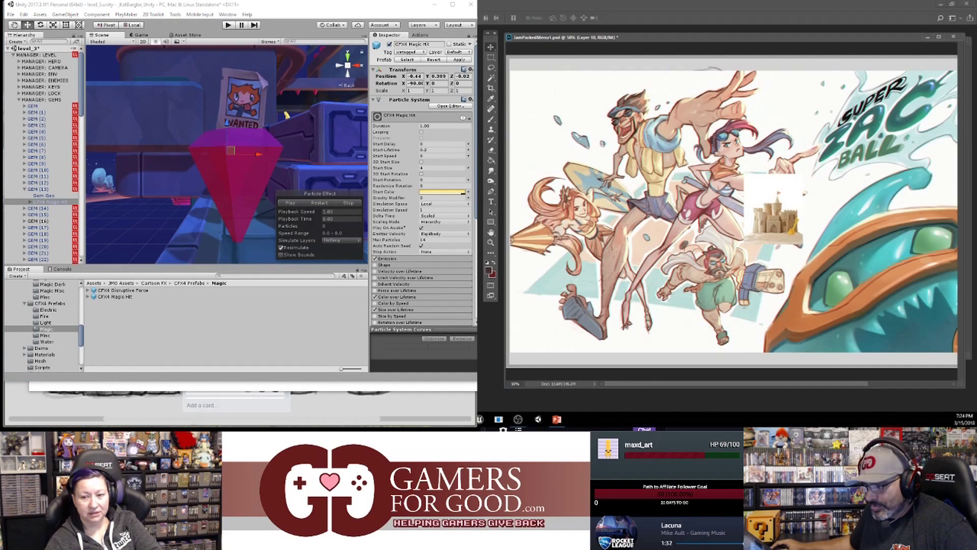
pyautogui.hotkey('alt', '[')
pyautogui.hotkey('ctrl', ']')
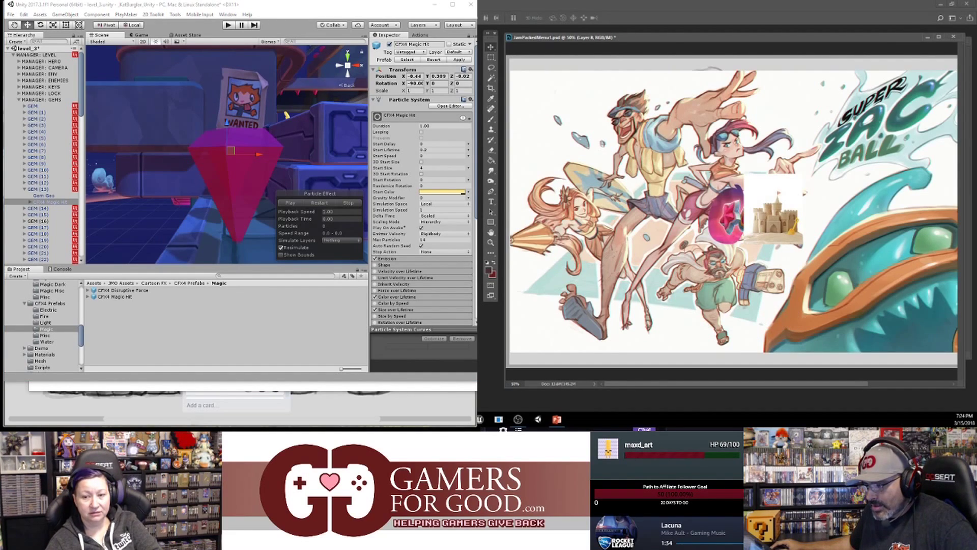
pyautogui.hotkey('ctrl', 'shift', ']')
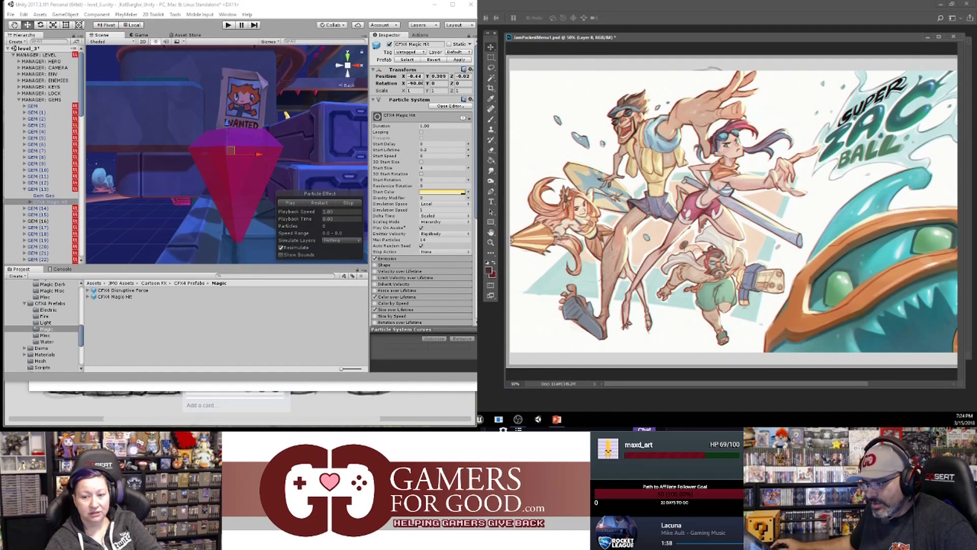
pyautogui.moveTo(763, 194)
pyautogui.mouseDown()
pyautogui.moveTo(743, 194)
pyautogui.moveTo(769, 193)
pyautogui.mouseUp()
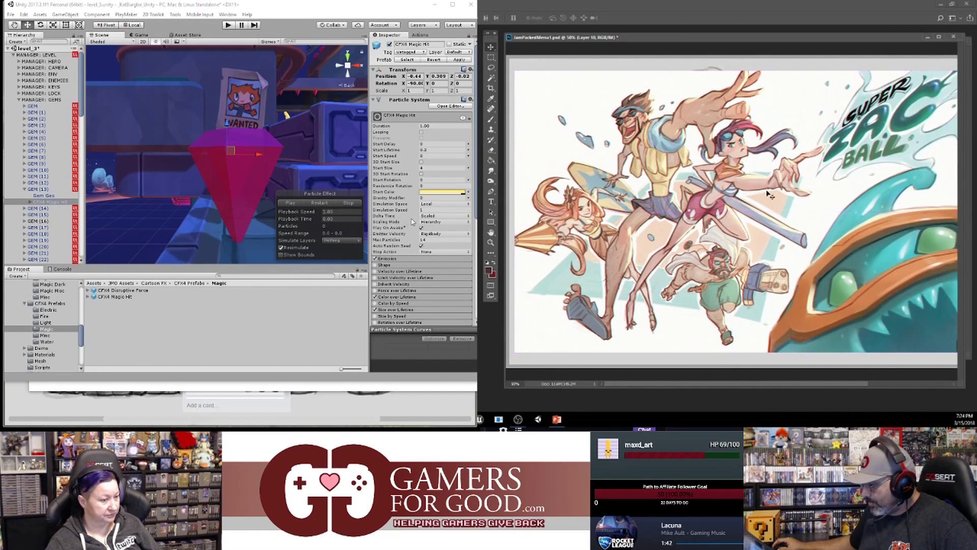
# - Inspect the Super Zac Ball characters at 100% zoom and return to the 50% view
pyautogui.hotkey('ctrl', '+')
pyautogui.hotkey('ctrl', '+')
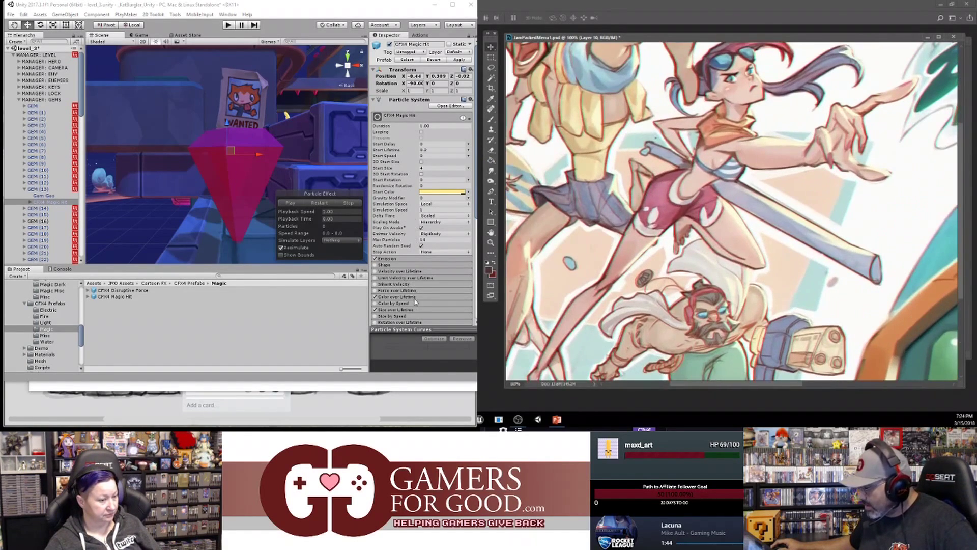
pyautogui.scroll(-2, 414, 301)
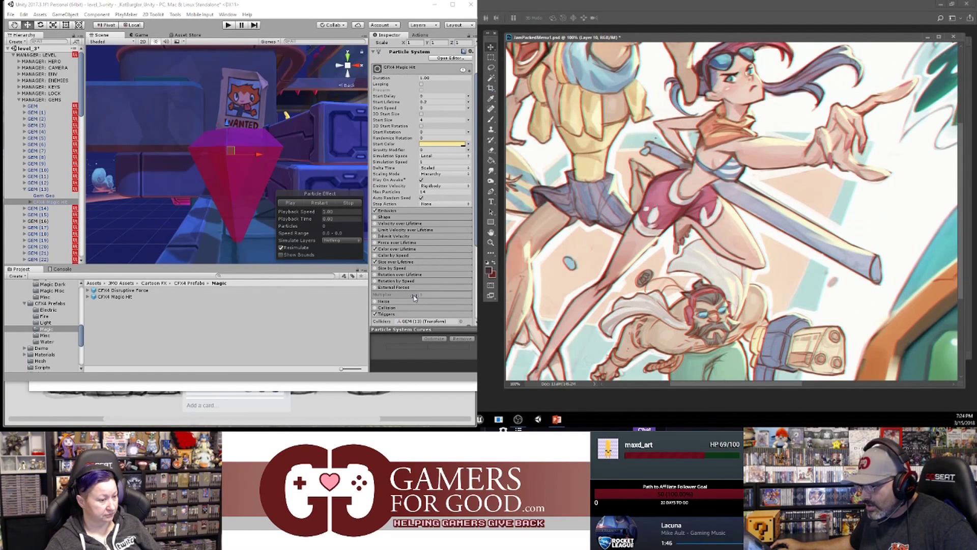
pyautogui.scroll(-1, 414, 298)
pyautogui.hotkey('ctrl', '-')
pyautogui.hotkey('ctrl', '-')
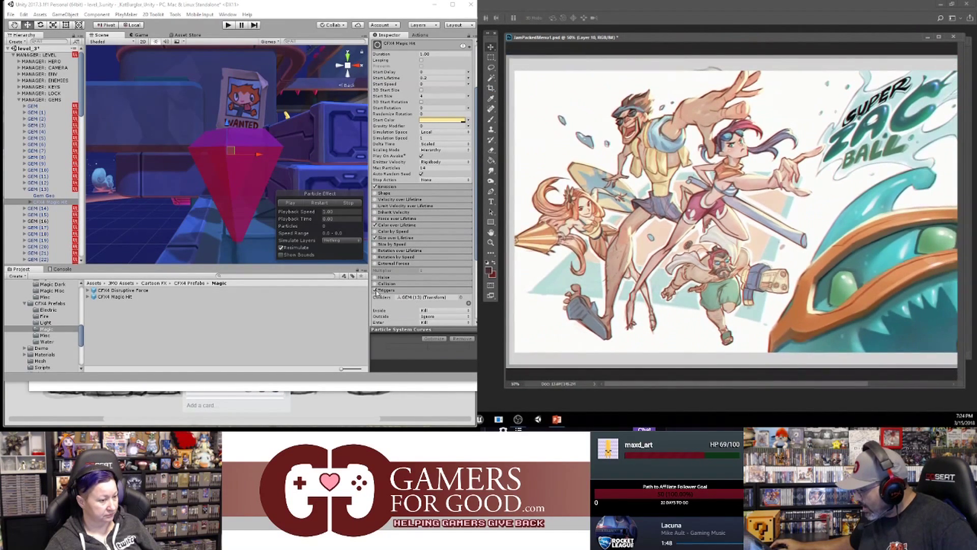
# - Replace CFX4 Magic Hit's Triggers module with Collision in Unity, and nudge the Super Zac Ball artwork slightly left in Photoshop
pyautogui.click(376, 290)
pyautogui.click(375, 283)
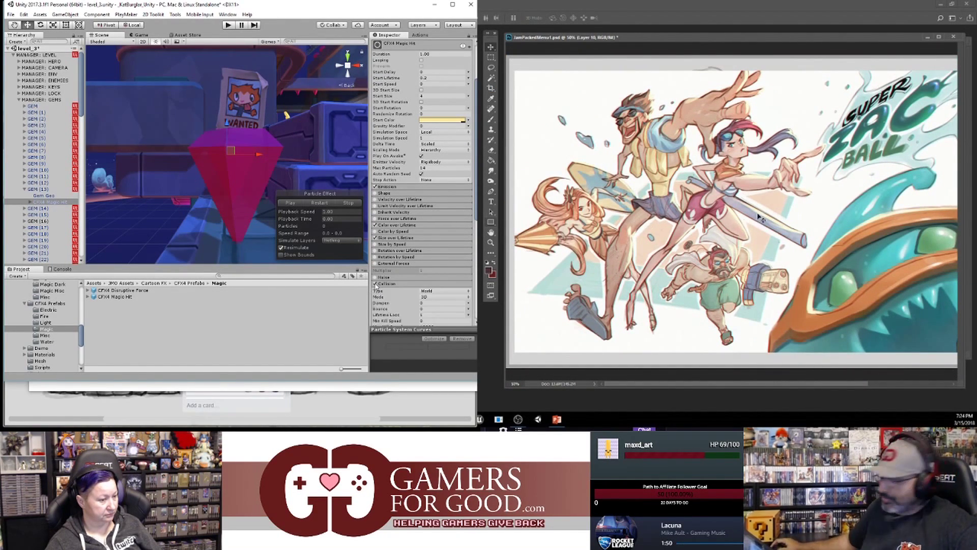
pyautogui.moveTo(801, 169)
pyautogui.mouseDown()
pyautogui.moveTo(833, 178)
pyautogui.moveTo(792, 169)
pyautogui.mouseUp()
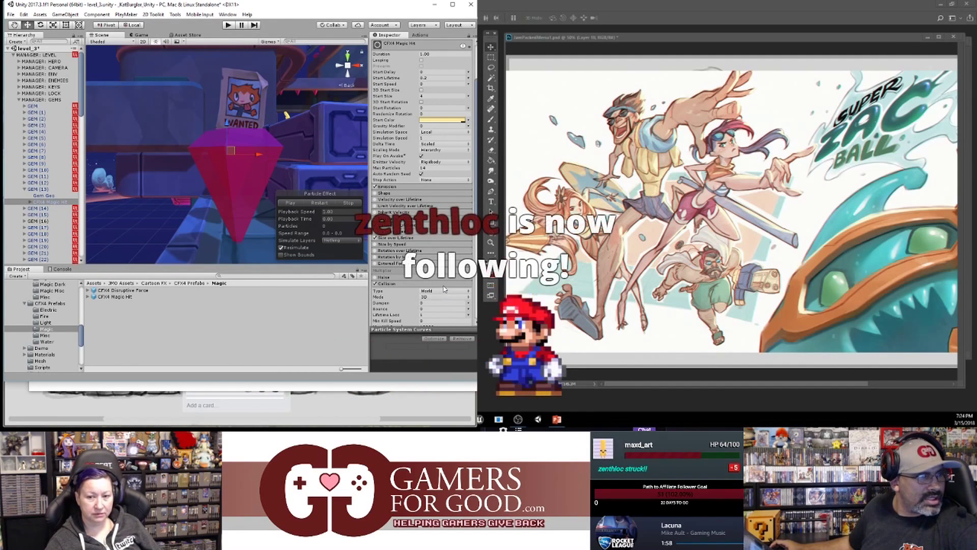
pyautogui.scroll(-2, 442, 293)
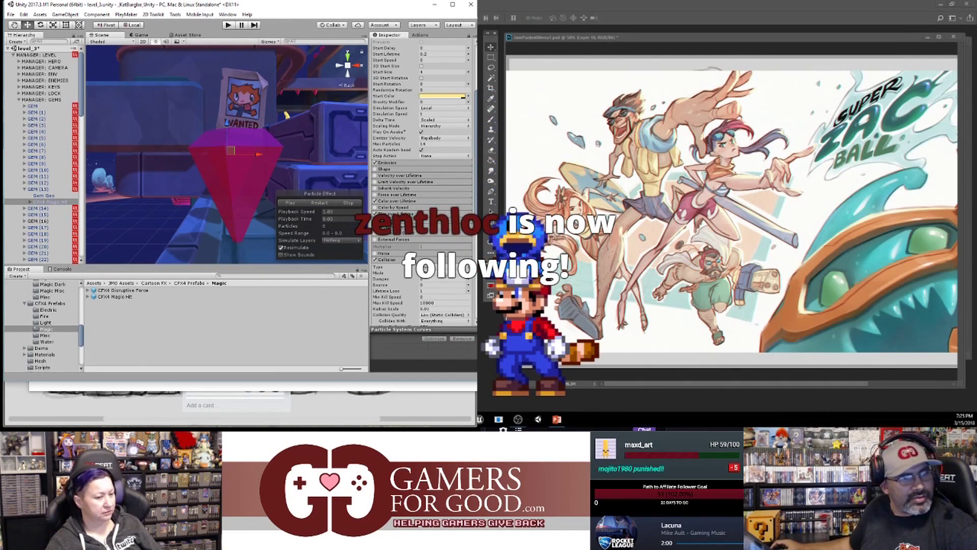
# - Paste the pink-haired heroine and purple horned creature artwork into JamPackedMenu1.psd, scaled proportionally to fit inside the canvas
pyautogui.click(766, 38)
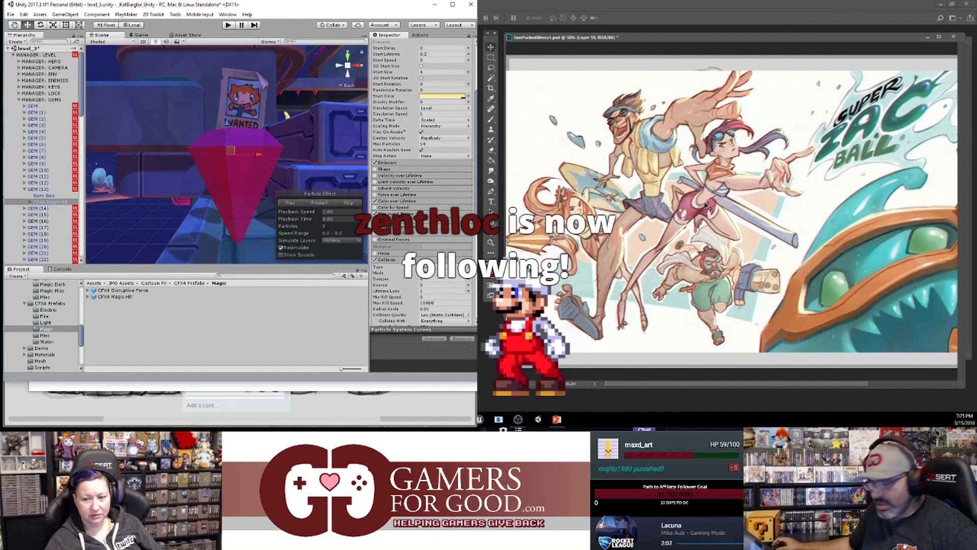
pyautogui.hotkey('ctrl', 'v')
pyautogui.hotkey('ctrl', 't')
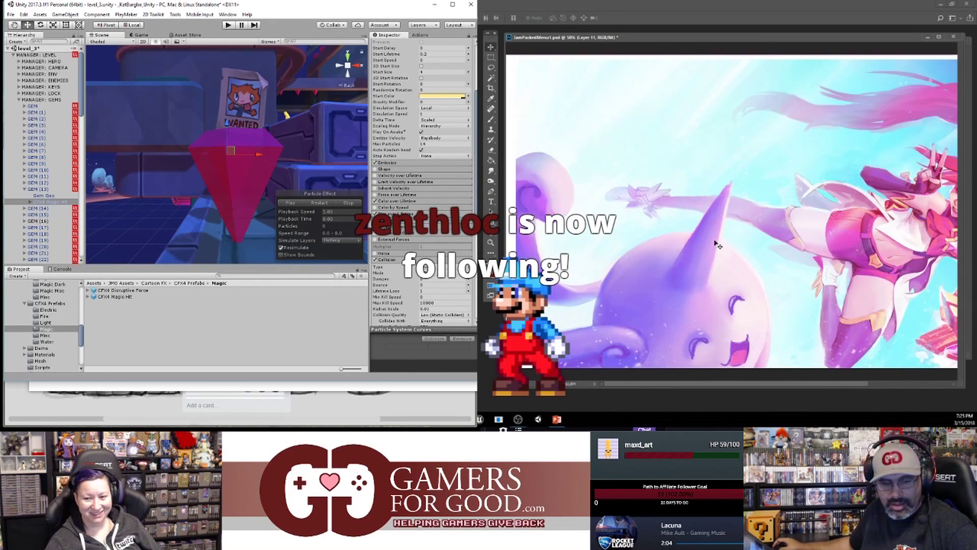
pyautogui.moveTo(619, 161); pyautogui.dragTo(644, 165)
pyautogui.keyDown('shift'); pyautogui.moveTo(532, 58); pyautogui.dragTo(781, 199); pyautogui.keyUp('shift')
pyautogui.moveTo(843, 246); pyautogui.dragTo(593, 142)
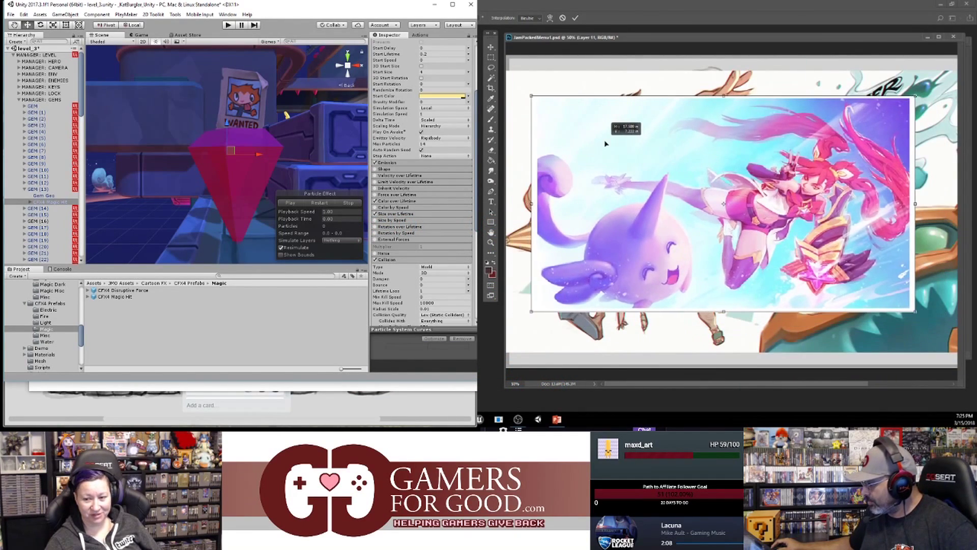
pyautogui.keyDown('shift'); pyautogui.moveTo(917, 310); pyautogui.dragTo(954, 332); pyautogui.keyUp('shift')
pyautogui.moveTo(890, 280); pyautogui.dragTo(877, 273)
pyautogui.press('Return')
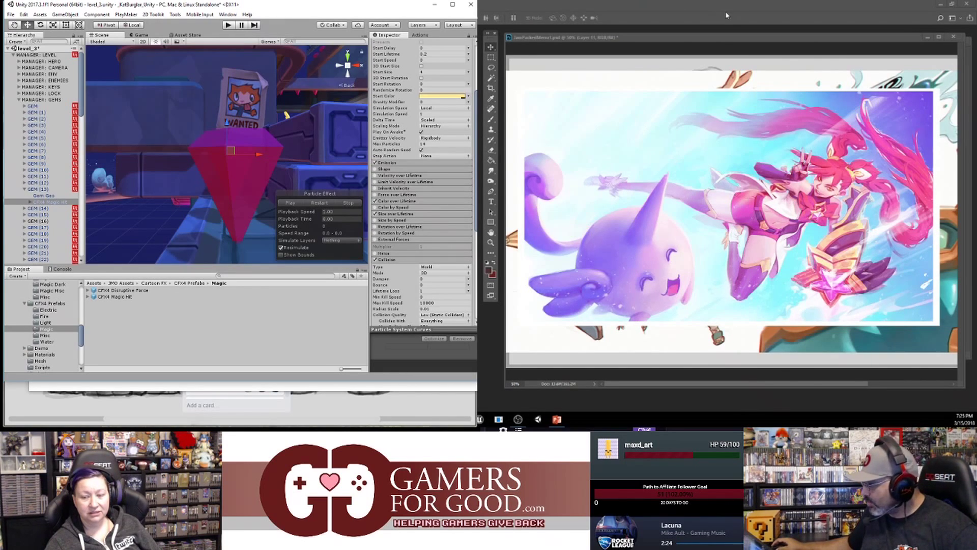
# - Paste the dark PROJECT .EXEcute start-screen artwork into JamPackedMenu1.psd and scale it down proportionally to fit within the canvas
pyautogui.click(720, 40)
pyautogui.hotkey('ctrl', 'v')
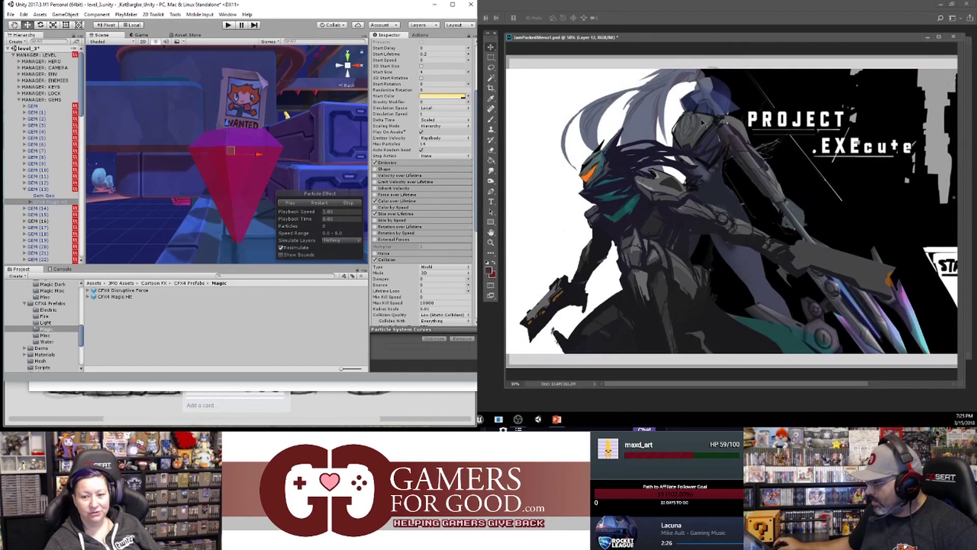
pyautogui.moveTo(584, 95); pyautogui.dragTo(596, 98)
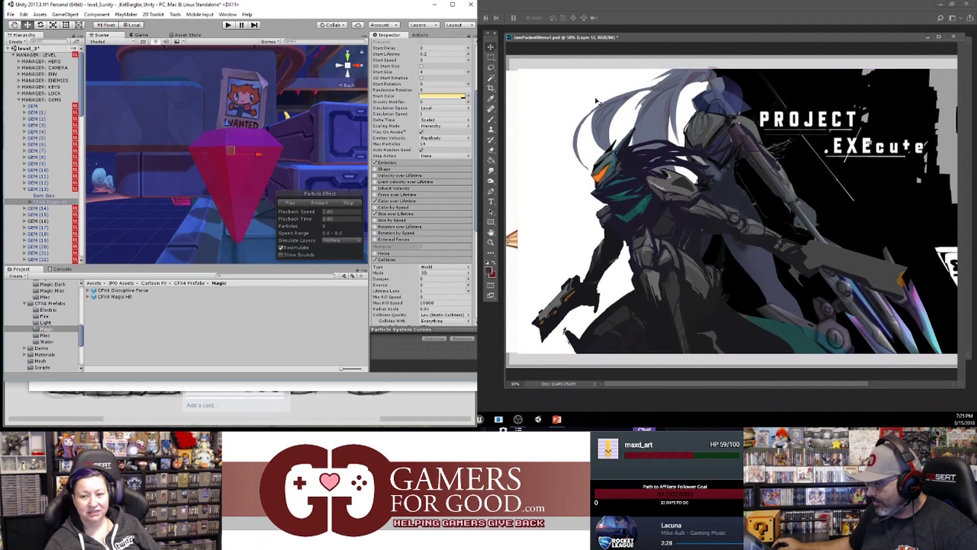
pyautogui.hotkey('ctrl', 't')
pyautogui.keyDown('shift'); pyautogui.moveTo(518, 69); pyautogui.dragTo(550, 121); pyautogui.keyUp('shift')
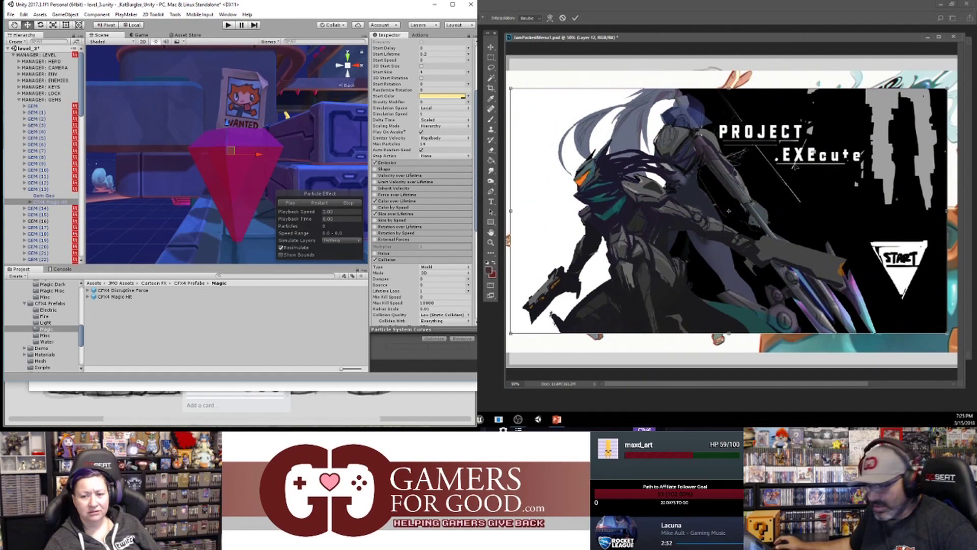
pyautogui.press('Return')
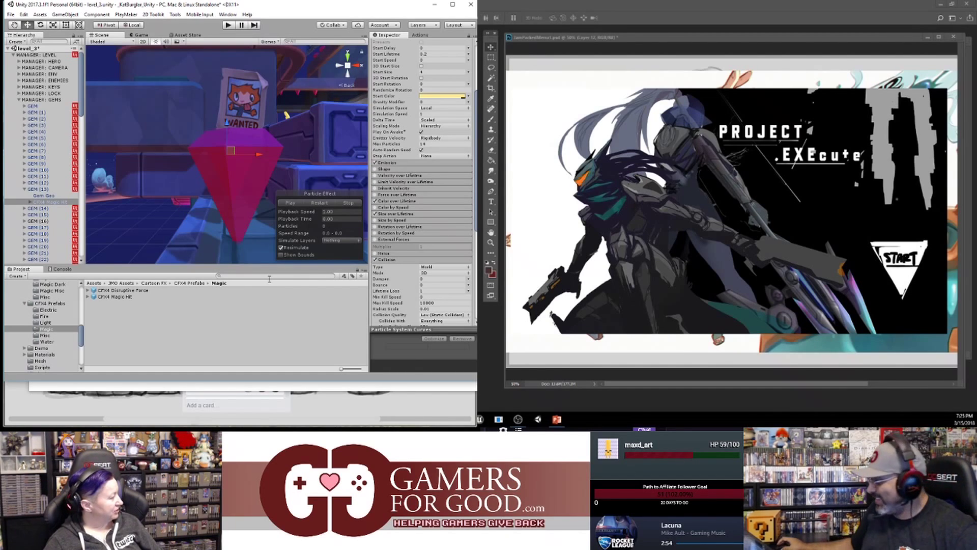
# - Delete CFX4 Magic Hit from GEM (13) in the Unity scene
pyautogui.click(730, 38)
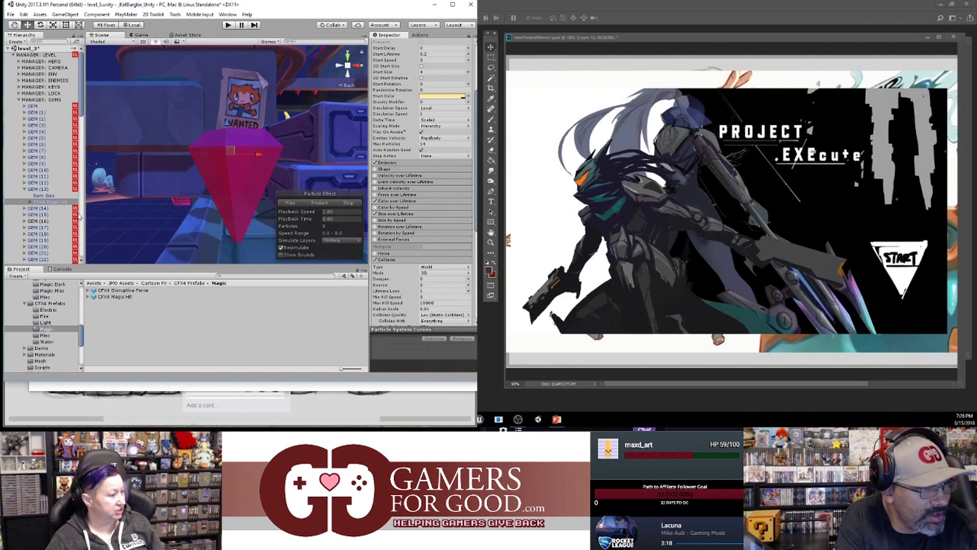
pyautogui.rightClick(55, 204)
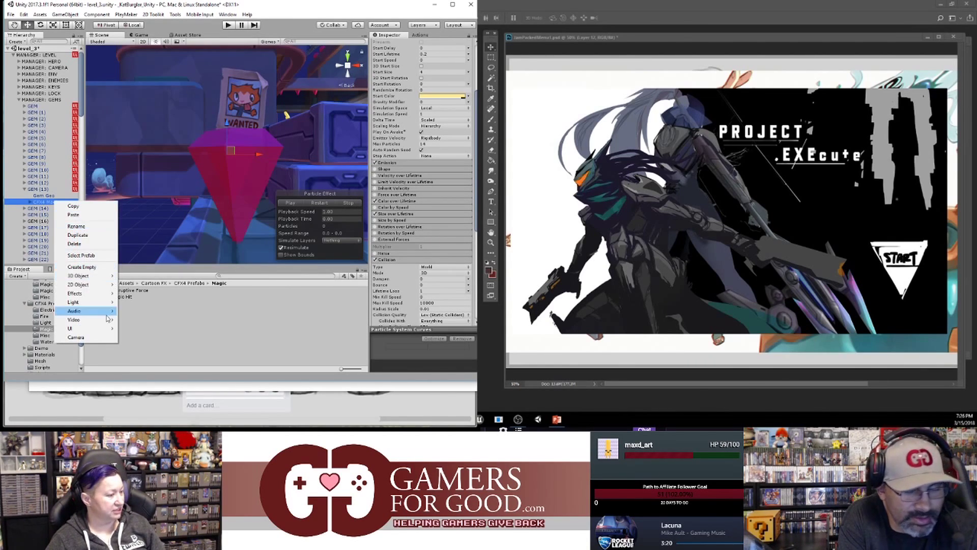
pyautogui.click(97, 246)
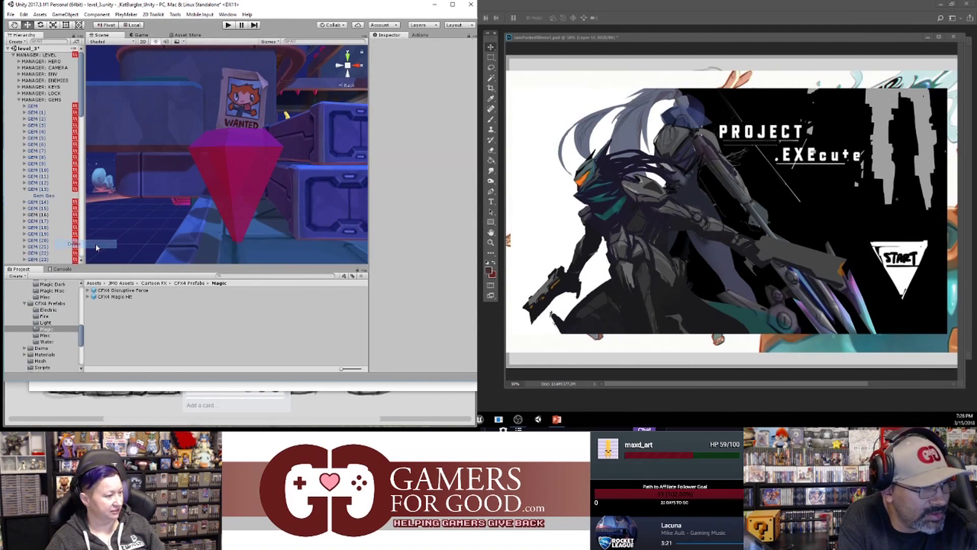
# - Delete CFX4 Magic Hit from the unnumbered GEM at the head of MANAGER: GEMS
pyautogui.click(27, 190)
pyautogui.click(24, 190)
pyautogui.click(24, 106)
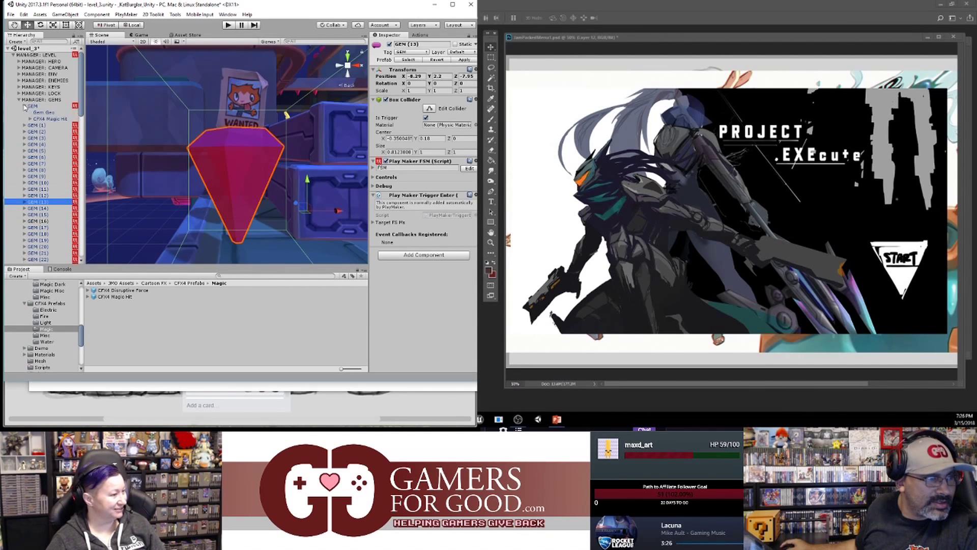
pyautogui.click(41, 120)
pyautogui.rightClick(40, 119)
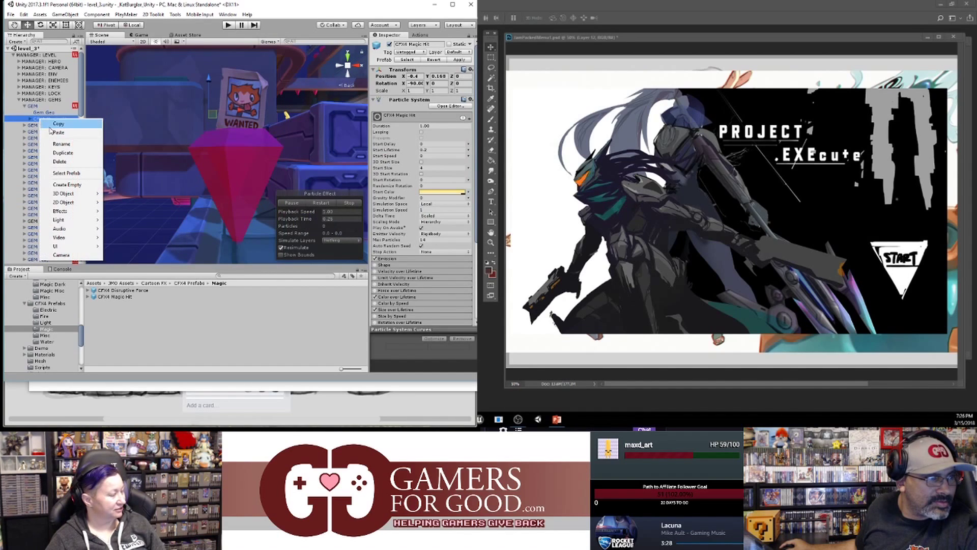
pyautogui.click(69, 161)
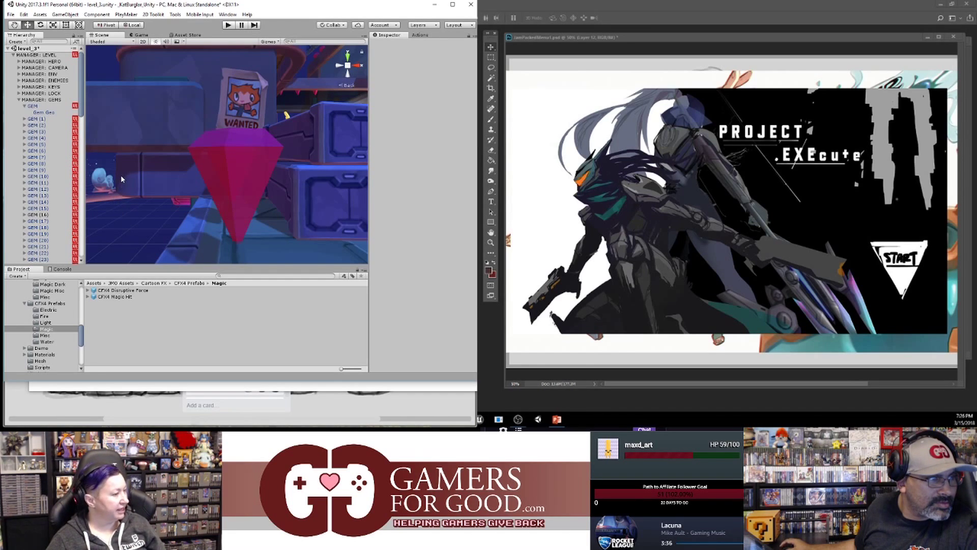
pyautogui.click(24, 107)
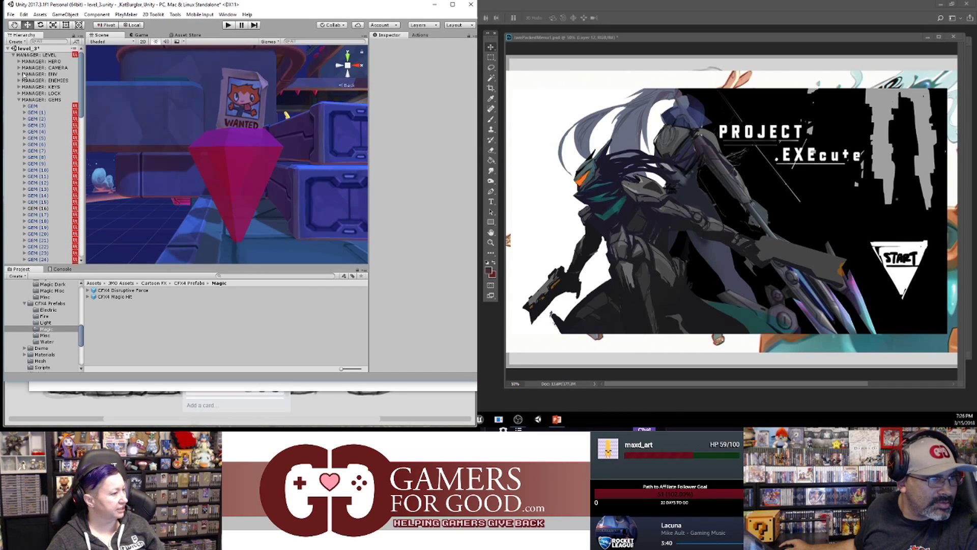
# - Open the PlayMaker editor for MANAGER: LEVEL, enlarge its window and examine the FSM down to the Game Restart state
pyautogui.click(38, 56)
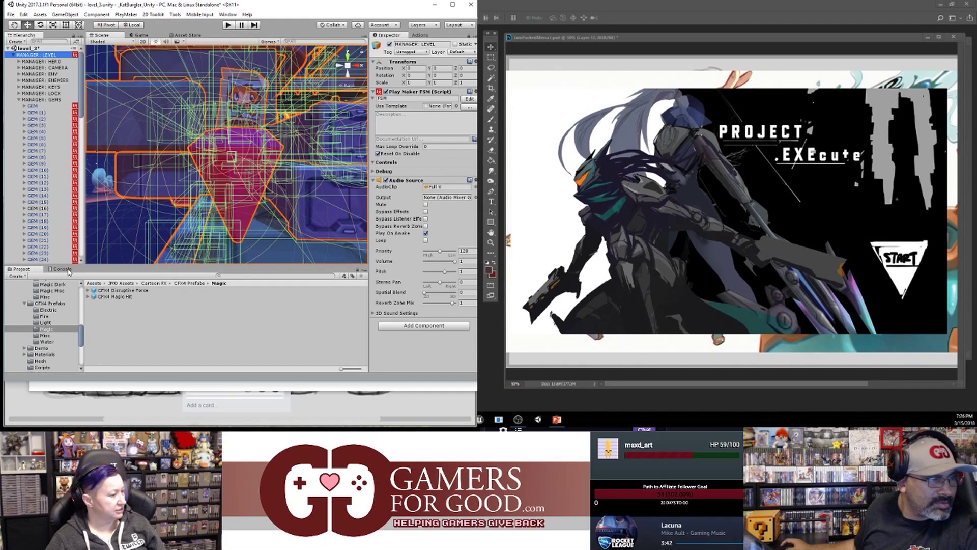
pyautogui.click(126, 14)
pyautogui.click(135, 24)
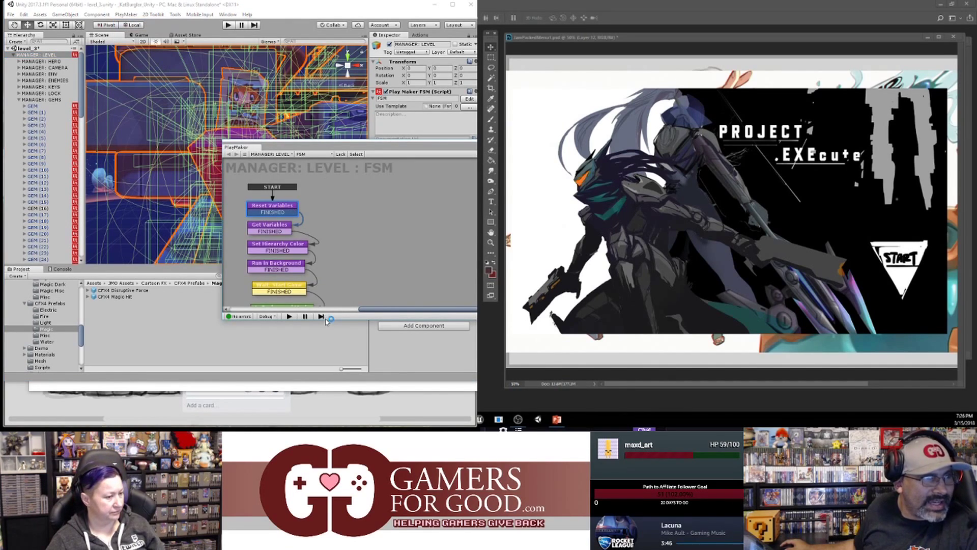
pyautogui.moveTo(332, 318); pyautogui.dragTo(344, 418)
pyautogui.moveTo(397, 144); pyautogui.dragTo(224, 104)
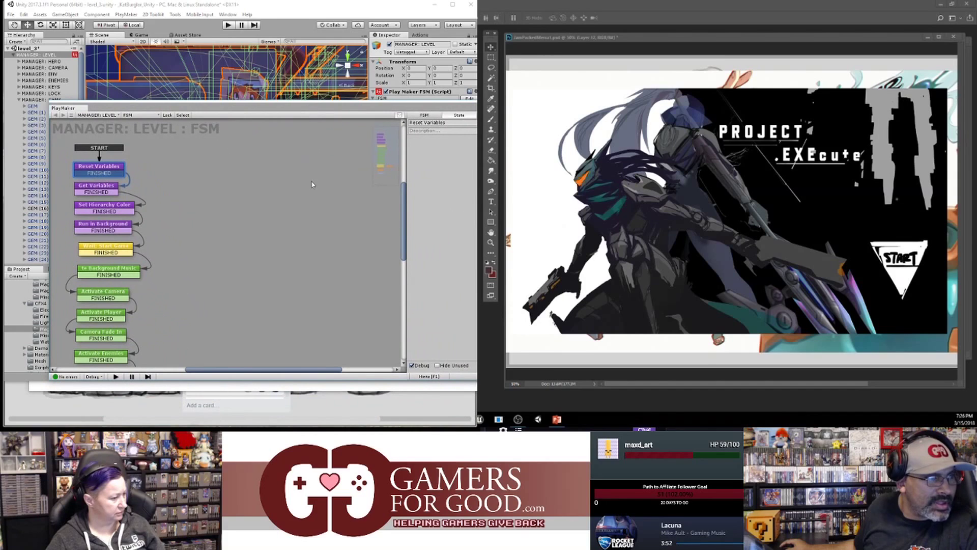
pyautogui.moveTo(283, 290); pyautogui.dragTo(281, 215, button='middle')
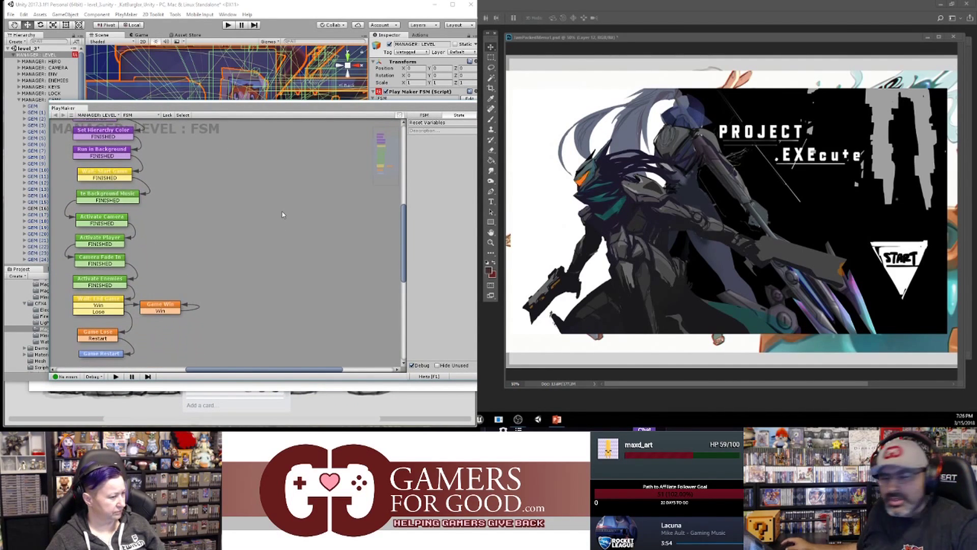
pyautogui.moveTo(304, 278); pyautogui.dragTo(330, 308, button='middle')
pyautogui.moveTo(288, 201); pyautogui.dragTo(310, 173, button='middle')
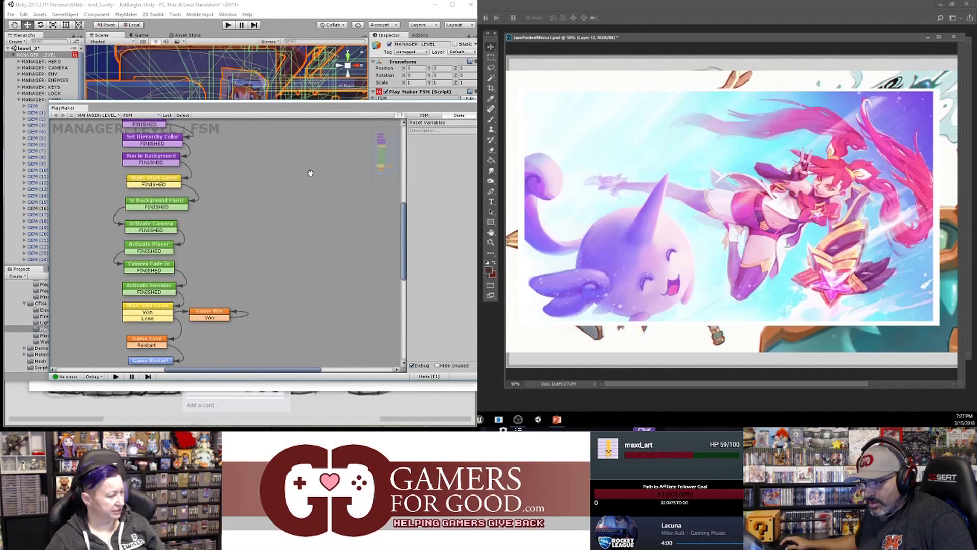
pyautogui.moveTo(315, 250); pyautogui.dragTo(306, 207, button='middle')
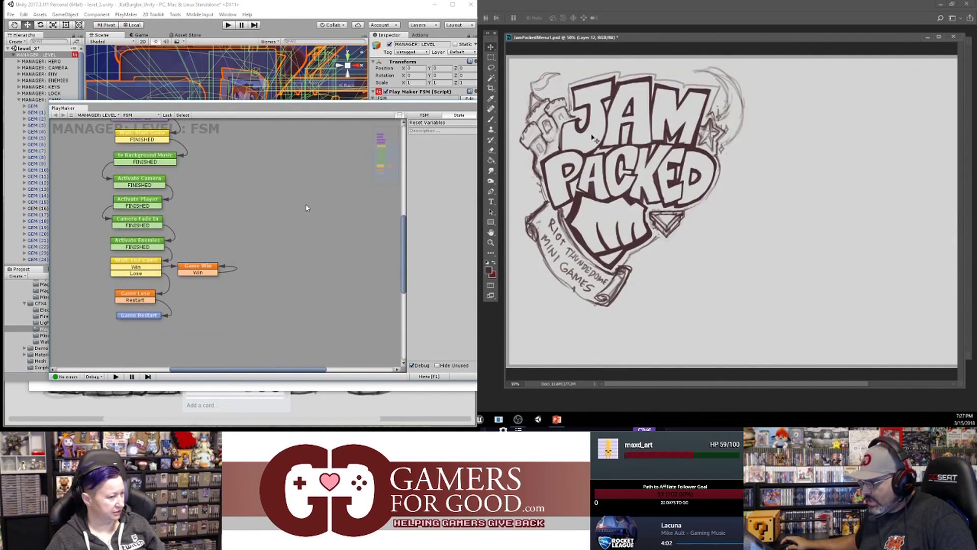
# - Select KAT under MANAGER: HERO in Unity, and shift the Jam Packed logo sketch right and down in Photoshop
pyautogui.press('b')
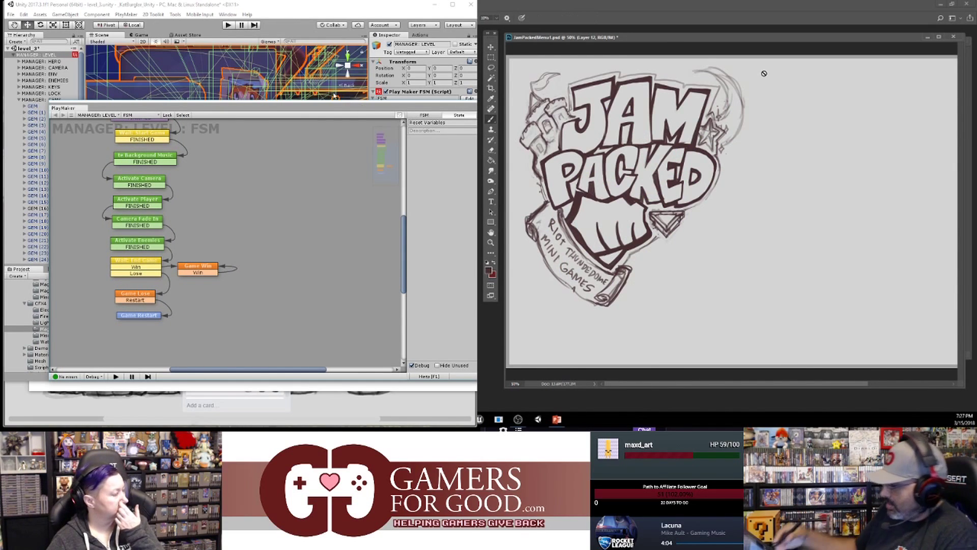
pyautogui.moveTo(712, 37); pyautogui.dragTo(719, 36)
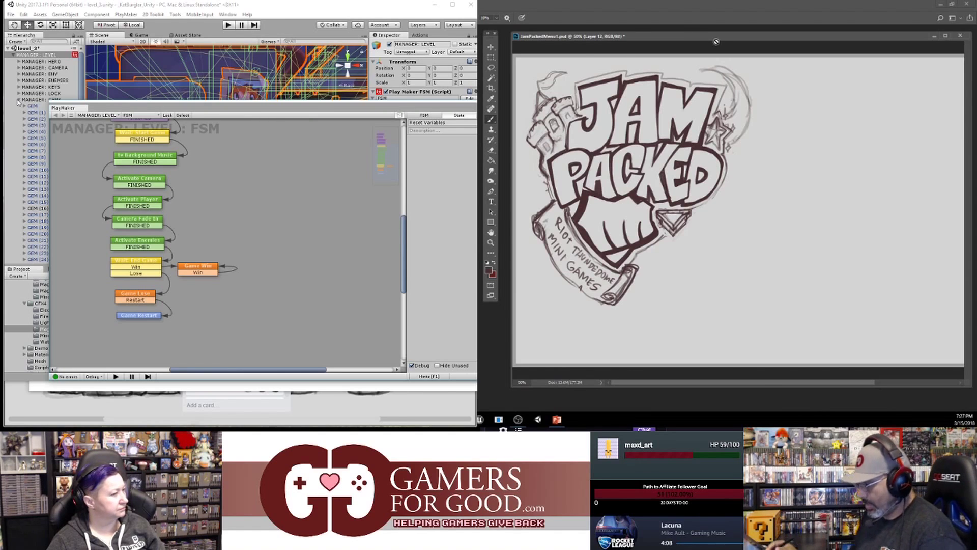
pyautogui.click(490, 46)
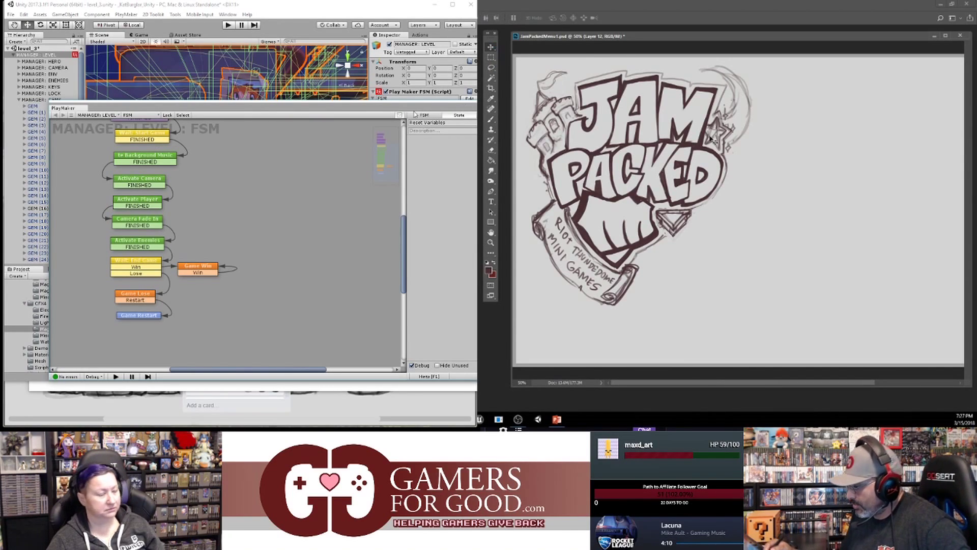
pyautogui.click(18, 100)
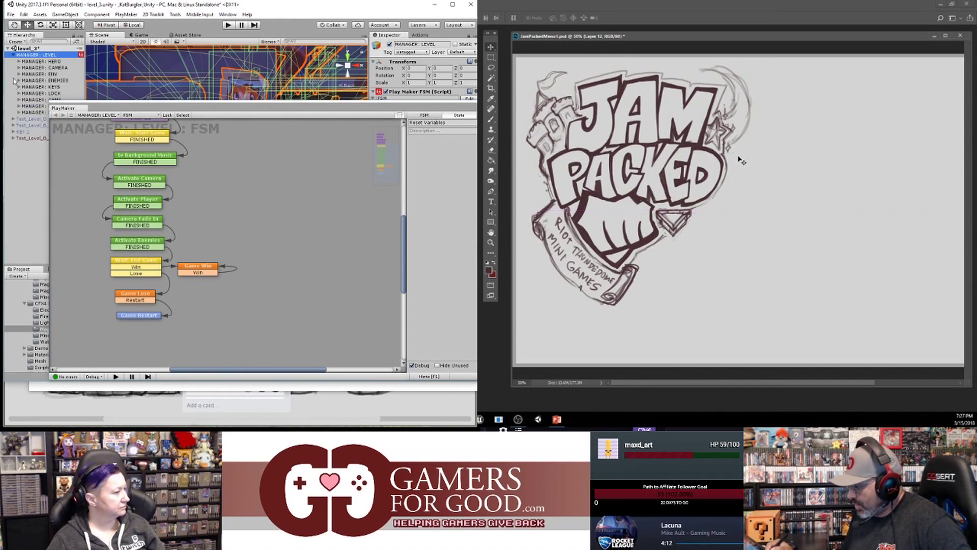
pyautogui.click(18, 62)
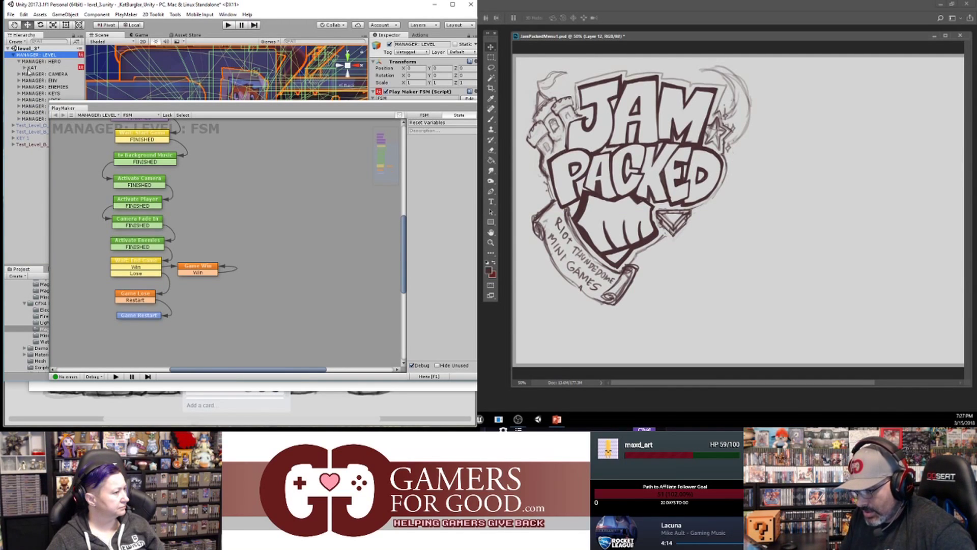
pyautogui.click(32, 68)
pyautogui.moveTo(616, 171); pyautogui.dragTo(690, 200)
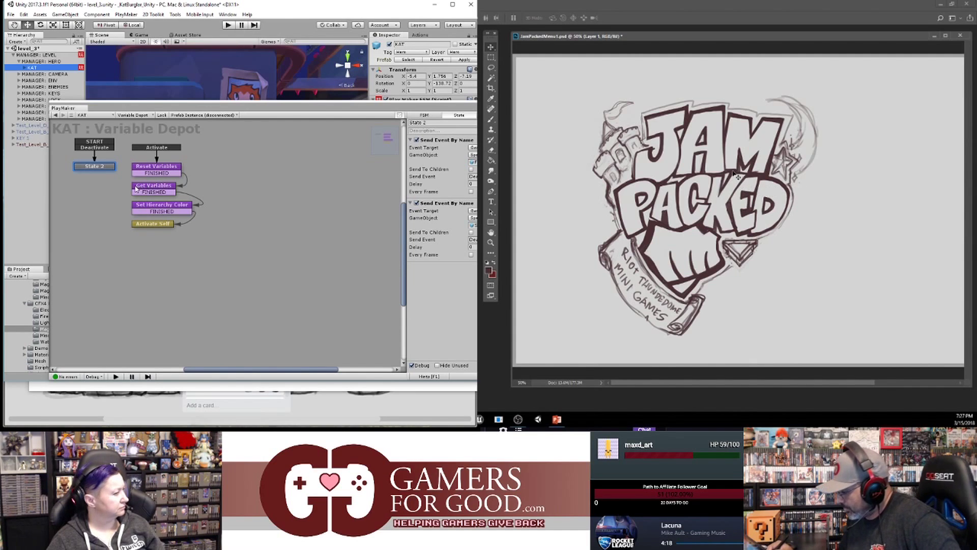
pyautogui.moveTo(736, 175); pyautogui.dragTo(726, 166)
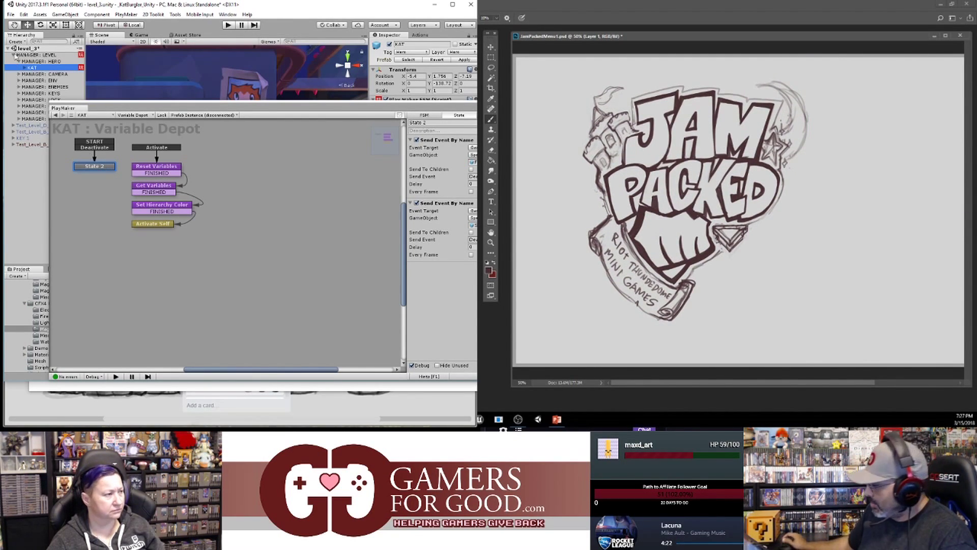
# - Move the PlayMaker window clear of the hierarchy and open KAT's CONTROL: Unit Moves to Waypoint FSM
pyautogui.moveTo(159, 107); pyautogui.dragTo(198, 44)
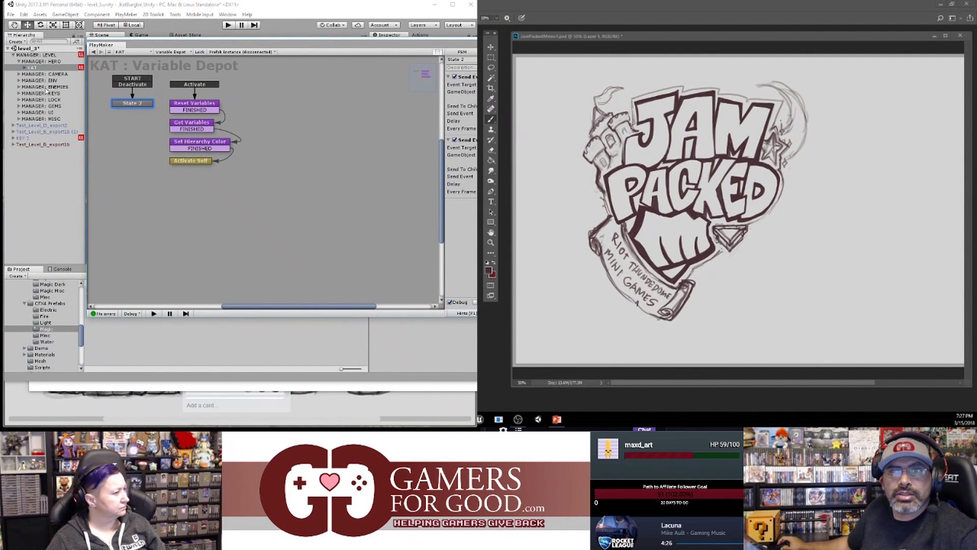
pyautogui.click(25, 68)
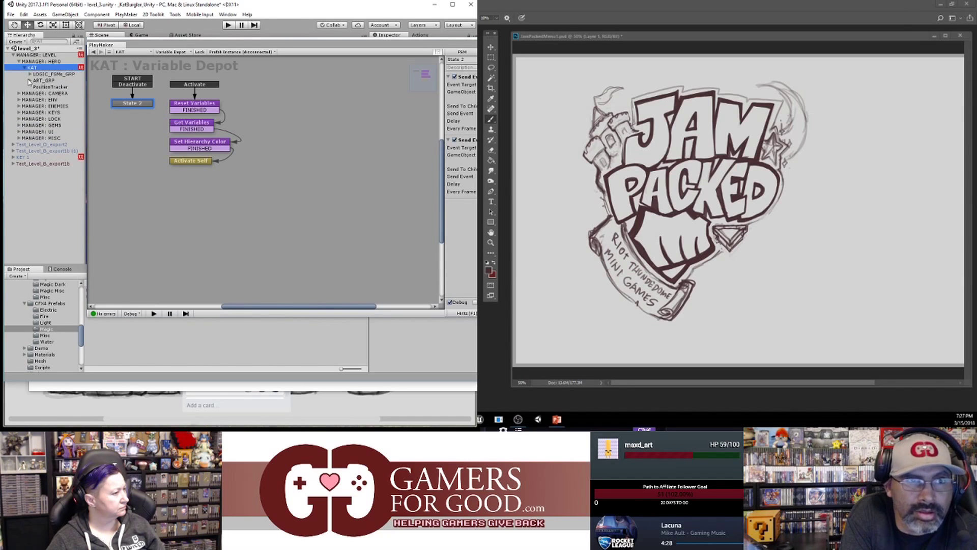
pyautogui.click(31, 74)
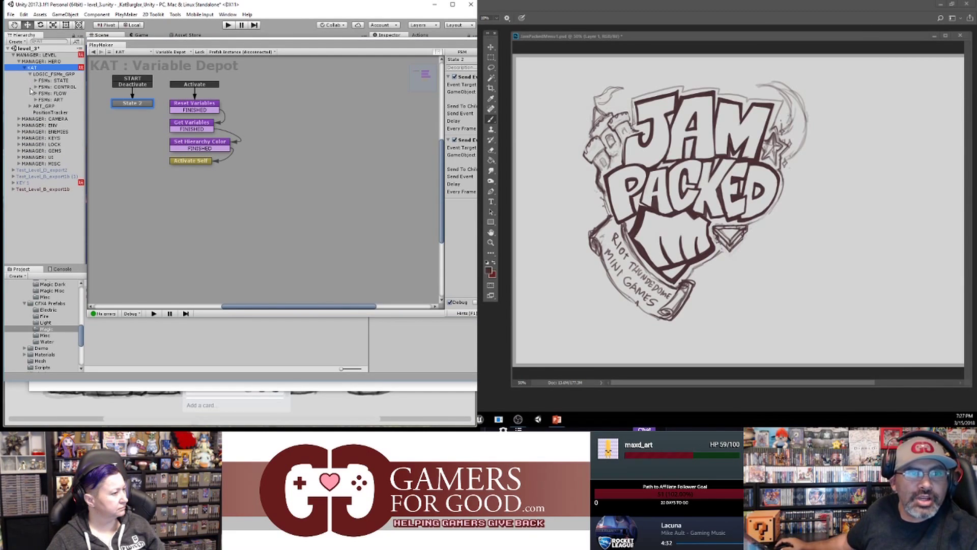
pyautogui.click(35, 87)
pyautogui.click(57, 93)
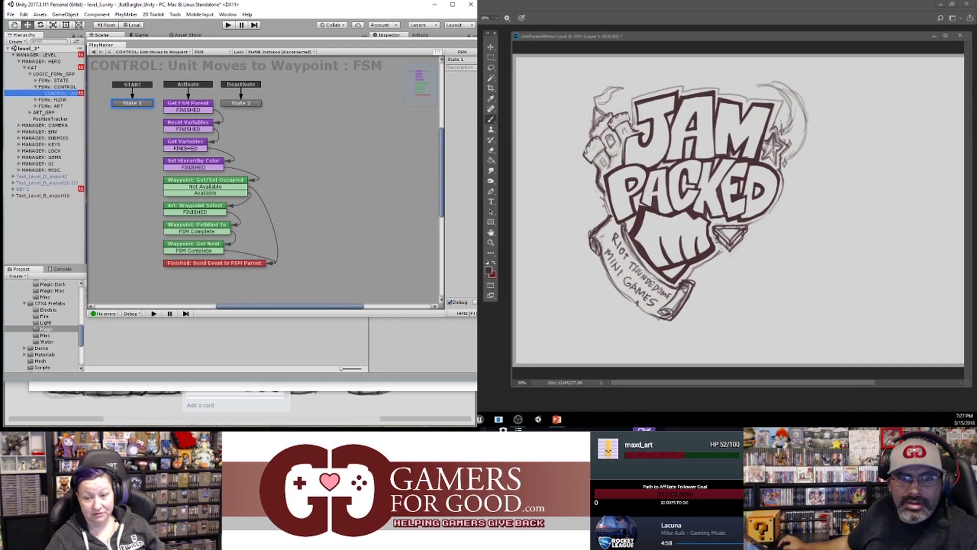
# - Paste the glowing red triangle artwork into JamPackedMenu1.psd and place it to the lower right of the logo
pyautogui.moveTo(797, 38); pyautogui.dragTo(797, 39)
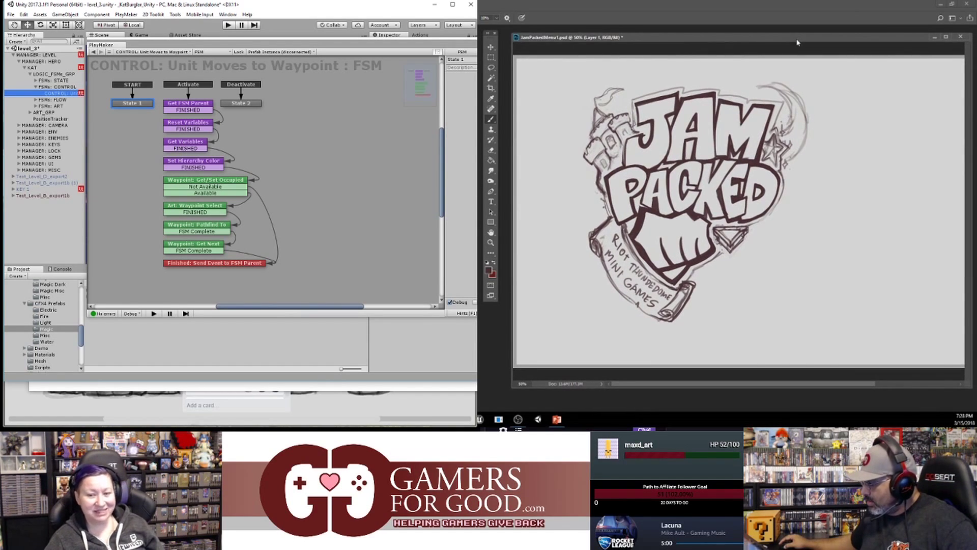
pyautogui.hotkey('ctrl', 'v')
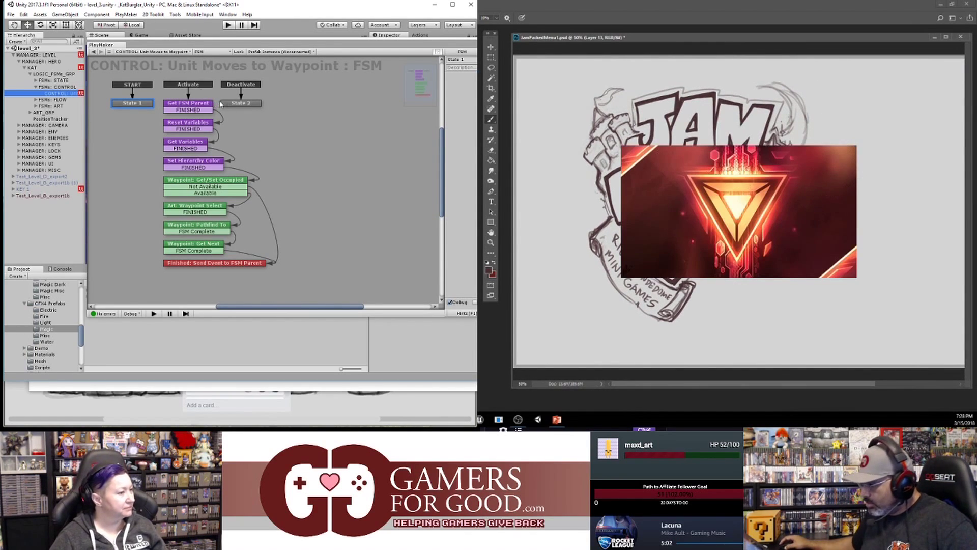
pyautogui.click(488, 47)
pyautogui.moveTo(731, 197); pyautogui.dragTo(817, 264)
# - List the PlayMaker FSM objects in Unity, and cut the left and right strips off the triangle artwork in Photoshop
pyautogui.click(228, 53)
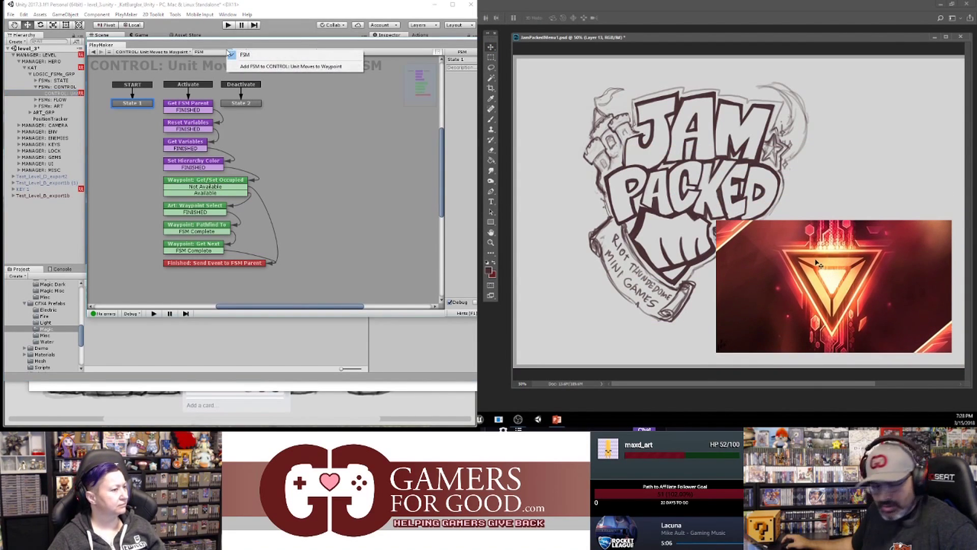
pyautogui.click(190, 53)
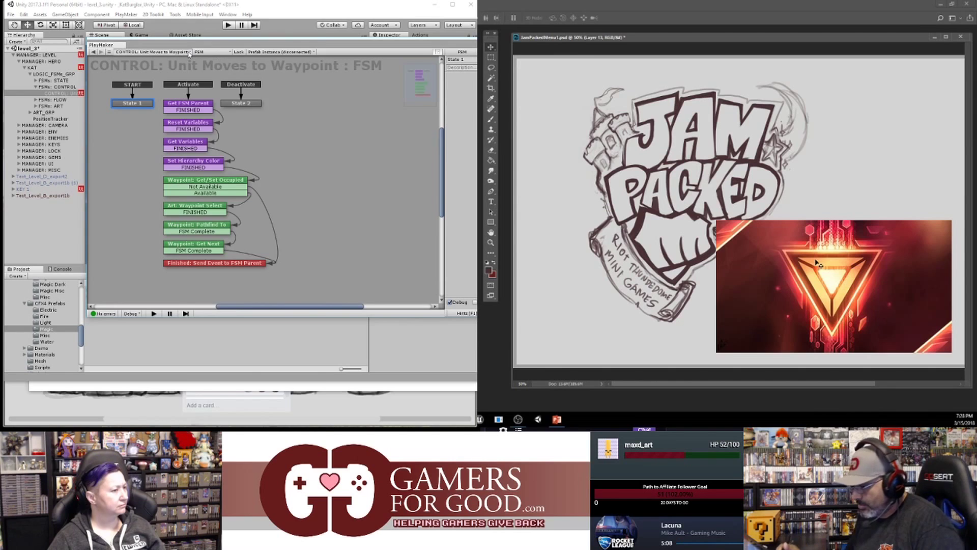
pyautogui.click(190, 53)
pyautogui.moveTo(698, 201); pyautogui.dragTo(762, 362)
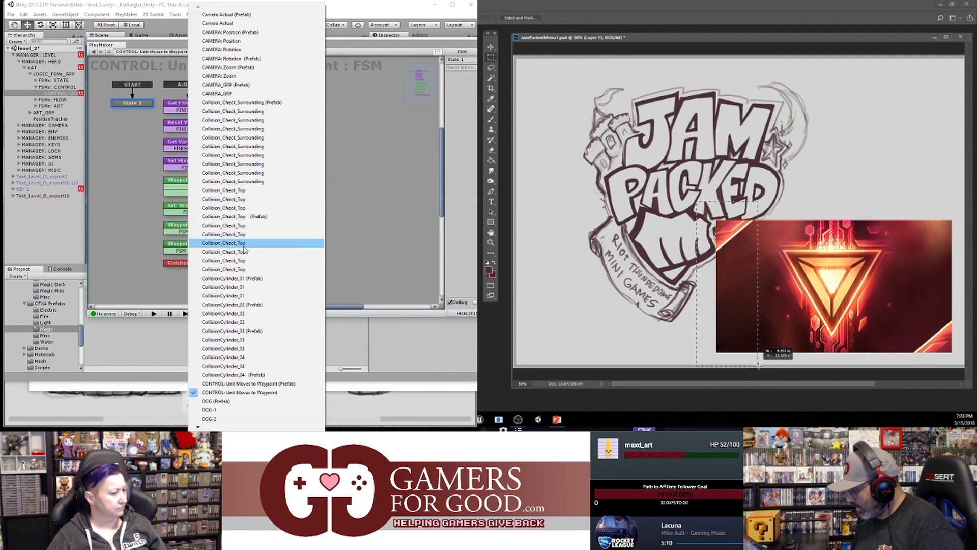
pyautogui.press('Delete')
pyautogui.moveTo(908, 199); pyautogui.dragTo(967, 367)
pyautogui.press('Delete')
pyautogui.hotkey('ctrl', 'd')
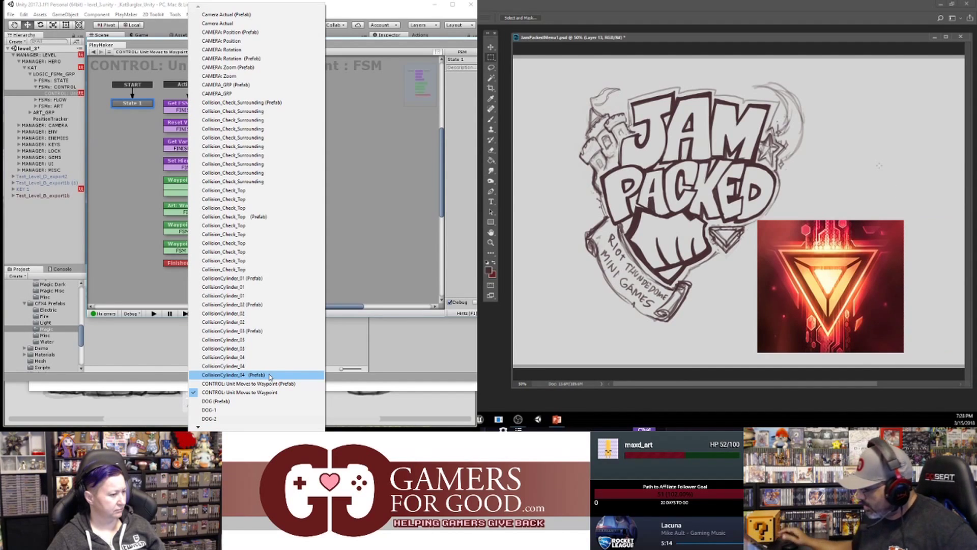
# - Scale the triangle artwork down, reduce its height slightly and move it beside the logo's small triangular gem
pyautogui.hotkey('ctrl', 't')
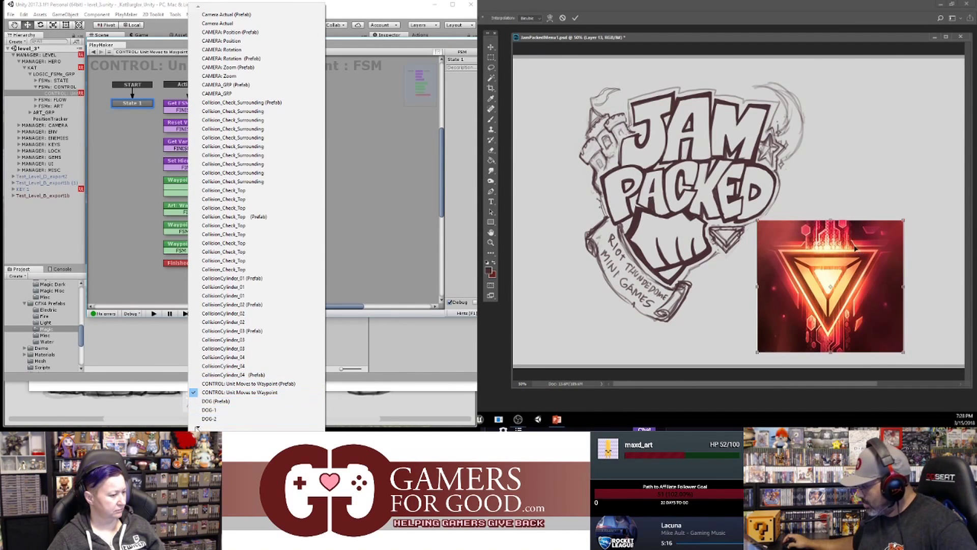
pyautogui.keyDown('shift'); pyautogui.moveTo(757, 351); pyautogui.dragTo(824, 291); pyautogui.keyUp('shift')
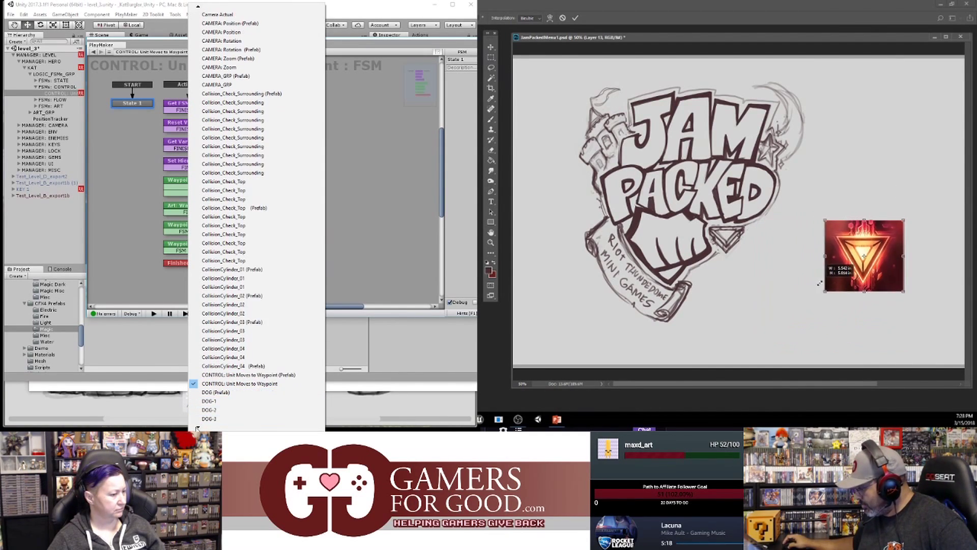
pyautogui.moveTo(865, 292); pyautogui.dragTo(864, 277)
pyautogui.press('Return')
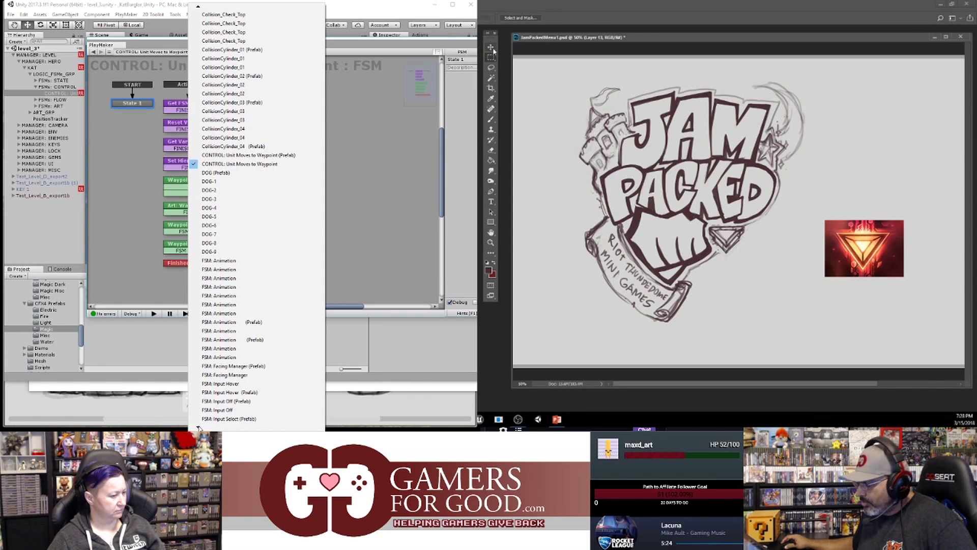
pyautogui.click(491, 47)
pyautogui.moveTo(892, 271); pyautogui.dragTo(823, 283)
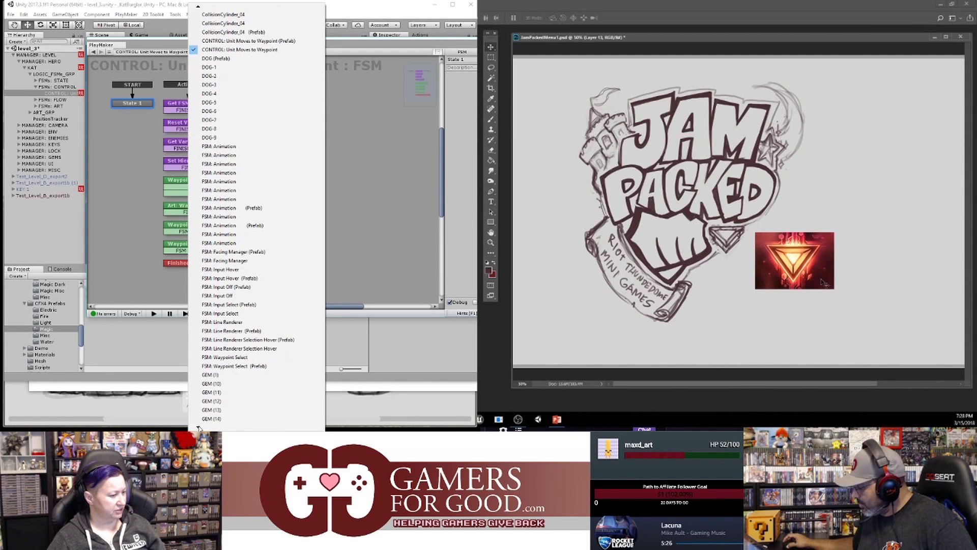
# - Shift the triangle artwork's hue to purple with Hue/Saturation
pyautogui.hotkey('ctrl', 'u')
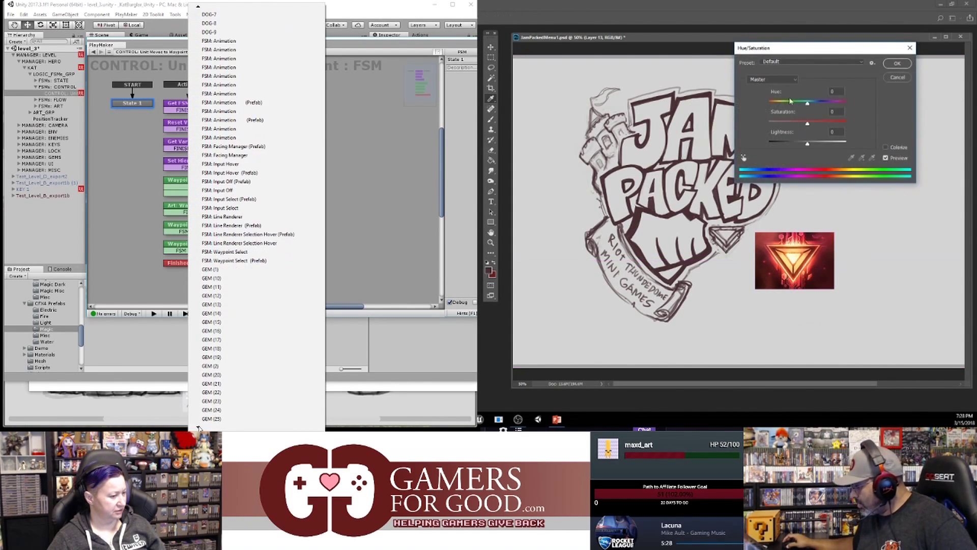
pyautogui.moveTo(807, 104); pyautogui.dragTo(784, 113)
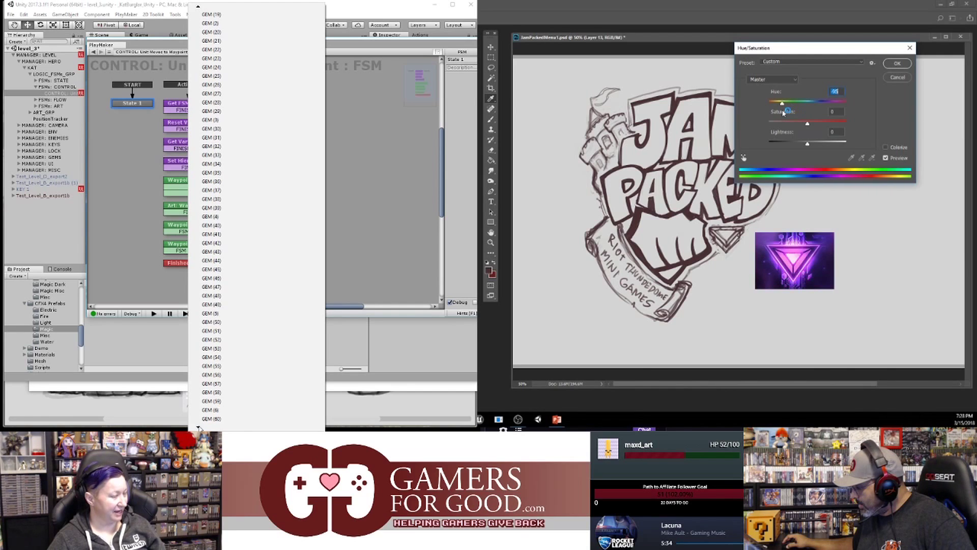
pyautogui.click(896, 63)
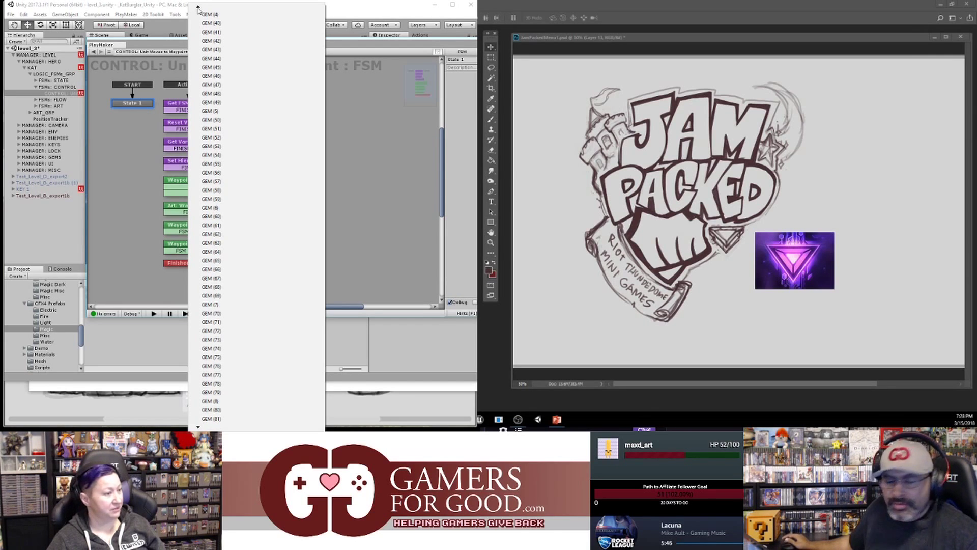
# - Dock the PlayMaker editor with Unity's Project and Console views and enlarge it, and move the star artwork beside the triangle artwork in Photoshop
pyautogui.click(153, 47)
pyautogui.moveTo(153, 47); pyautogui.dragTo(78, 302)
pyautogui.moveTo(19, 159); pyautogui.dragTo(174, 354)
pyautogui.moveTo(40, 4); pyautogui.dragTo(121, 275)
pyautogui.moveTo(729, 209); pyautogui.dragTo(863, 199)
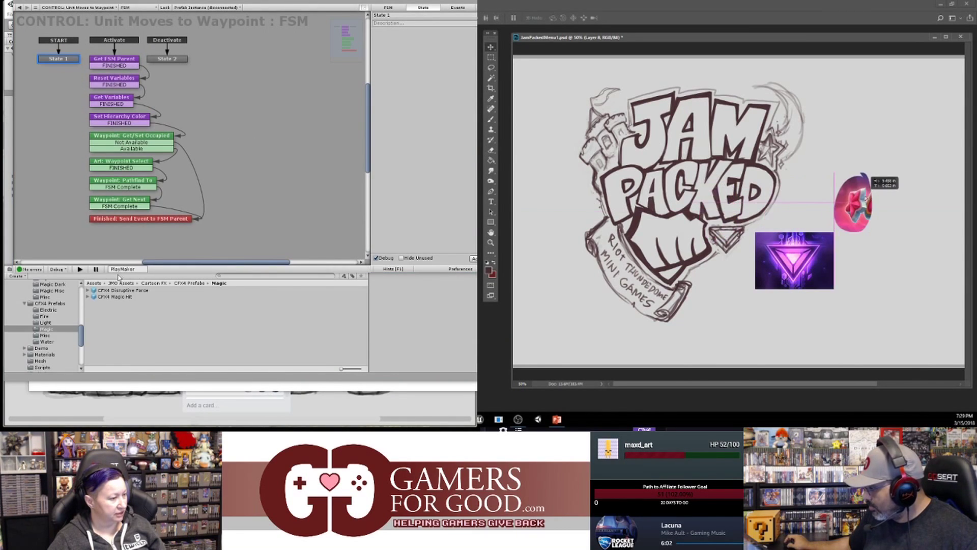
pyautogui.moveTo(121, 275); pyautogui.dragTo(119, 270)
pyautogui.moveTo(864, 199); pyautogui.dragTo(874, 228)
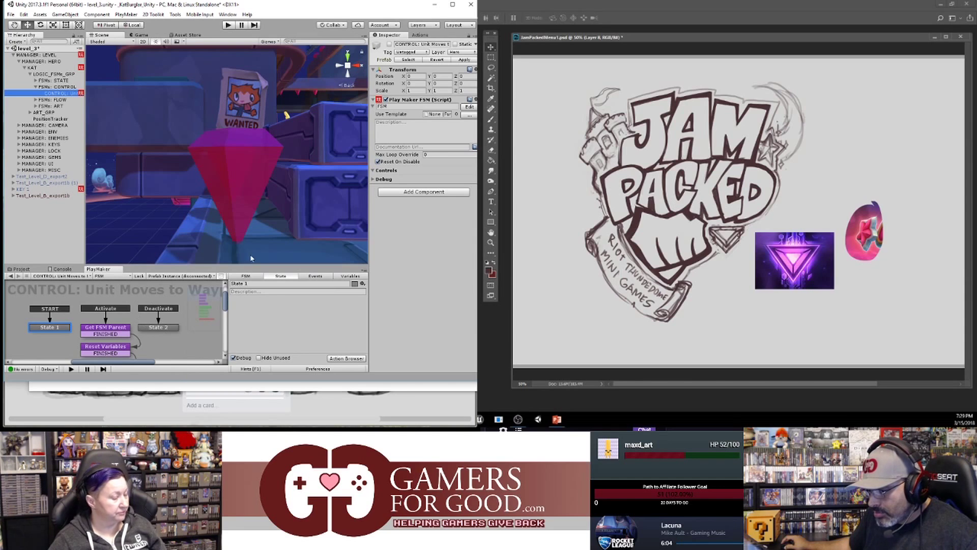
pyautogui.moveTo(167, 263); pyautogui.dragTo(170, 130)
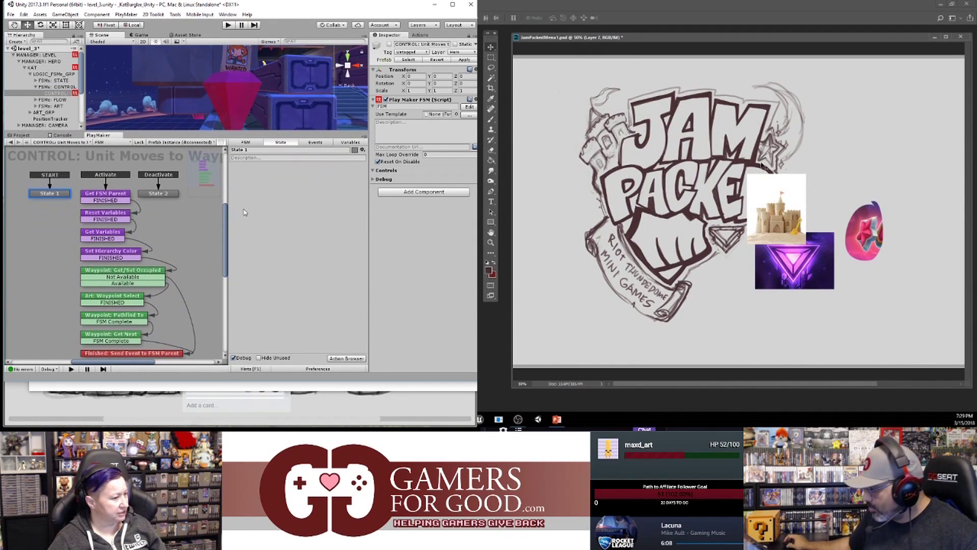
# - Move the sandcastle picture clear of the logo, above the triangle artwork, and cut off its blank upper strip
pyautogui.moveTo(780, 191); pyautogui.dragTo(824, 169)
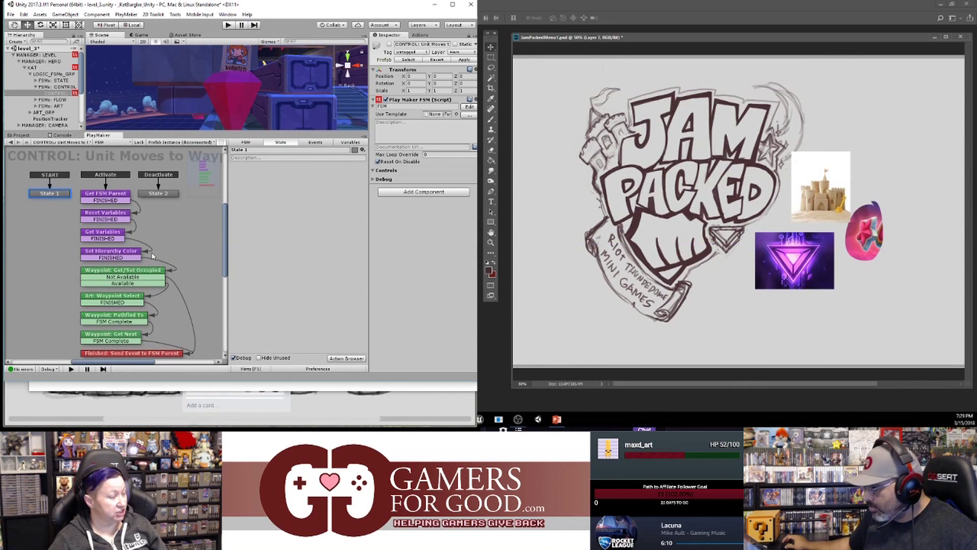
pyautogui.click(491, 58)
pyautogui.moveTo(771, 133); pyautogui.dragTo(881, 166)
pyautogui.press('Delete')
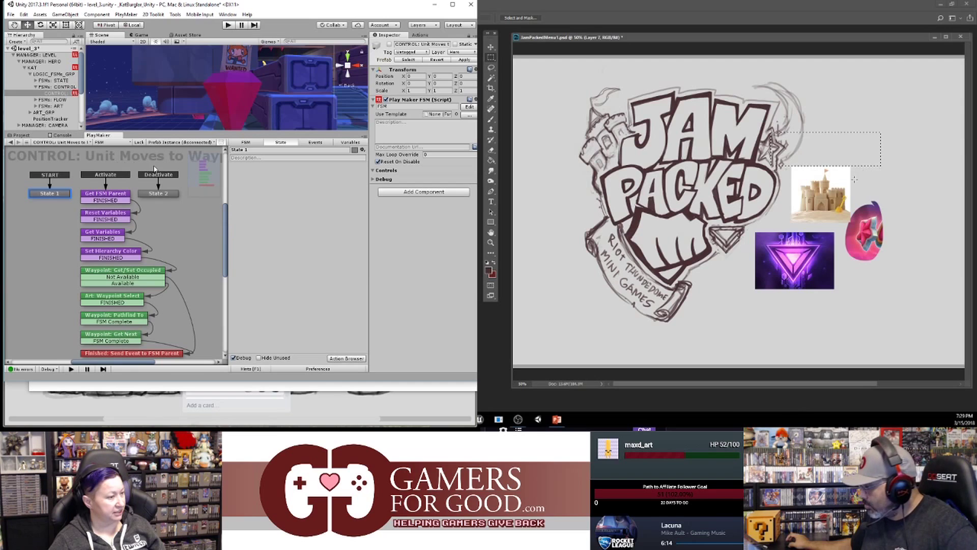
pyautogui.hotkey('ctrl', 'd')
# - Raise the sandcastle picture's saturation to +34 with Hue/Saturation and shift it slightly closer to the star and triangle artwork
pyautogui.hotkey('ctrl', 'u')
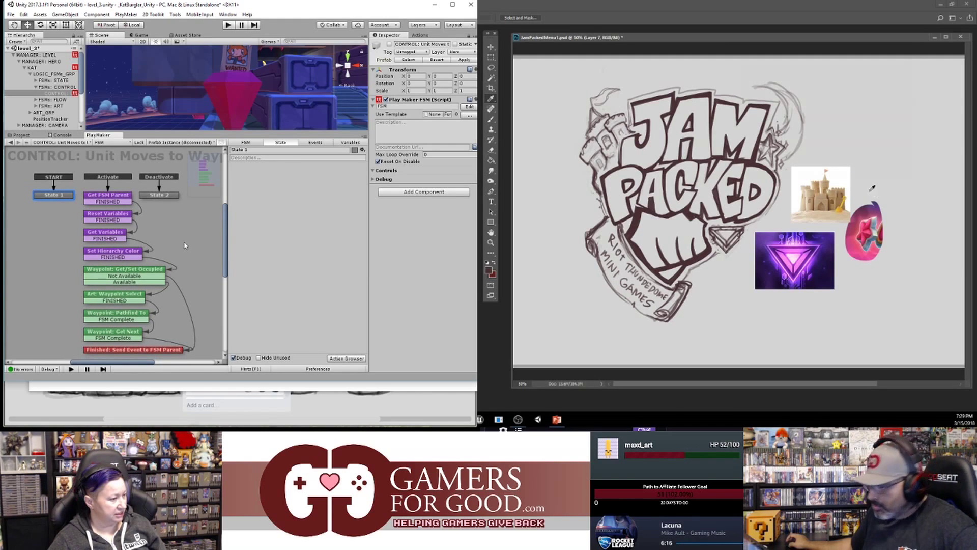
pyautogui.moveTo(811, 124); pyautogui.dragTo(821, 128)
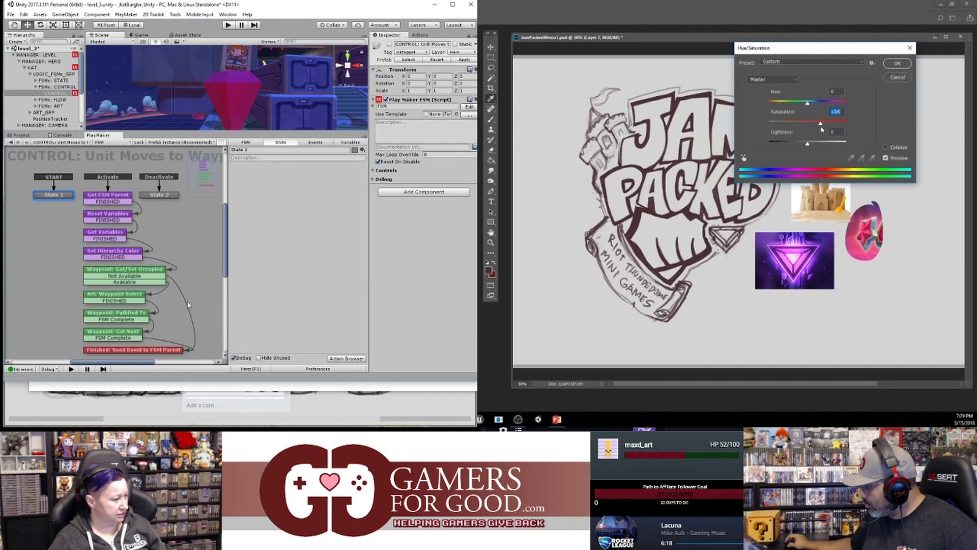
pyautogui.click(894, 63)
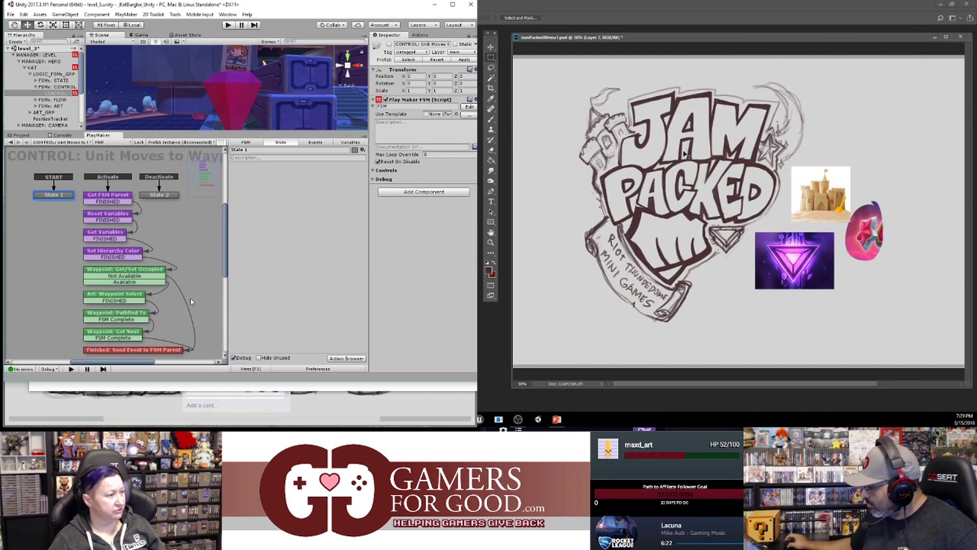
pyautogui.click(490, 47)
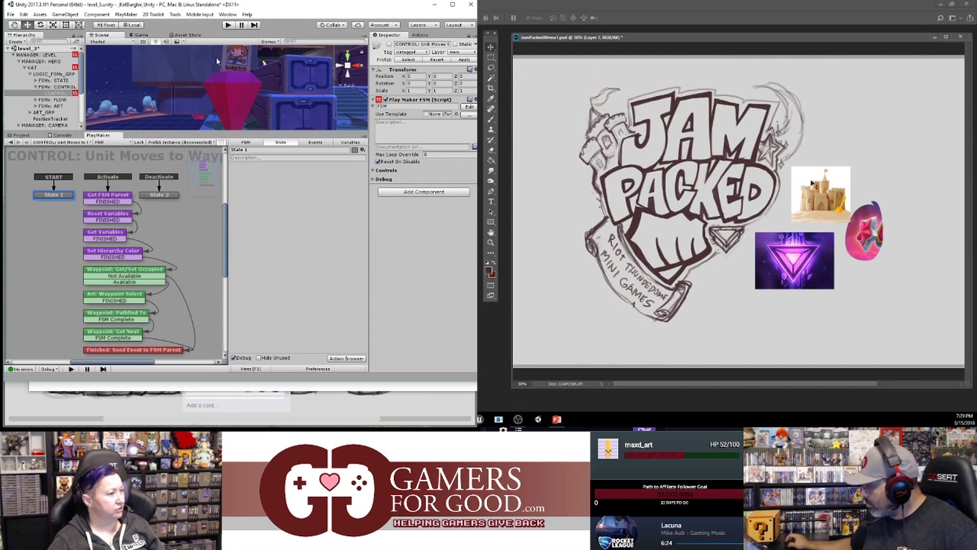
pyautogui.moveTo(830, 192); pyautogui.dragTo(832, 198)
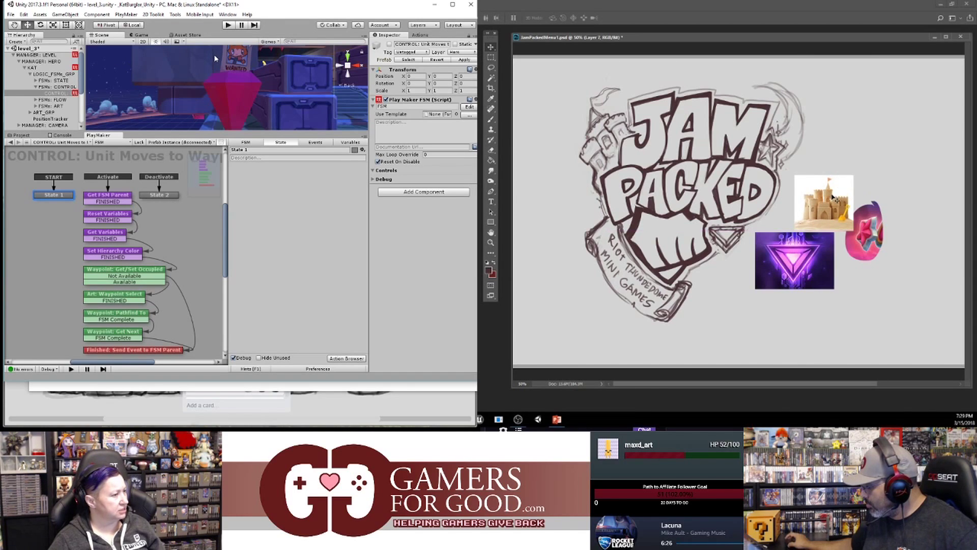
# - Zoom the logo document to 66.67% with the Brush tool ready, and activate the CONTROL: Unit Moves to Waypoint object in Unity
pyautogui.press('b')
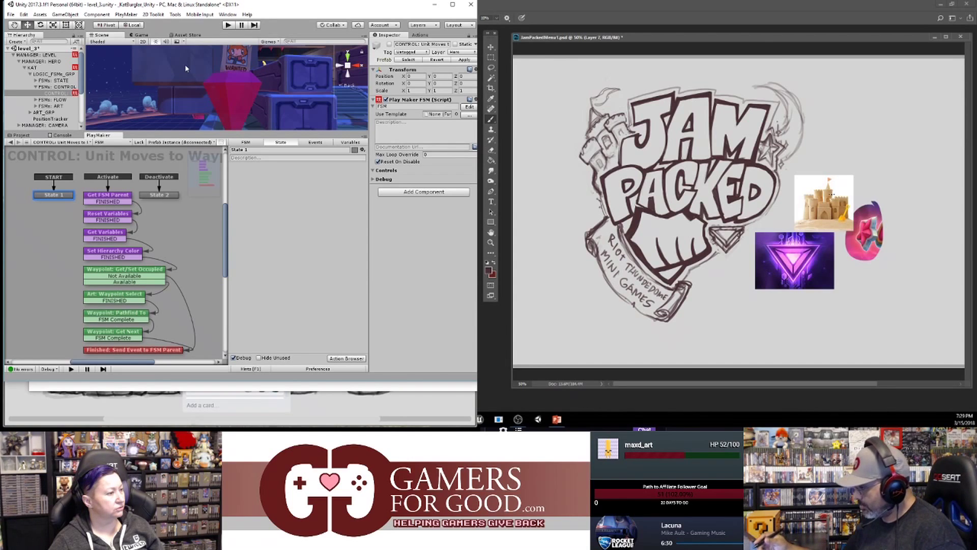
pyautogui.moveTo(755, 41); pyautogui.dragTo(759, 38)
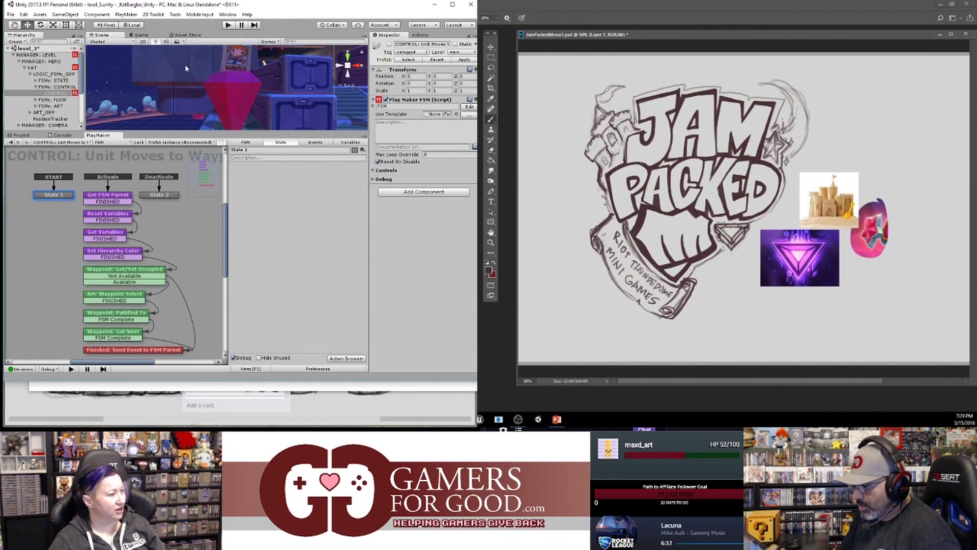
pyautogui.hotkey('ctrl', '+')
pyautogui.click(389, 45)
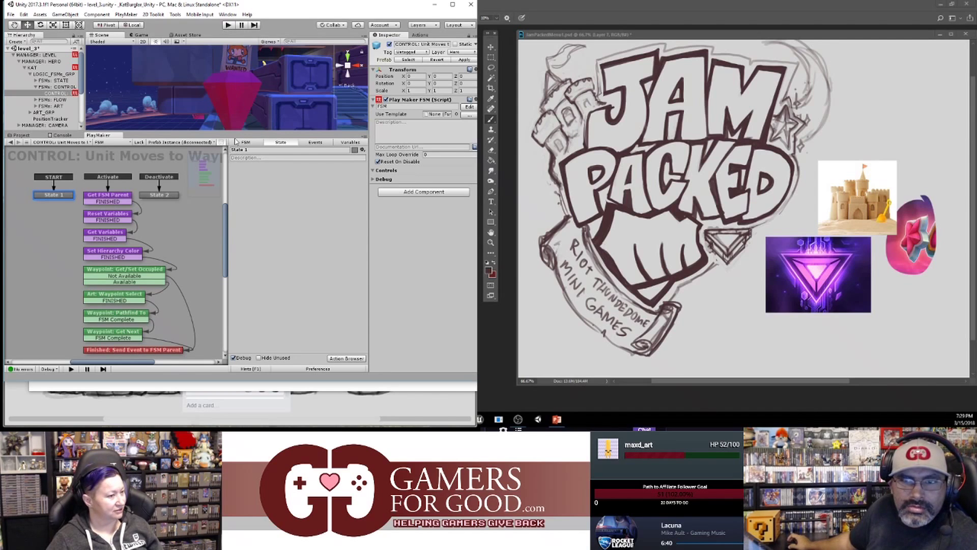
# - Enlarge the Scene view, run the level in Play mode to check it, and stop the playback
pyautogui.moveTo(238, 128); pyautogui.dragTo(237, 284)
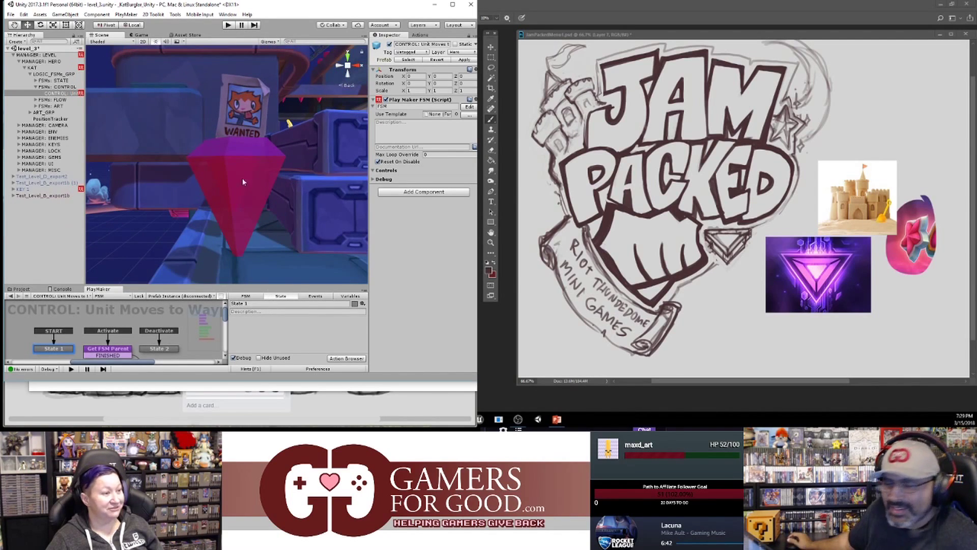
pyautogui.click(229, 25)
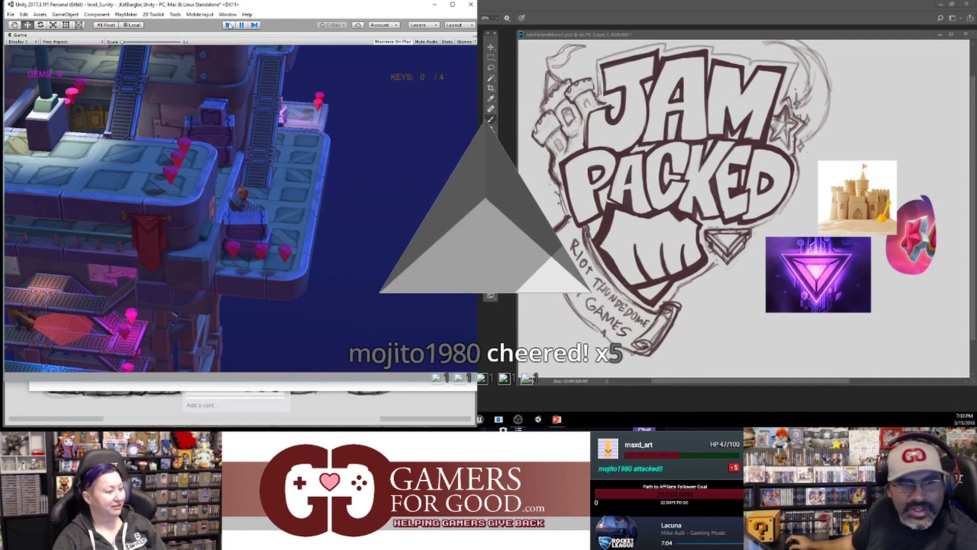
pyautogui.click(227, 25)
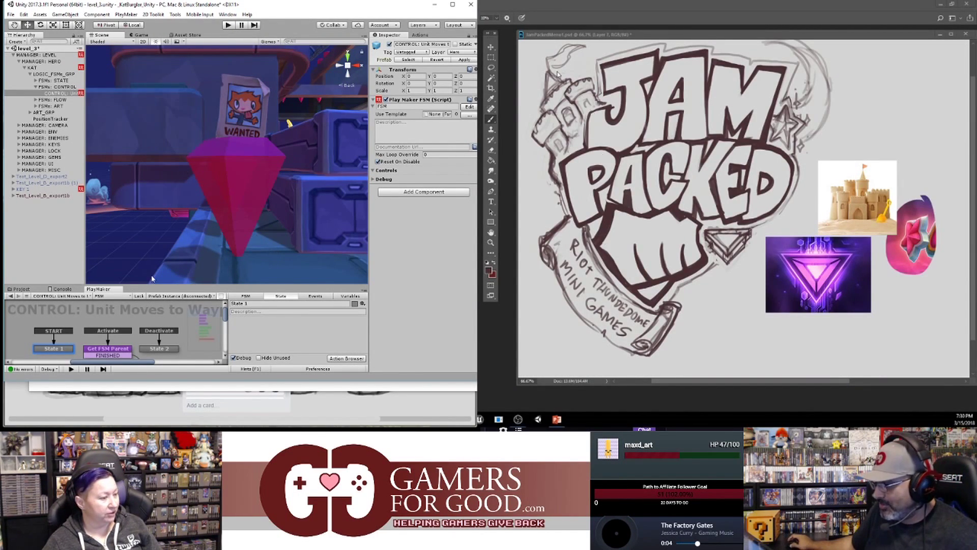
# - Give the PlayMaker graph more height by resizing its pane and the Unity window, and create a 341 × 256 pixel document in Photoshop
pyautogui.moveTo(153, 286); pyautogui.dragTo(168, 222)
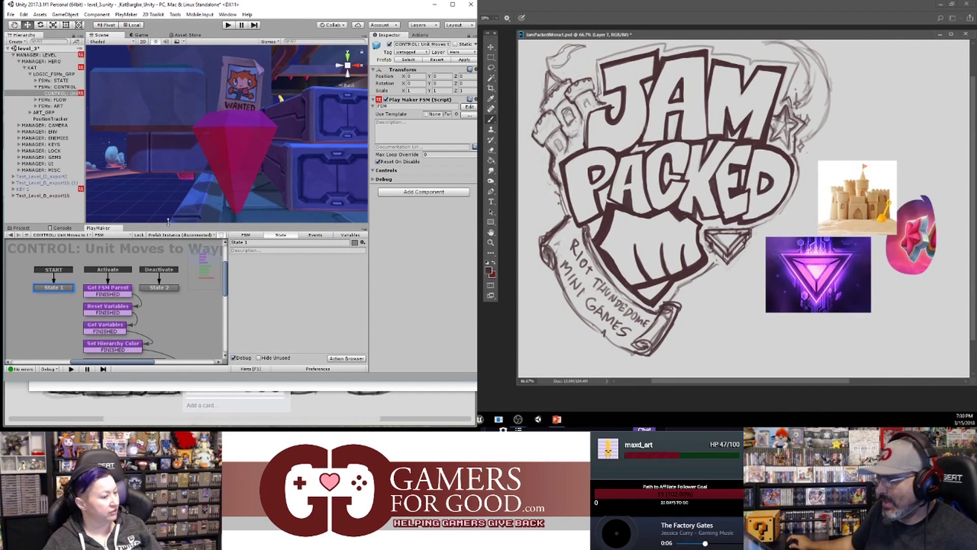
pyautogui.hotkey('ctrl', 'n')
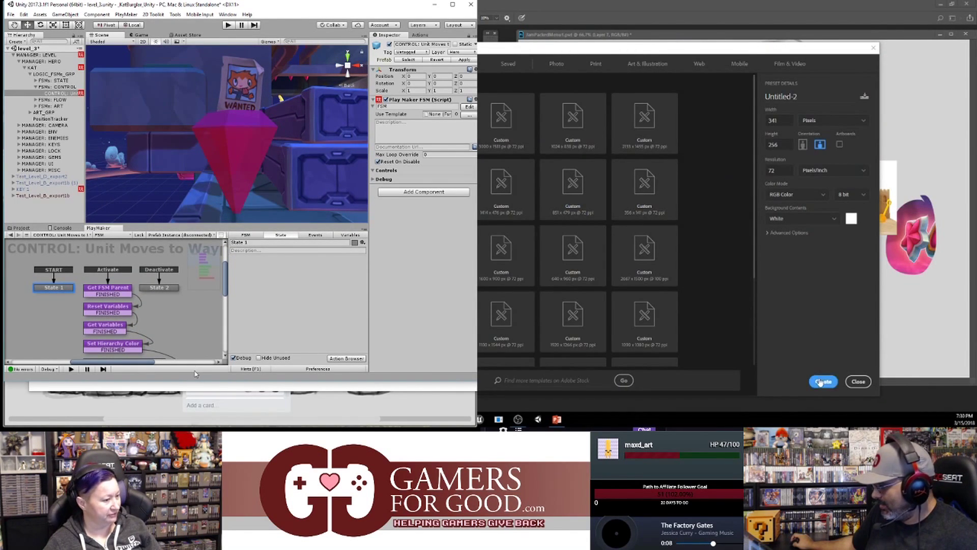
pyautogui.click(820, 381)
pyautogui.moveTo(195, 380); pyautogui.dragTo(200, 426)
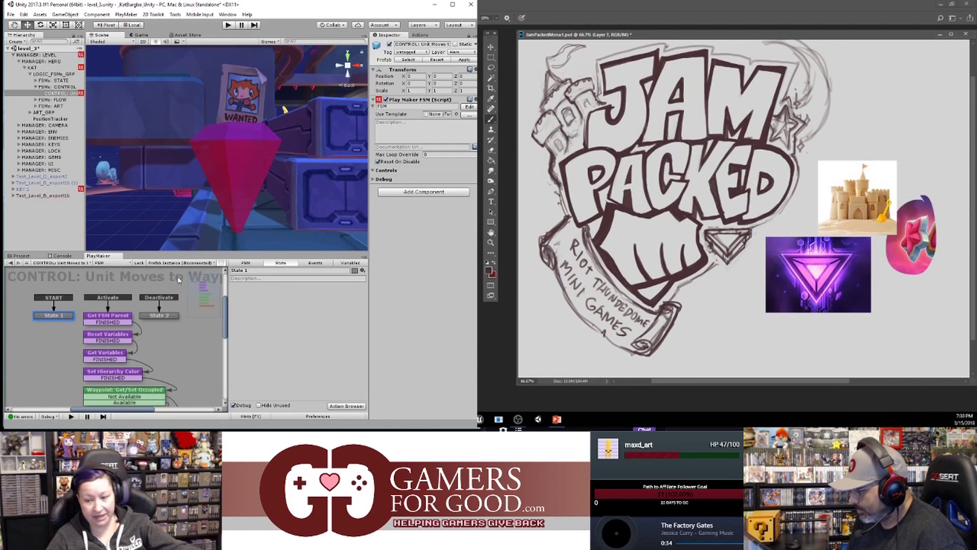
# - Sample the tan colour of the sandcastle picture and brush it over the logo's castle towers on a new layer in Multiply mode
pyautogui.keyDown('alt'); pyautogui.click(862, 232); pyautogui.keyUp('alt')
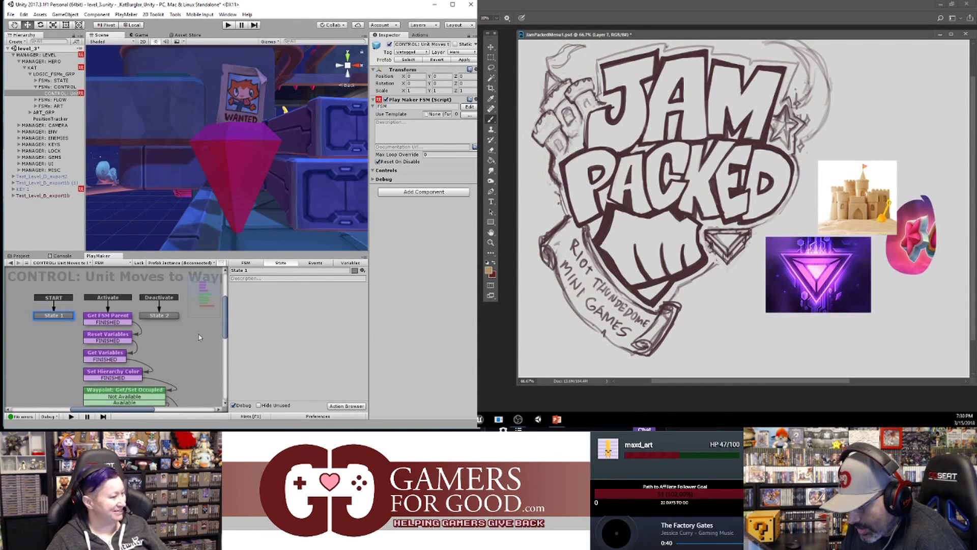
pyautogui.moveTo(578, 97); pyautogui.dragTo(575, 102)
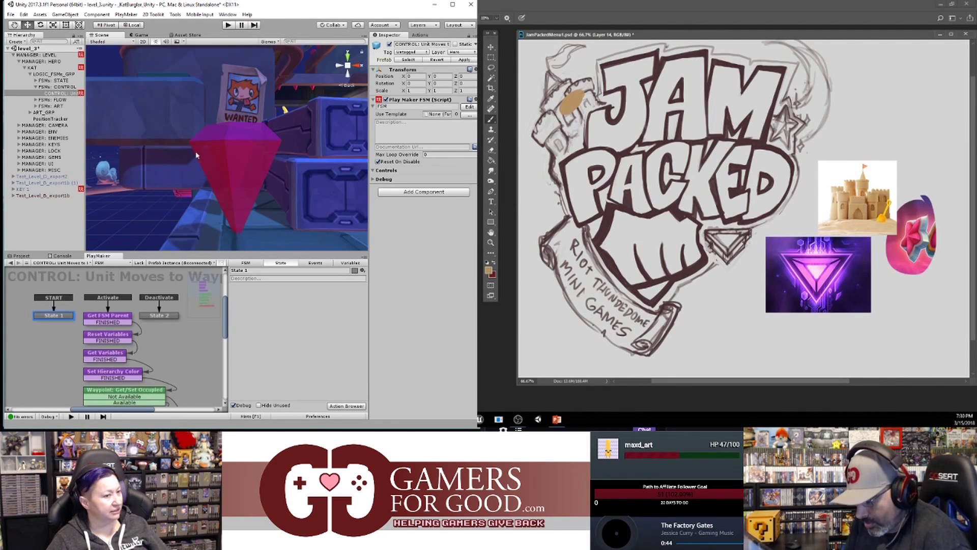
pyautogui.hotkey('alt', 'shift', 'm')
pyautogui.moveTo(579, 96)
pyautogui.mouseDown()
pyautogui.moveTo(564, 87)
pyautogui.moveTo(548, 109)
pyautogui.moveTo(550, 95)
pyautogui.mouseUp()
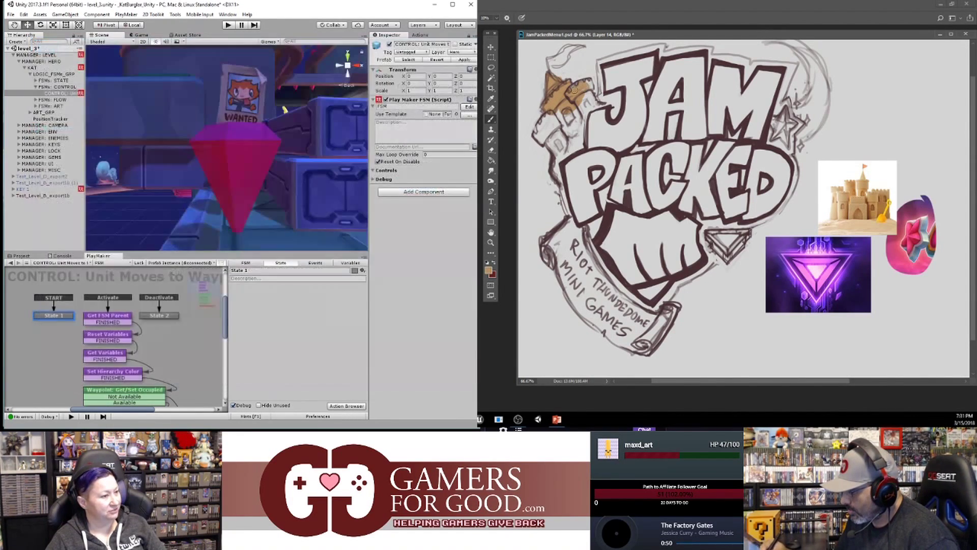
# - Widen the Unity Scene view to the surrounding platforms, and sample the triangle artwork's bright pink-purple as the Photoshop foreground colour
pyautogui.click(399, 297)
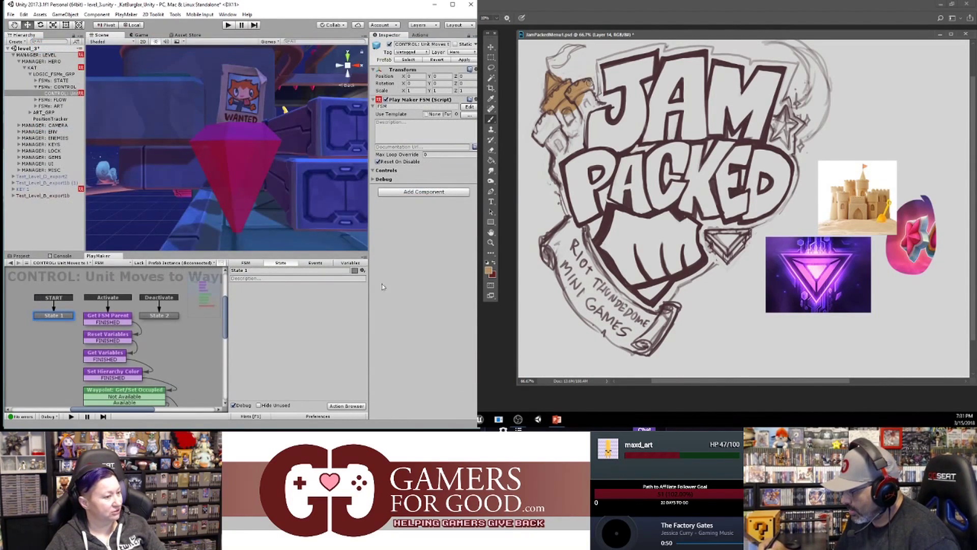
pyautogui.scroll(-10, 262, 198)
pyautogui.scroll(-2, 263, 197)
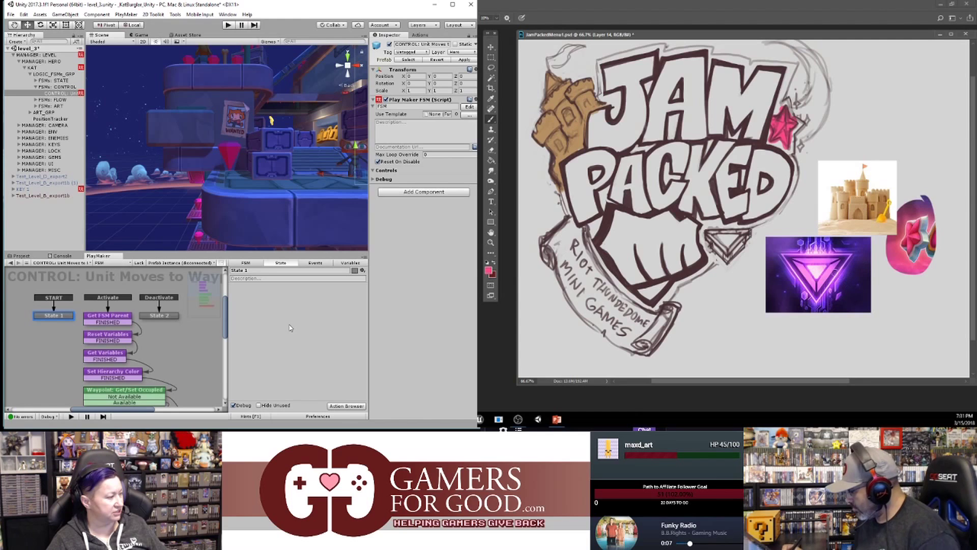
pyautogui.keyDown('alt'); pyautogui.click(822, 296); pyautogui.keyUp('alt')
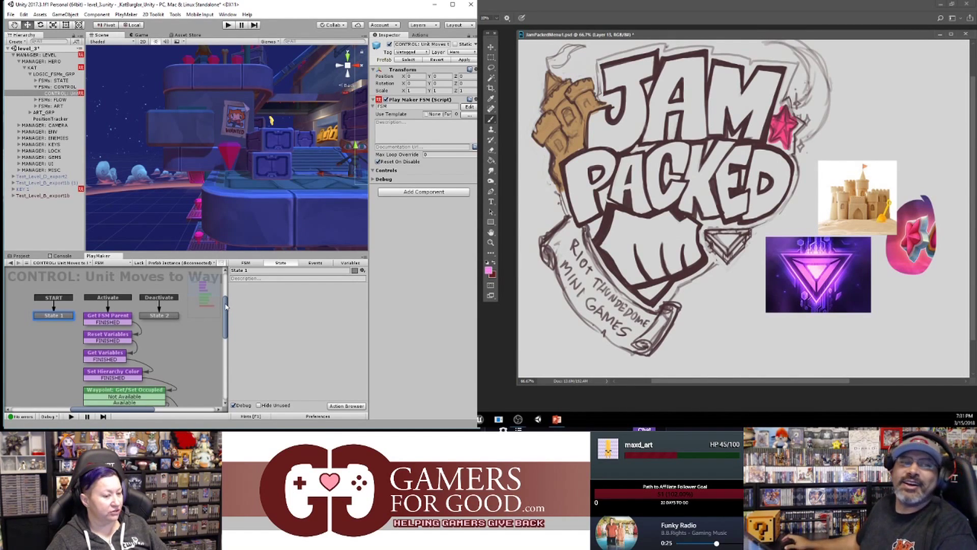
# - Review the lower states of the waypoint FSM, and list the parts of the CFX4 Magic Hit prefab in the project
pyautogui.moveTo(226, 306); pyautogui.dragTo(224, 330)
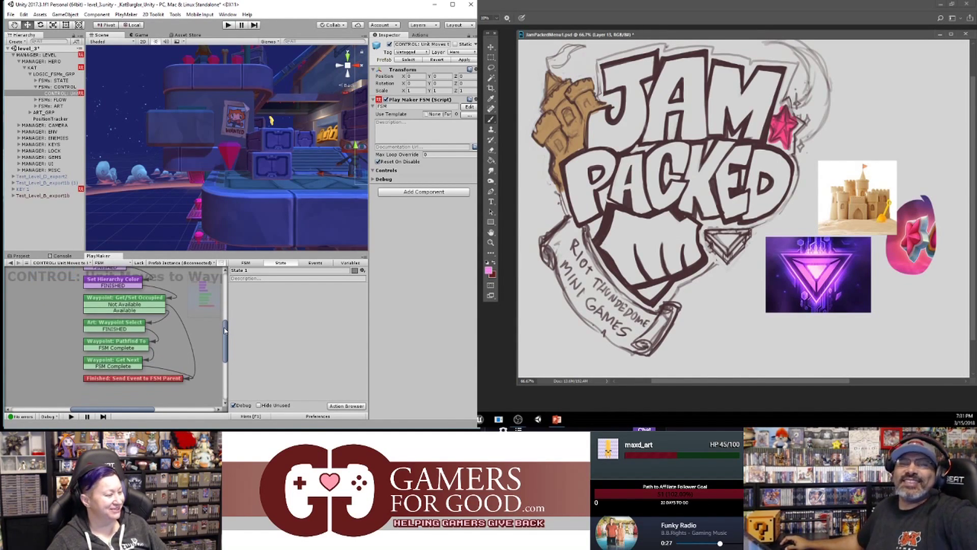
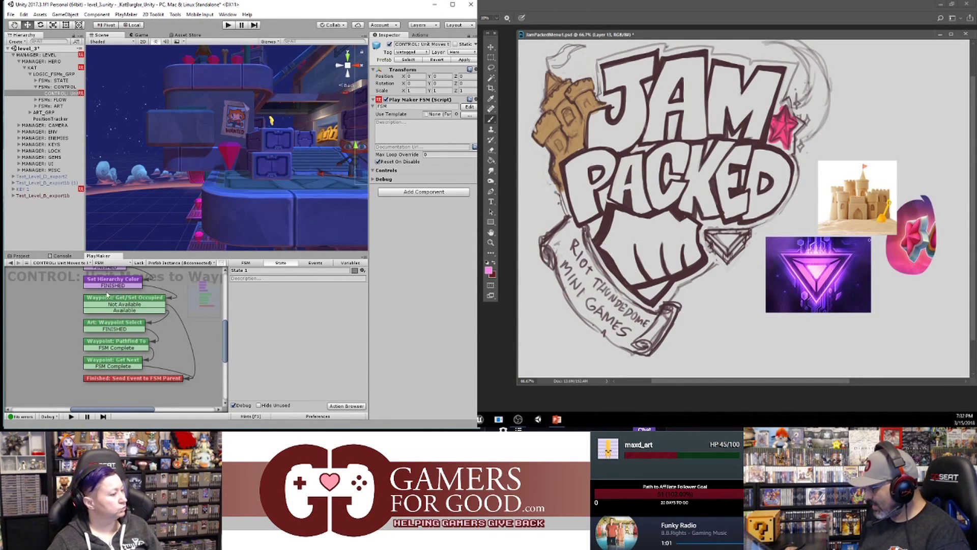
pyautogui.click(20, 256)
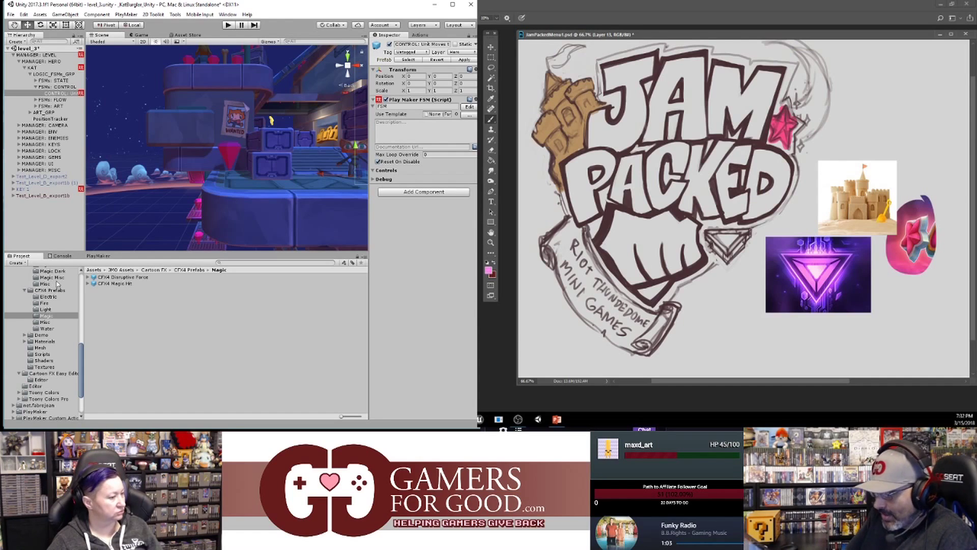
pyautogui.click(88, 284)
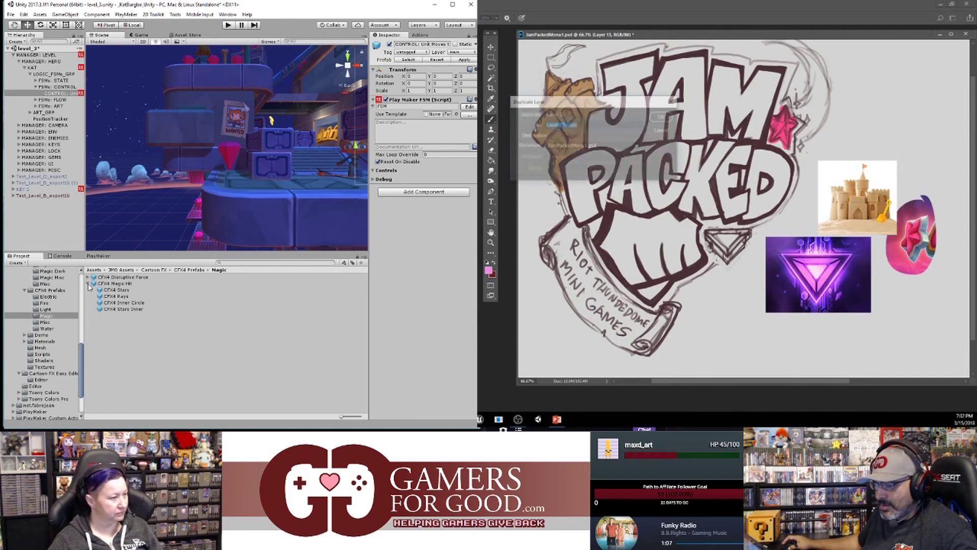
# - Duplicate the purple triangle artwork's layer and move the copy to the lower right, below the star artwork
pyautogui.press('Return')
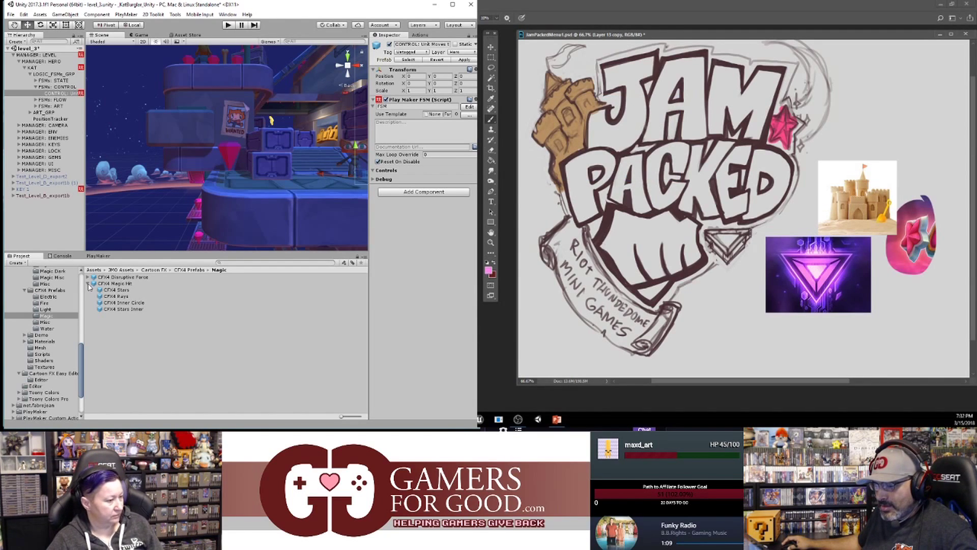
pyautogui.press('v')
pyautogui.moveTo(826, 267); pyautogui.dragTo(894, 277)
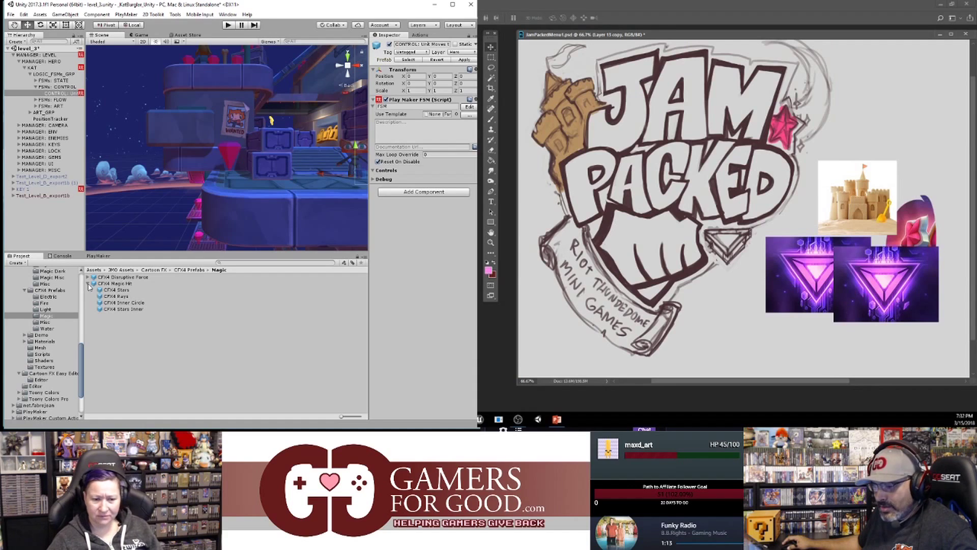
# - Move the original triangle artwork over the logo's small triangular gem and scale it down to match the gem
pyautogui.moveTo(788, 291); pyautogui.dragTo(715, 263)
pyautogui.hotkey('ctrl', 't')
pyautogui.moveTo(796, 284); pyautogui.dragTo(774, 280)
pyautogui.press('Return')
# - Erase the dark background around the scaled triangle on the logo's gem, and bring up the waypoint FSM graph in PlayMaker
pyautogui.press('e')
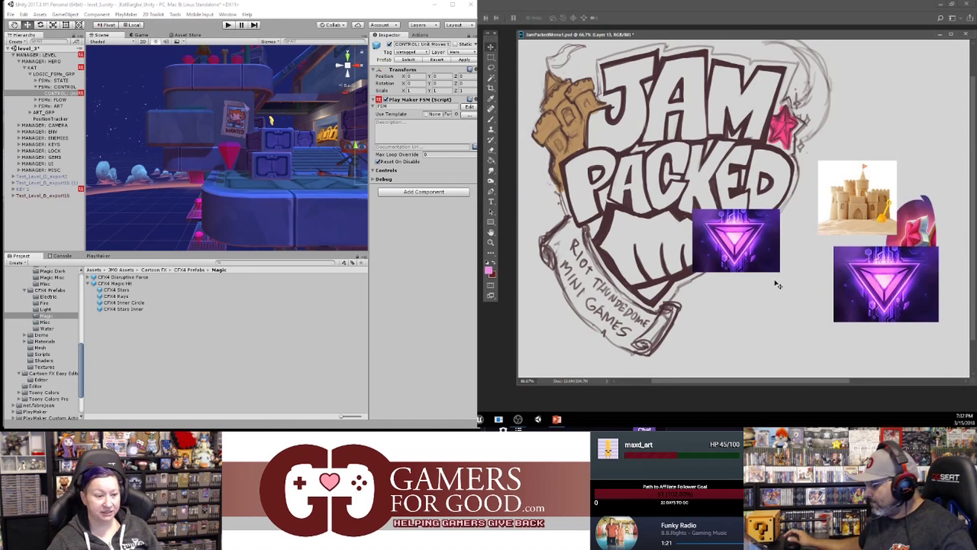
pyautogui.moveTo(776, 233)
pyautogui.mouseDown()
pyautogui.moveTo(736, 281)
pyautogui.moveTo(774, 224)
pyautogui.moveTo(734, 279)
pyautogui.moveTo(771, 257)
pyautogui.moveTo(784, 231)
pyautogui.moveTo(759, 264)
pyautogui.moveTo(781, 218)
pyautogui.moveTo(695, 215)
pyautogui.mouseUp()
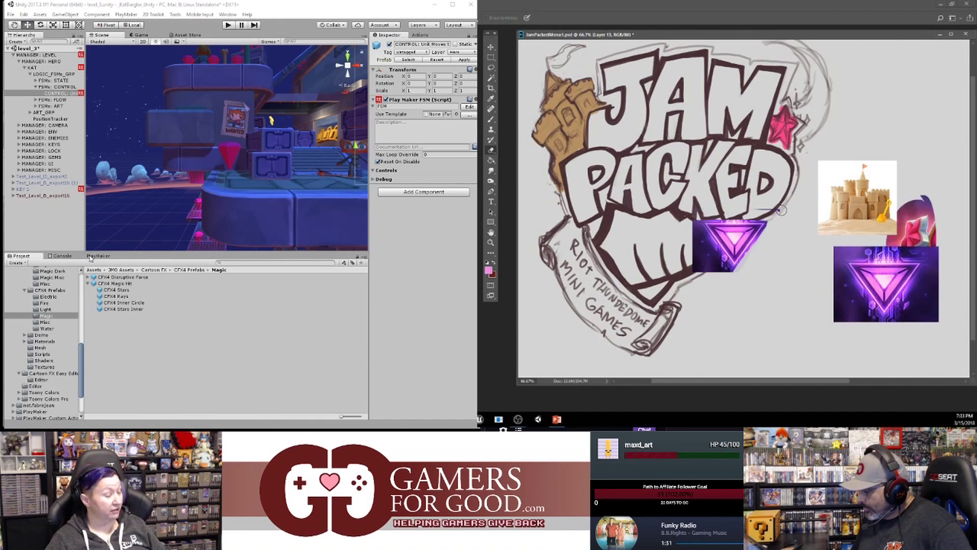
pyautogui.click(91, 256)
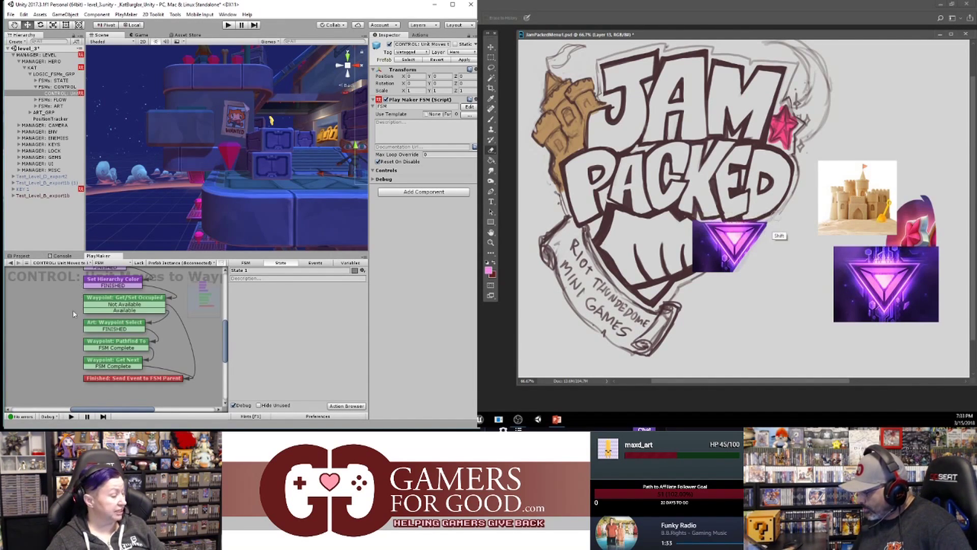
pyautogui.scroll(1, 30, 338)
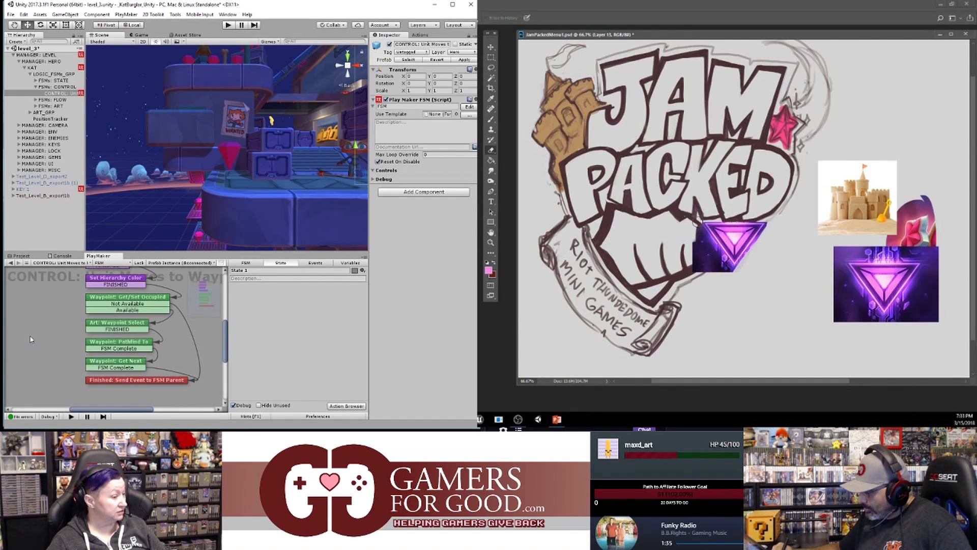
pyautogui.scroll(-5, 31, 338)
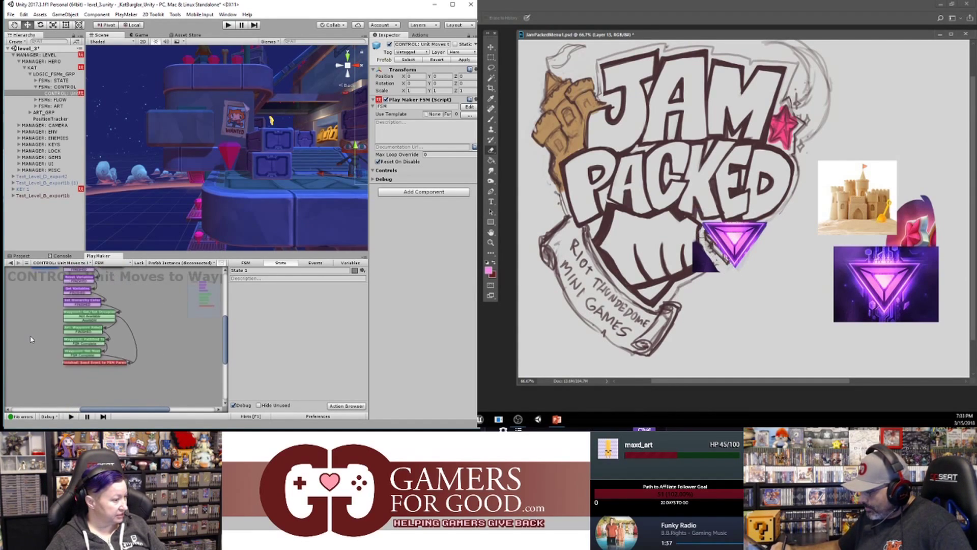
pyautogui.scroll(-1, 31, 339)
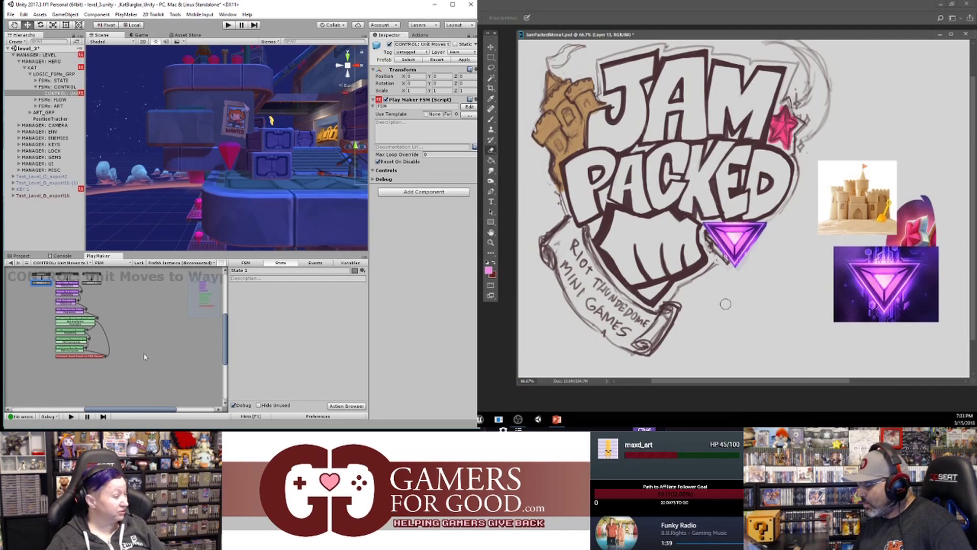
# - Nudge the cut-out purple gem closer to the logo's fist, and frame the whole waypoint FSM graph in Unity
pyautogui.scroll(2, 127, 367)
pyautogui.click(135, 318)
pyautogui.moveTo(143, 312); pyautogui.dragTo(155, 338, button='middle')
pyautogui.click(490, 47)
pyautogui.scroll(1, 155, 329)
pyautogui.moveTo(742, 246); pyautogui.dragTo(735, 248)
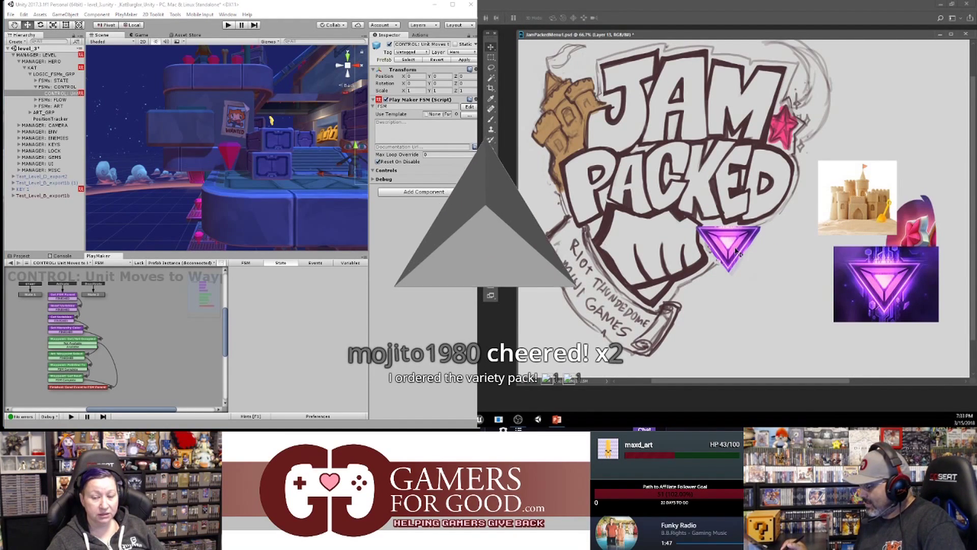
# - Trim the cut-out gem's outer edges with the eraser, and sample a dark purple from the large triangle artwork for the brush
pyautogui.press('b')
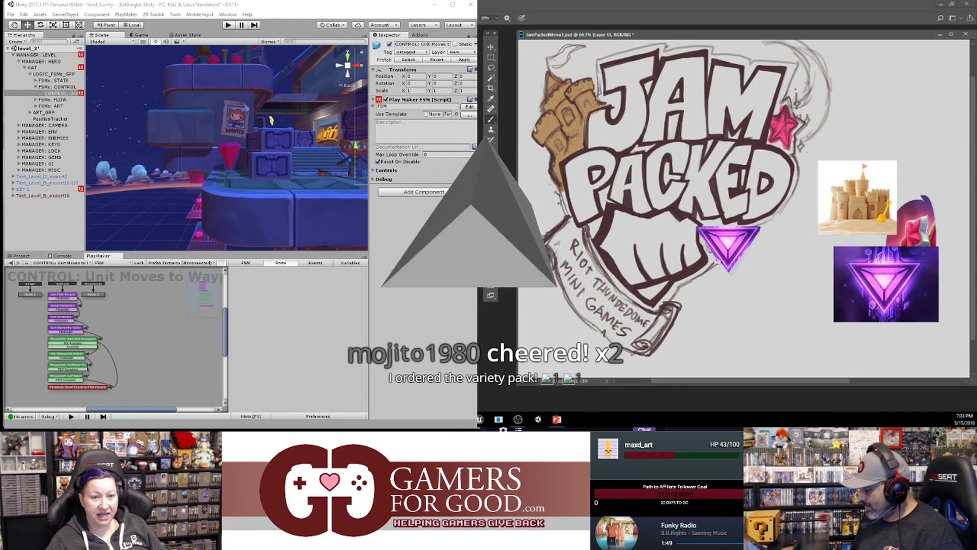
pyautogui.press('e')
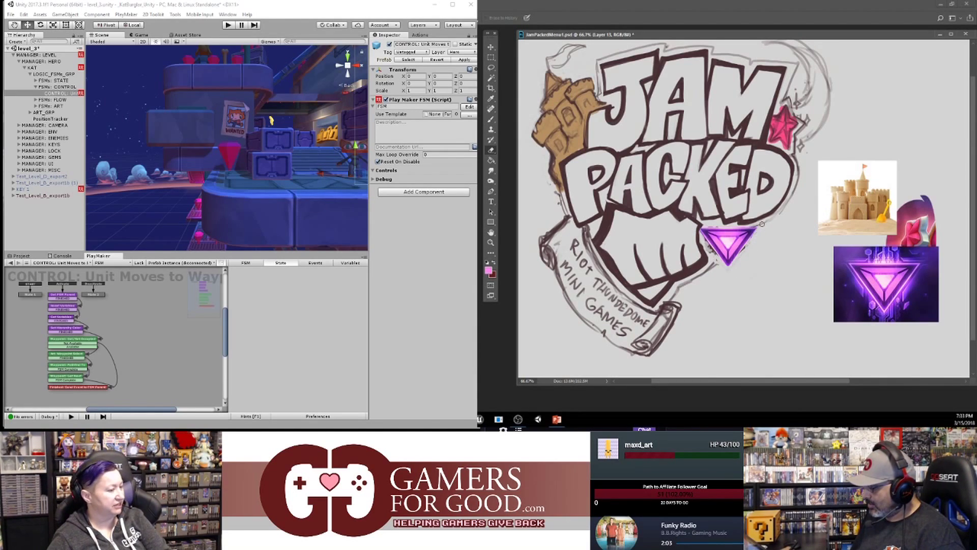
pyautogui.press('b')
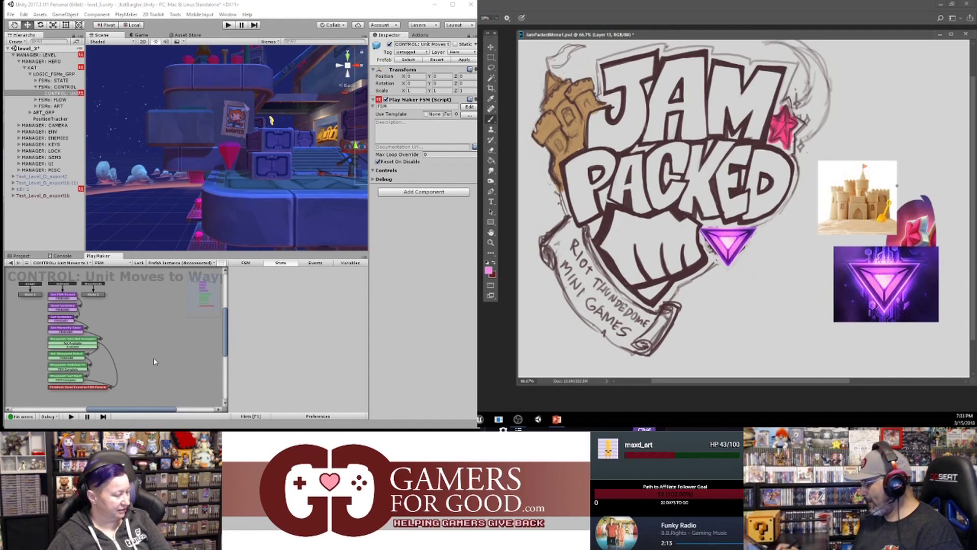
pyautogui.scroll(2, 155, 361)
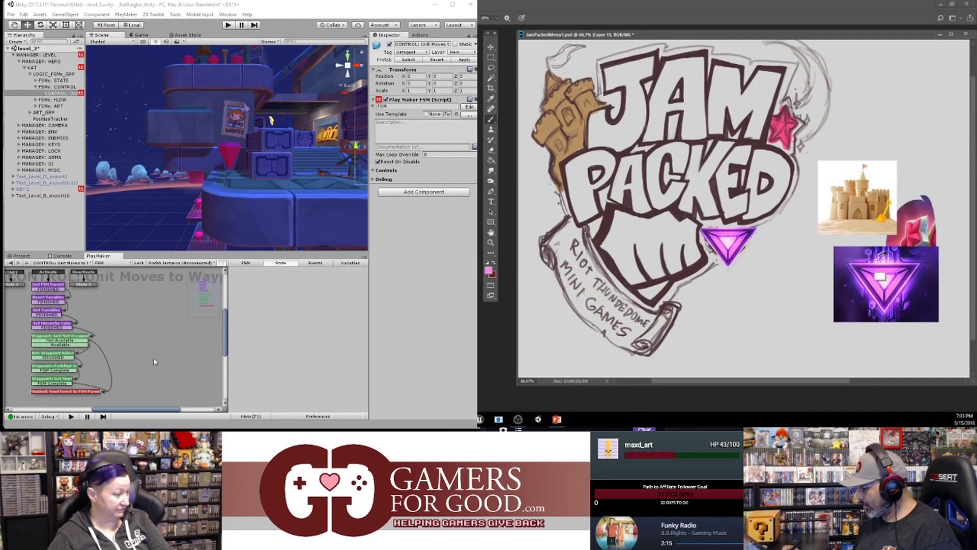
pyautogui.keyDown('alt'); pyautogui.click(866, 253); pyautogui.keyUp('alt')
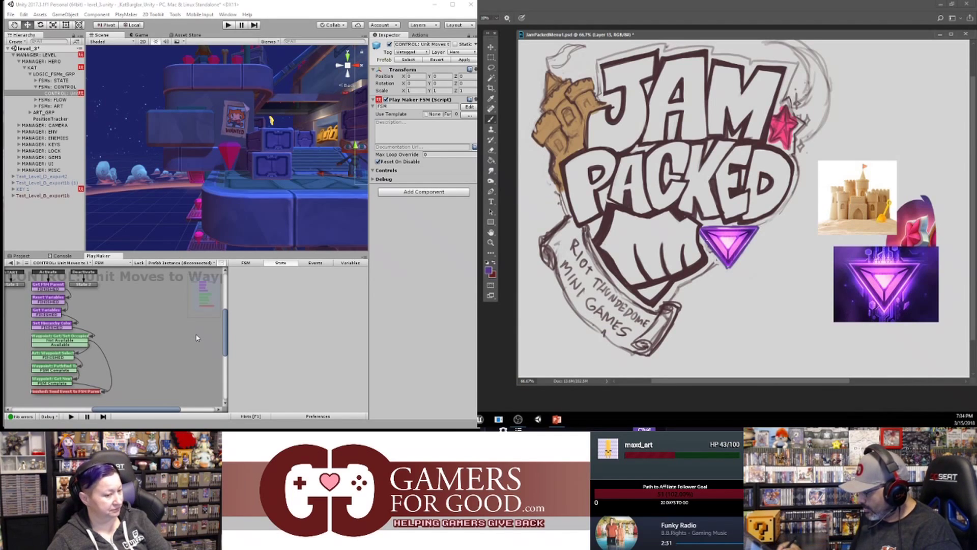
# - Sample the logo gem's pale centre and then its dark purple facet as brush colours for retouching the gem
pyautogui.keyDown('alt'); pyautogui.click(729, 242); pyautogui.keyUp('alt')
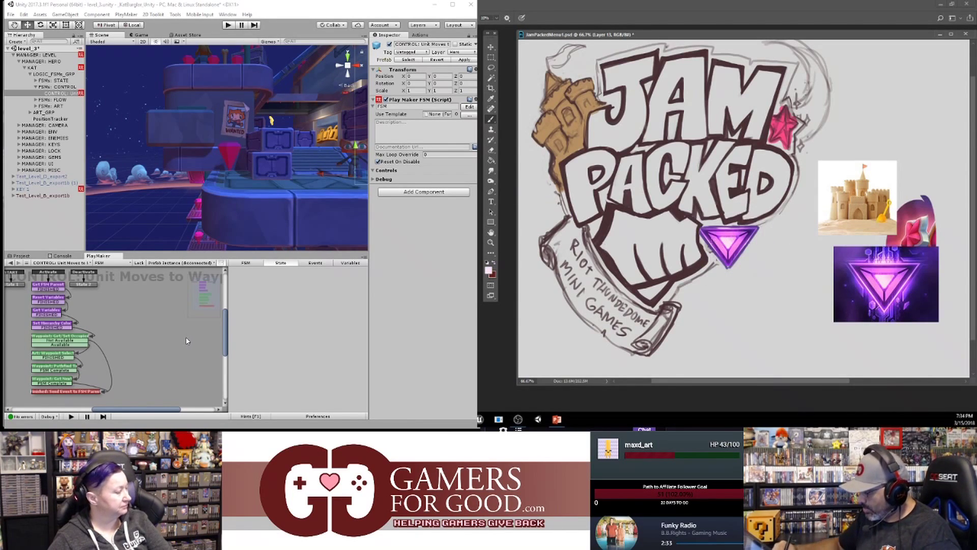
pyautogui.scroll(2, 191, 337)
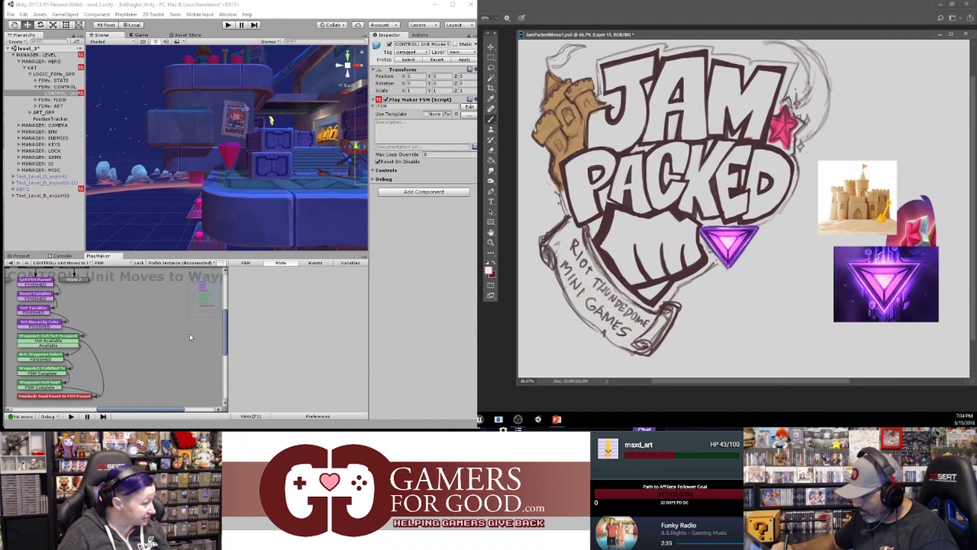
pyautogui.scroll(1, 166, 349)
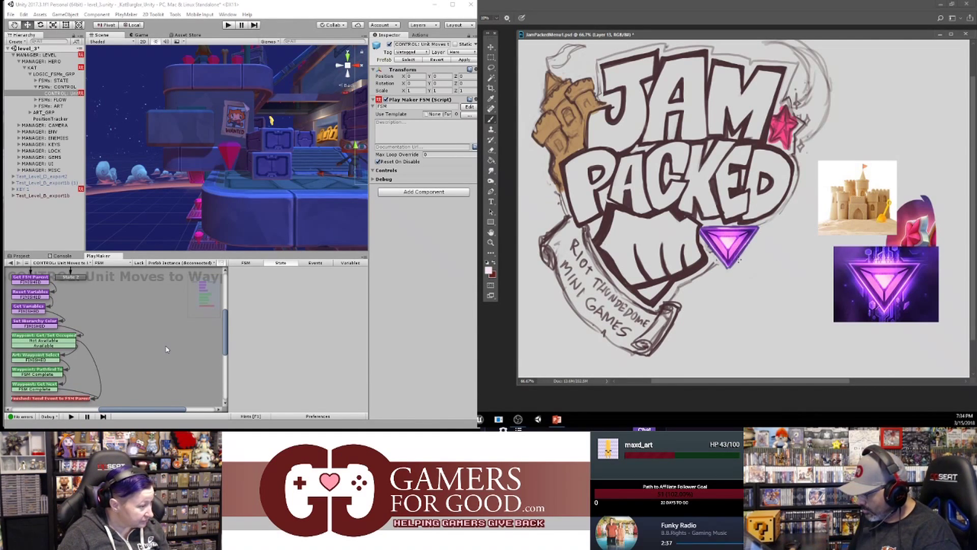
pyautogui.moveTo(166, 349); pyautogui.dragTo(184, 329, button='middle')
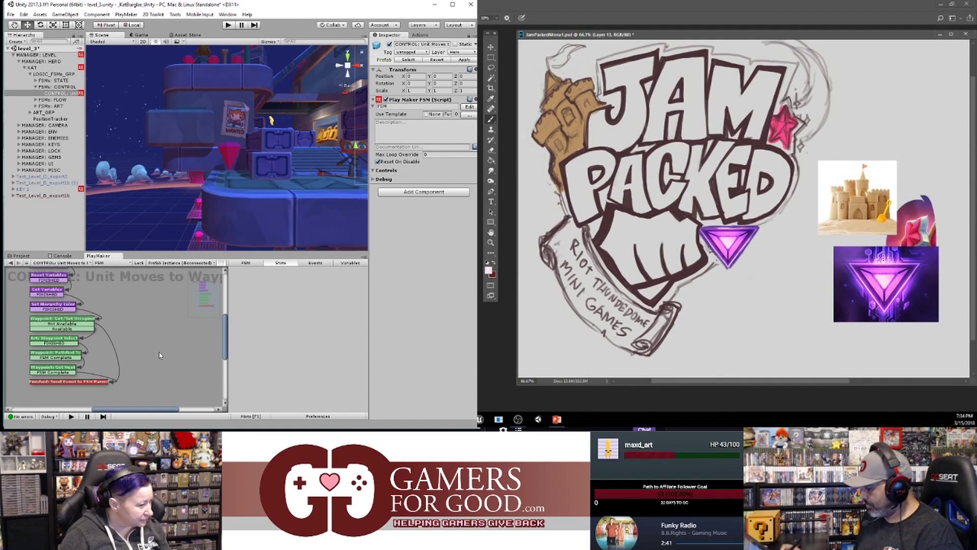
pyautogui.keyDown('alt'); pyautogui.click(748, 244); pyautogui.keyUp('alt')
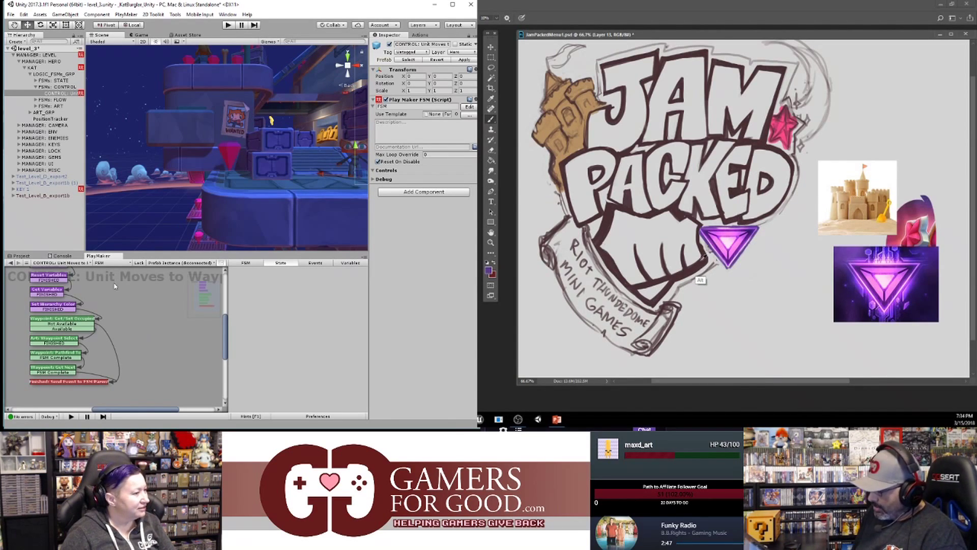
# - Expand MANAGER: GEMS in the Unity scene hierarchy and open the FSM of GEM (16)
pyautogui.click(19, 157)
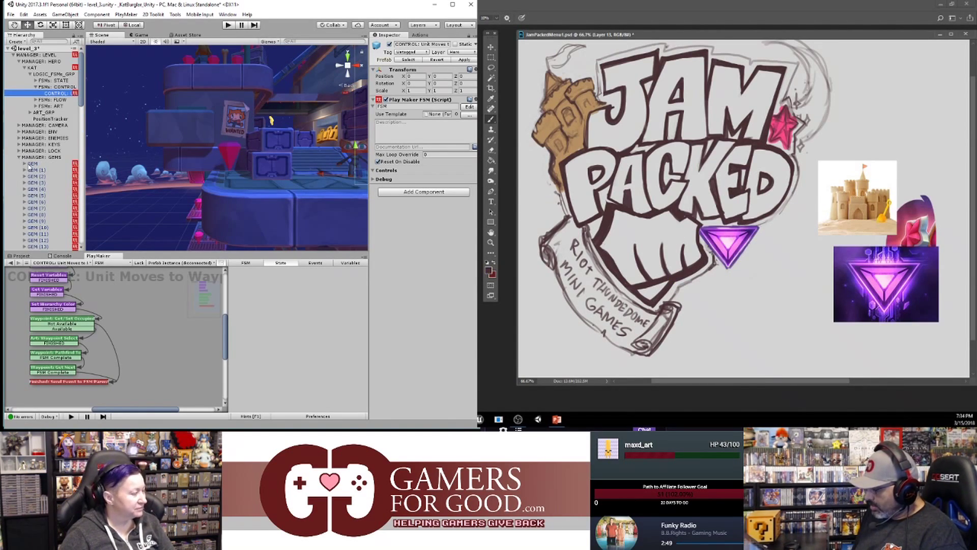
pyautogui.scroll(-3, 46, 202)
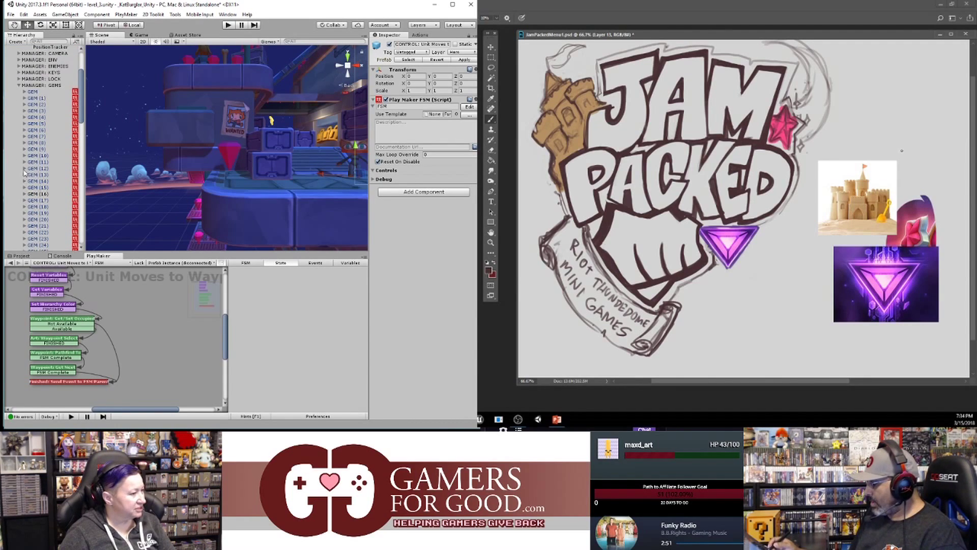
pyautogui.click(32, 195)
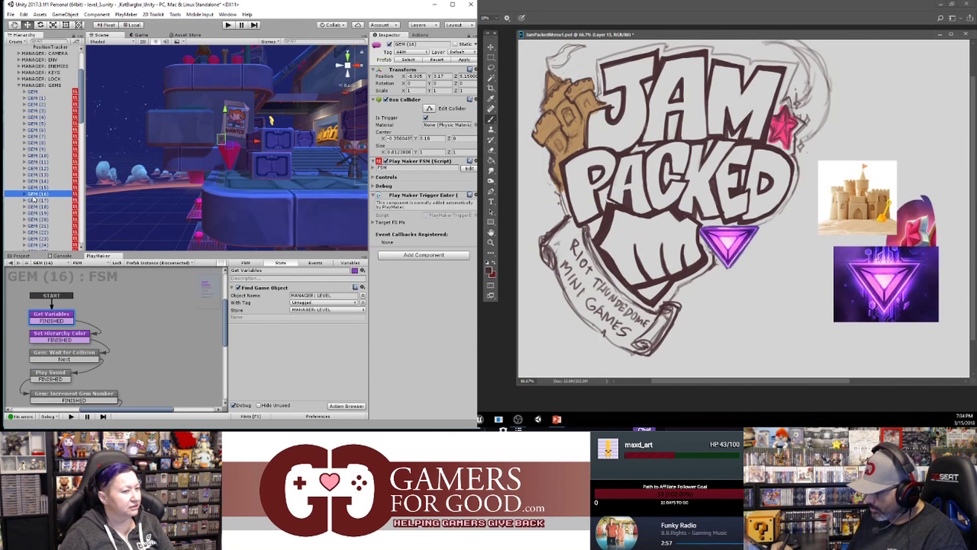
# - Sample a light tan near the base of the logo's castle and paint the body of the scroll banner with it
pyautogui.keyDown('alt'); pyautogui.click(574, 160); pyautogui.keyUp('alt')
pyautogui.scroll(-5, 34, 199)
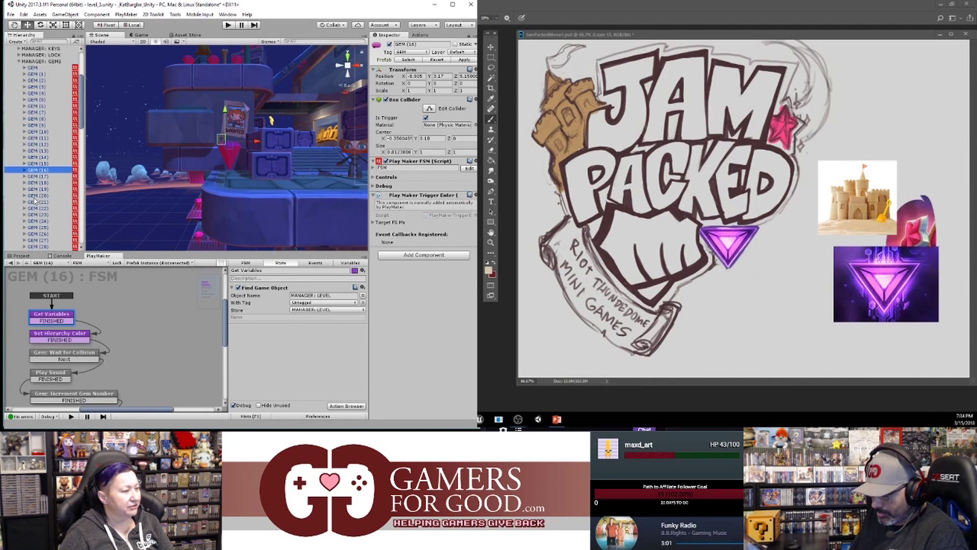
pyautogui.scroll(-3, 34, 200)
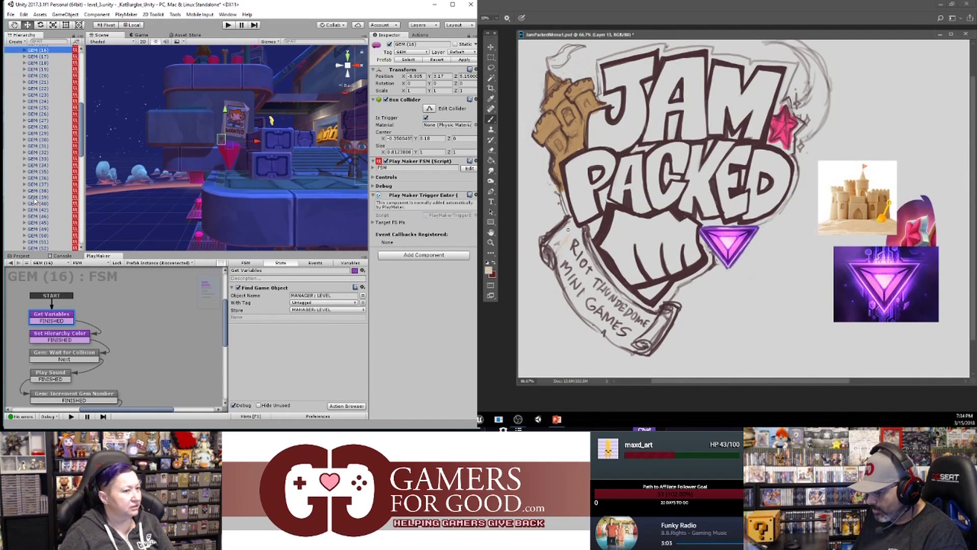
pyautogui.scroll(6, 34, 200)
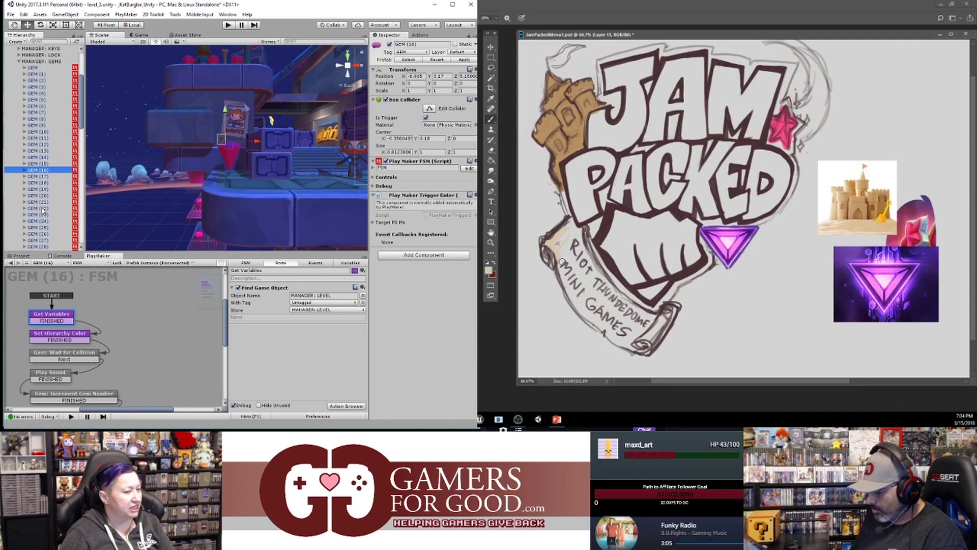
pyautogui.moveTo(575, 267)
pyautogui.mouseDown()
pyautogui.moveTo(564, 259)
pyautogui.moveTo(585, 230)
pyautogui.moveTo(572, 222)
pyautogui.moveTo(570, 244)
pyautogui.moveTo(572, 235)
pyautogui.moveTo(620, 303)
pyautogui.moveTo(653, 308)
pyautogui.mouseUp()
# - Reselect GEM (16) and orbit the level around it, and darken the logo's background to mid grey with Hue/Saturation
pyautogui.click(186, 188)
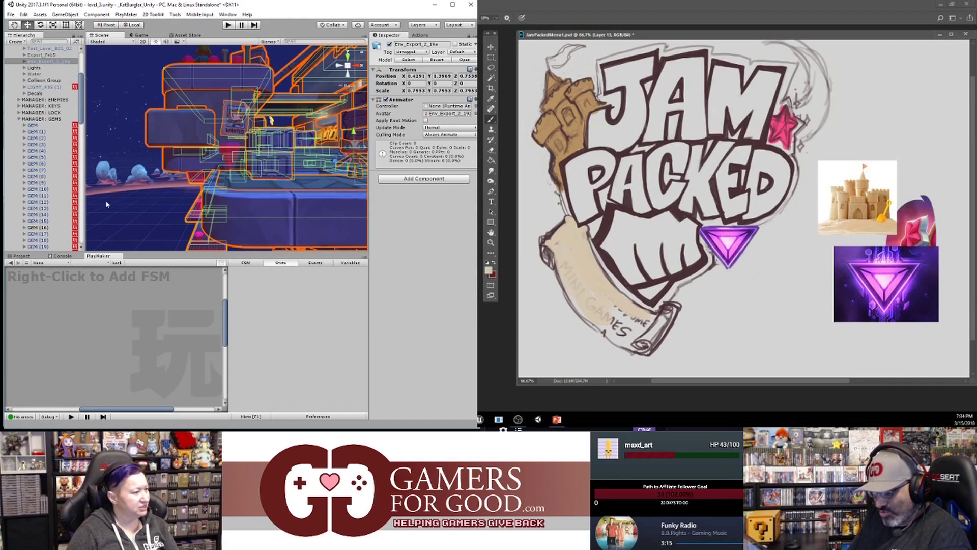
pyautogui.click(30, 228)
pyautogui.keyDown('alt'); pyautogui.moveTo(122, 154); pyautogui.dragTo(155, 200); pyautogui.keyUp('alt')
pyautogui.hotkey('ctrl', 'u')
pyautogui.moveTo(808, 145); pyautogui.dragTo(794, 148)
pyautogui.keyDown('alt'); pyautogui.moveTo(201, 178); pyautogui.dragTo(239, 186); pyautogui.keyUp('alt')
pyautogui.click(889, 59)
pyautogui.moveTo(239, 186); pyautogui.dragTo(145, 189, button='middle')
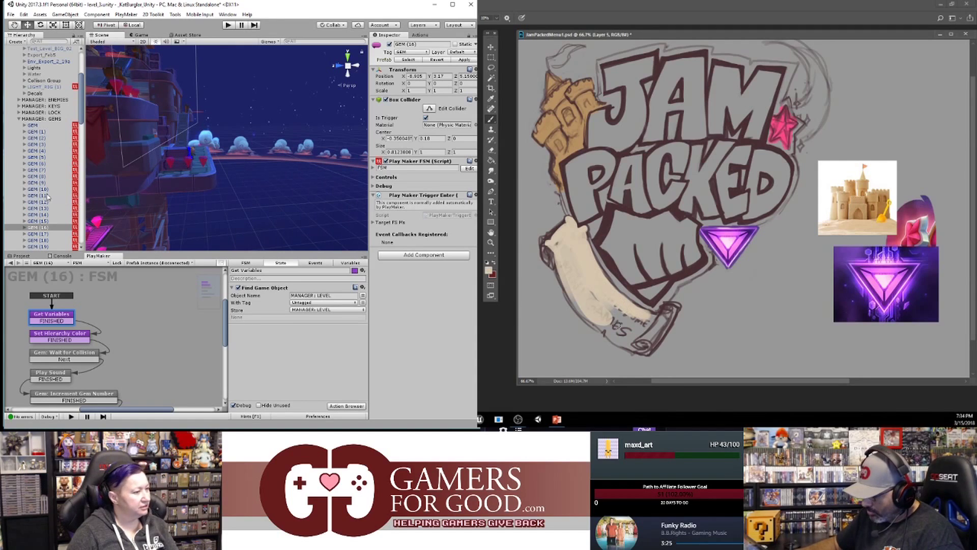
# - Select GEM (13) and bring it into close view in Unity, and set the Photoshop brush colour to tan, RGB 219, 192, 152
pyautogui.click(45, 209)
pyautogui.moveTo(557, 250)
pyautogui.mouseDown()
pyautogui.moveTo(561, 279)
pyautogui.moveTo(622, 330)
pyautogui.mouseUp()
pyautogui.moveTo(239, 201)
pyautogui.keyDown('alt'); pyautogui.mouseDown()
pyautogui.moveTo(146, 213)
pyautogui.moveTo(219, 208)
pyautogui.moveTo(203, 185)
pyautogui.mouseUp(); pyautogui.keyUp('alt')
pyautogui.click(489, 269)
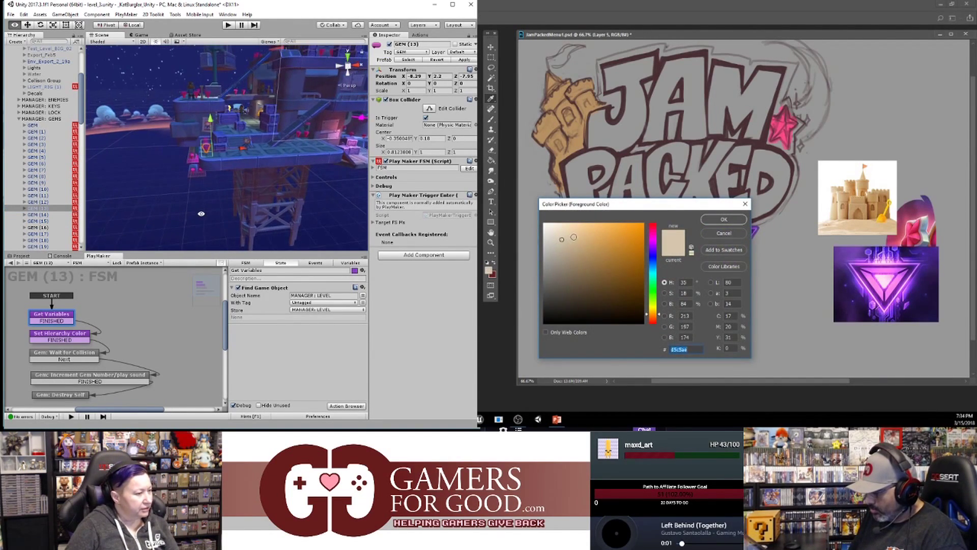
pyautogui.scroll(10, 203, 186)
pyautogui.click(711, 220)
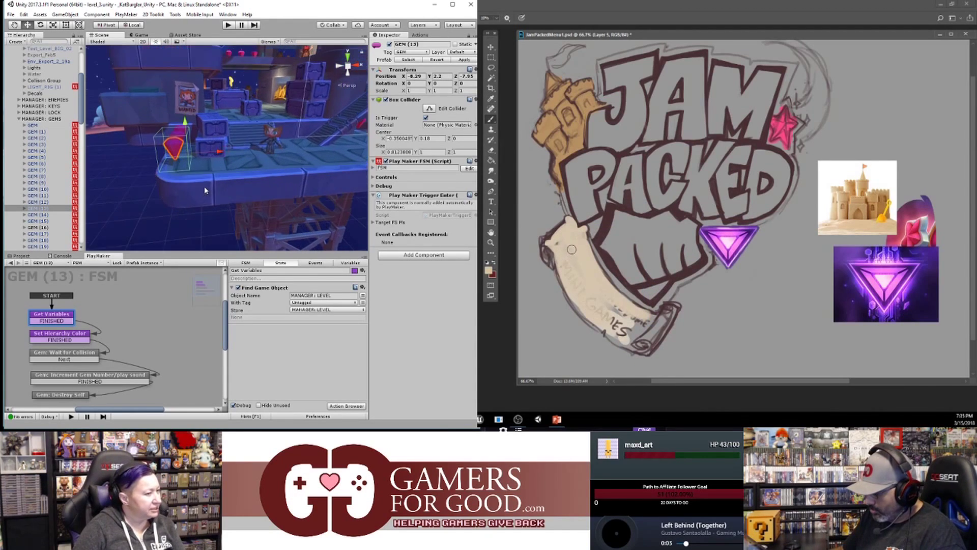
pyautogui.scroll(5, 205, 188)
# - Choose a darker greyish tan and brush over the scroll banner's body, undoing the dark stroke at its lower end
pyautogui.click(489, 268)
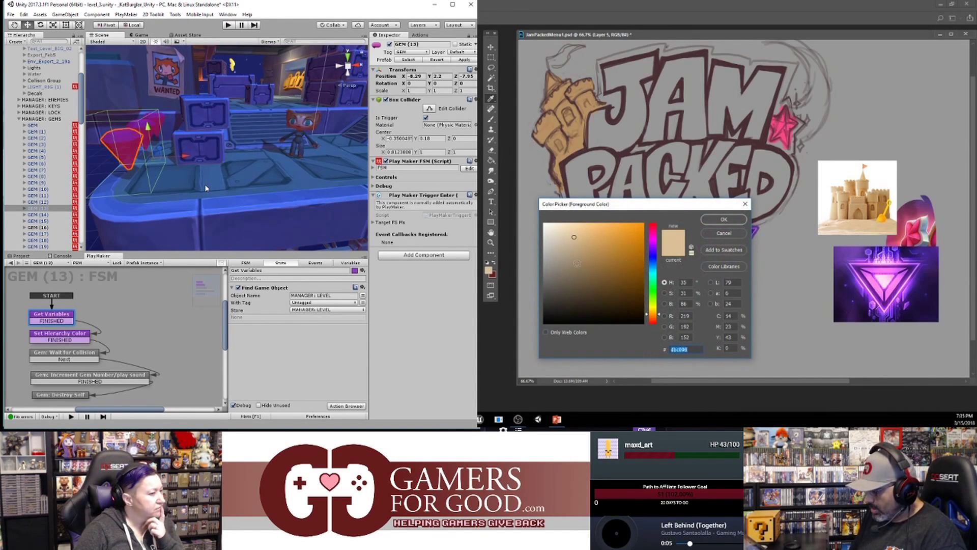
pyautogui.click(724, 219)
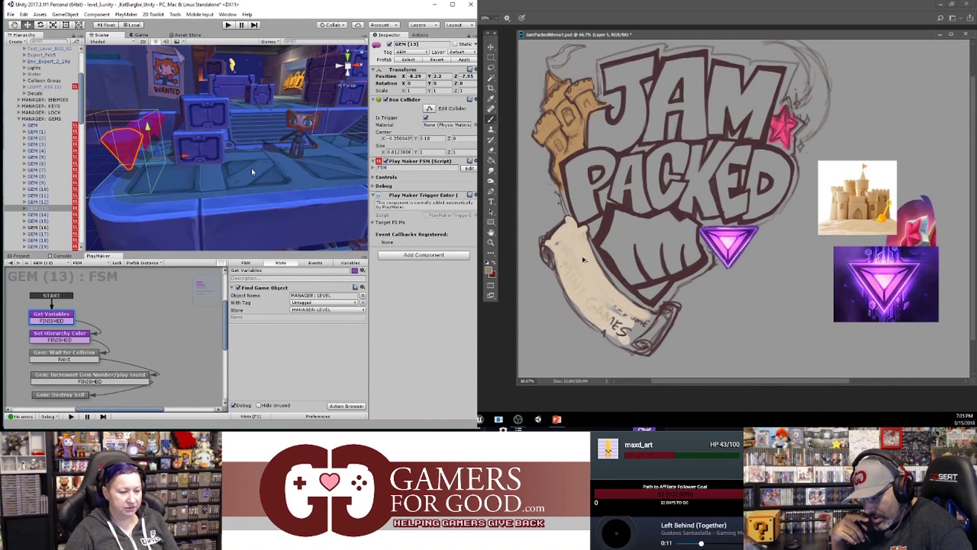
pyautogui.moveTo(631, 311); pyautogui.dragTo(613, 342)
pyautogui.moveTo(560, 265); pyautogui.dragTo(623, 336)
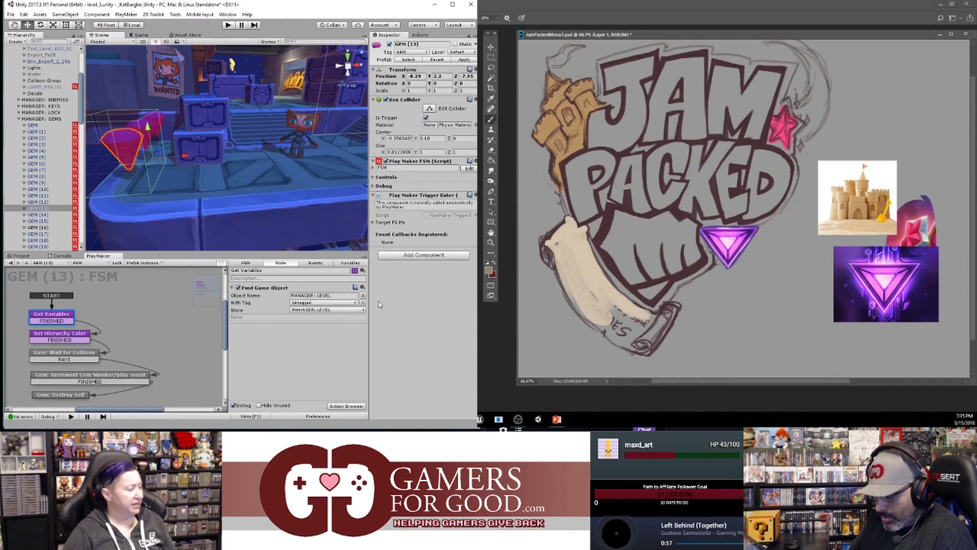
pyautogui.moveTo(609, 316); pyautogui.dragTo(626, 311)
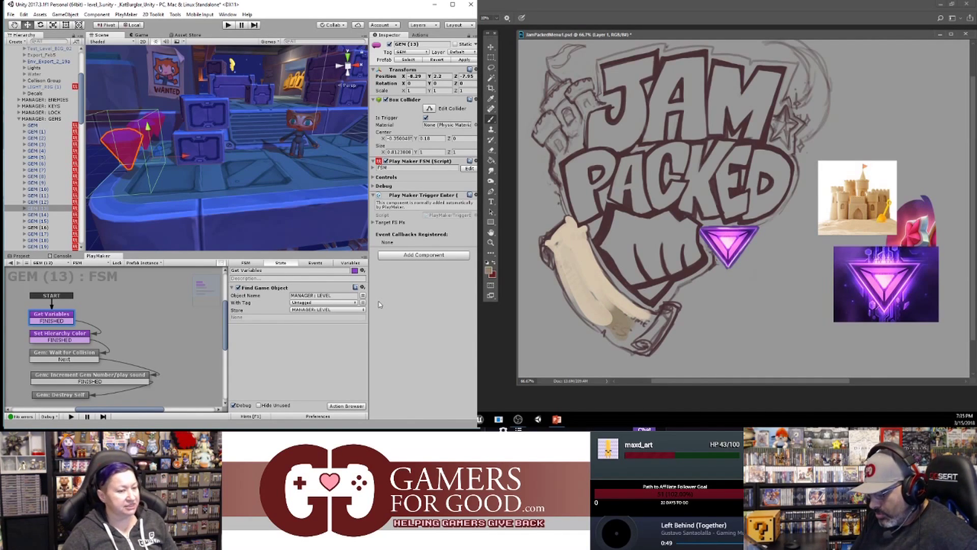
pyautogui.hotkey('ctrl', 'z')
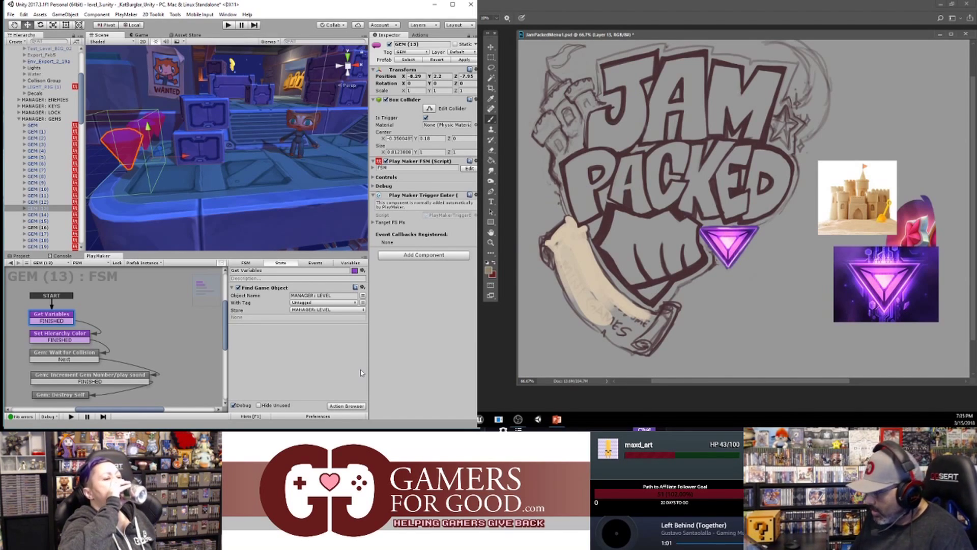
# - Shade the scroll banner along its length with the darker tan, and sample a tone from its lower edge
pyautogui.moveTo(590, 259)
pyautogui.mouseDown()
pyautogui.moveTo(560, 250)
pyautogui.moveTo(572, 293)
pyautogui.moveTo(623, 338)
pyautogui.moveTo(590, 285)
pyautogui.moveTo(647, 322)
pyautogui.mouseUp()
pyautogui.scroll(-2, 56, 95)
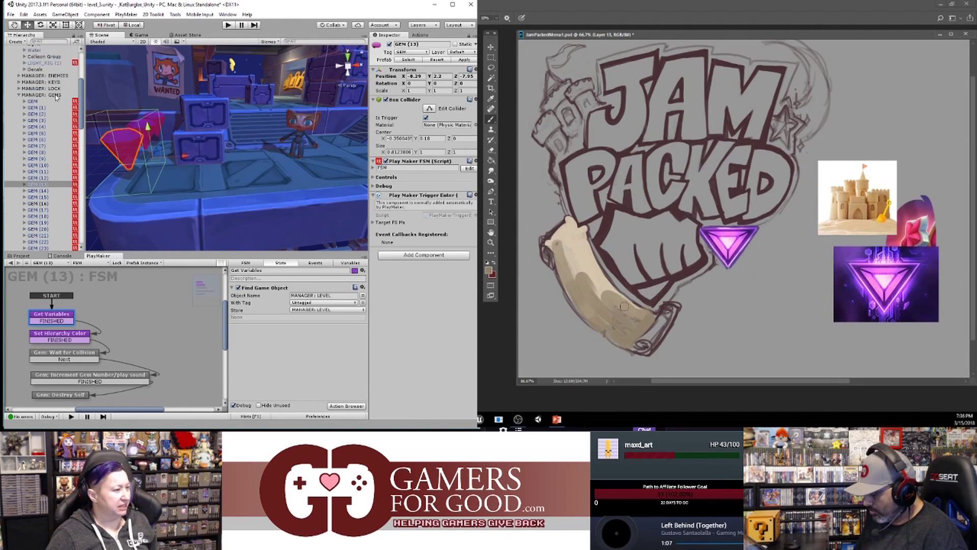
pyautogui.scroll(-1, 56, 96)
pyautogui.moveTo(588, 271); pyautogui.dragTo(641, 316)
pyautogui.moveTo(575, 251)
pyautogui.mouseDown()
pyautogui.moveTo(613, 315)
pyautogui.moveTo(569, 240)
pyautogui.moveTo(624, 325)
pyautogui.mouseUp()
pyautogui.keyDown('alt'); pyautogui.click(595, 310); pyautogui.keyUp('alt')
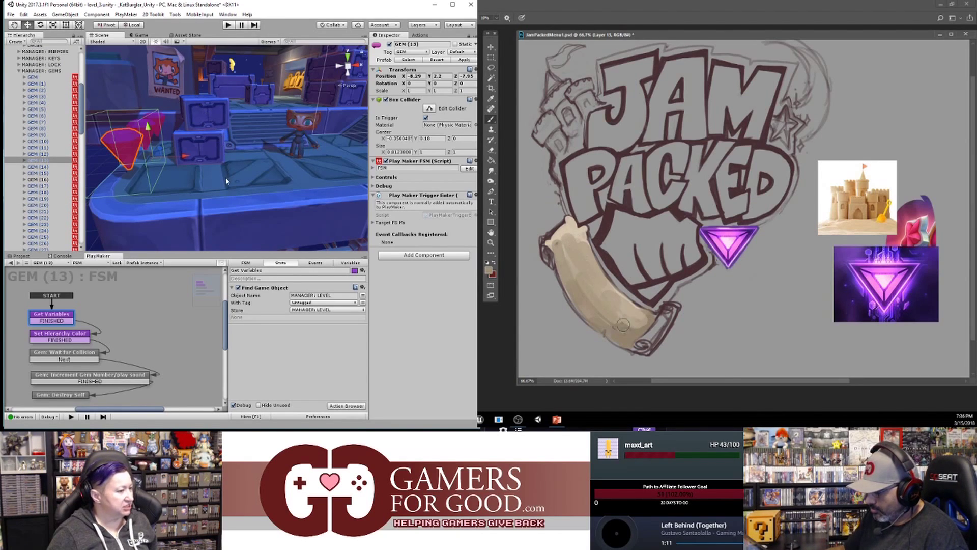
# - Paint tan over the scroll banner's curled ends, and shift the Unity scene view to show GEM (13) in full
pyautogui.moveTo(221, 200); pyautogui.dragTo(330, 182, button='middle')
pyautogui.moveTo(548, 239); pyautogui.dragTo(563, 227)
pyautogui.moveTo(233, 216); pyautogui.dragTo(233, 217, button='right')
pyautogui.press('a')
pyautogui.moveTo(203, 217); pyautogui.dragTo(249, 213, button='middle')
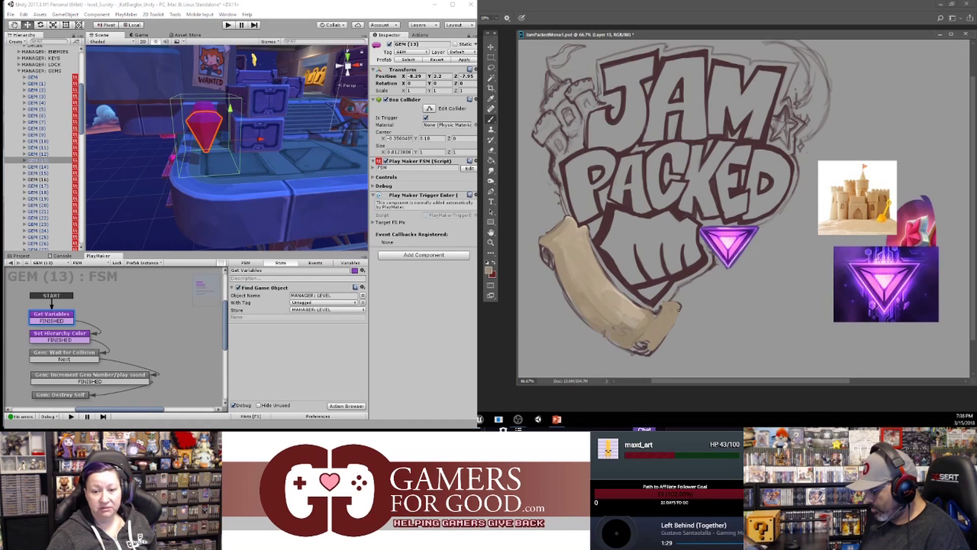
# - Switch from Unity to Photoshop's Untitled-1 screenshot, and blend sampled tan tones over the scroll banner's body and upper end
pyautogui.moveTo(477, 81); pyautogui.dragTo(340, 4)
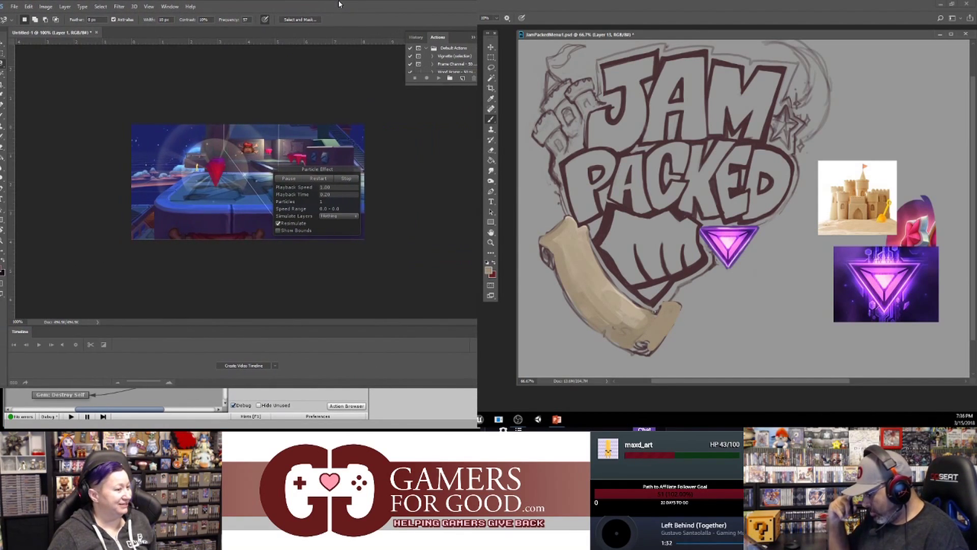
pyautogui.keyDown('alt'); pyautogui.click(617, 295); pyautogui.keyUp('alt')
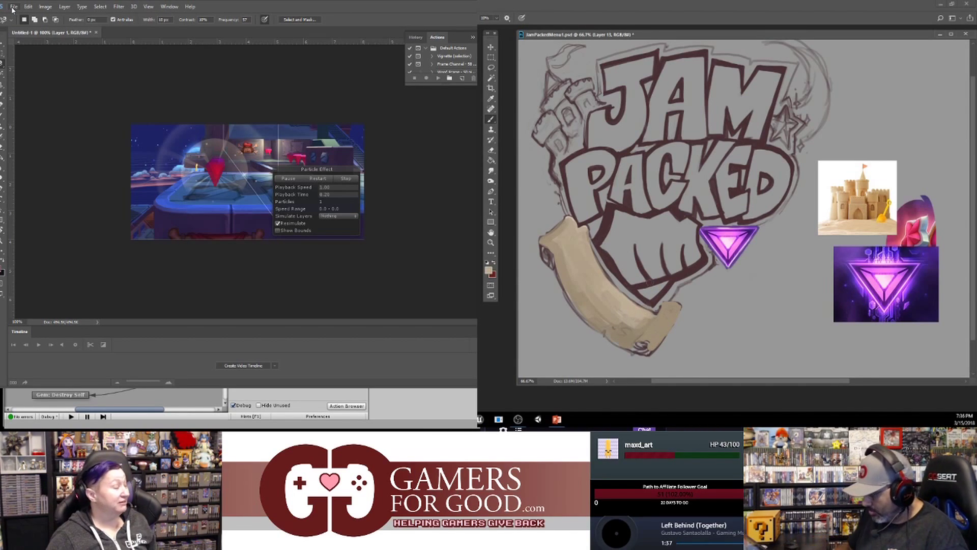
pyautogui.click(13, 8)
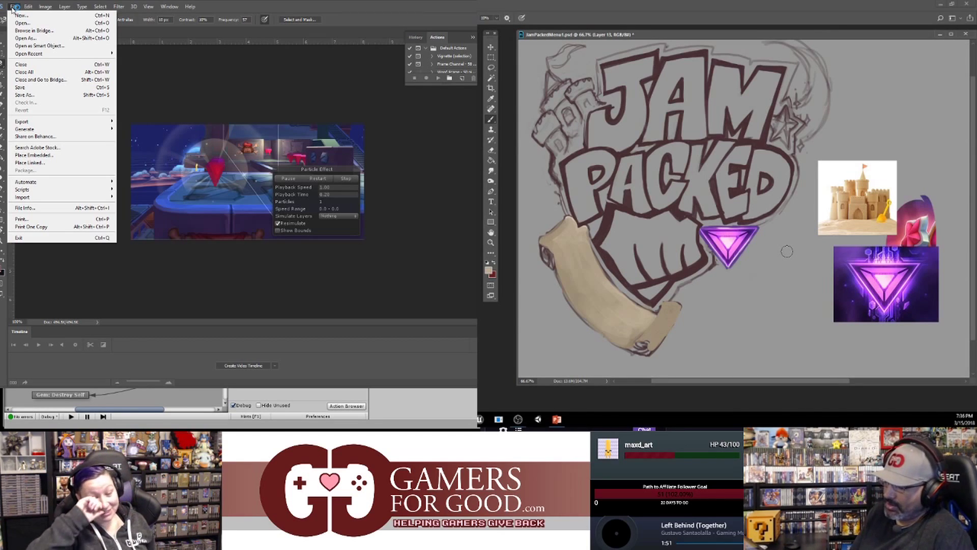
pyautogui.hotkey('ctrl', '+')
pyautogui.moveTo(631, 267); pyautogui.dragTo(732, 220)
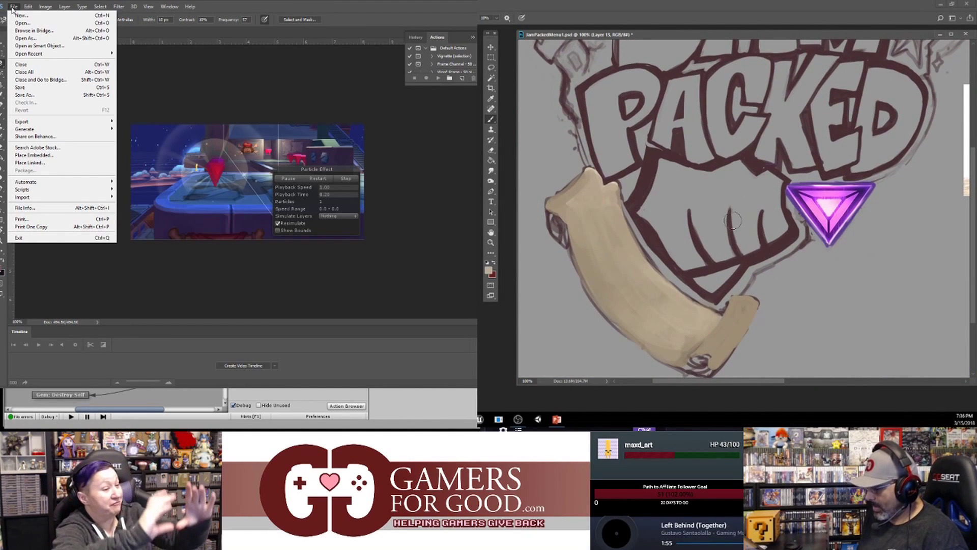
pyautogui.moveTo(559, 204); pyautogui.dragTo(570, 197)
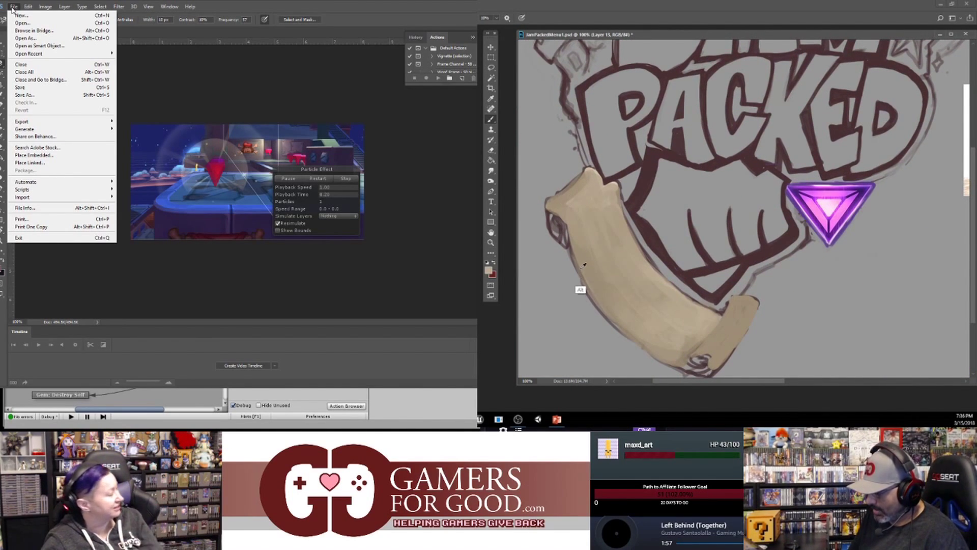
# - Set the brush colour to dark brown, RGB 94, 80, 72, and shade inside the scroll banner's upper curl
pyautogui.click(488, 270)
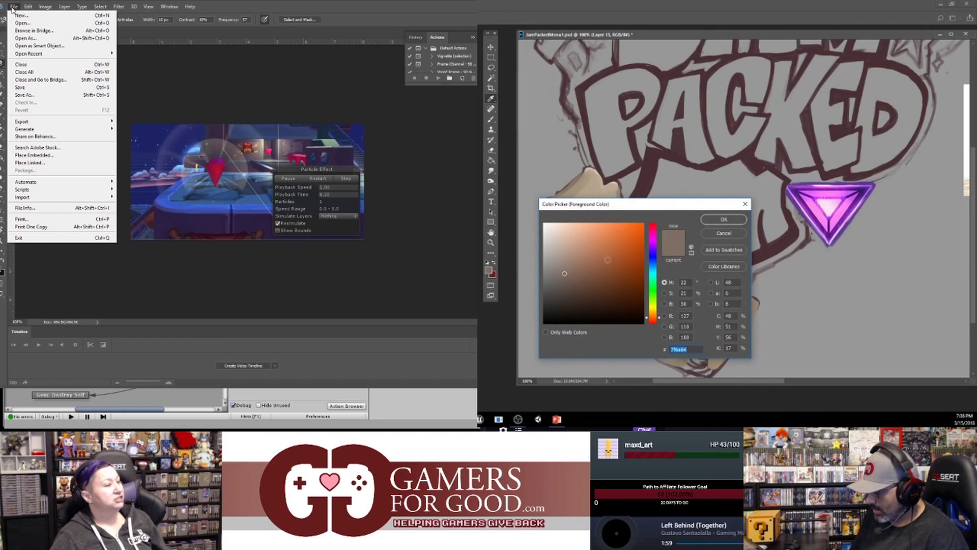
pyautogui.click(567, 287)
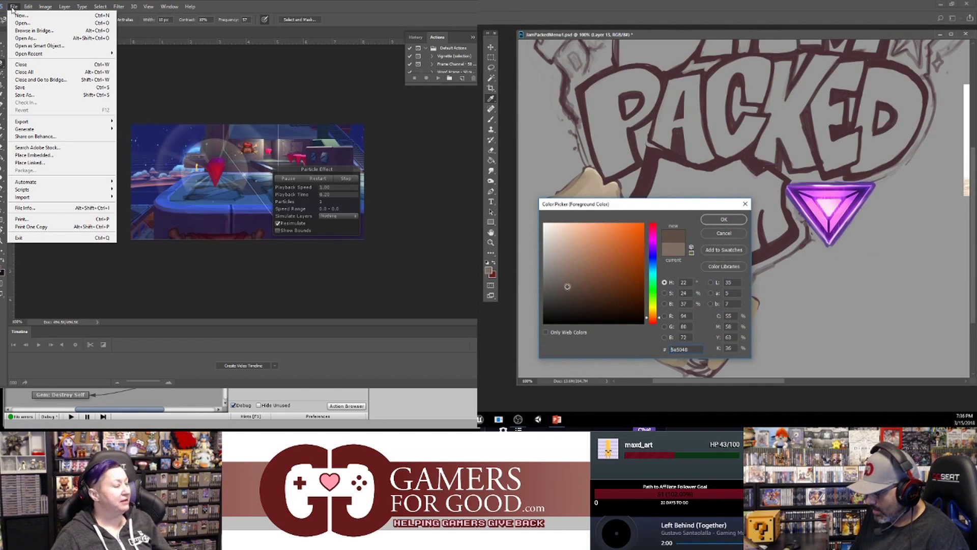
pyautogui.click(708, 220)
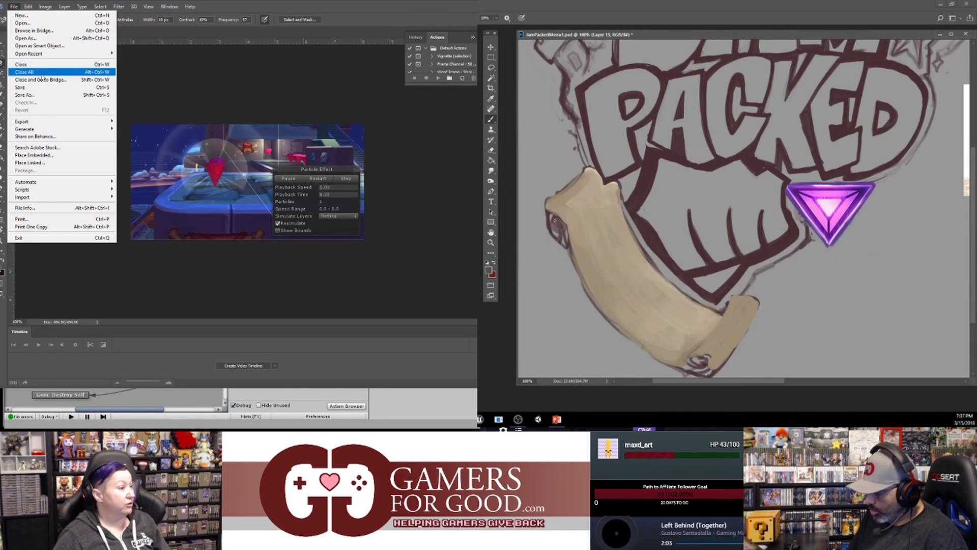
# - Open Cat Streaming Card.psd and select the entire Untitled-1 screenshot, while picking a darker brown, RGB 51, 45, 41, for the scroll artwork
pyautogui.click(43, 23)
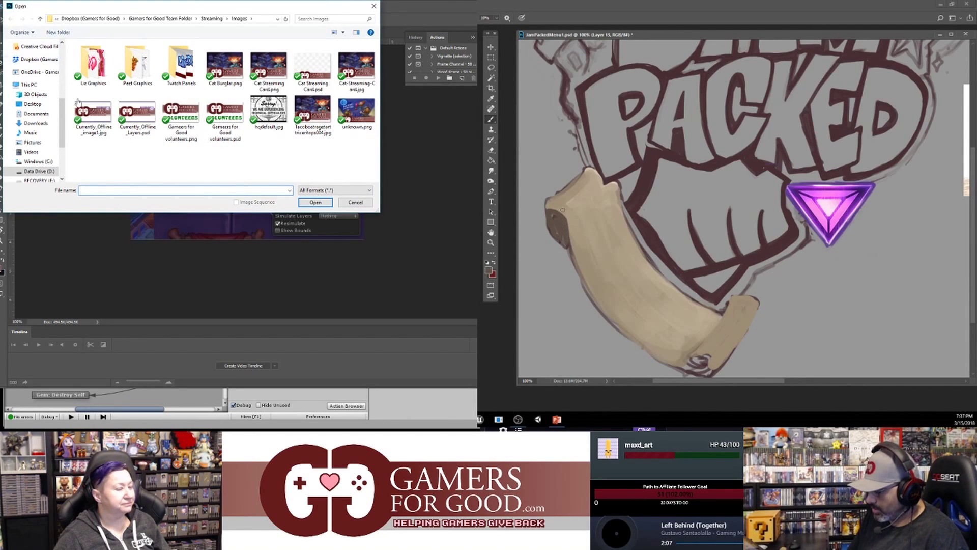
pyautogui.doubleClick(312, 72)
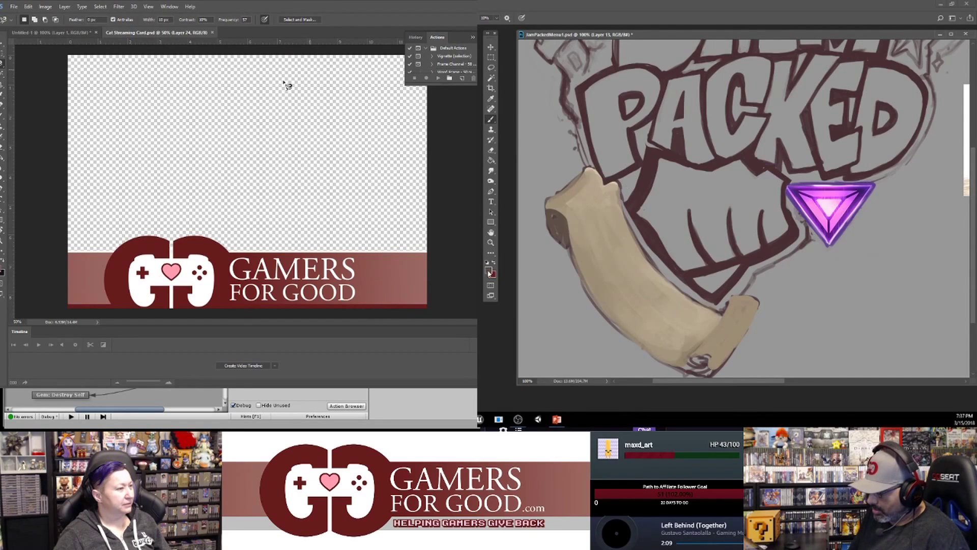
pyautogui.click(72, 34)
pyautogui.moveTo(568, 304); pyautogui.dragTo(563, 304)
pyautogui.hotkey('ctrl', 'a')
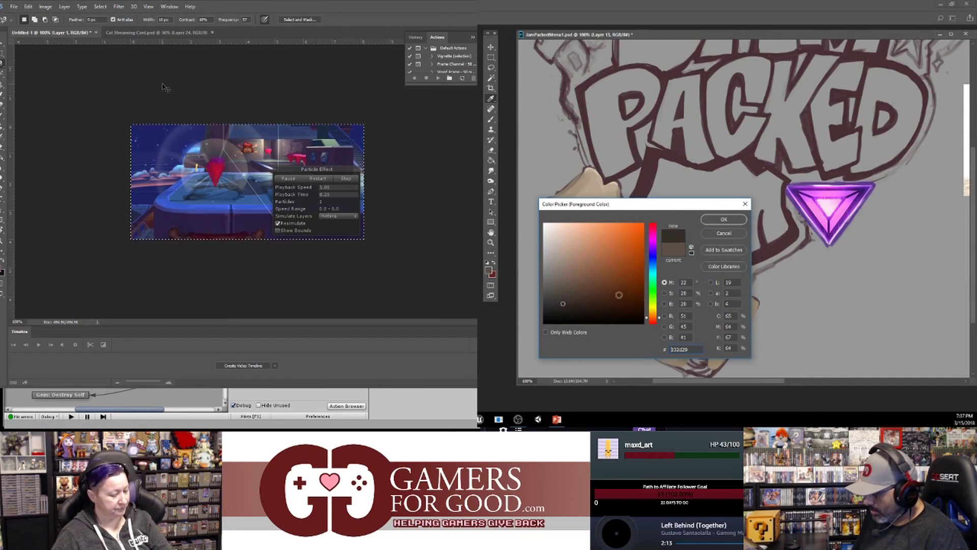
# - Outline the scroll banner's upper end in the darker brown, and paste the copied screenshot into Cat Streaming Card.psd
pyautogui.click(715, 220)
pyautogui.click(169, 32)
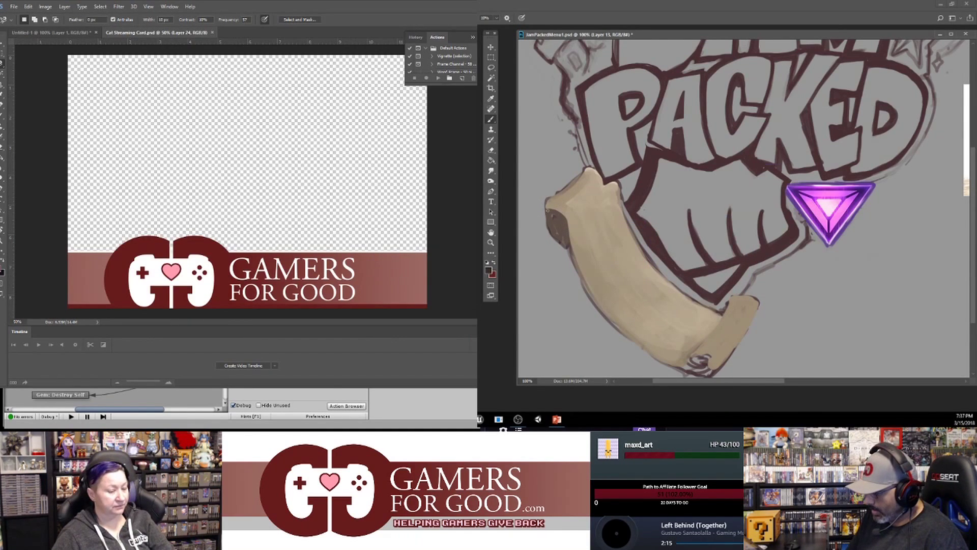
pyautogui.moveTo(583, 170)
pyautogui.mouseDown()
pyautogui.moveTo(549, 198)
pyautogui.moveTo(569, 182)
pyautogui.mouseUp()
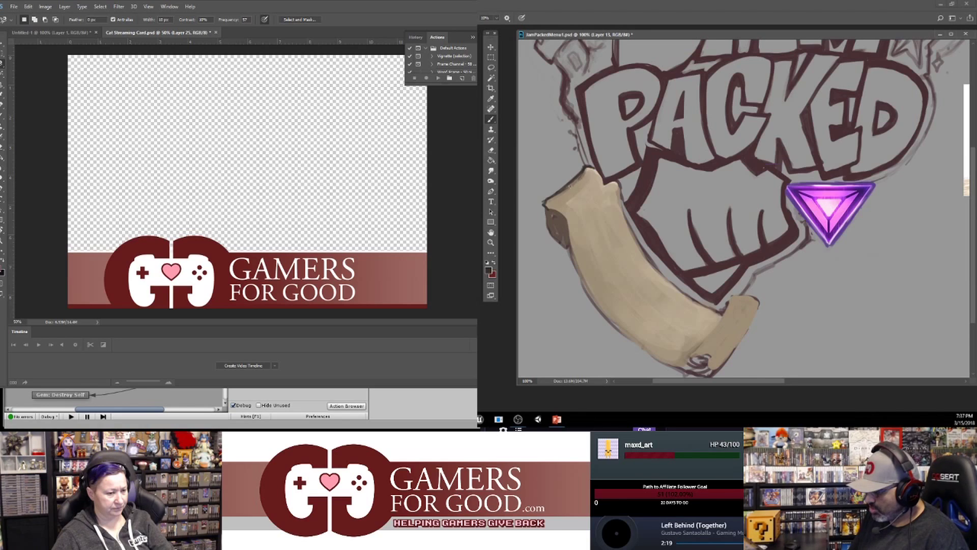
pyautogui.hotkey('ctrl', 'v')
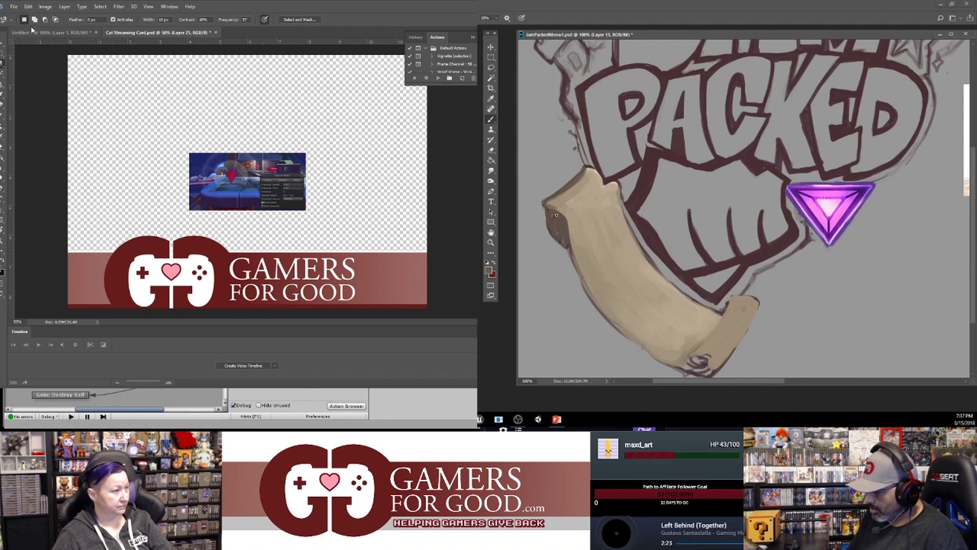
# - Enlarge the pasted screenshot across the card down to the Gamers for Good strip, and choose a dark brown for the scroll's curl
pyautogui.moveTo(58, 3); pyautogui.dragTo(69, 6)
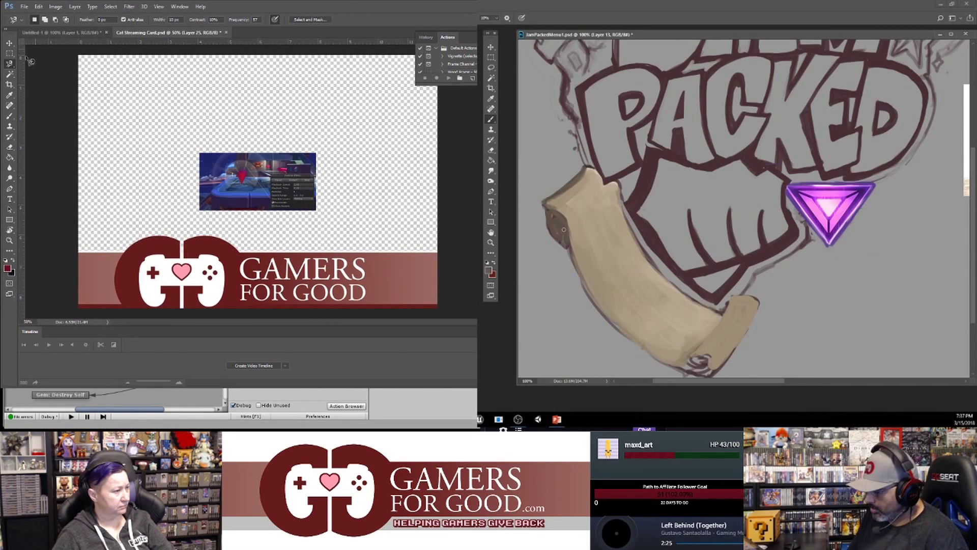
pyautogui.press('v')
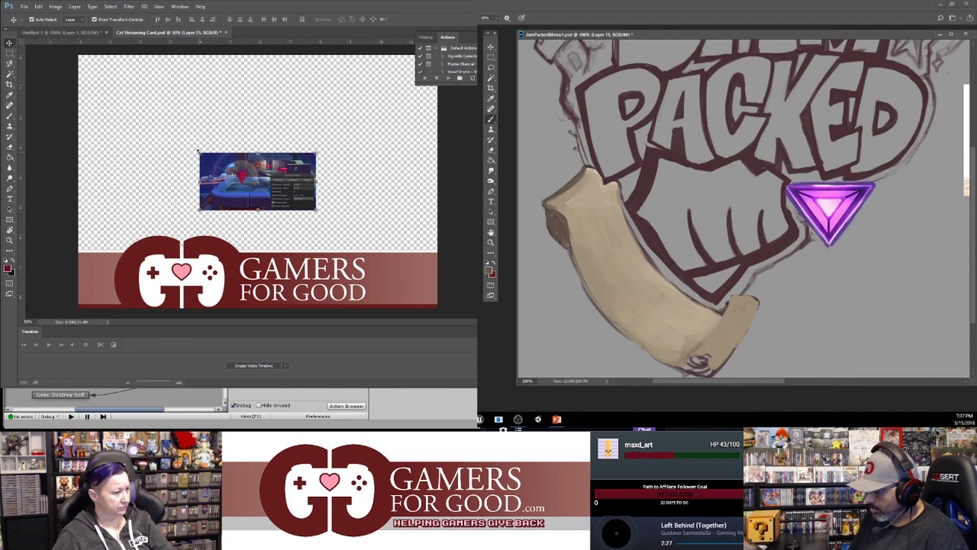
pyautogui.moveTo(198, 152); pyautogui.dragTo(78, 93)
pyautogui.click(565, 304)
pyautogui.click(709, 220)
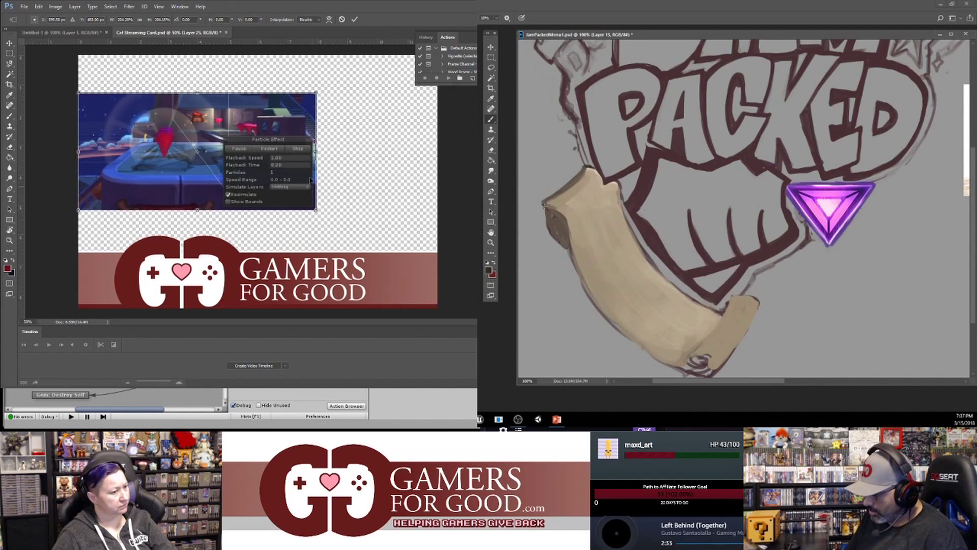
pyautogui.moveTo(314, 90); pyautogui.dragTo(476, 34)
pyautogui.moveTo(383, 151); pyautogui.dragTo(359, 208)
# - Scale the screenshot to fill the card's upper area and apply the transform, while refining the scroll's upper curl with sampled tones
pyautogui.keyDown('alt'); pyautogui.click(563, 224); pyautogui.keyUp('alt')
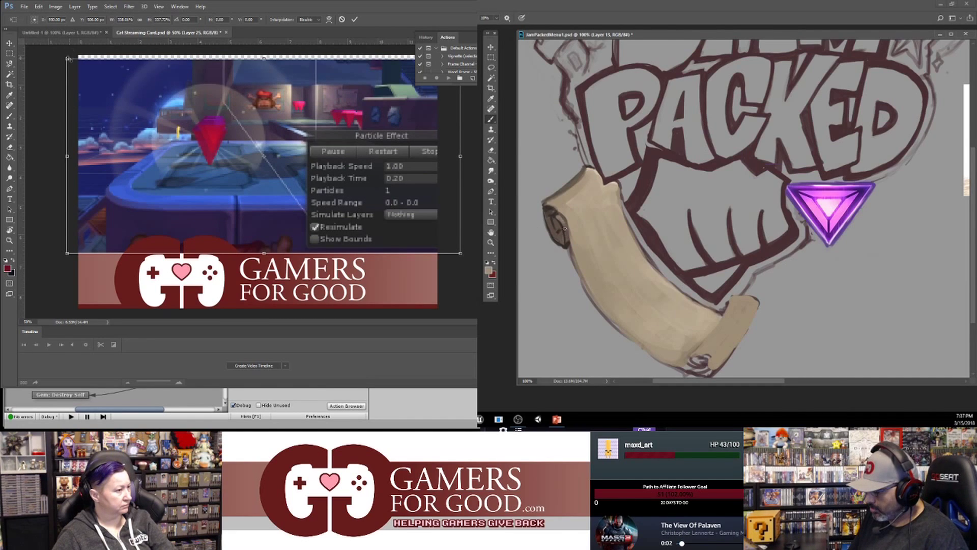
pyautogui.keyDown('shift'); pyautogui.moveTo(67, 59); pyautogui.dragTo(53, 31); pyautogui.keyUp('shift')
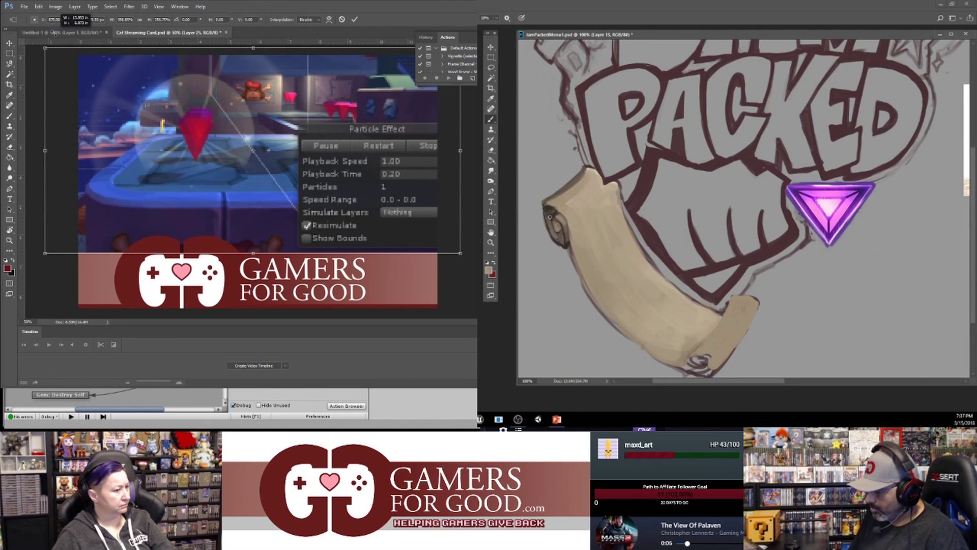
pyautogui.keyDown('alt'); pyautogui.click(550, 218); pyautogui.keyUp('alt')
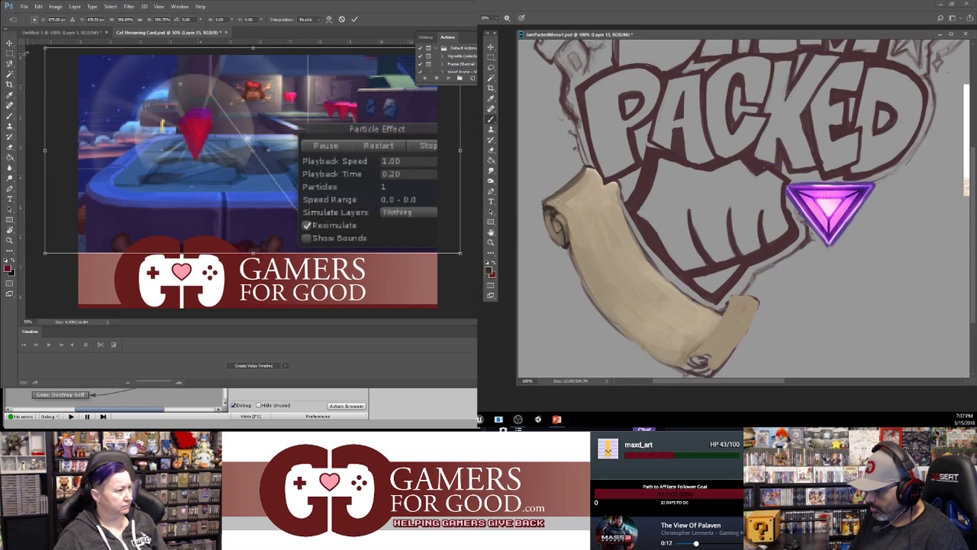
pyautogui.click(9, 53)
pyautogui.click(297, 151)
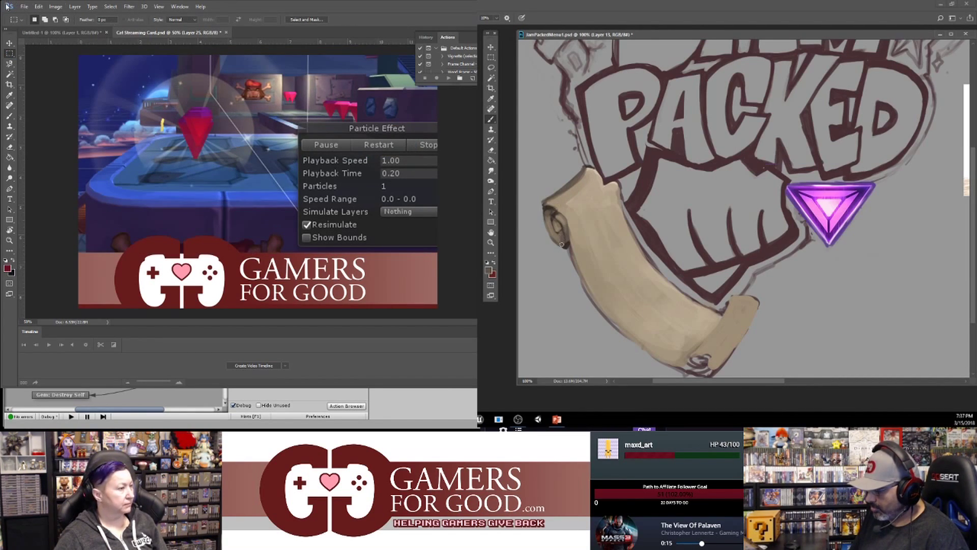
# - Start saving the card under a new name and create a folder named Daily Stream Cards inside the Images folder
pyautogui.click(25, 7)
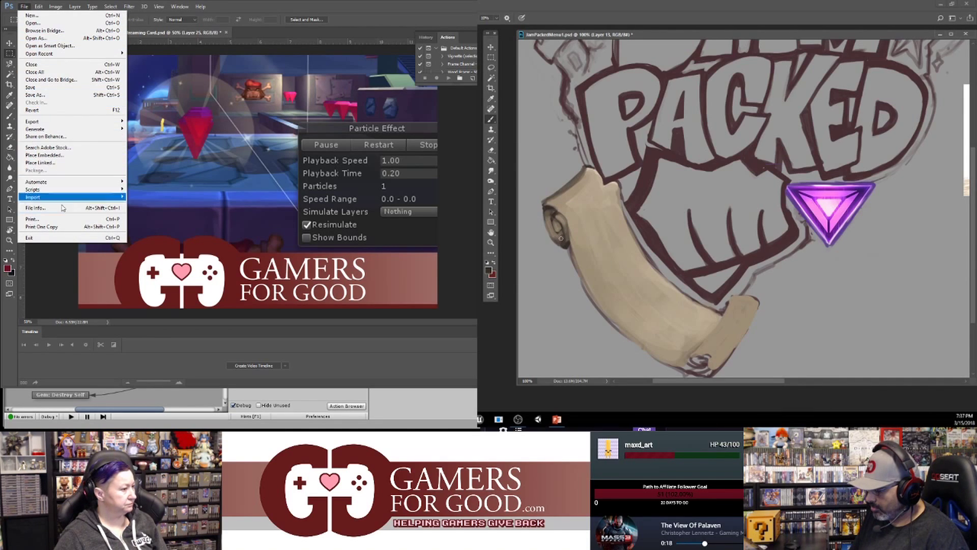
pyautogui.click(55, 95)
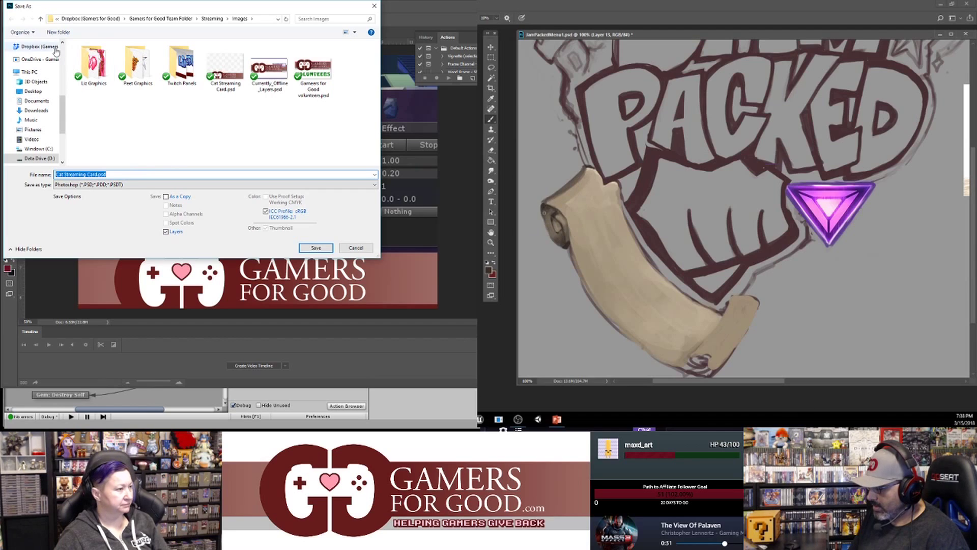
pyautogui.click(45, 35)
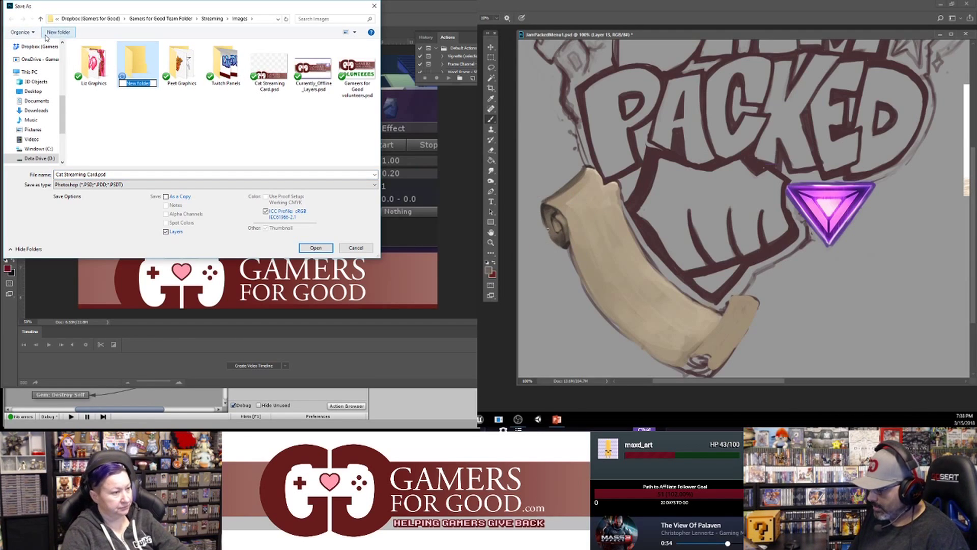
pyautogui.write('Daily Strea')
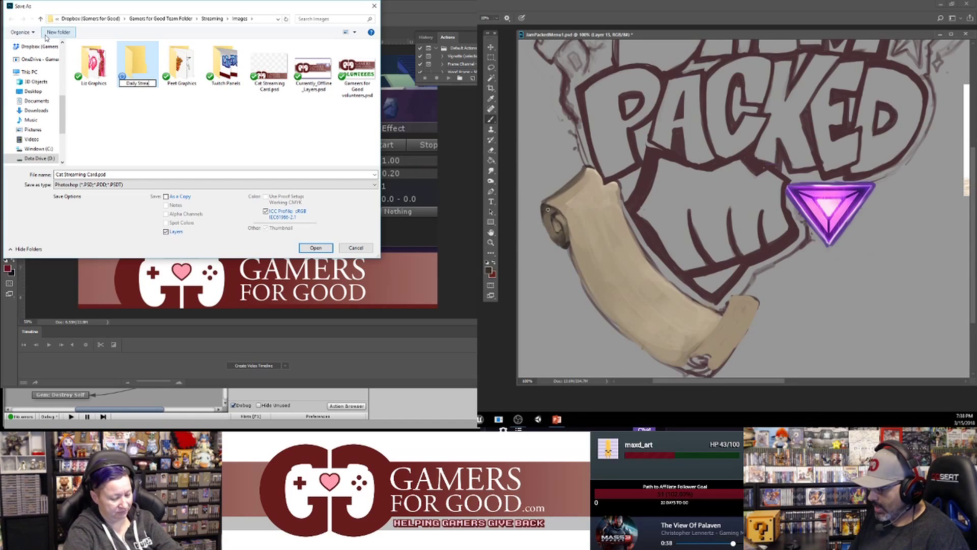
pyautogui.write('m Cards')
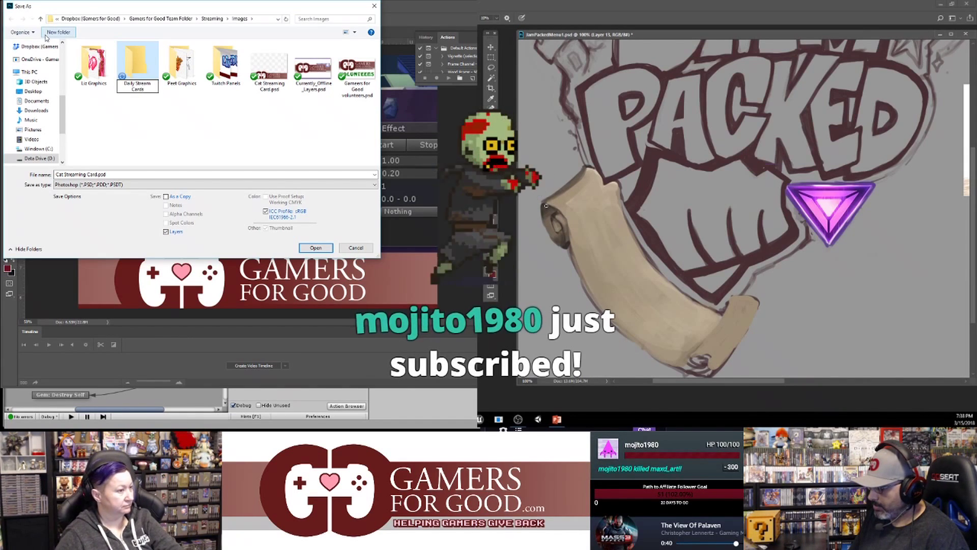
pyautogui.press('Return')
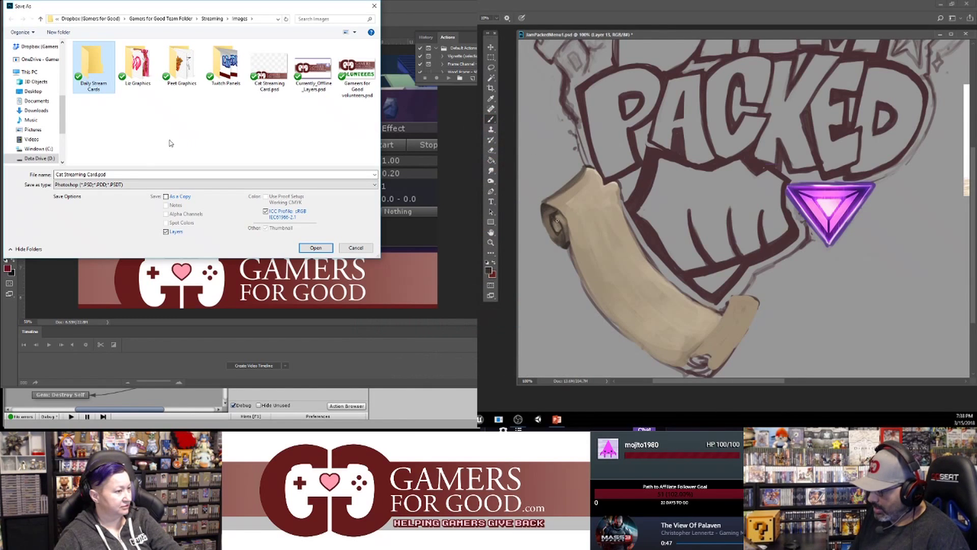
# - Blend the spiral shading of the scroll banner's upper curl with tones sampled from around it
pyautogui.keyDown('alt'); pyautogui.click(556, 225); pyautogui.keyUp('alt')
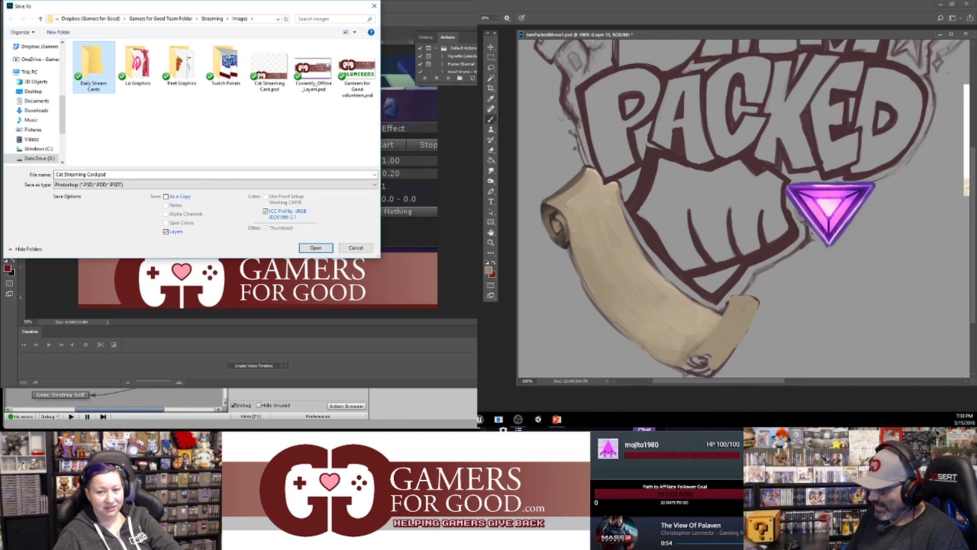
pyautogui.keyDown('alt'); pyautogui.click(552, 239); pyautogui.keyUp('alt')
pyautogui.keyDown('alt'); pyautogui.click(556, 222); pyautogui.keyUp('alt')
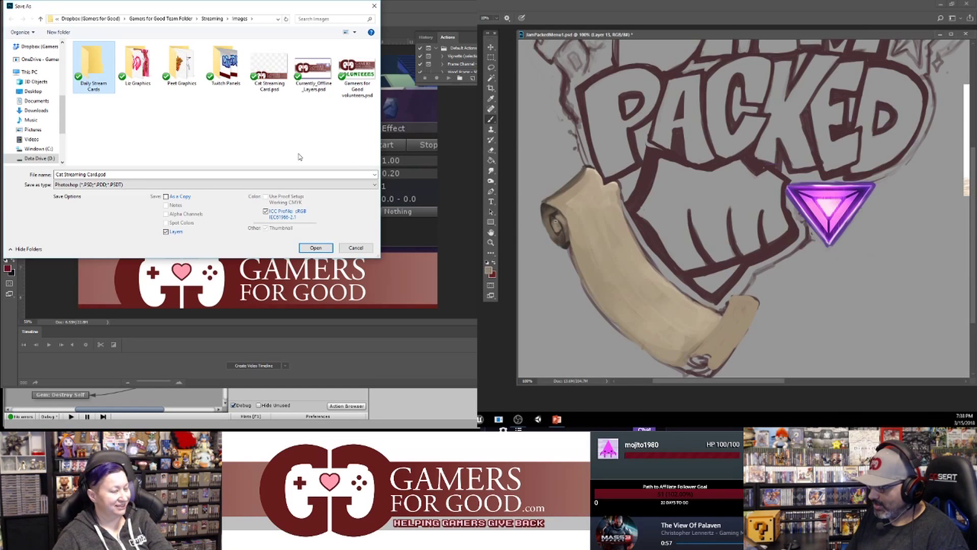
pyautogui.keyDown('alt'); pyautogui.click(552, 214); pyautogui.keyUp('alt')
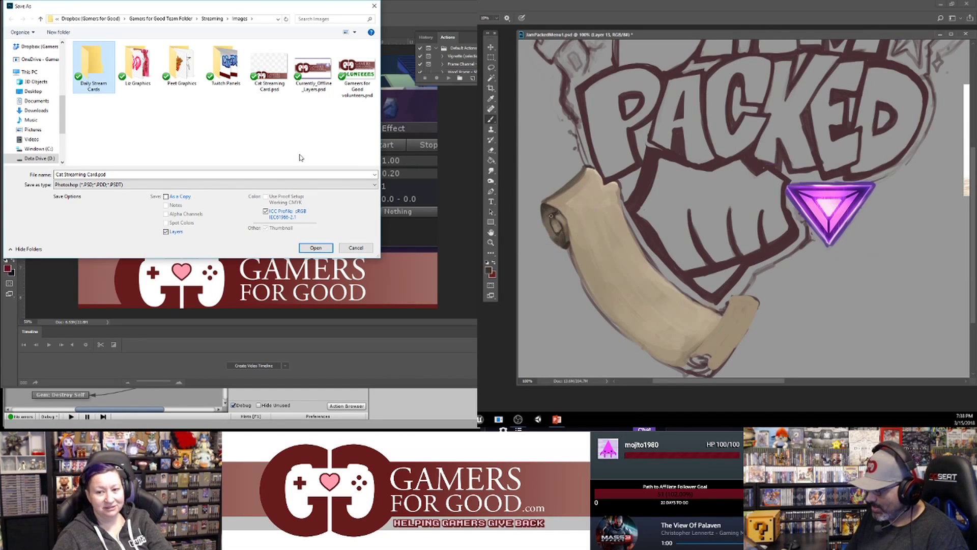
pyautogui.keyDown('alt'); pyautogui.click(562, 217); pyautogui.keyUp('alt')
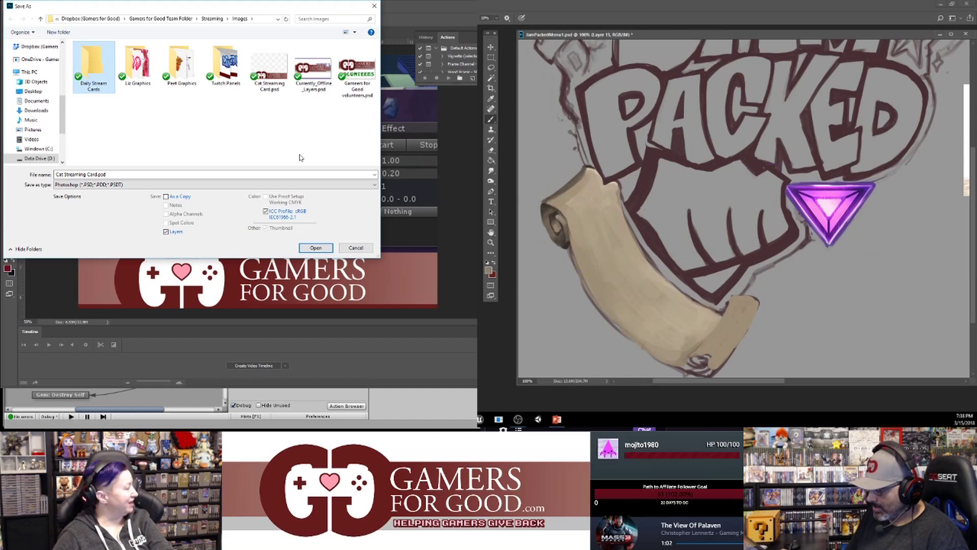
pyautogui.keyDown('alt'); pyautogui.click(567, 203); pyautogui.keyUp('alt')
# - Save the card as a PNG in the Daily Stream Cards folder, replacing Cat with 3-15-2018 in its name and using smallest compression
pyautogui.doubleClick(94, 69)
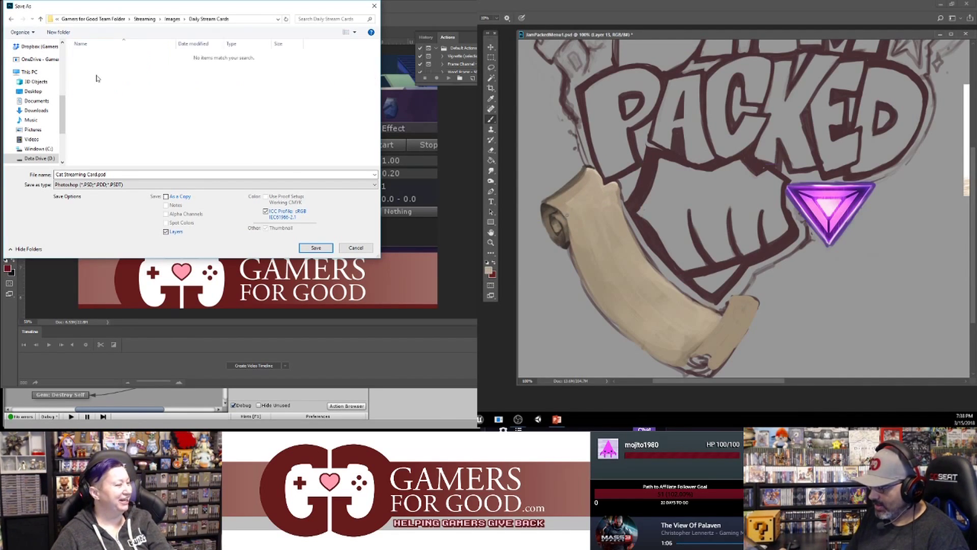
pyautogui.click(122, 184)
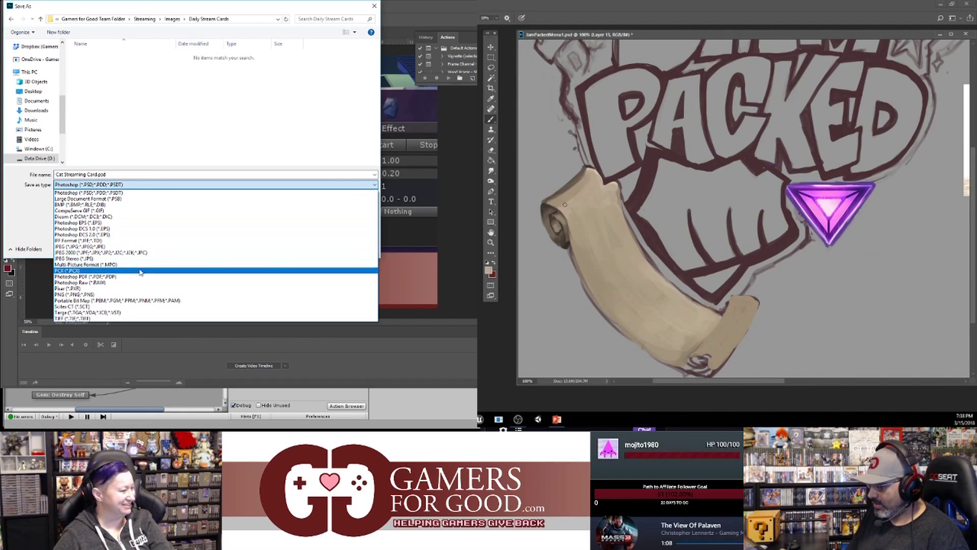
pyautogui.click(115, 294)
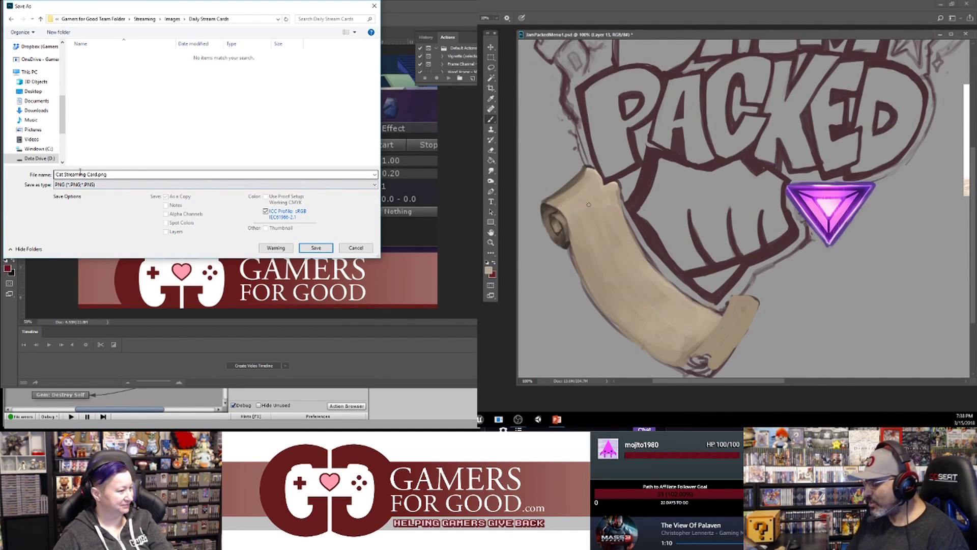
pyautogui.doubleClick(63, 174)
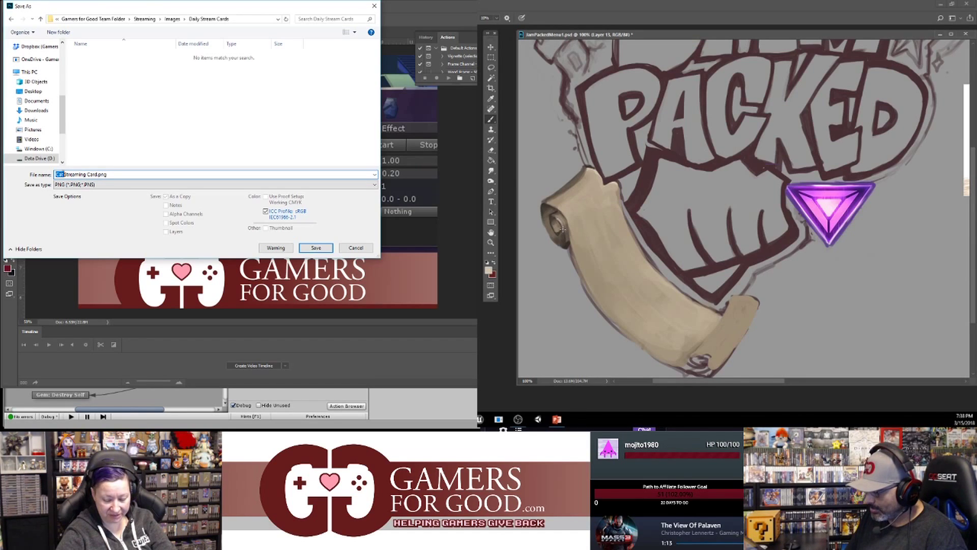
pyautogui.write('3')
pyautogui.write('-15-20')
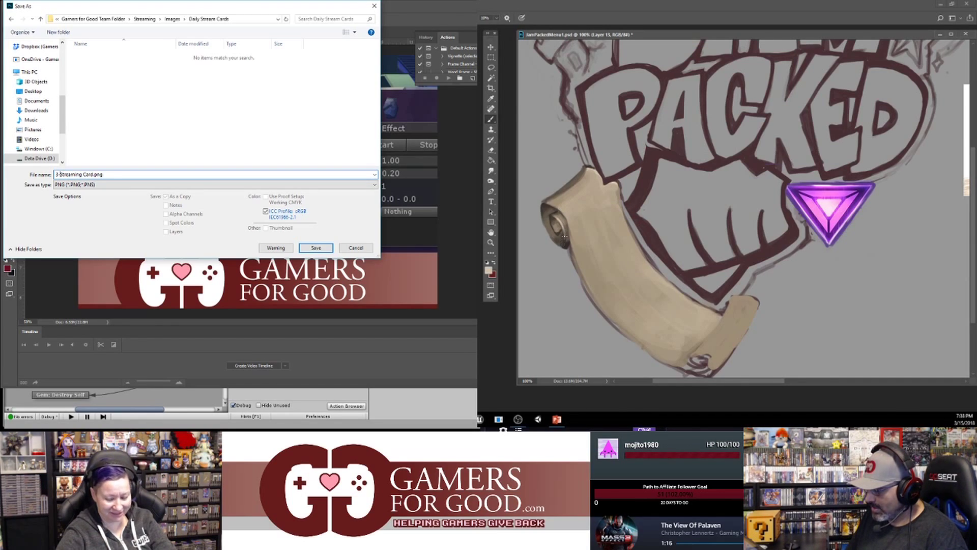
pyautogui.write('18')
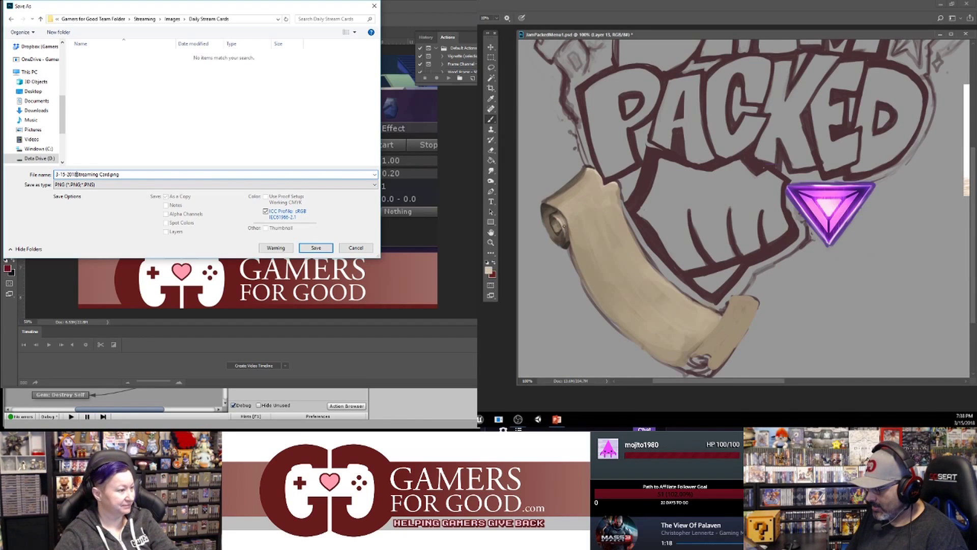
pyautogui.press('Return')
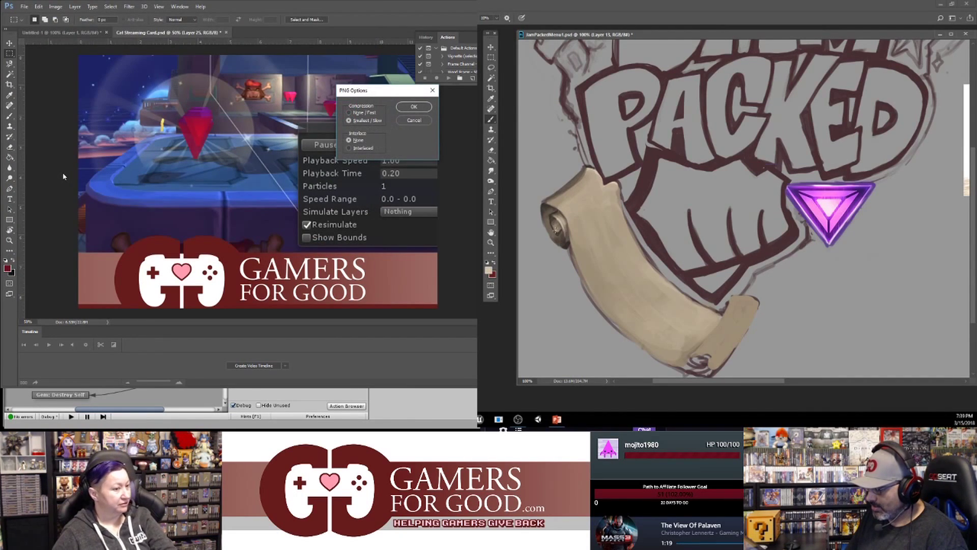
pyautogui.click(405, 107)
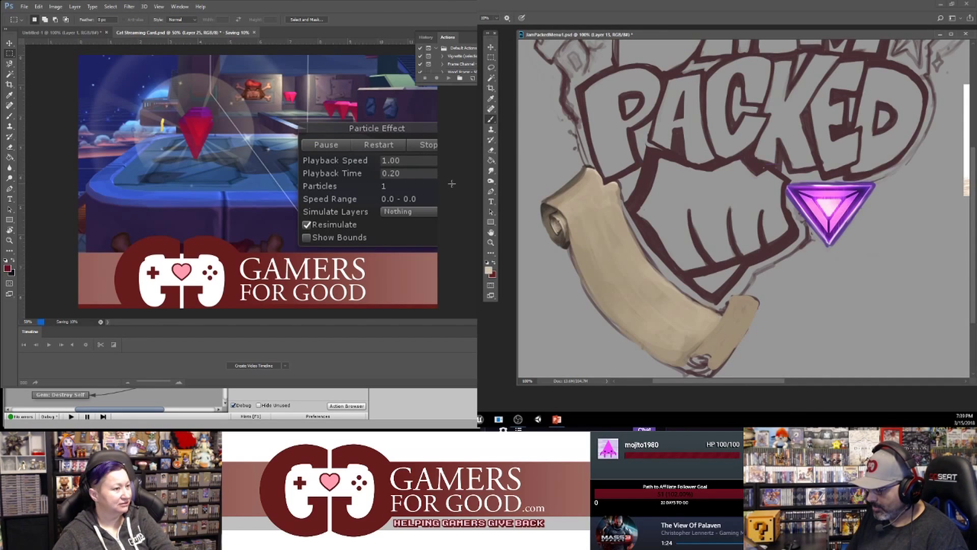
# - Sample shading tones around the scroll's upper curl, and switch to the browser to reload the suspended Hootsuite dashboard
pyautogui.keyDown('alt'); pyautogui.click(557, 224); pyautogui.keyUp('alt')
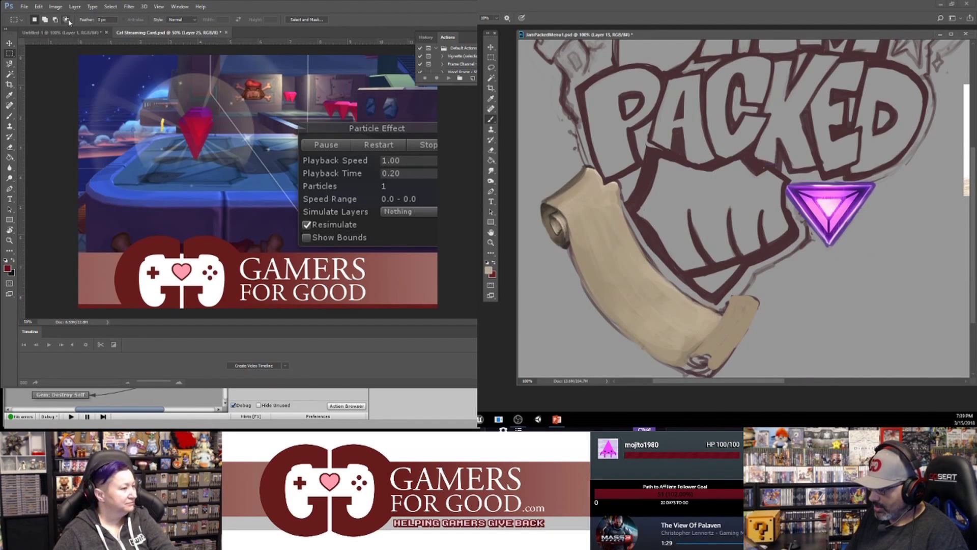
pyautogui.hotkey('alt', 'Tab')
pyautogui.keyDown('alt'); pyautogui.click(567, 240); pyautogui.keyUp('alt')
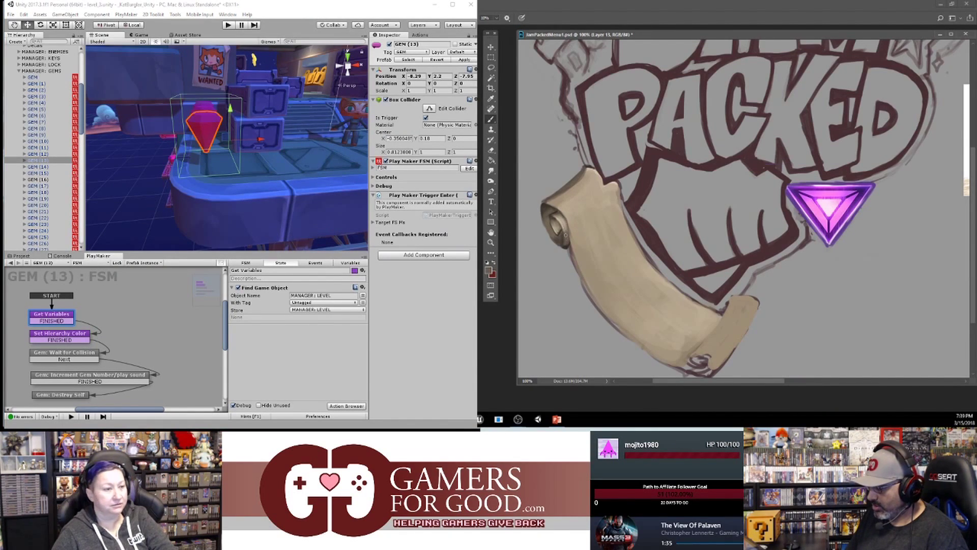
pyautogui.hotkey('alt', 'Tab')
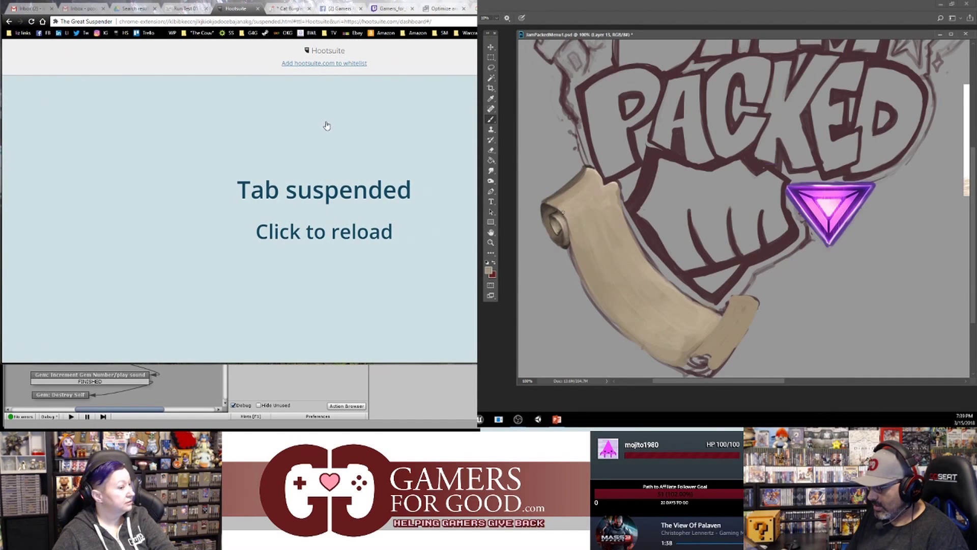
pyautogui.click(328, 124)
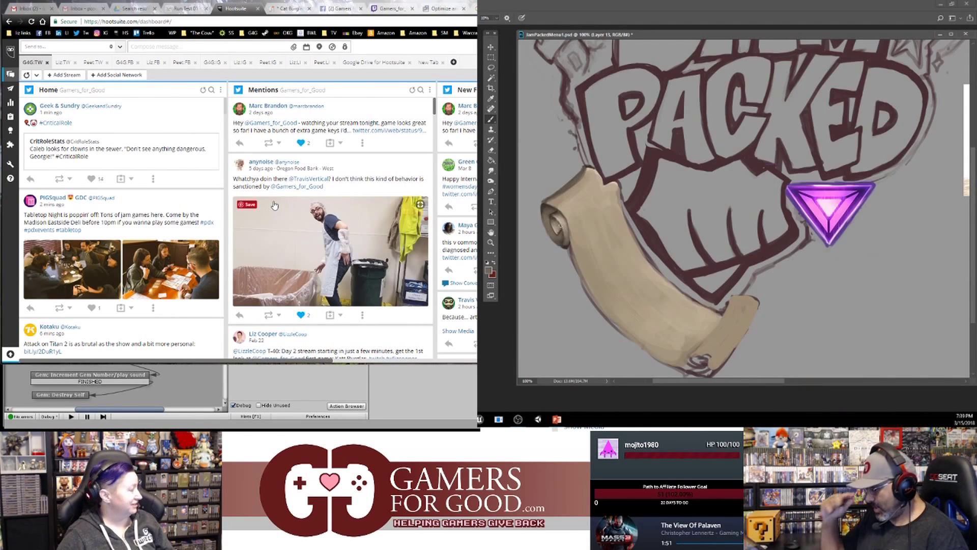
# - Refine the lower edge of the scroll's upper curl by alternating between the Eraser and Brush tools
pyautogui.press('e')
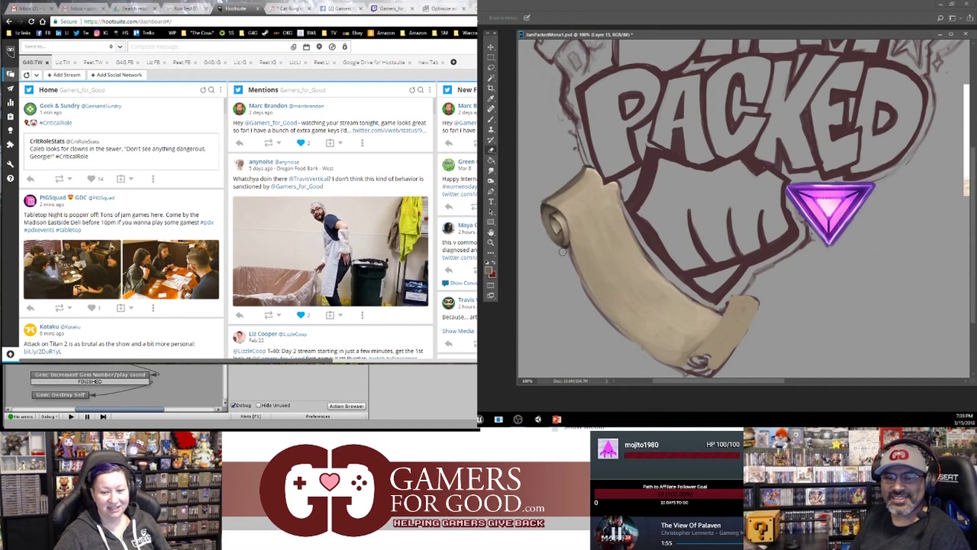
pyautogui.press('b')
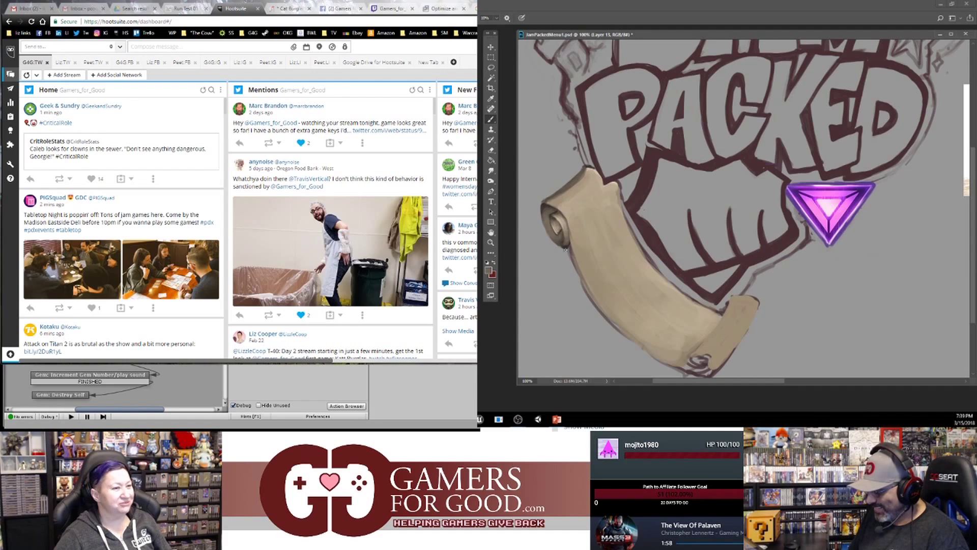
pyautogui.press('e')
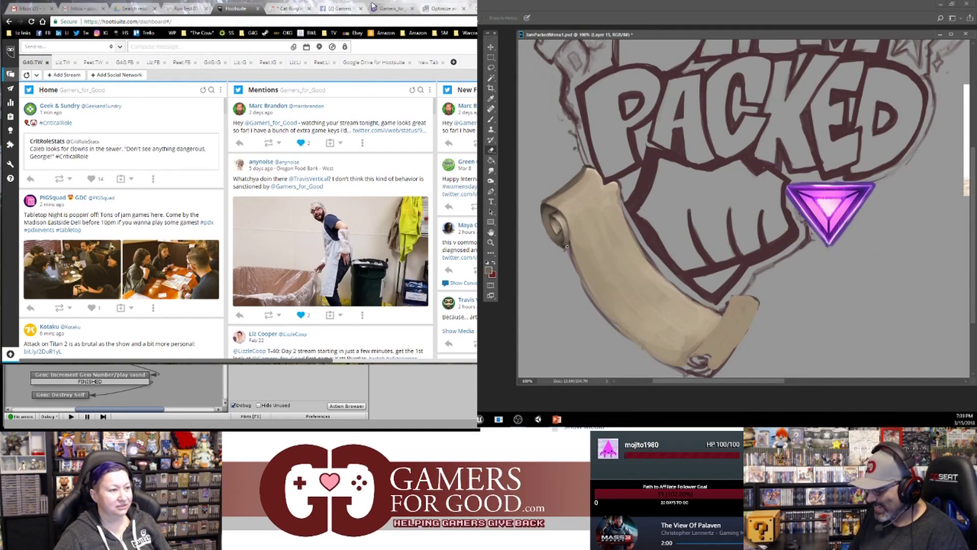
# - Open a new Hootsuite message and attach the saved streaming card from the Daily Stream Cards folder inside Streaming > Images
pyautogui.click(178, 46)
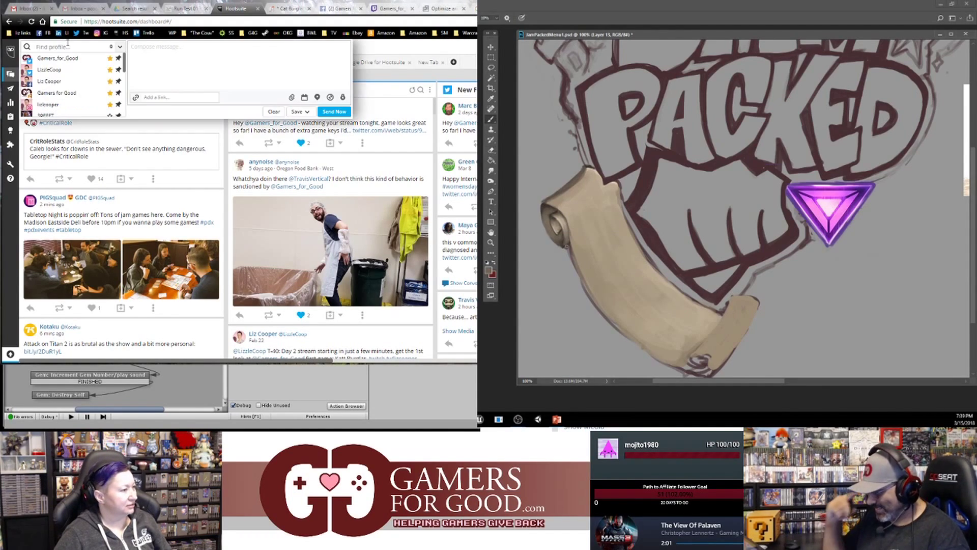
pyautogui.click(291, 97)
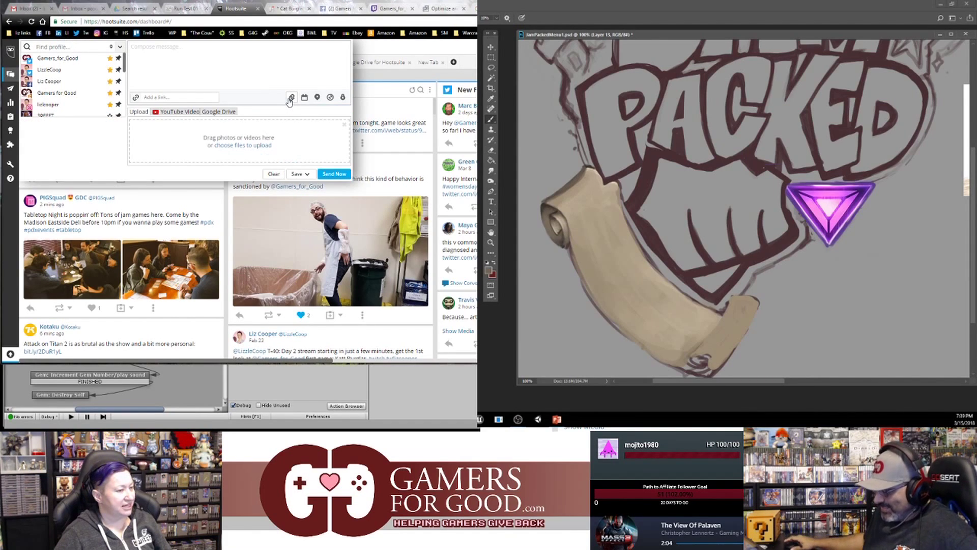
pyautogui.click(229, 148)
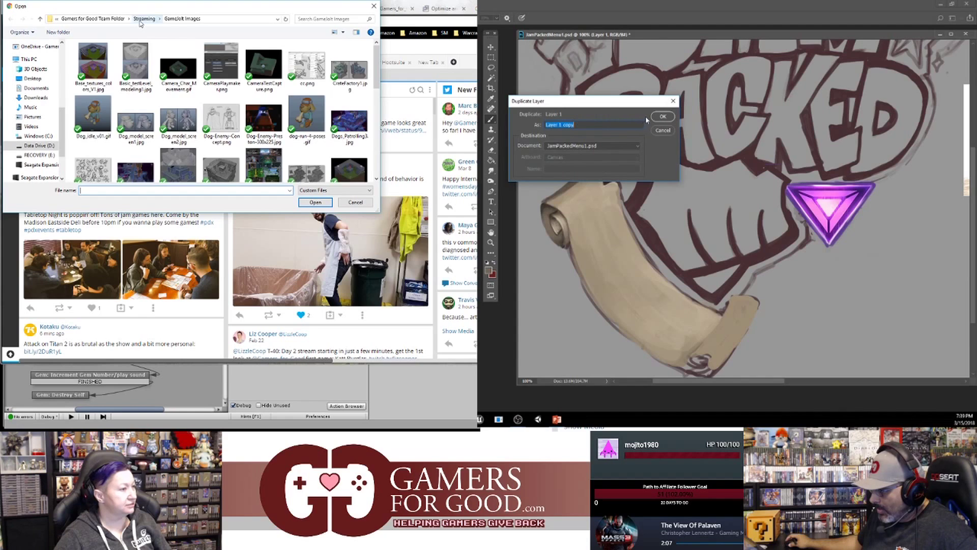
pyautogui.click(144, 19)
pyautogui.doubleClick(90, 73)
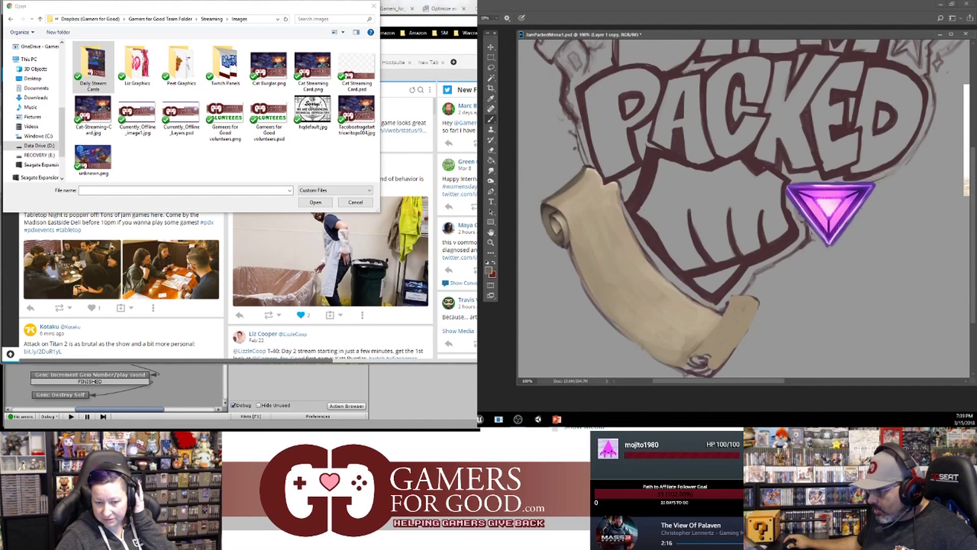
pyautogui.hotkey('ctrl', '-')
pyautogui.hotkey('ctrl', '-')
pyautogui.hotkey('ctrl', '-')
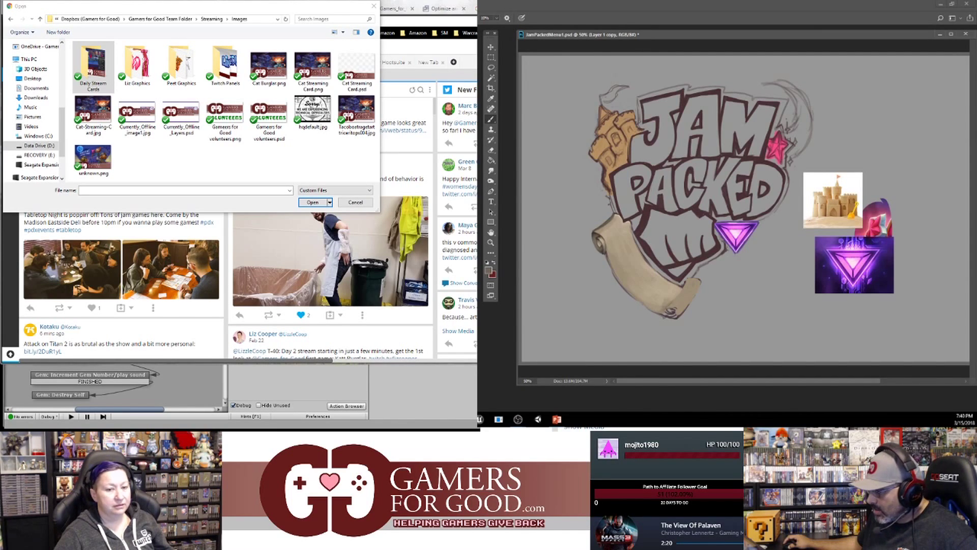
pyautogui.doubleClick(107, 84)
pyautogui.doubleClick(100, 84)
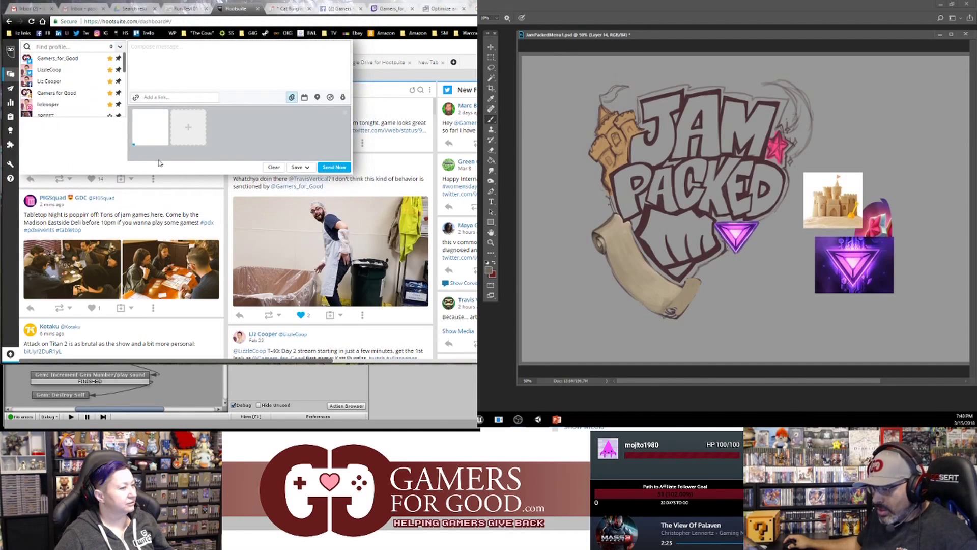
# - Begin the message with "Come work in the studio with us." and name the hosts working on Cat Burglar and Riot Thunder
pyautogui.click(165, 49)
pyautogui.keyDown('alt'); pyautogui.scroll(3, 629, 308); pyautogui.keyUp('alt')
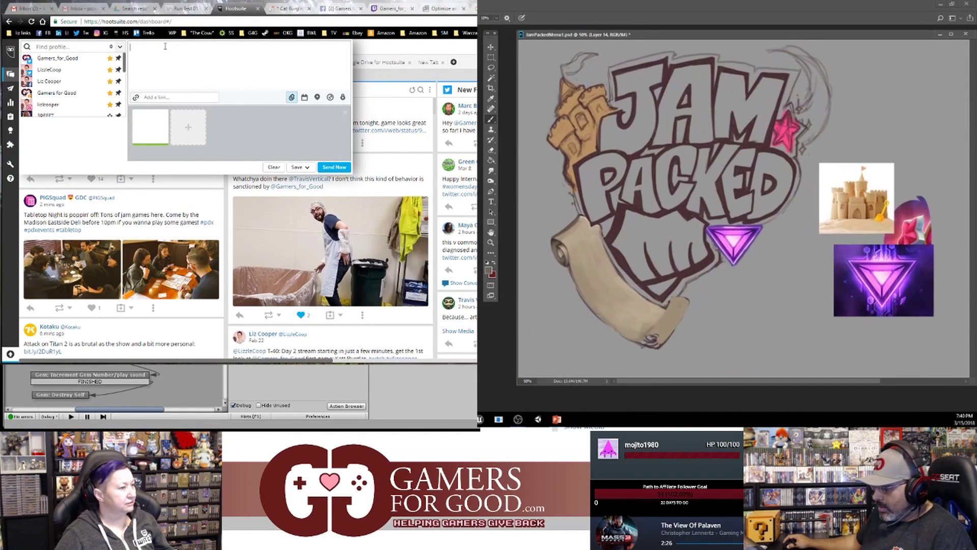
pyautogui.write('Com')
pyautogui.write('e w')
pyautogui.moveTo(630, 308); pyautogui.dragTo(785, 260)
pyautogui.write('ork')
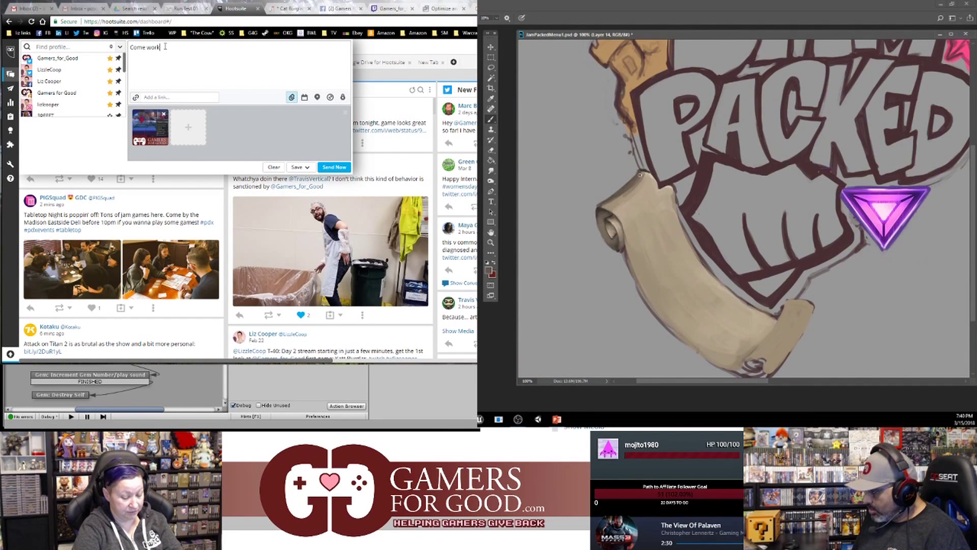
pyautogui.write(' in the studio with us. L')
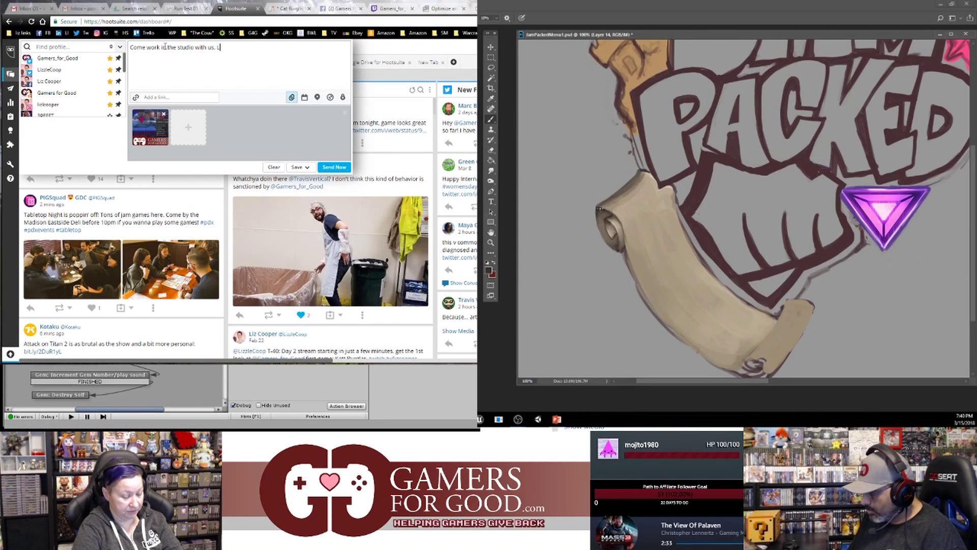
pyautogui.write('iz on Cat Burglar a')
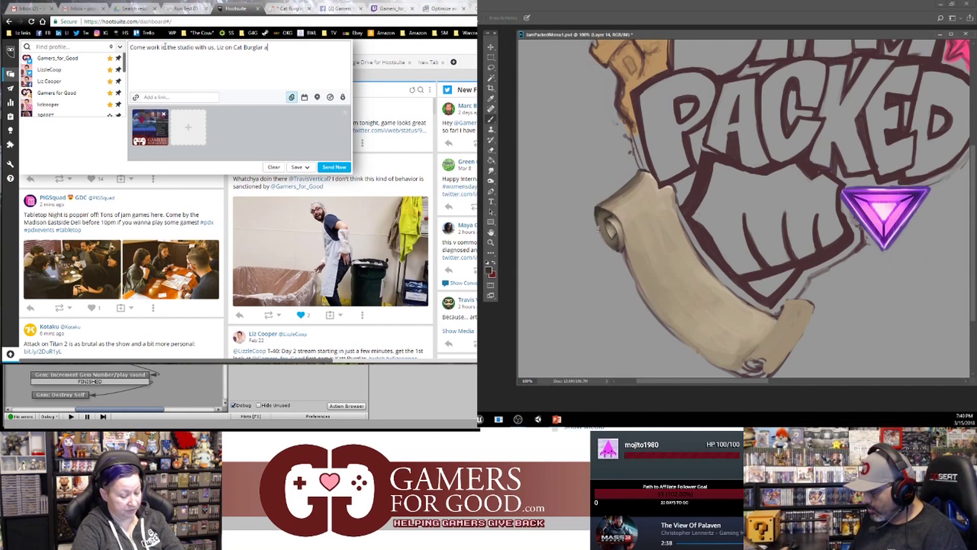
pyautogui.write('nd Peet')
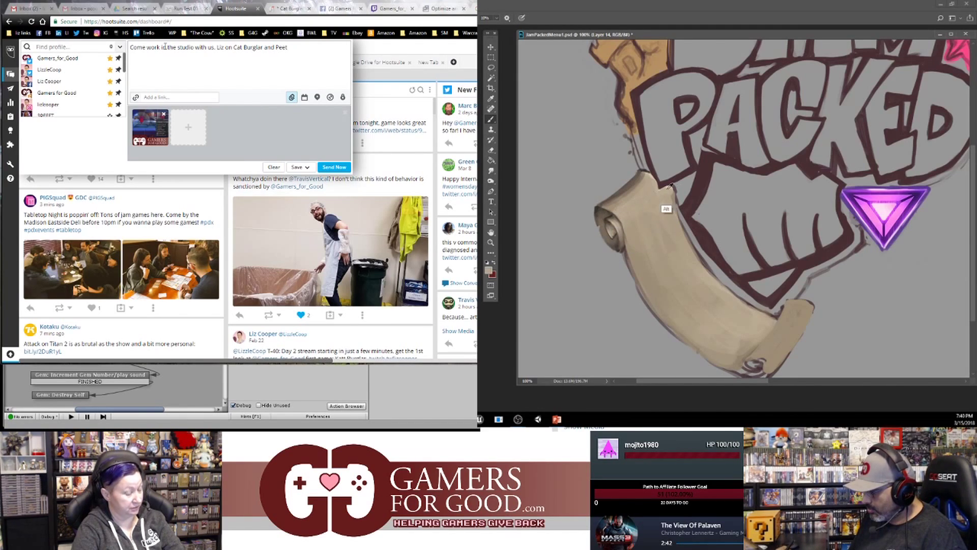
pyautogui.write(' on R')
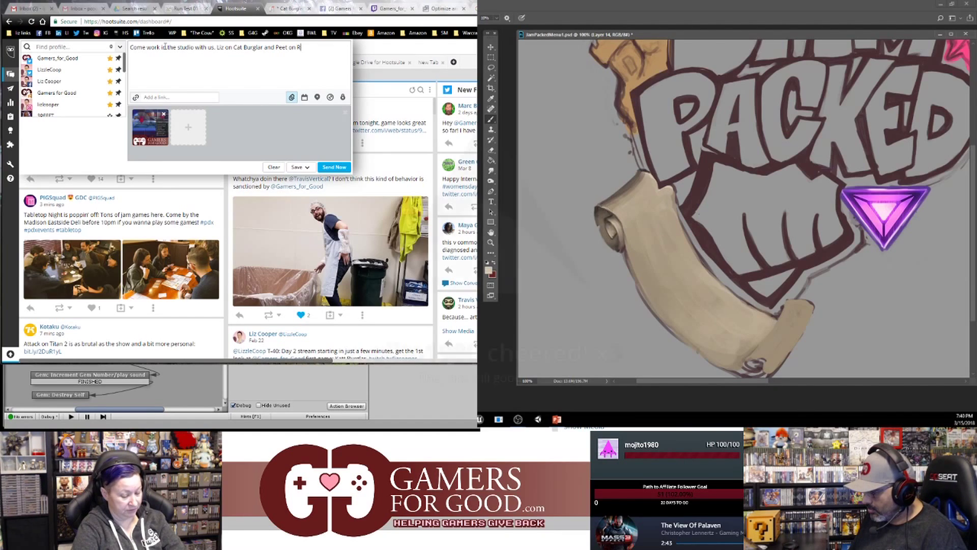
pyautogui.write('iot Thunder')
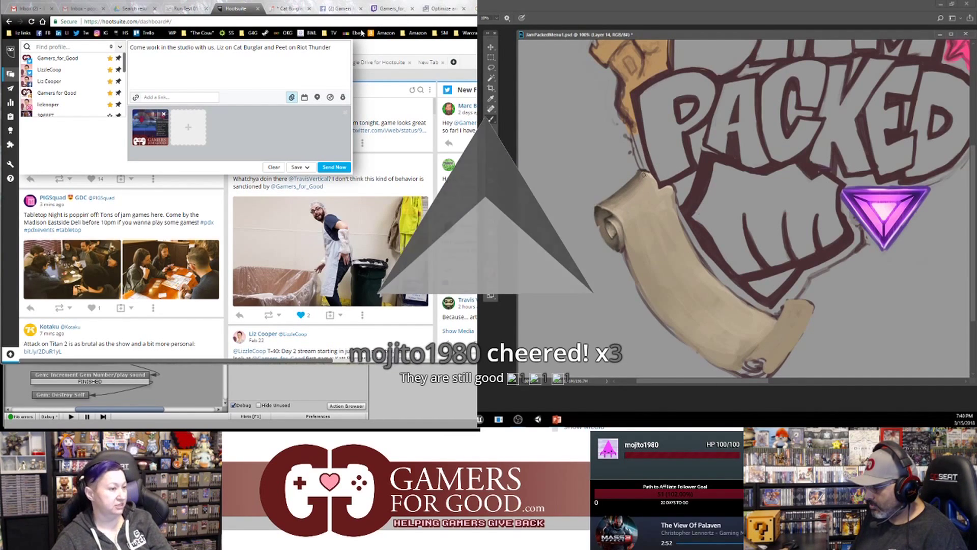
# - Complete the game title as Riot Thunderdome and add "jam to tunes. laugh at us being silly. Come" to the message
pyautogui.click(365, 46)
pyautogui.click(266, 49)
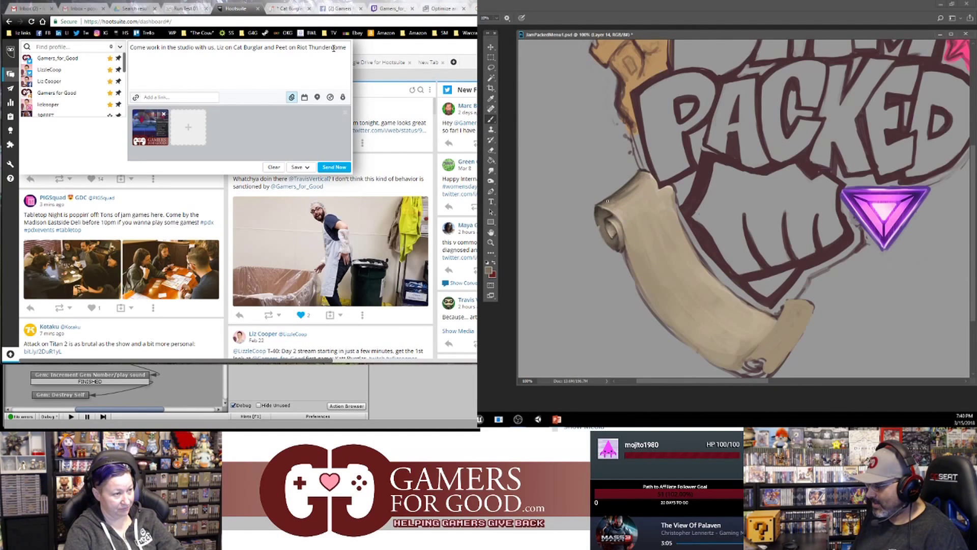
pyautogui.write('. ja')
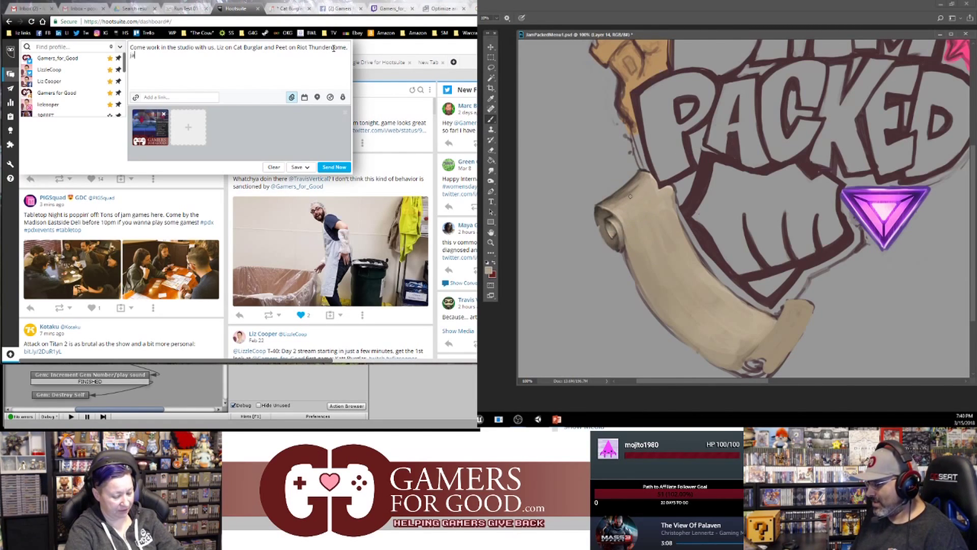
pyautogui.write('m to tunes.')
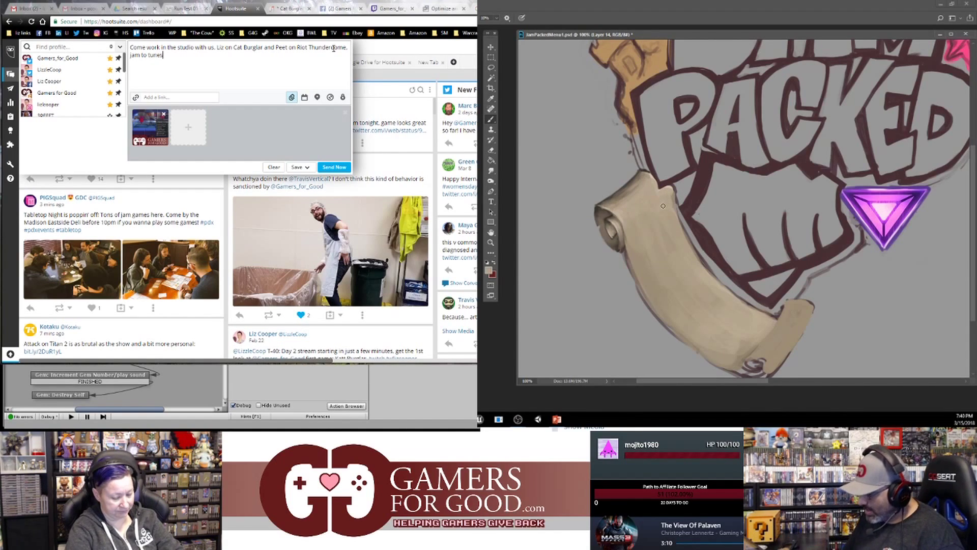
pyautogui.write(' laugh')
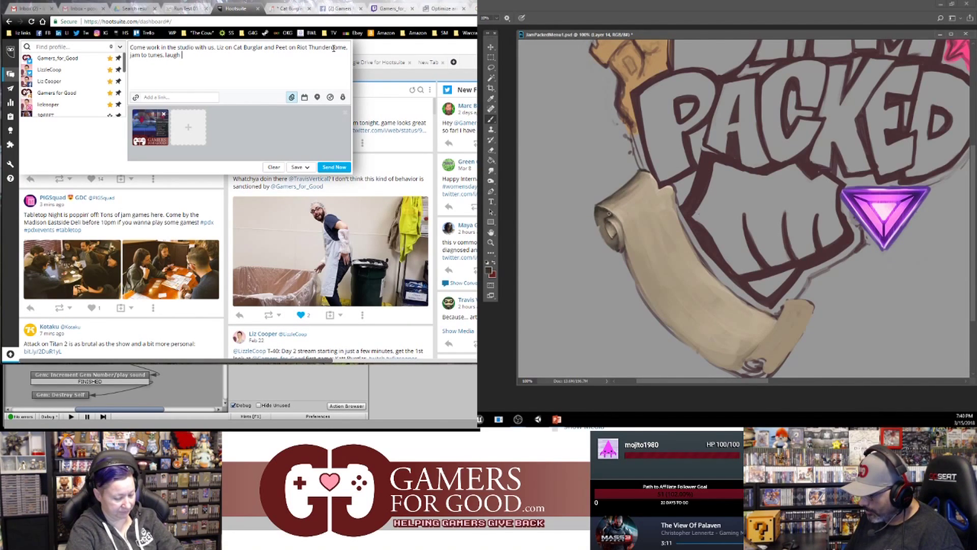
pyautogui.write(' at us ')
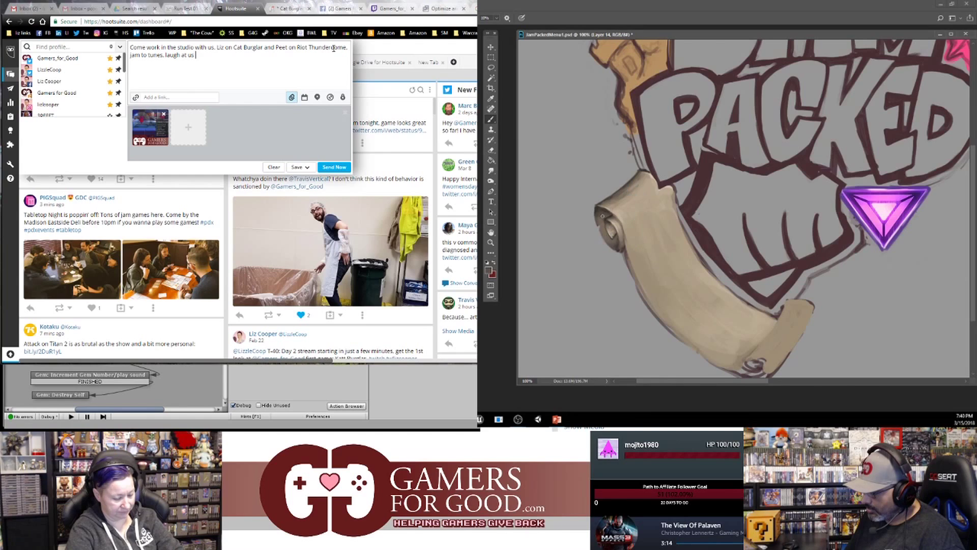
pyautogui.write('being silly')
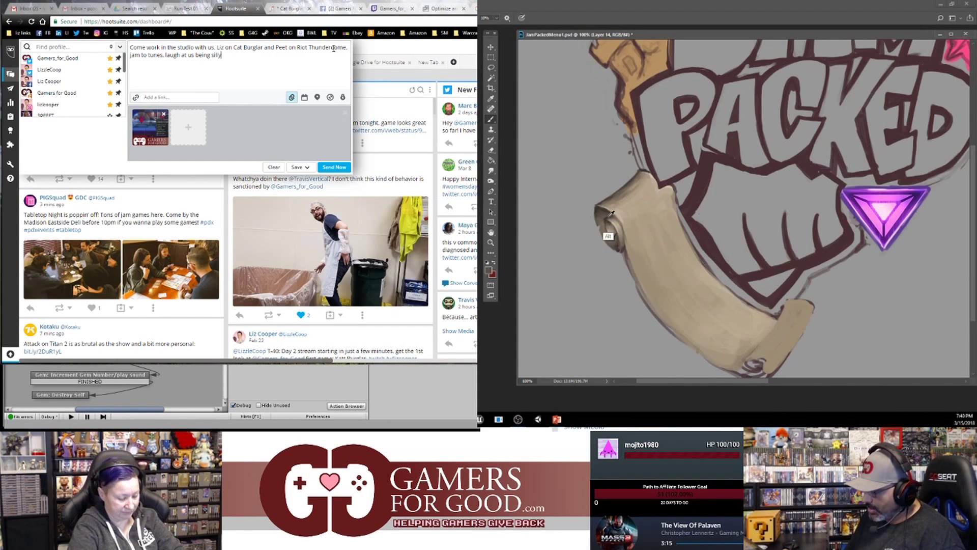
pyautogui.write('. Comre')
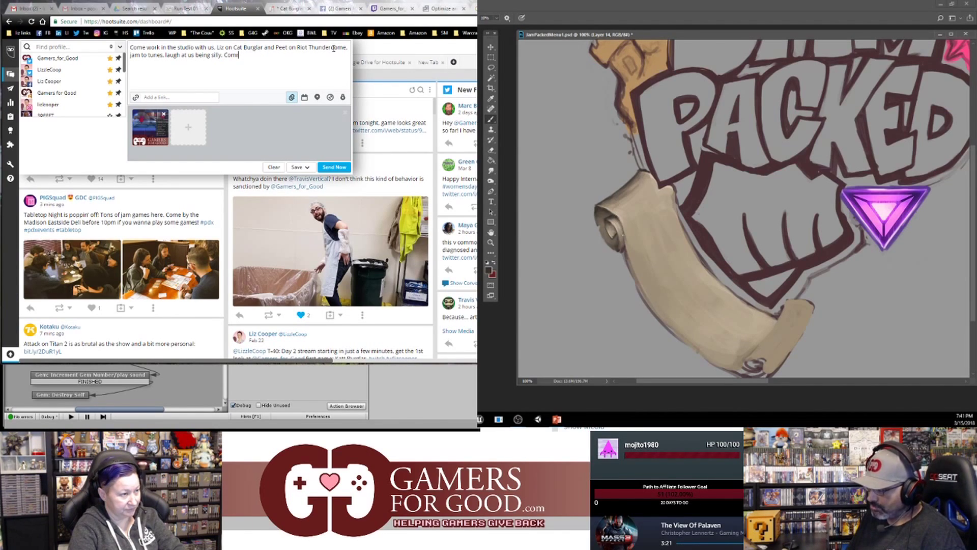
# - Finish the studio invitation post with "Come on you know you want to...."
pyautogui.write('e on you')
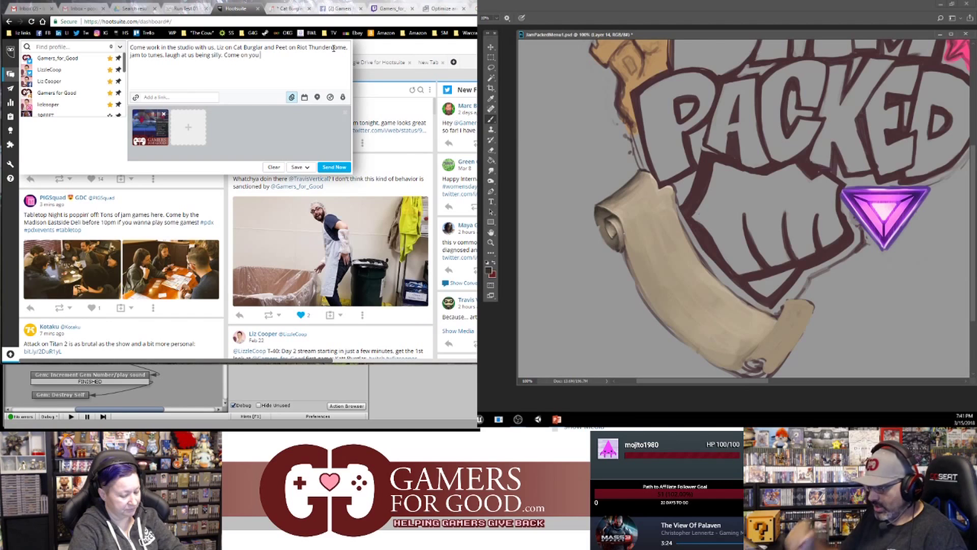
pyautogui.write(' know you want to')
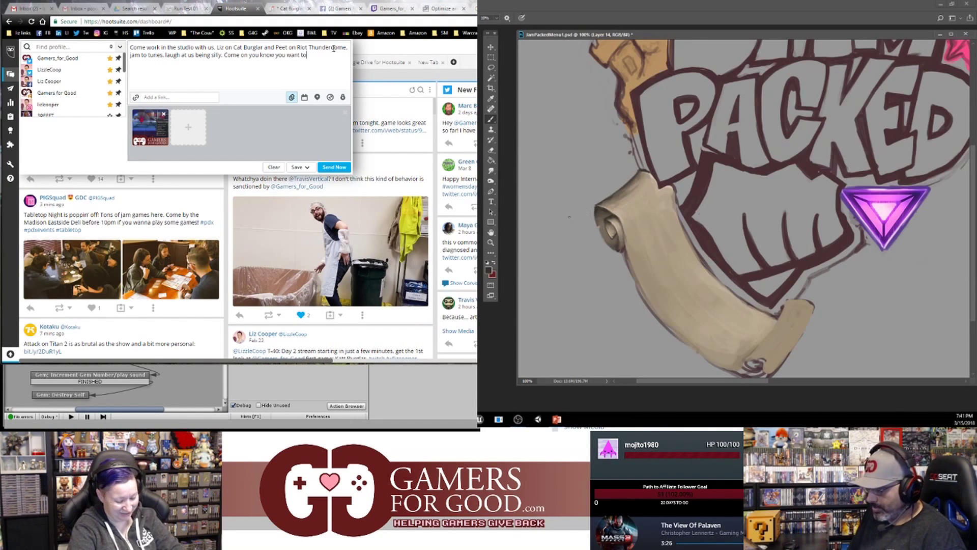
pyautogui.write('....')
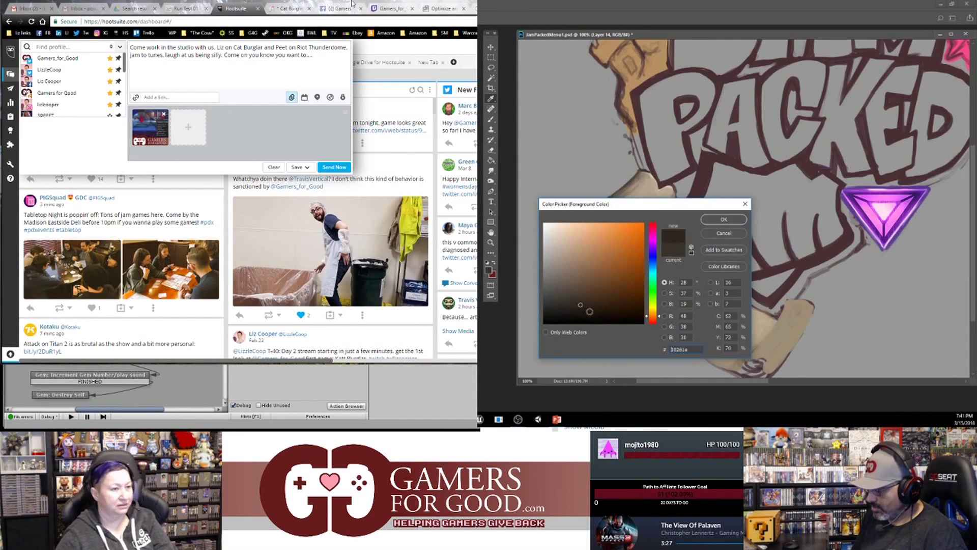
pyautogui.click(392, 9)
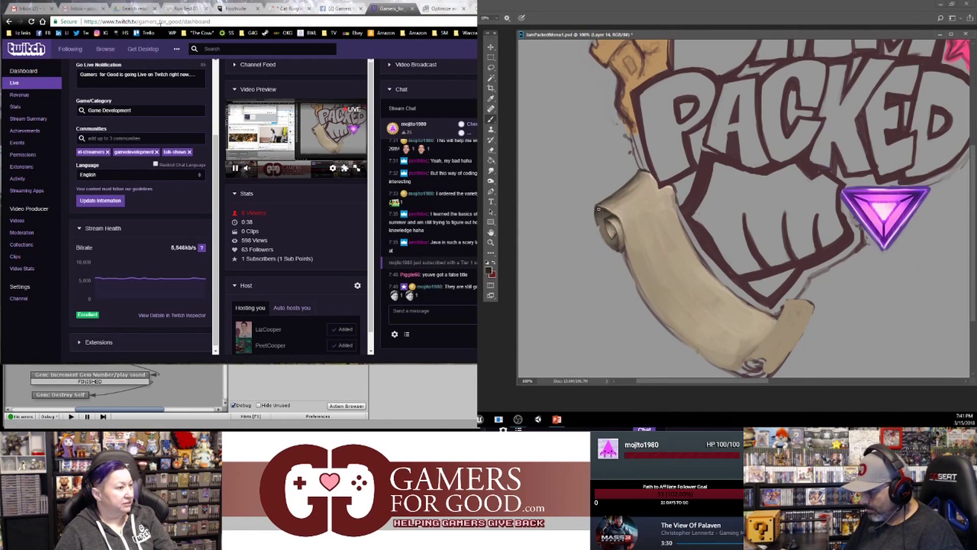
pyautogui.moveTo(184, 21); pyautogui.dragTo(76, 27)
pyautogui.hotkey('ctrl', 'c')
pyautogui.click(234, 8)
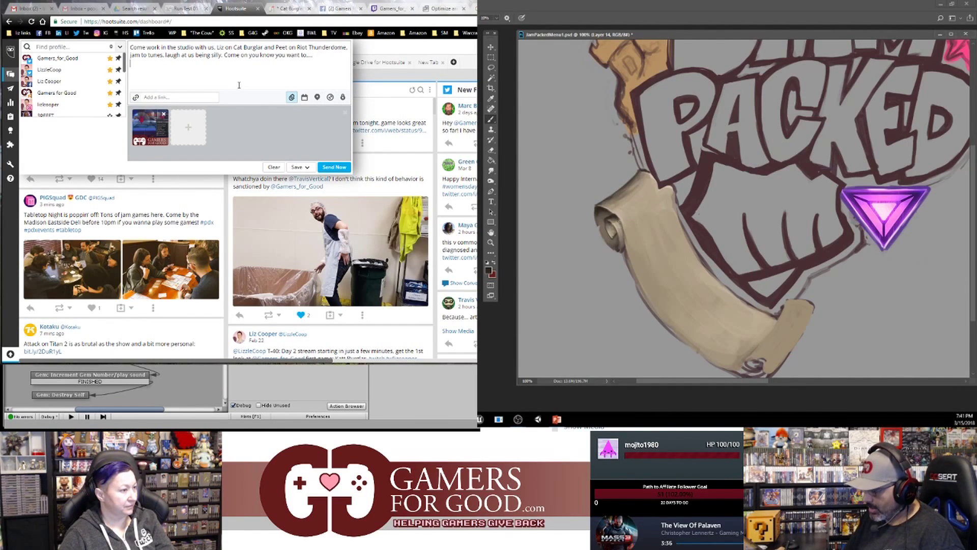
pyautogui.hotkey('ctrl', 'v')
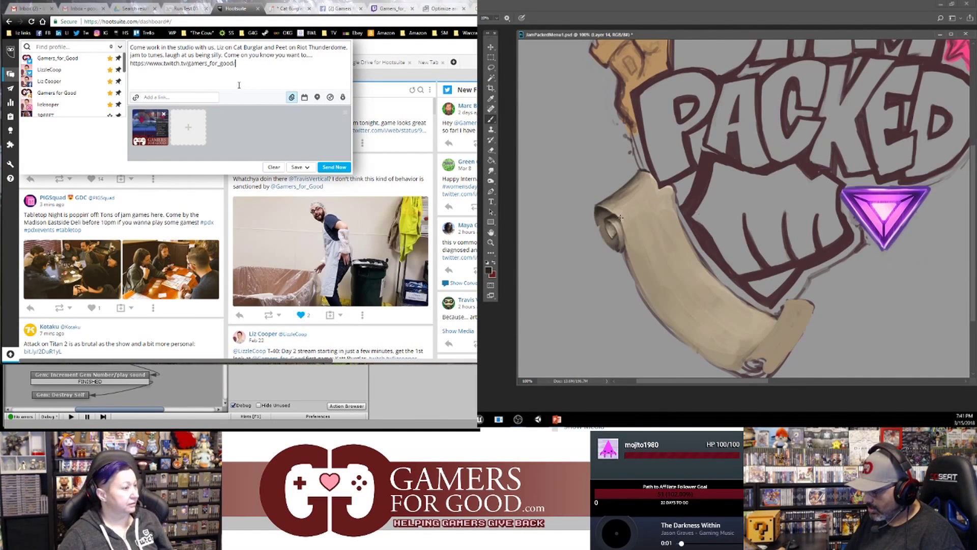
# - Choose ten social profiles as recipients, including the Gamers for Good accounts and both team members' accounts
pyautogui.moveTo(80, 62)
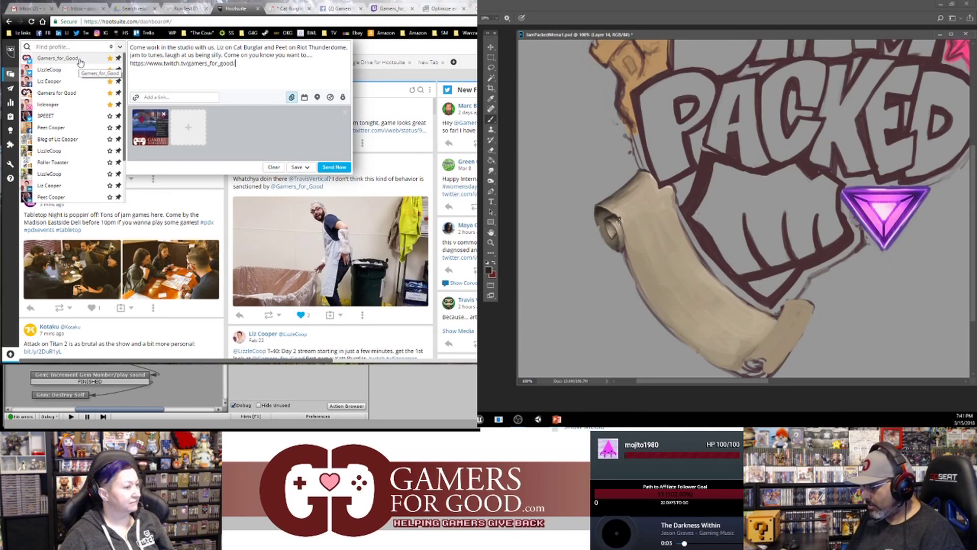
pyautogui.click(77, 58)
pyautogui.click(61, 70)
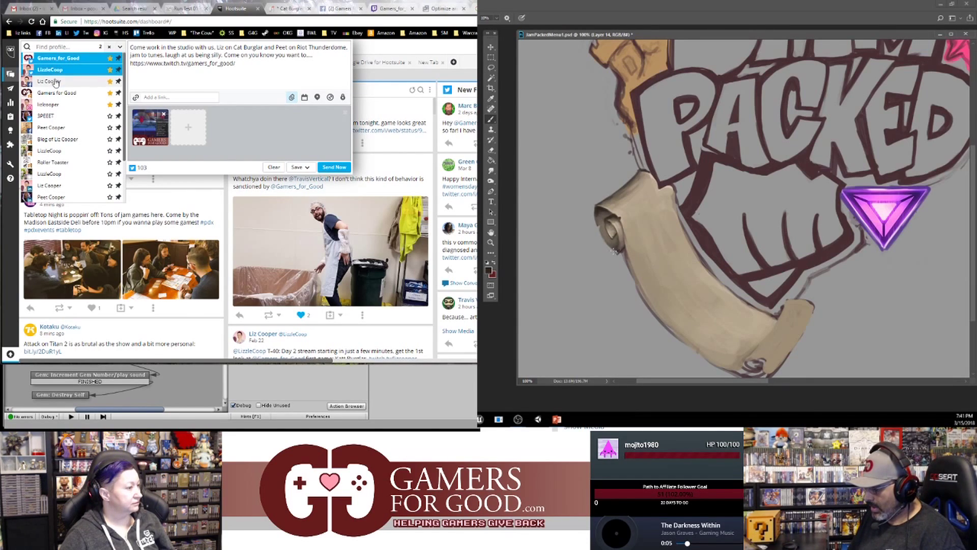
pyautogui.click(56, 82)
pyautogui.click(54, 93)
pyautogui.click(51, 104)
pyautogui.click(49, 116)
pyautogui.click(53, 128)
pyautogui.click(55, 186)
pyautogui.click(54, 196)
pyautogui.scroll(-1, 67, 176)
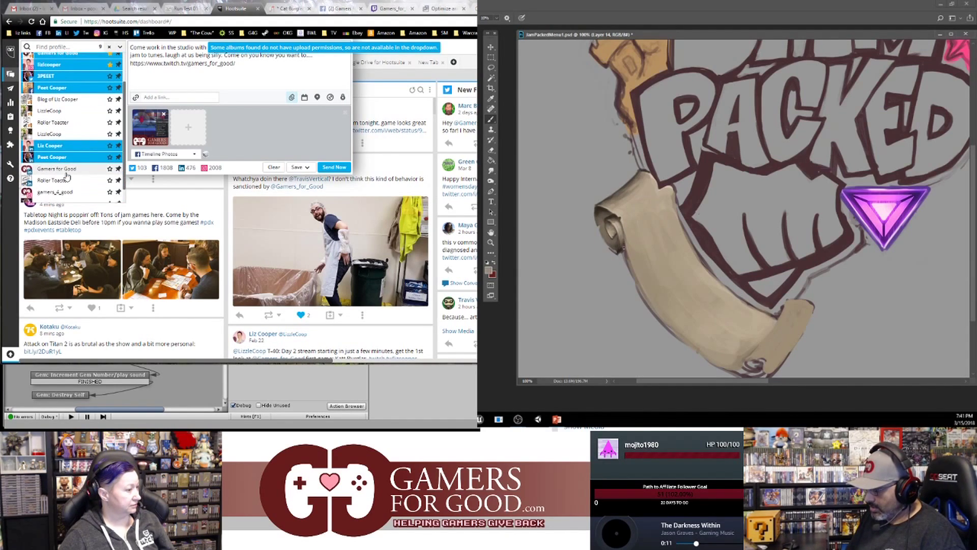
pyautogui.click(65, 173)
pyautogui.scroll(-1, 66, 174)
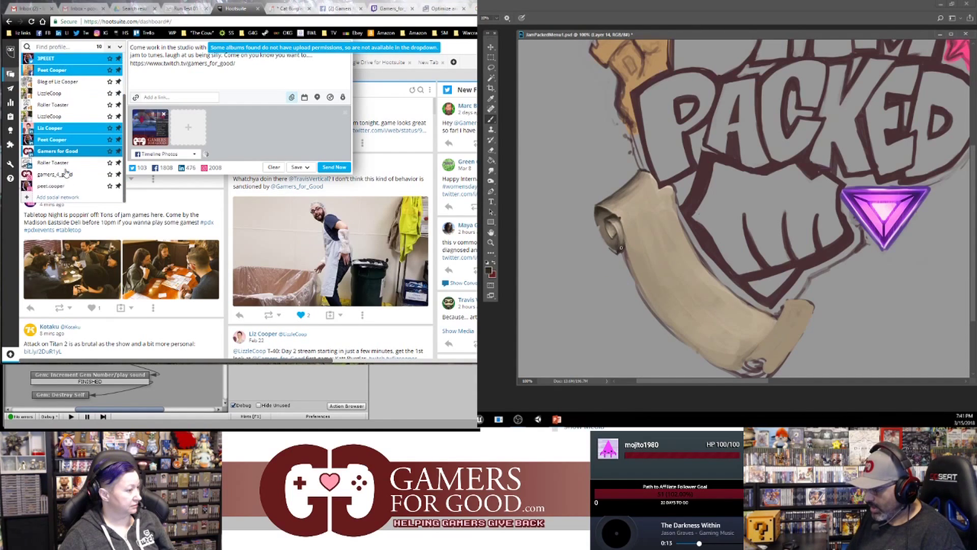
# - Send the finished post immediately to all selected profiles
pyautogui.press('e')
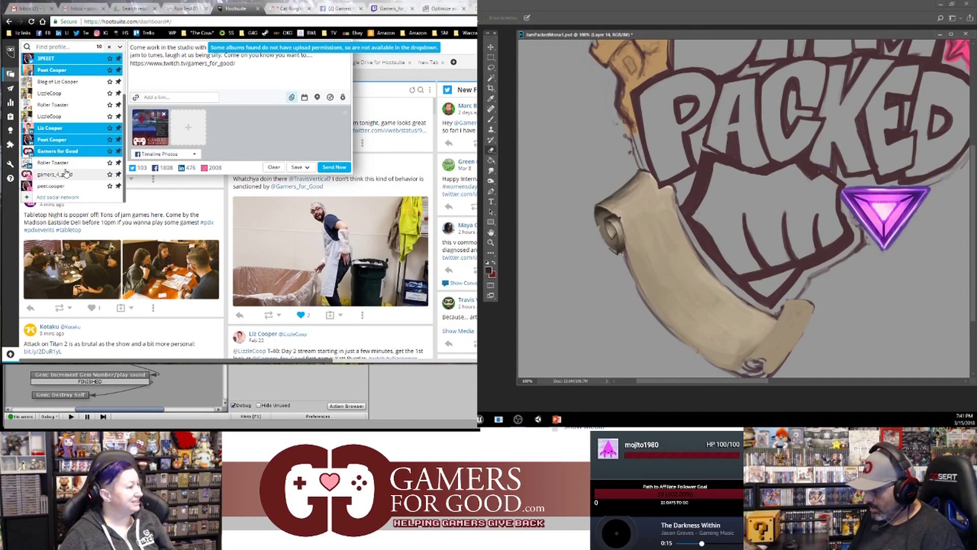
pyautogui.scroll(2, 66, 173)
pyautogui.press('b')
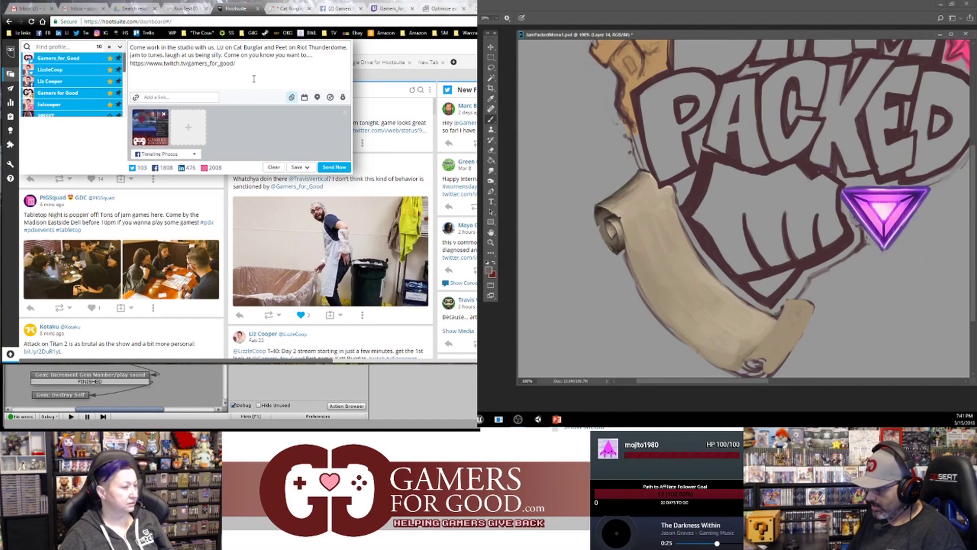
pyautogui.click(328, 167)
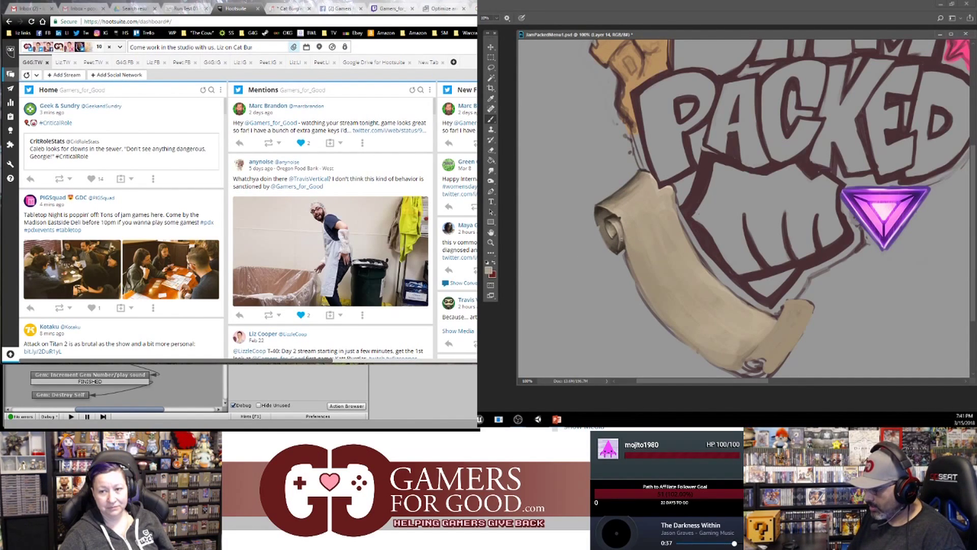
# - In Photoshop, set the foreground colour to dark brown 2c2017 and shade the parchment scroll's upper curl
pyautogui.keyDown('alt'); pyautogui.click(600, 232); pyautogui.keyUp('alt')
pyautogui.click(488, 270)
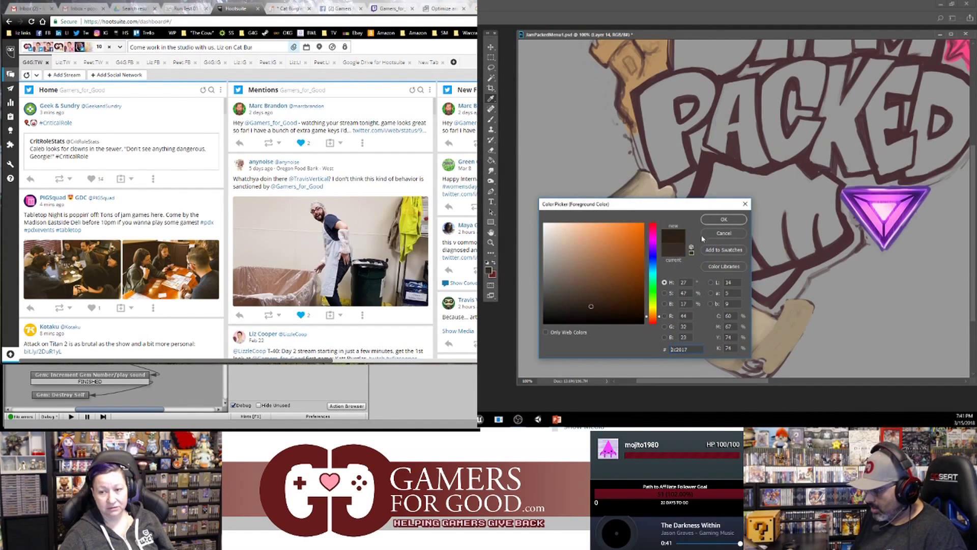
pyautogui.press('Return')
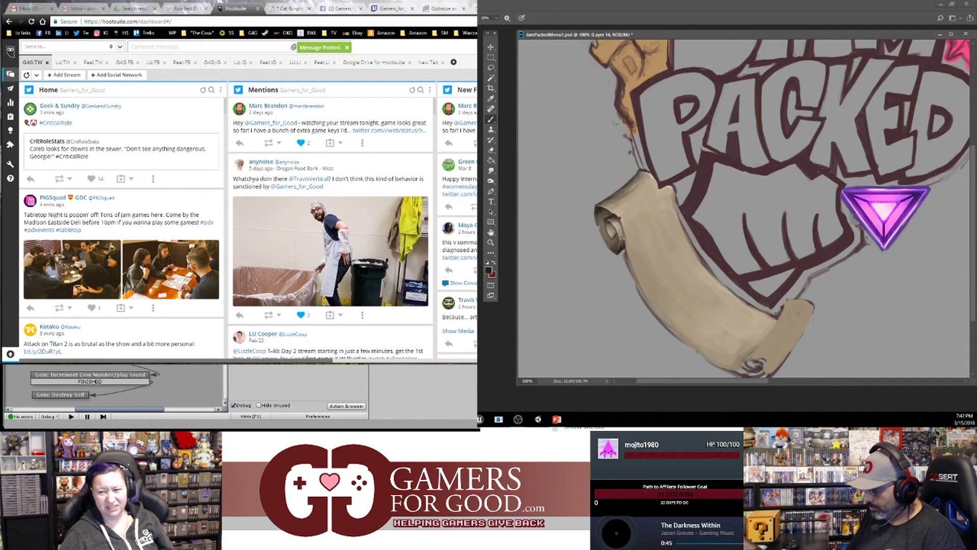
pyautogui.press('e')
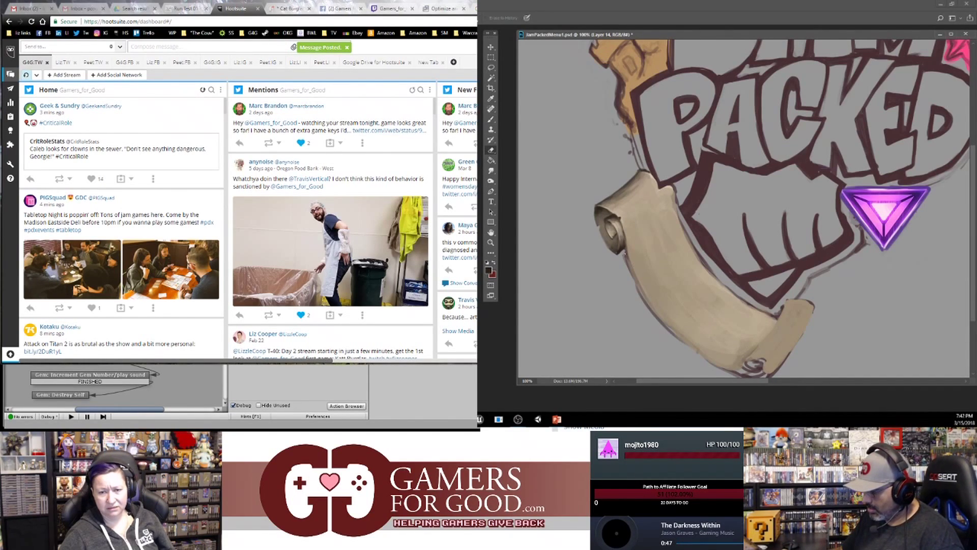
pyautogui.press('b')
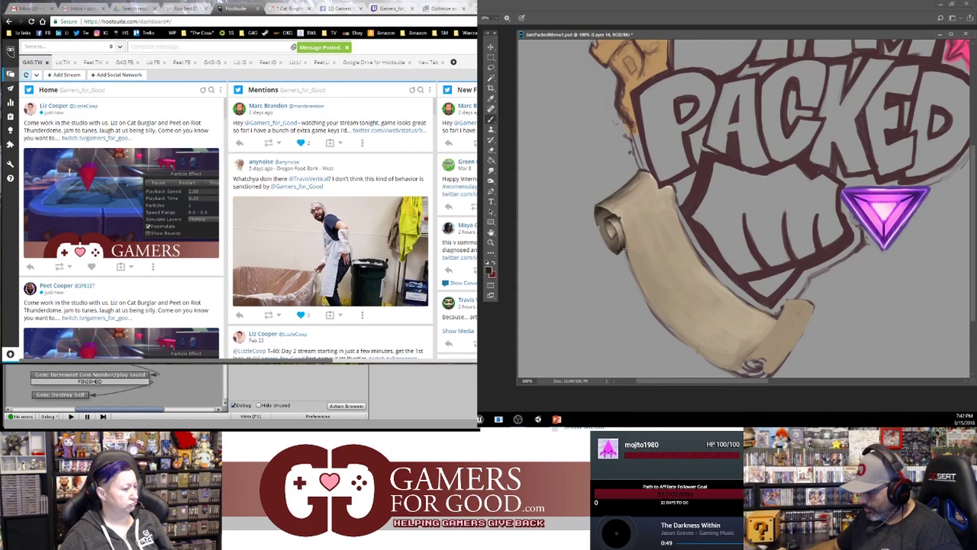
# - Paint dark outlines and spiral shading on the parchment's lower curl, and move the browser away to reveal the Unity editor
pyautogui.click(146, 49)
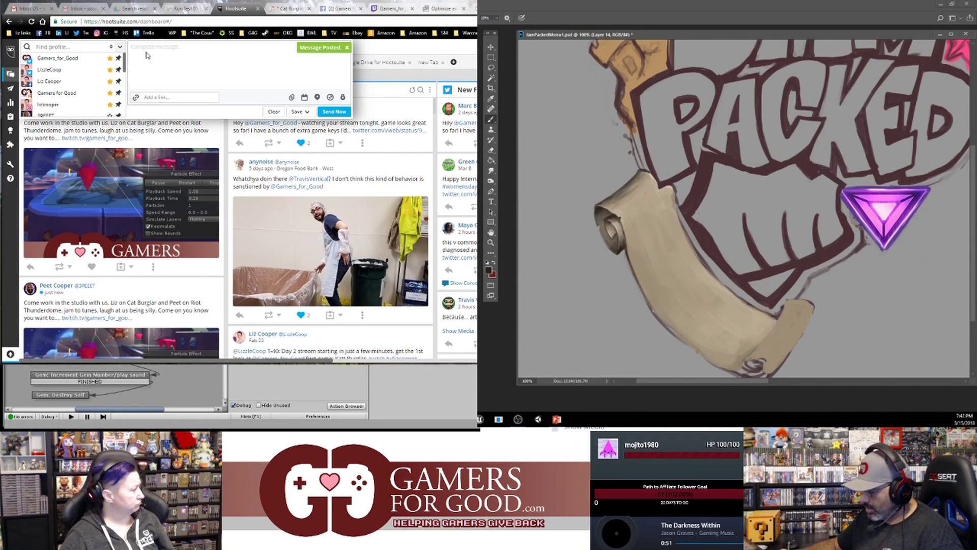
pyautogui.moveTo(727, 313); pyautogui.dragTo(680, 226)
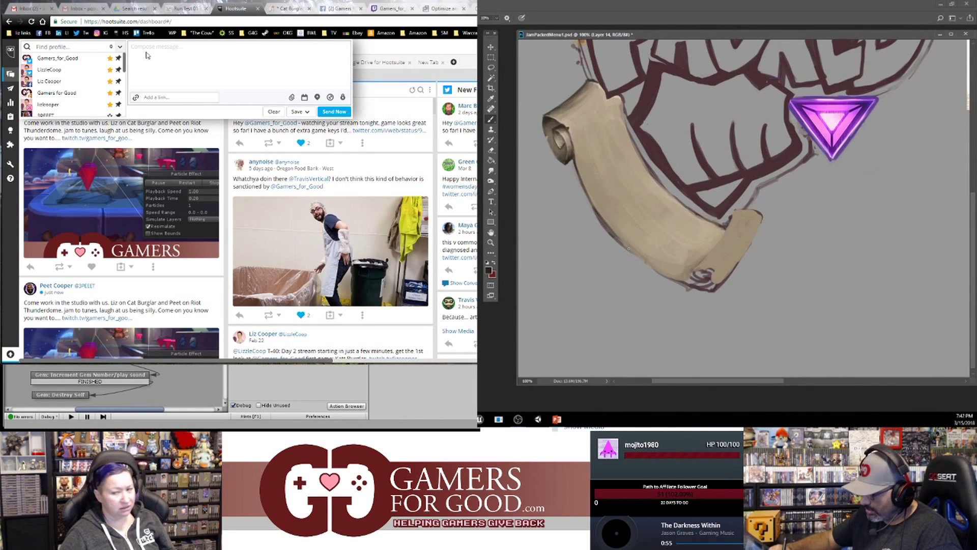
pyautogui.moveTo(664, 274)
pyautogui.mouseDown()
pyautogui.moveTo(712, 290)
pyautogui.moveTo(711, 274)
pyautogui.mouseUp()
pyautogui.moveTo(217, 4); pyautogui.dragTo(476, 43)
pyautogui.moveTo(711, 273); pyautogui.dragTo(701, 271)
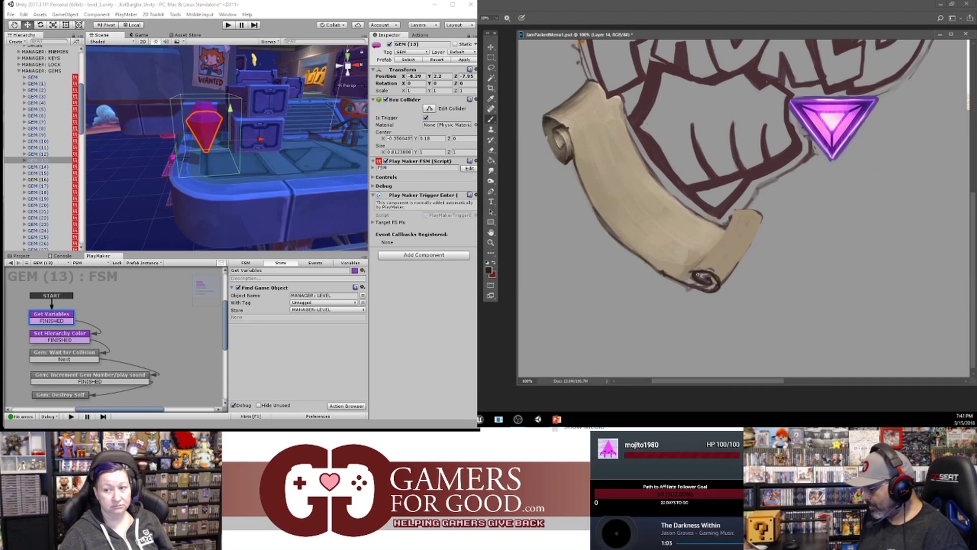
pyautogui.moveTo(698, 274); pyautogui.dragTo(715, 283)
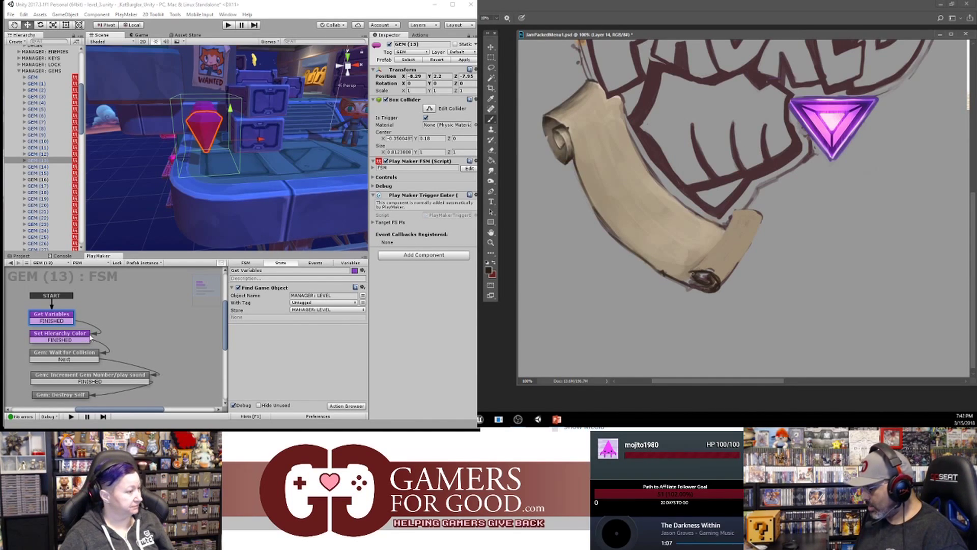
# - In Unity, add the CFX4 Magic Hit prefab from the Magic folder as a child of GEM (13) and select it
pyautogui.click(24, 161)
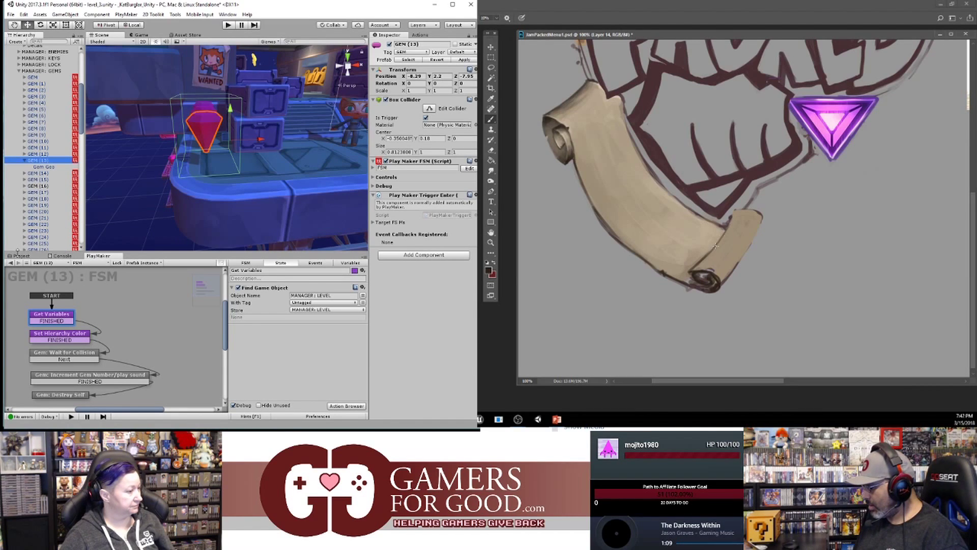
pyautogui.click(19, 256)
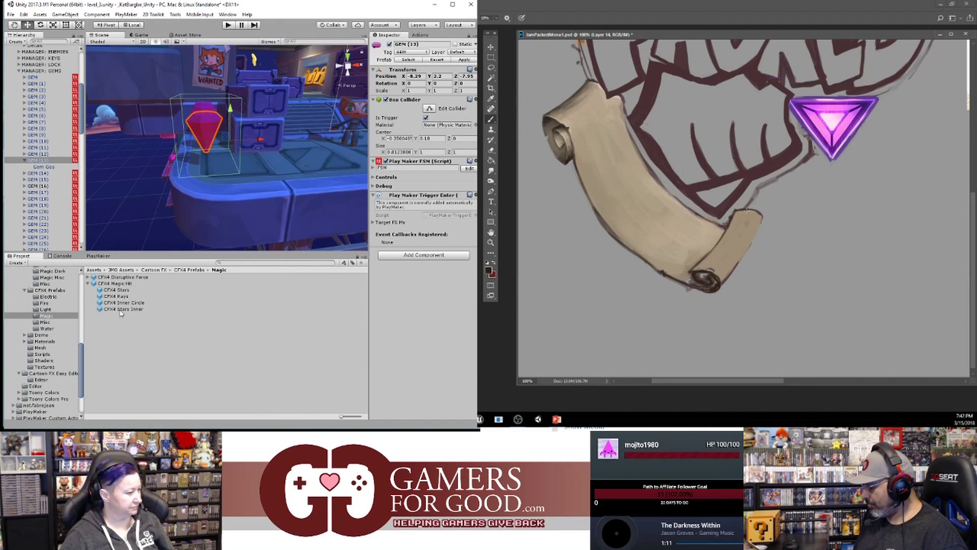
pyautogui.moveTo(121, 311); pyautogui.dragTo(51, 163)
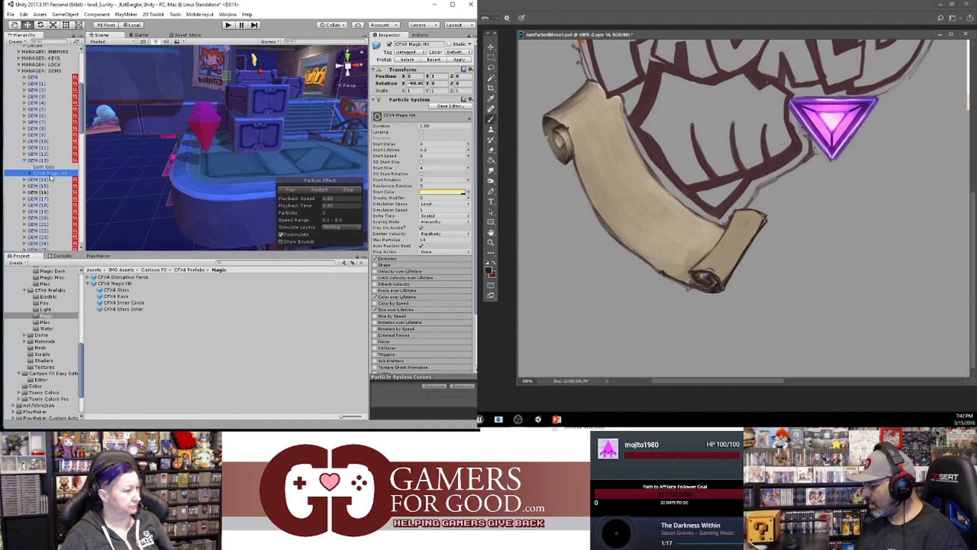
pyautogui.click(50, 175)
# - Align the magic hit effect with the gem from above at about X -0.36, Y 0.971, Z -0.27 and preview its particles
pyautogui.moveTo(231, 58); pyautogui.dragTo(231, 59)
pyautogui.click(347, 55)
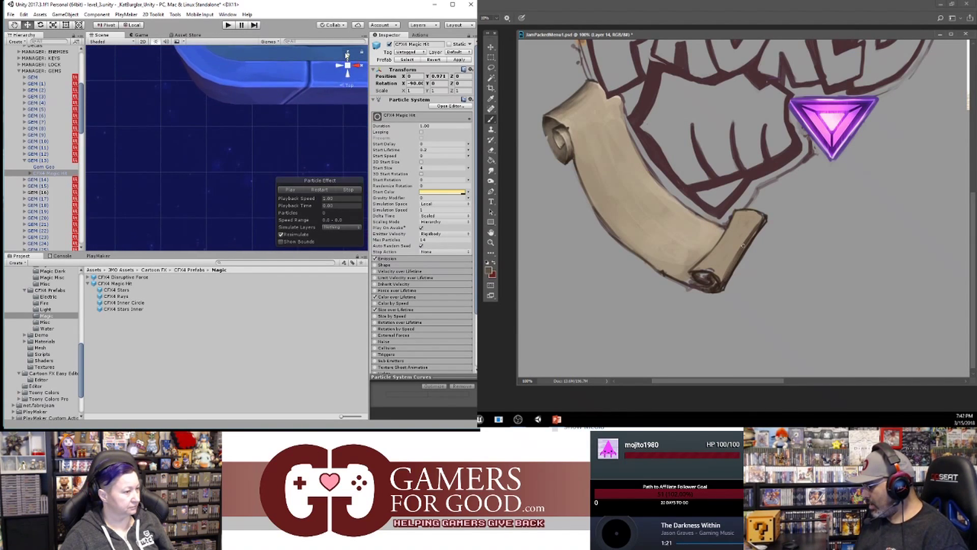
pyautogui.scroll(-5, 275, 115)
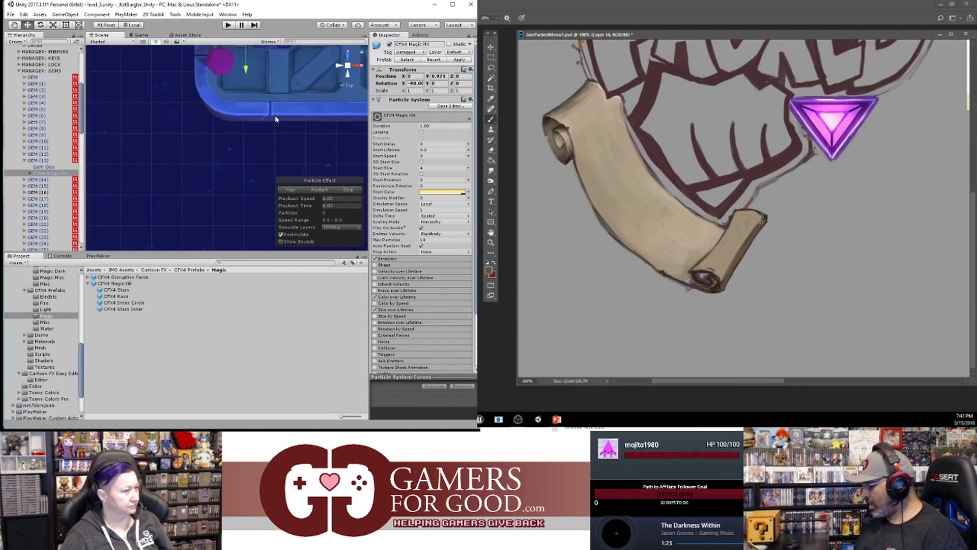
pyautogui.moveTo(275, 50); pyautogui.dragTo(252, 52)
pyautogui.moveTo(220, 83); pyautogui.dragTo(220, 99)
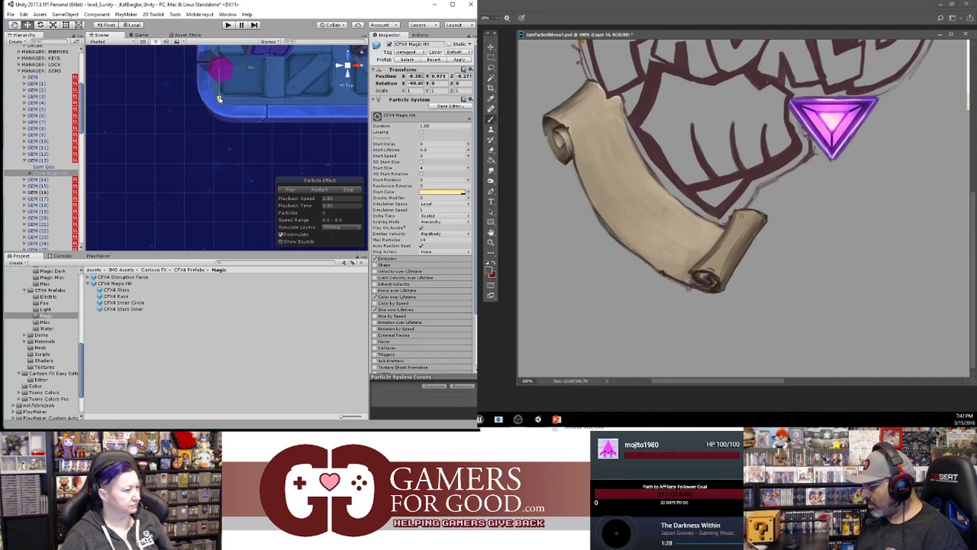
pyautogui.click(288, 190)
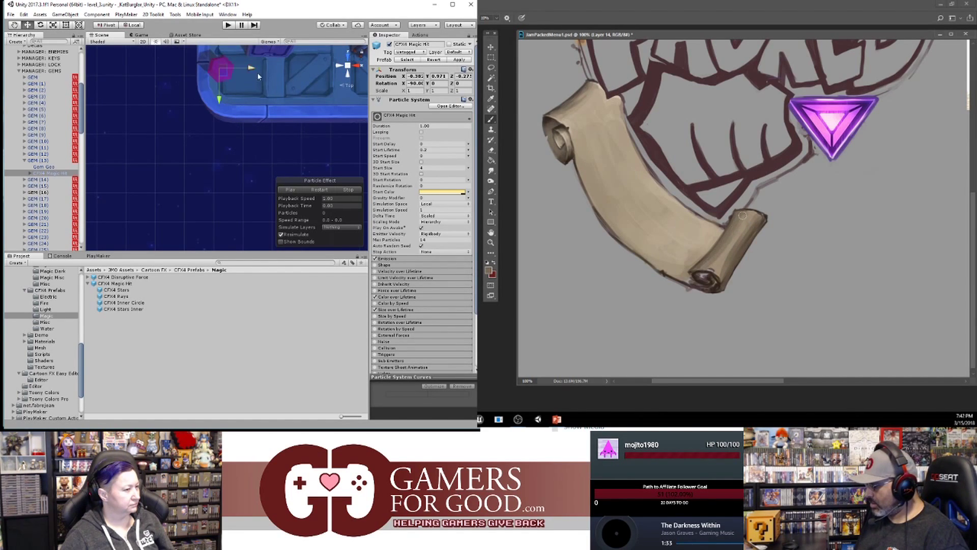
pyautogui.moveTo(253, 68); pyautogui.dragTo(253, 68)
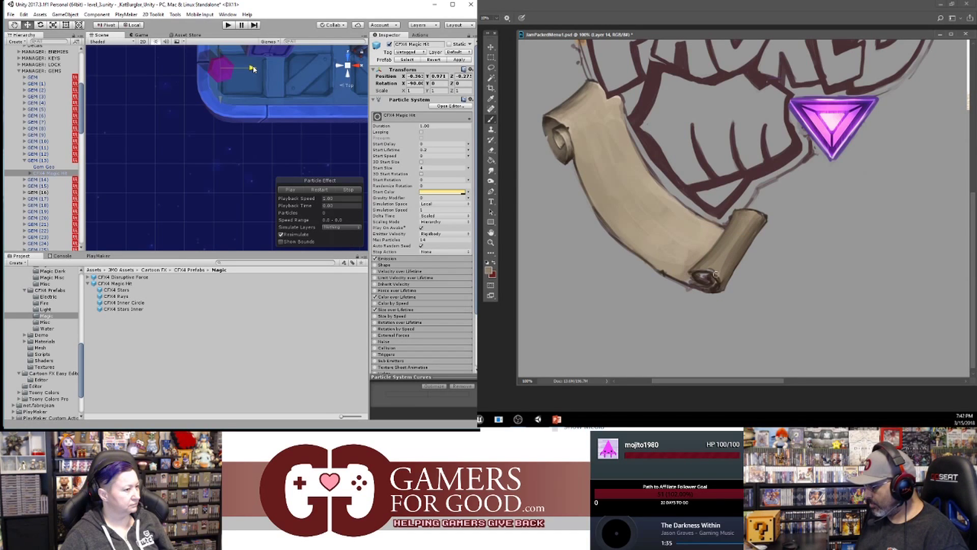
pyautogui.click(288, 190)
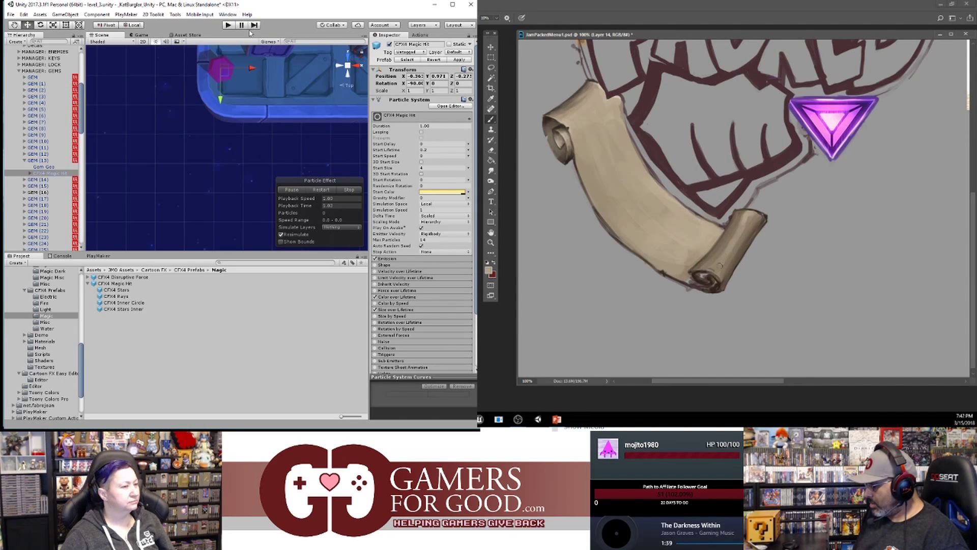
# - Lower the magic hit effect onto the gem at Y 0.19 from a side-on view and replay its particles
pyautogui.click(349, 76)
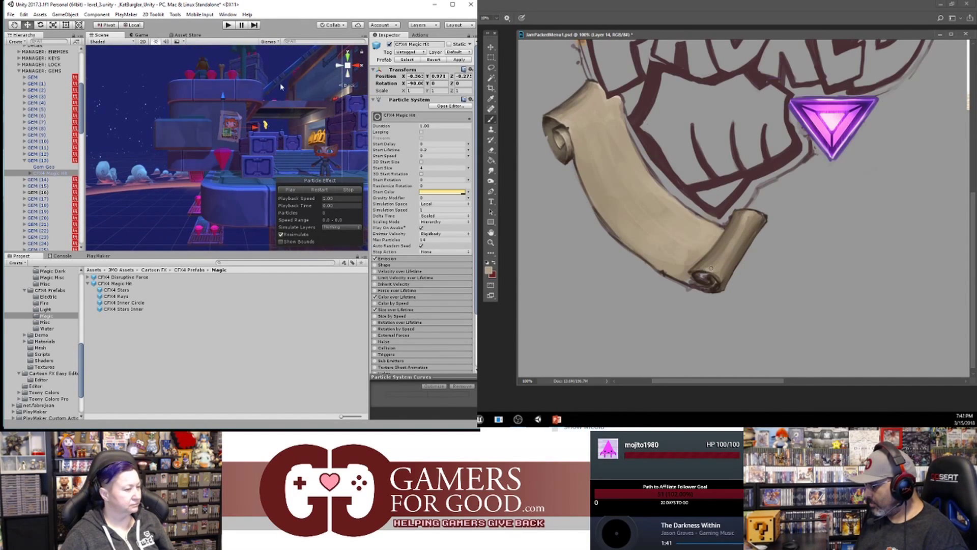
pyautogui.moveTo(223, 93); pyautogui.dragTo(227, 129)
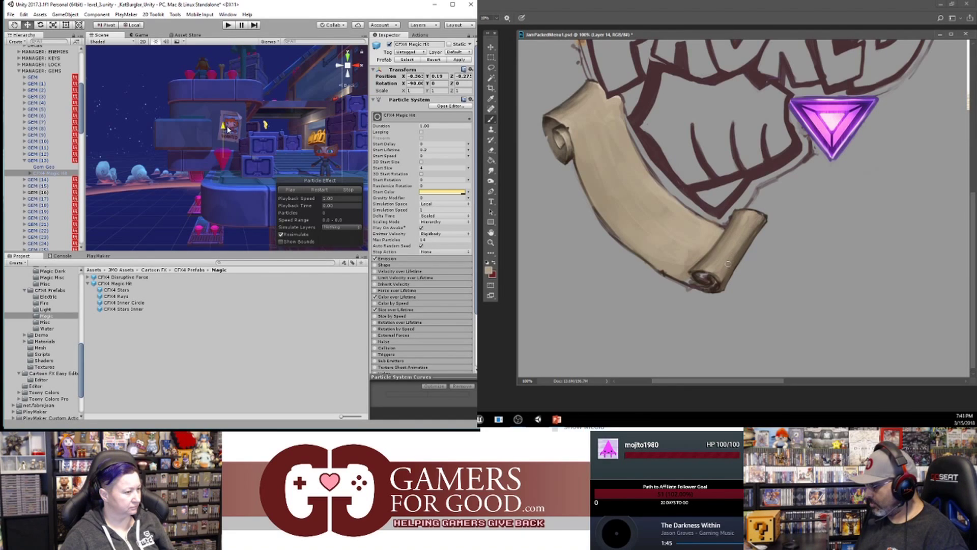
pyautogui.click(292, 190)
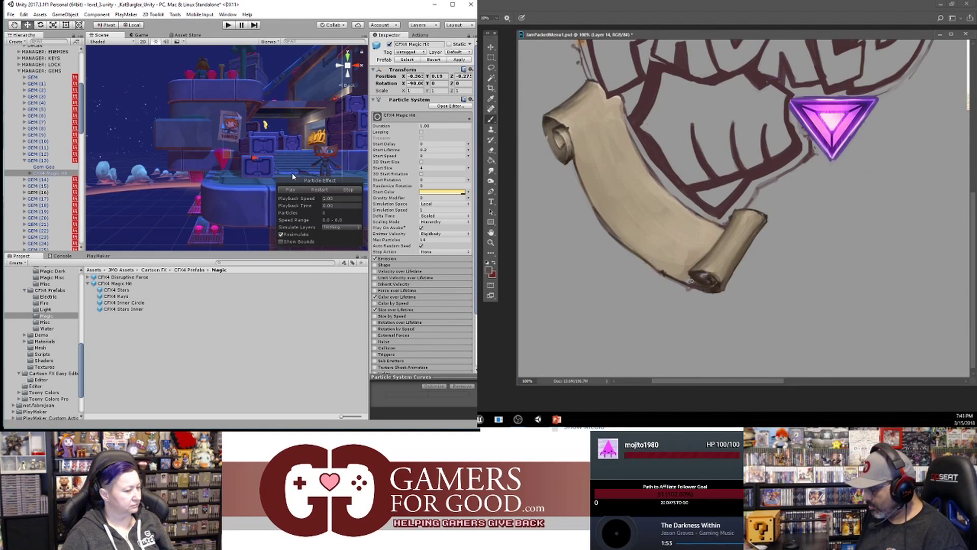
pyautogui.keyDown('alt'); pyautogui.click(685, 270); pyautogui.keyUp('alt')
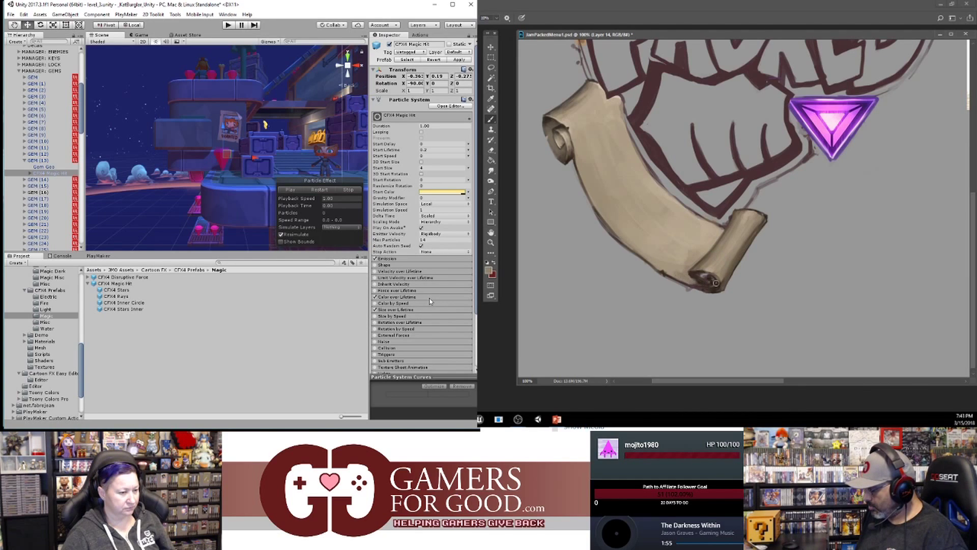
pyautogui.scroll(-2, 427, 298)
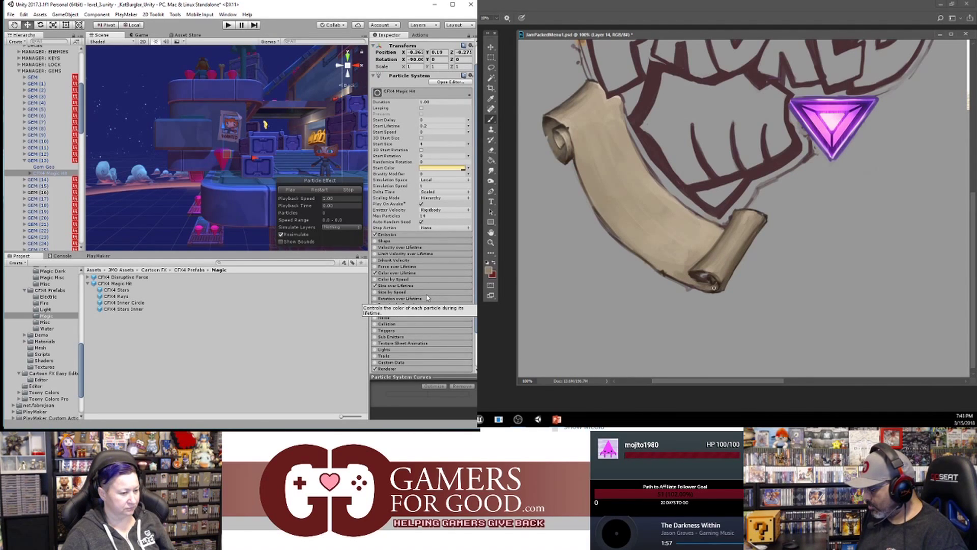
# - Refine the shading and outline of the parchment's lower curl with dark and mid browns sampled from the scroll
pyautogui.scroll(-3, 428, 298)
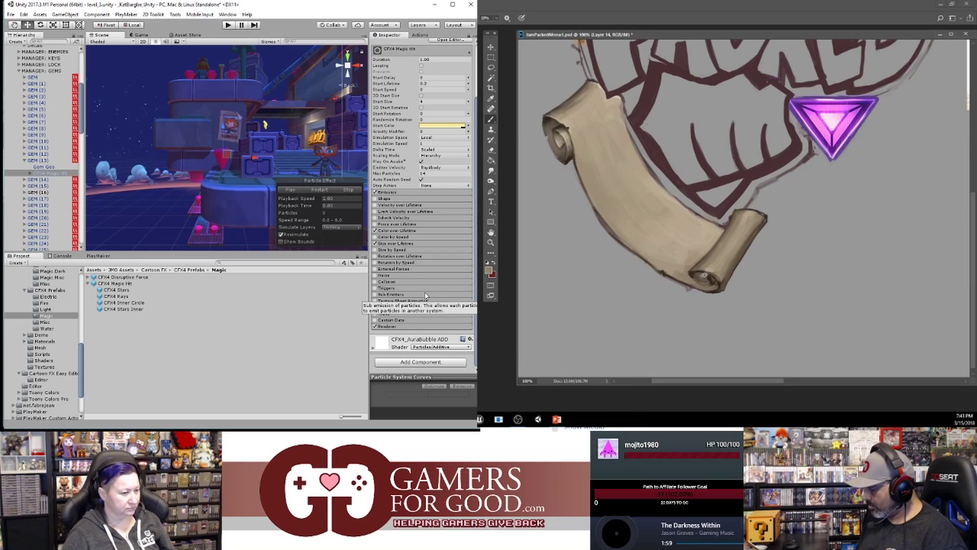
pyautogui.keyDown('alt'); pyautogui.click(711, 278); pyautogui.keyUp('alt')
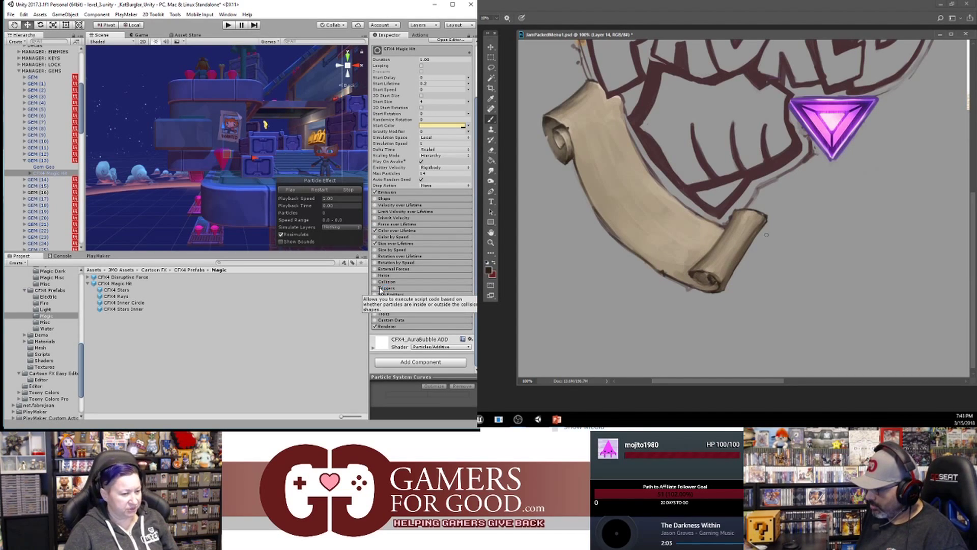
pyautogui.keyDown('alt'); pyautogui.click(563, 161); pyautogui.keyUp('alt')
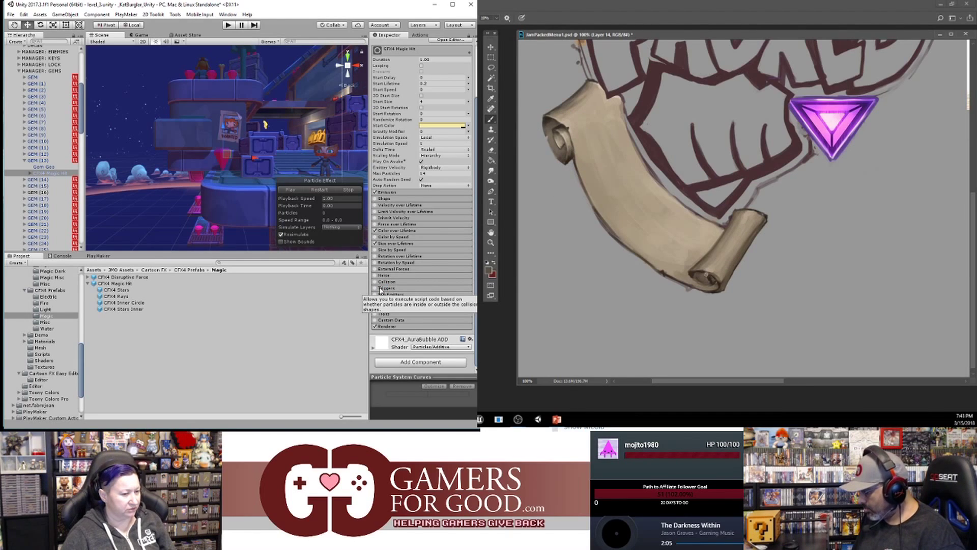
pyautogui.keyDown('alt'); pyautogui.click(693, 274); pyautogui.keyUp('alt')
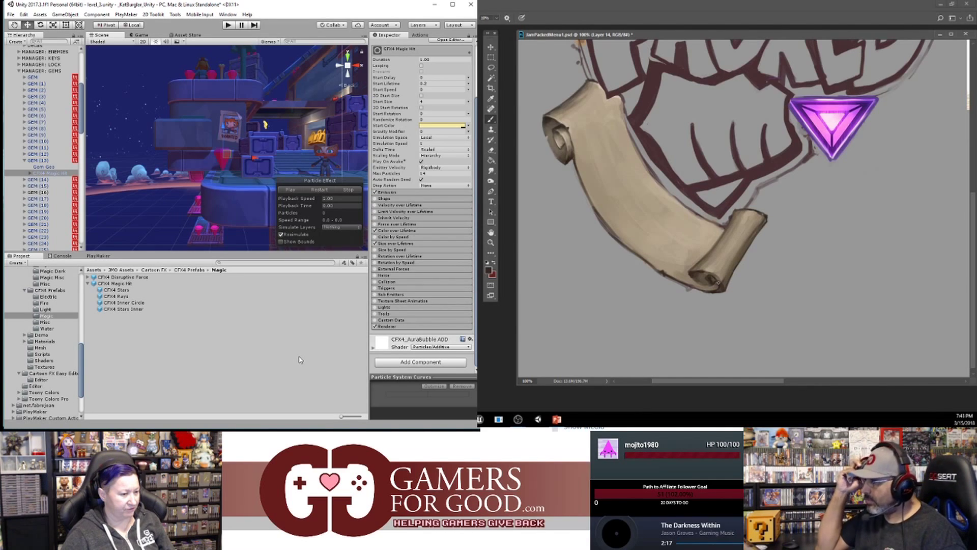
pyautogui.press('alt')
pyautogui.keyDown('alt'); pyautogui.click(717, 283); pyautogui.keyUp('alt')
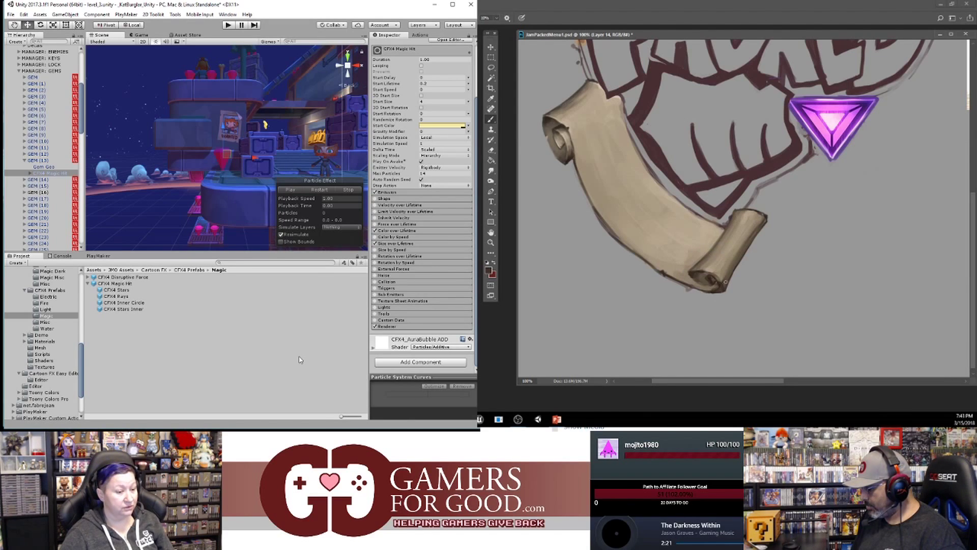
pyautogui.keyDown('alt'); pyautogui.click(707, 288); pyautogui.keyUp('alt')
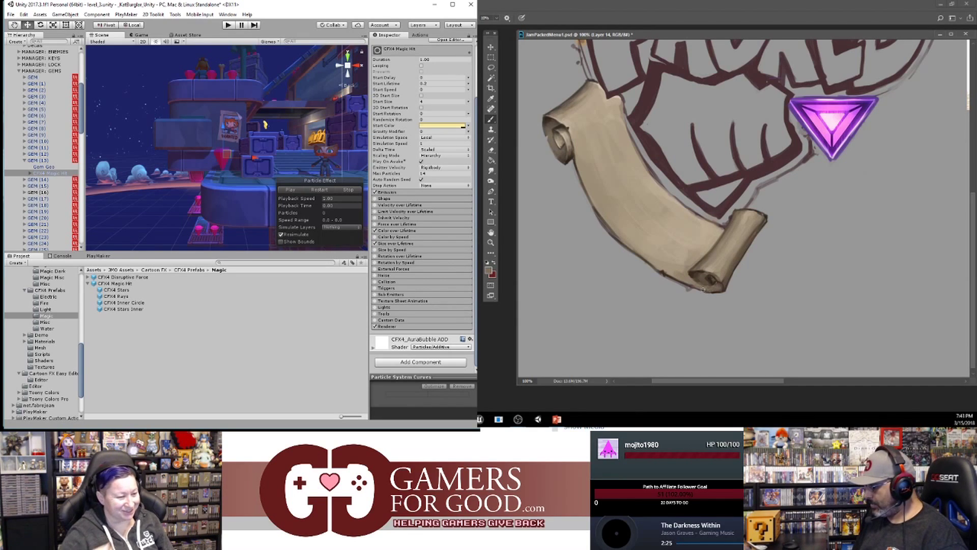
pyautogui.keyDown('alt'); pyautogui.click(720, 288); pyautogui.keyUp('alt')
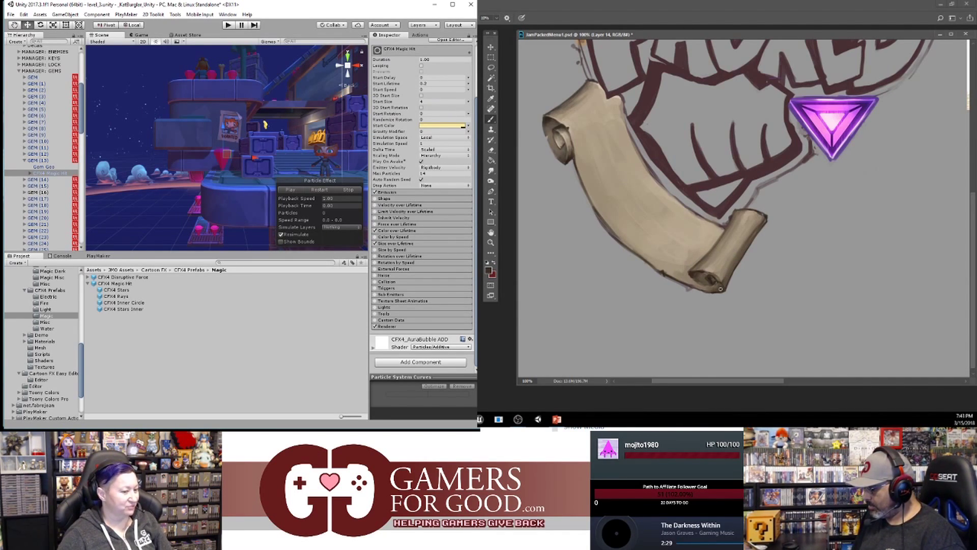
pyautogui.keyDown('alt'); pyautogui.click(731, 271); pyautogui.keyUp('alt')
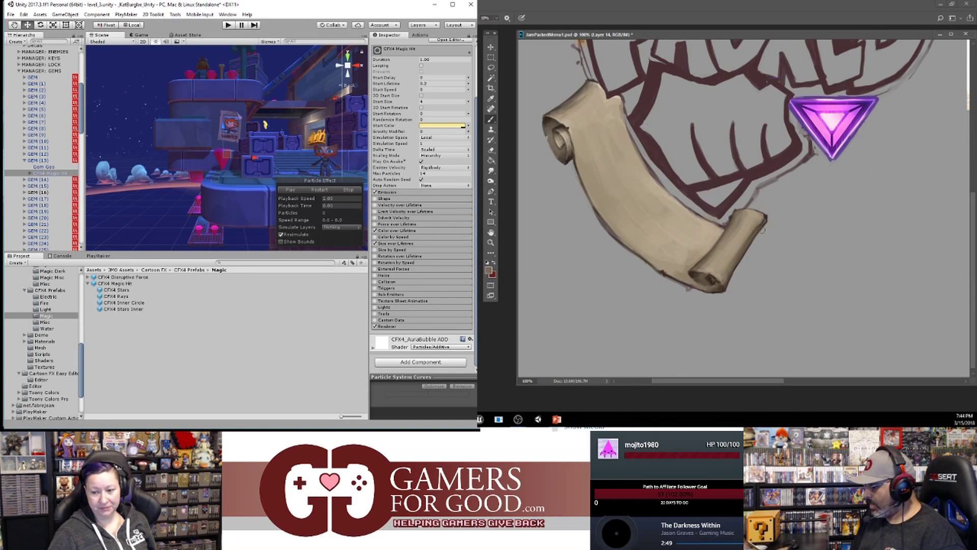
# - Replay the magic hit effect in the scene and examine its Triggers and Collision module settings
pyautogui.click(292, 190)
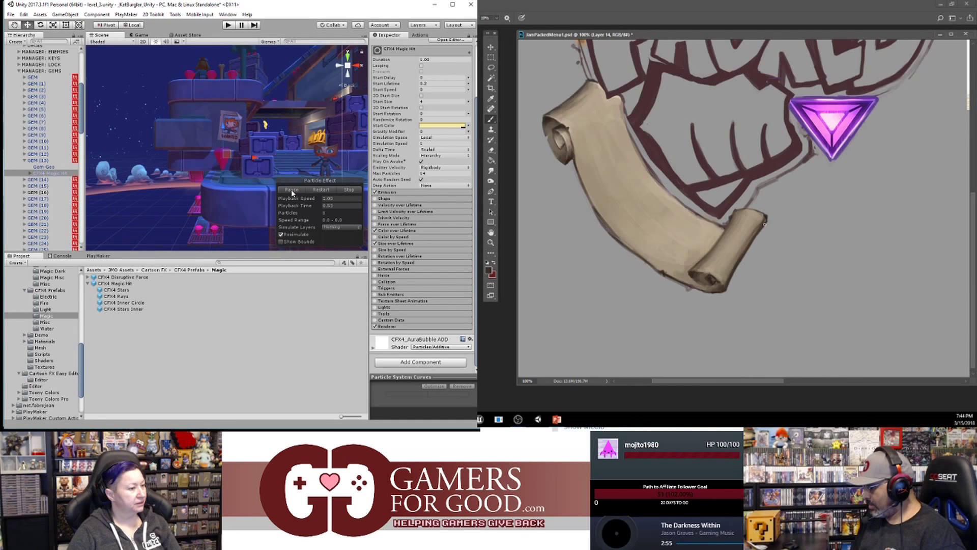
pyautogui.click(291, 191)
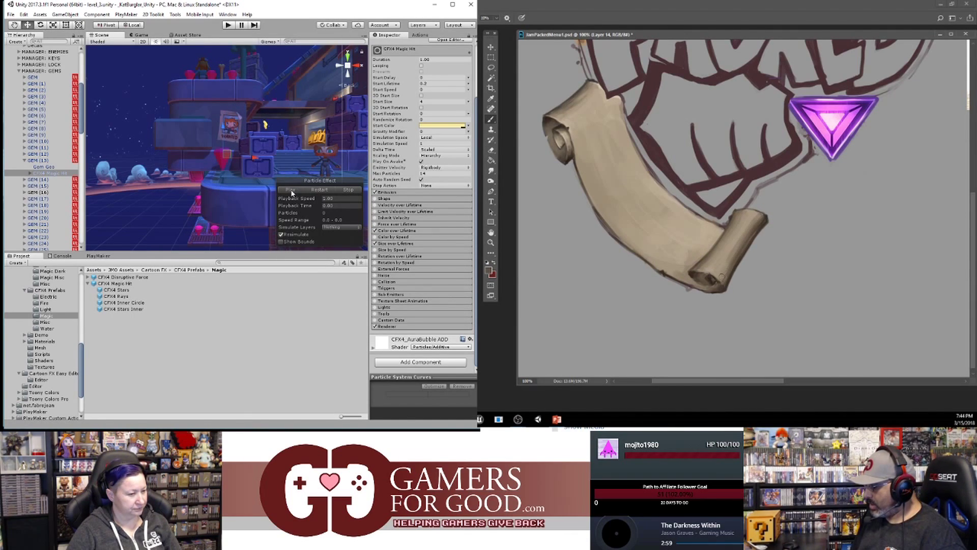
pyautogui.click(454, 288)
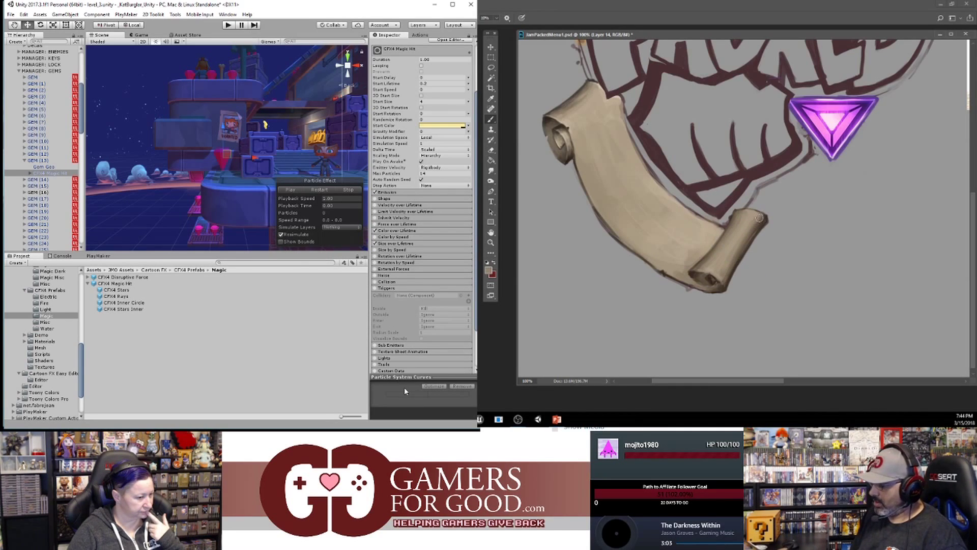
pyautogui.click(406, 283)
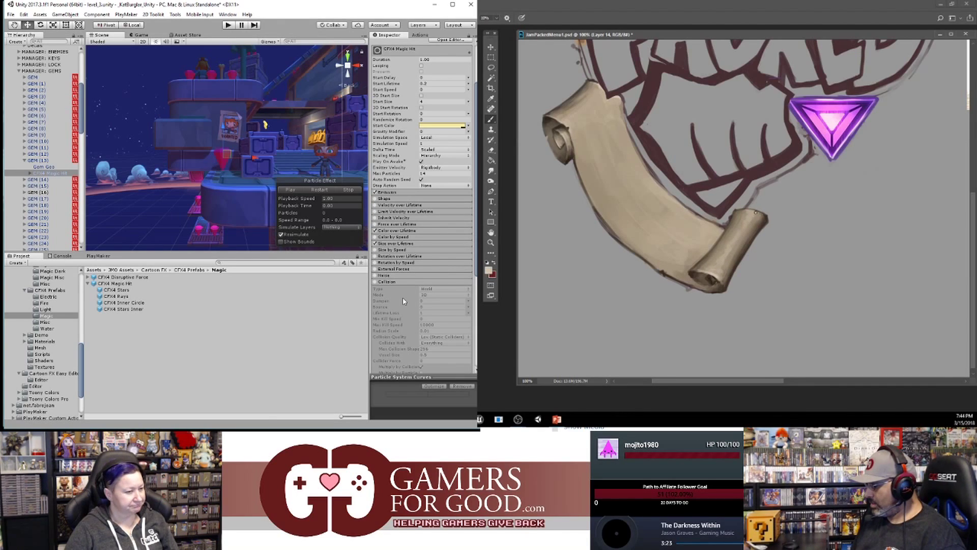
pyautogui.click(399, 282)
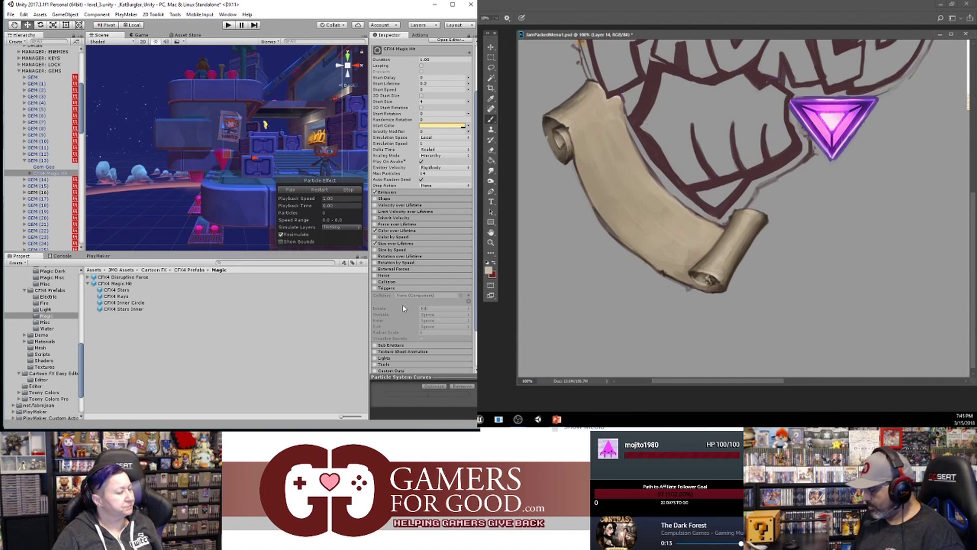
# - Set the foreground colour to light tan #d0b390 and touch up the parchment's lower curl with it and sampled browns
pyautogui.click(489, 270)
pyautogui.click(574, 241)
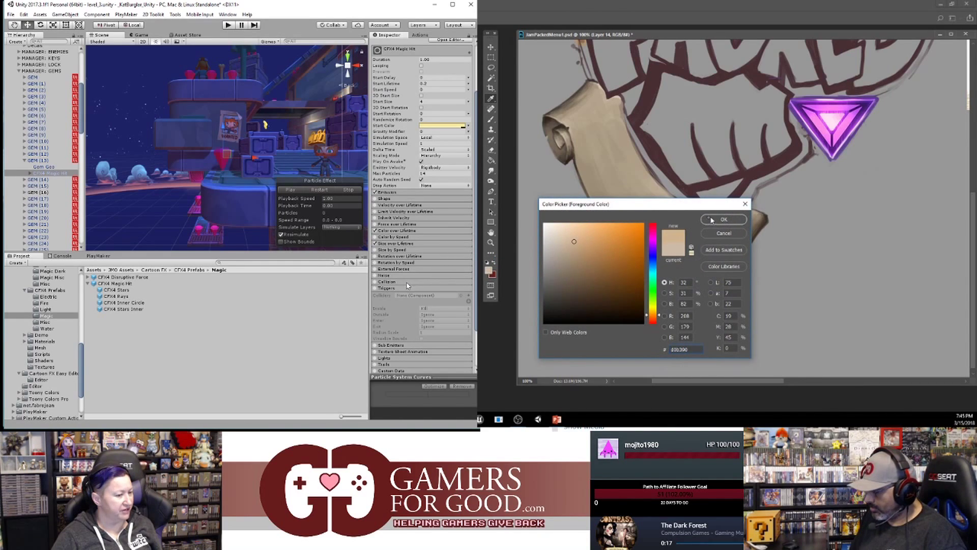
pyautogui.click(711, 219)
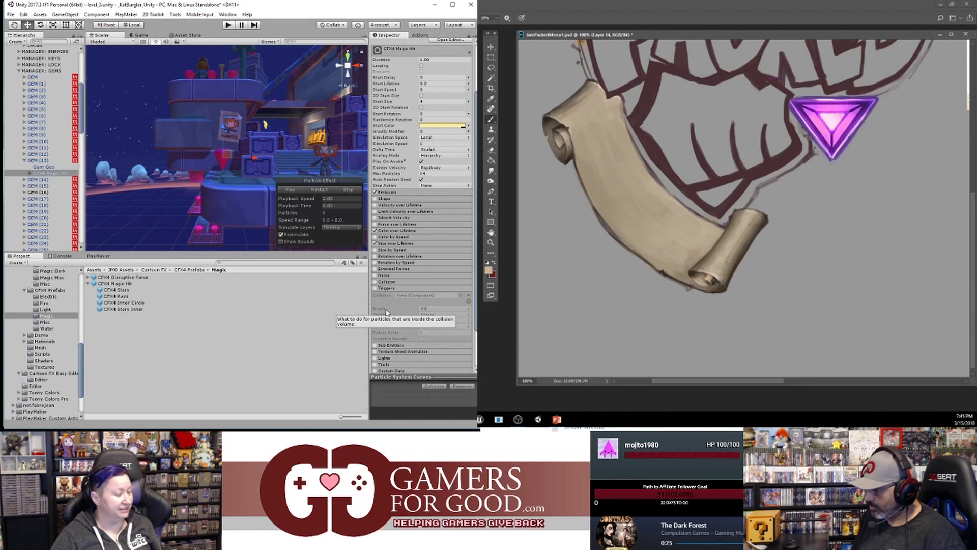
pyautogui.keyDown('alt'); pyautogui.click(692, 274); pyautogui.keyUp('alt')
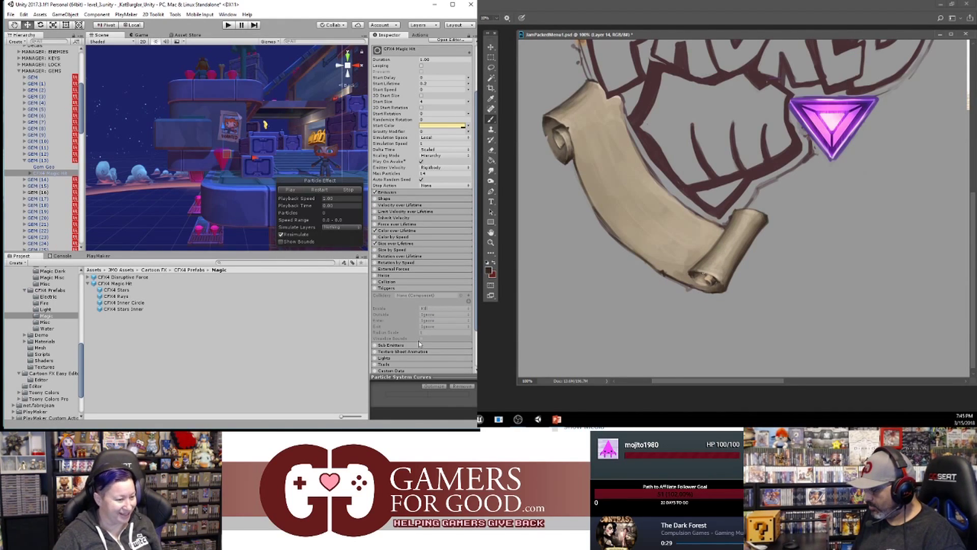
pyautogui.click(405, 283)
pyautogui.keyDown('alt'); pyautogui.click(715, 277); pyautogui.keyUp('alt')
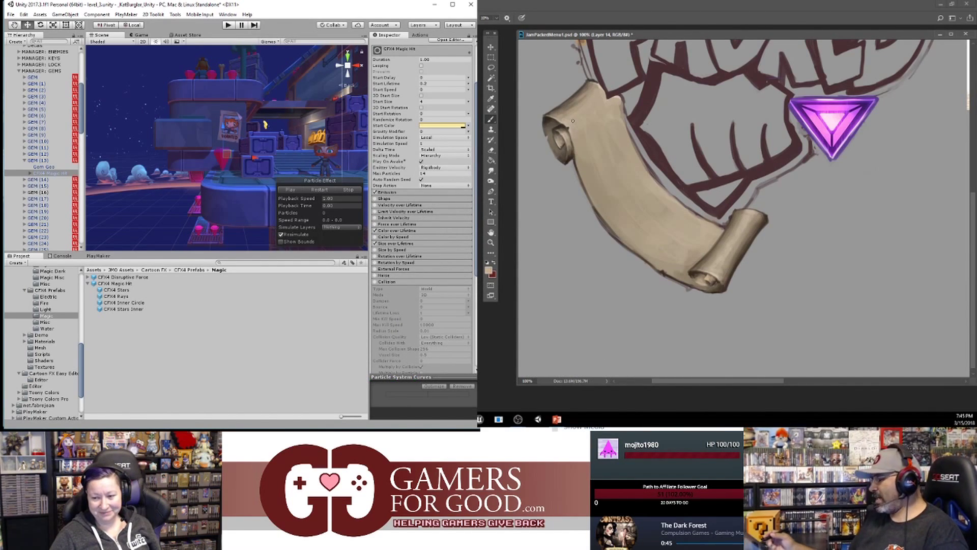
pyautogui.keyDown('alt'); pyautogui.click(558, 146); pyautogui.keyUp('alt')
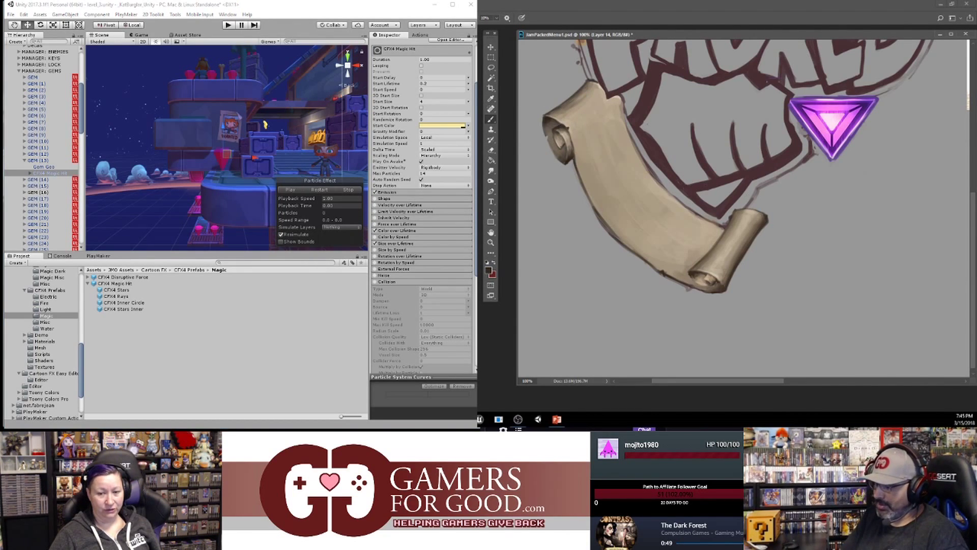
# - Repaint the spiral opening and rim of the parchment's lower curl in close-up, using sampled dark and mid browns
pyautogui.hotkey('ctrl', '+')
pyautogui.moveTo(715, 300); pyautogui.dragTo(731, 185)
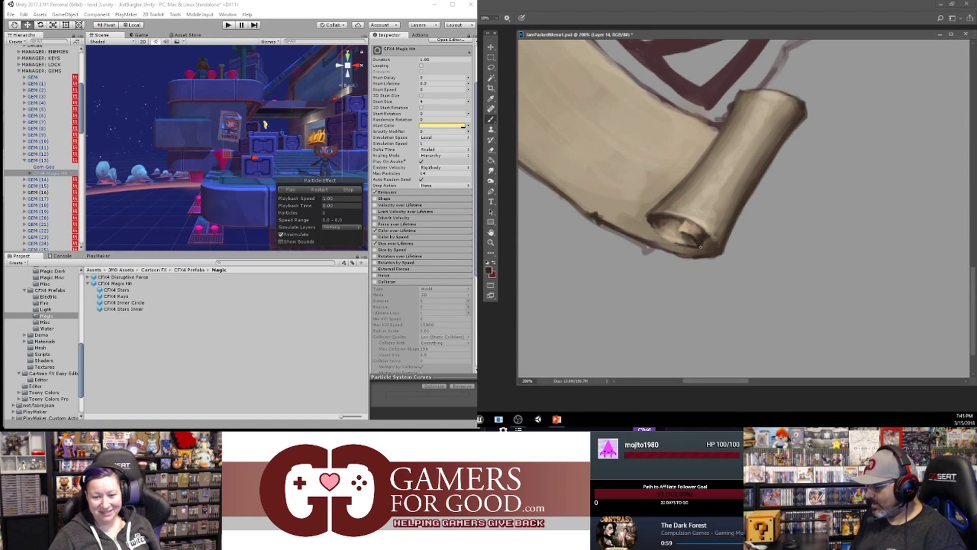
pyautogui.moveTo(686, 233); pyautogui.dragTo(688, 246)
pyautogui.keyDown('alt'); pyautogui.click(678, 240); pyautogui.keyUp('alt')
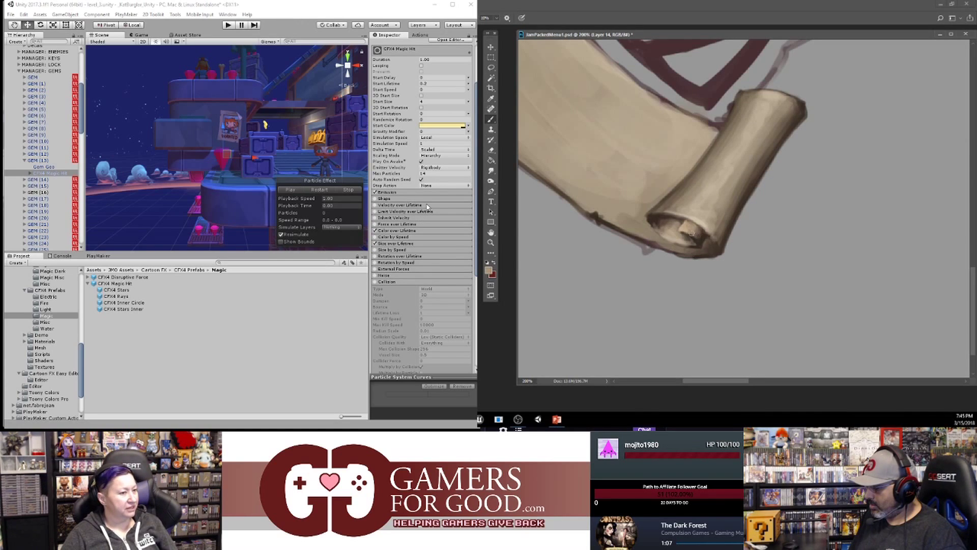
pyautogui.keyDown('alt'); pyautogui.click(711, 231); pyautogui.keyUp('alt')
pyautogui.moveTo(715, 228); pyautogui.dragTo(719, 236)
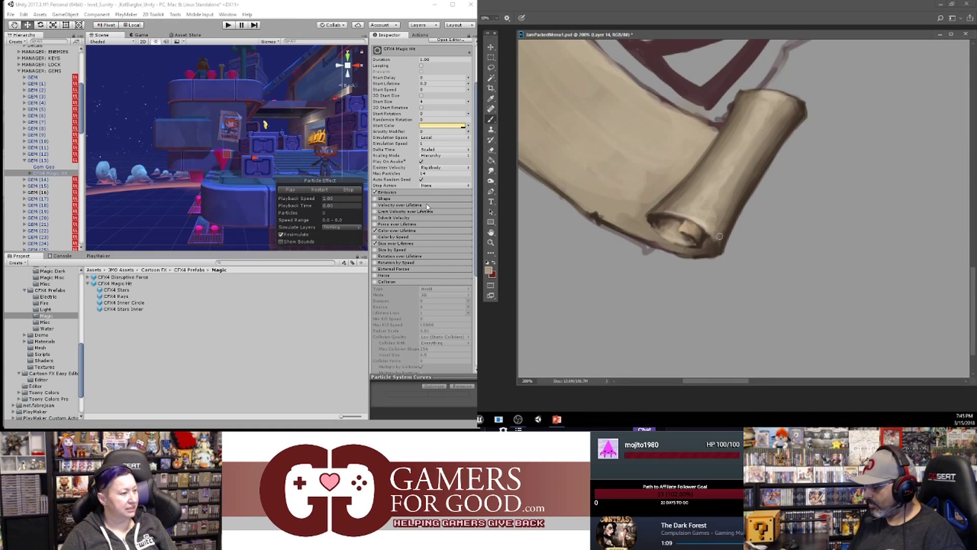
pyautogui.keyDown('alt'); pyautogui.click(661, 222); pyautogui.keyUp('alt')
pyautogui.keyDown('alt'); pyautogui.click(661, 222); pyautogui.keyUp('alt')
pyautogui.moveTo(651, 221); pyautogui.dragTo(655, 228)
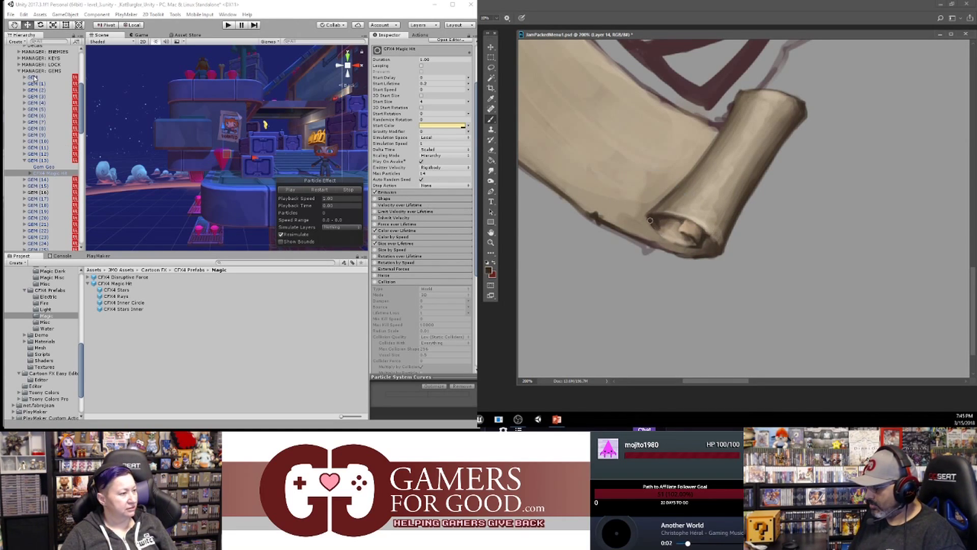
# - Erase the stray marks along the parchment's lower edge, tidying the small notch in it
pyautogui.press('e')
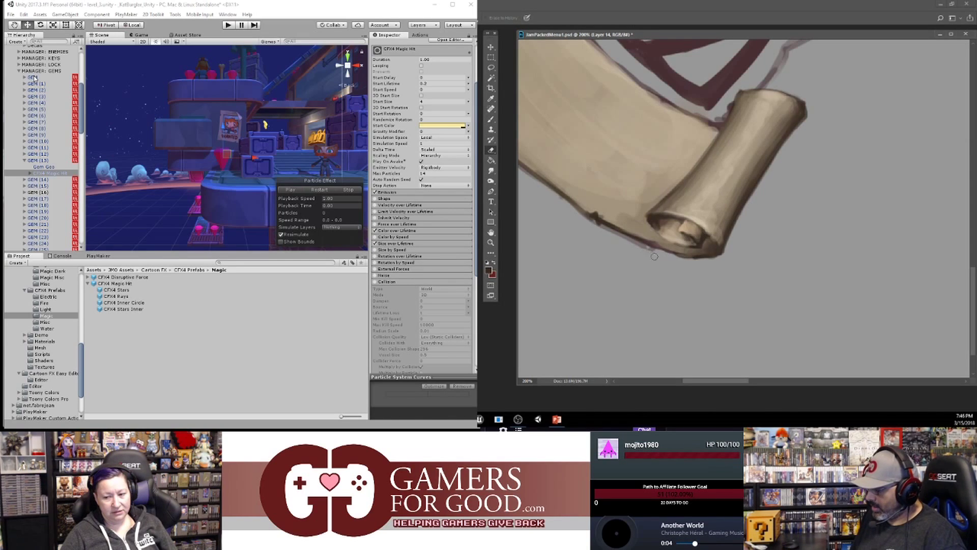
pyautogui.moveTo(593, 220); pyautogui.dragTo(594, 215)
pyautogui.moveTo(657, 276)
pyautogui.mouseDown()
pyautogui.moveTo(776, 377)
pyautogui.moveTo(770, 366)
pyautogui.mouseUp()
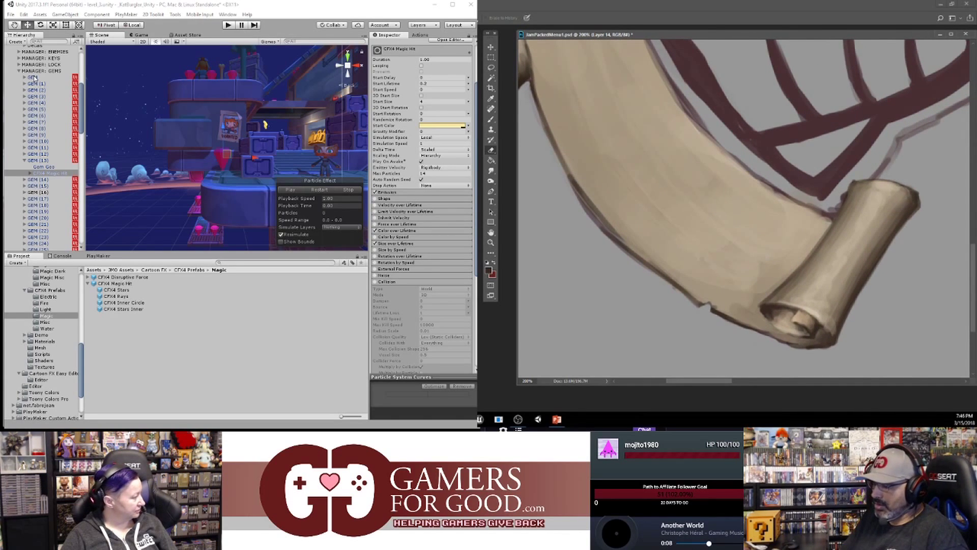
pyautogui.hotkey('ctrl', '-')
pyautogui.hotkey('ctrl', '-')
pyautogui.moveTo(809, 255); pyautogui.dragTo(757, 290)
pyautogui.press('b')
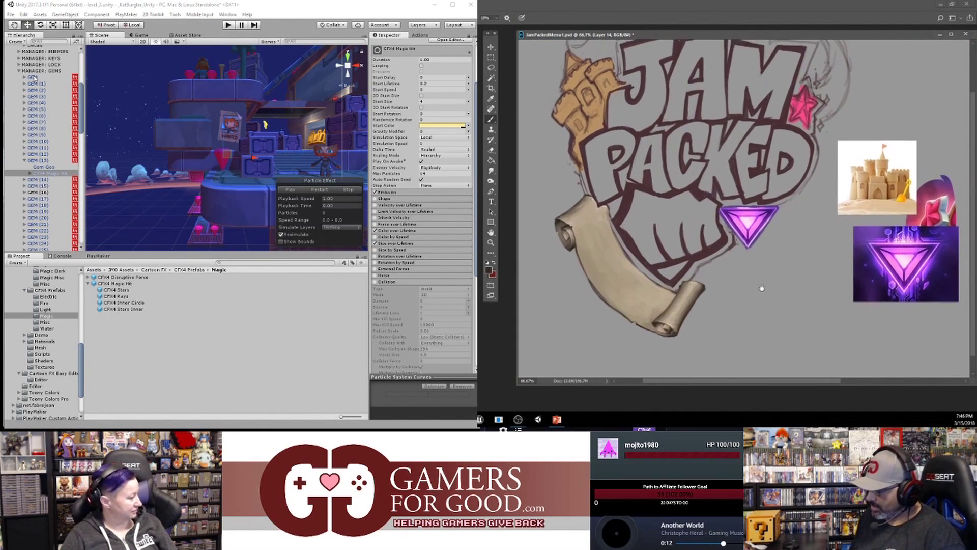
pyautogui.moveTo(802, 273); pyautogui.dragTo(784, 303)
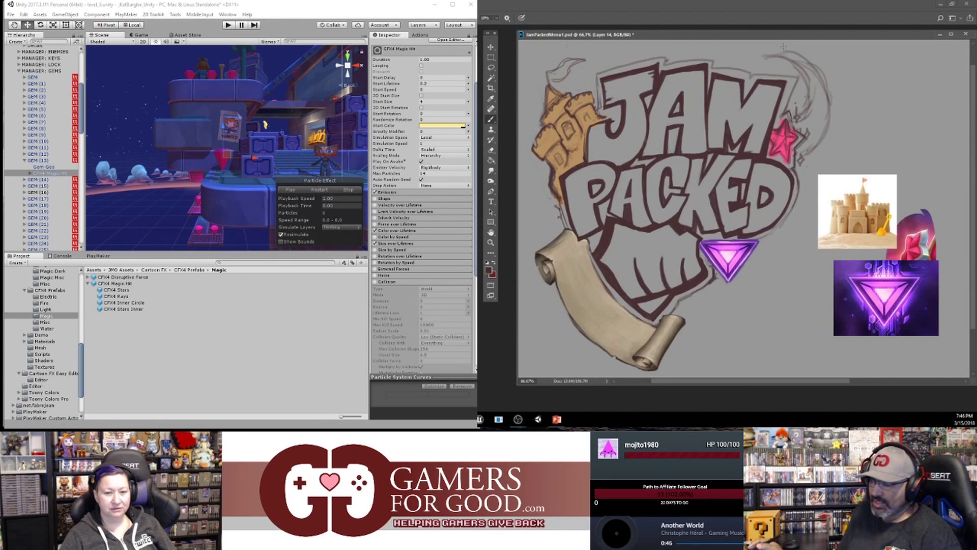
pyautogui.press('e')
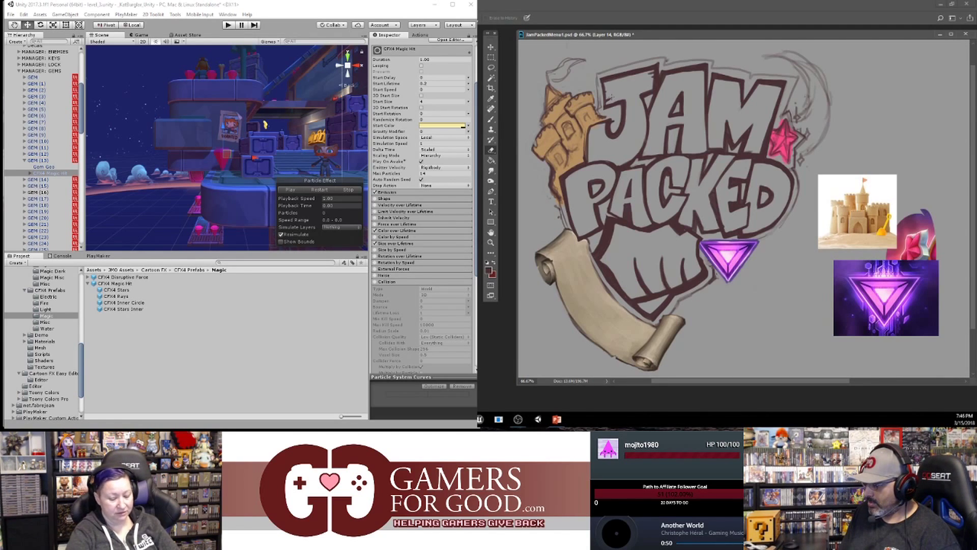
pyautogui.press('b')
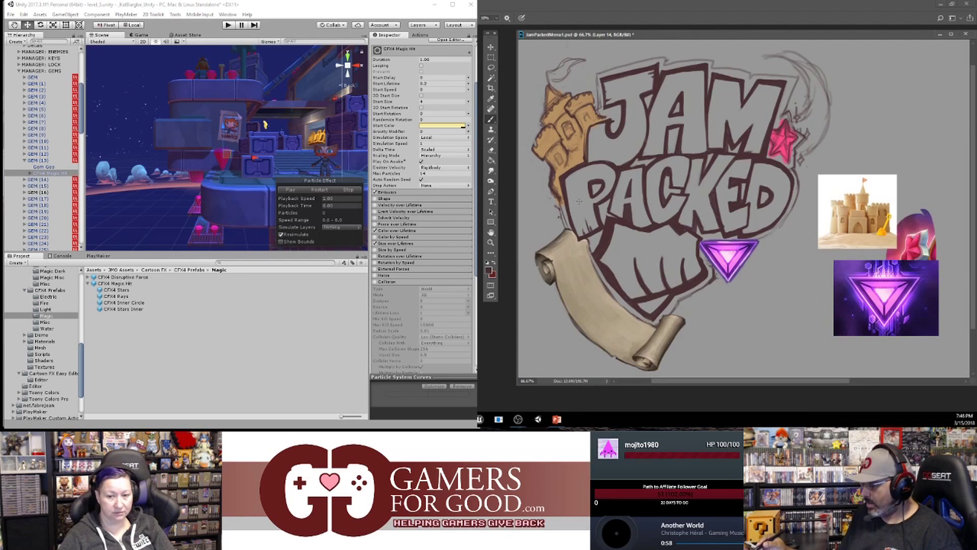
pyautogui.press('e')
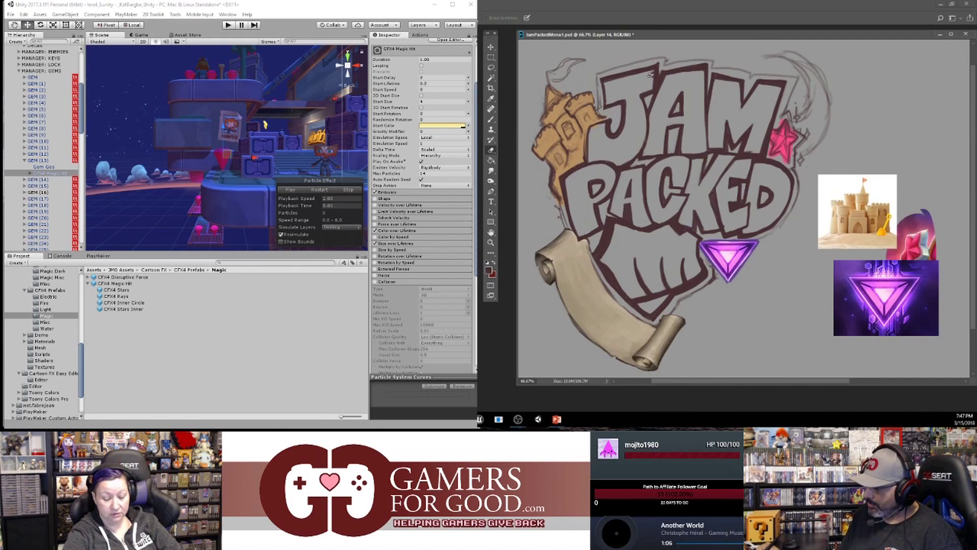
pyautogui.press('b')
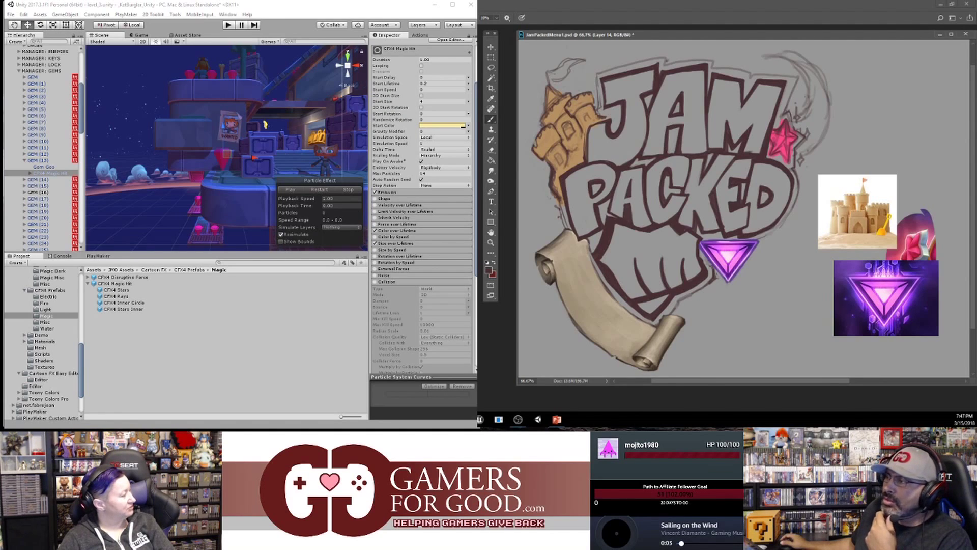
# - Touch up the sand castle's outer tower and its edge in close-up, using sampled tan and dark brown
pyautogui.hotkey('ctrl', '+')
pyautogui.hotkey('ctrl', '+')
pyautogui.moveTo(612, 221); pyautogui.dragTo(758, 337)
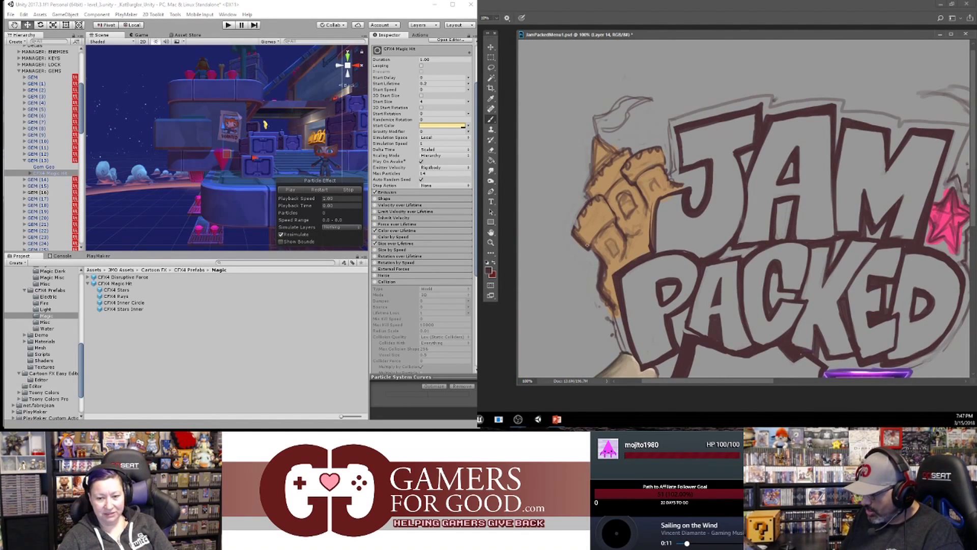
pyautogui.keyDown('alt'); pyautogui.click(588, 254); pyautogui.keyUp('alt')
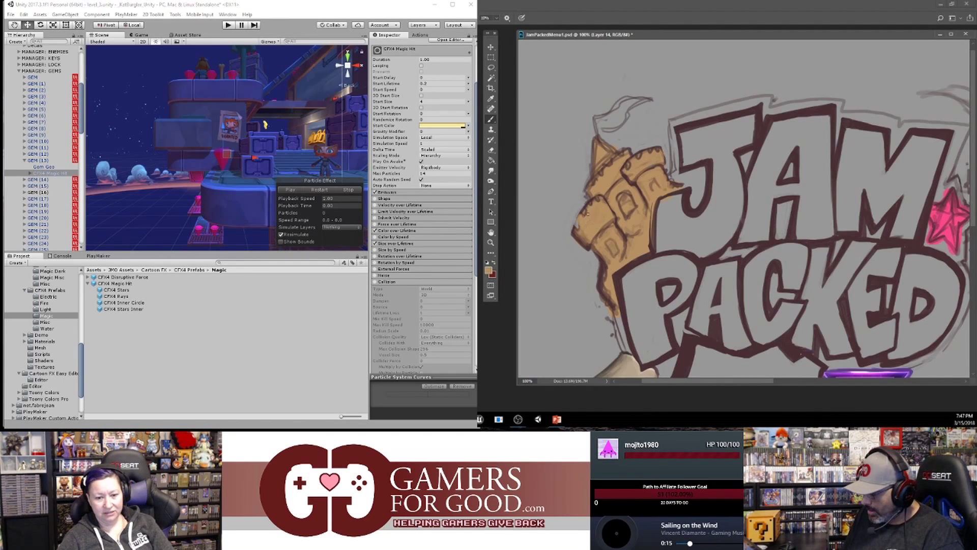
pyautogui.keyDown('alt'); pyautogui.click(575, 255); pyautogui.keyUp('alt')
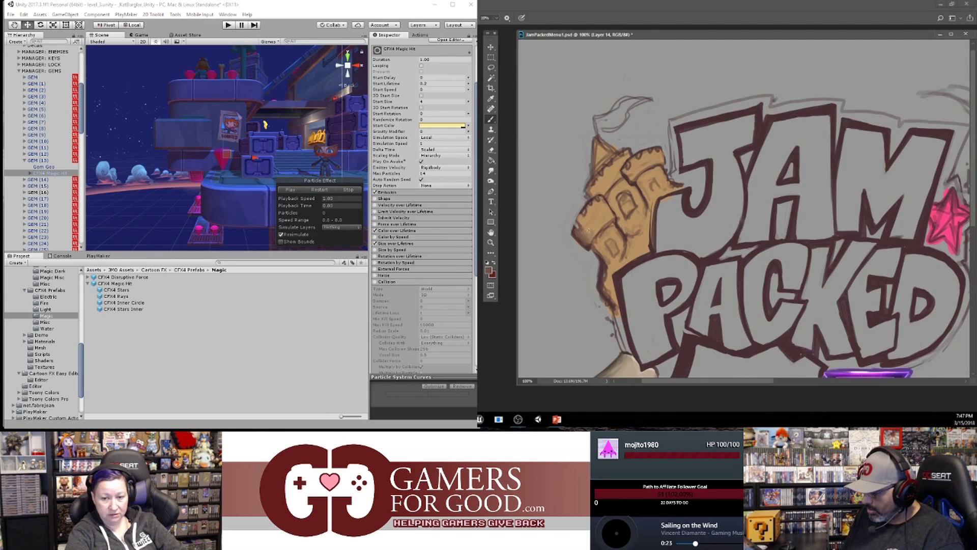
pyautogui.keyDown('alt'); pyautogui.click(593, 220); pyautogui.keyUp('alt')
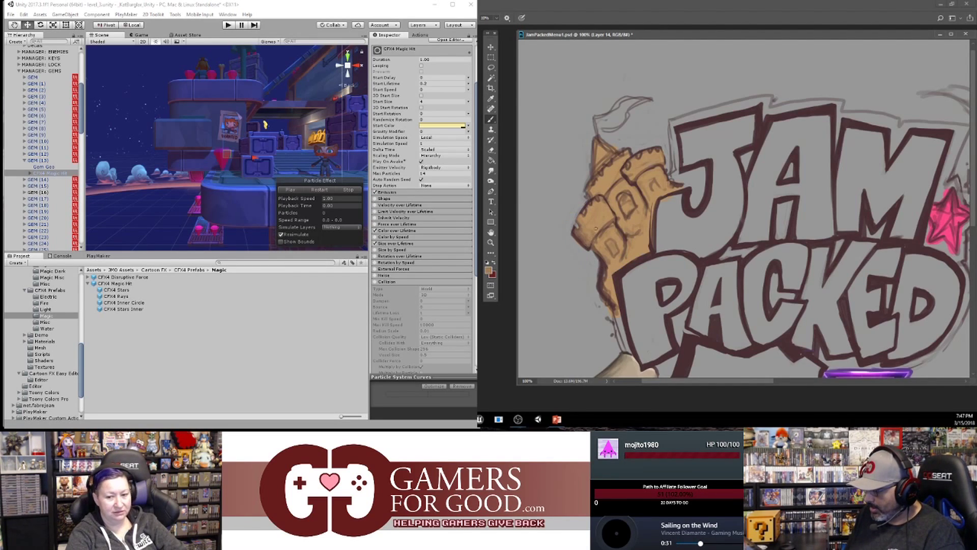
pyautogui.press('e')
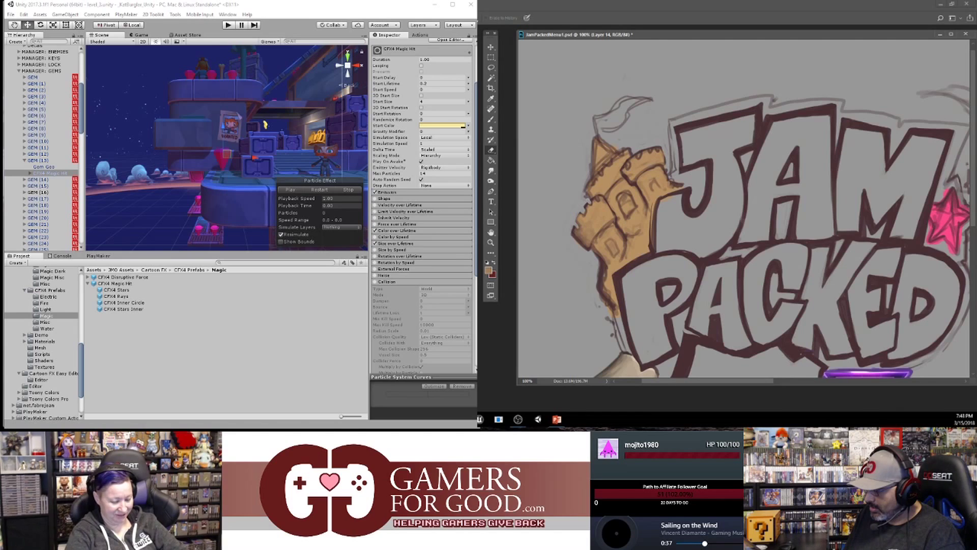
pyautogui.press('b')
pyautogui.keyDown('alt'); pyautogui.click(584, 239); pyautogui.keyUp('alt')
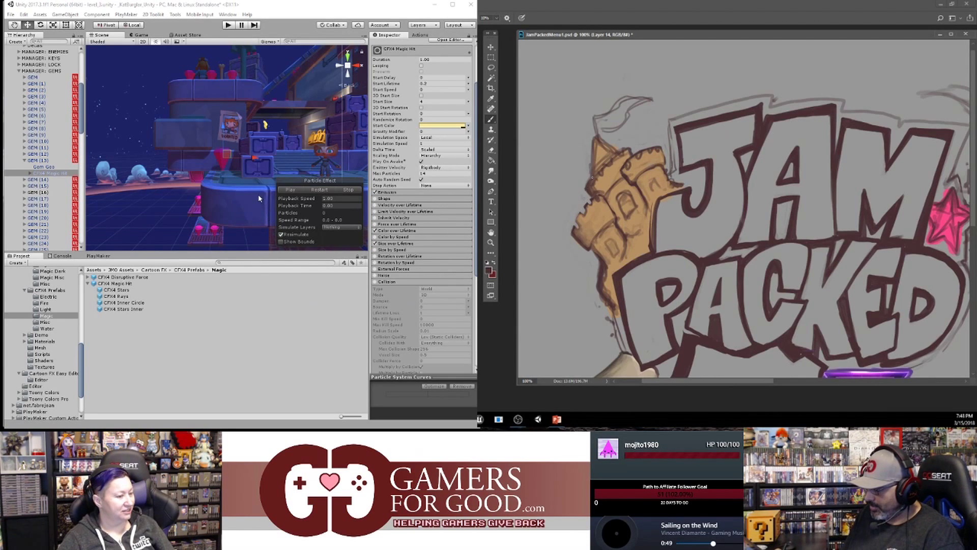
# - Open GEM (13)'s state machine in PlayMaker and add a new state beside the existing ones, breaking the prefab connection
pyautogui.click(37, 161)
pyautogui.click(100, 255)
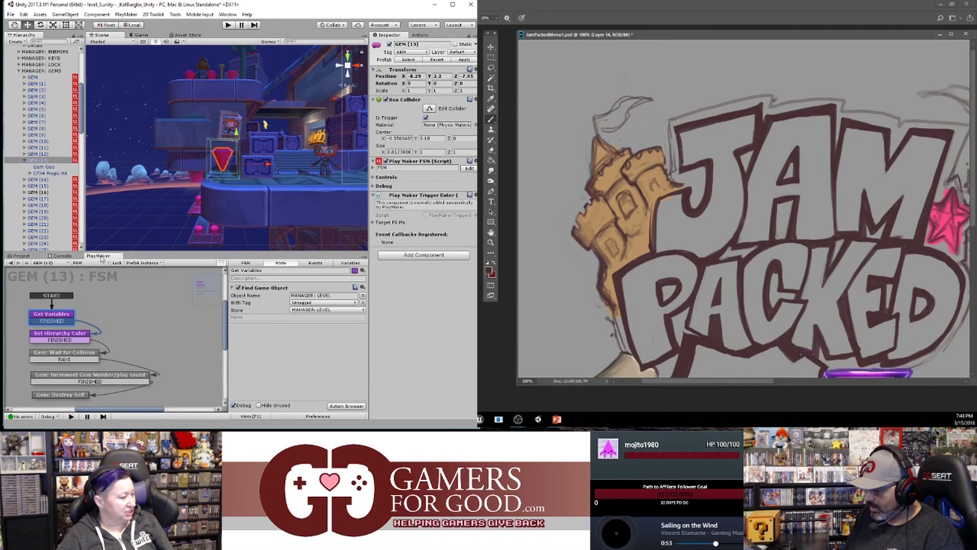
pyautogui.rightClick(164, 324)
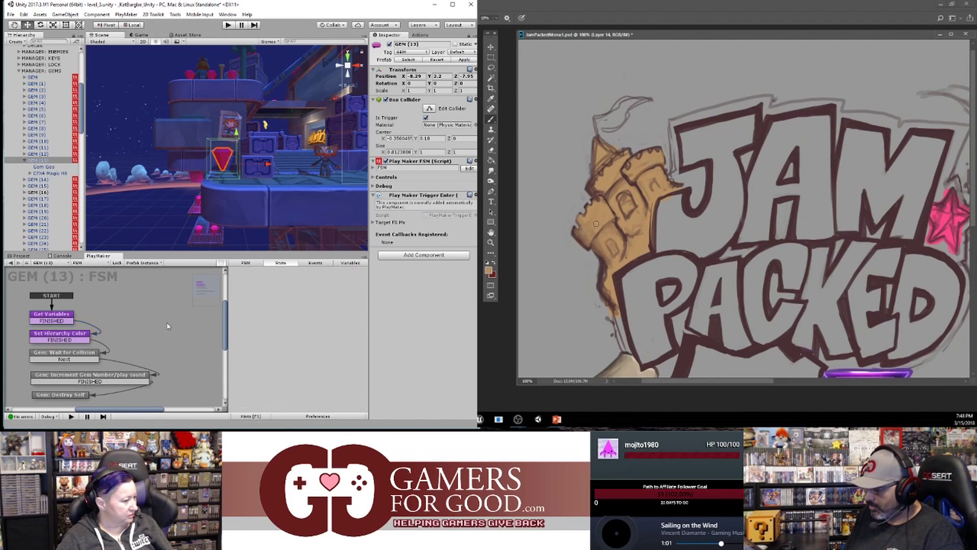
pyautogui.click(183, 327)
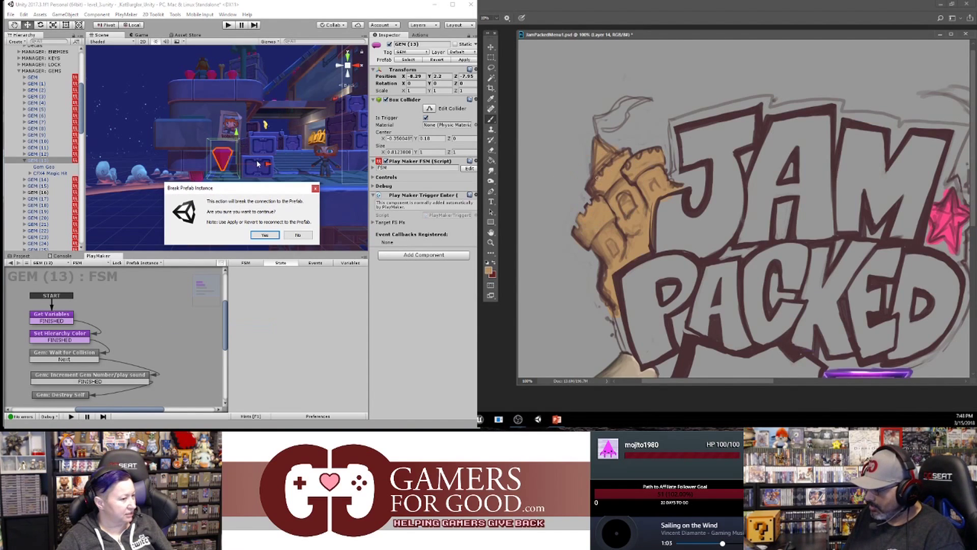
pyautogui.click(265, 236)
pyautogui.keyDown('alt'); pyautogui.click(589, 185); pyautogui.keyUp('alt')
pyautogui.moveTo(189, 327); pyautogui.dragTo(162, 308)
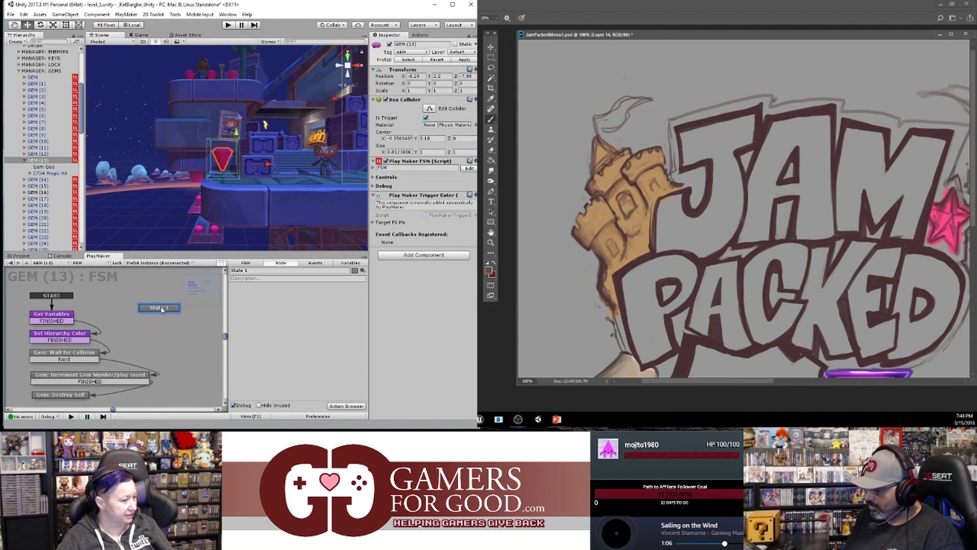
# - Search the PlayMaker actions for "trigger" and add Set Animator Trigger to the new state
pyautogui.click(422, 35)
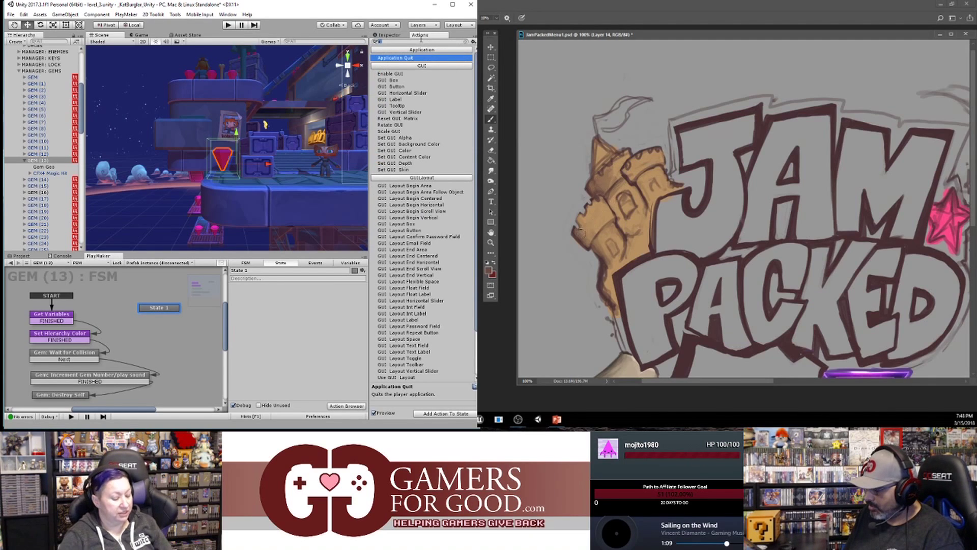
pyautogui.write('trigger')
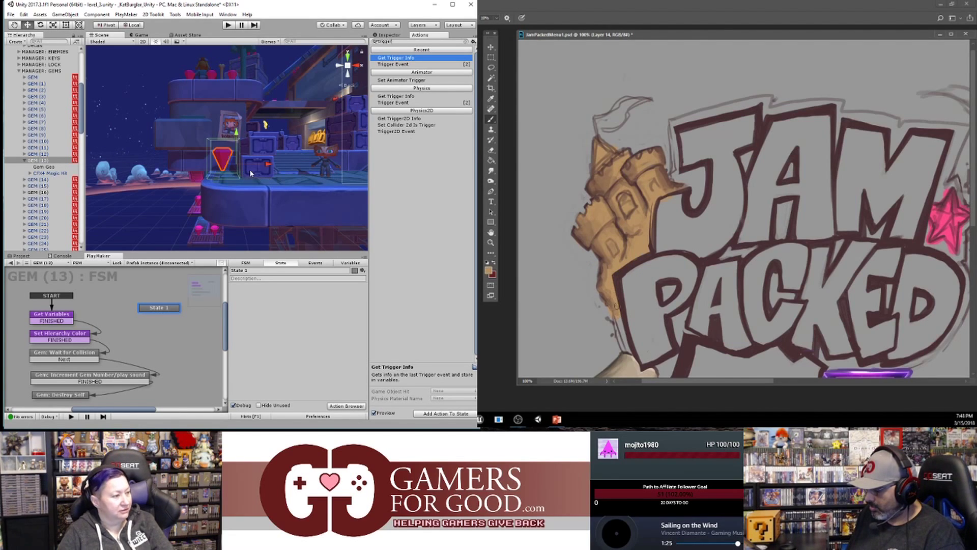
pyautogui.click(398, 80)
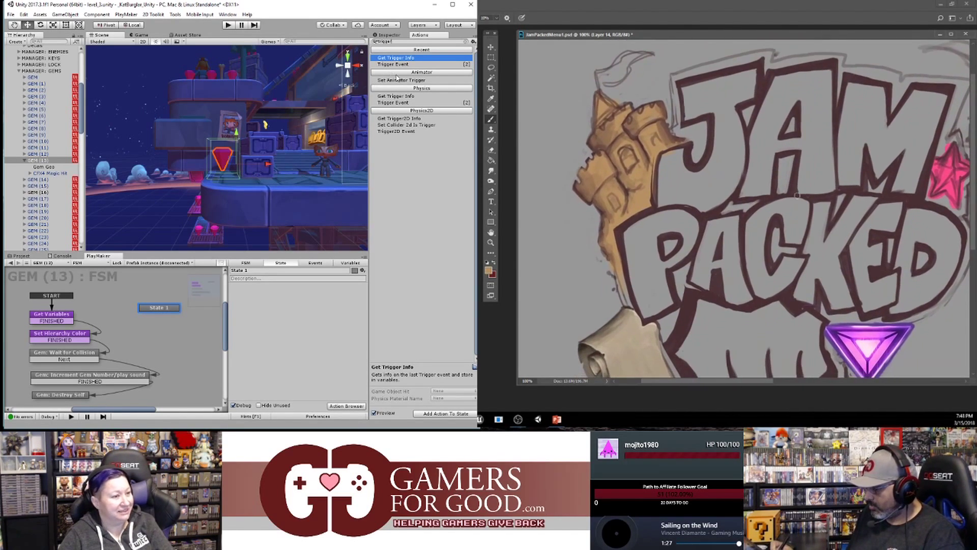
pyautogui.doubleClick(398, 81)
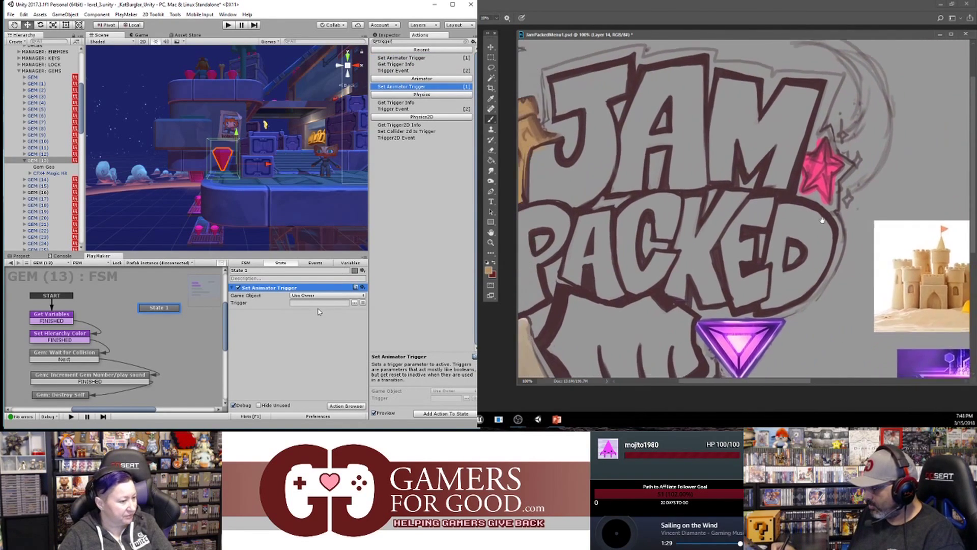
# - Retouch the outline between the sand castle and the letter J with the sampled dark brown
pyautogui.moveTo(904, 211); pyautogui.dragTo(887, 235)
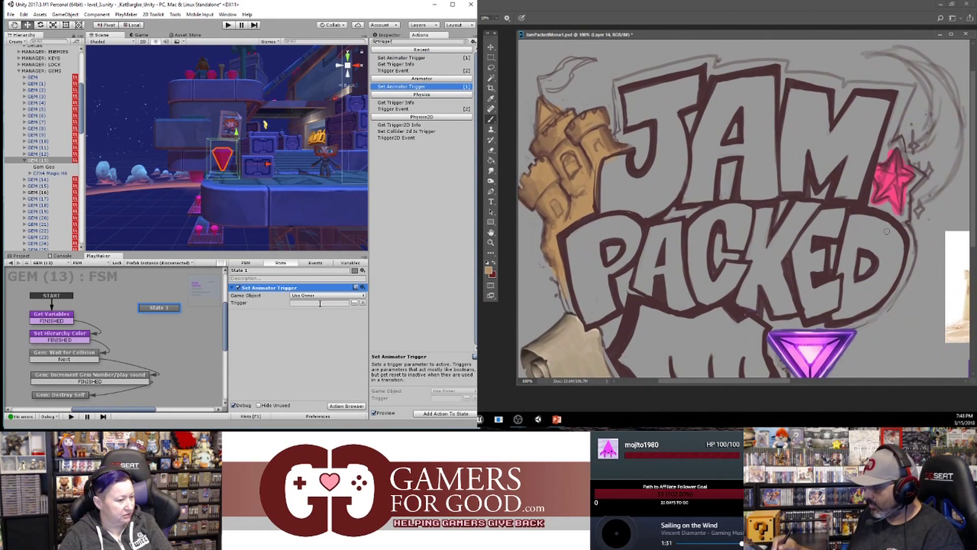
pyautogui.keyDown('alt'); pyautogui.click(622, 137); pyautogui.keyUp('alt')
pyautogui.moveTo(620, 137); pyautogui.dragTo(614, 85)
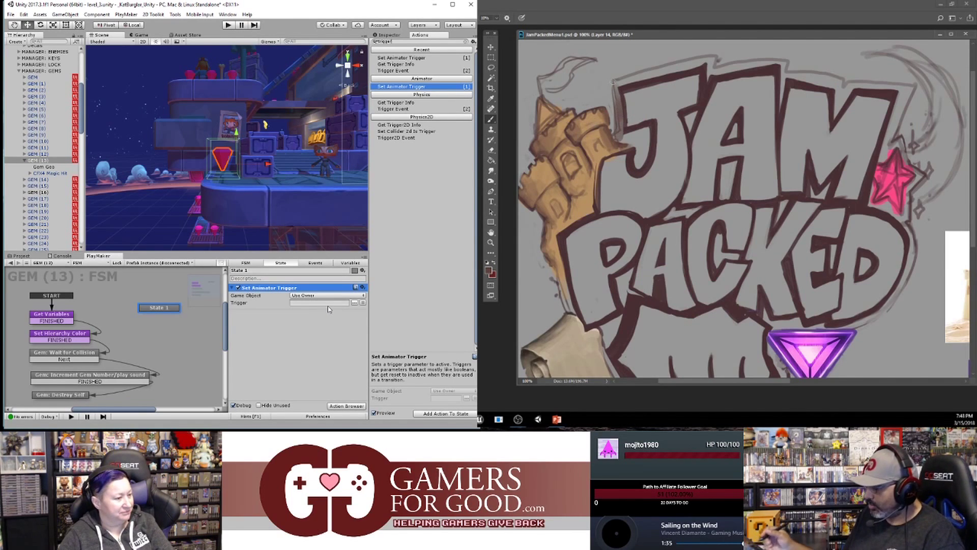
# - Paint a purple glow along the logo's edge beside the gem with sampled purple, and try to assign the gem's geometry as the animator trigger
pyautogui.click(41, 160)
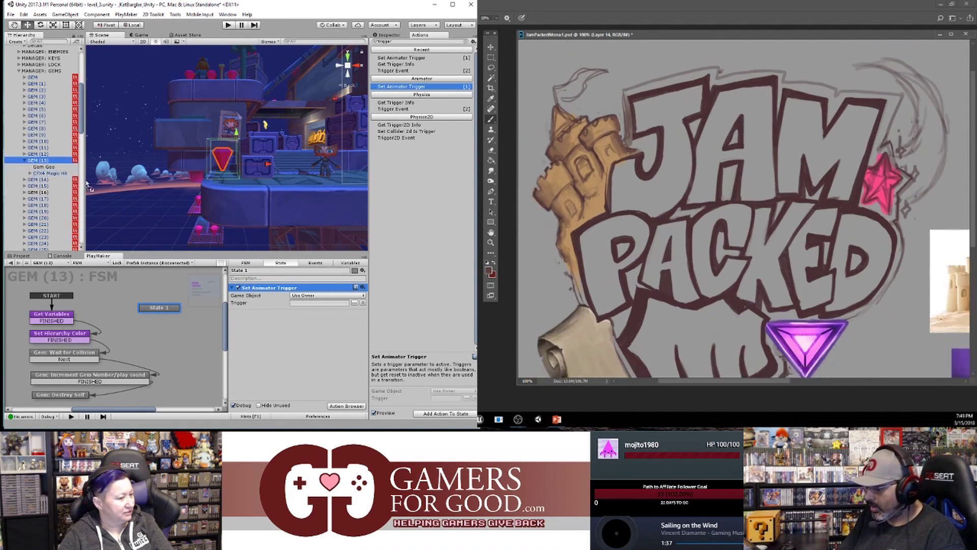
pyautogui.hotkey('ctrl', '-')
pyautogui.moveTo(86, 183); pyautogui.dragTo(300, 302)
pyautogui.keyDown('alt'); pyautogui.click(776, 281); pyautogui.keyUp('alt')
pyautogui.click(301, 303)
pyautogui.moveTo(763, 280); pyautogui.dragTo(771, 298)
pyautogui.moveTo(36, 167); pyautogui.dragTo(36, 167)
pyautogui.moveTo(770, 298); pyautogui.dragTo(770, 302)
pyautogui.moveTo(36, 167); pyautogui.dragTo(56, 174)
pyautogui.moveTo(770, 302); pyautogui.dragTo(752, 313)
pyautogui.moveTo(56, 174); pyautogui.dragTo(280, 301)
pyautogui.moveTo(752, 314); pyautogui.dragTo(743, 319)
pyautogui.moveTo(280, 300); pyautogui.dragTo(308, 306)
pyautogui.moveTo(744, 320); pyautogui.dragTo(725, 338)
pyautogui.moveTo(307, 305); pyautogui.dragTo(308, 306)
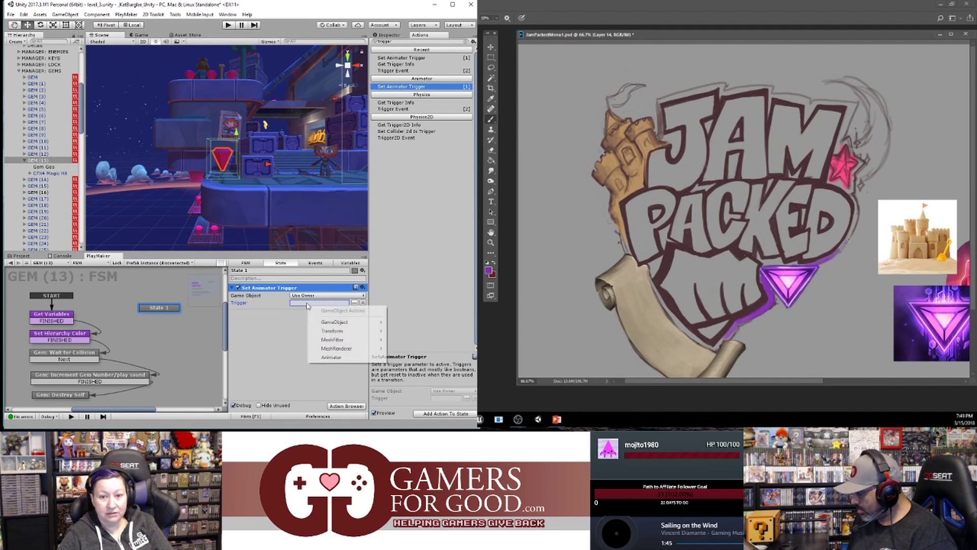
# - Outline the top of the JAM lettering in the castle's sampled tan, and check the animator trigger's parameter and variable options
pyautogui.moveTo(341, 324)
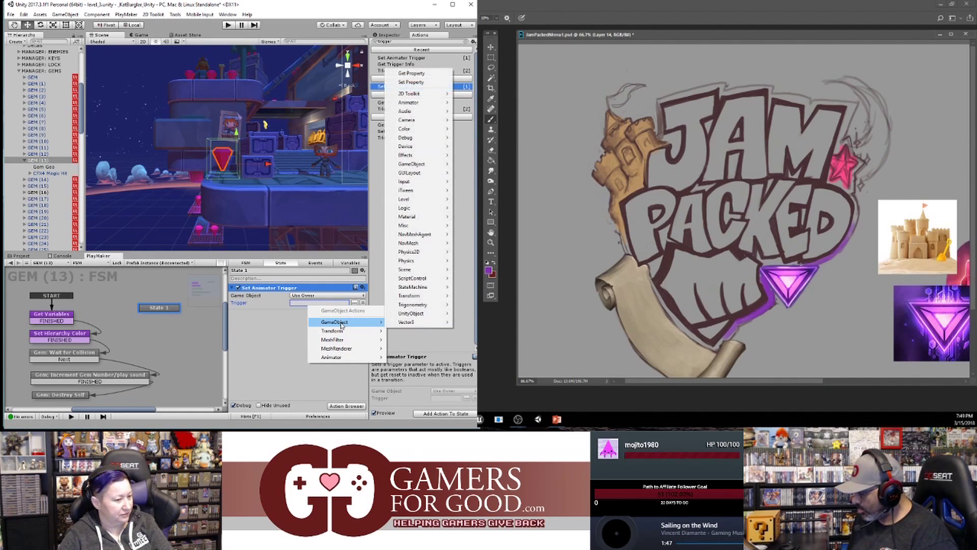
pyautogui.moveTo(781, 260); pyautogui.dragTo(766, 260)
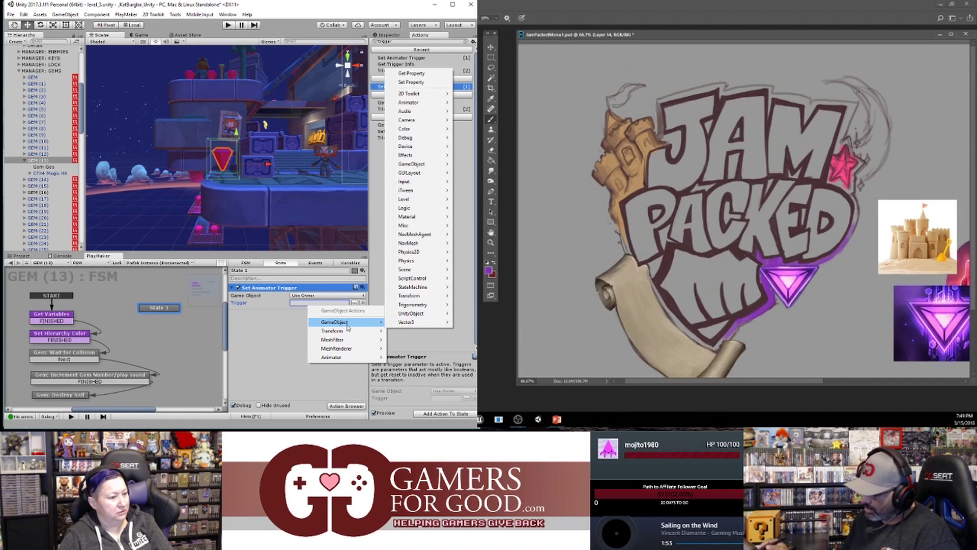
pyautogui.keyDown('alt'); pyautogui.click(616, 234); pyautogui.keyUp('alt')
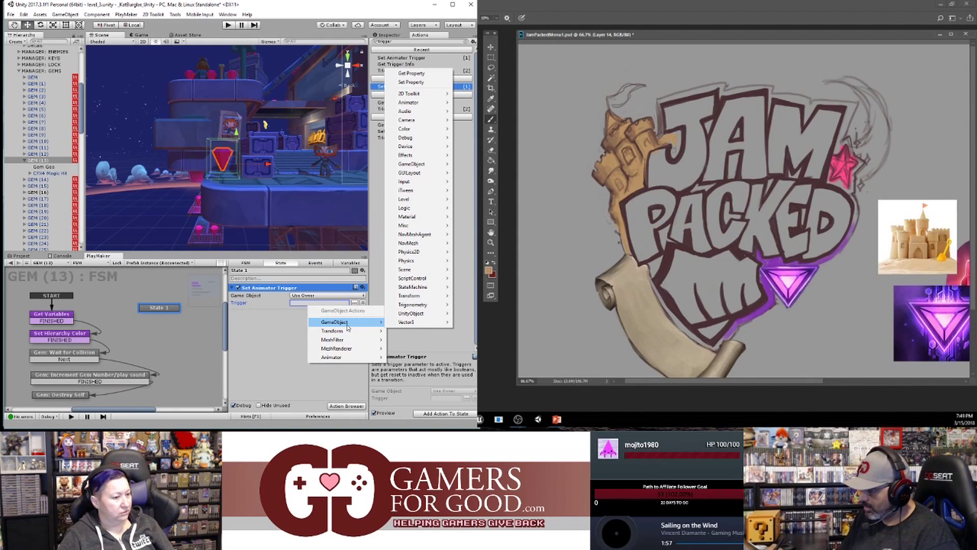
pyautogui.moveTo(345, 359)
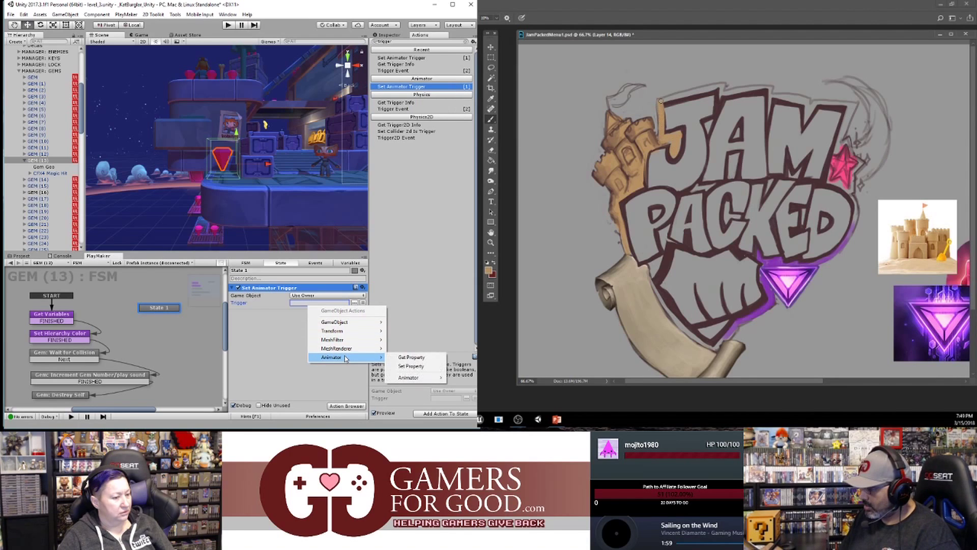
pyautogui.moveTo(349, 332)
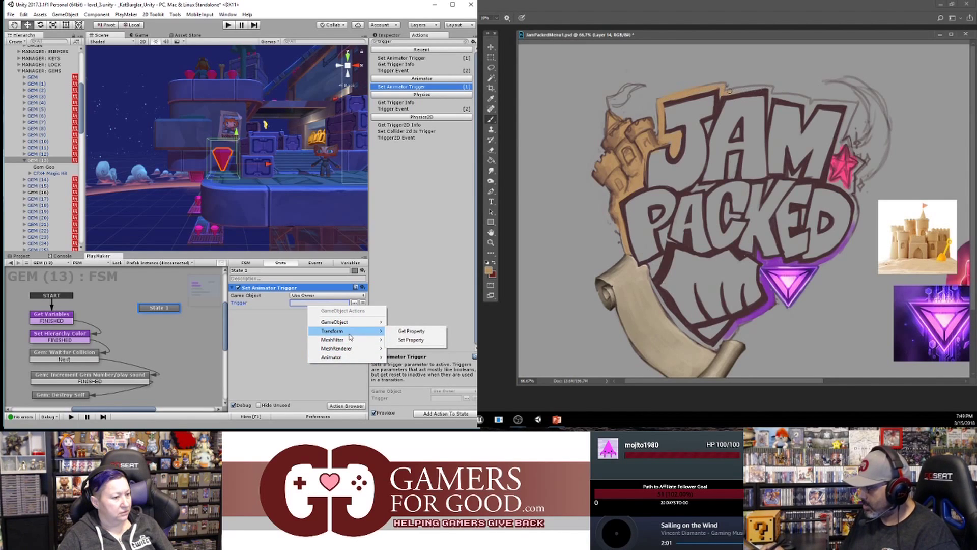
pyautogui.click(354, 303)
pyautogui.click(354, 303)
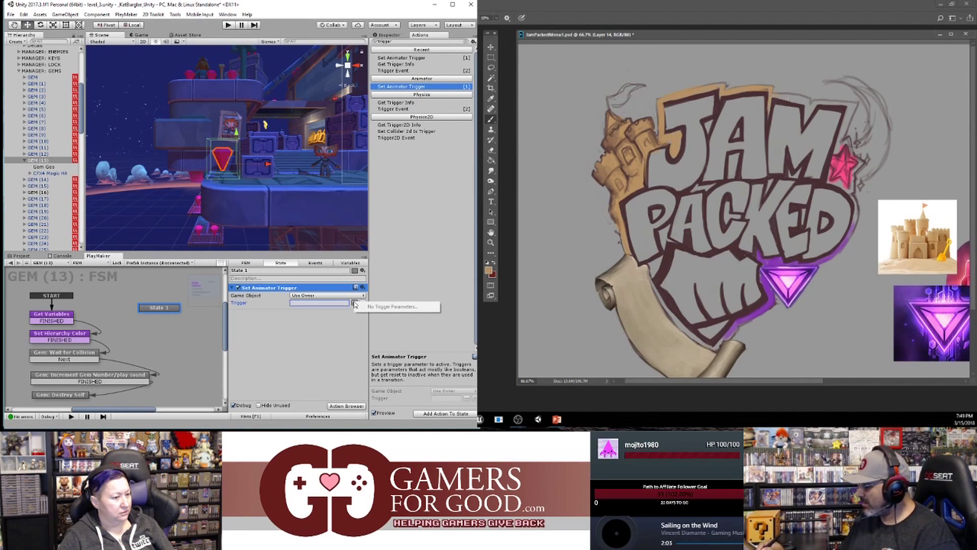
pyautogui.click(355, 303)
pyautogui.click(338, 304)
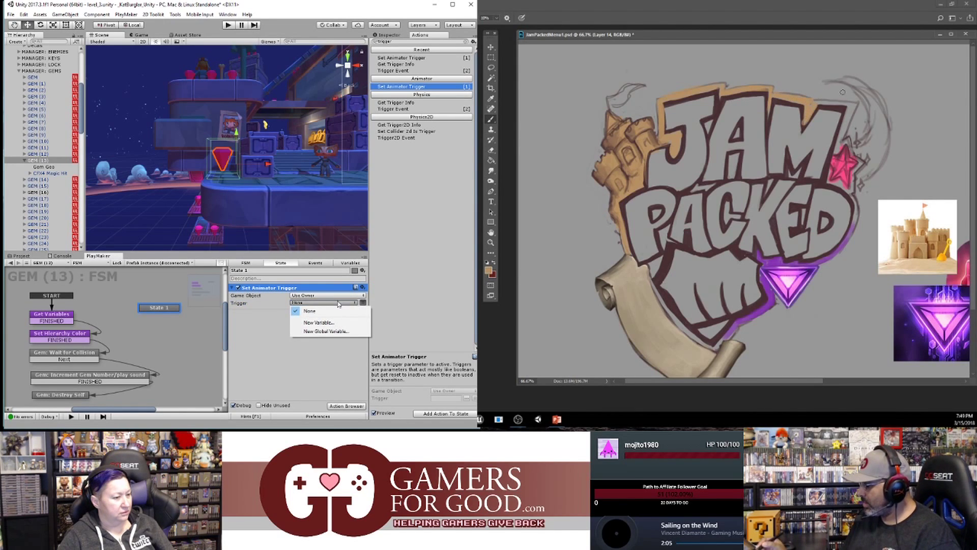
pyautogui.keyDown('alt'); pyautogui.click(849, 250); pyautogui.keyUp('alt')
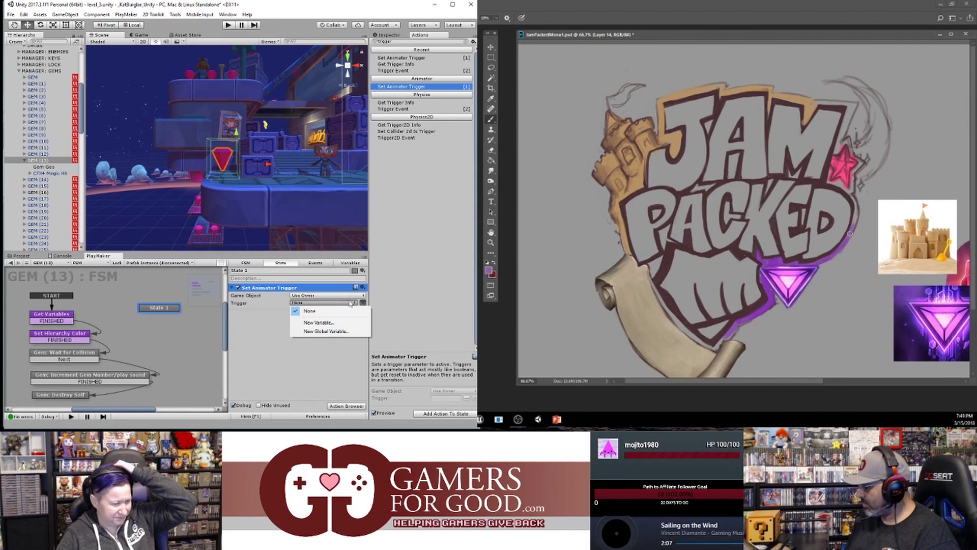
# - Replace the new state's Set Animator Trigger action with Trigger Event, and open the entry for adding an event to the state machine
pyautogui.click(363, 288)
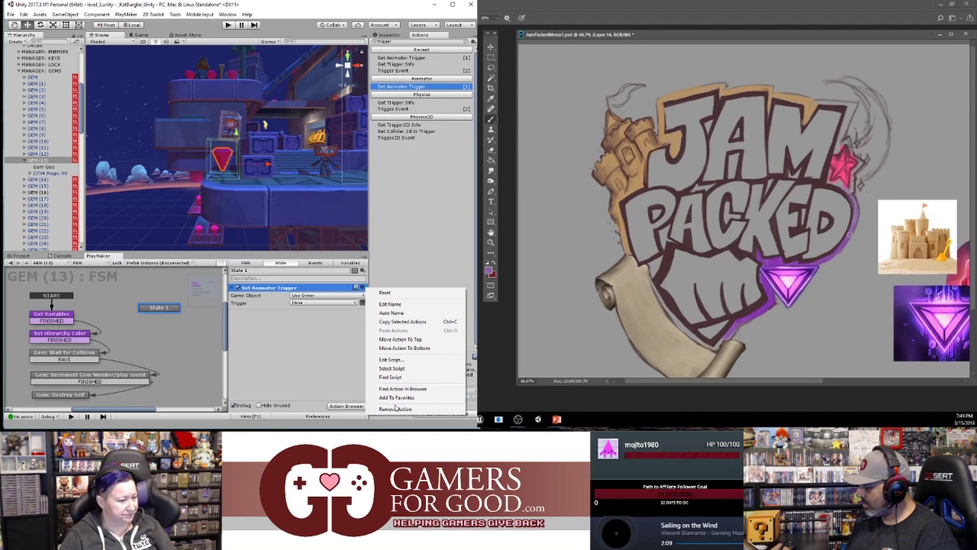
pyautogui.click(395, 409)
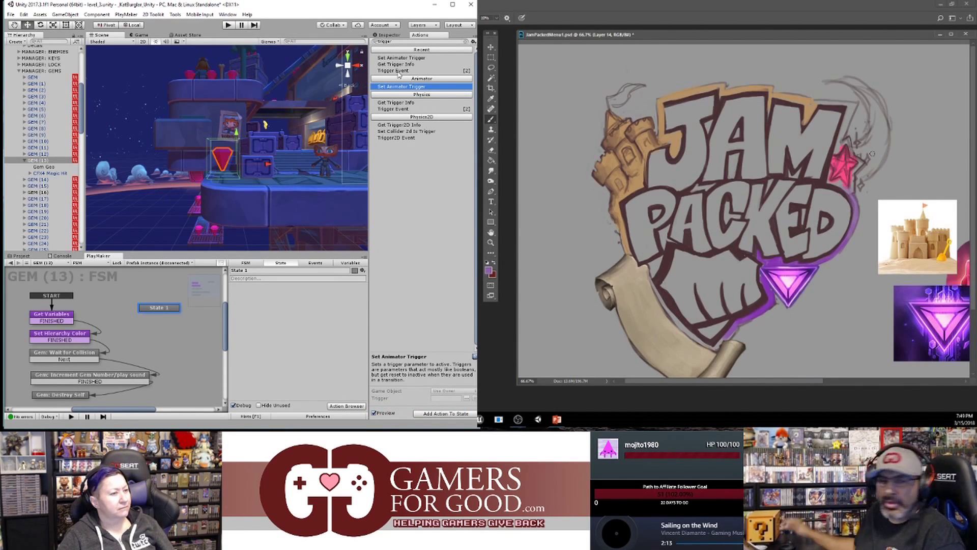
pyautogui.doubleClick(401, 71)
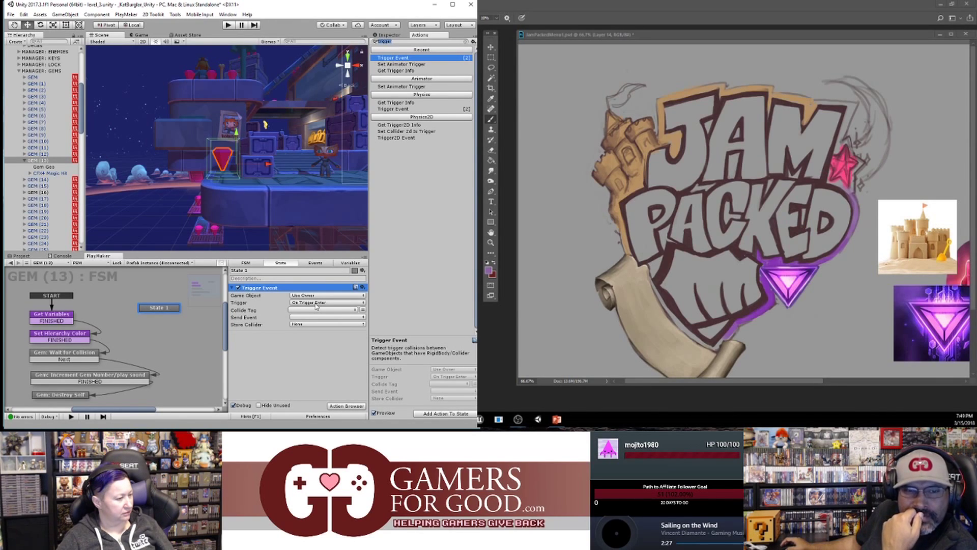
pyautogui.click(317, 264)
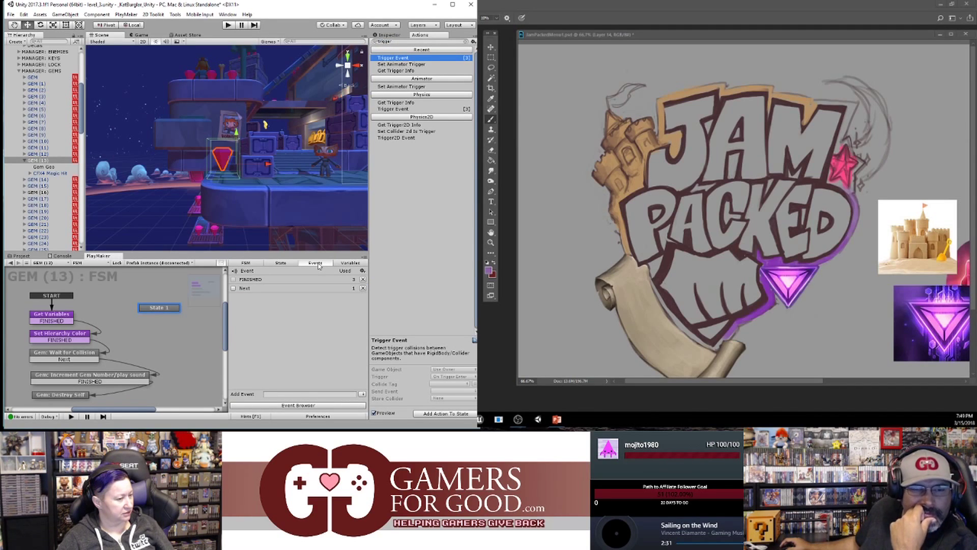
pyautogui.click(282, 394)
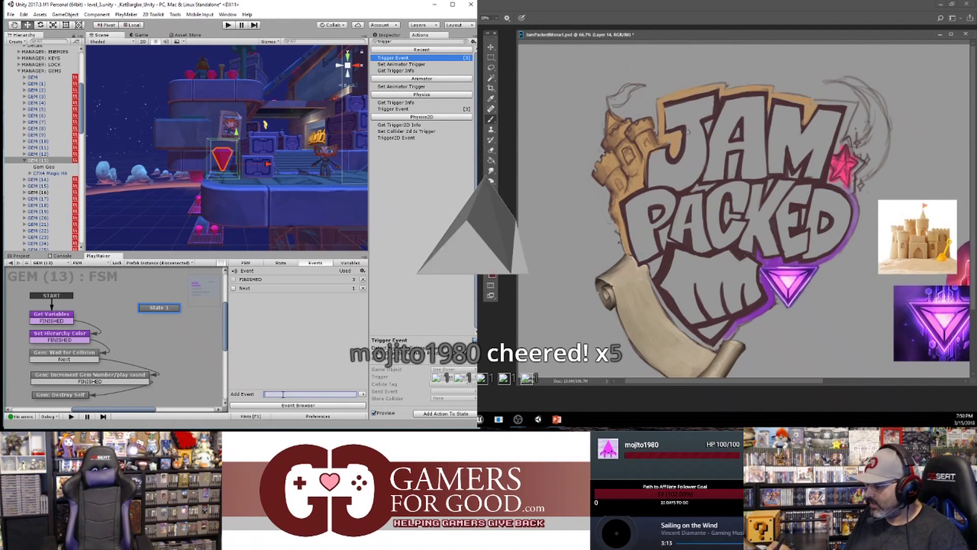
# - Set the foreground colour to light teal #7cd3d4 for painting the PACKED lettering
pyautogui.click(489, 271)
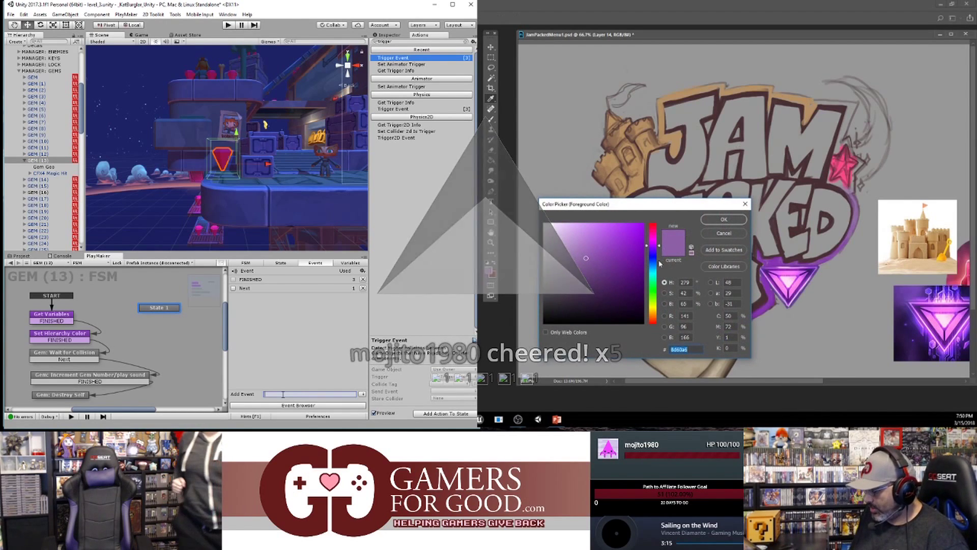
pyautogui.moveTo(653, 291); pyautogui.dragTo(655, 273)
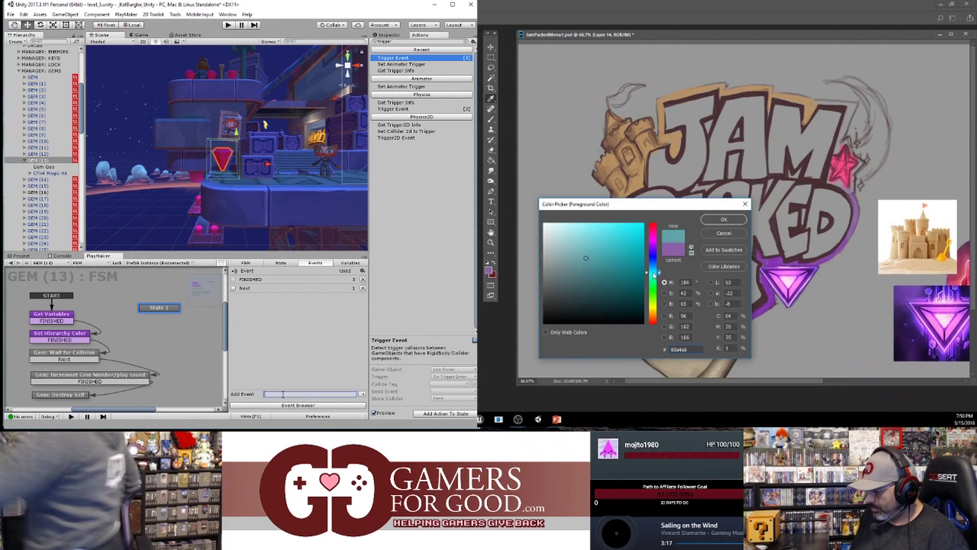
pyautogui.click(585, 240)
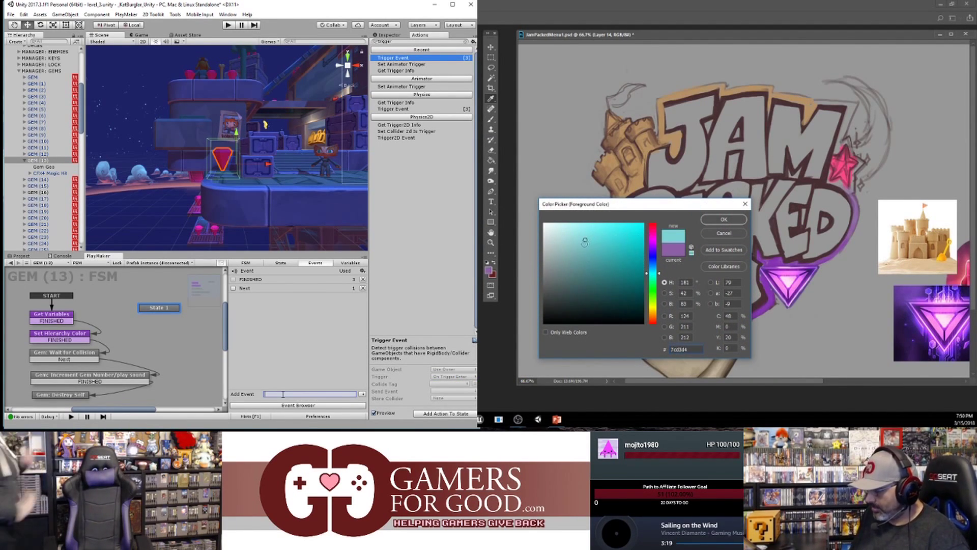
pyautogui.click(714, 220)
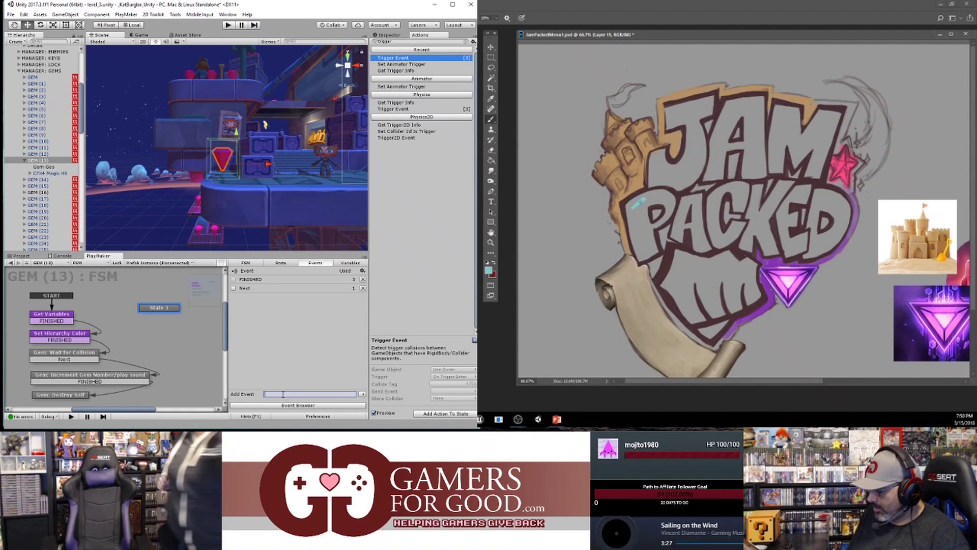
# - Paint the P of PACKED in the light teal, and select and fill the first A of PACKED with the same teal
pyautogui.moveTo(640, 202)
pyautogui.mouseDown()
pyautogui.moveTo(638, 257)
pyautogui.moveTo(658, 253)
pyautogui.moveTo(654, 232)
pyautogui.mouseUp()
pyautogui.moveTo(647, 197); pyautogui.dragTo(661, 220)
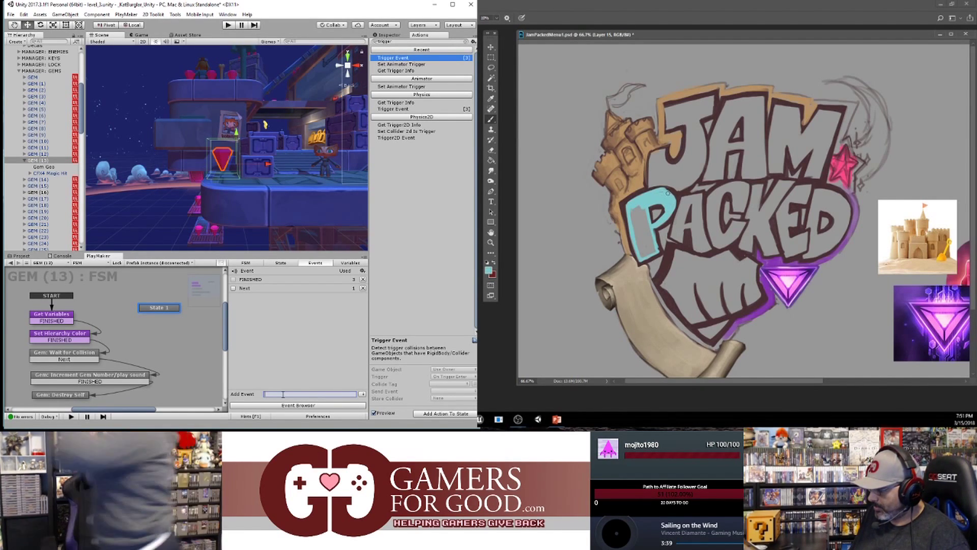
pyautogui.moveTo(640, 208)
pyautogui.mouseDown()
pyautogui.moveTo(642, 257)
pyautogui.moveTo(646, 208)
pyautogui.moveTo(653, 246)
pyautogui.moveTo(645, 242)
pyautogui.mouseUp()
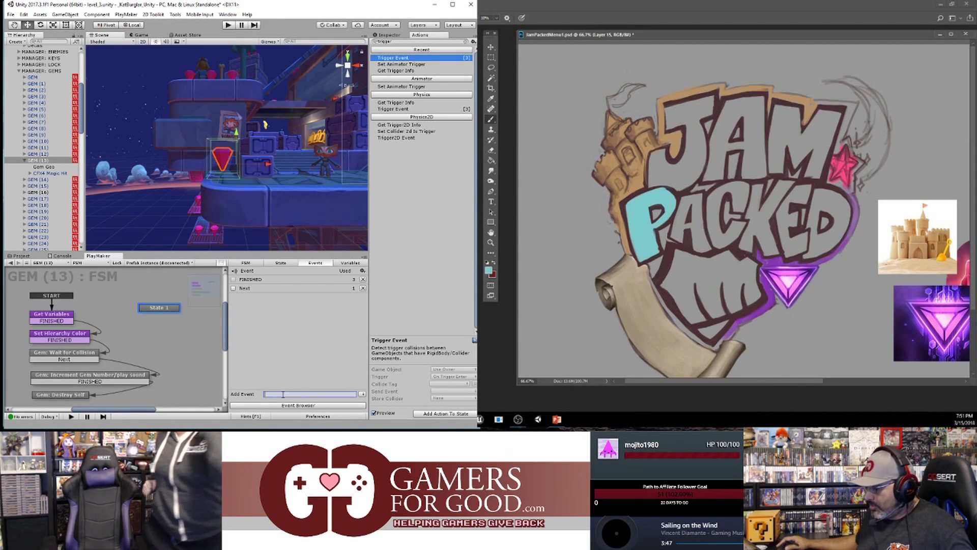
pyautogui.press('w')
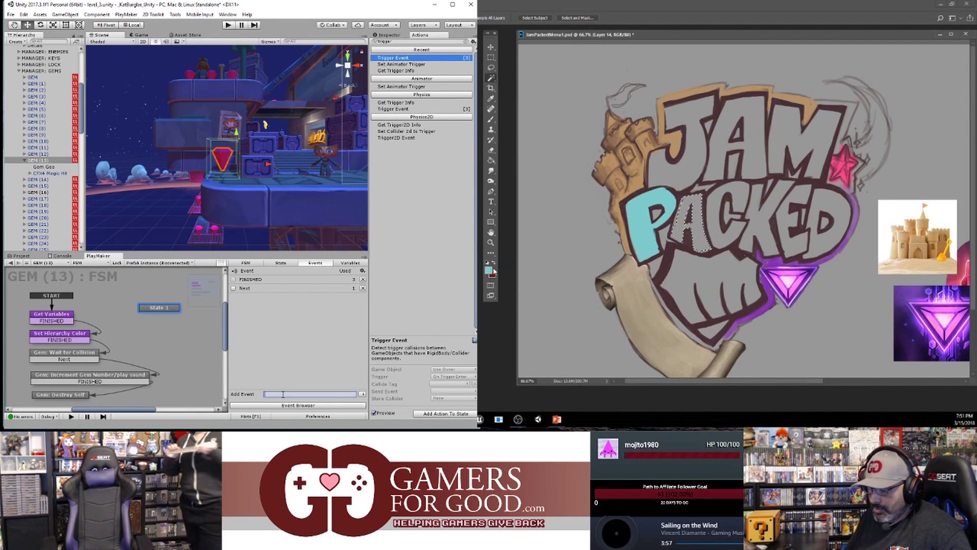
pyautogui.click(491, 161)
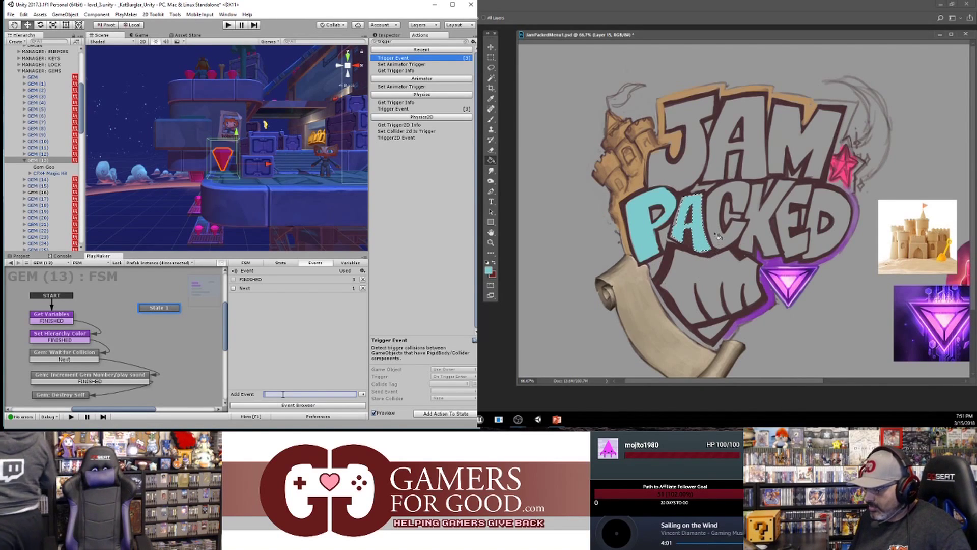
pyautogui.click(492, 77)
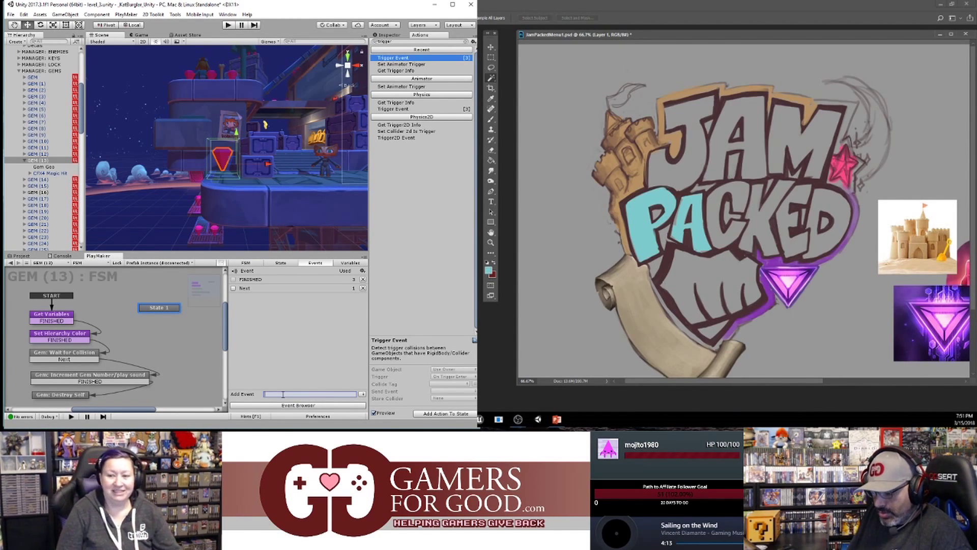
# - Brush the J and the left part of the A in JAM with the light teal
pyautogui.press('b')
pyautogui.moveTo(661, 178)
pyautogui.mouseDown()
pyautogui.moveTo(663, 162)
pyautogui.moveTo(691, 176)
pyautogui.moveTo(699, 157)
pyautogui.moveTo(688, 157)
pyautogui.moveTo(692, 120)
pyautogui.moveTo(672, 111)
pyautogui.moveTo(703, 101)
pyautogui.moveTo(725, 111)
pyautogui.moveTo(708, 176)
pyautogui.moveTo(728, 110)
pyautogui.mouseUp()
pyautogui.press('[')
pyautogui.press('[')
# - Add an event named Gem Grab to the gem's state machine and show State 1's actions
pyautogui.write('Gem Grab')
pyautogui.press('Return')
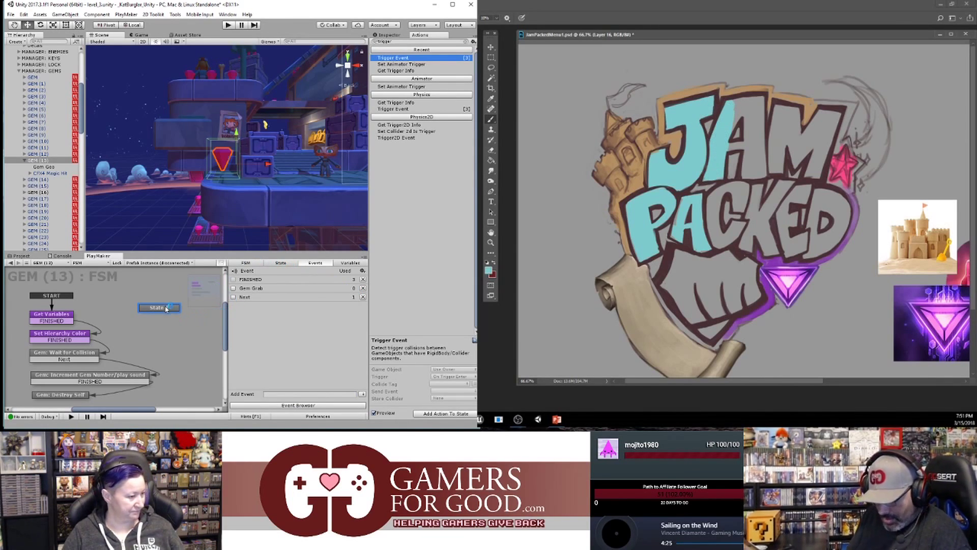
pyautogui.click(167, 308)
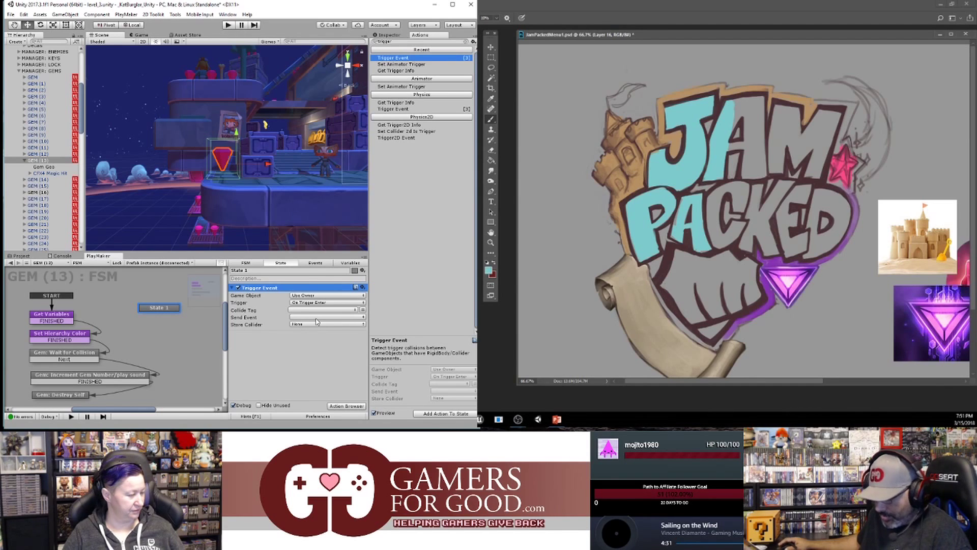
# - Paint the rest of JAM and the E and D of PACKED teal, and tag the MANAGER: GEMS object as GEM
pyautogui.moveTo(742, 112)
pyautogui.mouseDown()
pyautogui.moveTo(753, 102)
pyautogui.moveTo(733, 123)
pyautogui.moveTo(748, 160)
pyautogui.moveTo(758, 102)
pyautogui.moveTo(749, 131)
pyautogui.moveTo(777, 152)
pyautogui.moveTo(783, 122)
pyautogui.moveTo(798, 158)
pyautogui.moveTo(786, 114)
pyautogui.moveTo(820, 133)
pyautogui.moveTo(824, 115)
pyautogui.moveTo(811, 173)
pyautogui.moveTo(830, 120)
pyautogui.moveTo(835, 135)
pyautogui.moveTo(804, 193)
pyautogui.moveTo(769, 207)
pyautogui.moveTo(786, 239)
pyautogui.moveTo(809, 239)
pyautogui.moveTo(787, 247)
pyautogui.moveTo(812, 249)
pyautogui.moveTo(821, 191)
pyautogui.moveTo(837, 196)
pyautogui.moveTo(818, 250)
pyautogui.mouseUp()
pyautogui.click(81, 356)
pyautogui.click(155, 309)
pyautogui.click(38, 71)
pyautogui.click(394, 36)
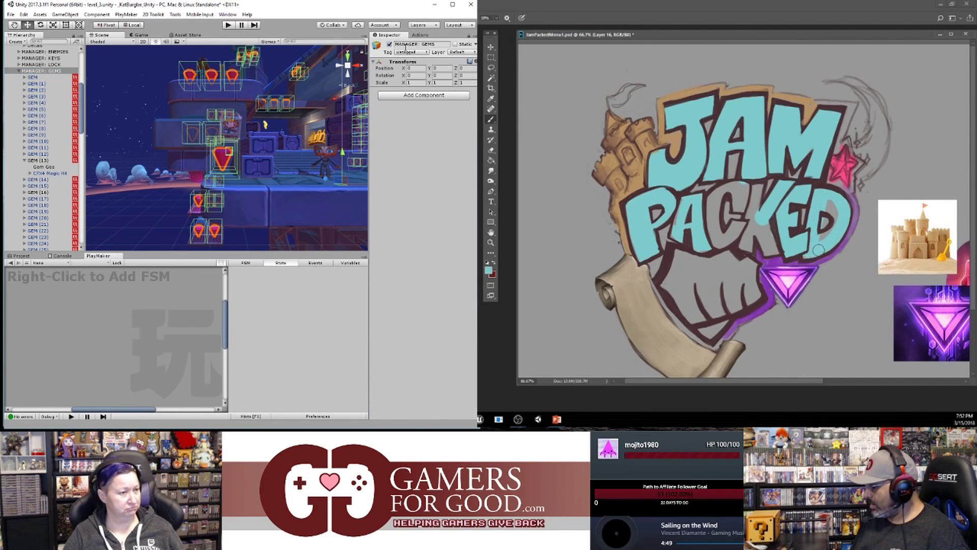
pyautogui.click(413, 52)
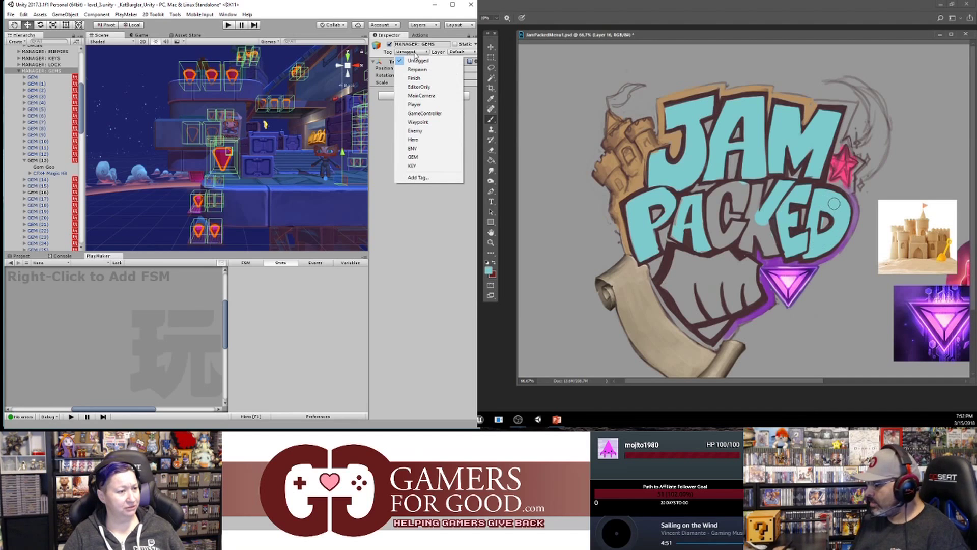
pyautogui.press('e')
pyautogui.click(413, 157)
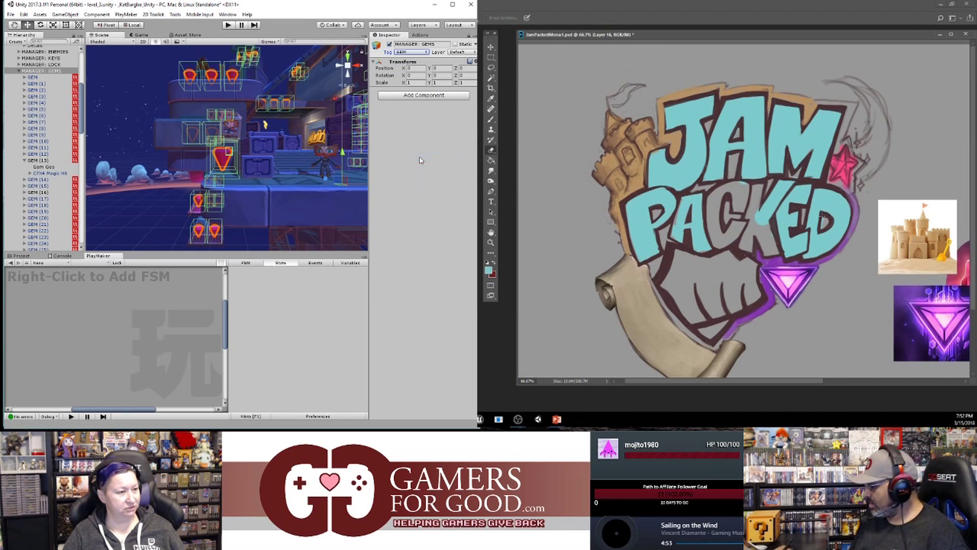
# - Paint the C and K of PACKED teal, and touch up the edges of the lettering with brush and eraser
pyautogui.press('b')
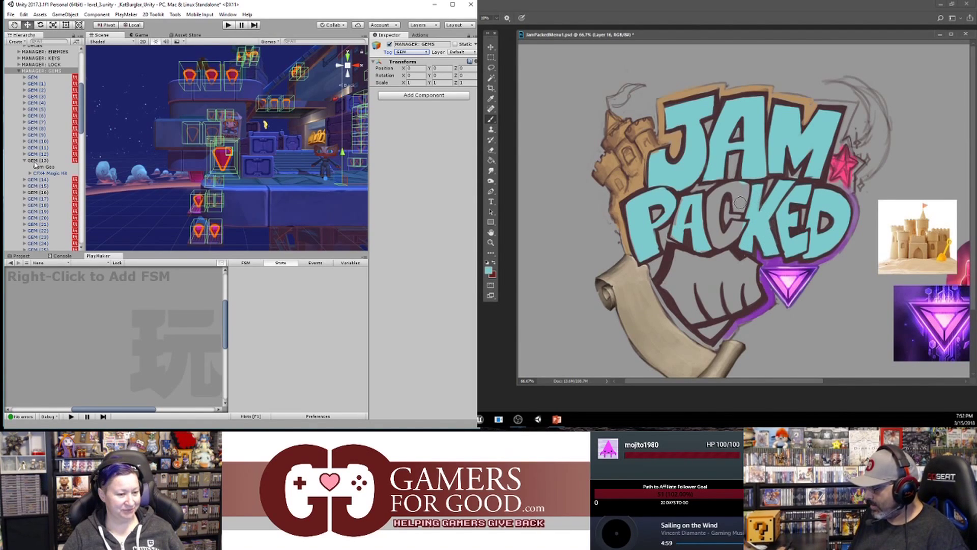
pyautogui.moveTo(739, 207); pyautogui.dragTo(716, 202)
pyautogui.moveTo(714, 236); pyautogui.dragTo(735, 228)
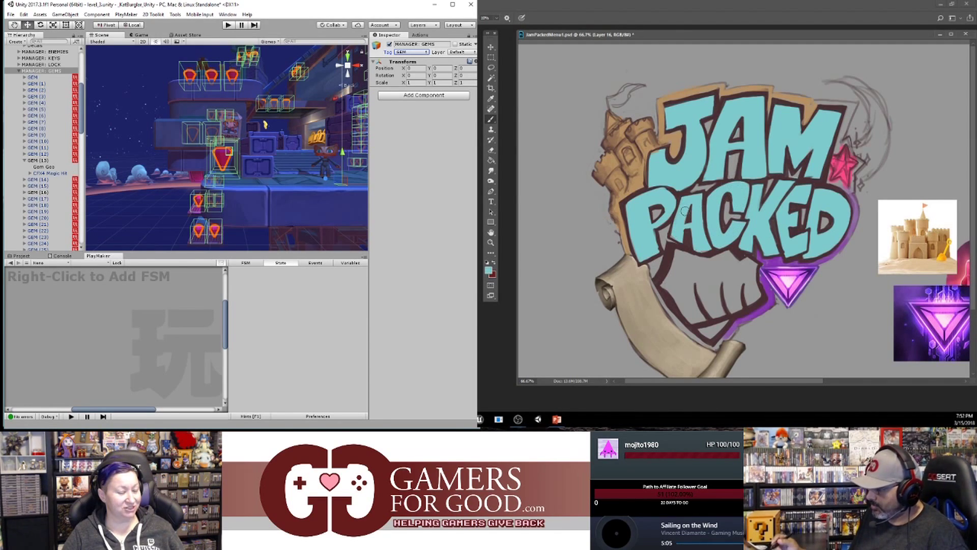
pyautogui.press('e')
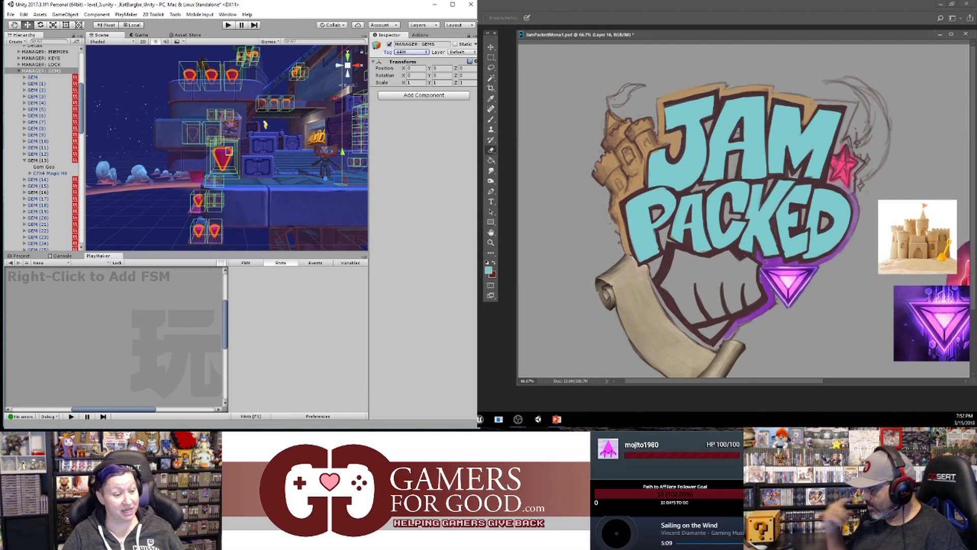
pyautogui.press('b')
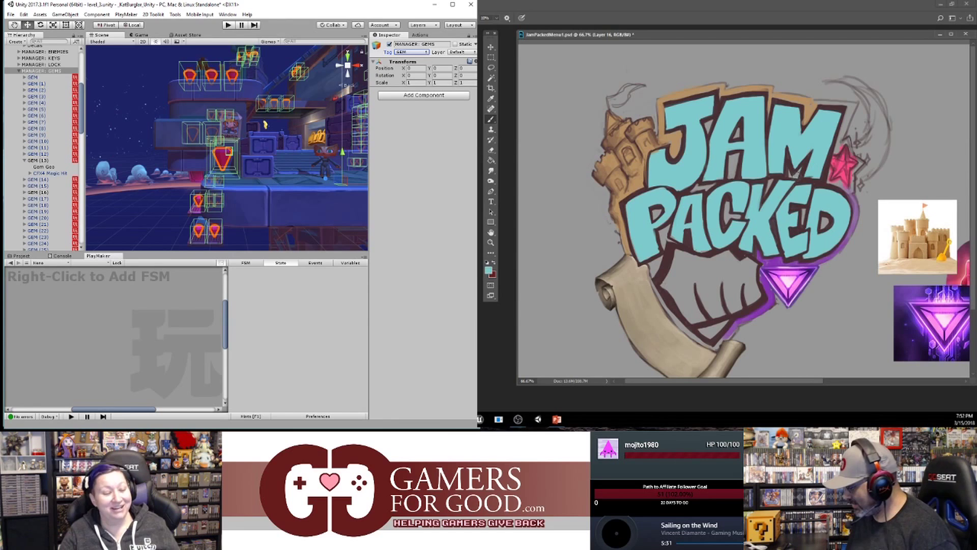
pyautogui.press('e')
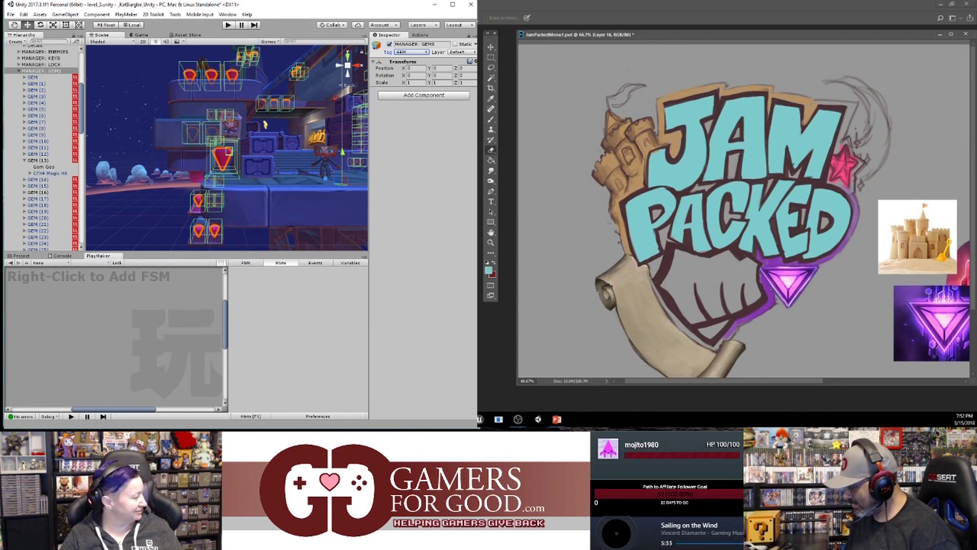
pyautogui.press('b')
pyautogui.press('e')
pyautogui.press('b')
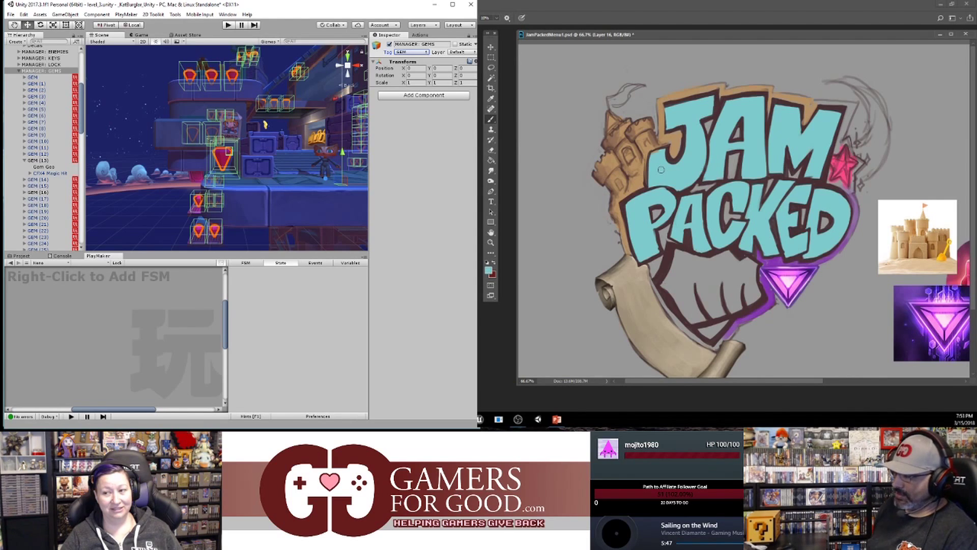
pyautogui.hotkey('ctrl', '-')
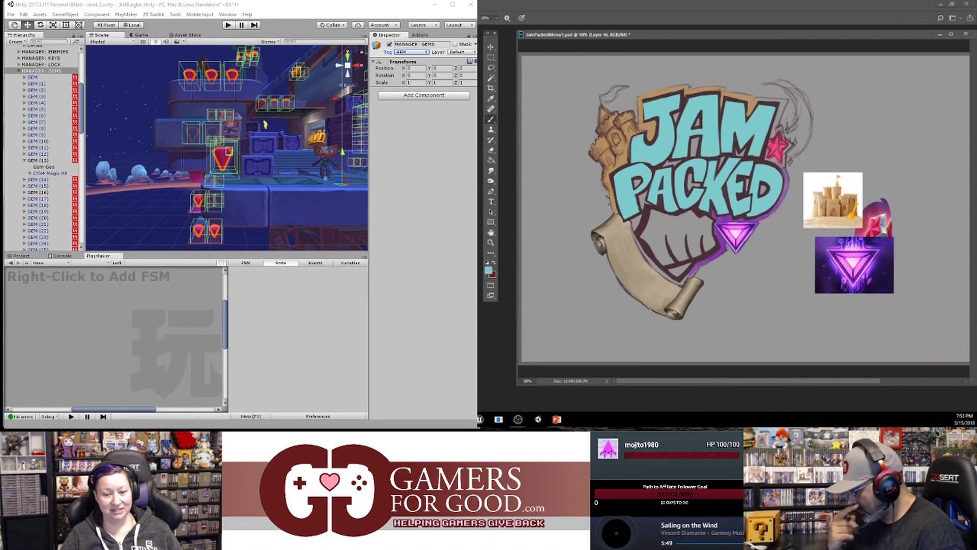
pyautogui.hotkey('ctrl', '+')
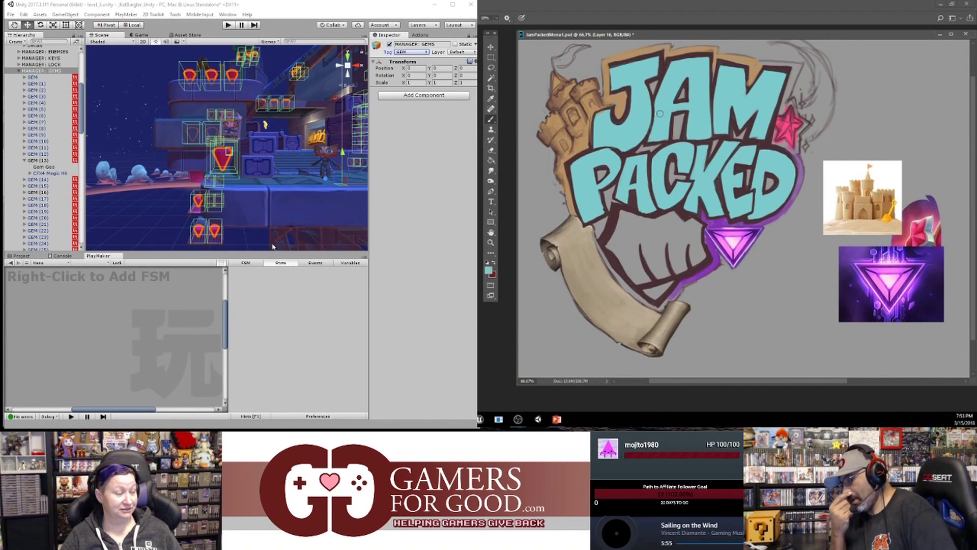
# - Set the Trigger Event in GEM (13)'s State 1 to collide tag Hero and send event Gem Grab
pyautogui.click(33, 161)
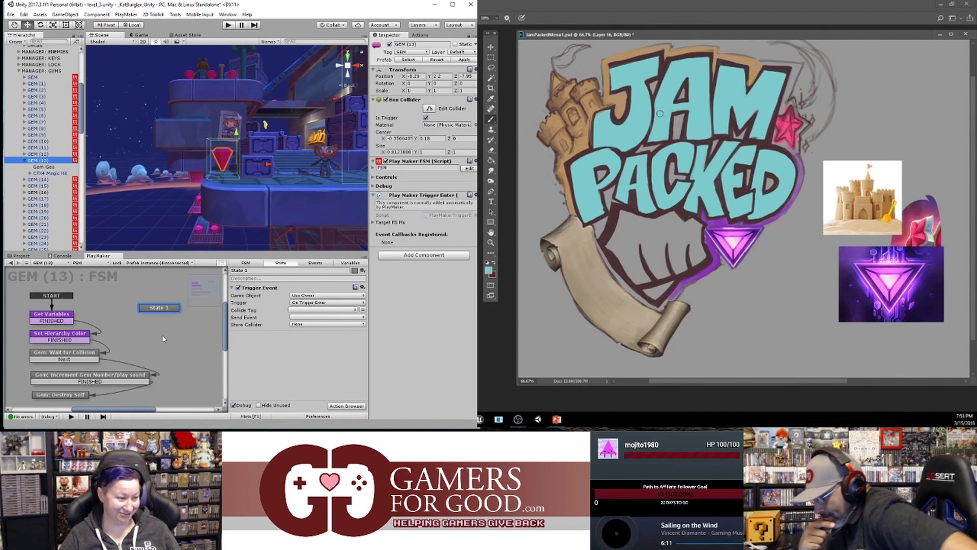
pyautogui.click(316, 310)
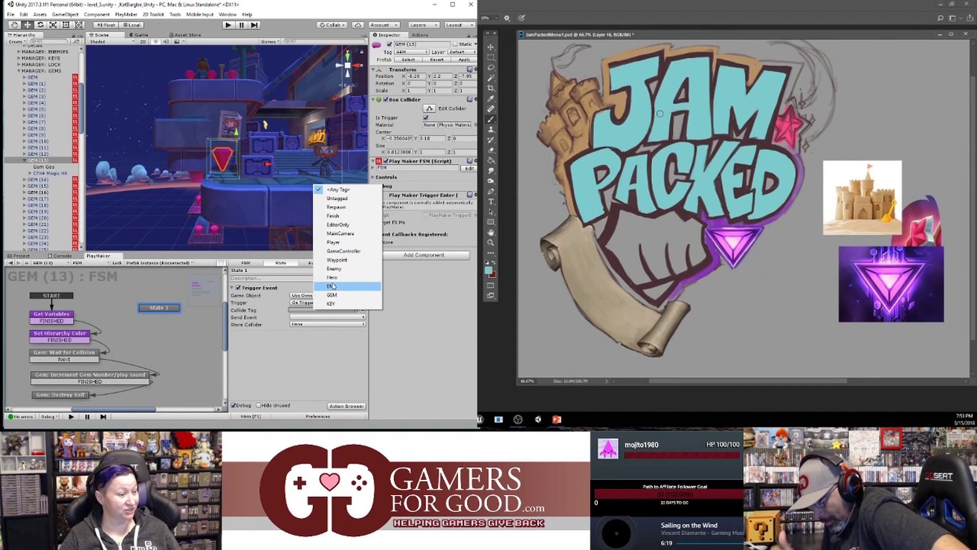
pyautogui.hotkey('ctrl', '-')
pyautogui.click(333, 277)
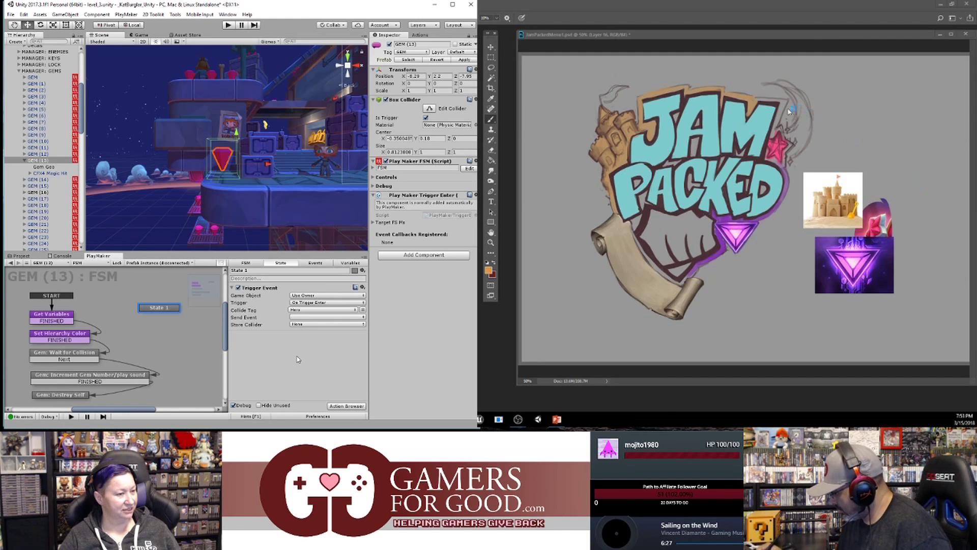
pyautogui.press('Return')
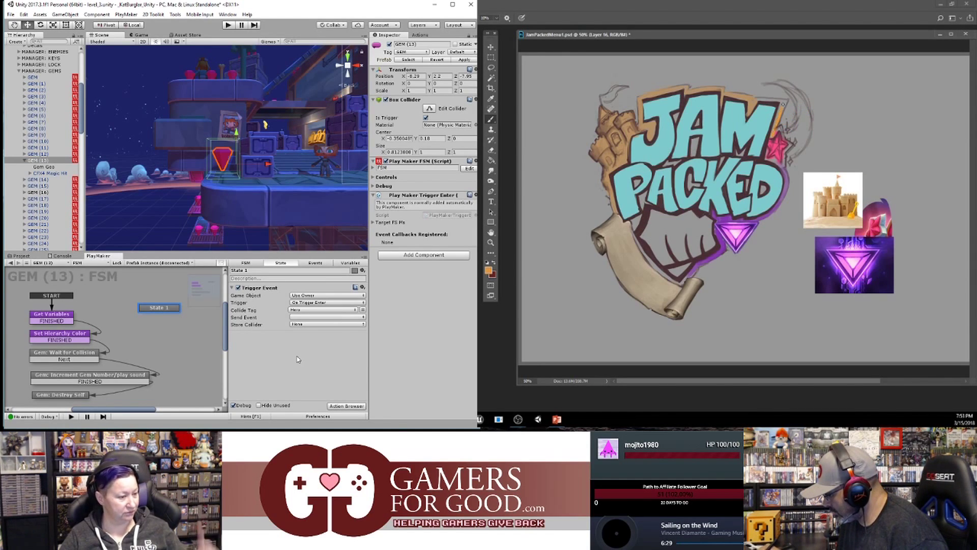
pyautogui.click(312, 317)
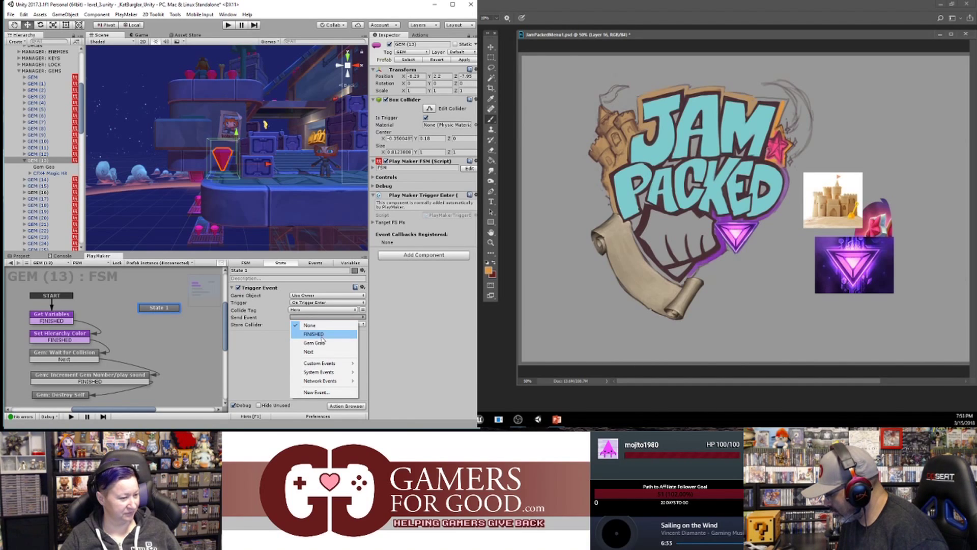
pyautogui.click(323, 343)
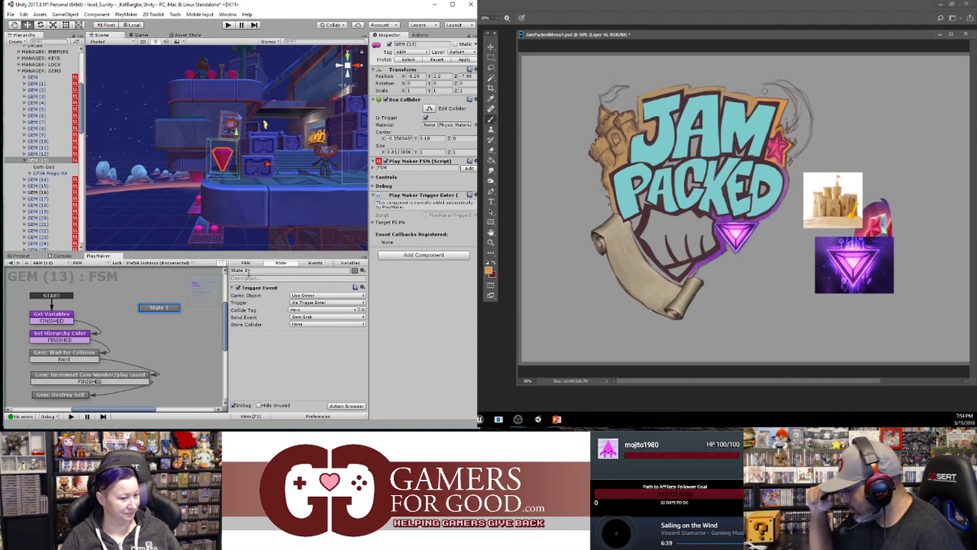
# - Try a swoosh above the star in the star's sampled pink with a larger brush, and undo it
pyautogui.keyDown('alt'); pyautogui.click(777, 147); pyautogui.keyUp('alt')
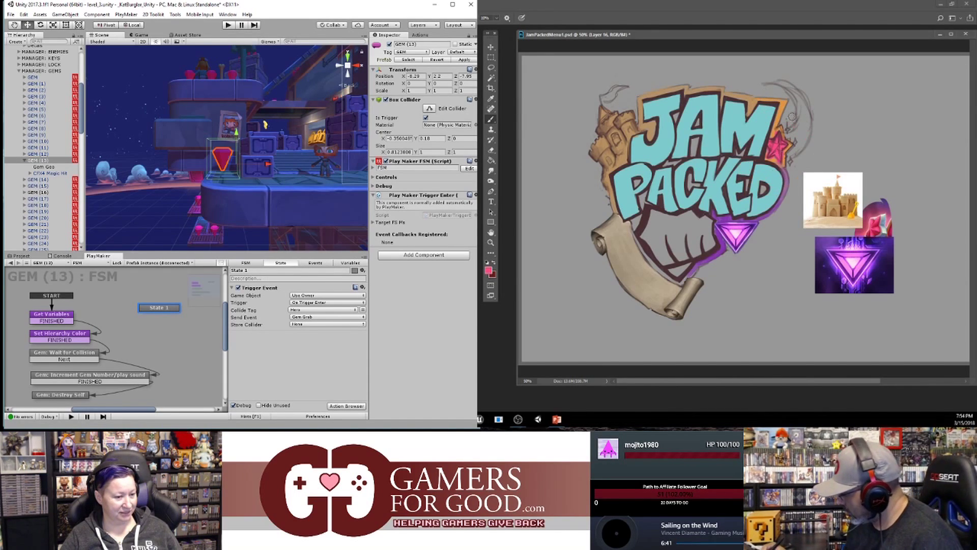
pyautogui.press(']')
pyautogui.press(']')
pyautogui.moveTo(792, 135); pyautogui.dragTo(800, 117)
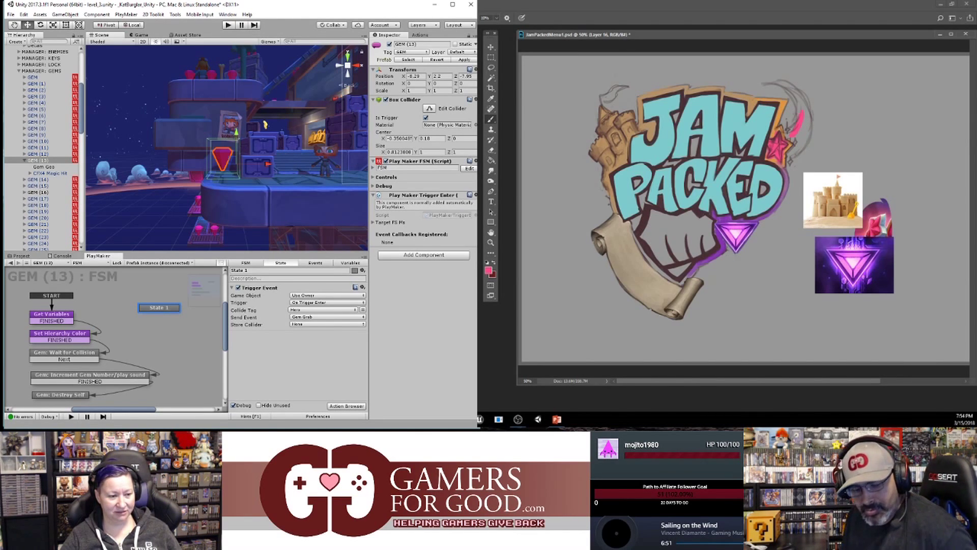
pyautogui.hotkey('ctrl', 'z')
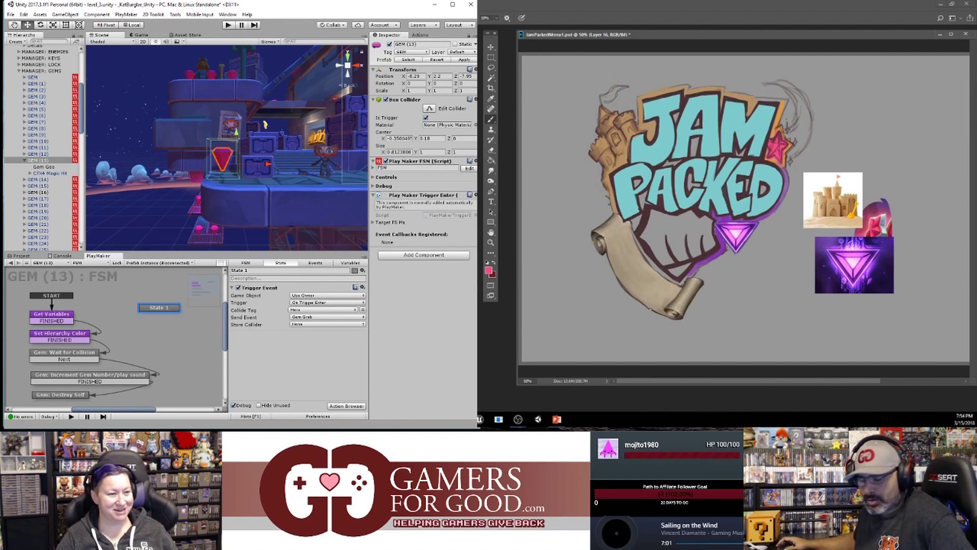
# - Try shifting the hue of the teal lettering layer with Hue/Saturation, and cancel the adjustment
pyautogui.hotkey('ctrl', 'u')
pyautogui.moveTo(807, 103)
pyautogui.mouseDown()
pyautogui.moveTo(826, 104)
pyautogui.moveTo(818, 104)
pyautogui.mouseUp()
pyautogui.moveTo(794, 47); pyautogui.dragTo(862, 53)
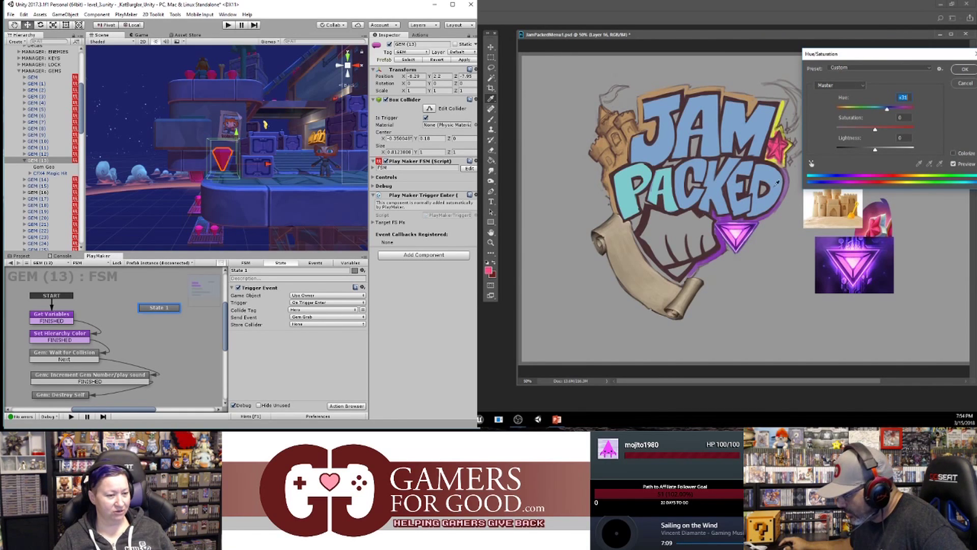
pyautogui.click(965, 83)
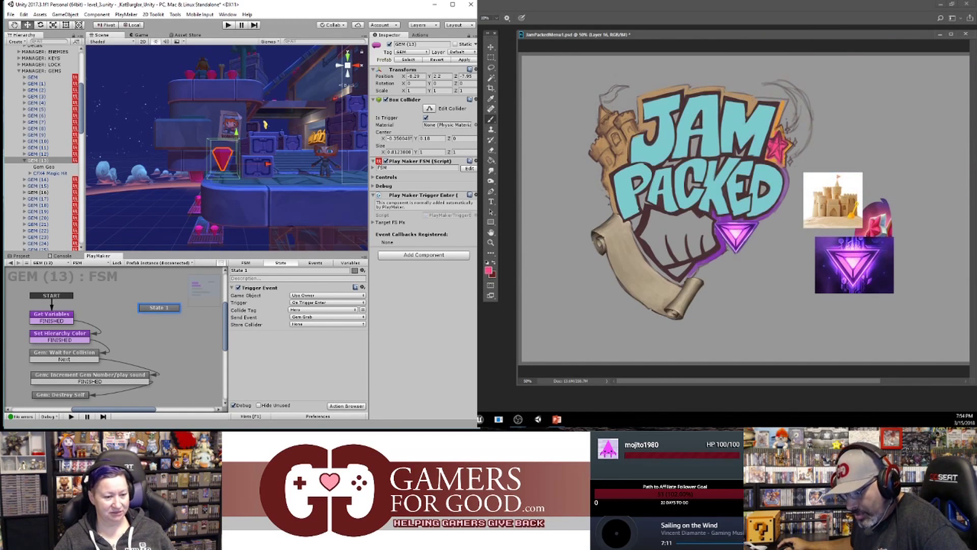
# - Step the logo back to before the JAM lettering and restore it, and check the Gem: Wait for Collision state's Trigger Event settings
pyautogui.hotkey('ctrl', 'alt', 'z')
pyautogui.hotkey('ctrl', 'alt', 'z')
pyautogui.hotkey('ctrl', 'alt', 'z')
pyautogui.hotkey('ctrl', 'alt', 'z')
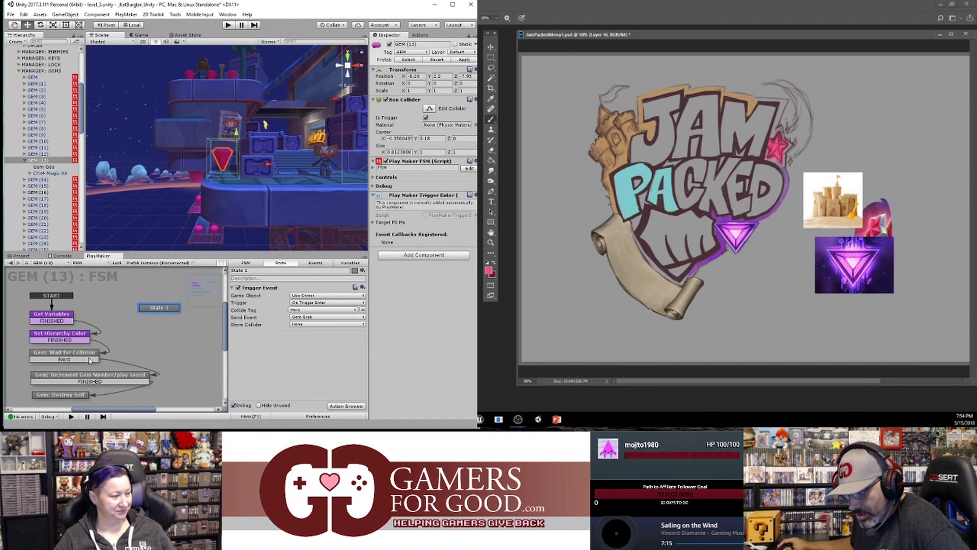
pyautogui.hotkey('ctrl', 'alt', 'z')
pyautogui.click(89, 357)
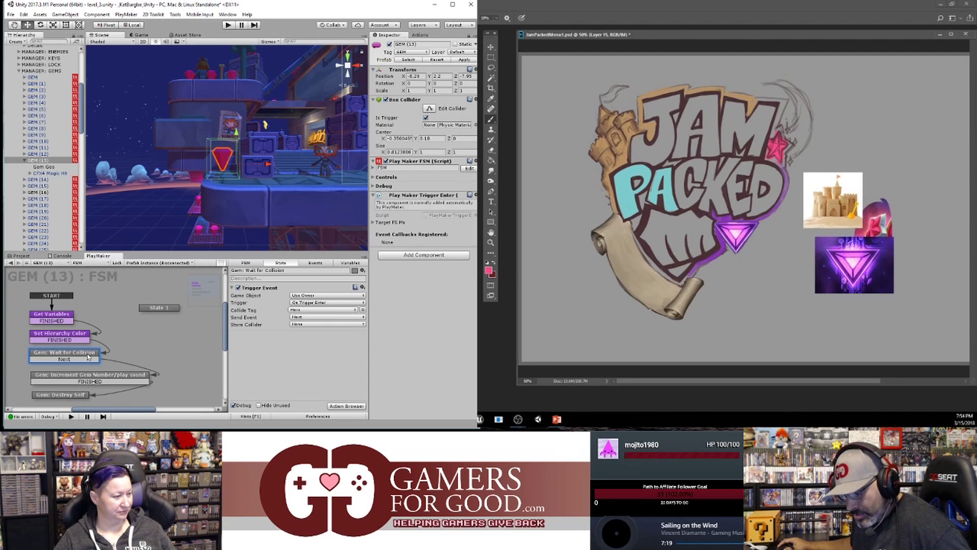
pyautogui.hotkey('ctrl', 'z')
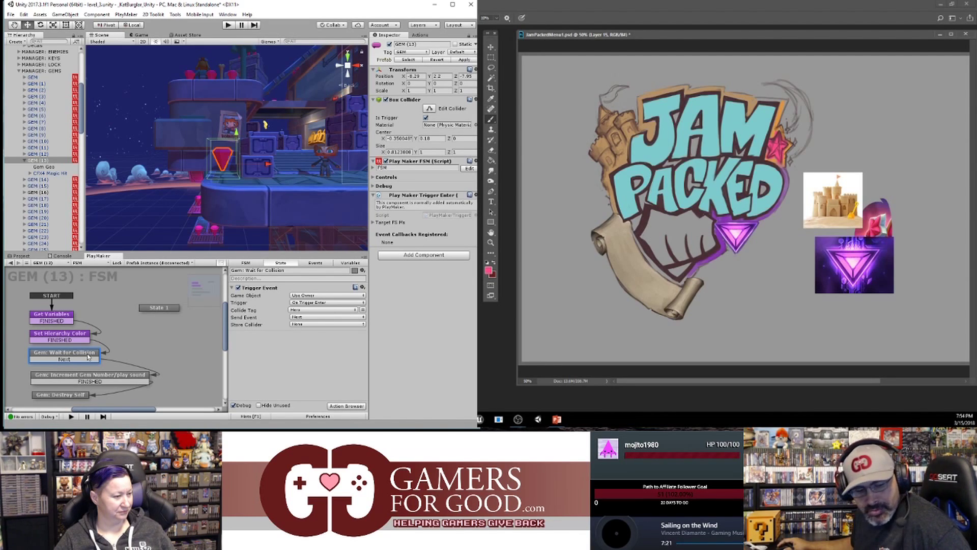
# - Merge the teal lettering layers, and try a pink stroke over the P of PACKED and undo it
pyautogui.hotkey('ctrl', 'e')
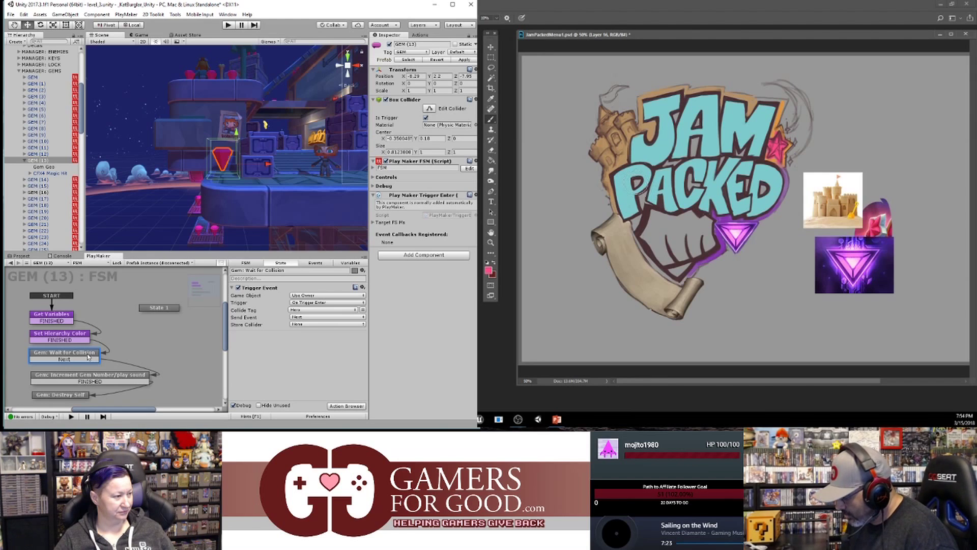
pyautogui.moveTo(637, 174); pyautogui.dragTo(647, 172)
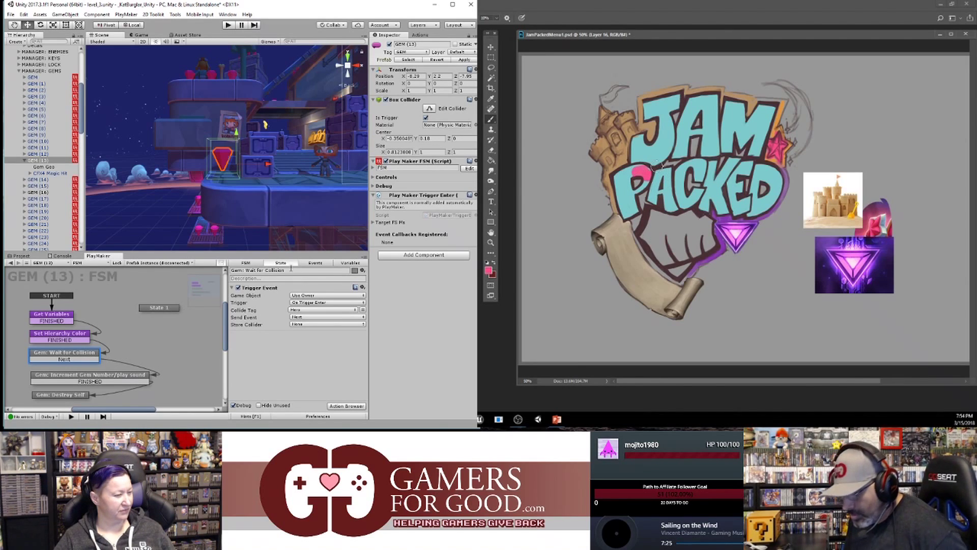
pyautogui.hotkey('ctrl', 'z')
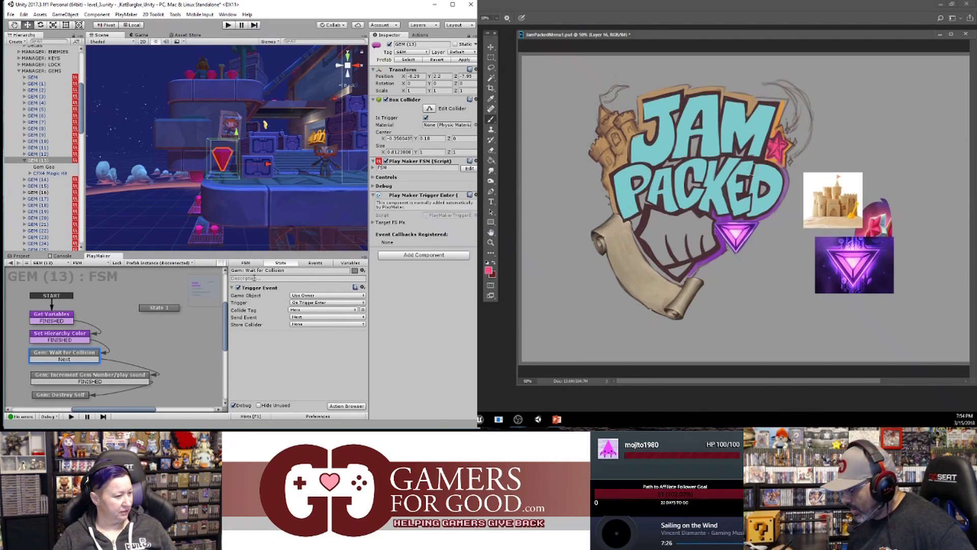
# - Sample the lettering's teal in the logo, and delete the unconnected State 1 from GEM (13)'s FSM
pyautogui.keyDown('alt'); pyautogui.click(663, 146); pyautogui.keyUp('alt')
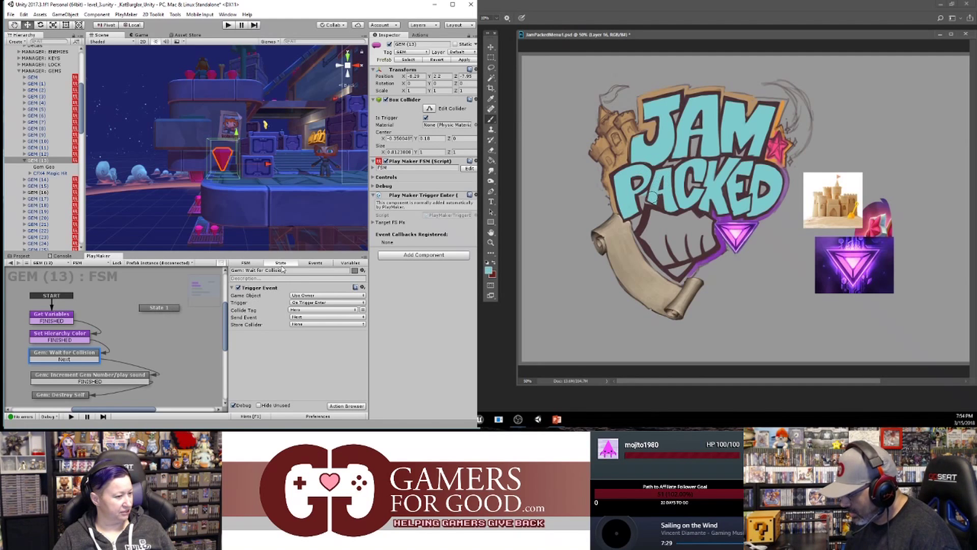
pyautogui.click(168, 307)
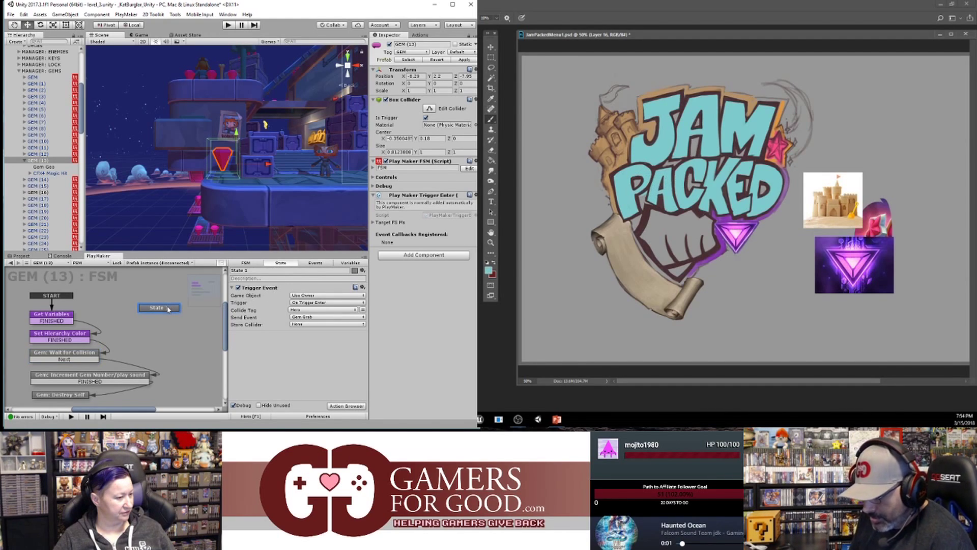
pyautogui.rightClick(167, 308)
pyautogui.hotkey('ctrl', 'u')
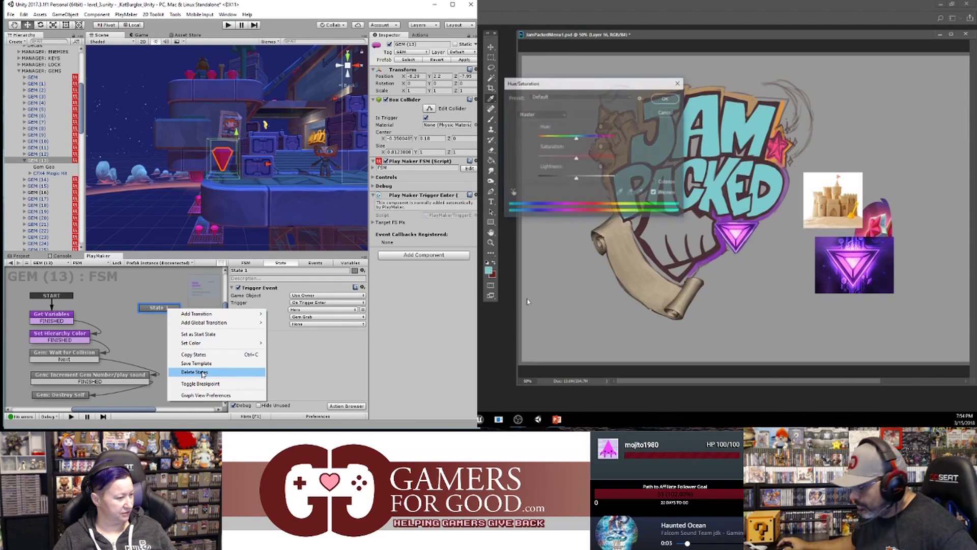
pyautogui.click(202, 372)
# - Add a second FSM to GEM (13), and try shifting the teal lettering's hue to +26 with Hue/Saturation and undo it
pyautogui.moveTo(577, 137); pyautogui.dragTo(563, 139)
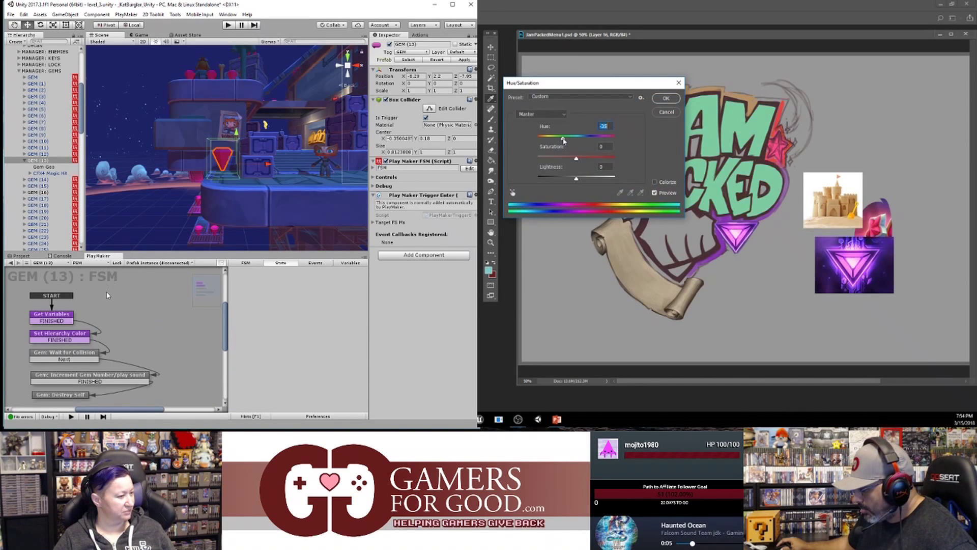
pyautogui.moveTo(590, 85); pyautogui.dragTo(470, 127)
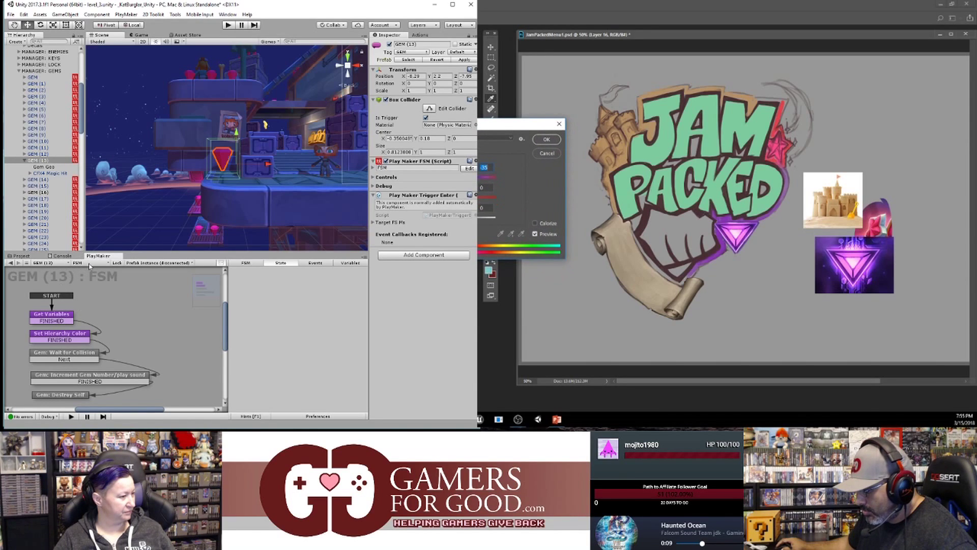
pyautogui.click(89, 265)
pyautogui.click(113, 284)
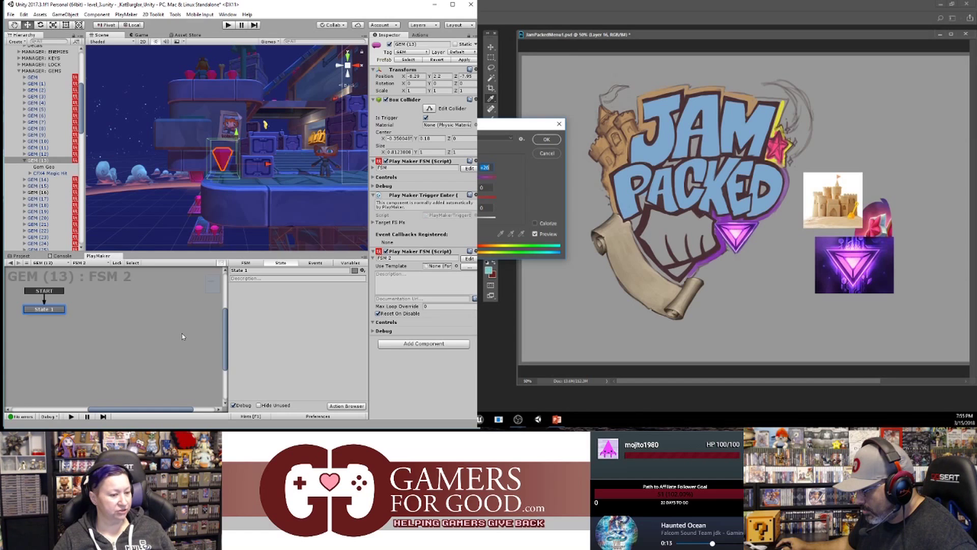
pyautogui.click(539, 141)
pyautogui.press('e')
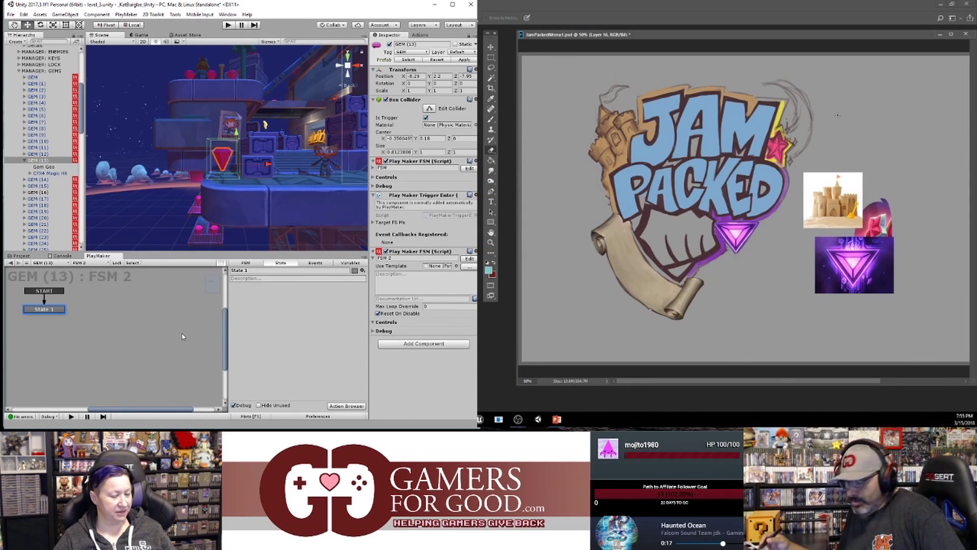
pyautogui.hotkey('ctrl', 'z')
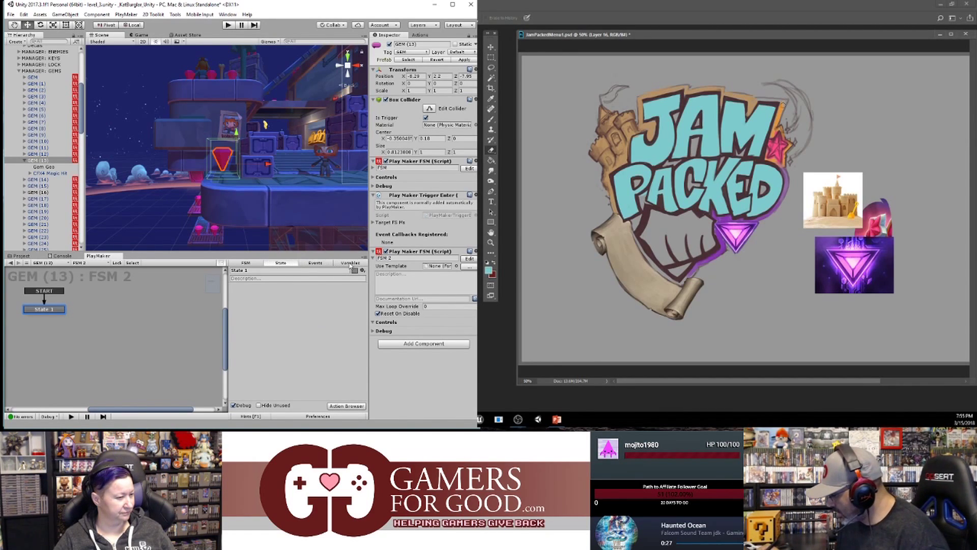
# - Check the new FSM's events, and rename its start state to "wait for collision"
pyautogui.click(350, 262)
pyautogui.click(316, 262)
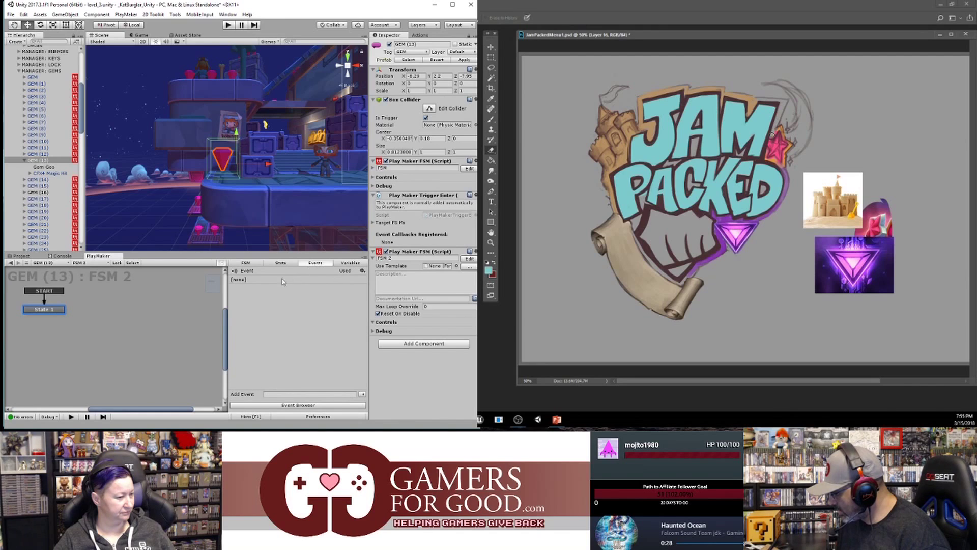
pyautogui.click(280, 393)
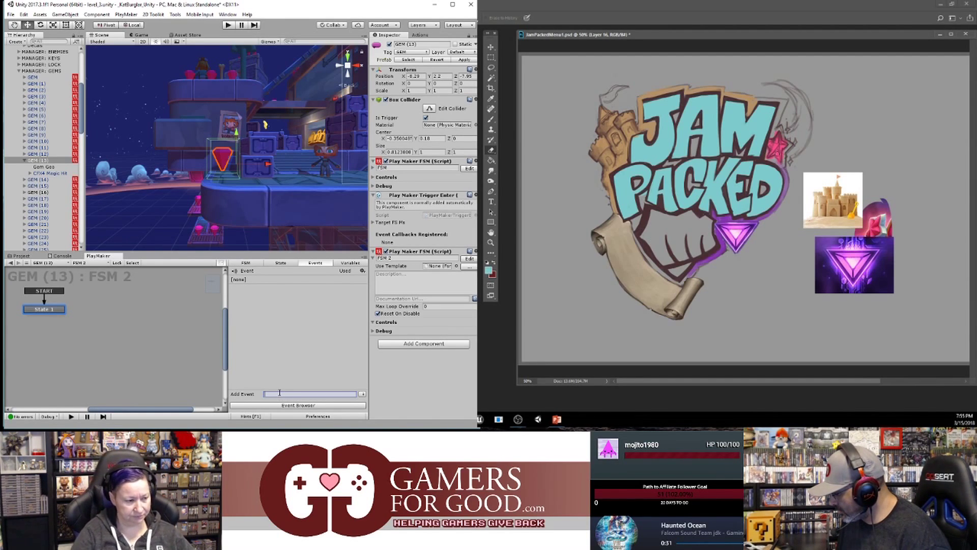
pyautogui.click(59, 308)
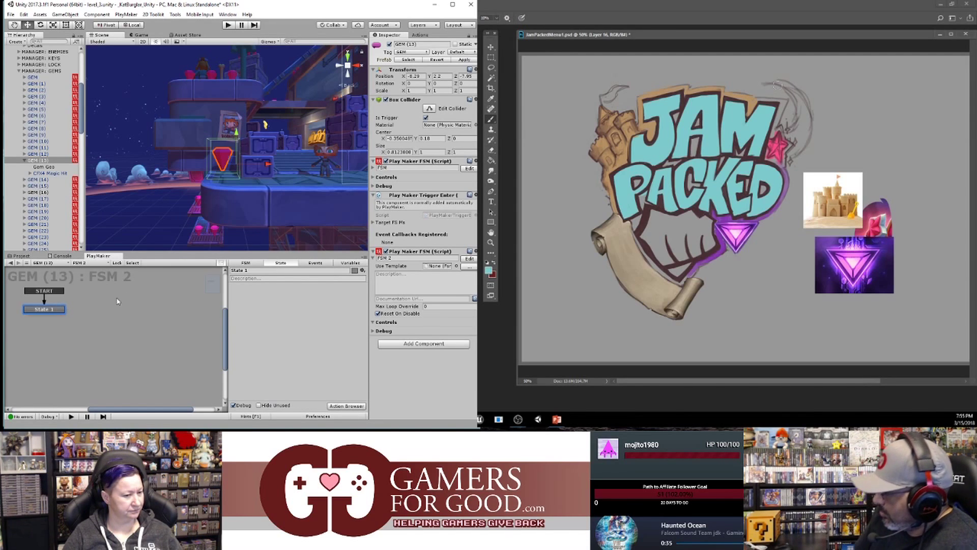
pyautogui.click(259, 270)
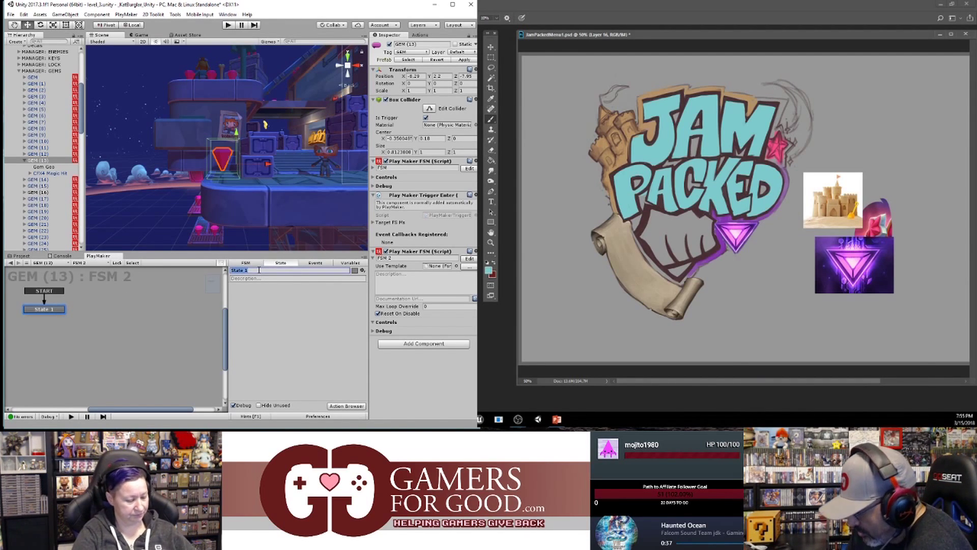
pyautogui.write('wait for coll')
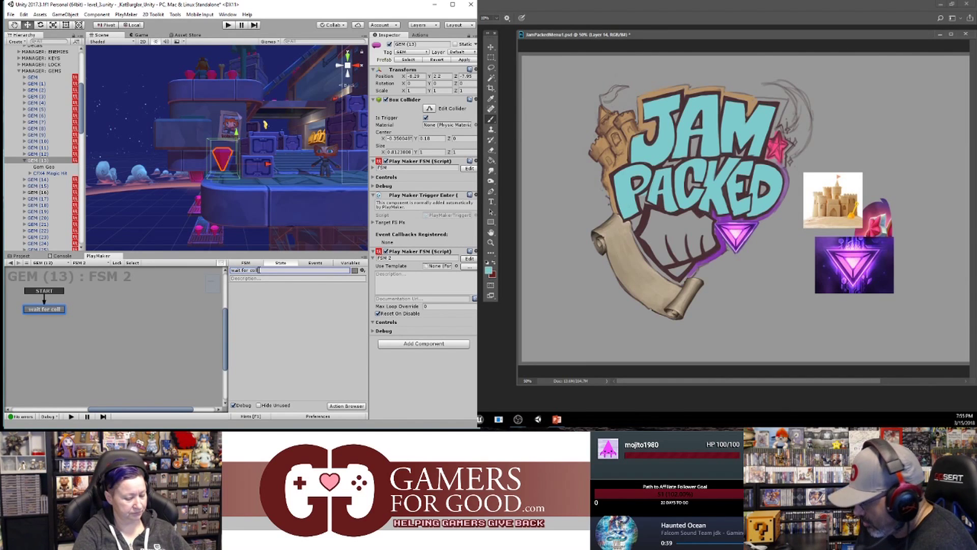
pyautogui.write('ision')
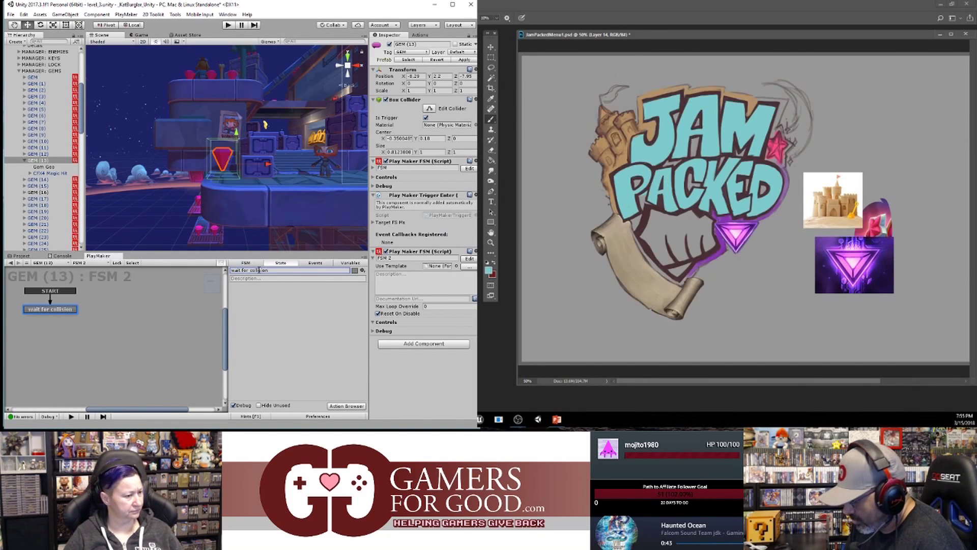
# - Rename GEM (13)'s second FSM to "Gem Sparkles"
pyautogui.click(84, 262)
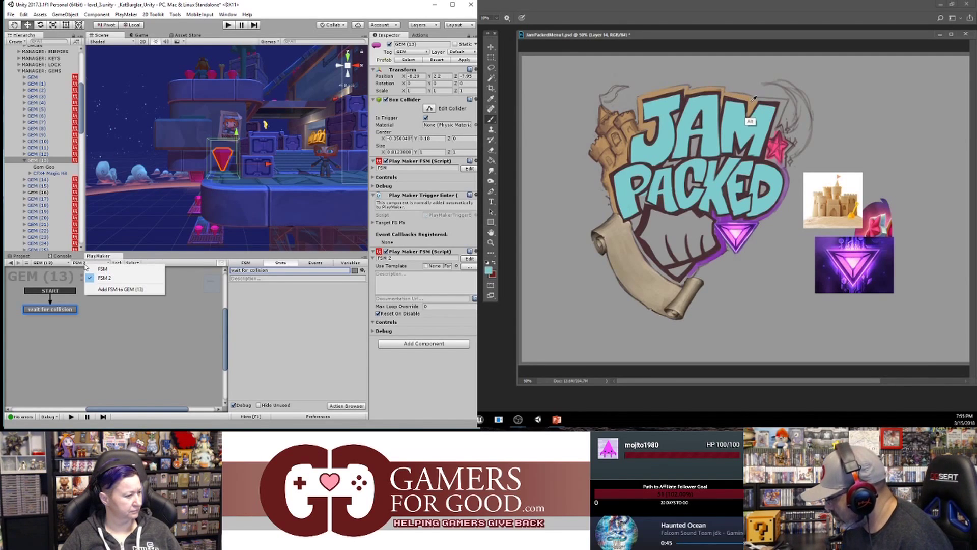
pyautogui.click(251, 263)
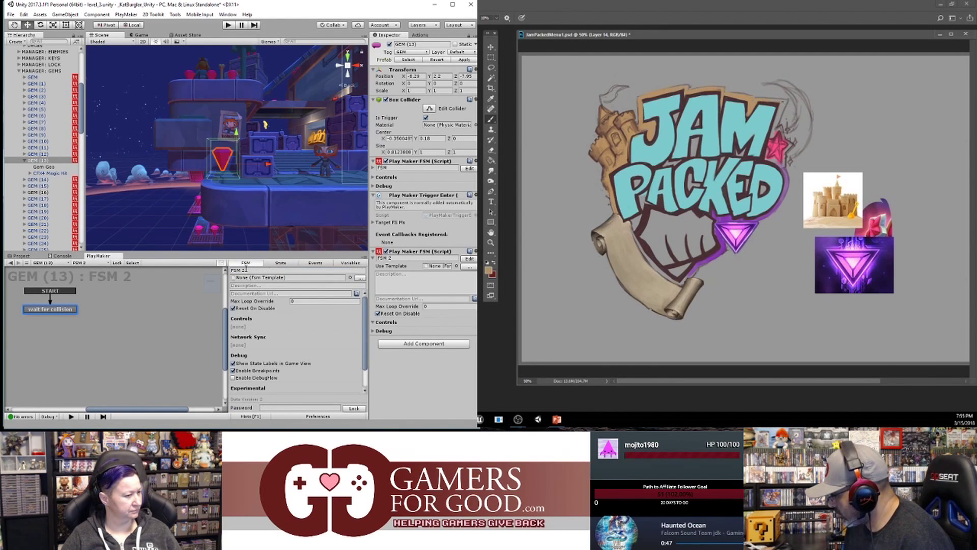
pyautogui.click(245, 269)
pyautogui.write('G')
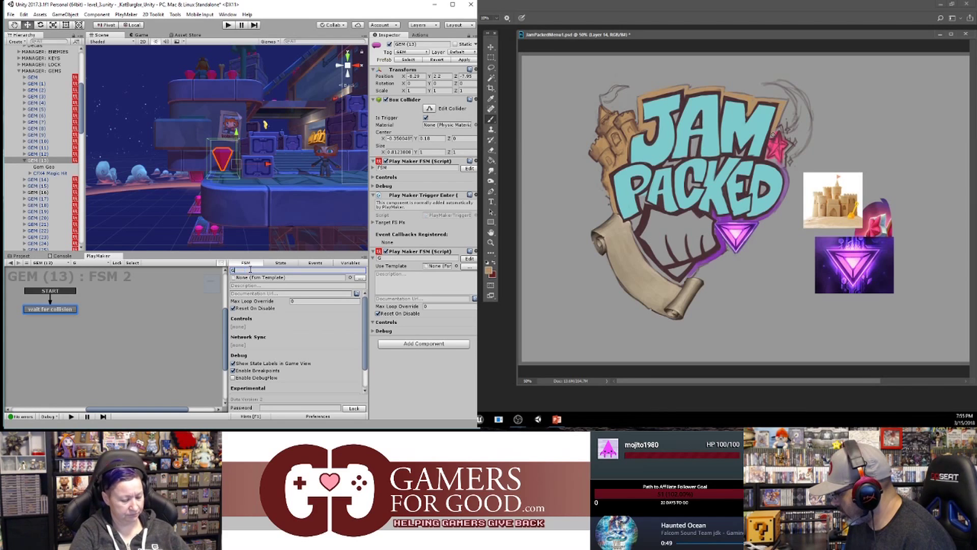
pyautogui.write('em SParkles')
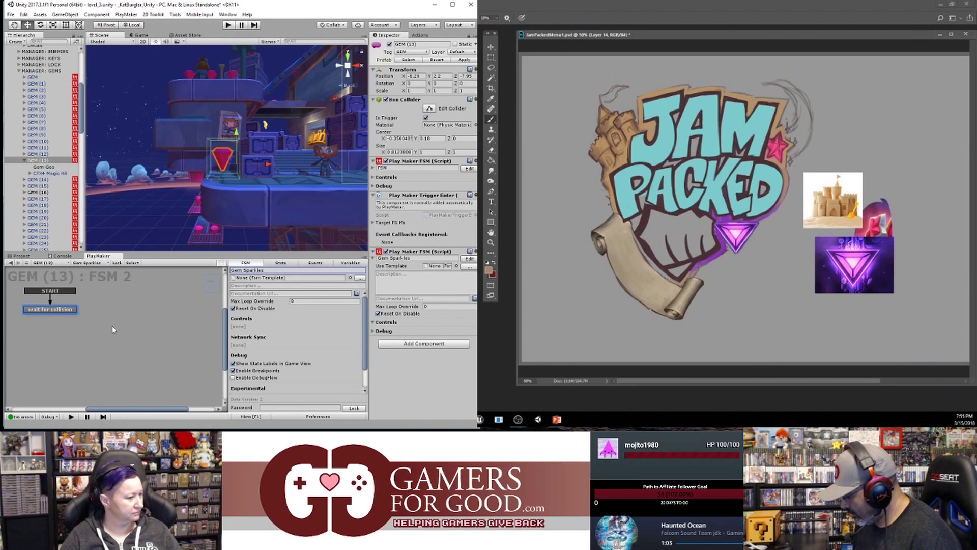
# - Copy the Gem: Wait for Collision state from GEM (13)'s original FSM and paste it into the Gem Sparkles FSM
pyautogui.click(85, 262)
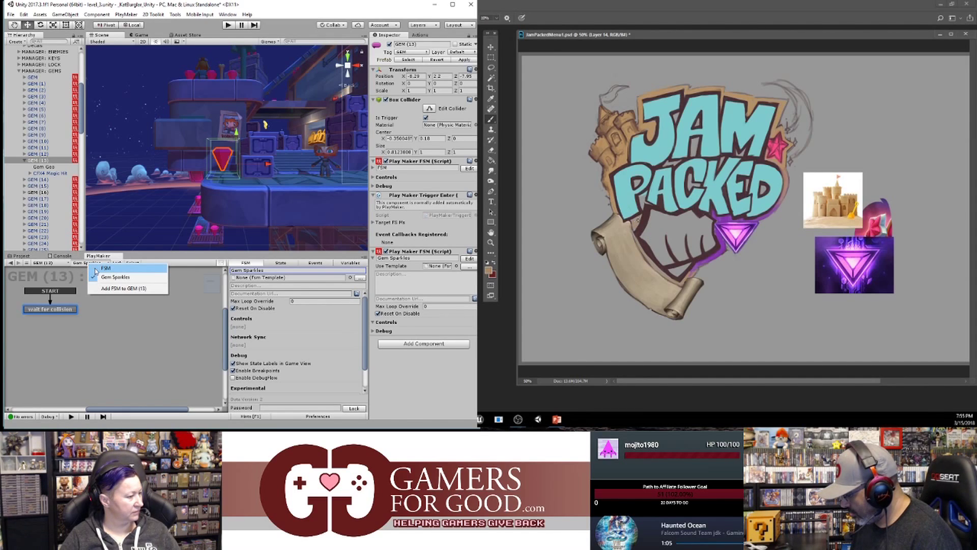
pyautogui.click(104, 268)
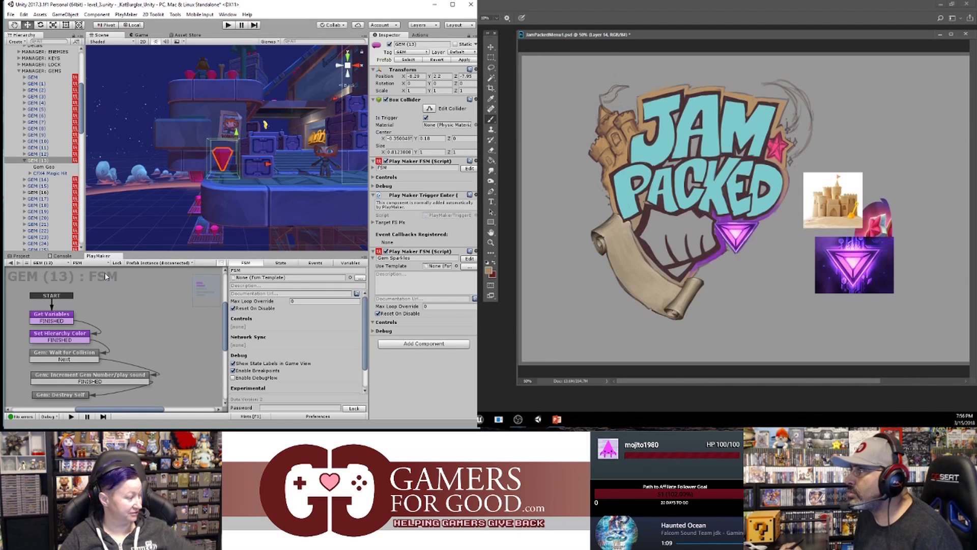
pyautogui.click(87, 358)
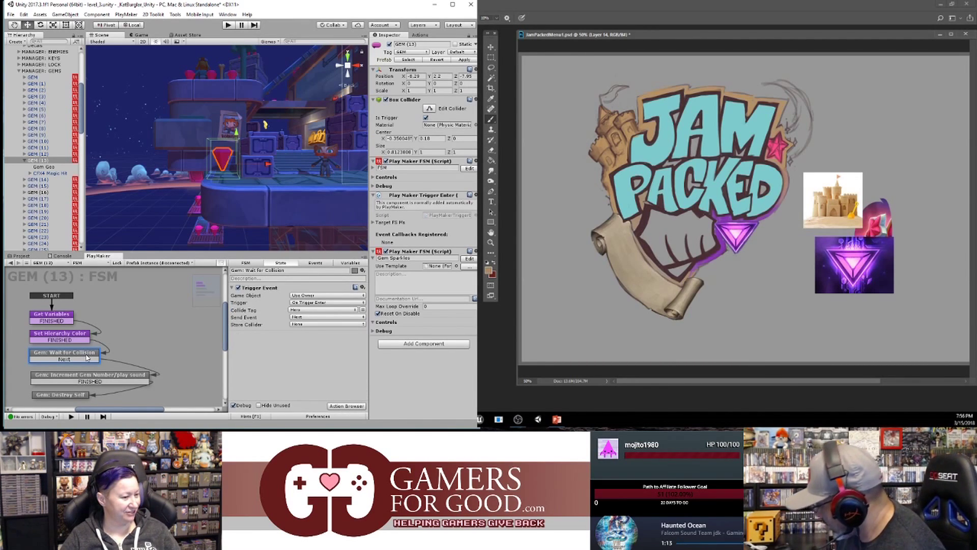
pyautogui.rightClick(87, 358)
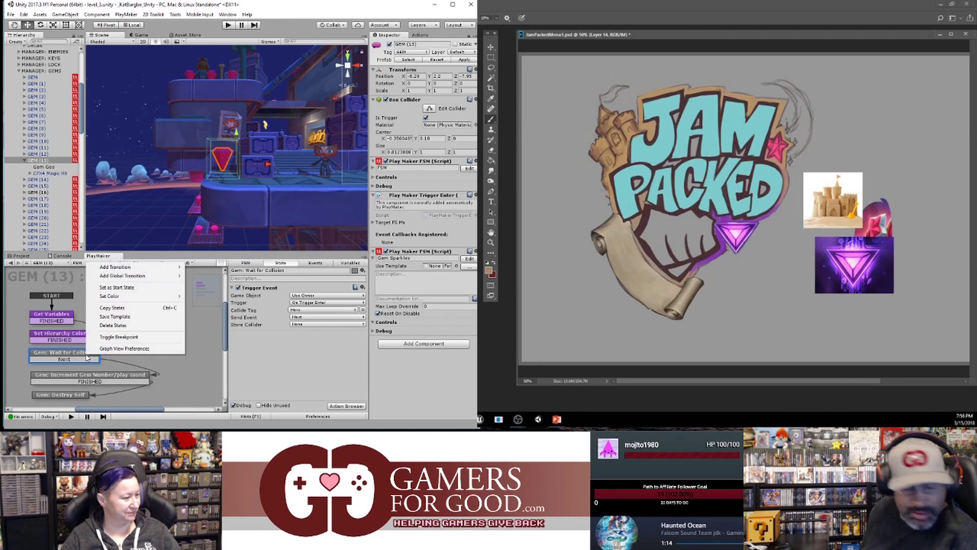
pyautogui.click(112, 308)
pyautogui.click(101, 263)
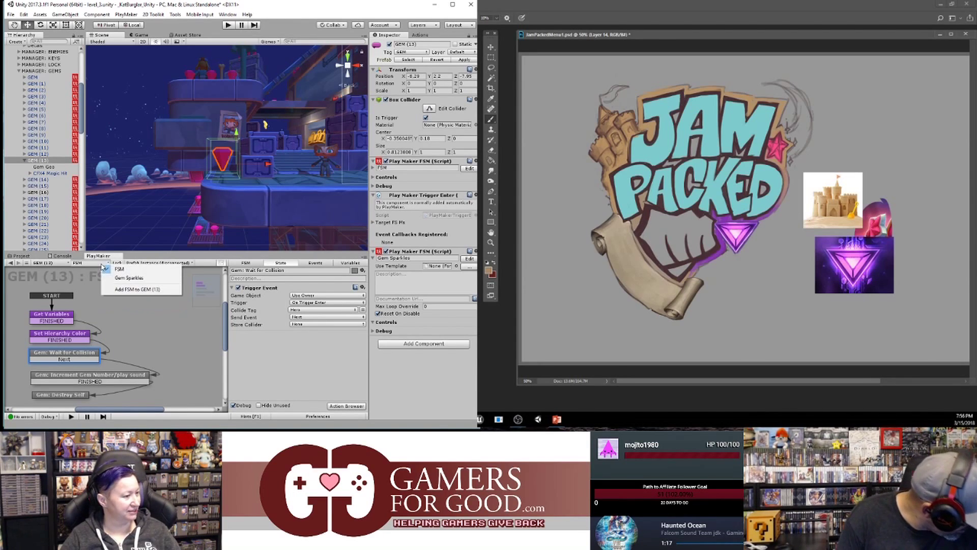
pyautogui.click(113, 283)
pyautogui.rightClick(105, 325)
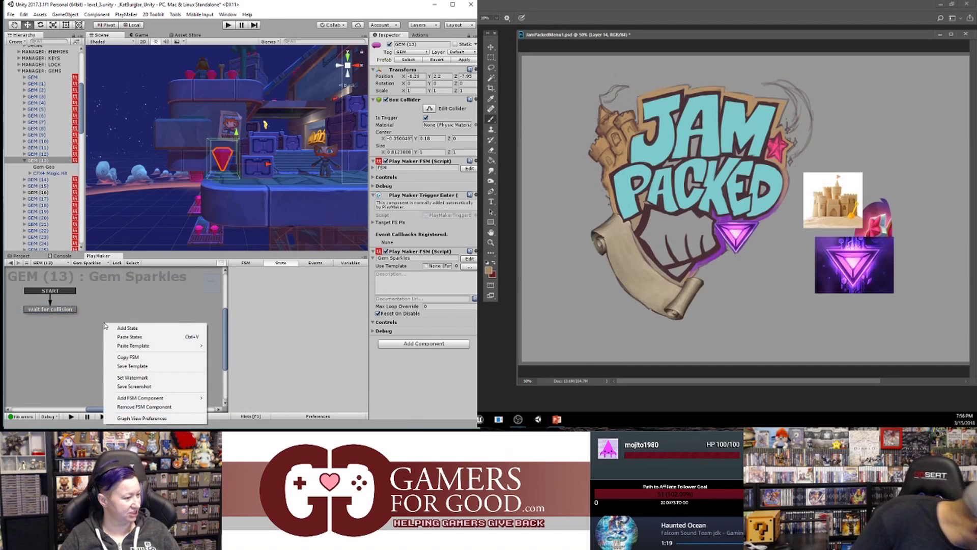
pyautogui.click(130, 334)
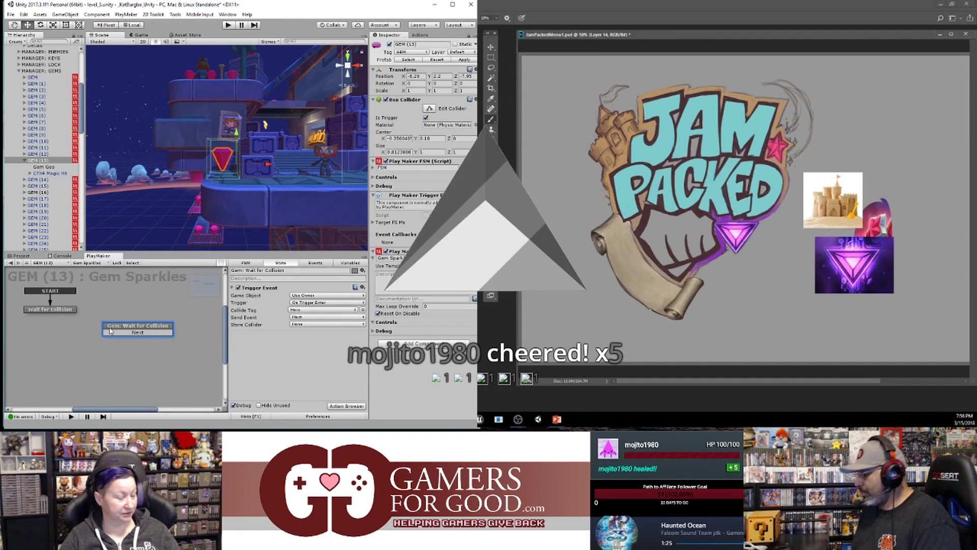
# - Make the pasted Gem: Wait for Collision state the start state of Gem Sparkles, and delete the empty "wait for collision" state
pyautogui.rightClick(113, 329)
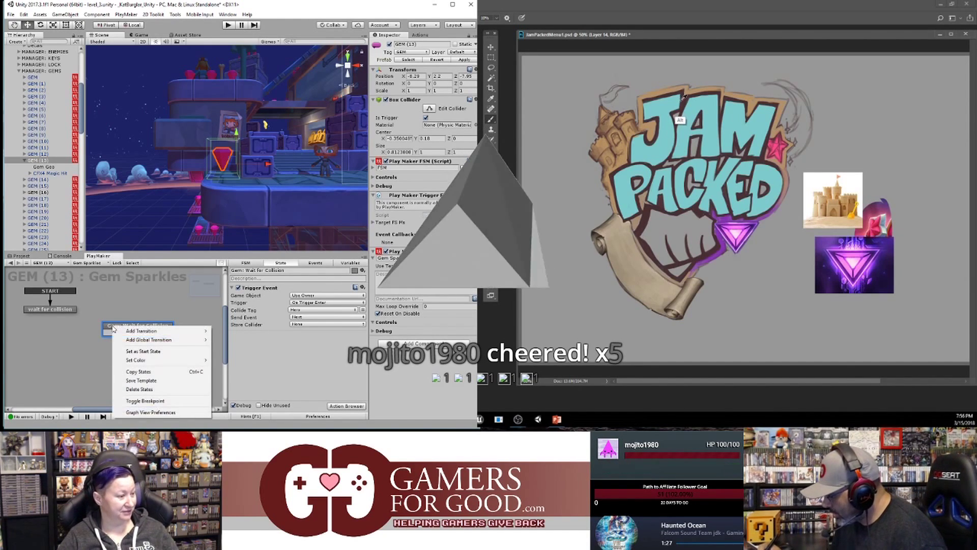
pyautogui.click(135, 341)
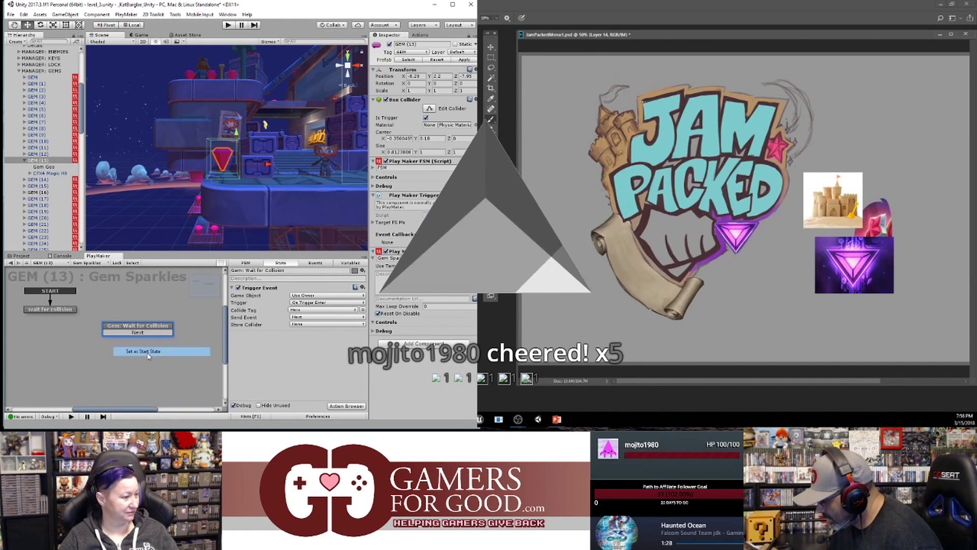
pyautogui.rightClick(67, 308)
pyautogui.click(94, 371)
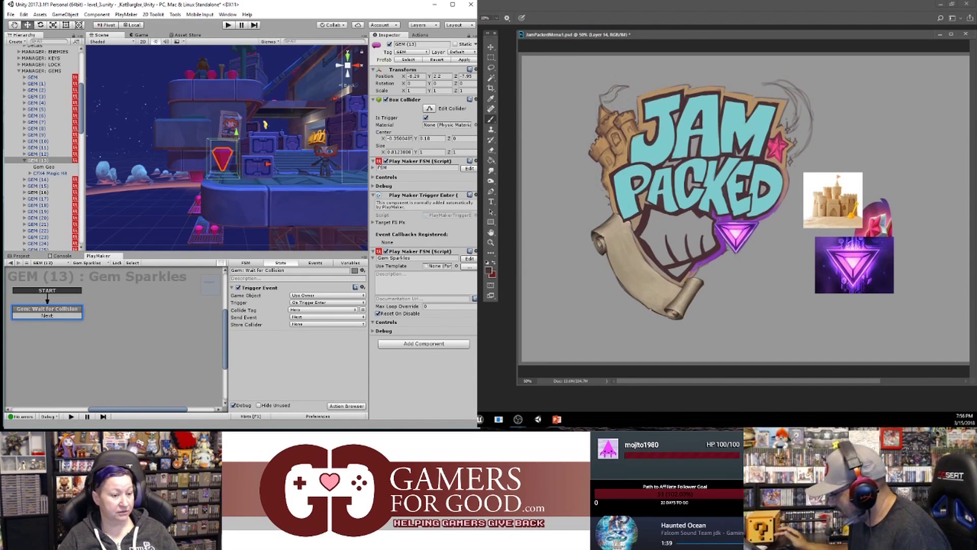
# - Sample white from the reference images and fill the logo's fist below PACKED with it
pyautogui.keyDown('alt'); pyautogui.click(728, 236); pyautogui.keyUp('alt')
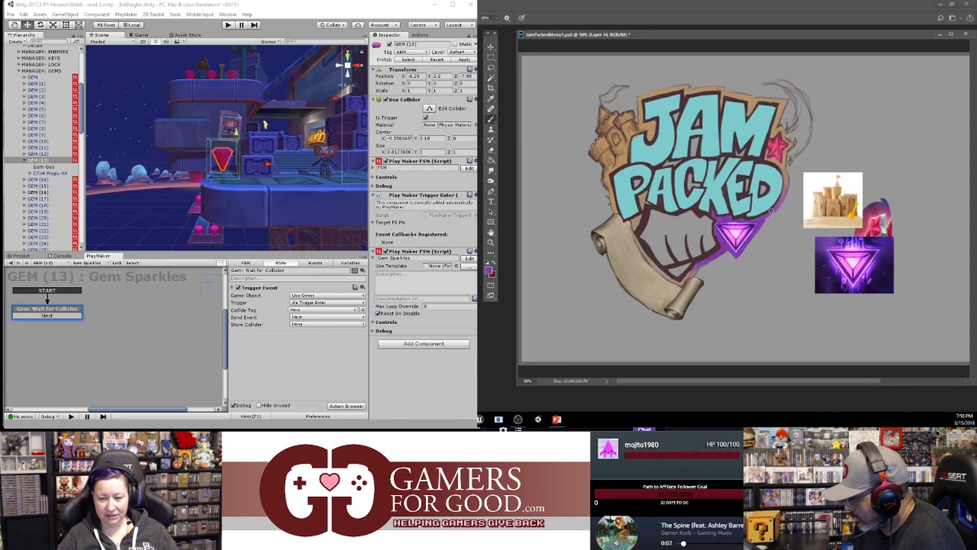
pyautogui.keyDown('alt'); pyautogui.click(816, 205); pyautogui.keyUp('alt')
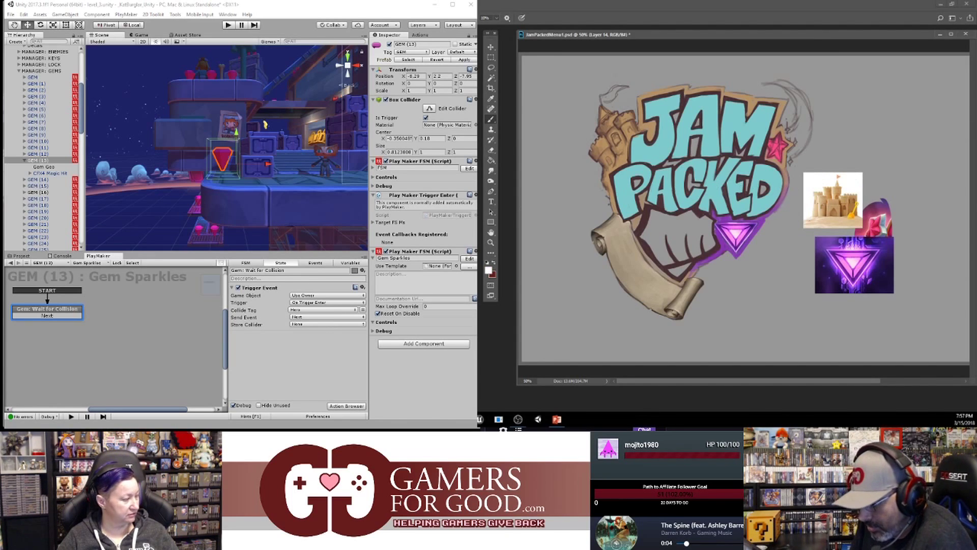
pyautogui.moveTo(659, 227)
pyautogui.mouseDown()
pyautogui.moveTo(645, 234)
pyautogui.moveTo(667, 261)
pyautogui.moveTo(698, 245)
pyautogui.moveTo(677, 273)
pyautogui.moveTo(709, 231)
pyautogui.moveTo(687, 214)
pyautogui.moveTo(656, 217)
pyautogui.moveTo(663, 257)
pyautogui.moveTo(673, 225)
pyautogui.moveTo(687, 220)
pyautogui.moveTo(671, 239)
pyautogui.moveTo(698, 240)
pyautogui.moveTo(703, 229)
pyautogui.mouseUp()
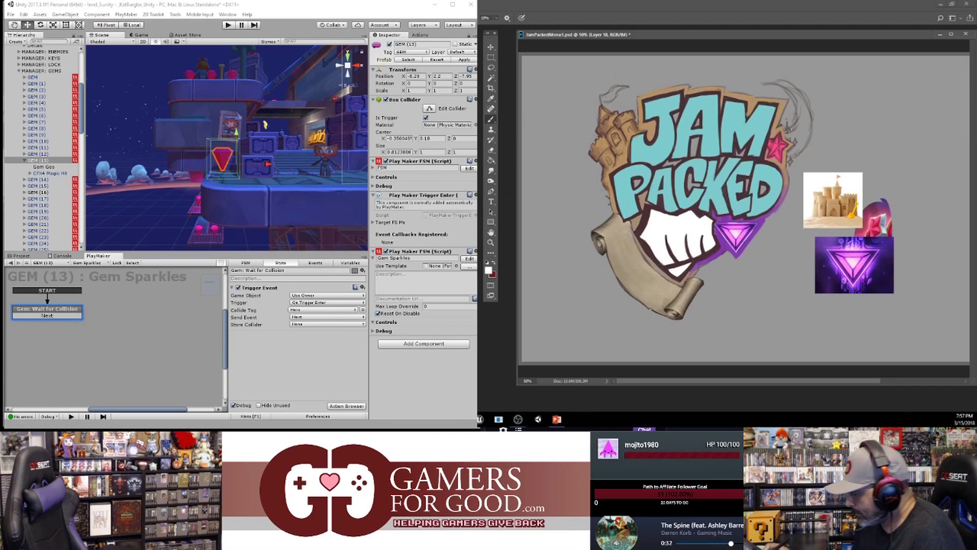
# - Paint a swoosh curving up from the star in the star's sampled pink, and bring up the League of Legends character reference document
pyautogui.keyDown('alt'); pyautogui.click(780, 151); pyautogui.keyUp('alt')
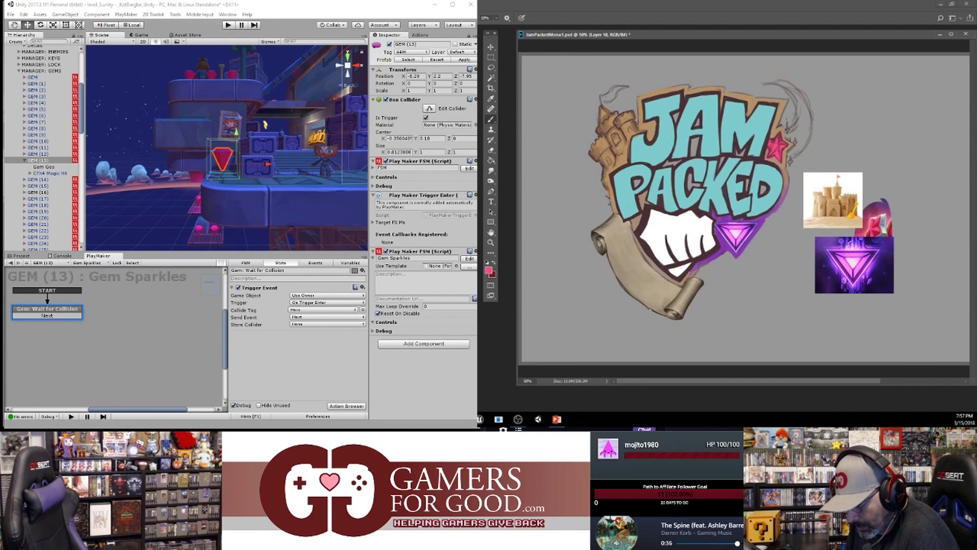
pyautogui.moveTo(794, 154)
pyautogui.mouseDown()
pyautogui.moveTo(804, 120)
pyautogui.moveTo(795, 99)
pyautogui.moveTo(794, 132)
pyautogui.moveTo(794, 97)
pyautogui.moveTo(781, 84)
pyautogui.moveTo(799, 105)
pyautogui.moveTo(796, 142)
pyautogui.moveTo(809, 119)
pyautogui.moveTo(797, 89)
pyautogui.mouseUp()
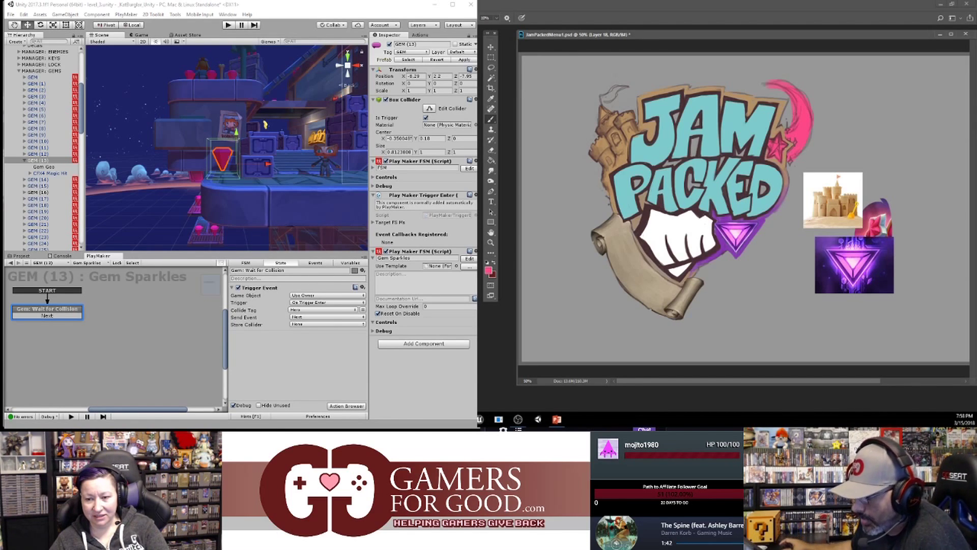
pyautogui.click(461, 419)
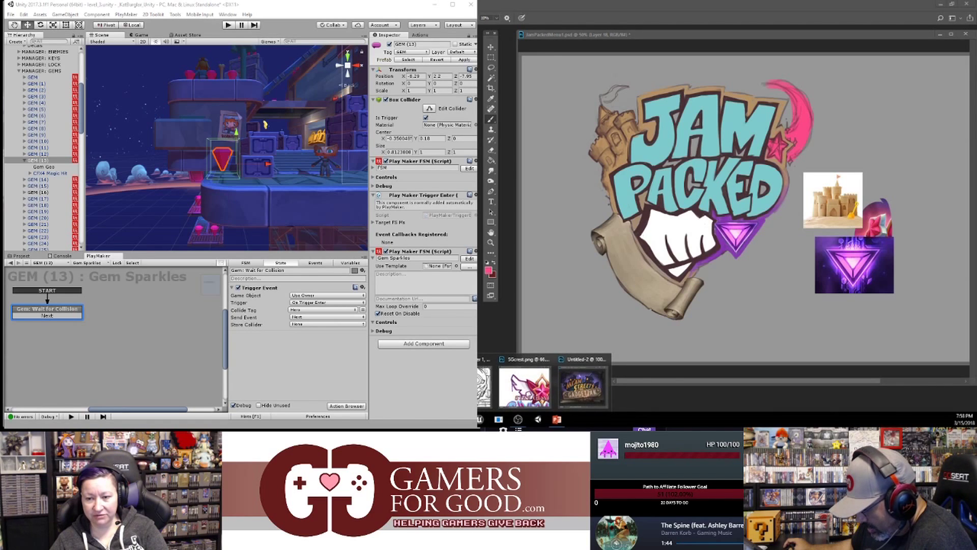
pyautogui.click(405, 387)
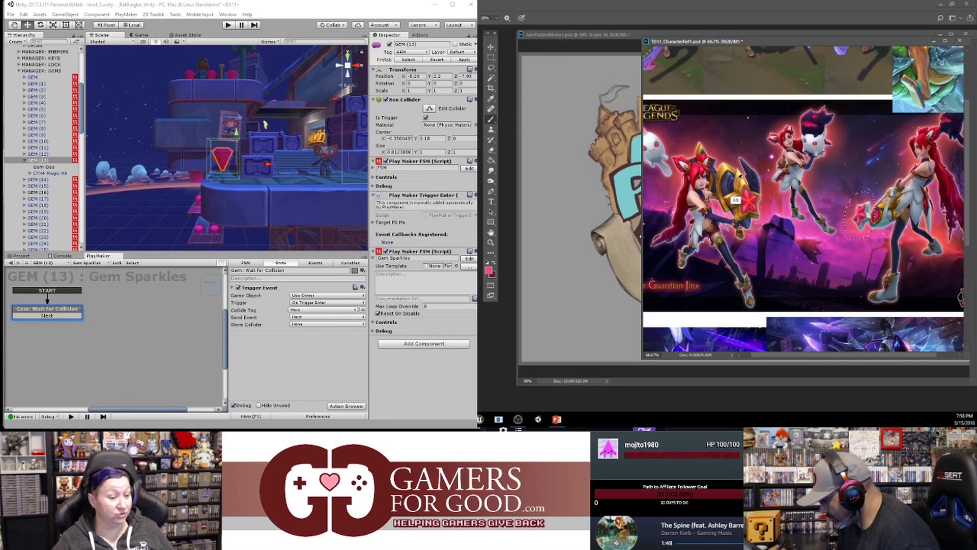
# - Paint the logo's border in gold sampled from the Star Guardian Jinx weapon reference, and darken it with a Hue/Saturation adjustment
pyautogui.keyDown('alt'); pyautogui.click(737, 200); pyautogui.keyUp('alt')
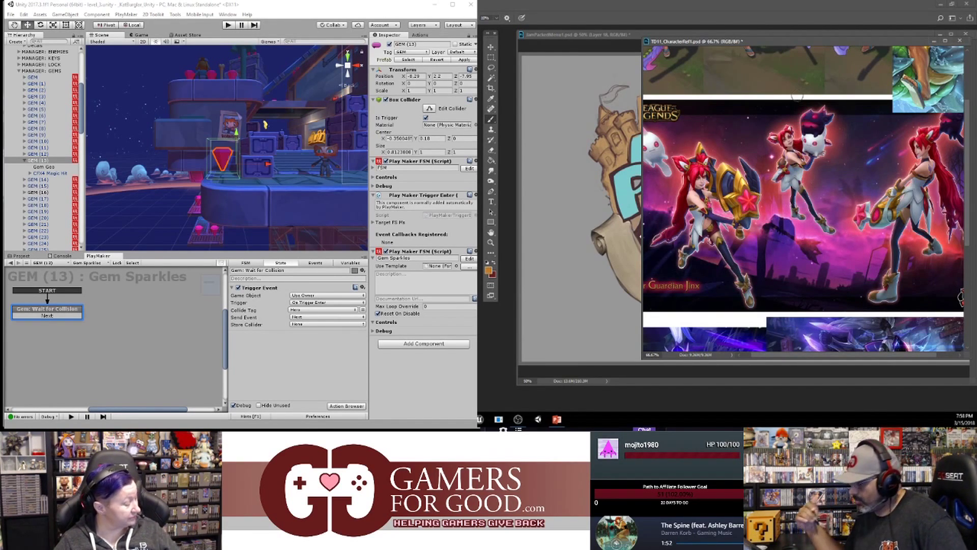
pyautogui.doubleClick(837, 41)
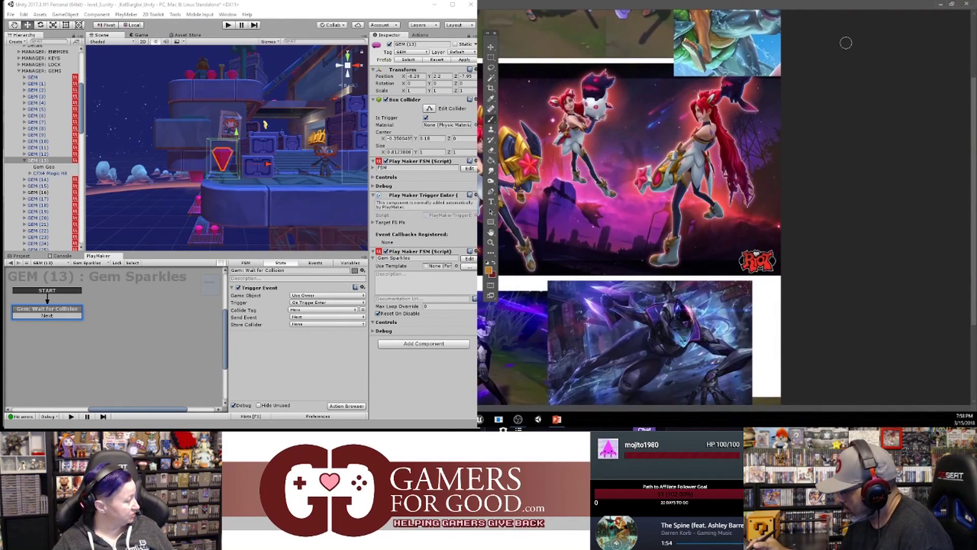
pyautogui.click(951, 5)
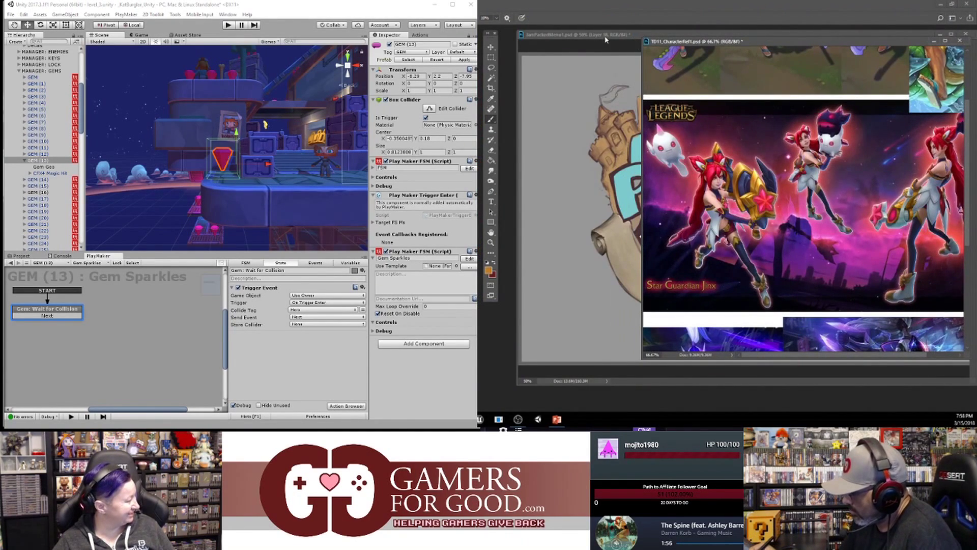
pyautogui.click(630, 36)
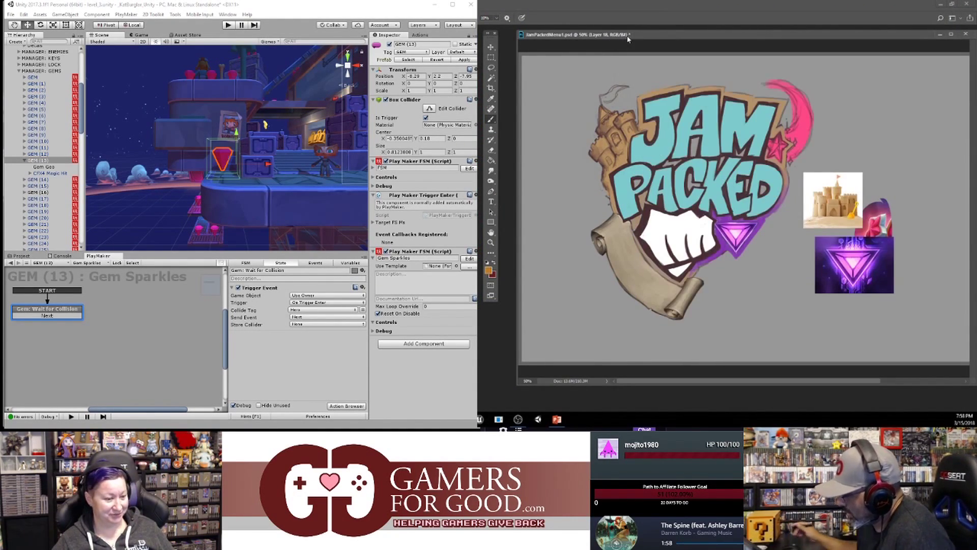
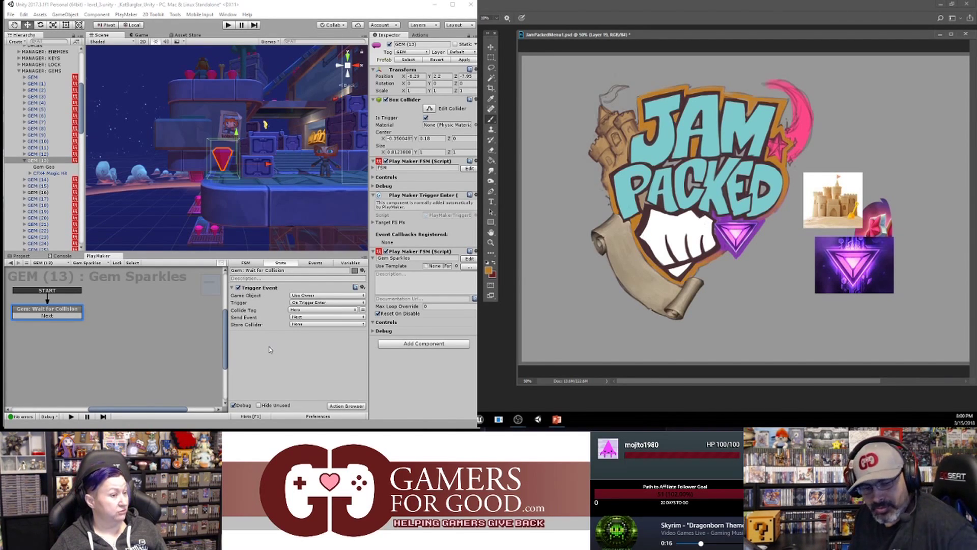
pyautogui.hotkey('ctrl', 'u')
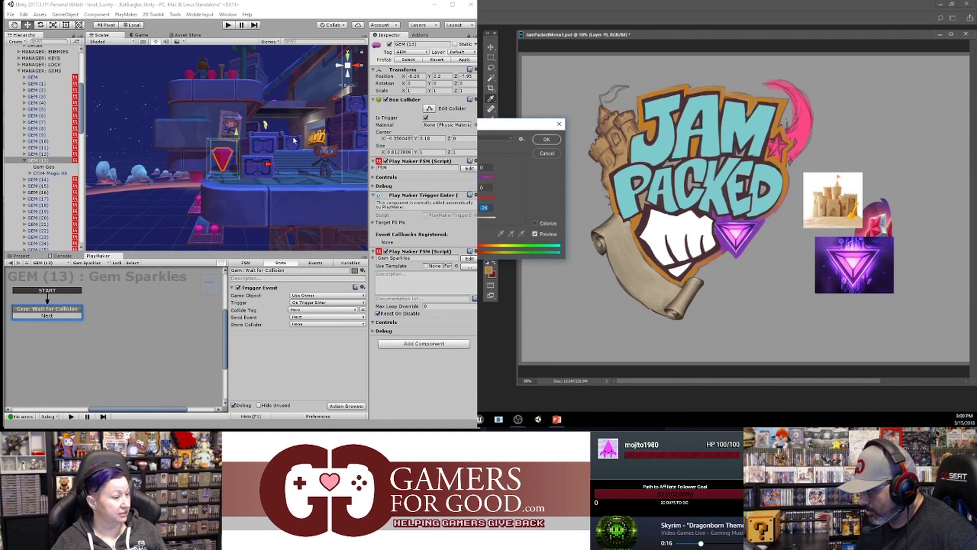
# - Play the CFX4 Magic Hit effect under GEM (13) in Unity and examine its Particle System modules, including Collision and Triggers
pyautogui.click(49, 173)
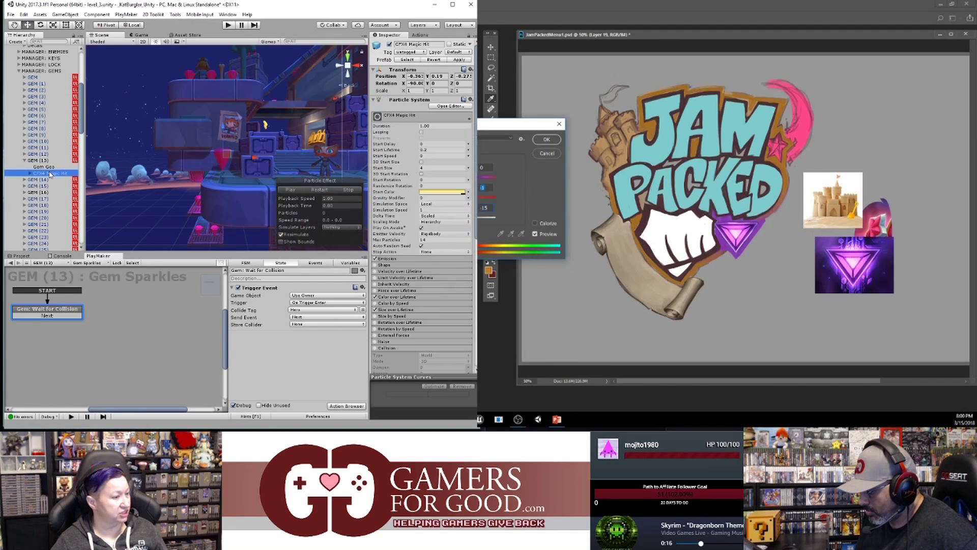
pyautogui.click(288, 189)
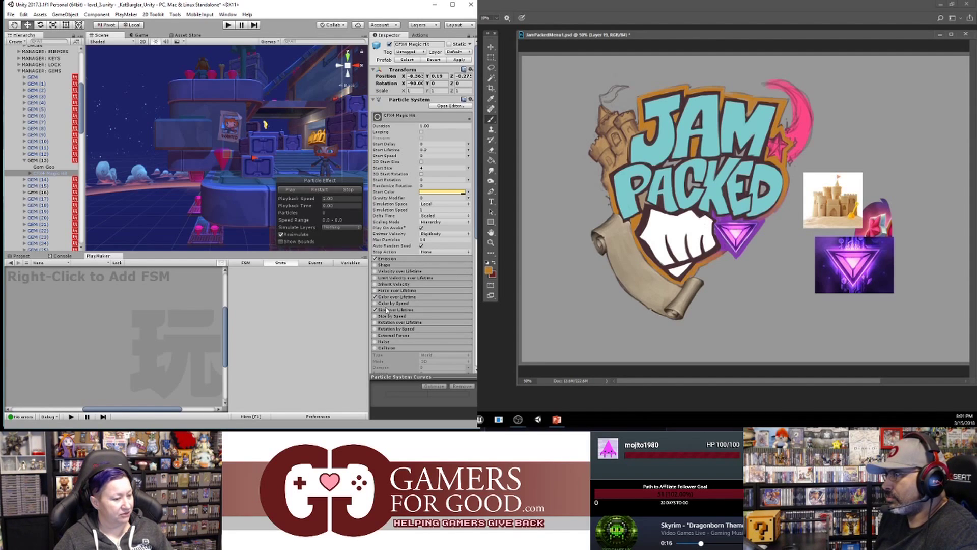
pyautogui.scroll(-8, 405, 357)
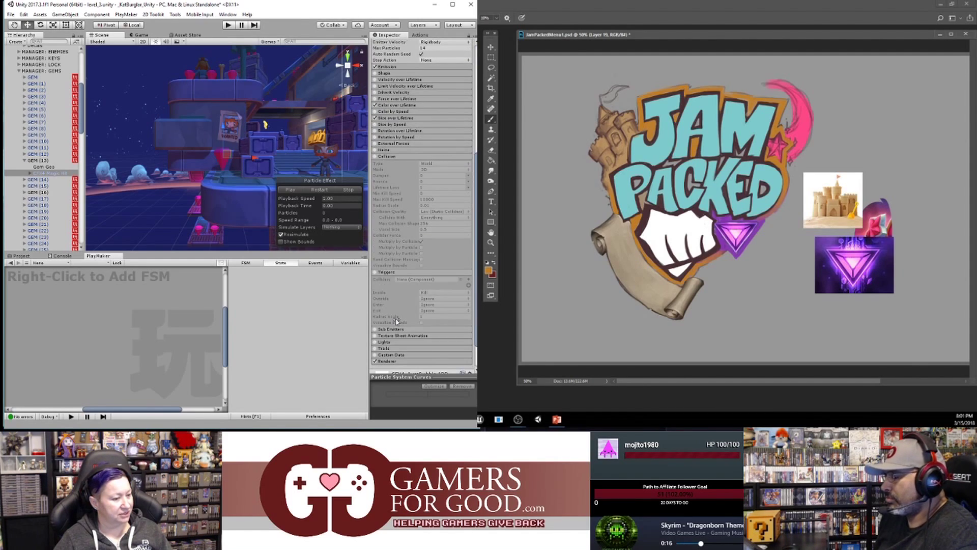
pyautogui.click(402, 273)
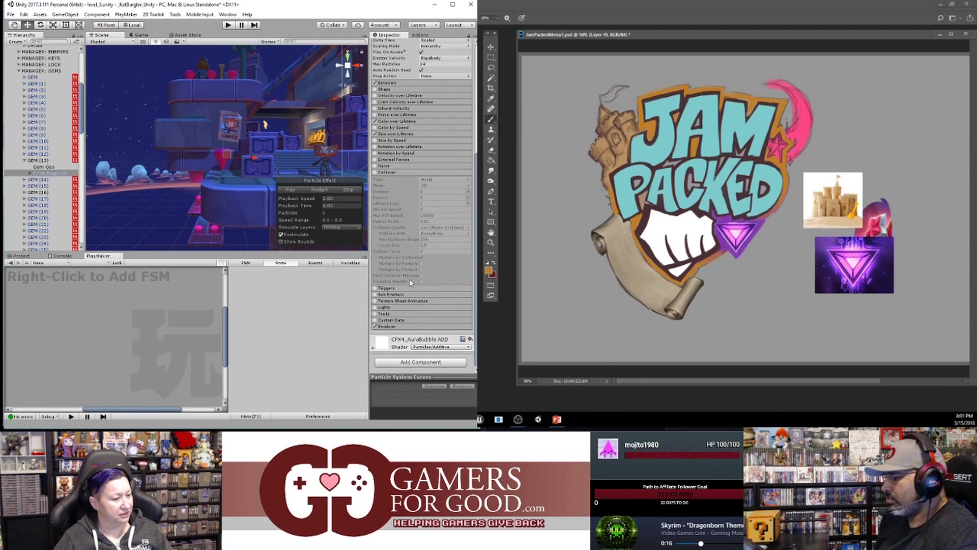
pyautogui.scroll(5, 389, 157)
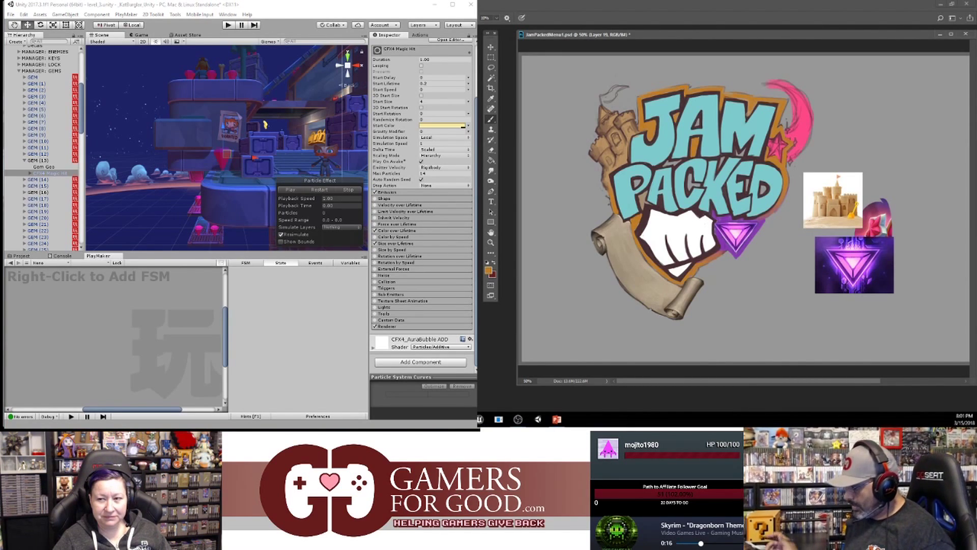
# - Switch to Chrome and search Google for "playmaker trigger particle" in a new tab
pyautogui.moveTo(474, 183); pyautogui.dragTo(334, 18)
pyautogui.moveTo(817, 37); pyautogui.dragTo(816, 40)
pyautogui.moveTo(334, 17); pyautogui.dragTo(376, 19)
pyautogui.click(246, 24)
pyautogui.write('playmaker')
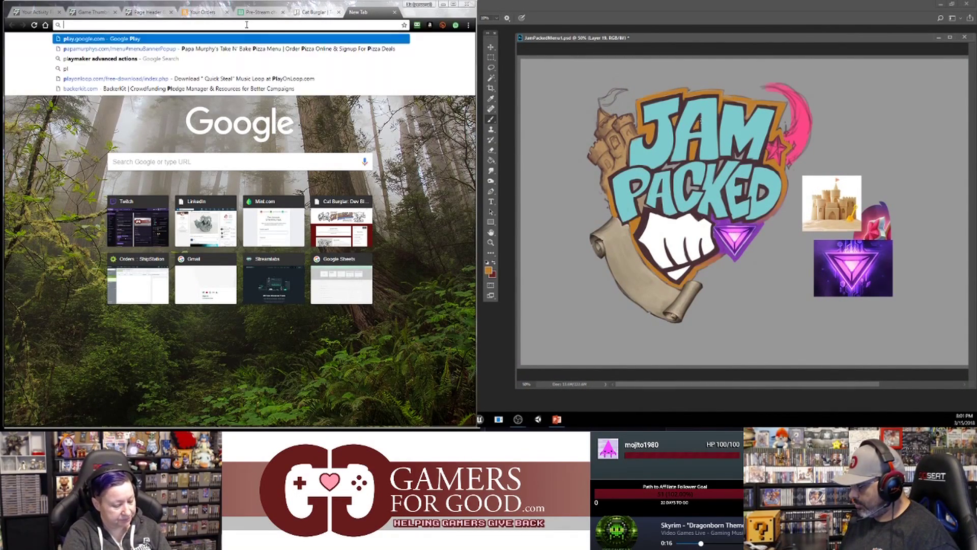
pyautogui.write(' trigger pa')
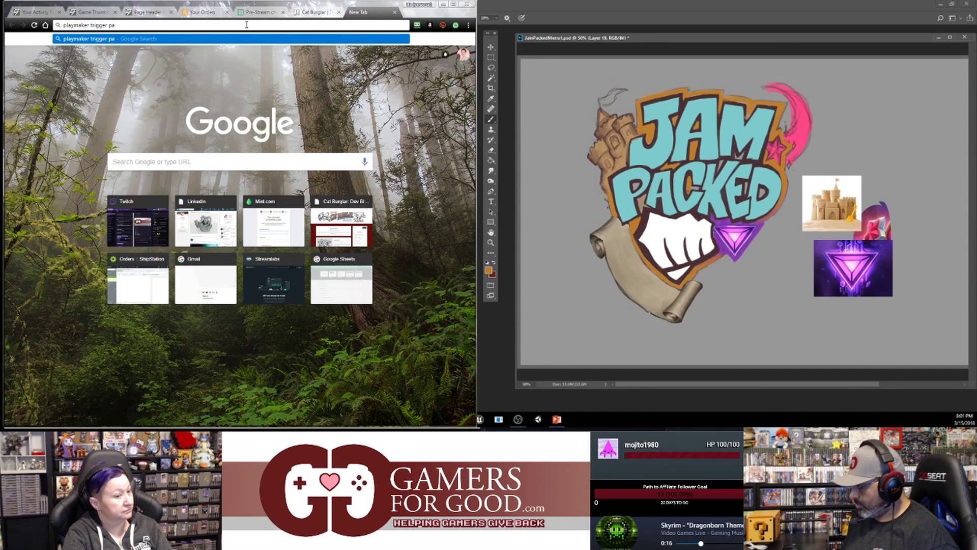
pyautogui.write('rt')
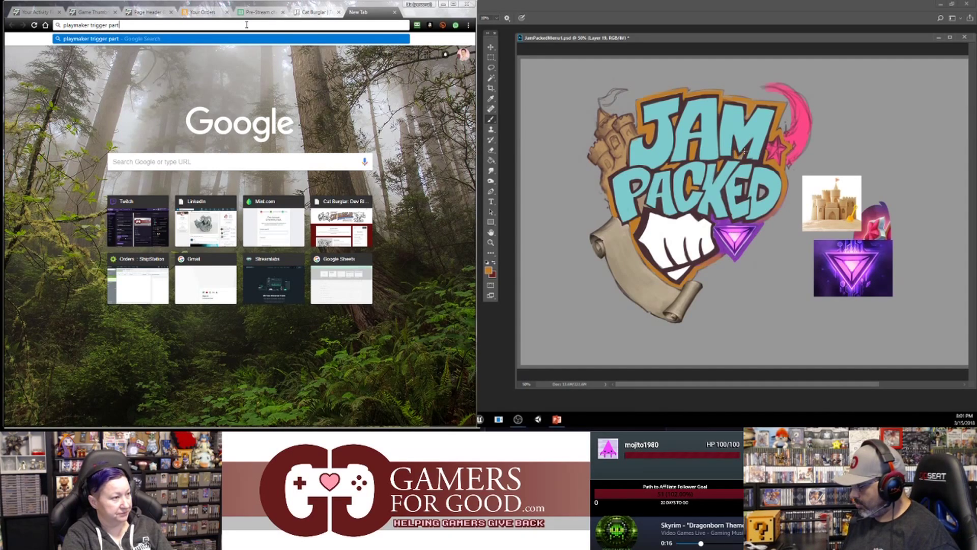
pyautogui.write('icle')
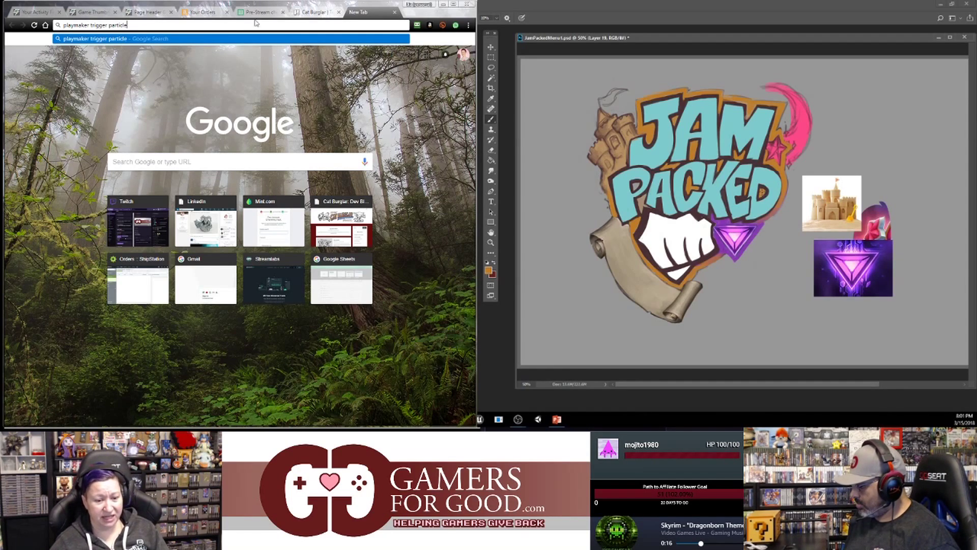
pyautogui.press('Return')
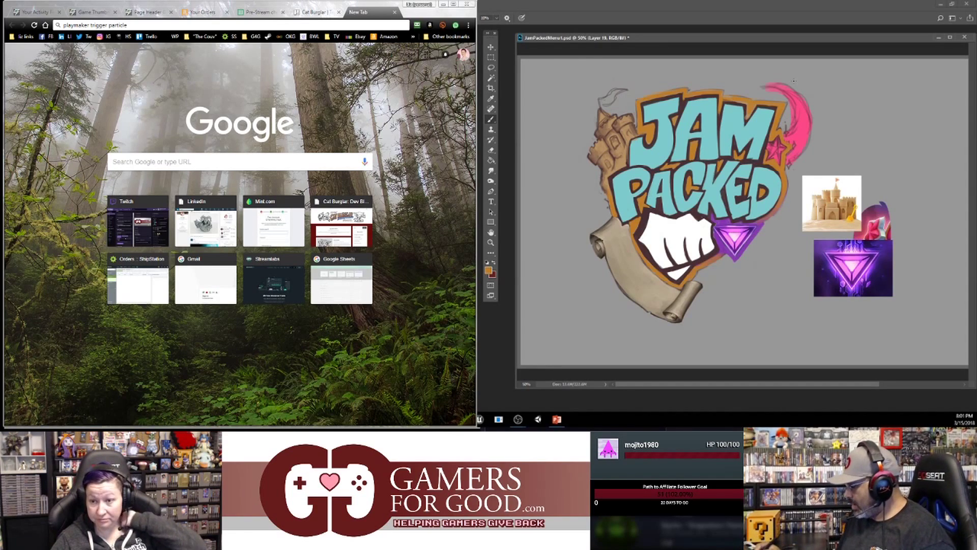
# - Sample colours from the logo's swoosh and star, and bring up the star crest reference image to pick a brighter pink
pyautogui.keyDown('alt'); pyautogui.click(795, 133); pyautogui.keyUp('alt')
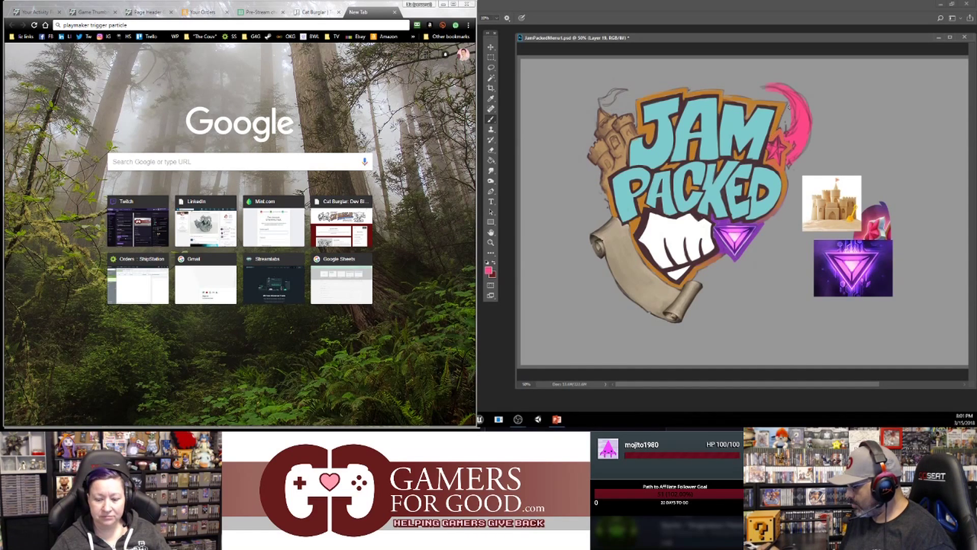
pyautogui.keyDown('alt'); pyautogui.click(776, 154); pyautogui.keyUp('alt')
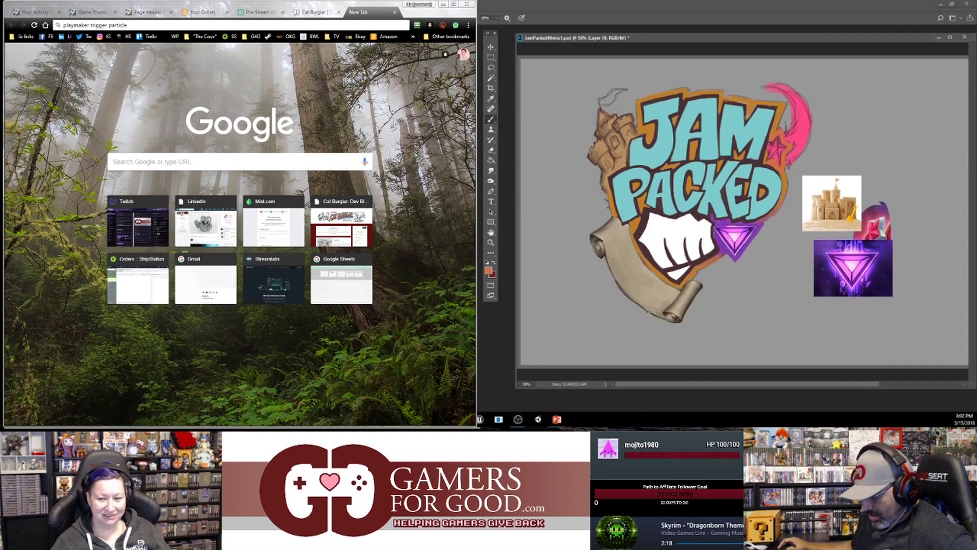
pyautogui.click(556, 419)
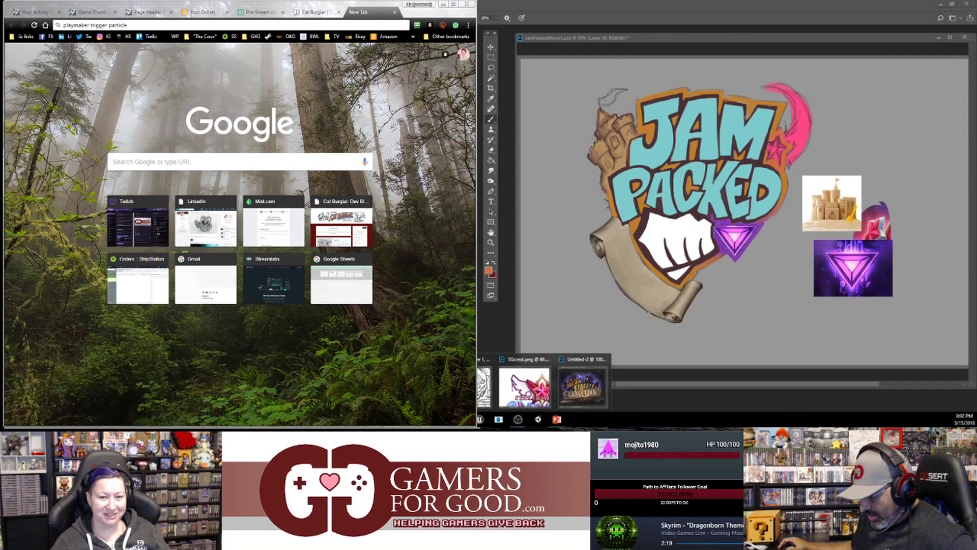
pyautogui.click(507, 398)
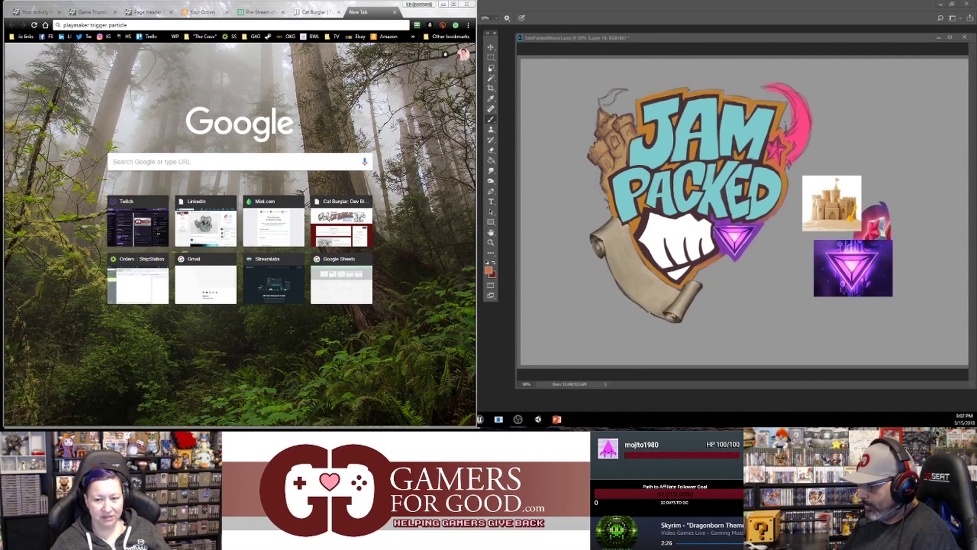
pyautogui.doubleClick(590, 39)
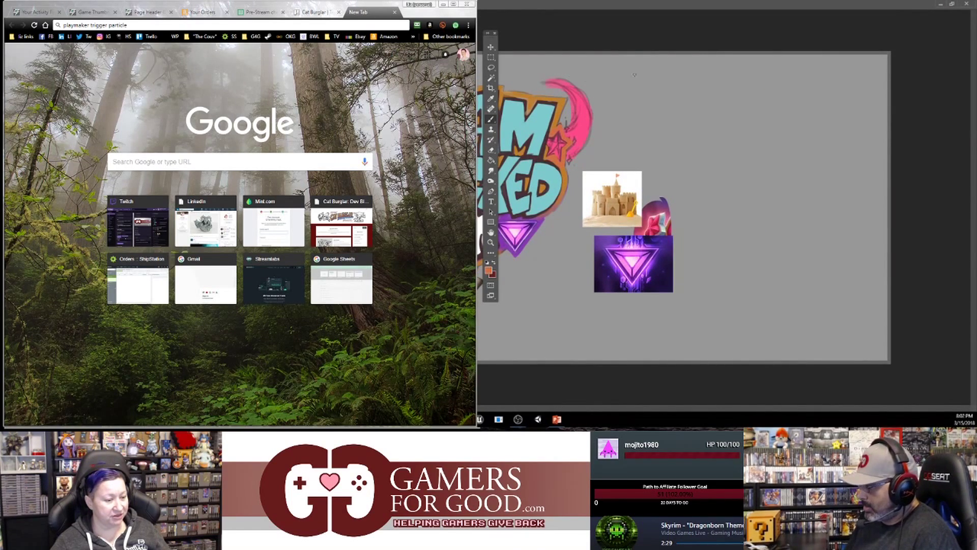
pyautogui.click(951, 4)
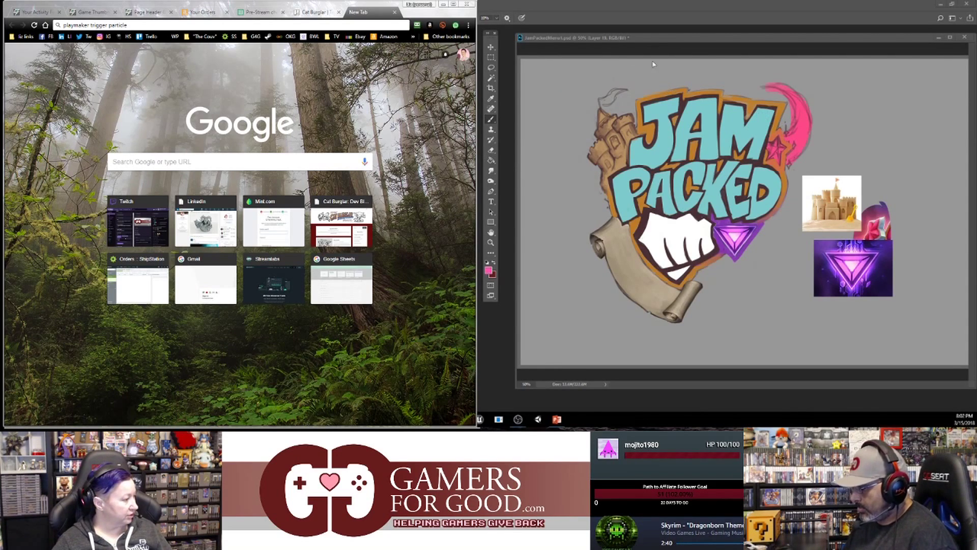
# - Paint the upper point of the logo's star in the brighter pink
pyautogui.click(700, 41)
pyautogui.hotkey('ctrl', '+')
pyautogui.hotkey('ctrl', '+')
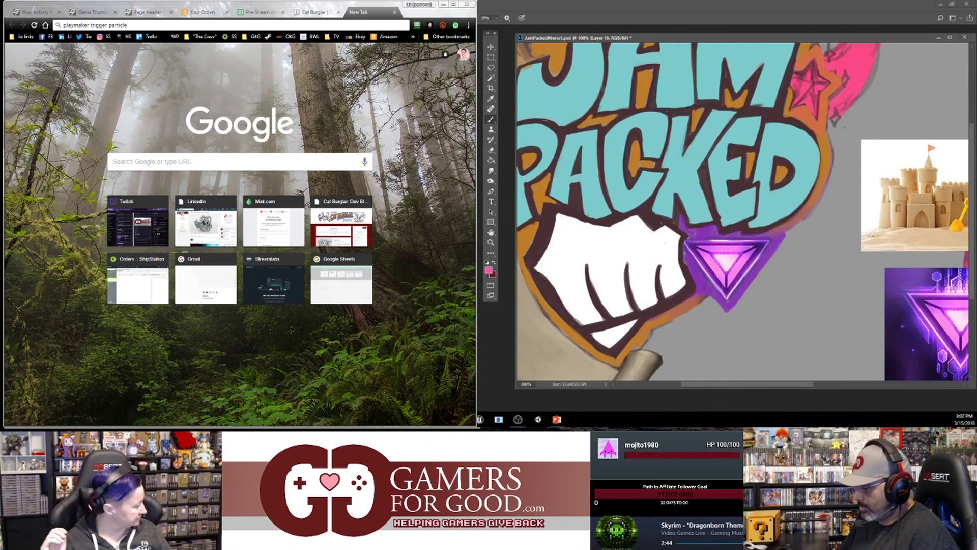
pyautogui.hotkey('ctrl', '+')
pyautogui.moveTo(745, 133); pyautogui.dragTo(590, 369)
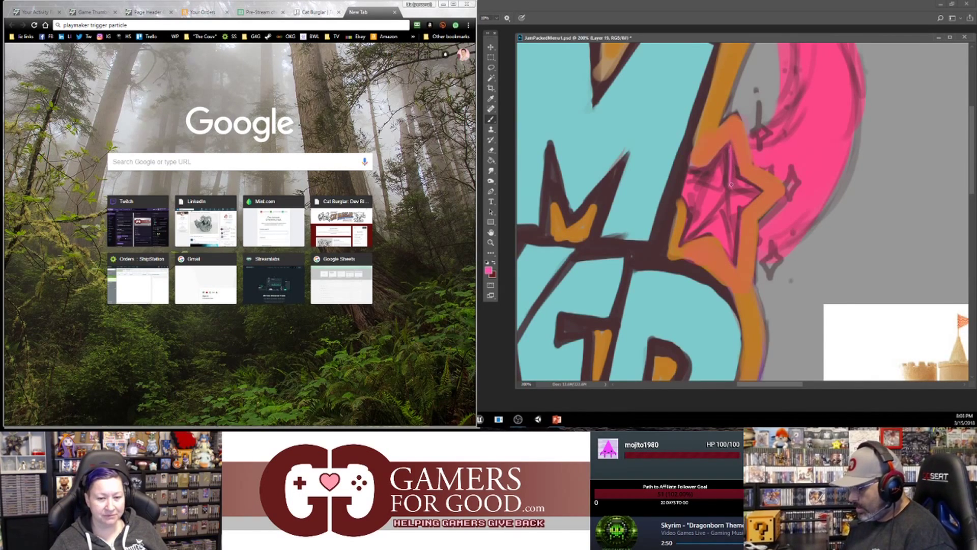
pyautogui.moveTo(739, 173)
pyautogui.mouseDown()
pyautogui.moveTo(731, 144)
pyautogui.moveTo(733, 178)
pyautogui.mouseUp()
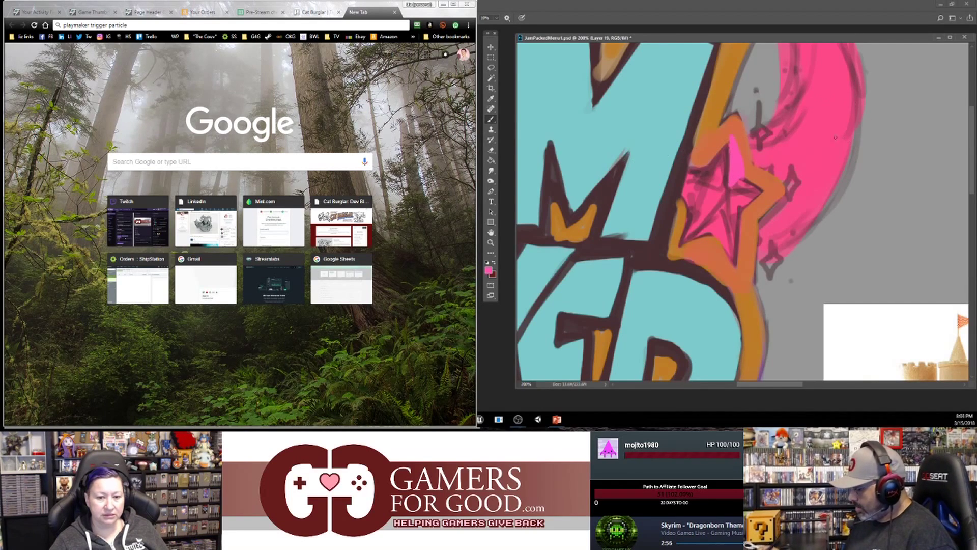
# - Paint white highlights along the star's inner ridges, and resubmit the "playmaker trigger particle" search in Chrome
pyautogui.click(489, 270)
pyautogui.click(731, 149)
pyautogui.moveTo(729, 138); pyautogui.dragTo(730, 187)
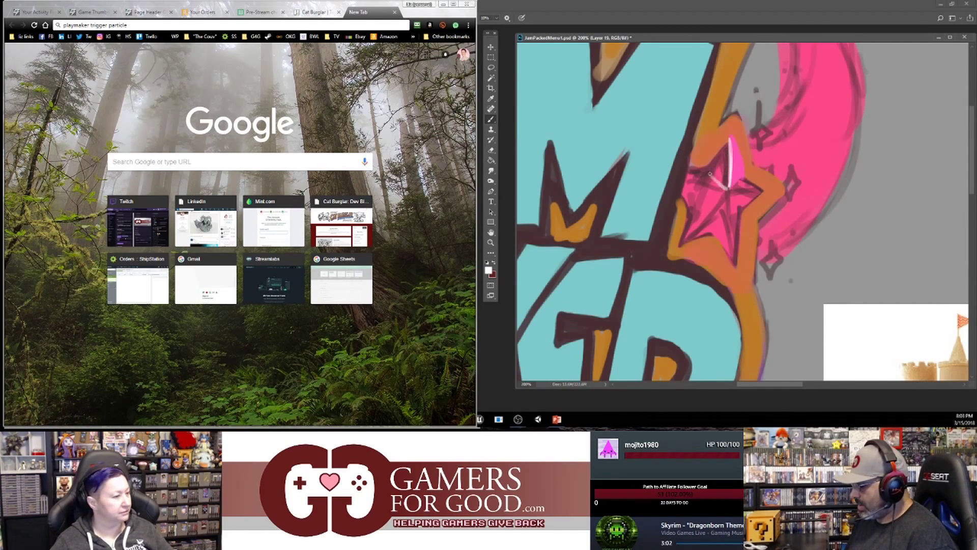
pyautogui.moveTo(709, 173); pyautogui.dragTo(726, 191)
pyautogui.click(135, 25)
pyautogui.moveTo(700, 180); pyautogui.dragTo(721, 189)
pyautogui.moveTo(696, 179)
pyautogui.mouseDown()
pyautogui.moveTo(719, 188)
pyautogui.moveTo(703, 174)
pyautogui.mouseUp()
pyautogui.press('Return')
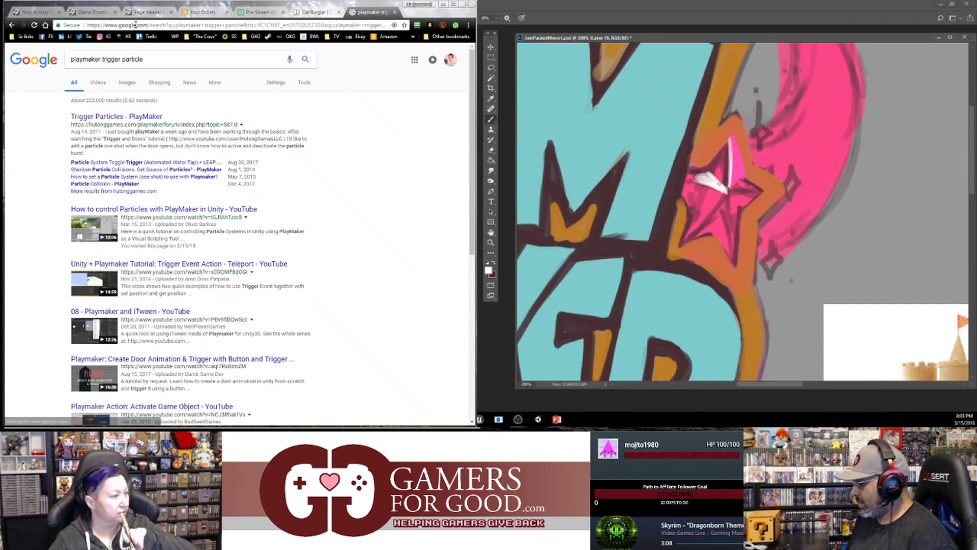
pyautogui.moveTo(746, 190)
pyautogui.mouseDown()
pyautogui.moveTo(728, 193)
pyautogui.moveTo(763, 192)
pyautogui.moveTo(731, 216)
pyautogui.moveTo(735, 263)
pyautogui.mouseUp()
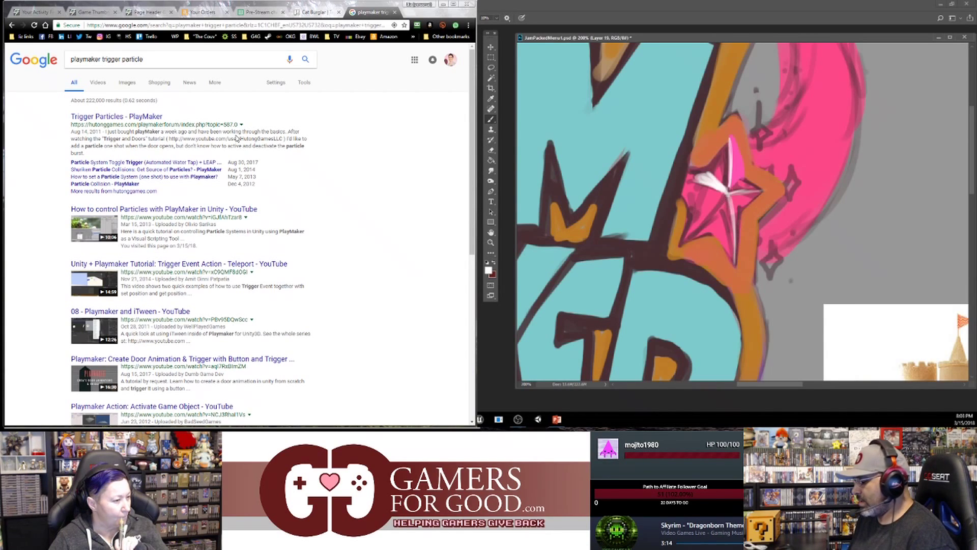
pyautogui.moveTo(728, 193)
pyautogui.mouseDown()
pyautogui.moveTo(688, 237)
pyautogui.moveTo(695, 231)
pyautogui.mouseUp()
# - Shade the underside of the star's right point in dark crimson
pyautogui.press('x')
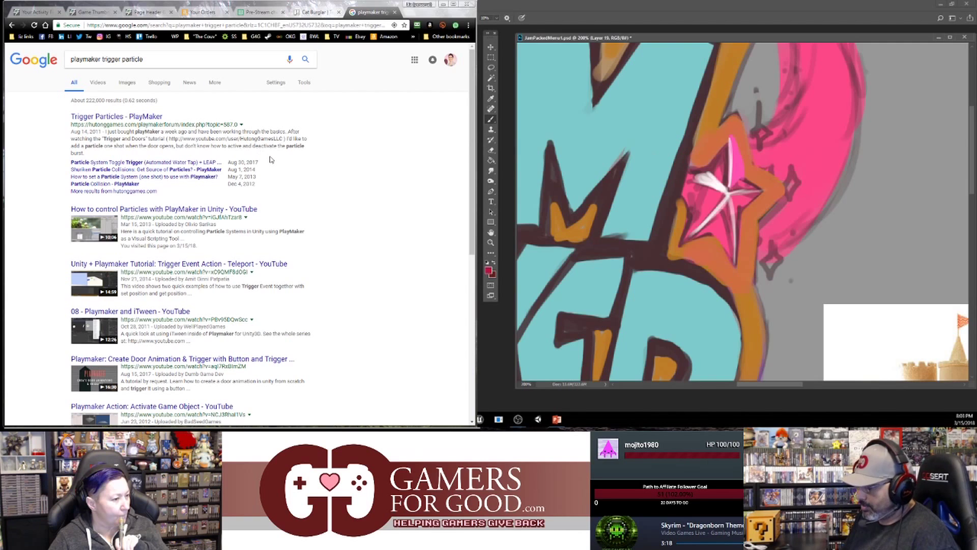
pyautogui.click(740, 200)
pyautogui.moveTo(731, 197)
pyautogui.mouseDown()
pyautogui.moveTo(743, 206)
pyautogui.moveTo(761, 194)
pyautogui.moveTo(743, 197)
pyautogui.moveTo(753, 201)
pyautogui.mouseUp()
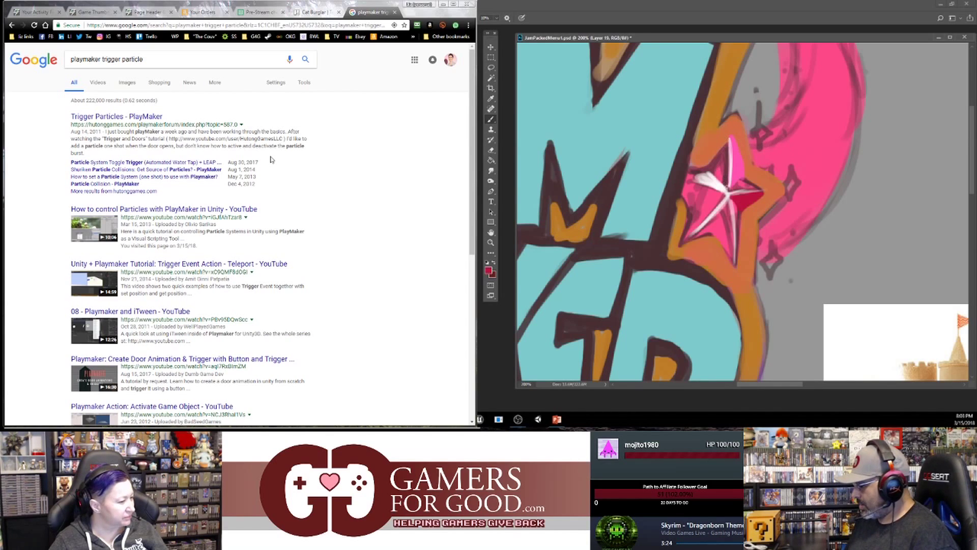
# - Limit the Google results to the past year, and open the Playmaker Forum topic "Trigger Event Tag [SOLVED]" to read its question
pyautogui.click(304, 82)
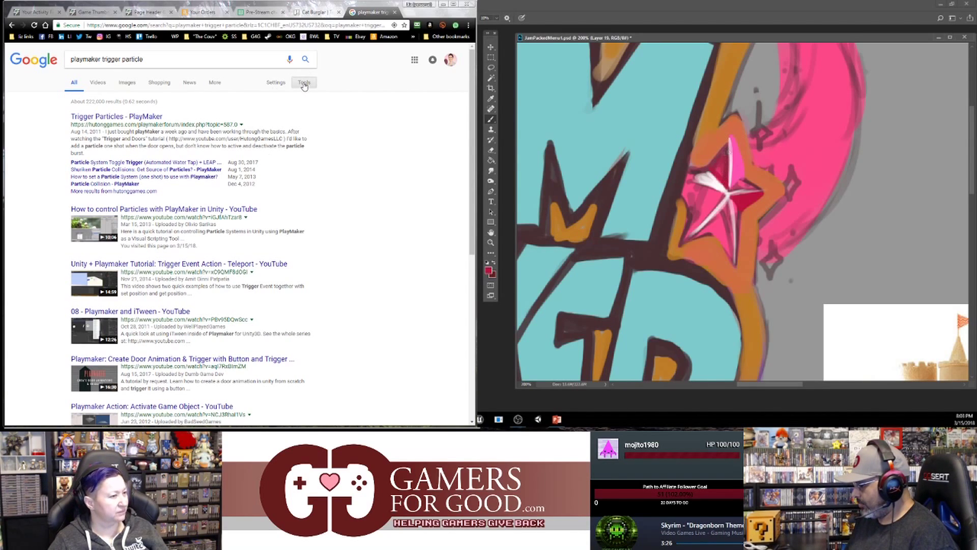
pyautogui.click(129, 100)
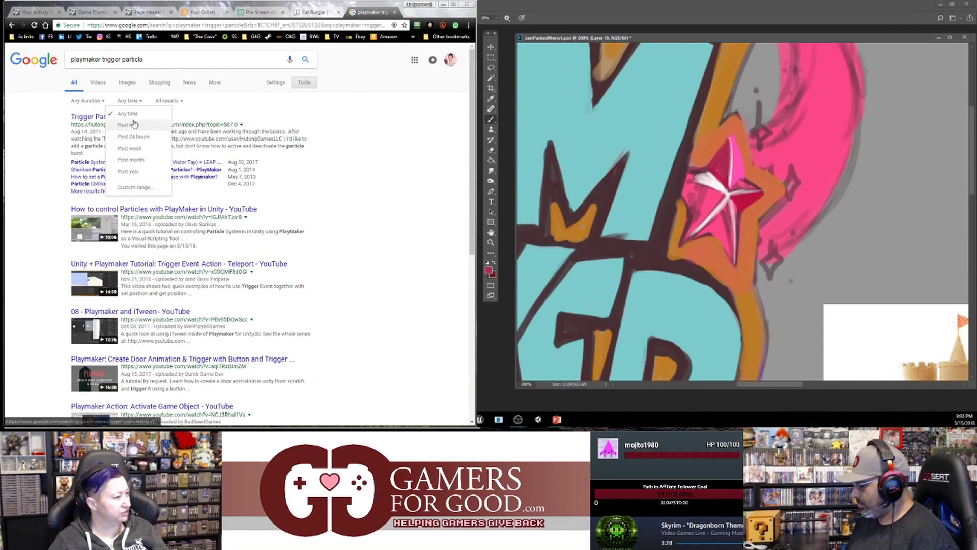
pyautogui.click(143, 171)
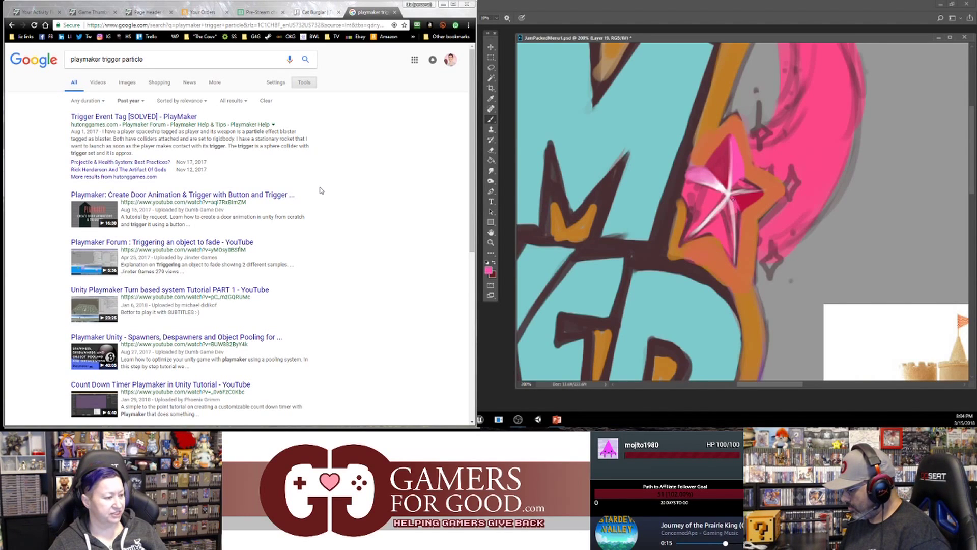
pyautogui.click(106, 118)
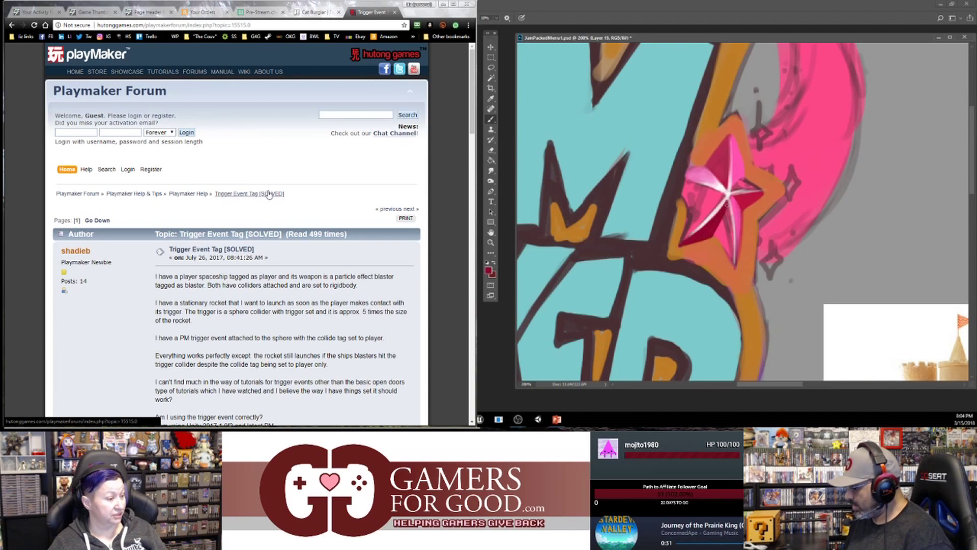
pyautogui.scroll(-1, 269, 194)
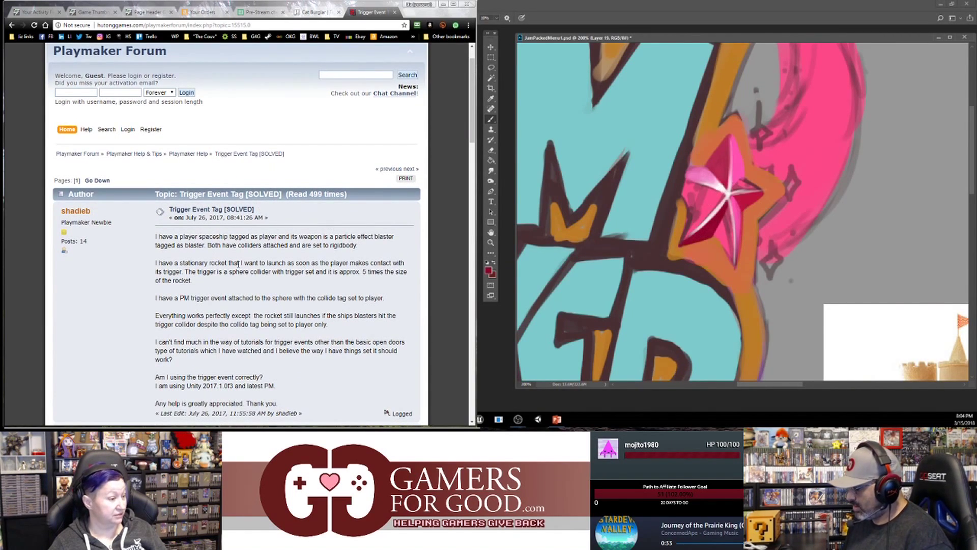
# - Read the question and replies of the "Trigger Event Tag [SOLVED]" forum topic through Reply #4
pyautogui.scroll(-1, 127, 226)
pyautogui.scroll(-1, 123, 223)
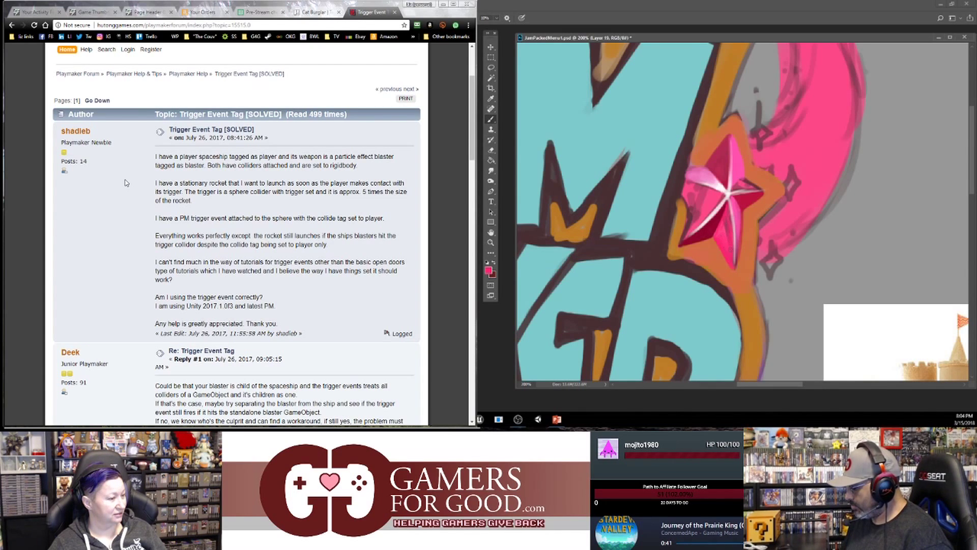
pyautogui.scroll(-2, 126, 182)
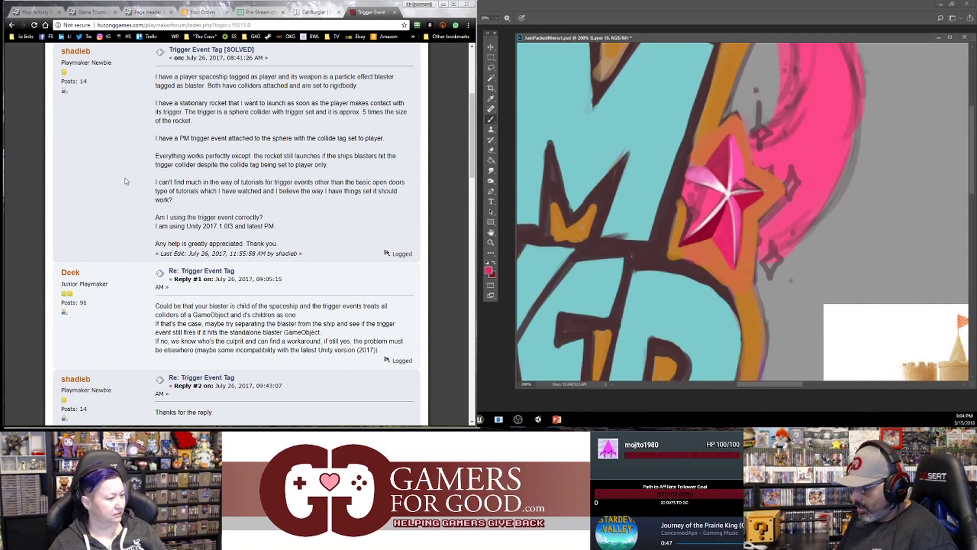
pyautogui.scroll(-3, 126, 181)
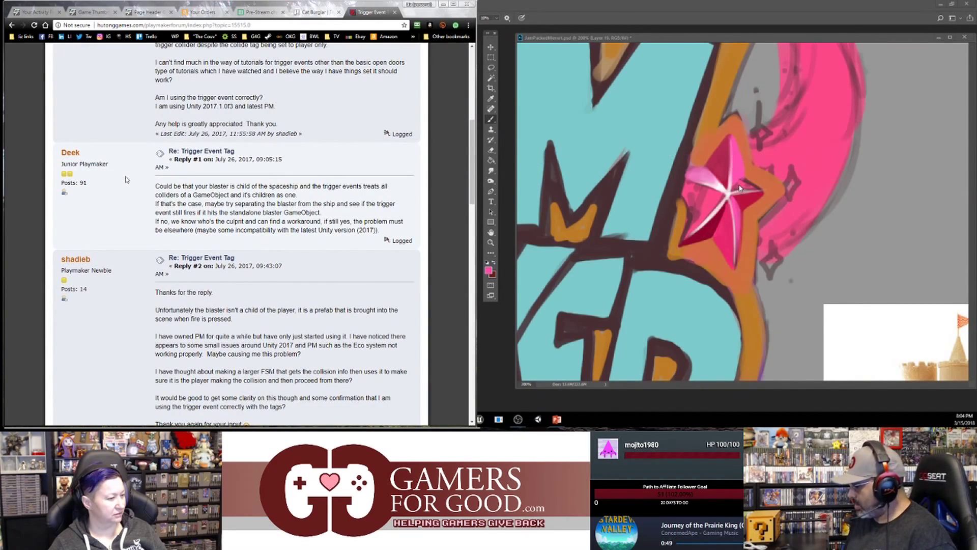
pyautogui.scroll(-1, 126, 179)
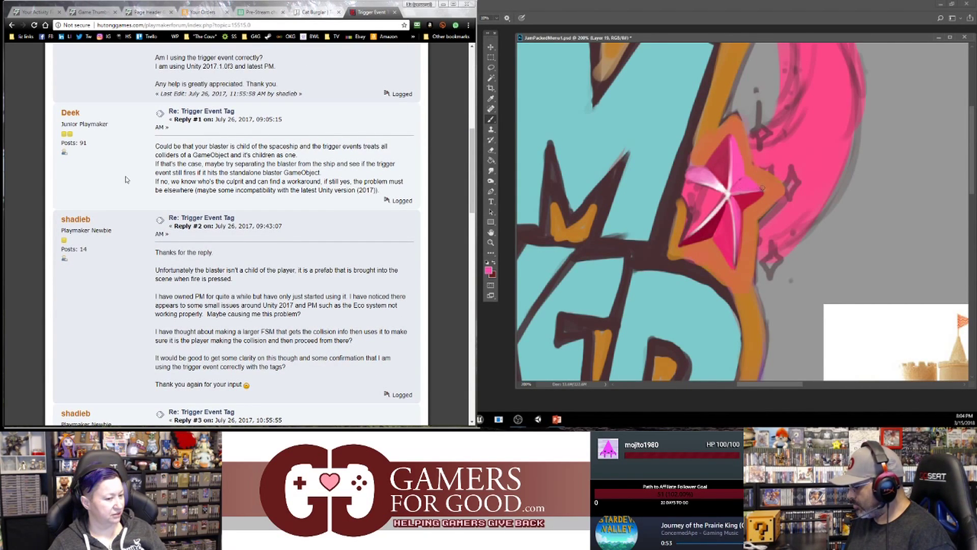
pyautogui.scroll(-4, 126, 180)
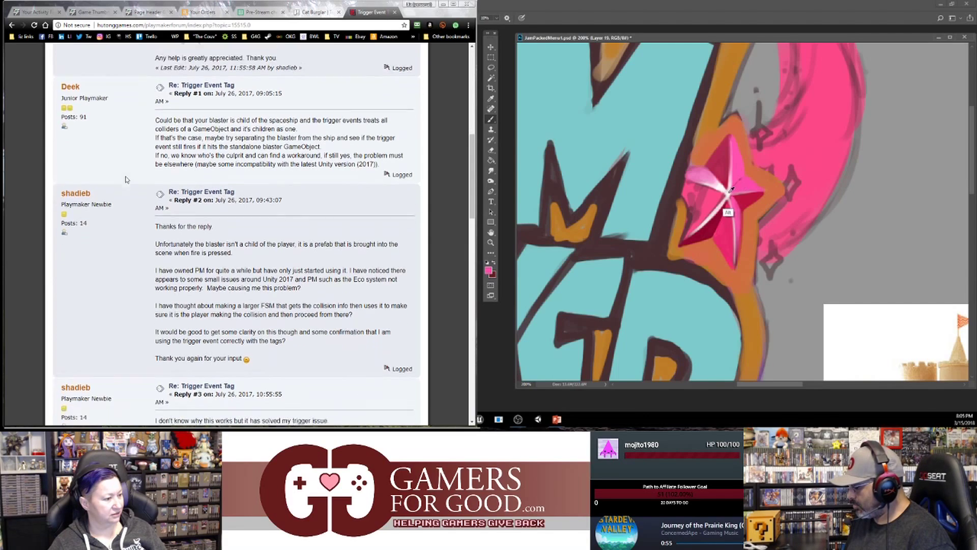
pyautogui.scroll(-2, 126, 180)
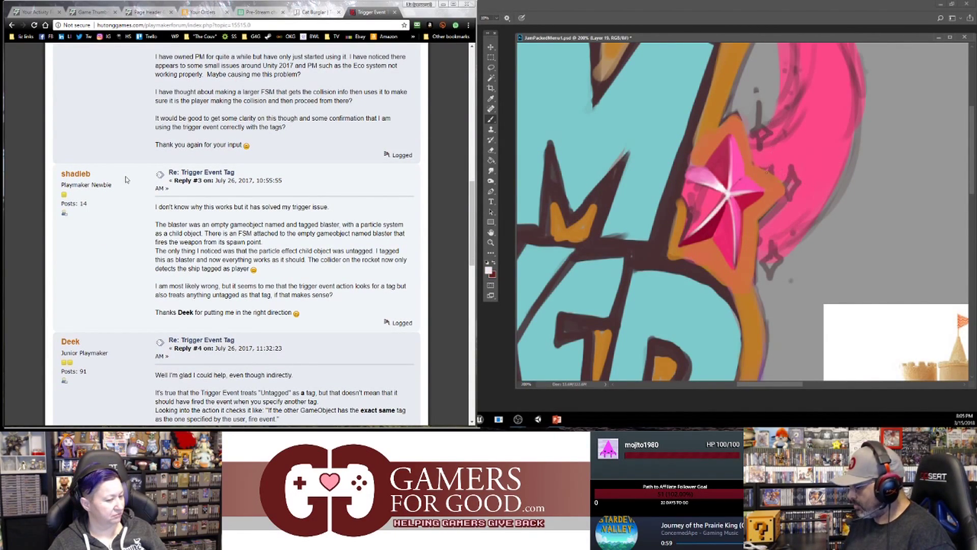
pyautogui.keyDown('alt'); pyautogui.click(734, 190); pyautogui.keyUp('alt')
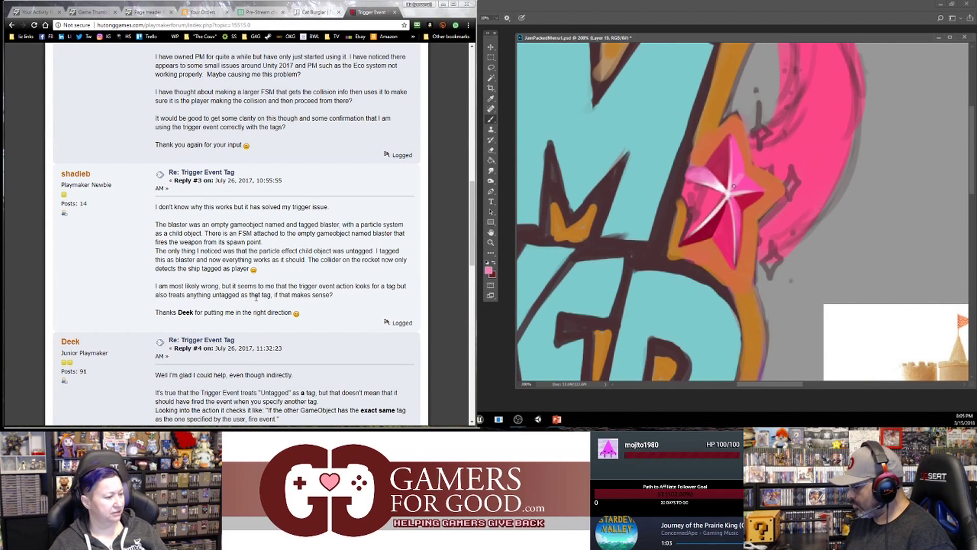
pyautogui.scroll(-2, 299, 294)
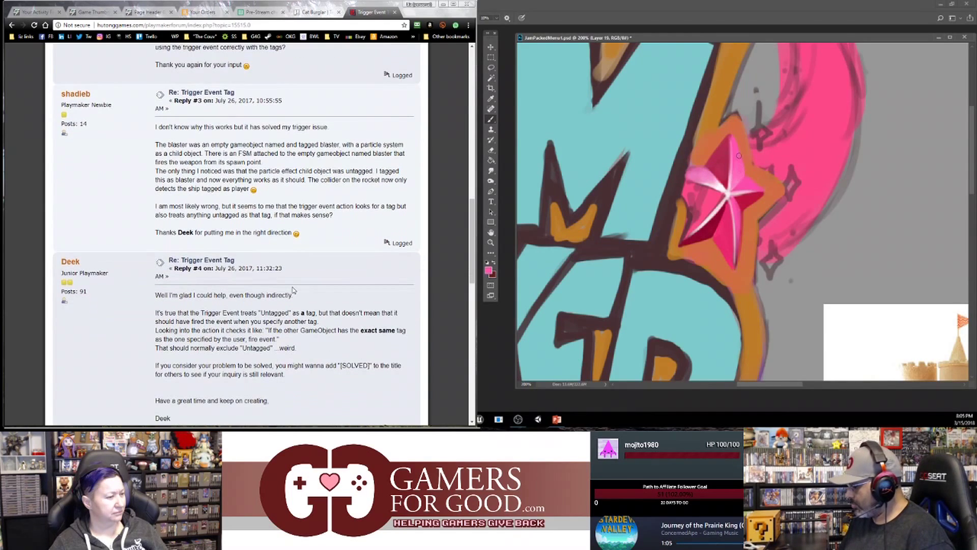
# - Refine the shading and center ridge of the star's upper point with crimson and pink sampled from the star
pyautogui.keyDown('alt'); pyautogui.click(761, 179); pyautogui.keyUp('alt')
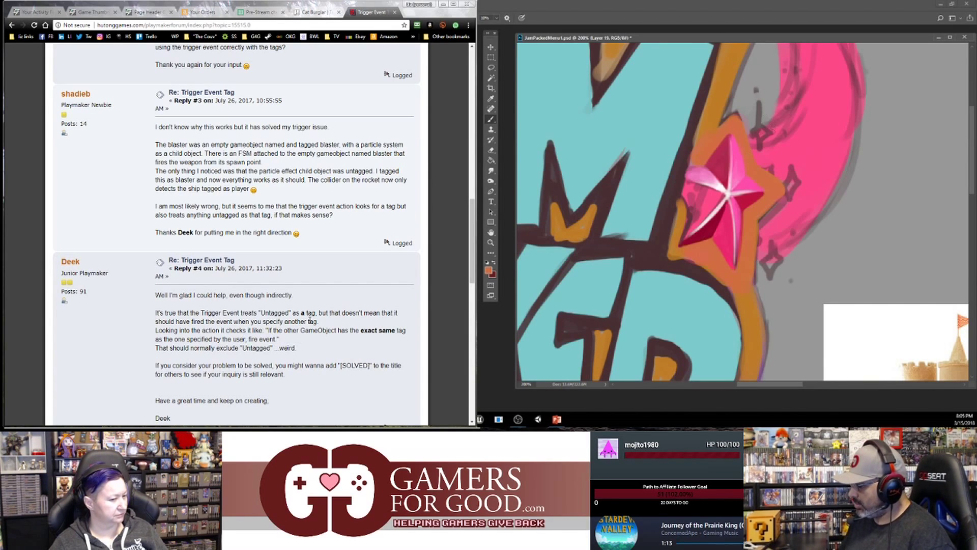
pyautogui.keyDown('alt'); pyautogui.click(718, 153); pyautogui.keyUp('alt')
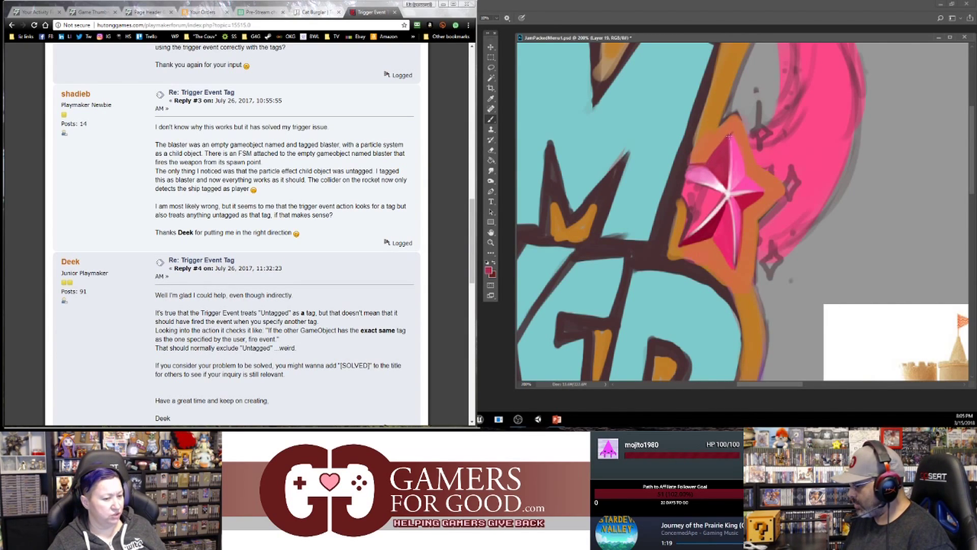
pyautogui.keyDown('alt'); pyautogui.click(731, 198); pyautogui.keyUp('alt')
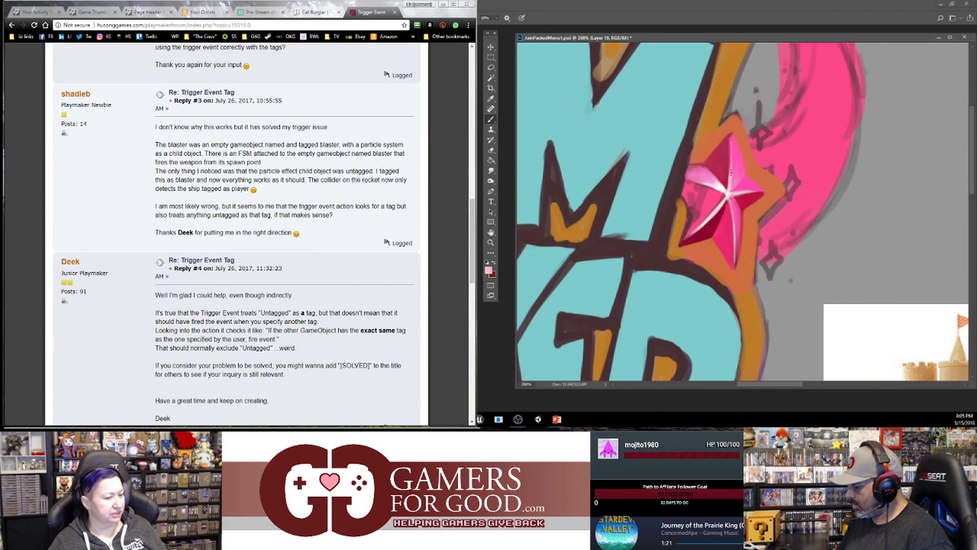
pyautogui.keyDown('alt'); pyautogui.click(729, 167); pyautogui.keyUp('alt')
pyautogui.moveTo(731, 136); pyautogui.dragTo(727, 185)
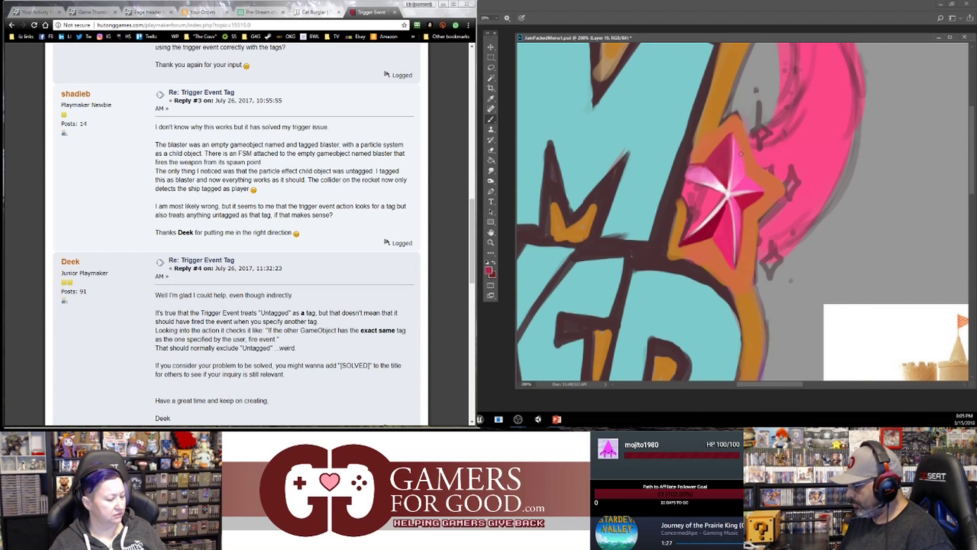
pyautogui.keyDown('alt'); pyautogui.click(724, 242); pyautogui.keyUp('alt')
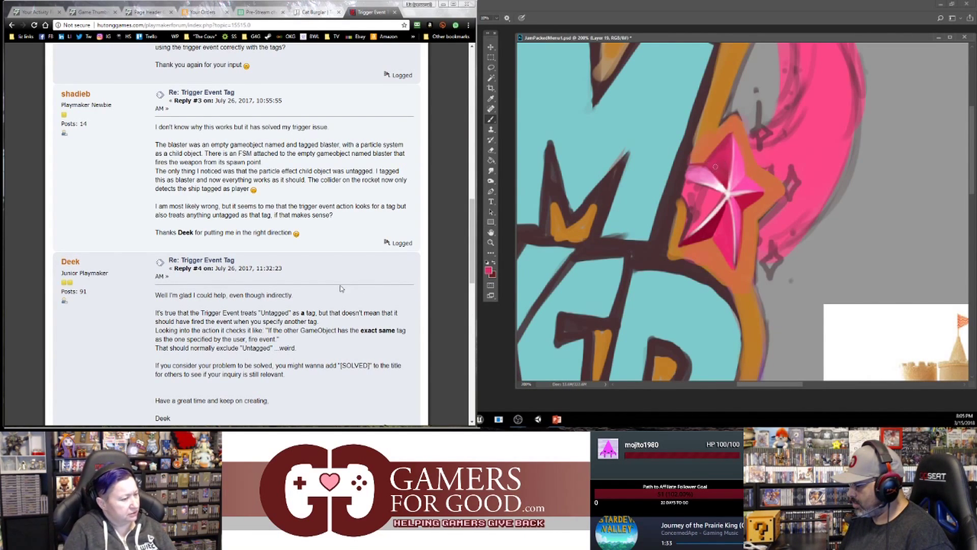
# - Return to the Google results, and play the video "Playmaker: Create Door Animation & Trigger with Button and Trigger Area" with captions
pyautogui.scroll(-3, 340, 289)
pyautogui.hotkey('alt', 'Left')
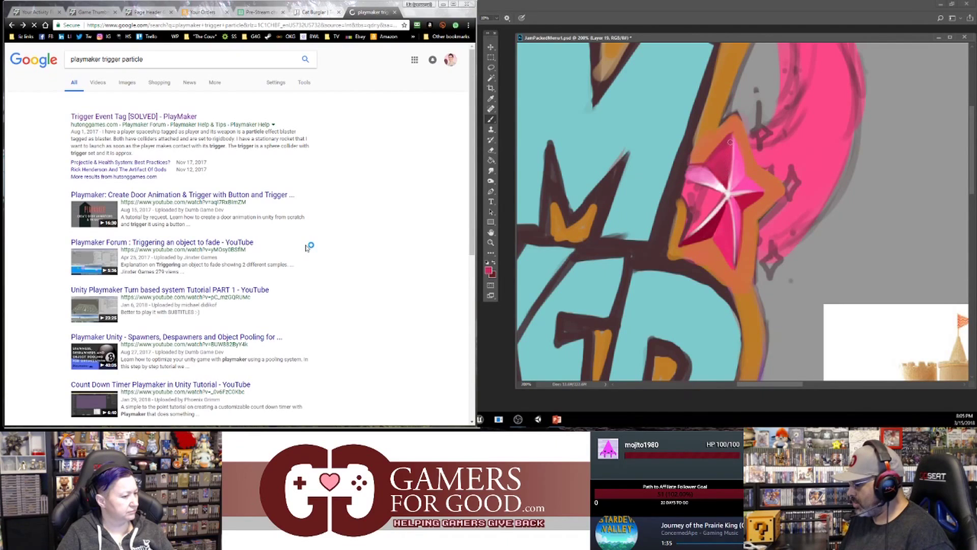
pyautogui.scroll(-1, 307, 249)
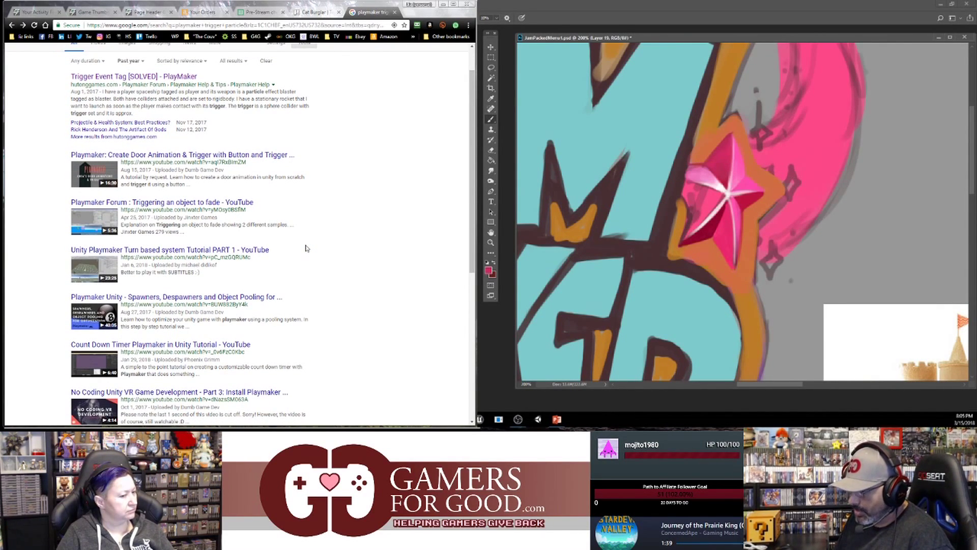
pyautogui.click(730, 134)
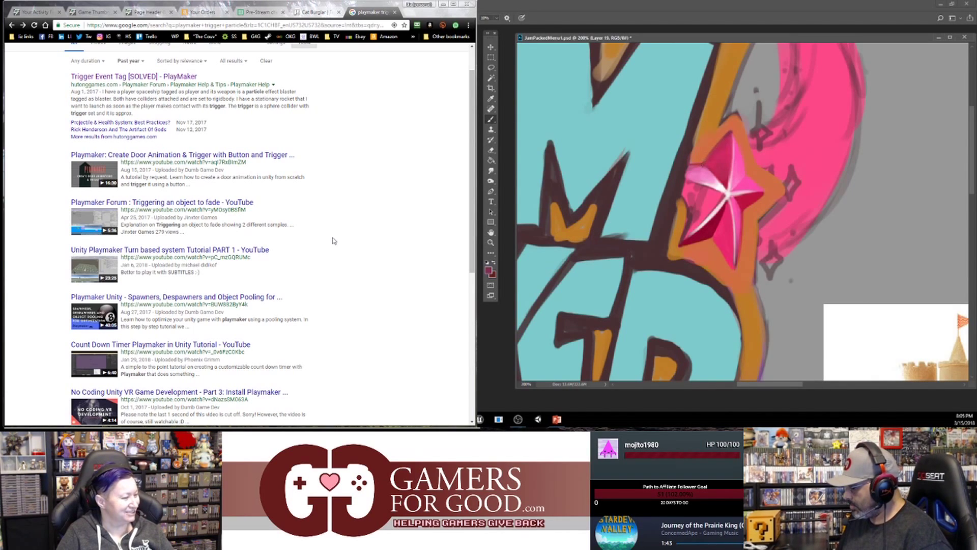
pyautogui.click(191, 155)
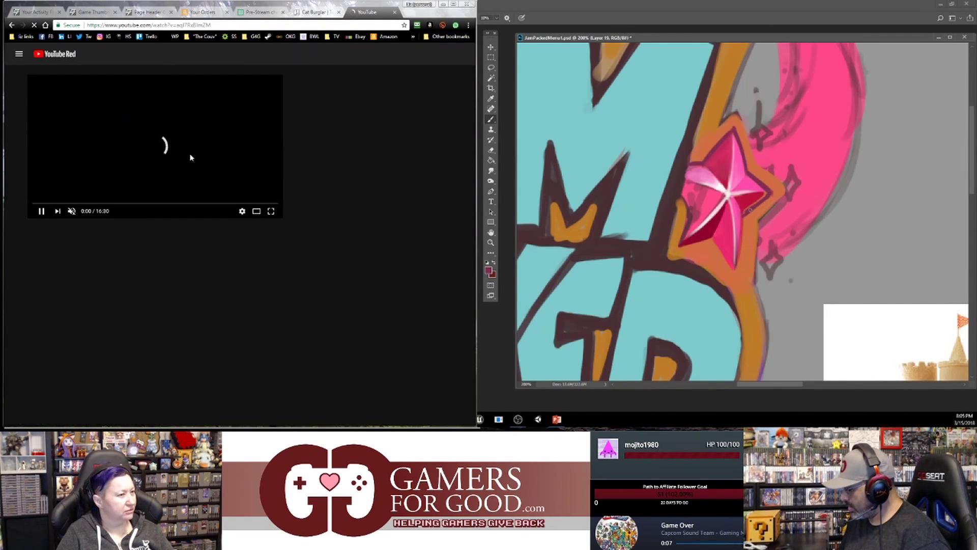
pyautogui.click(71, 213)
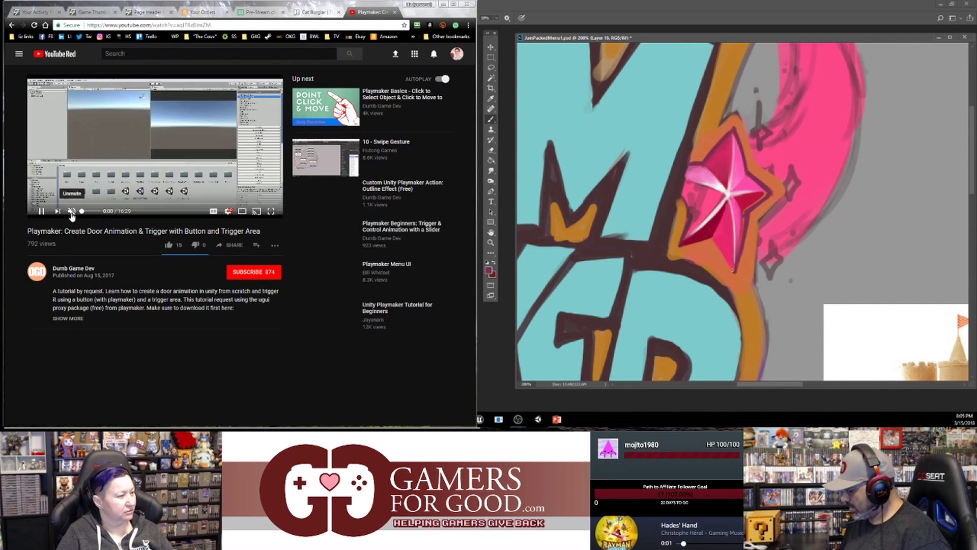
pyautogui.click(206, 216)
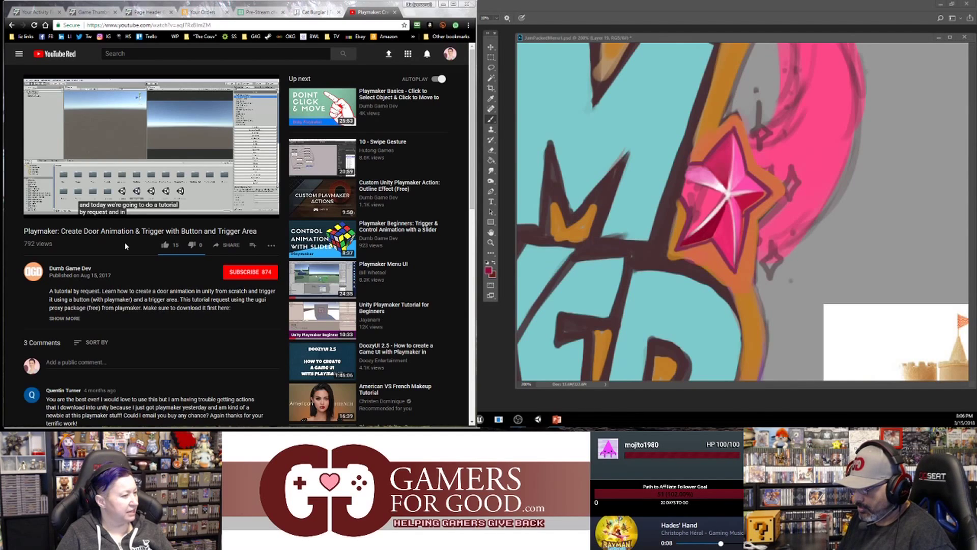
# - Shade the star's left and lower-left points in crimson and pink, and return to the Google results in Chrome
pyautogui.moveTo(695, 205); pyautogui.dragTo(716, 197)
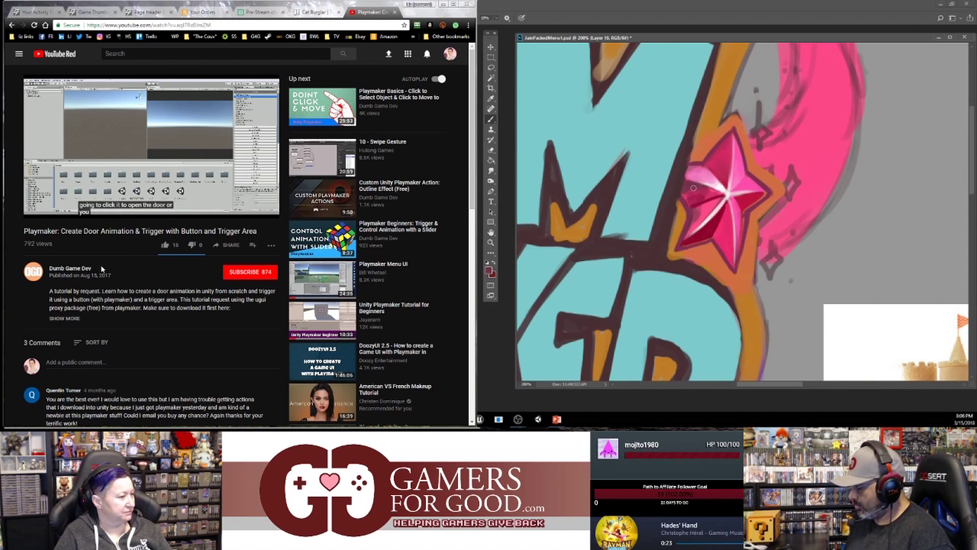
pyautogui.hotkey('alt', 'Left')
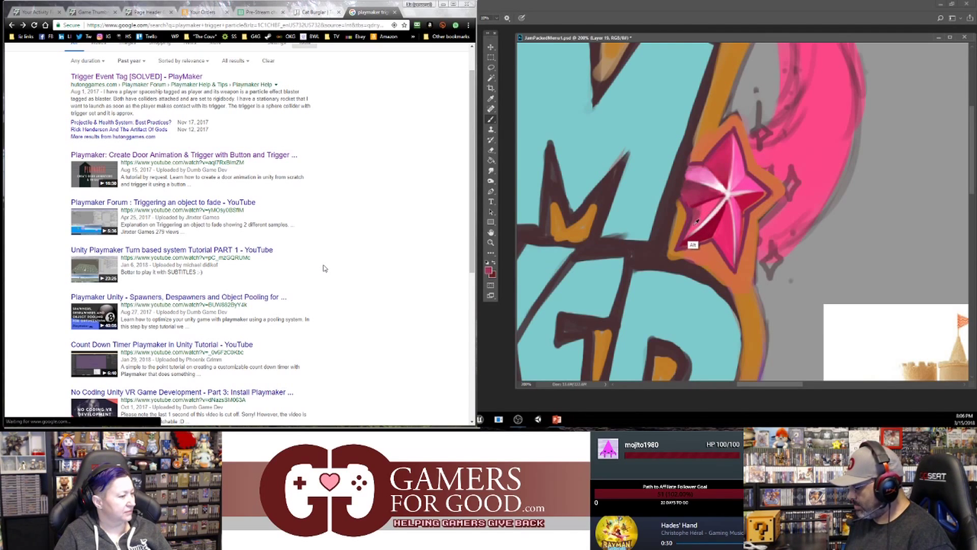
pyautogui.moveTo(692, 211); pyautogui.dragTo(678, 244)
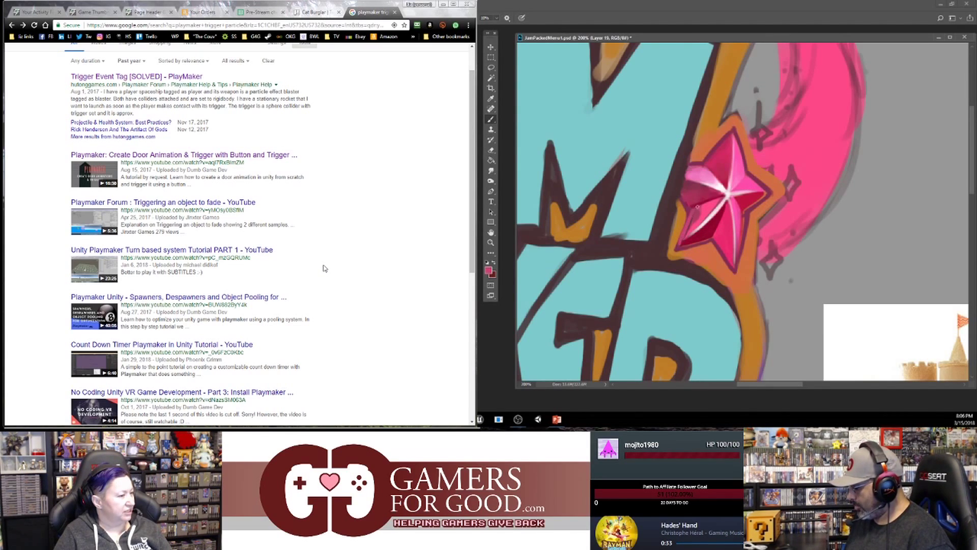
pyautogui.keyDown('alt'); pyautogui.click(705, 211); pyautogui.keyUp('alt')
# - Look through the past-year Google results for a tutorial on triggering particles with PlayMaker
pyautogui.scroll(-3, 324, 269)
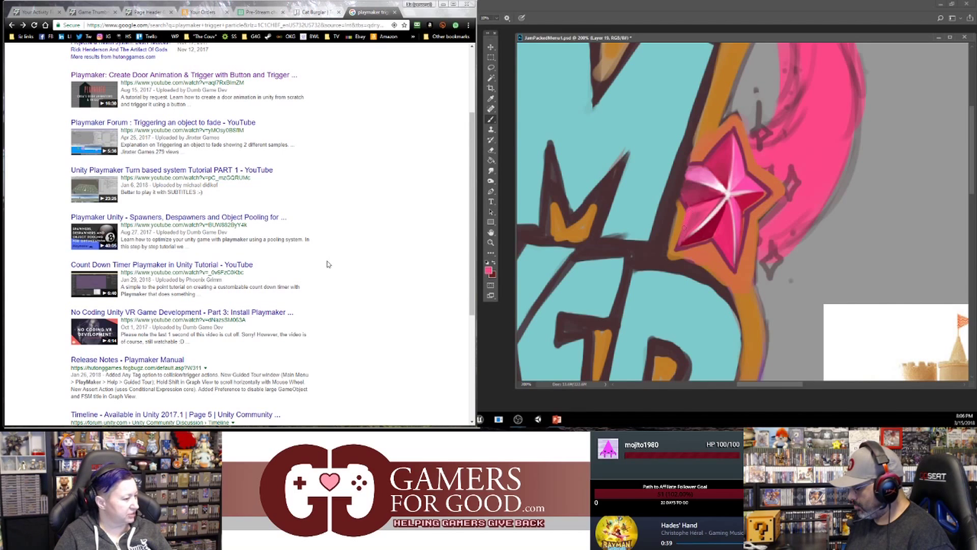
pyautogui.scroll(-3, 328, 264)
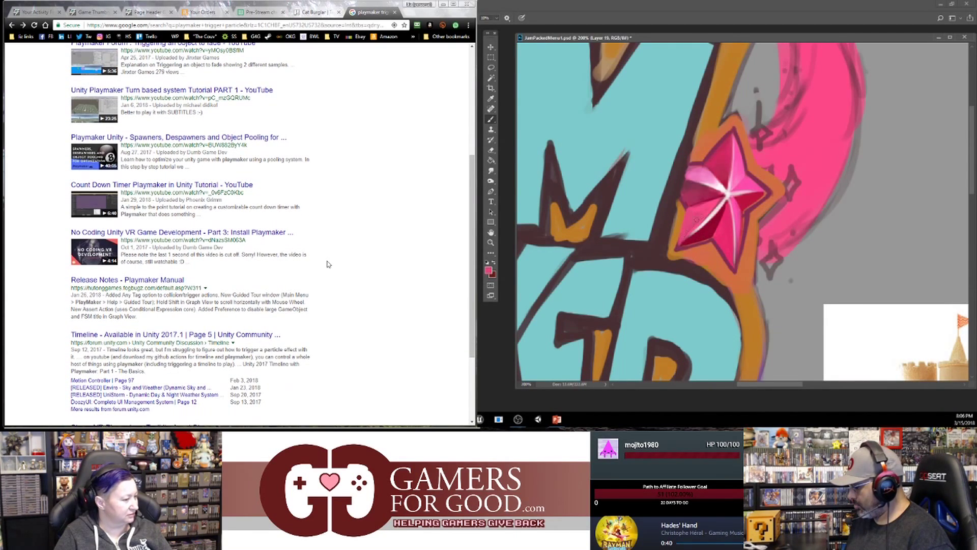
pyautogui.scroll(8, 328, 264)
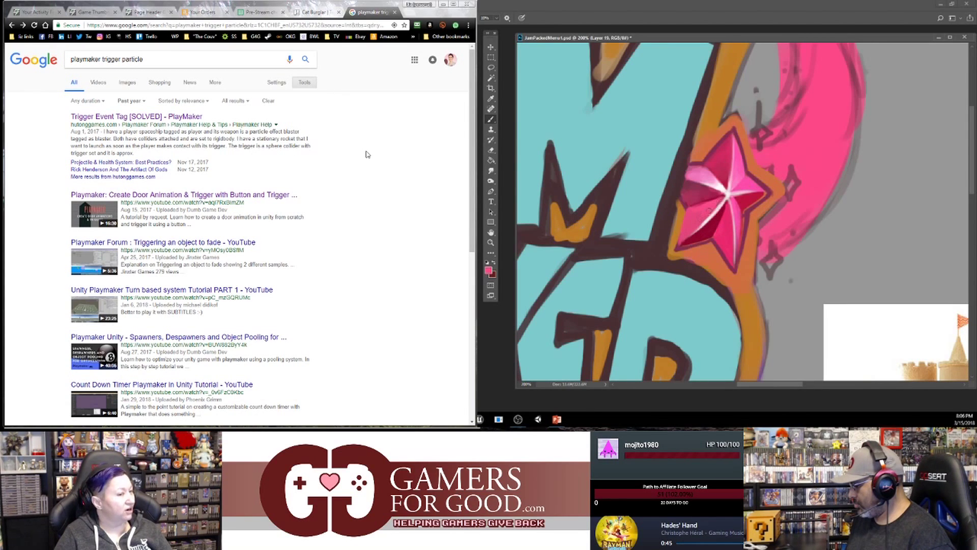
# - Paint a white highlight along the ridge of the star's lower-left point, using colors sampled from the star
pyautogui.moveTo(724, 199); pyautogui.dragTo(701, 224)
pyautogui.keyDown('alt'); pyautogui.click(732, 203); pyautogui.keyUp('alt')
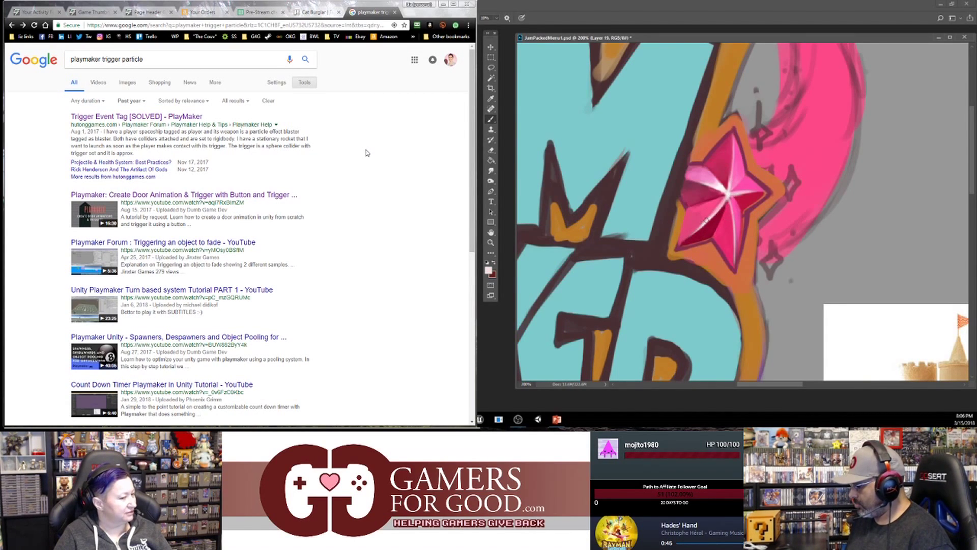
pyautogui.moveTo(691, 234); pyautogui.dragTo(682, 244)
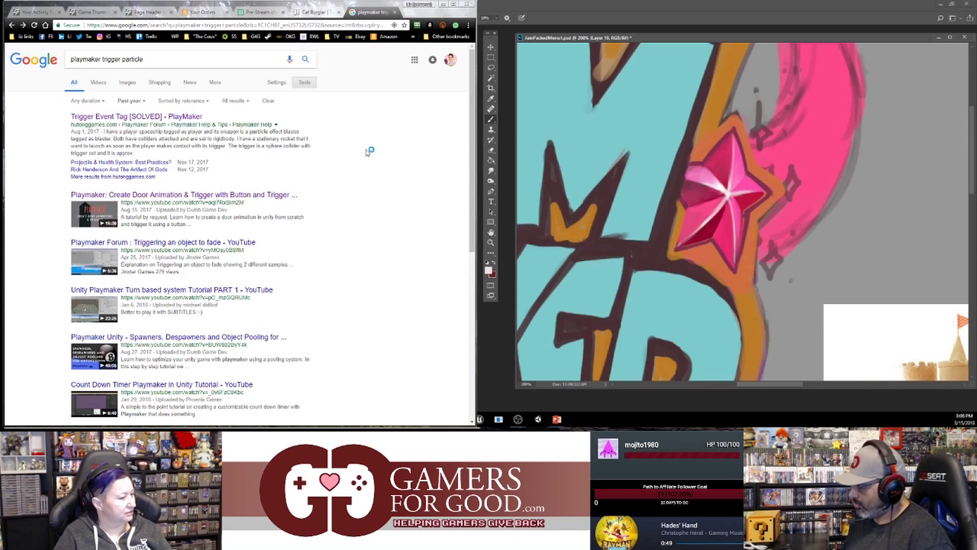
pyautogui.keyDown('alt'); pyautogui.click(729, 169); pyautogui.keyUp('alt')
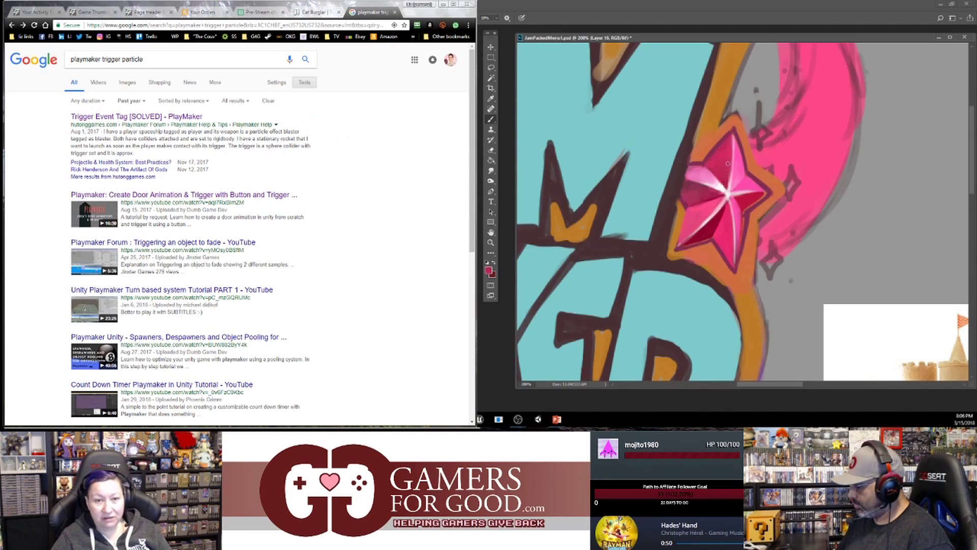
pyautogui.keyDown('alt'); pyautogui.click(721, 207); pyautogui.keyUp('alt')
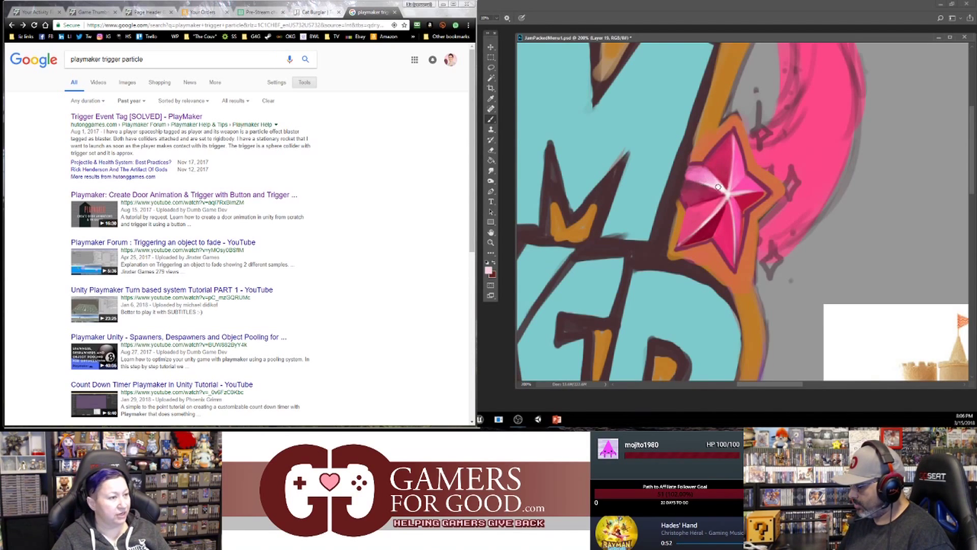
# - Open the Udemy website in Chrome and log in with Facebook, declining to save the login in RoboForm
pyautogui.click(284, 25)
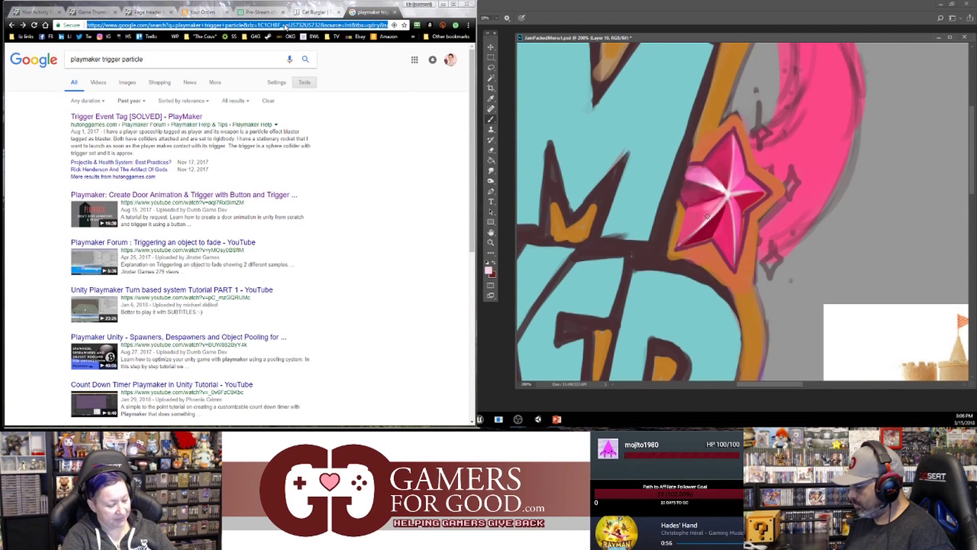
pyautogui.write('udemy')
pyautogui.press('Return')
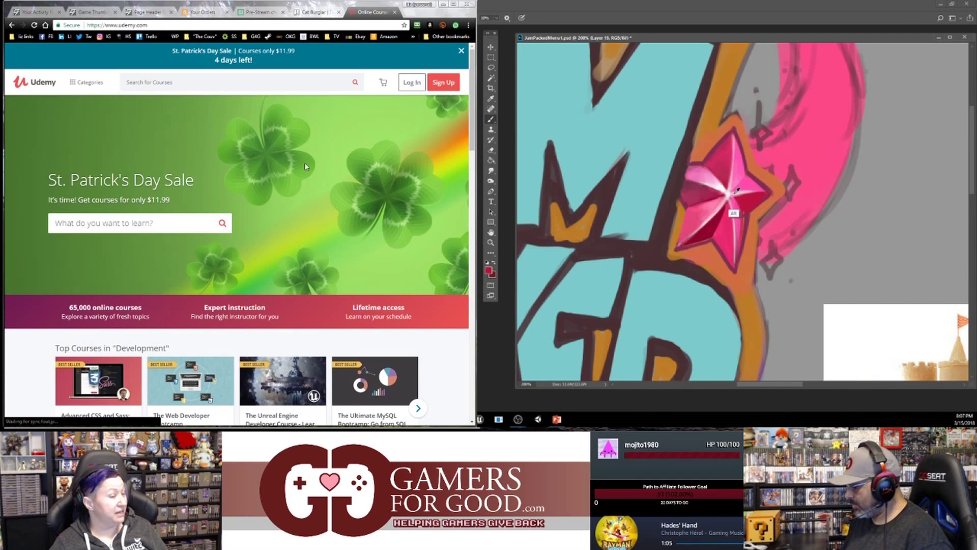
pyautogui.keyDown('alt'); pyautogui.click(737, 191); pyautogui.keyUp('alt')
pyautogui.click(413, 82)
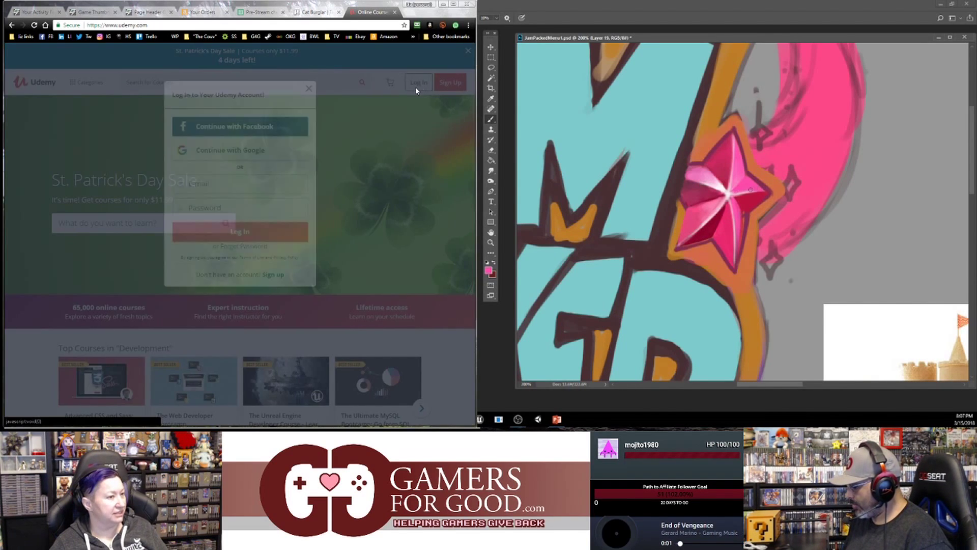
pyautogui.click(246, 127)
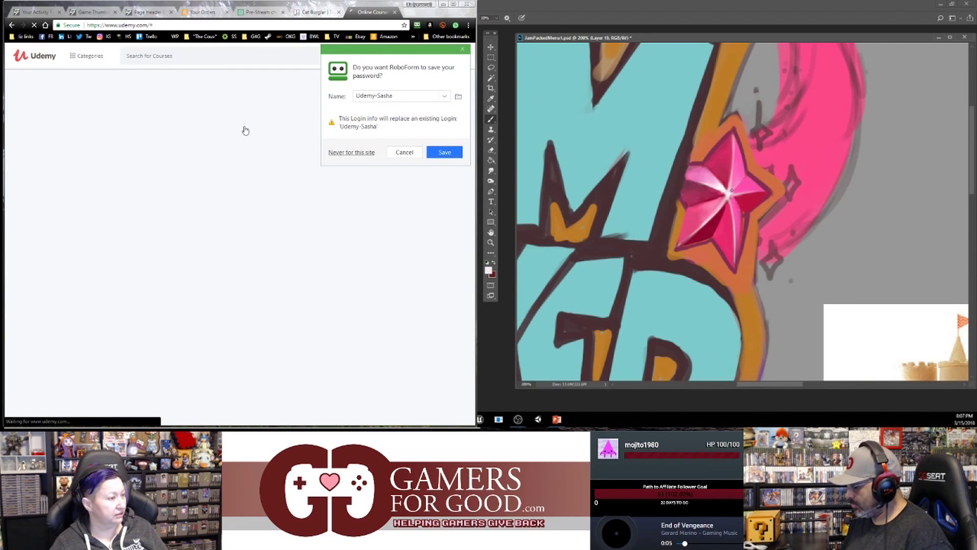
pyautogui.click(396, 152)
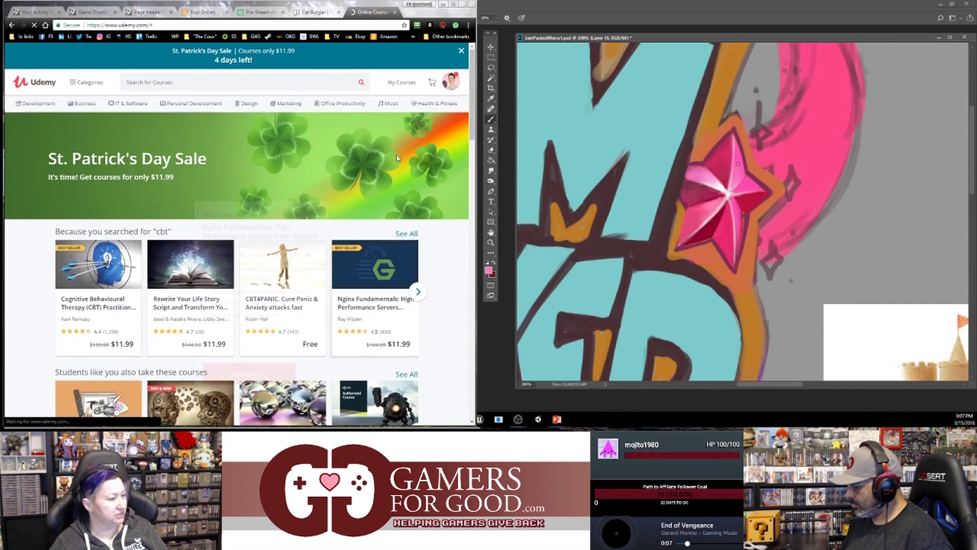
# - Resume the Unity PlayMaker course from the enrolled courses at the lecture "Building a Game Start screen - Part II"
pyautogui.moveTo(406, 74)
pyautogui.click(376, 111)
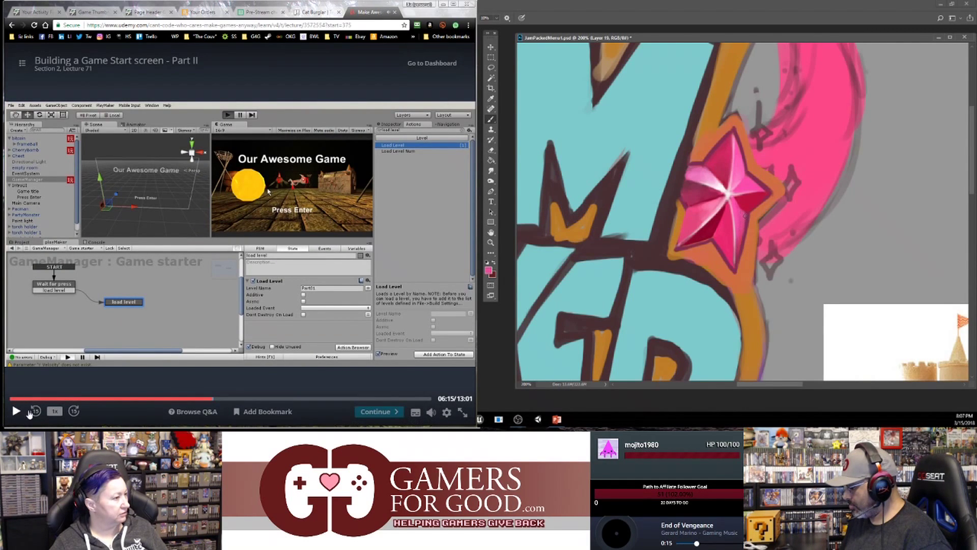
# - Open the course's lecture list and browse back to the lectures about the gun and its particle effects
pyautogui.click(22, 62)
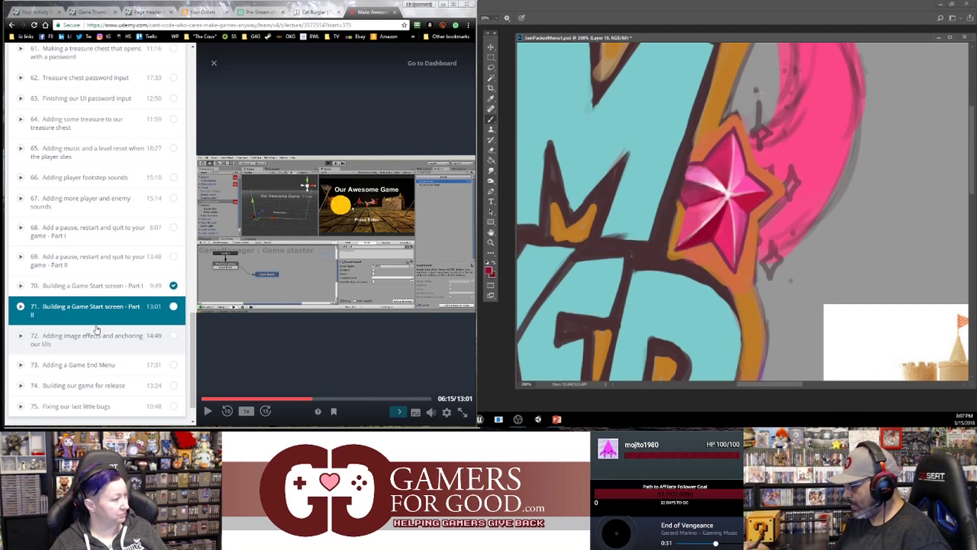
pyautogui.scroll(2, 97, 329)
pyautogui.scroll(7, 97, 329)
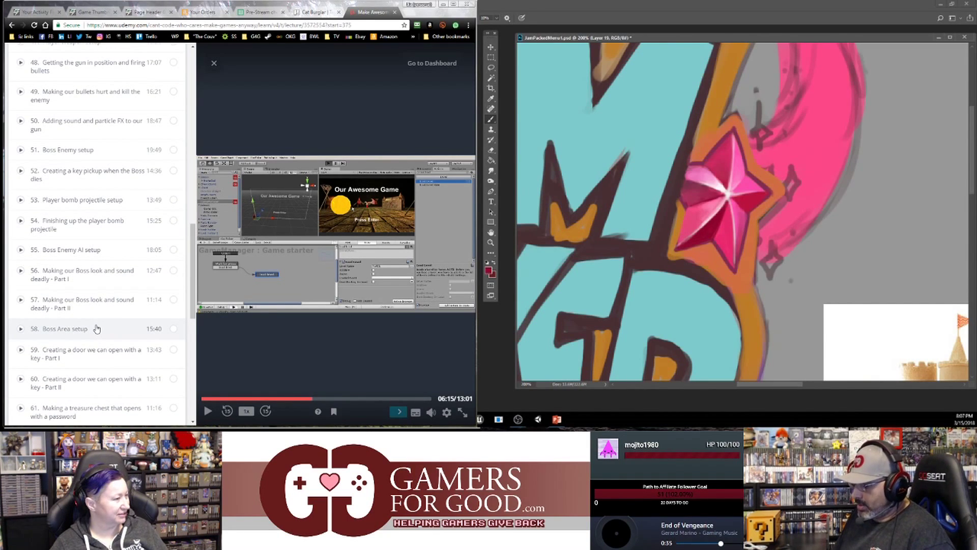
# - Paint white highlights along the star border's edges and shade its right-hand point with orange and pink tones sampled from the artwork
pyautogui.click(735, 121)
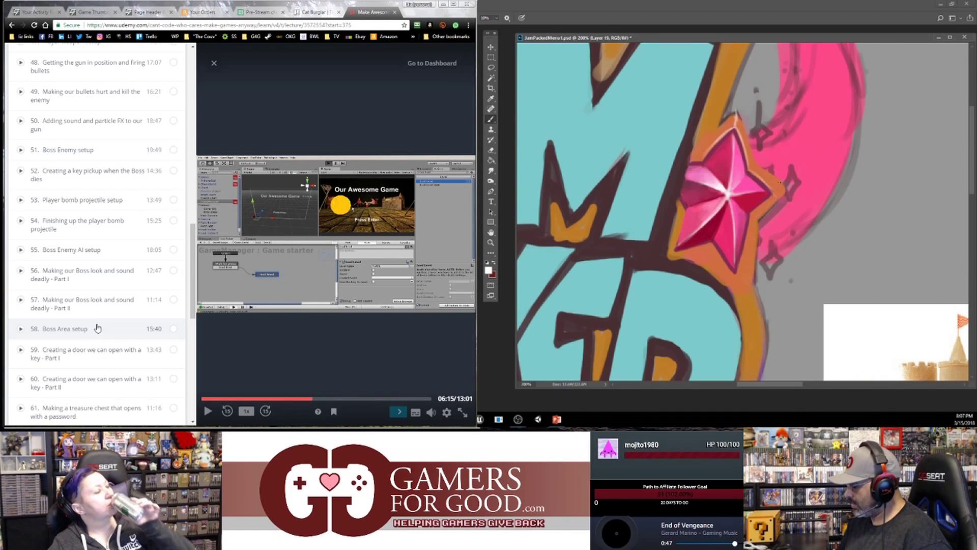
pyautogui.moveTo(754, 214); pyautogui.dragTo(733, 273)
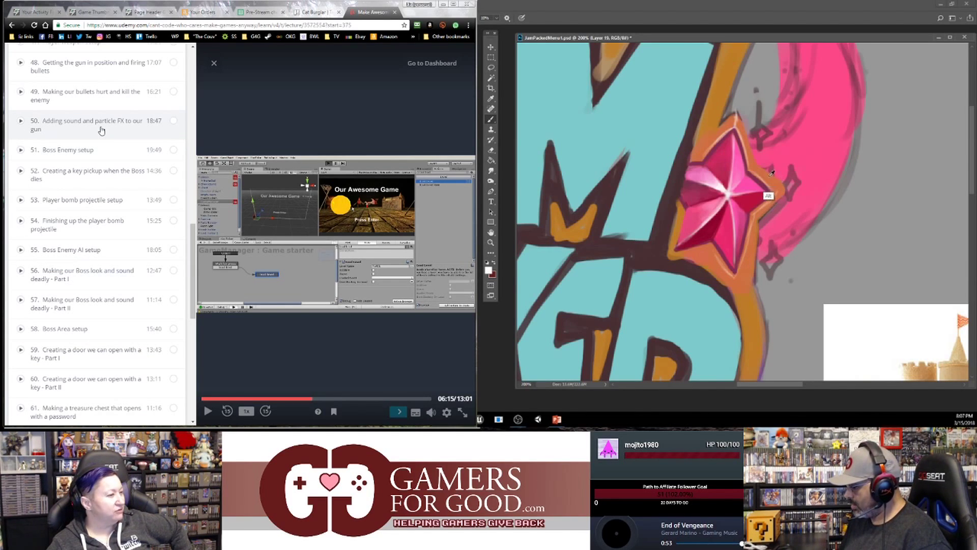
pyautogui.keyDown('alt'); pyautogui.click(771, 199); pyautogui.keyUp('alt')
pyautogui.press('i')
pyautogui.click(488, 270)
pyautogui.click(744, 219)
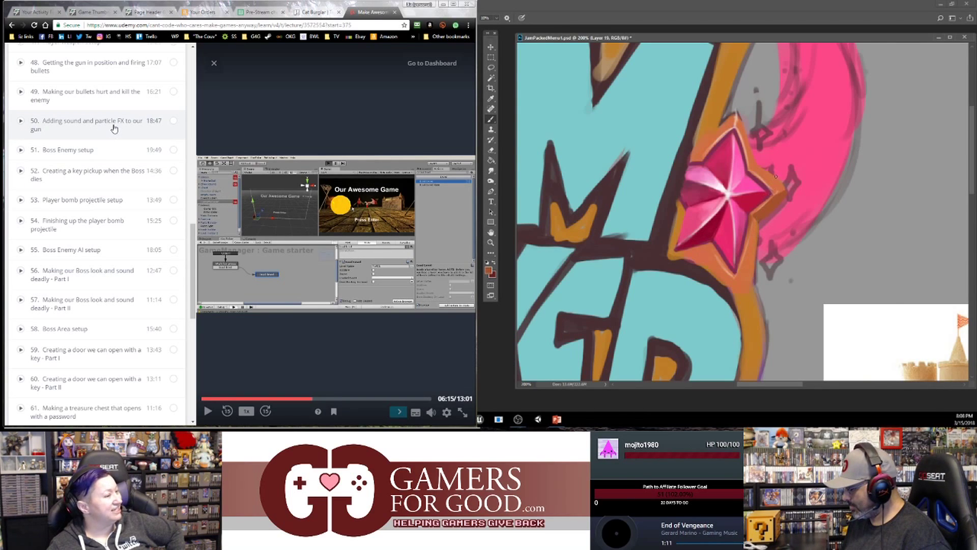
pyautogui.keyDown('alt'); pyautogui.click(742, 135); pyautogui.keyUp('alt')
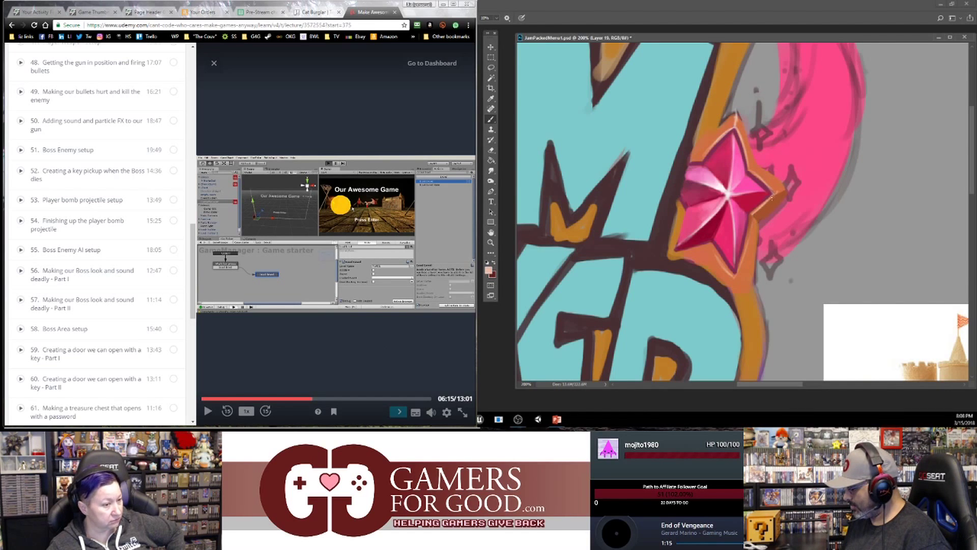
pyautogui.keyDown('alt'); pyautogui.click(755, 206); pyautogui.keyUp('alt')
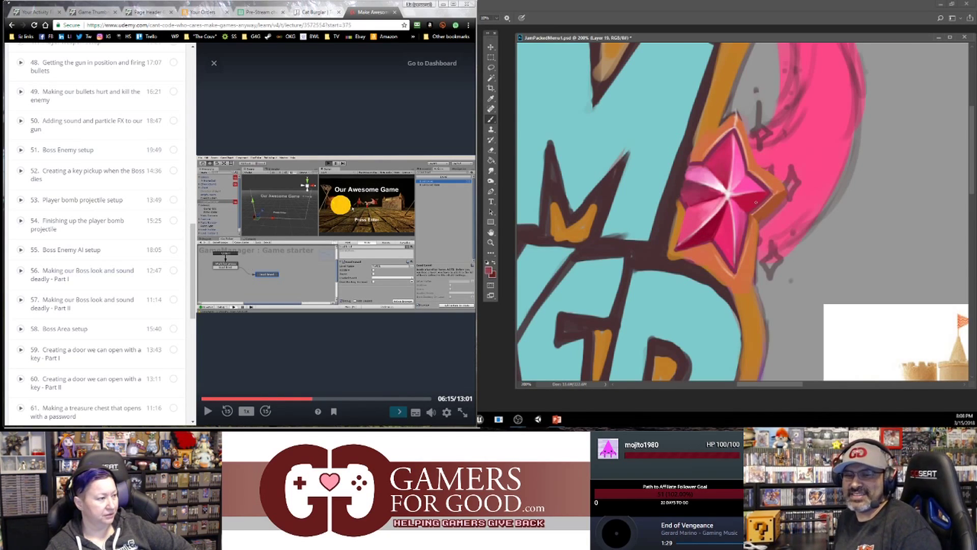
# - Start lecture 50, "Adding sound and particle FX to our gun", with English [auto] captions turned on
pyautogui.click(59, 134)
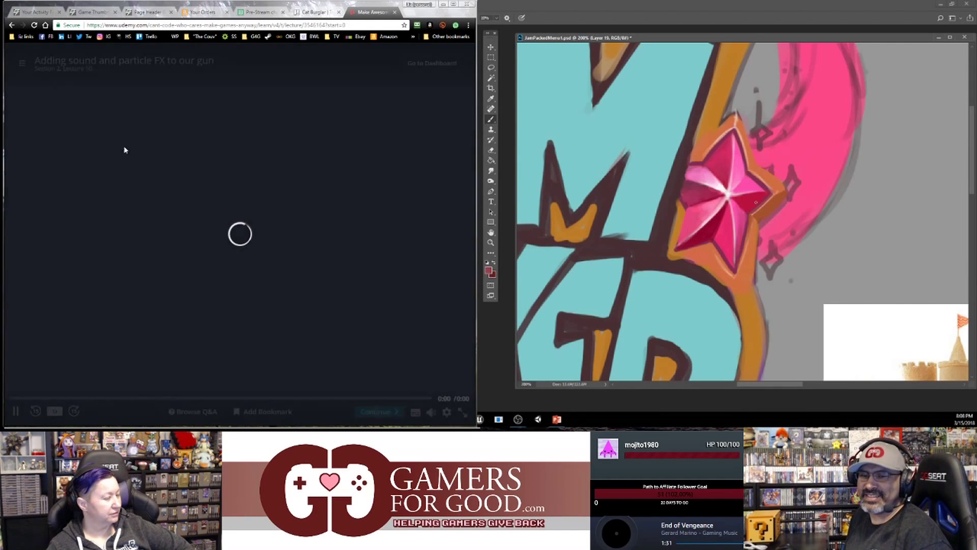
pyautogui.moveTo(431, 413)
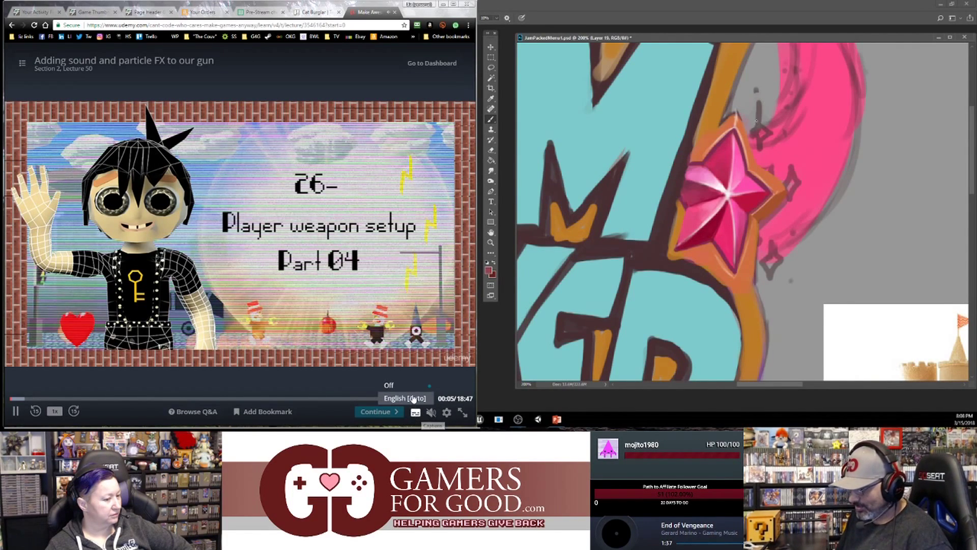
pyautogui.click(404, 398)
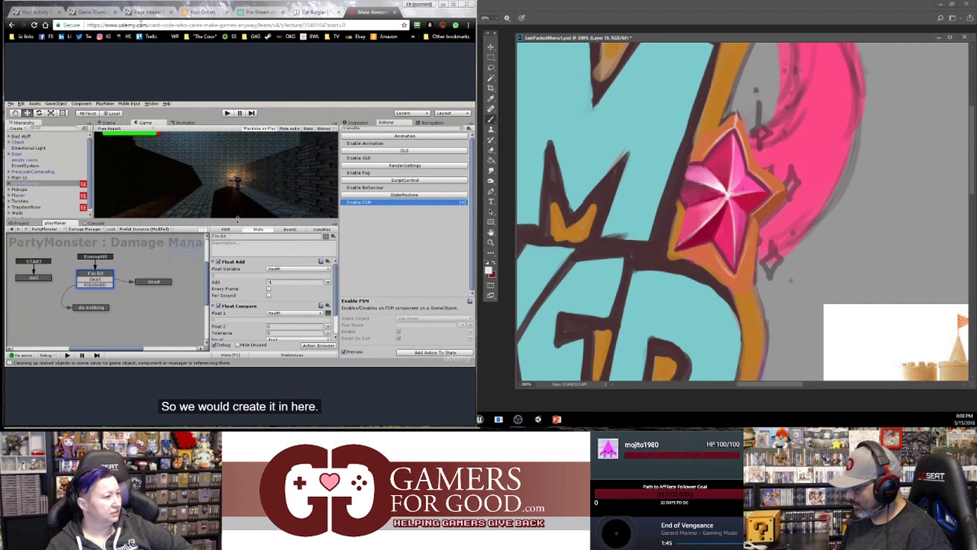
# - Pause the lecture video and touch up the star's lower-left facets and the orange border's edges with colors sampled from the star
pyautogui.keyDown('alt'); pyautogui.click(728, 208); pyautogui.keyUp('alt')
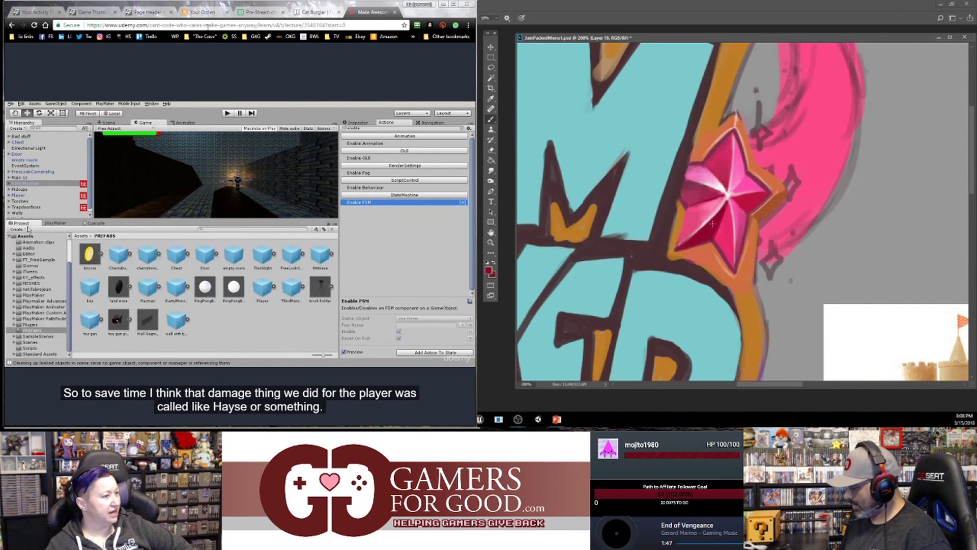
pyautogui.keyDown('alt'); pyautogui.click(701, 234); pyautogui.keyUp('alt')
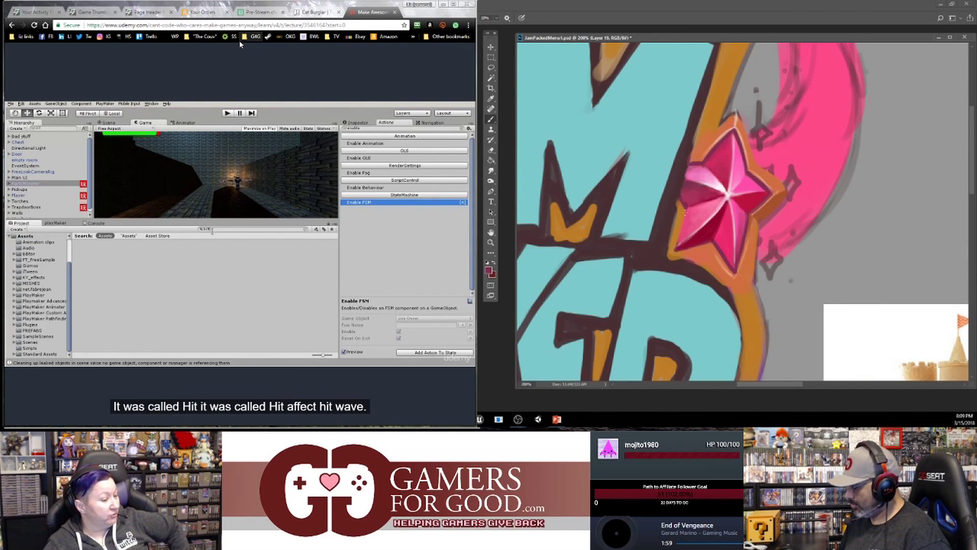
pyautogui.moveTo(144, 213)
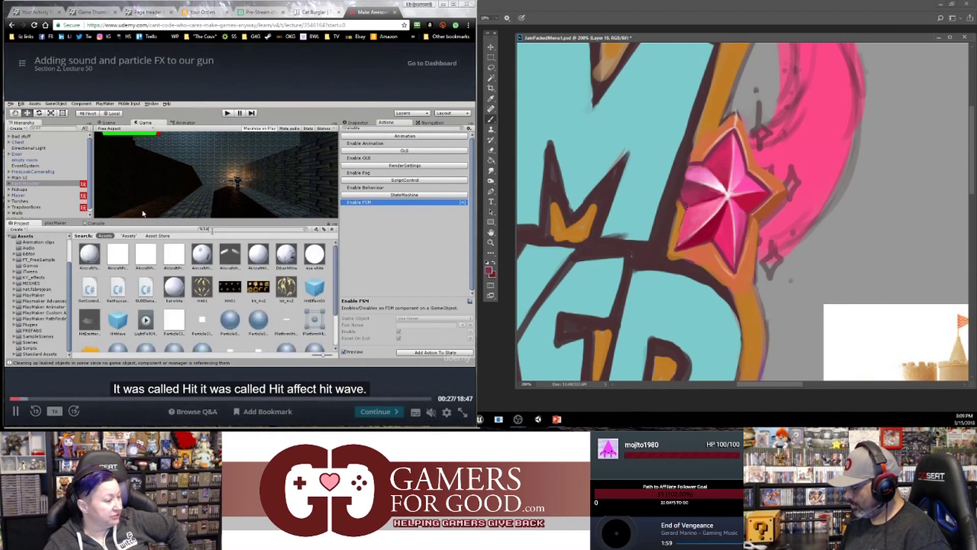
pyautogui.click(18, 413)
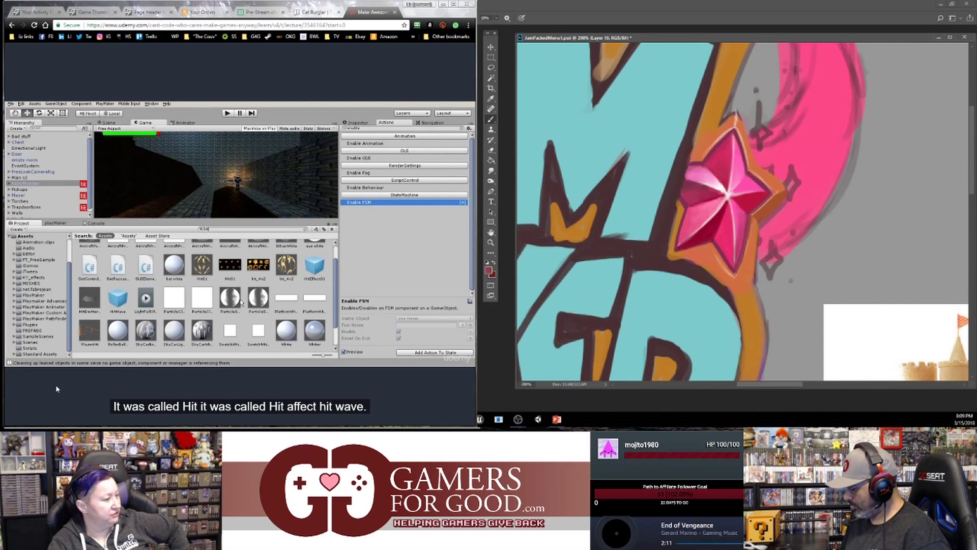
pyautogui.keyDown('alt'); pyautogui.click(733, 278); pyautogui.keyUp('alt')
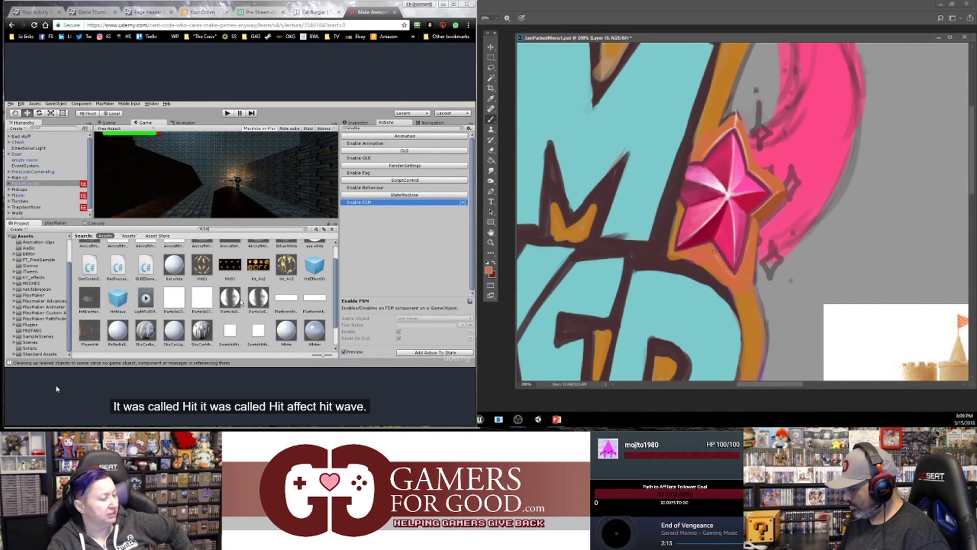
pyautogui.keyDown('alt'); pyautogui.click(761, 203); pyautogui.keyUp('alt')
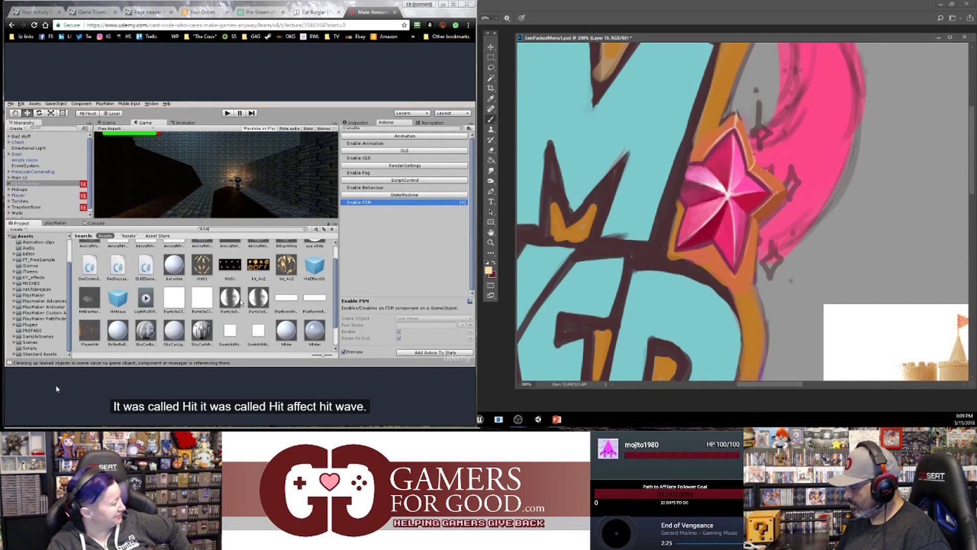
pyautogui.moveTo(750, 161); pyautogui.dragTo(739, 121)
pyautogui.keyDown('alt'); pyautogui.click(752, 177); pyautogui.keyUp('alt')
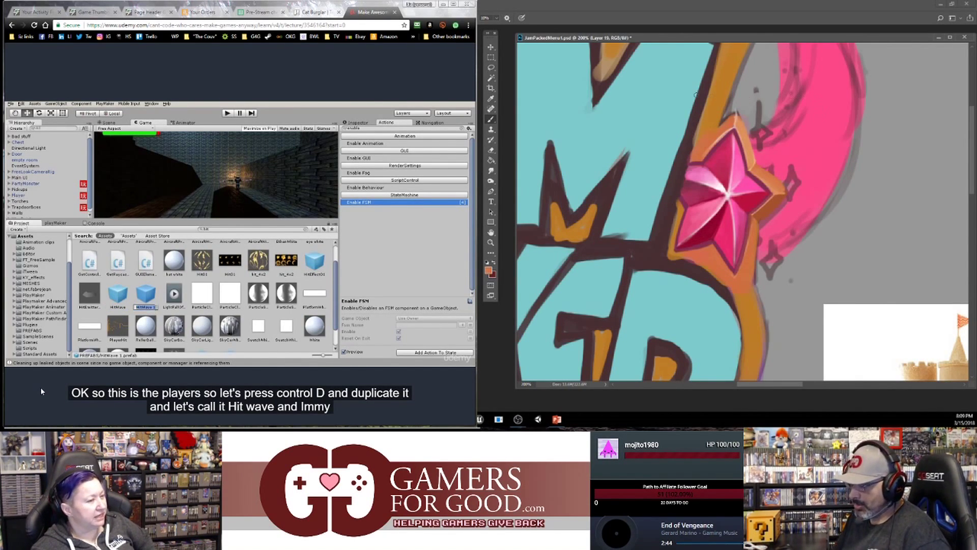
# - Refine the highlights on the star border's upper point with white and sampled orange, and switch to the Eraser for cleanup
pyautogui.hotkey('ctrl', '-')
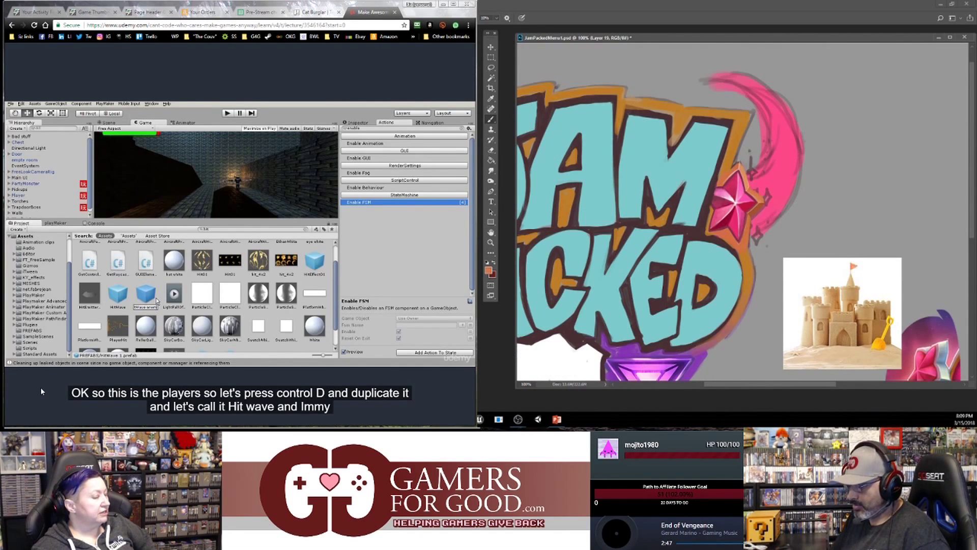
pyautogui.hotkey('ctrl', '+')
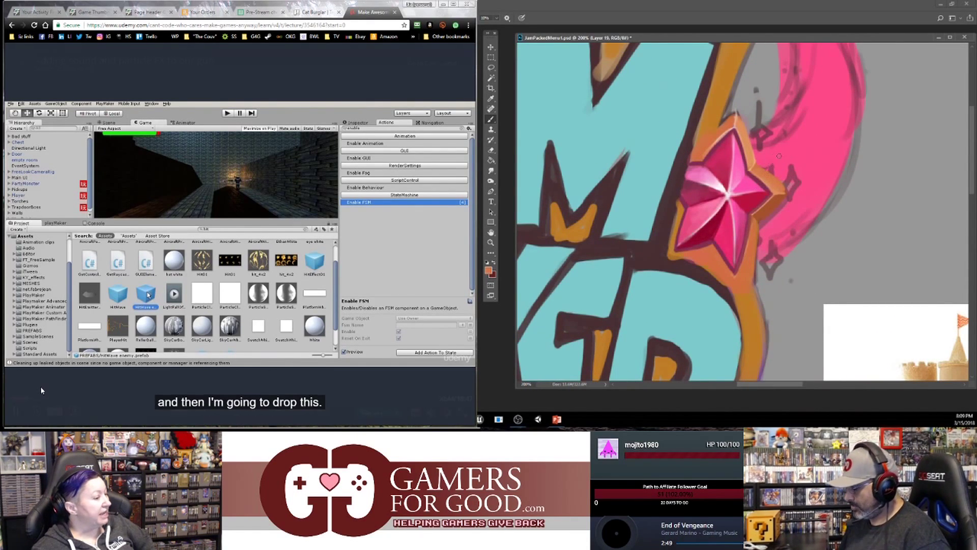
pyautogui.moveTo(779, 153); pyautogui.dragTo(829, 194)
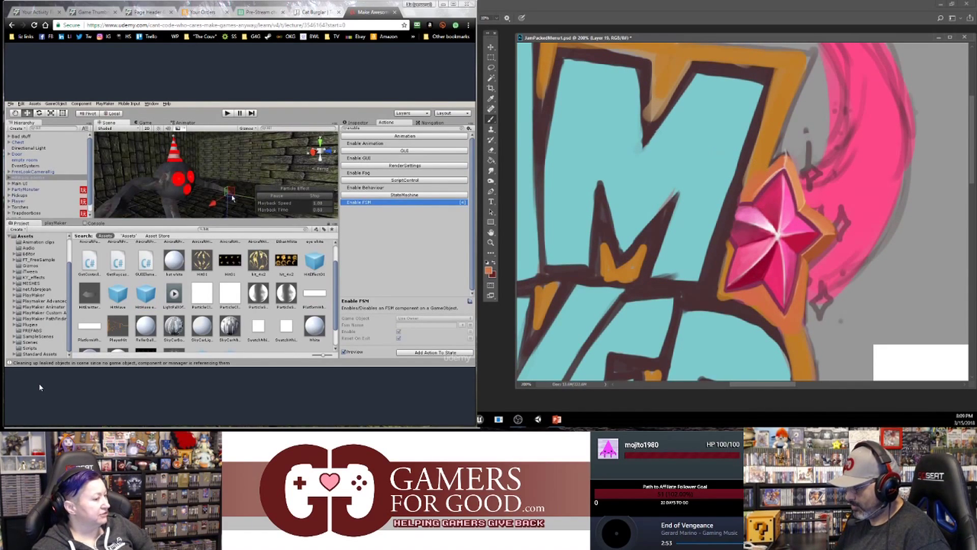
pyautogui.hotkey('ctrl', '-')
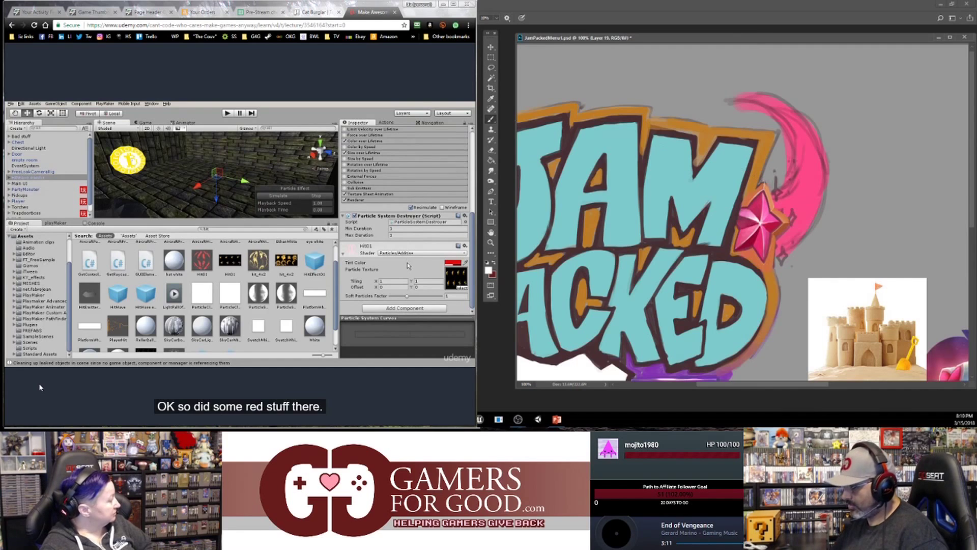
pyautogui.hotkey('ctrl', '+')
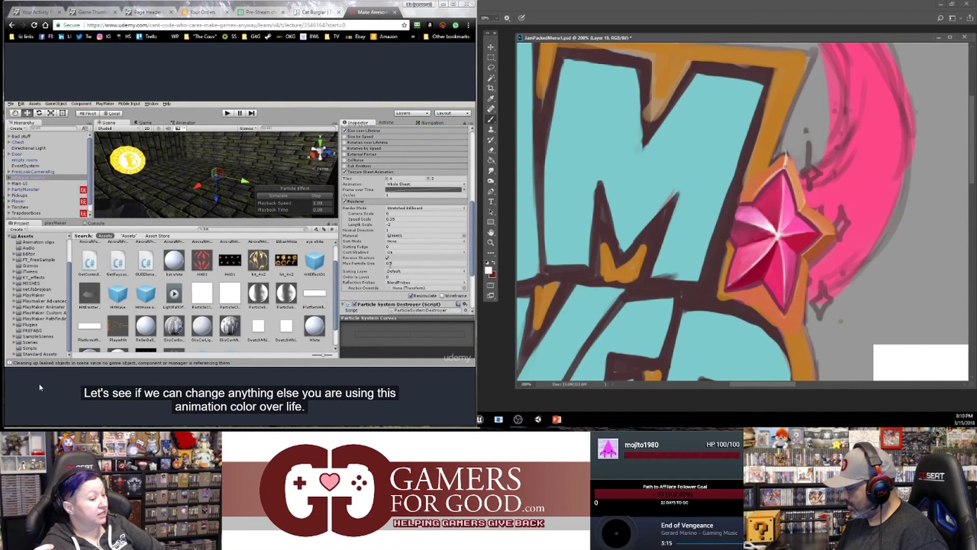
pyautogui.keyDown('alt'); pyautogui.click(788, 162); pyautogui.keyUp('alt')
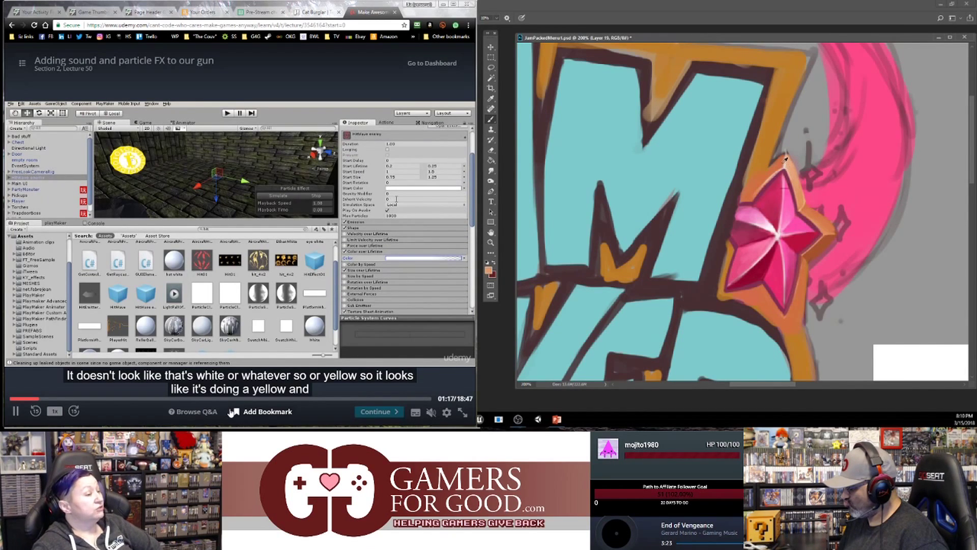
pyautogui.press('e')
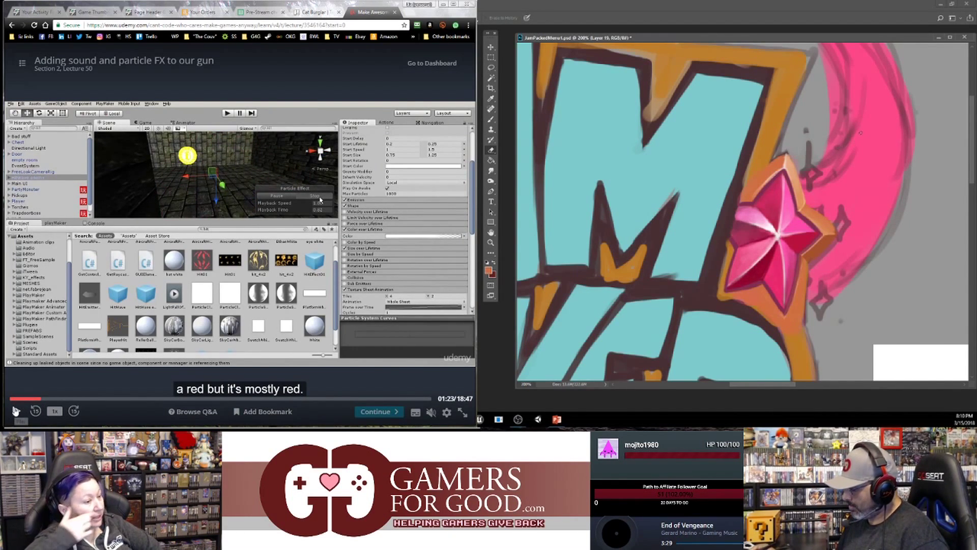
# - Resume the lecture video and fill the pink swoosh up to the star's border on Layer 14 with its sampled pink
pyautogui.hotkey('ctrl', '-')
pyautogui.hotkey('ctrl', '-')
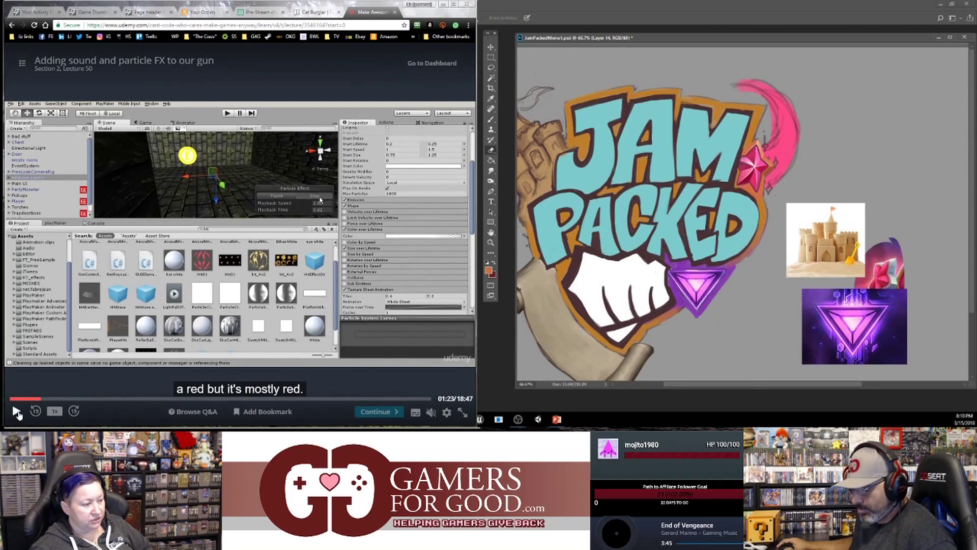
pyautogui.click(16, 411)
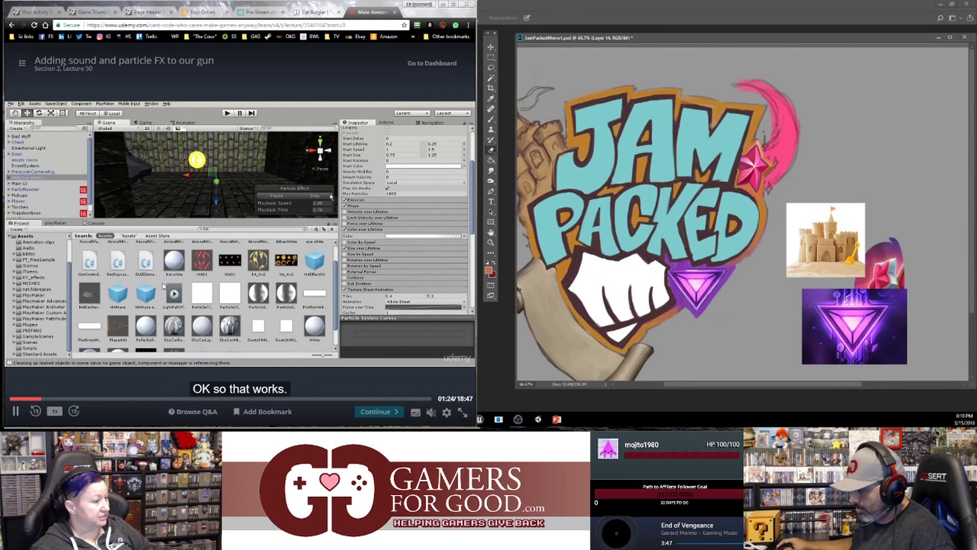
pyautogui.hotkey('ctrl', '+')
pyautogui.hotkey('ctrl', '+')
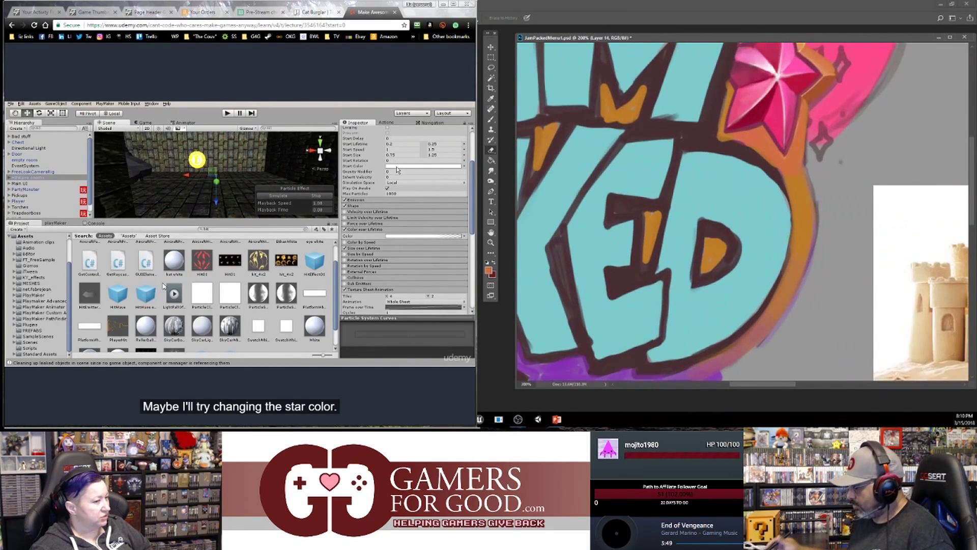
pyautogui.moveTo(800, 151); pyautogui.dragTo(726, 283)
pyautogui.press('b')
pyautogui.keyDown('alt'); pyautogui.click(741, 175); pyautogui.keyUp('alt')
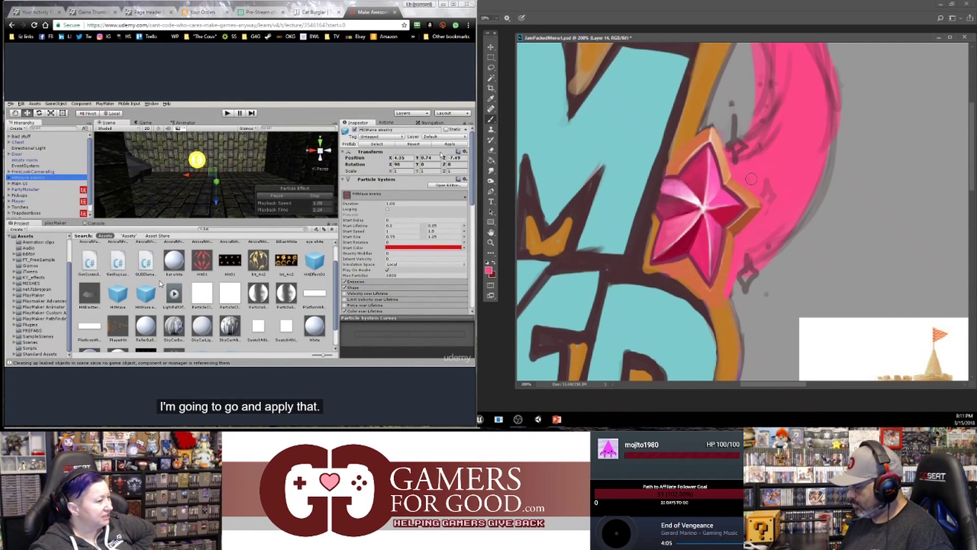
# - Set the brush to a darker orange-brown (H 18, S 75, B 52) based on the border color and shade the star's border
pyautogui.keyDown('alt'); pyautogui.click(732, 246); pyautogui.keyUp('alt')
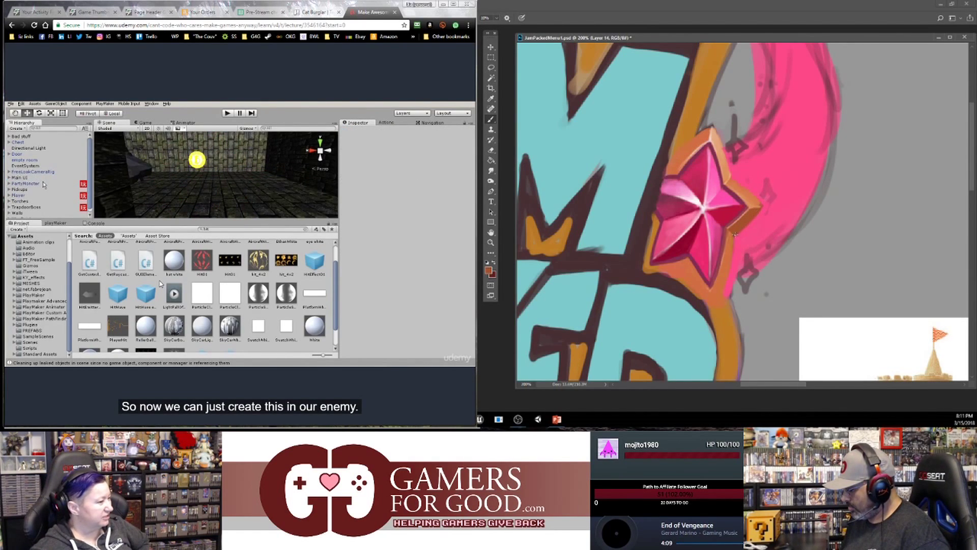
pyautogui.click(489, 271)
pyautogui.click(619, 270)
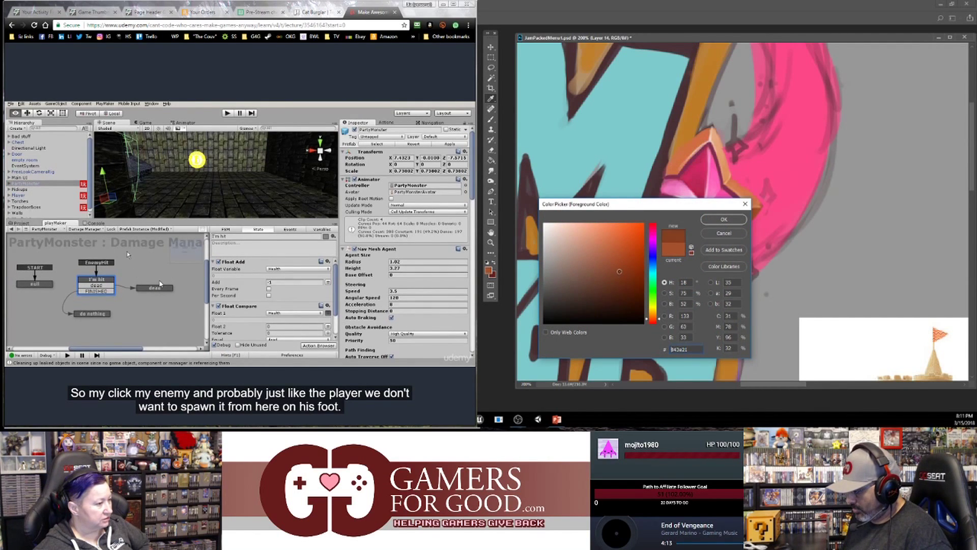
pyautogui.click(723, 219)
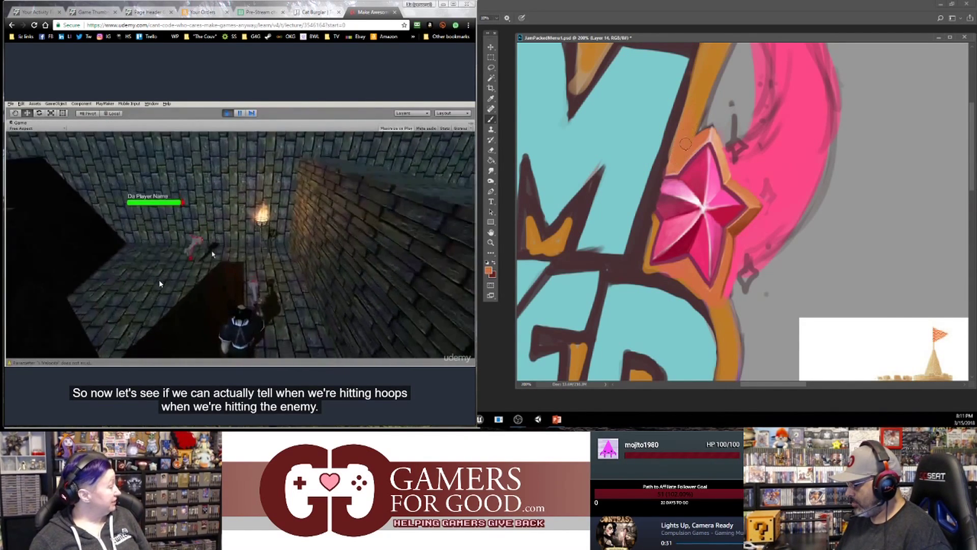
# - Refine the upper point of the star's border with dark brown, peach and orange tones sampled from the artwork, cleaning its edge with the Eraser
pyautogui.keyDown('alt'); pyautogui.click(669, 150); pyautogui.keyUp('alt')
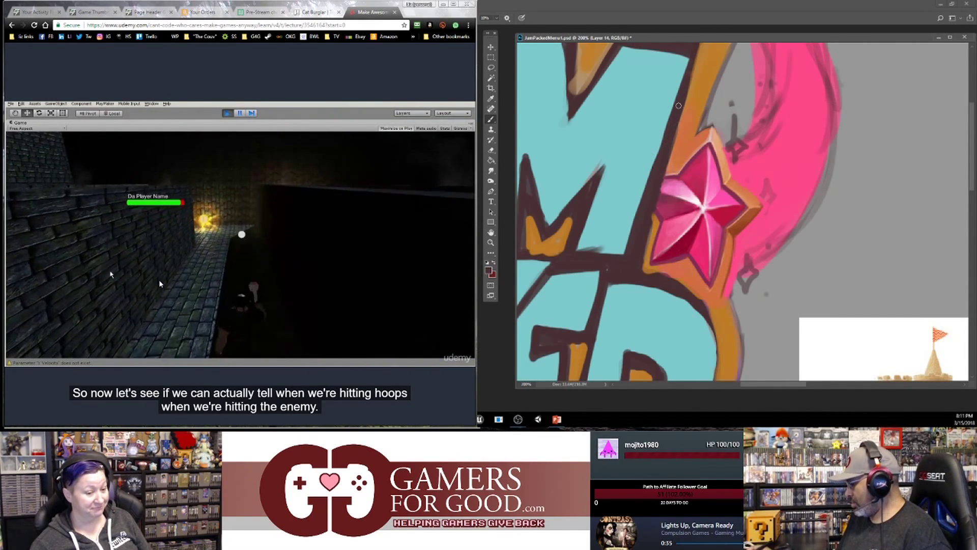
pyautogui.press('e')
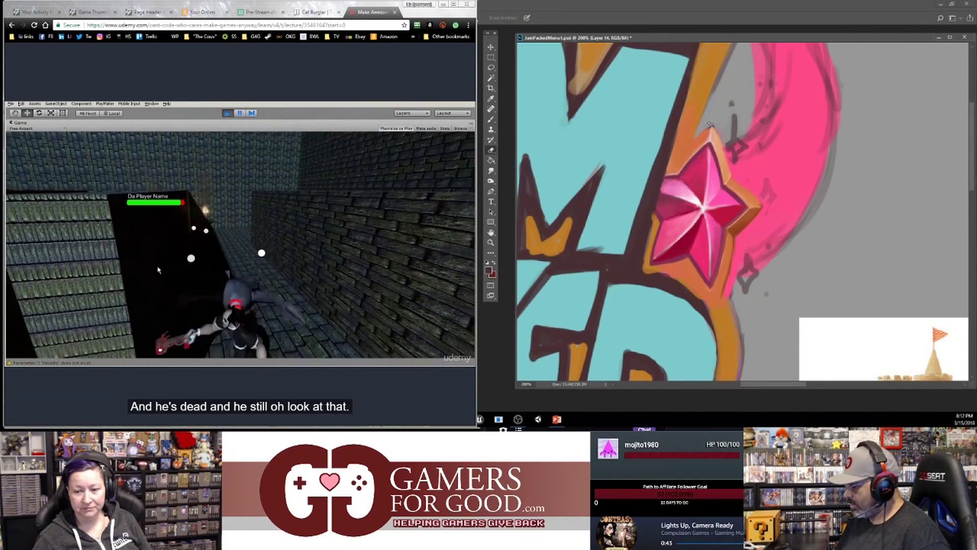
pyautogui.press('b')
pyautogui.keyDown('alt'); pyautogui.click(706, 139); pyautogui.keyUp('alt')
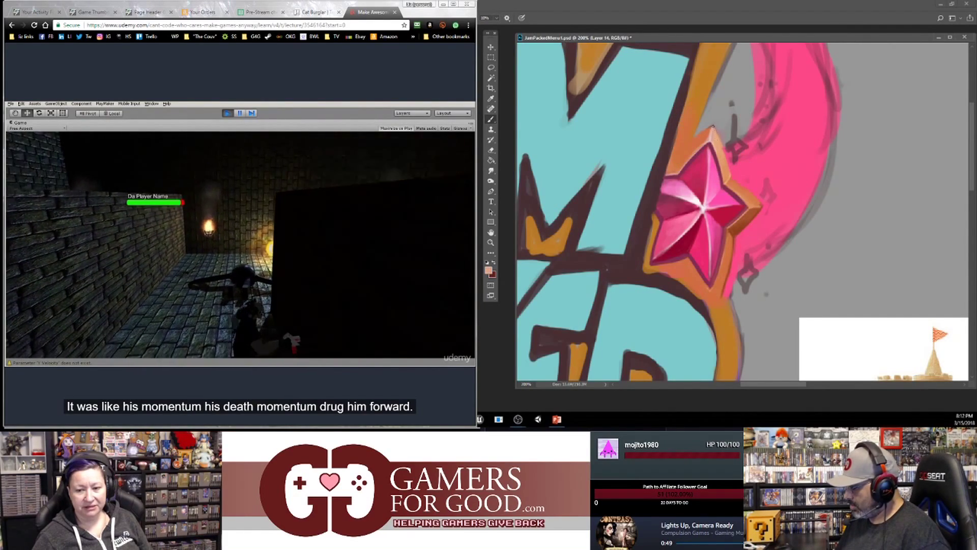
pyautogui.keyDown('alt'); pyautogui.click(714, 135); pyautogui.keyUp('alt')
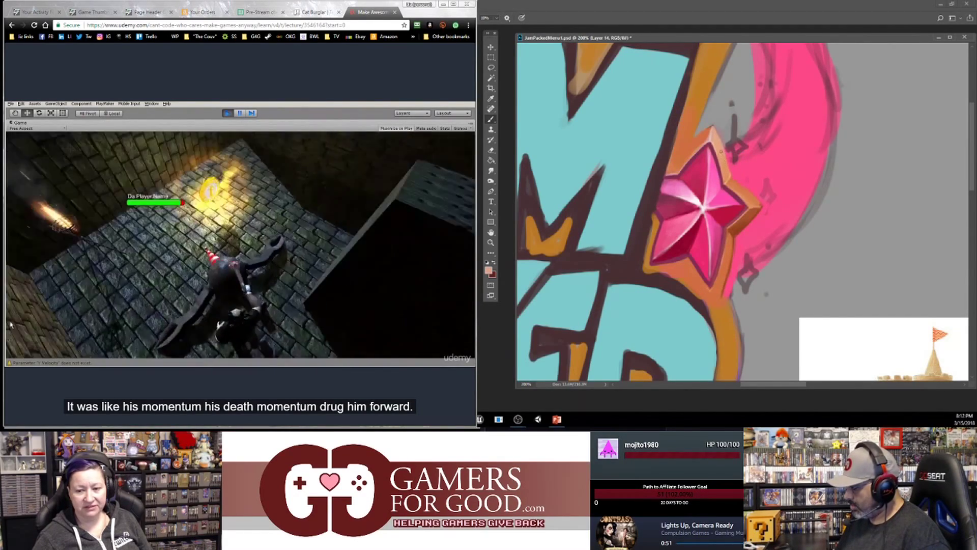
pyautogui.keyDown('alt'); pyautogui.click(726, 166); pyautogui.keyUp('alt')
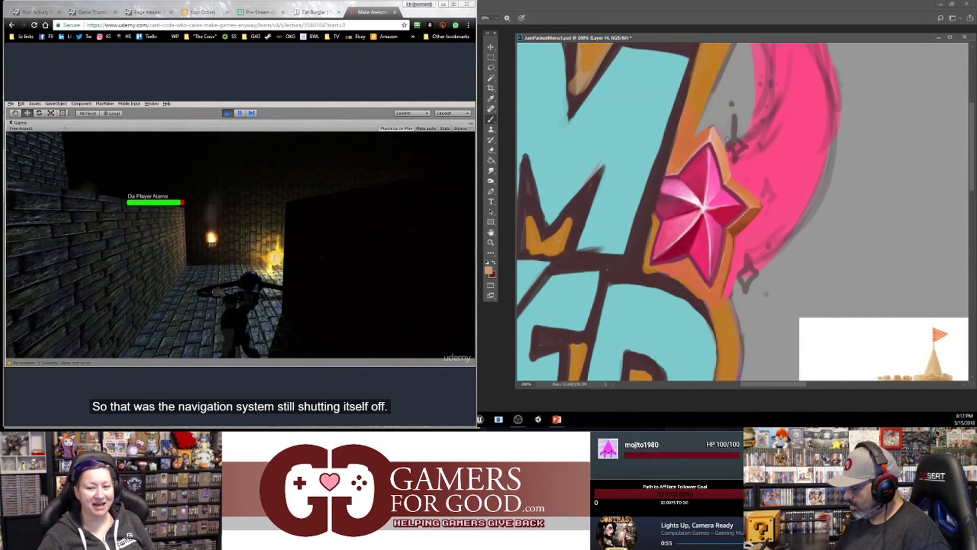
pyautogui.keyDown('alt'); pyautogui.click(712, 138); pyautogui.keyUp('alt')
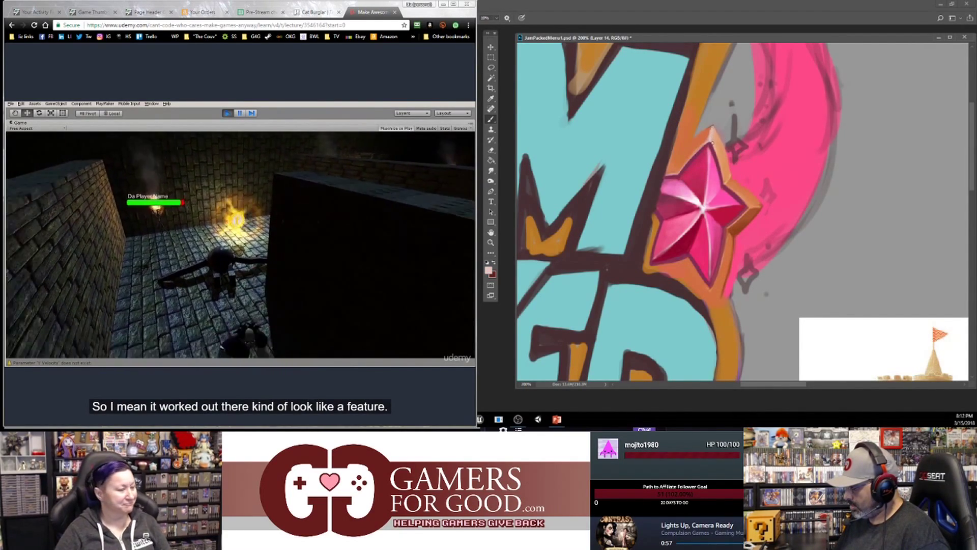
pyautogui.keyDown('alt'); pyautogui.click(711, 127); pyautogui.keyUp('alt')
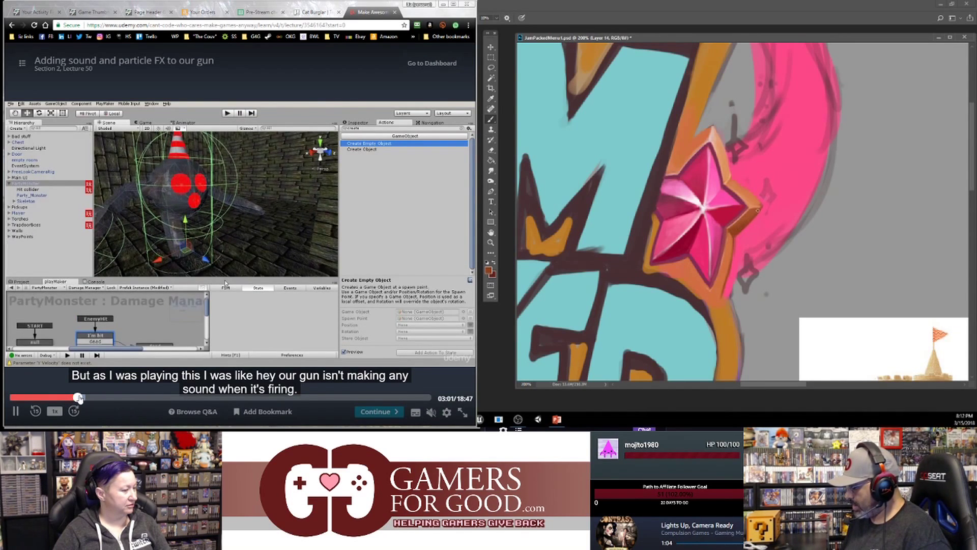
# - Rewind the lecture video to 1:51 and erase along the inner edge of the pink swoosh
pyautogui.moveTo(76, 398); pyautogui.dragTo(49, 399)
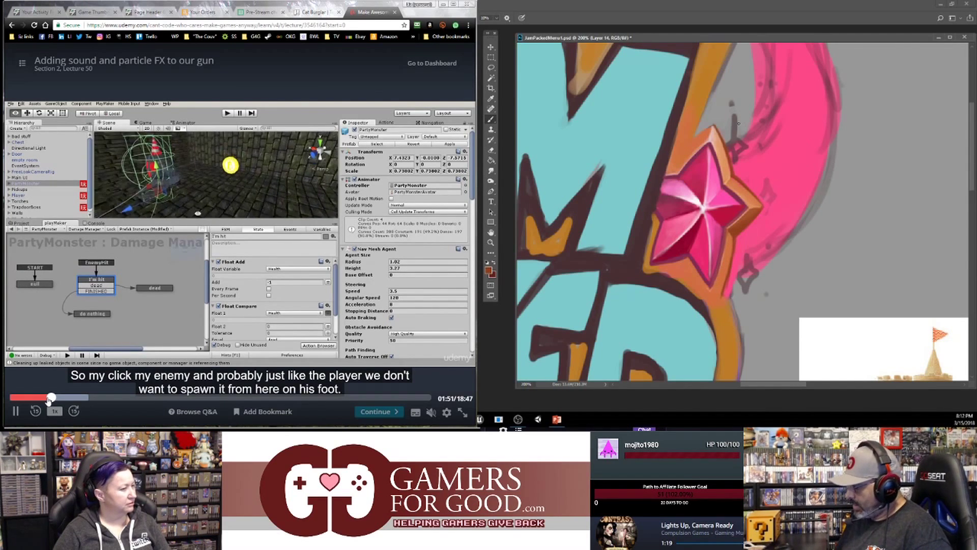
pyautogui.hotkey('ctrl', '-')
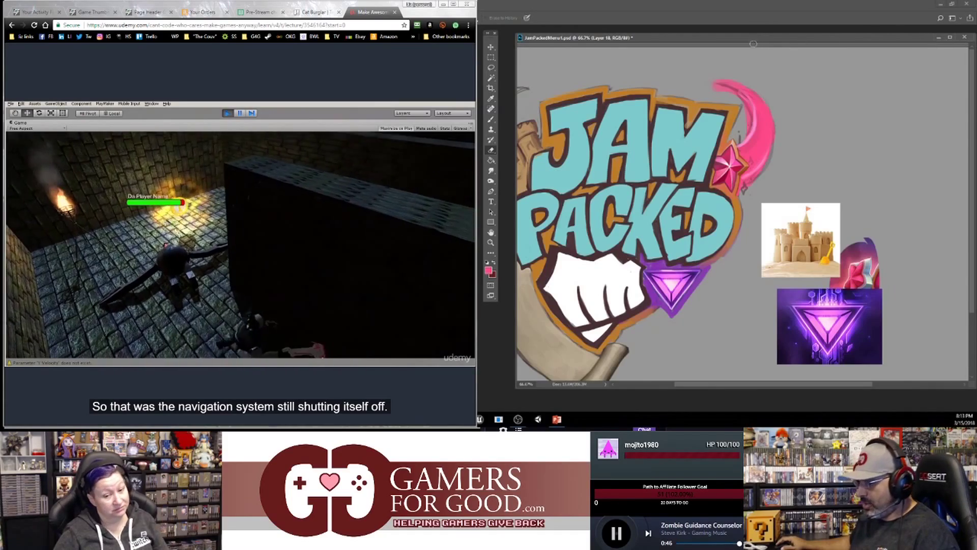
pyautogui.hotkey('ctrl', '+')
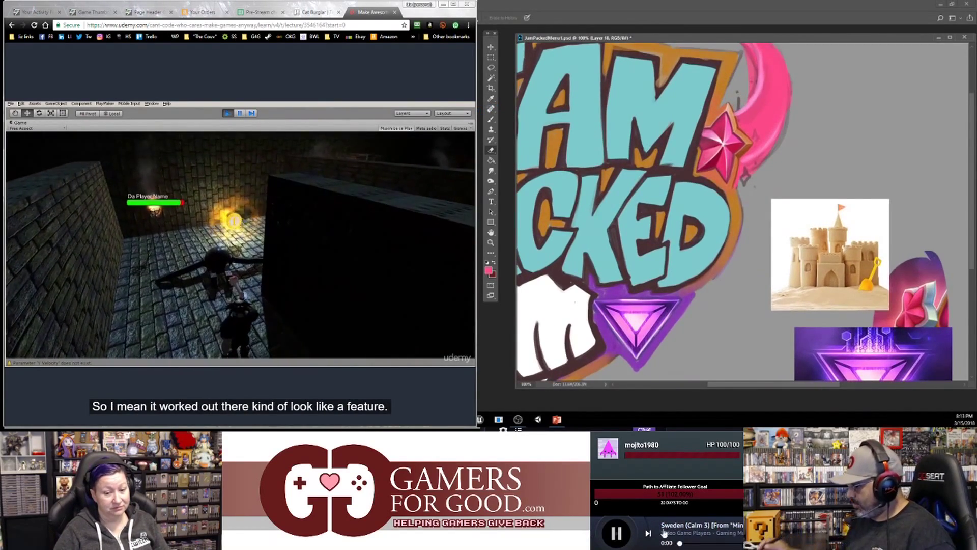
pyautogui.moveTo(818, 132); pyautogui.dragTo(765, 216)
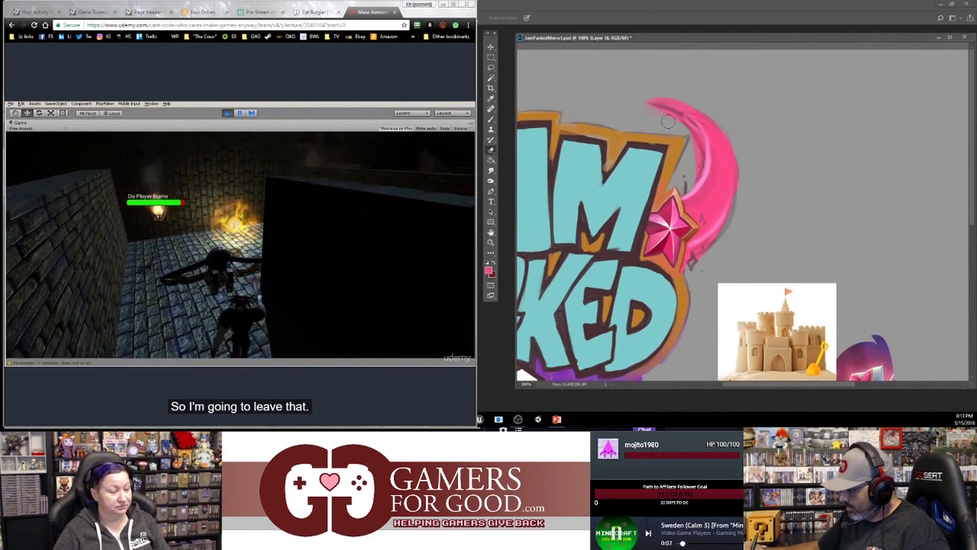
pyautogui.moveTo(688, 127); pyautogui.dragTo(699, 154)
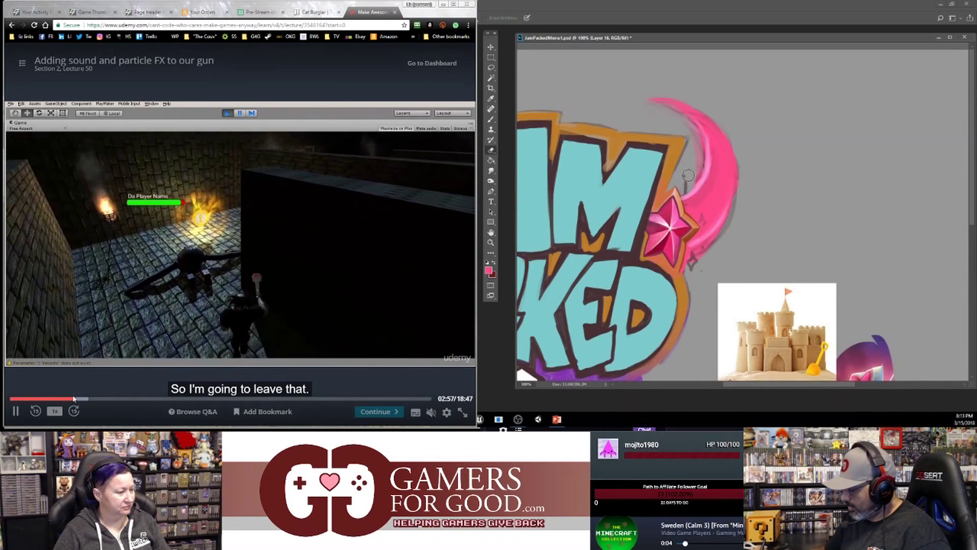
# - Pause the lecture video at 2:23 and paint lengthwise pink strokes inside the swoosh above the star
pyautogui.click(63, 398)
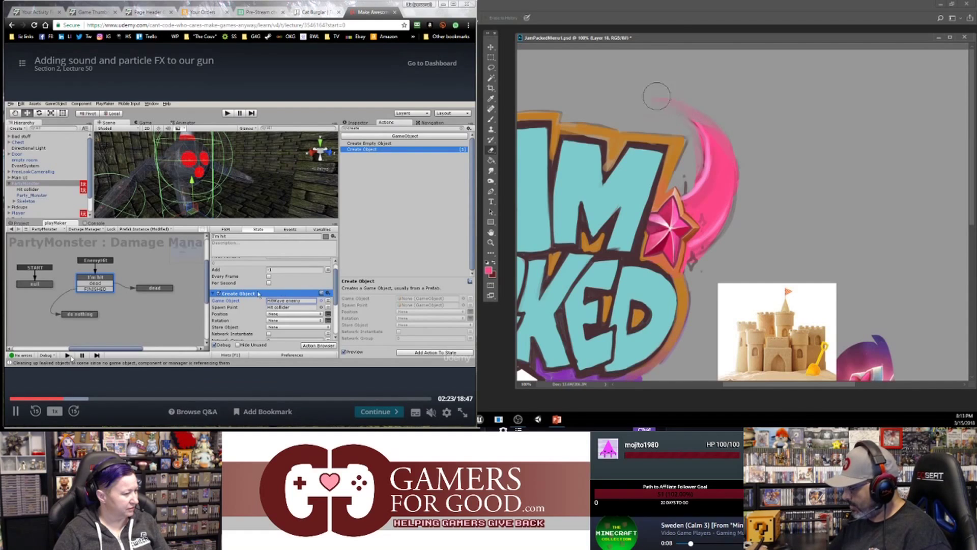
pyautogui.click(16, 411)
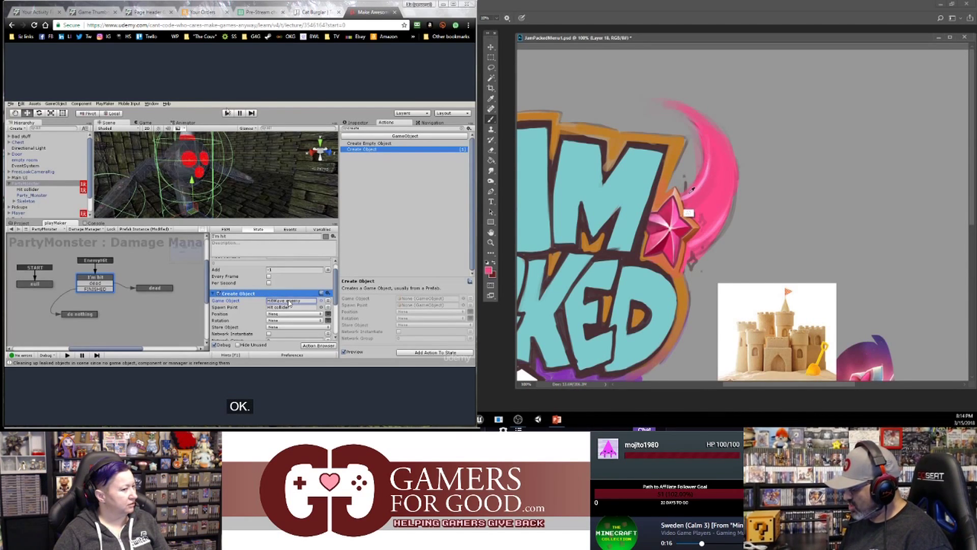
pyautogui.moveTo(701, 210)
pyautogui.mouseDown()
pyautogui.moveTo(719, 182)
pyautogui.moveTo(712, 129)
pyautogui.mouseUp()
pyautogui.moveTo(723, 184); pyautogui.dragTo(698, 118)
# - Rewind the lecture video to 1:08 and leave it paused
pyautogui.click(36, 398)
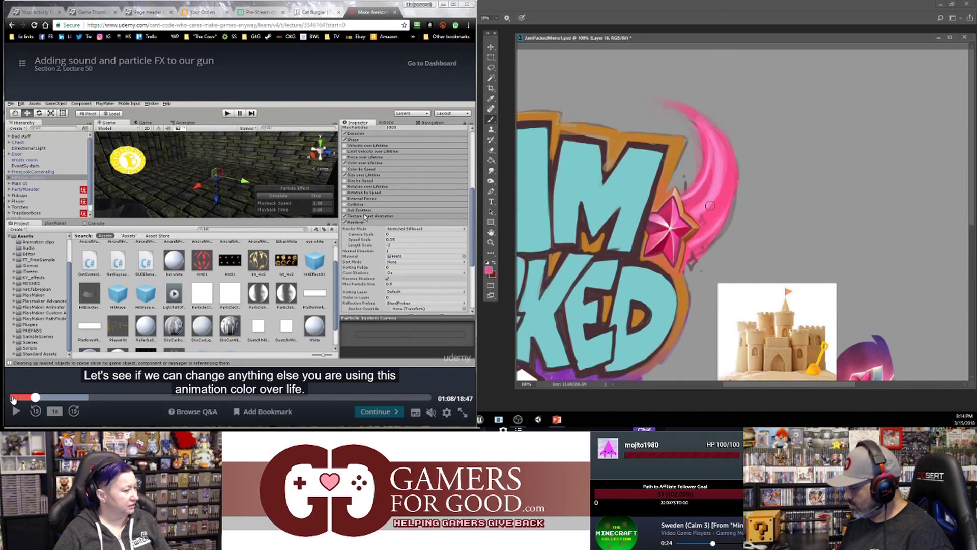
pyautogui.click(35, 411)
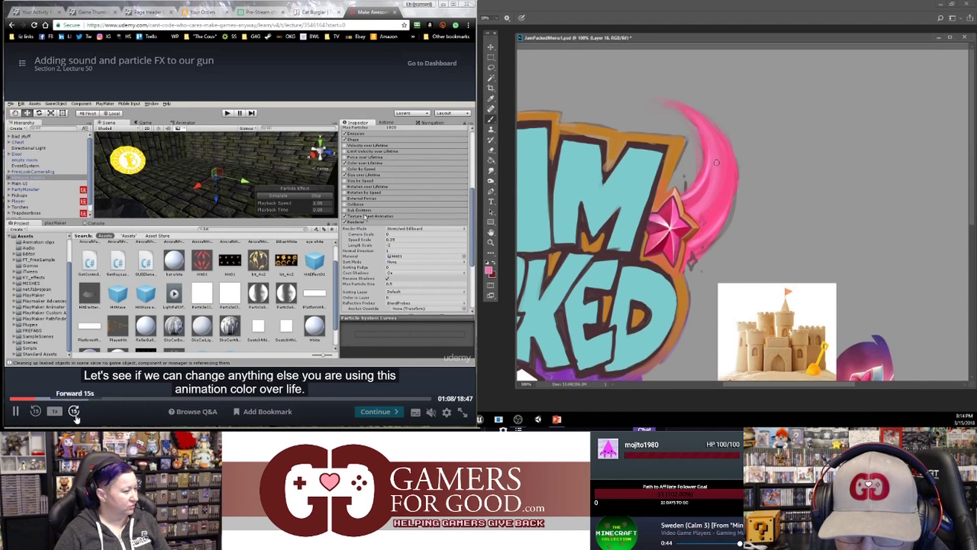
pyautogui.click(19, 415)
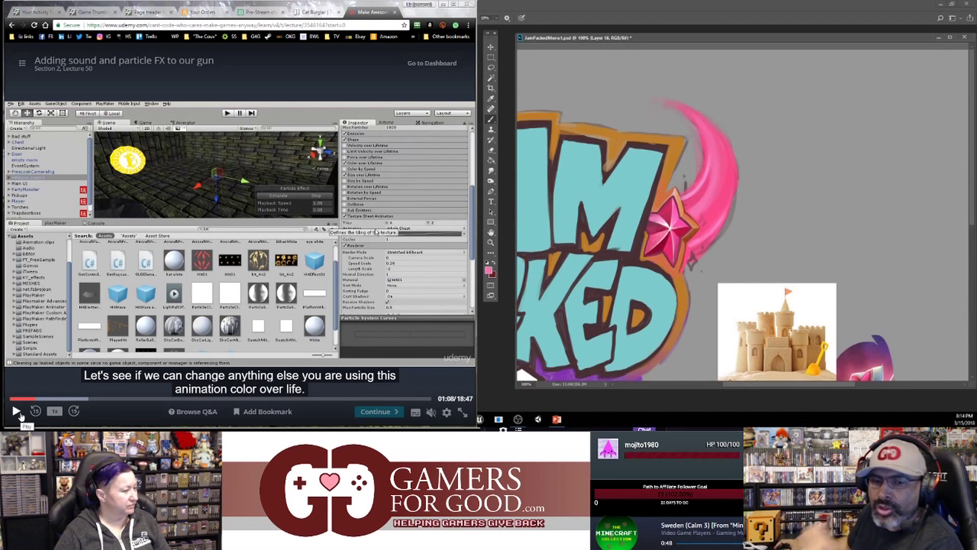
# - Shift the logo's document window slightly and trim the swoosh's edges with a smaller Eraser
pyautogui.moveTo(768, 35); pyautogui.dragTo(773, 35)
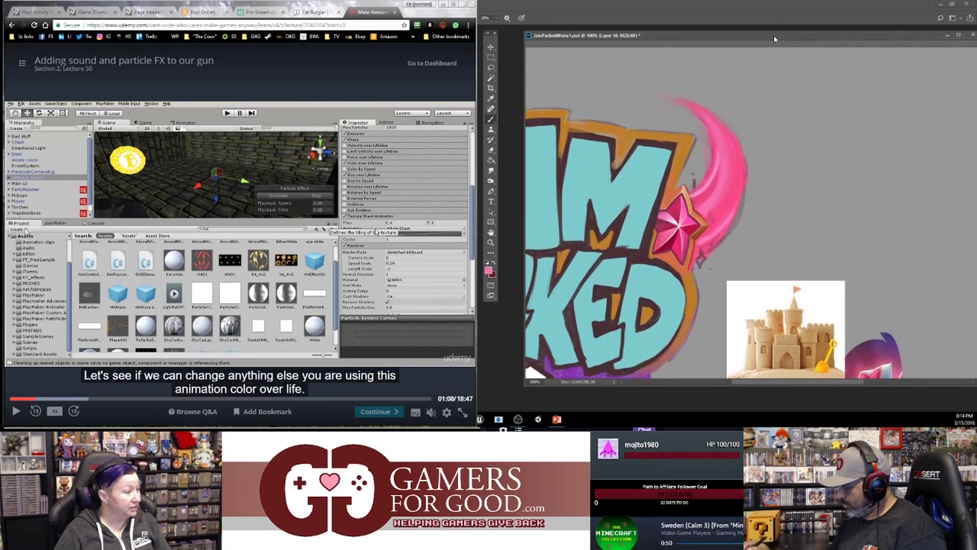
pyautogui.press('e')
pyautogui.press('[')
pyautogui.press('[')
pyautogui.press('[')
pyautogui.press('[')
pyautogui.press('[')
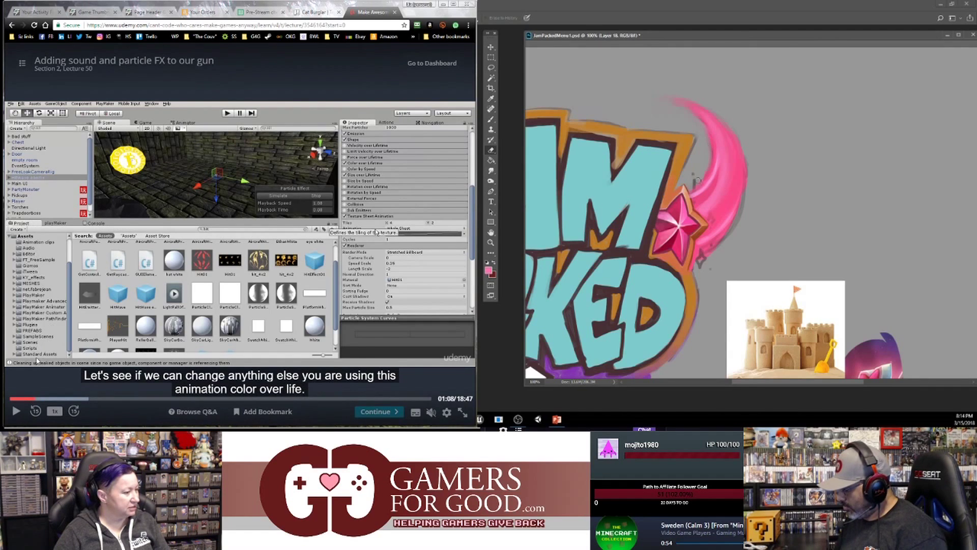
# - Restart the lecture video from its beginning and switch back to the Brush for the logo
pyautogui.click(11, 398)
pyautogui.click(15, 412)
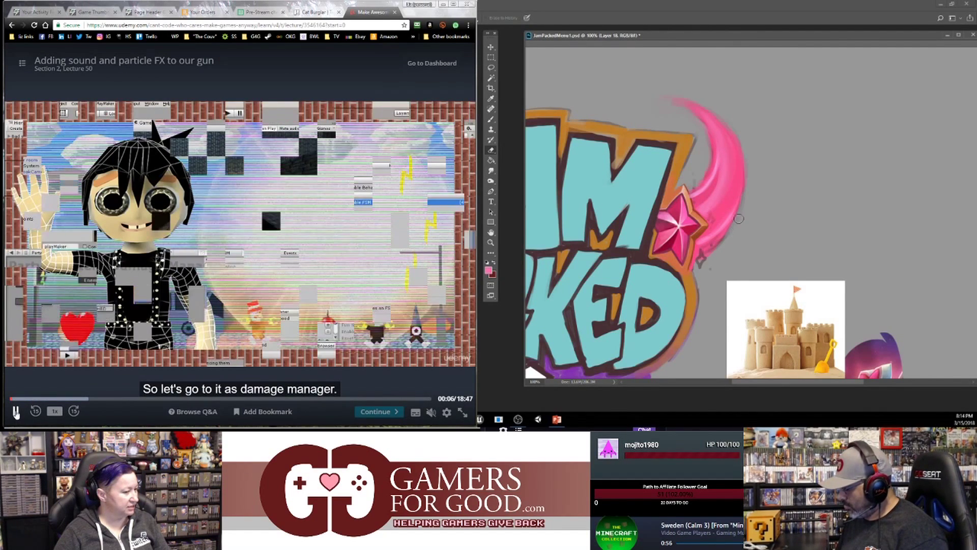
pyautogui.press('b')
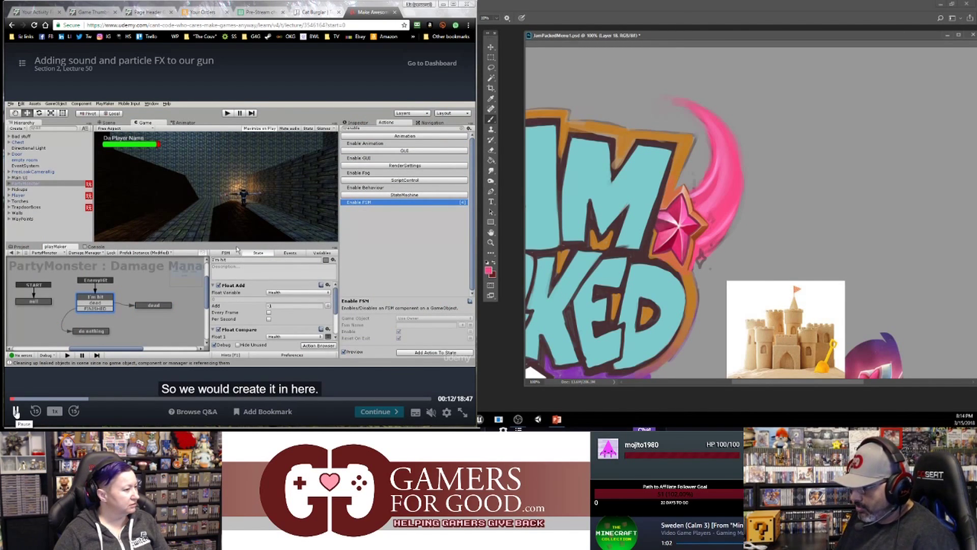
# - Sample a sand color from the sandcastle reference photo for the logo's castle
pyautogui.keyDown('alt'); pyautogui.scroll(-3, 723, 320); pyautogui.keyUp('alt')
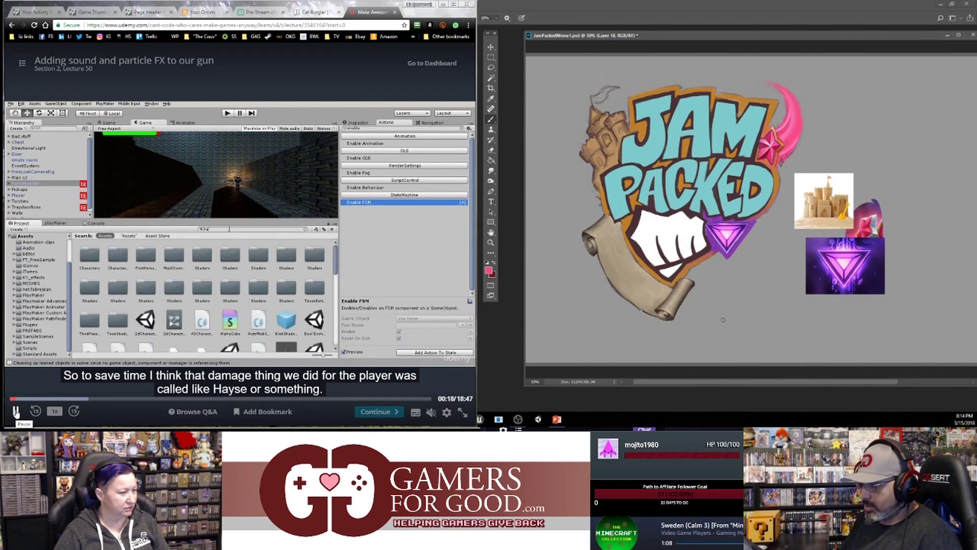
pyautogui.hotkey('ctrl', '+')
pyautogui.hotkey('ctrl', '+')
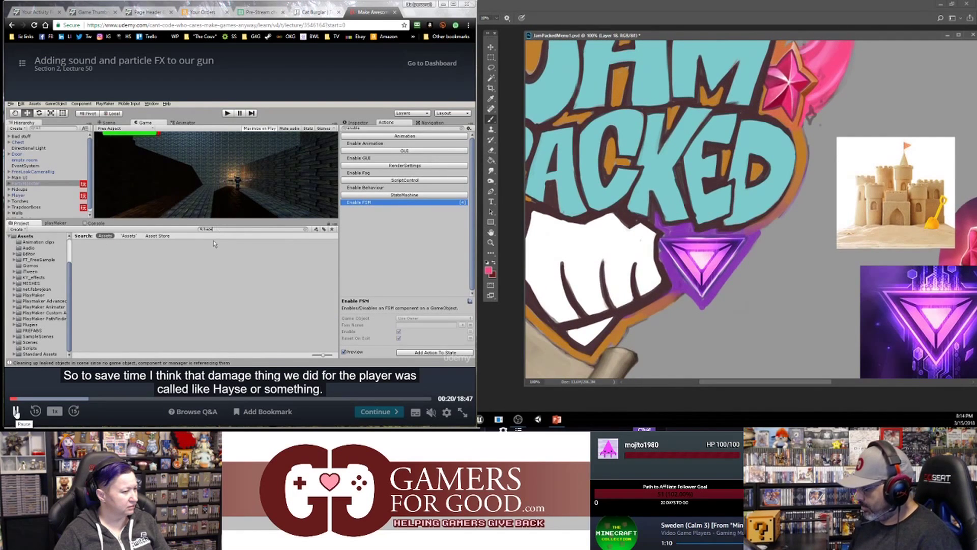
pyautogui.moveTo(743, 257); pyautogui.dragTo(838, 327)
pyautogui.moveTo(975, 244); pyautogui.dragTo(906, 216)
pyautogui.keyDown('alt'); pyautogui.click(894, 231); pyautogui.keyUp('alt')
pyautogui.moveTo(697, 204); pyautogui.dragTo(842, 232)
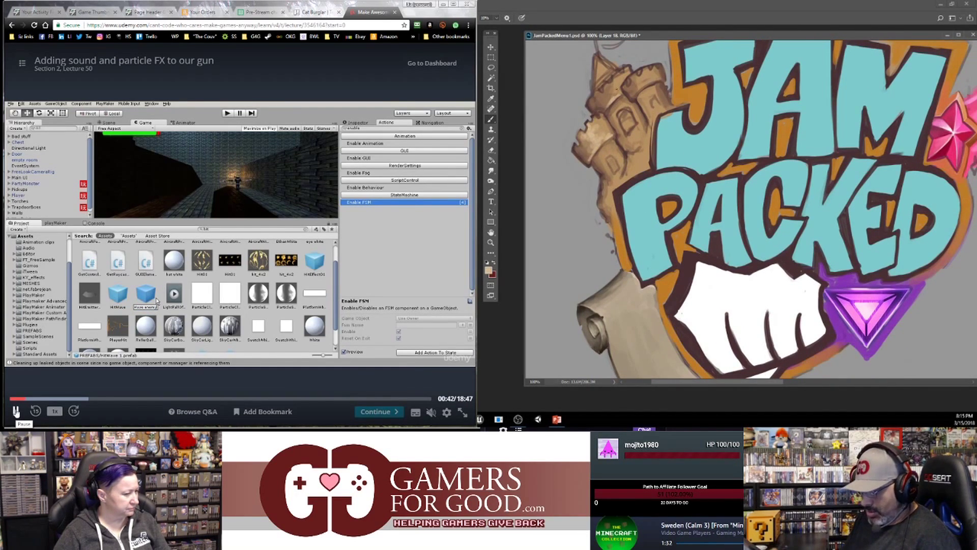
# - Set the foreground color to a warmer sand tone (H 35, S 43, B 94) and add a new layer
pyautogui.click(487, 273)
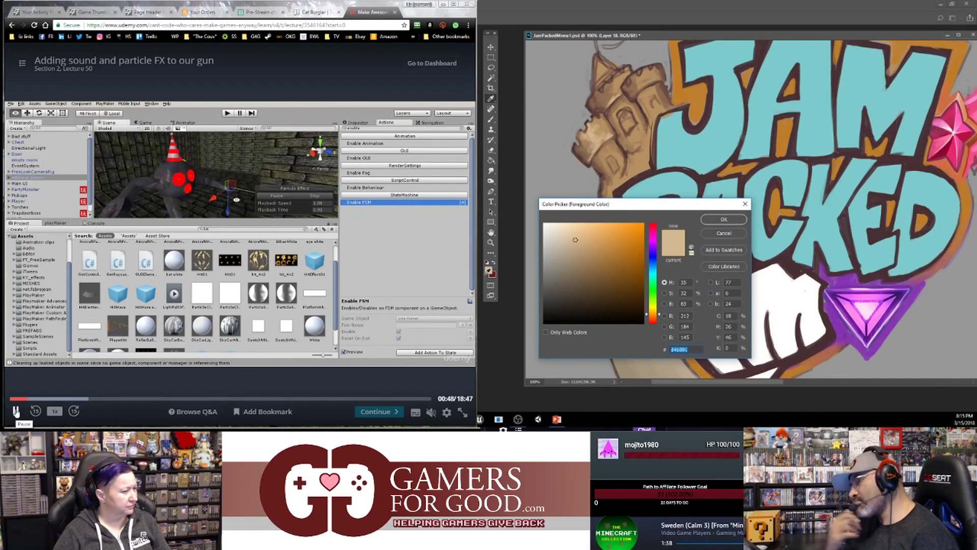
pyautogui.click(592, 230)
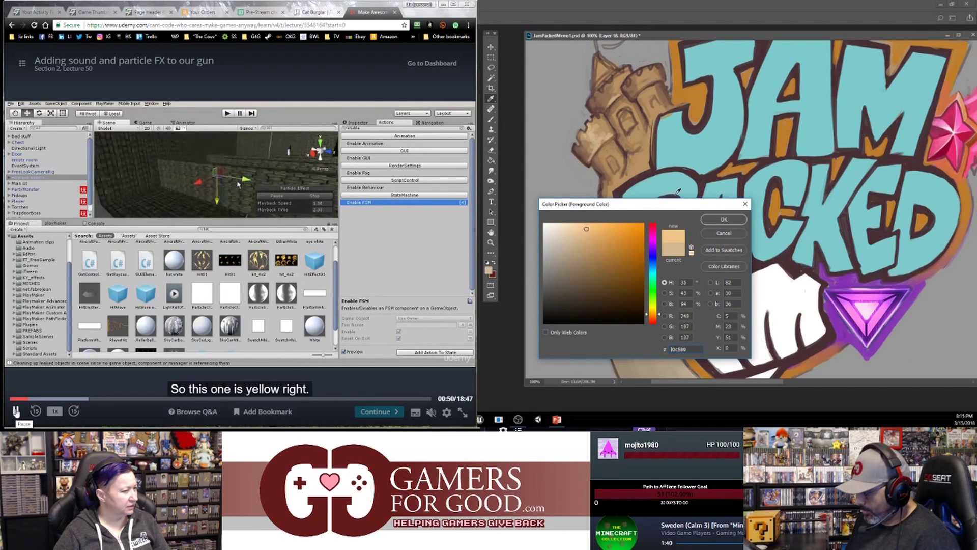
pyautogui.click(712, 223)
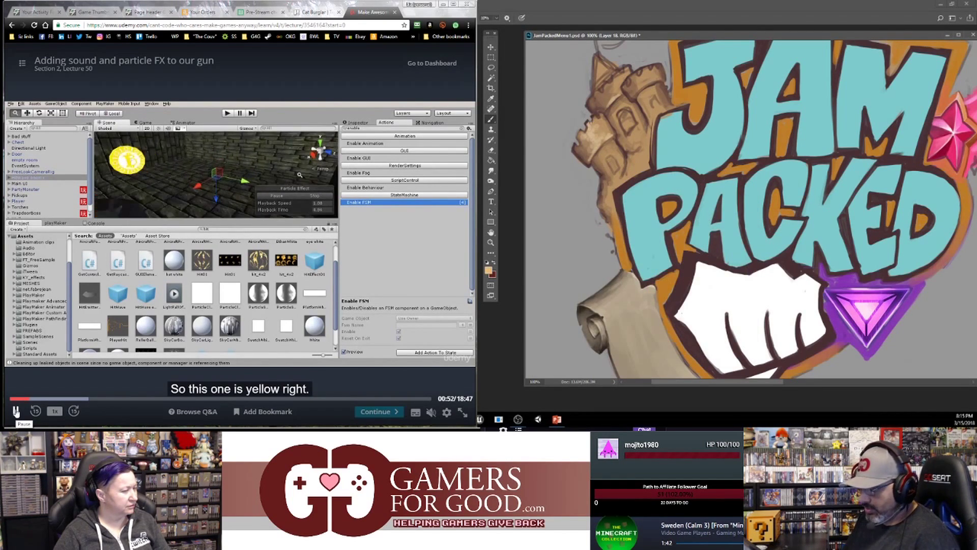
pyautogui.hotkey('ctrl', 'shift', 'alt', 'n')
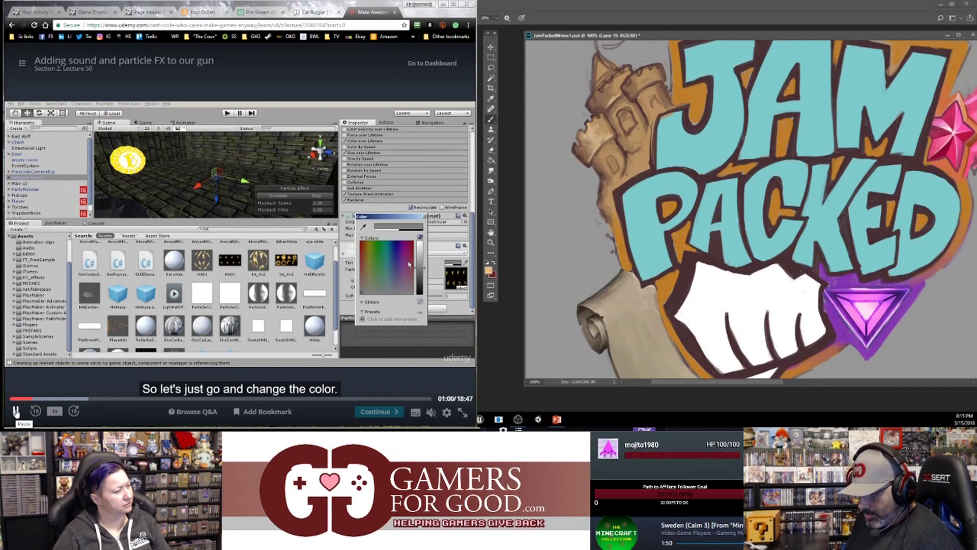
# - Set the foreground color to golden yellow (H 45, S 65, B 94) and tint the castle towers with a larger brush
pyautogui.click(488, 270)
pyautogui.click(609, 229)
pyautogui.click(654, 311)
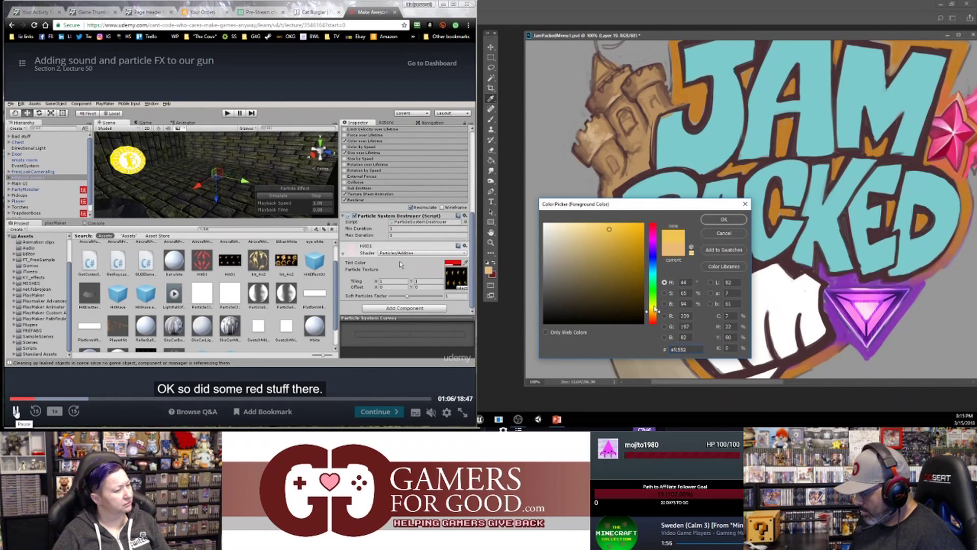
pyautogui.click(654, 311)
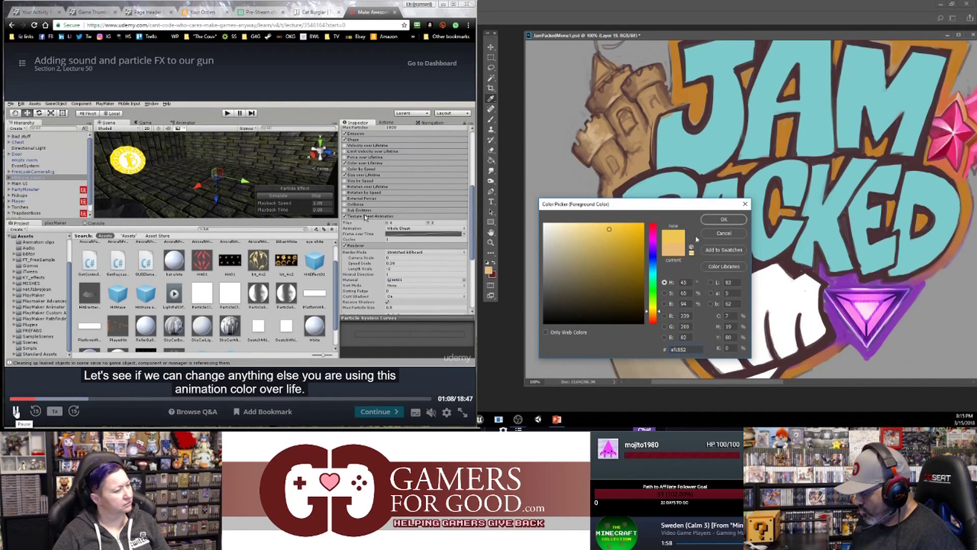
pyautogui.click(724, 219)
pyautogui.press(']')
pyautogui.press(']')
pyautogui.moveTo(622, 105)
pyautogui.mouseDown()
pyautogui.moveTo(631, 145)
pyautogui.moveTo(600, 108)
pyautogui.moveTo(624, 81)
pyautogui.mouseUp()
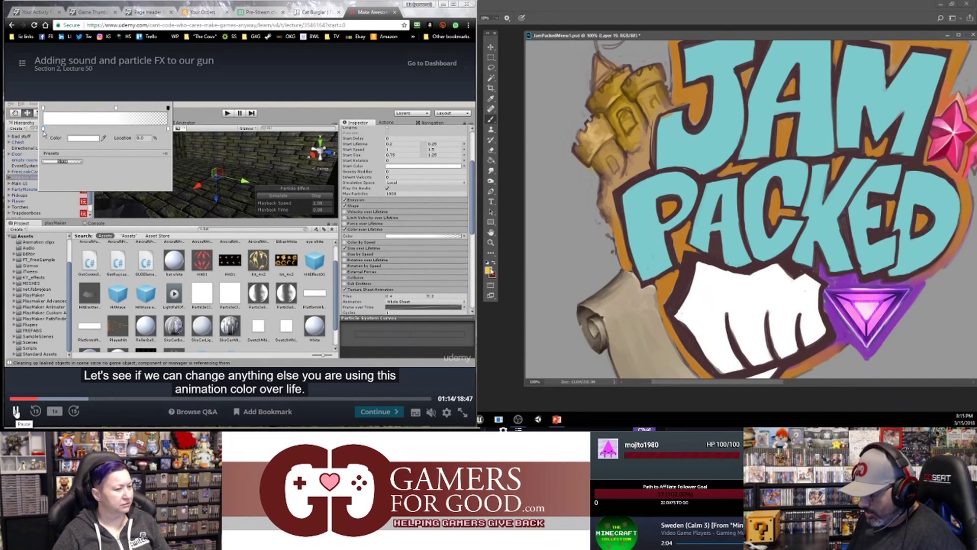
# - Change the foreground color to a paler yellow (H 41, S 48, B 95) and continue tinting the castle
pyautogui.click(488, 270)
pyautogui.click(591, 228)
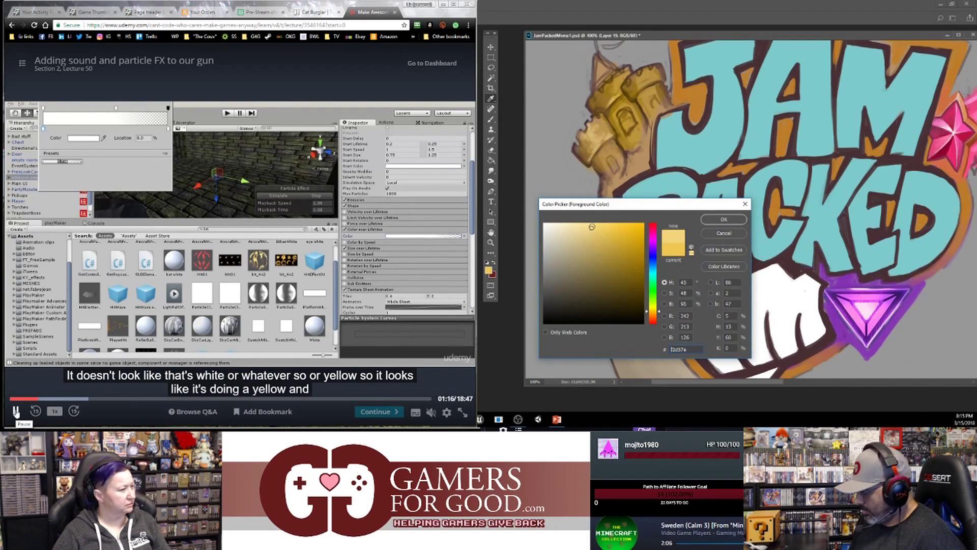
pyautogui.moveTo(659, 313); pyautogui.dragTo(659, 315)
pyautogui.click(715, 222)
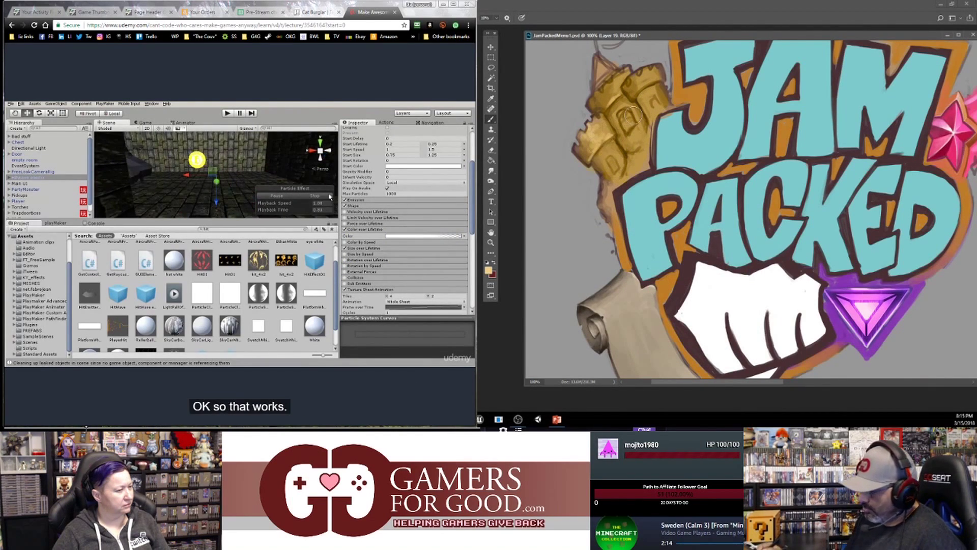
# - Set the foreground color to a muted peach sand tone (H 34, S 40, B 92)
pyautogui.click(489, 270)
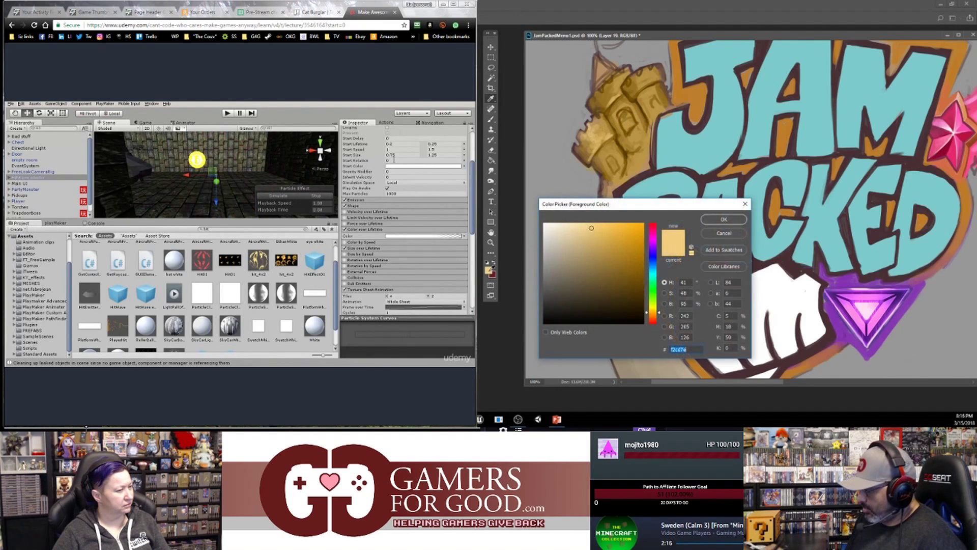
pyautogui.click(585, 229)
pyautogui.click(653, 315)
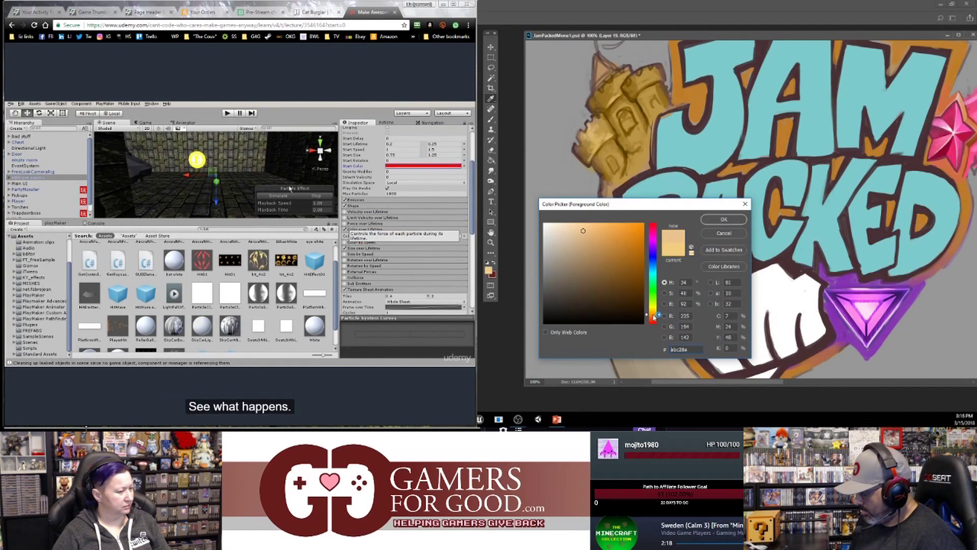
pyautogui.click(723, 219)
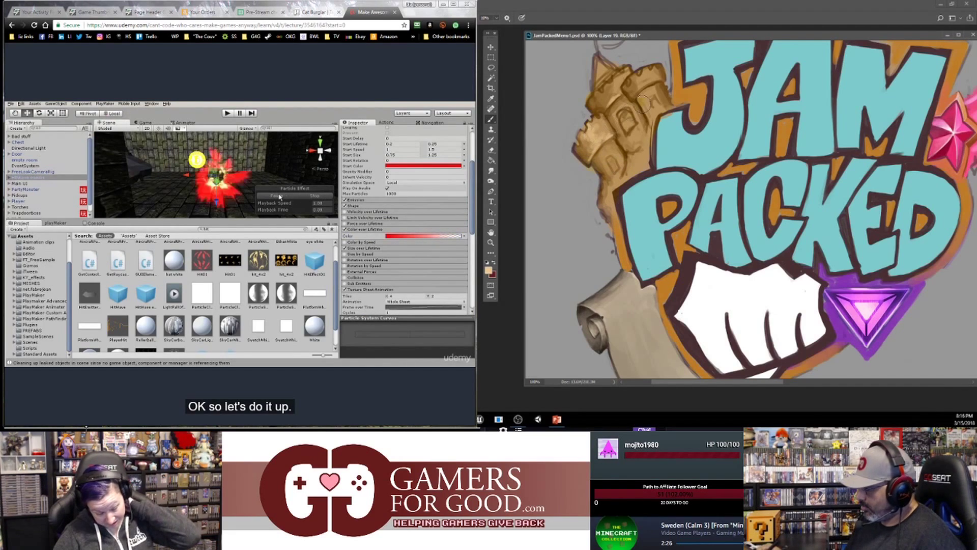
# - Paint the sandcastle's pointed spire below the flag, sampling sand tones from the towers
pyautogui.moveTo(73, 408)
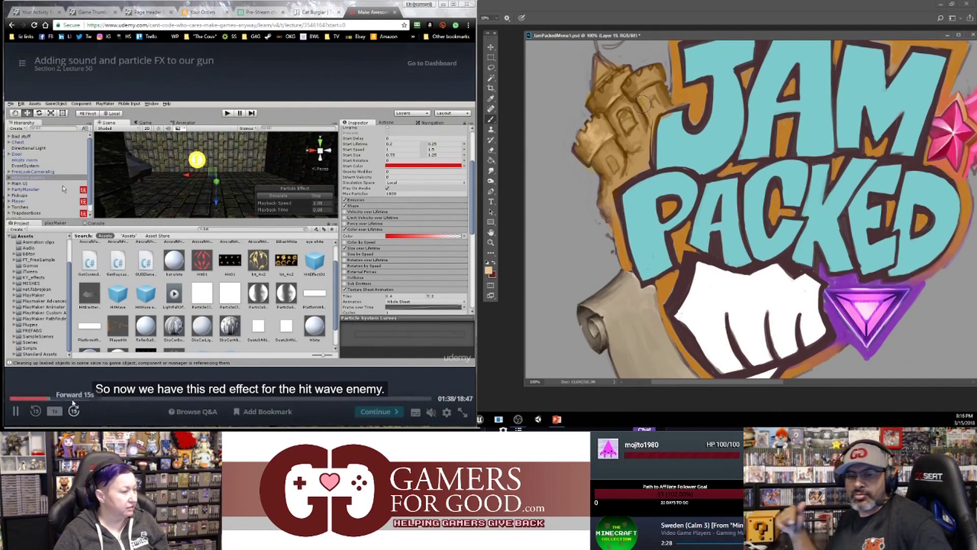
pyautogui.moveTo(845, 192); pyautogui.dragTo(819, 250)
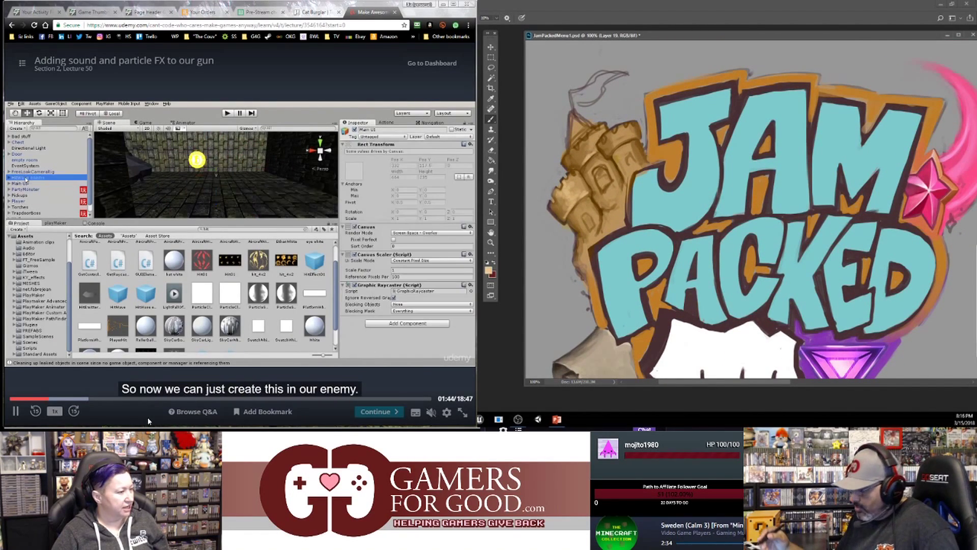
pyautogui.press('e')
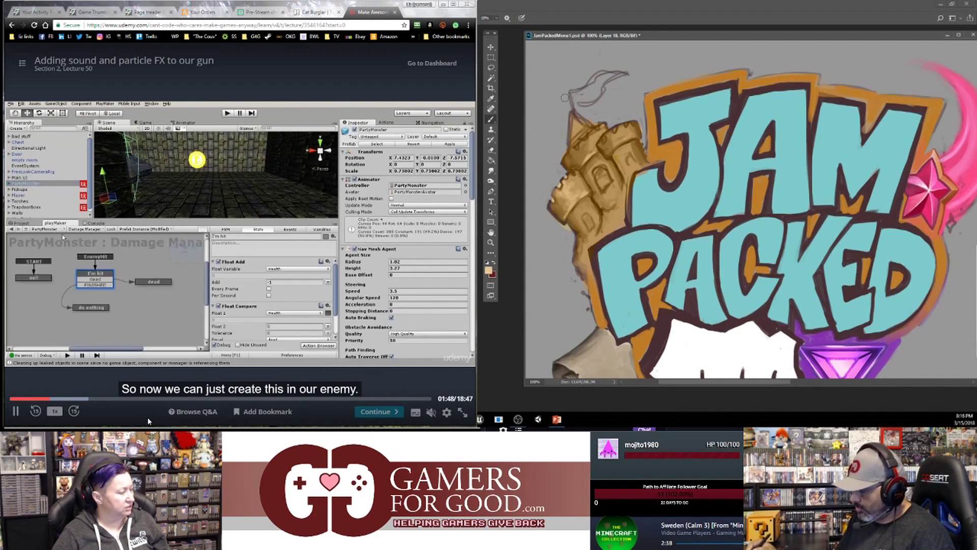
pyautogui.press('b')
pyautogui.keyDown('alt'); pyautogui.click(576, 168); pyautogui.keyUp('alt')
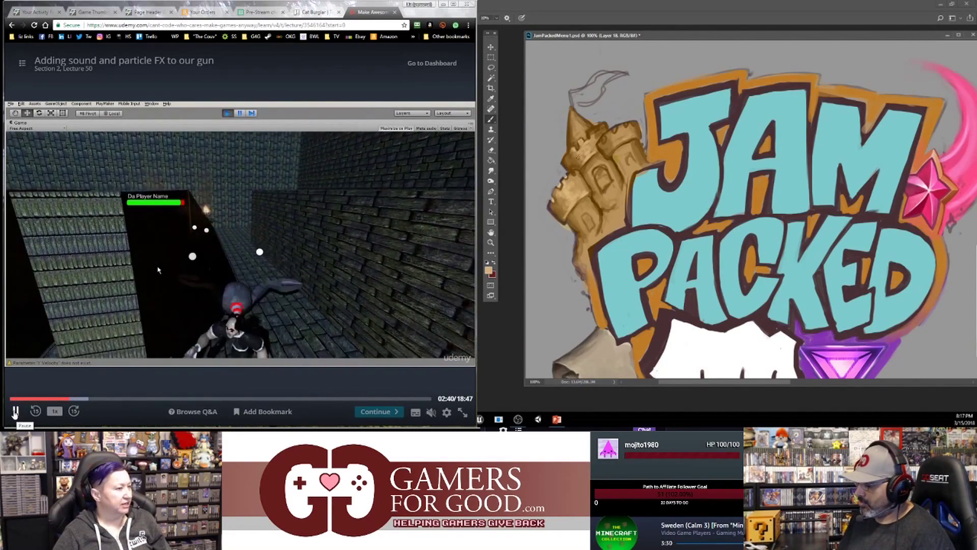
# - Pause the Udemy lecture and switch to the Unity editor
pyautogui.click(15, 412)
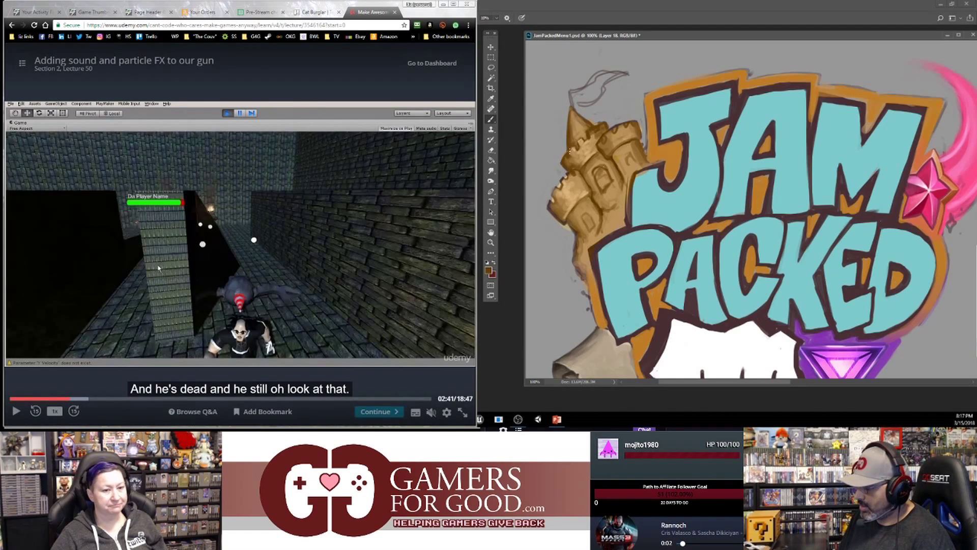
pyautogui.hotkey('alt', 'Tab')
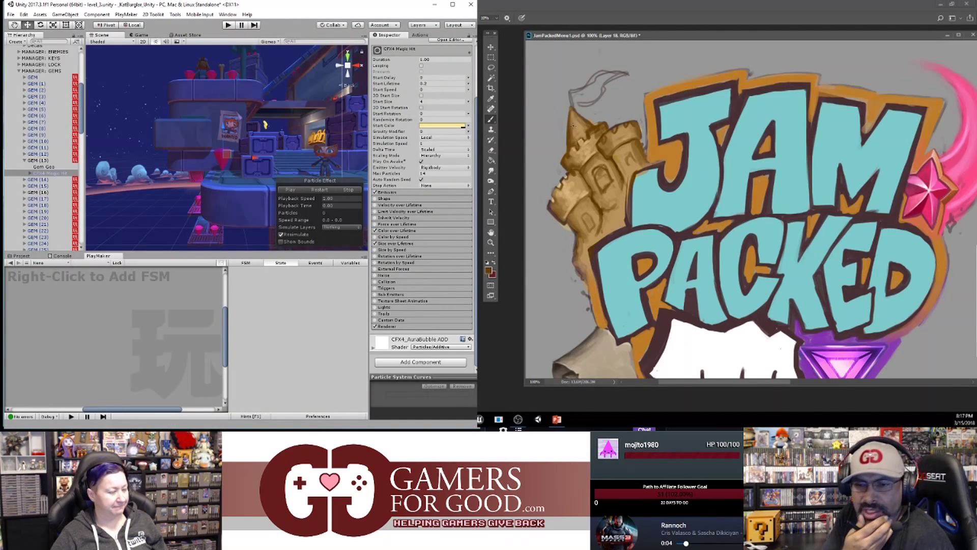
# - In Photoshop, sample dark brown and light sand tones from the castle and keep shading its towers
pyautogui.press('e')
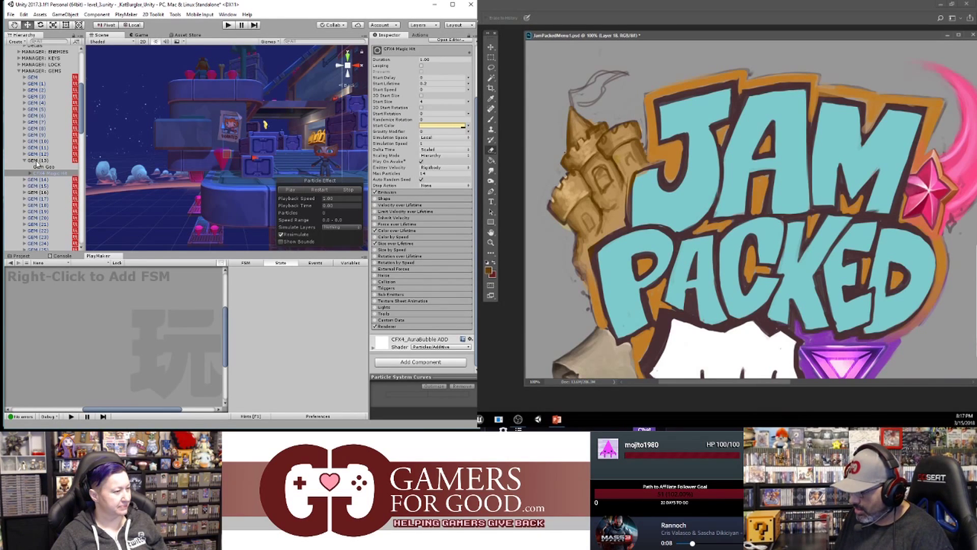
pyautogui.press('b')
pyautogui.keyDown('alt'); pyautogui.click(579, 156); pyautogui.keyUp('alt')
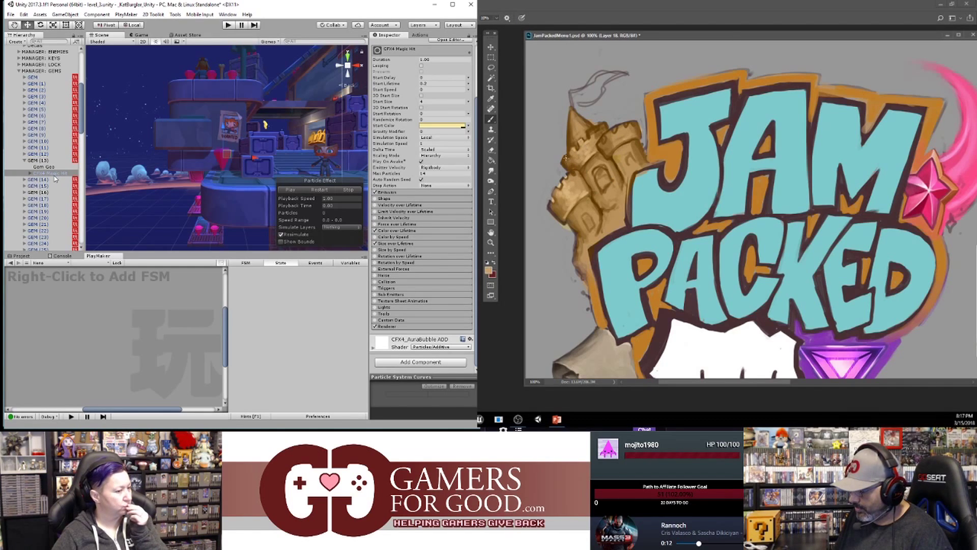
pyautogui.rightClick(55, 175)
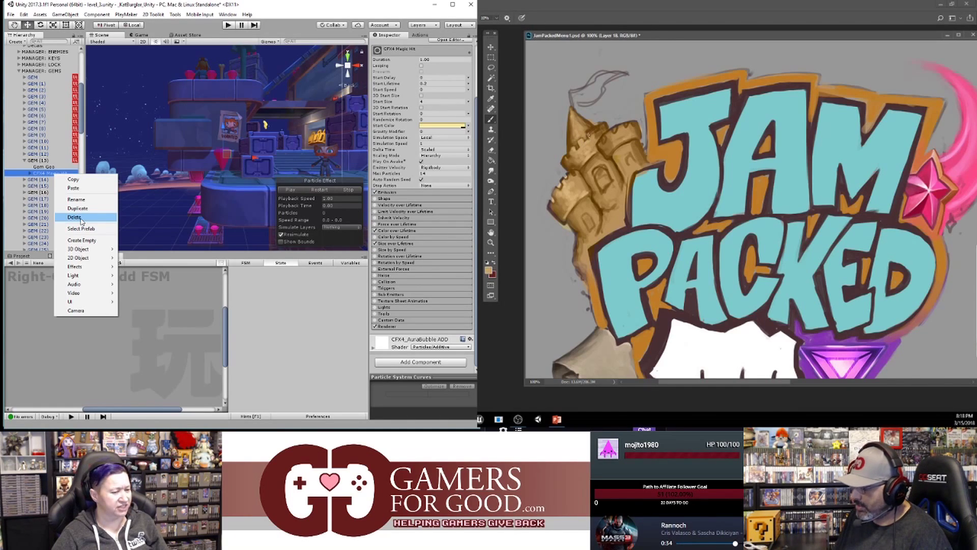
pyautogui.keyDown('alt'); pyautogui.click(597, 135); pyautogui.keyUp('alt')
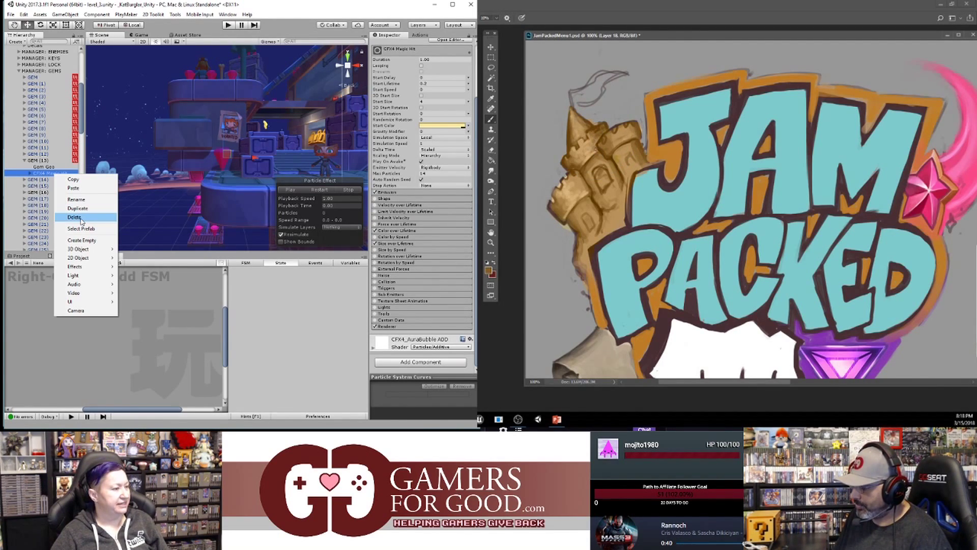
pyautogui.keyDown('alt'); pyautogui.click(589, 172); pyautogui.keyUp('alt')
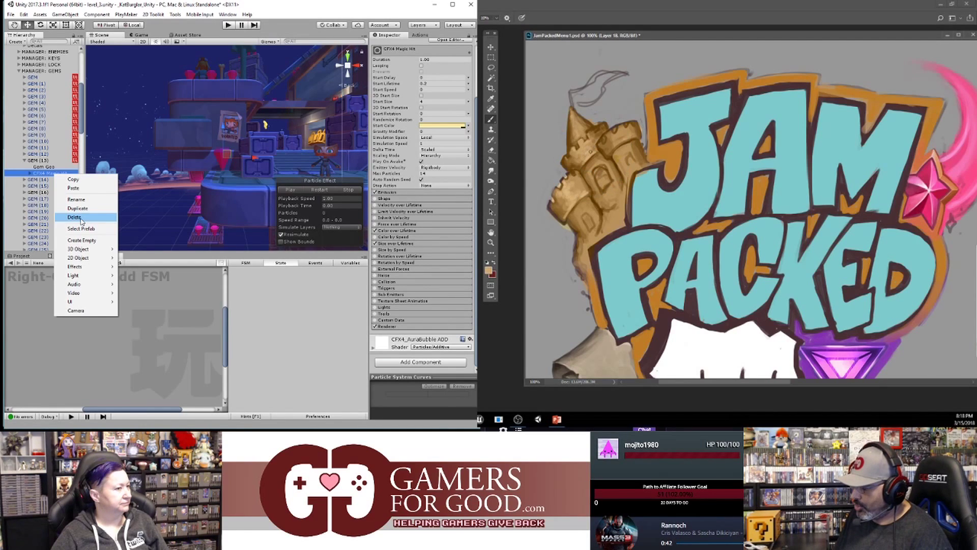
pyautogui.keyDown('alt'); pyautogui.click(596, 149); pyautogui.keyUp('alt')
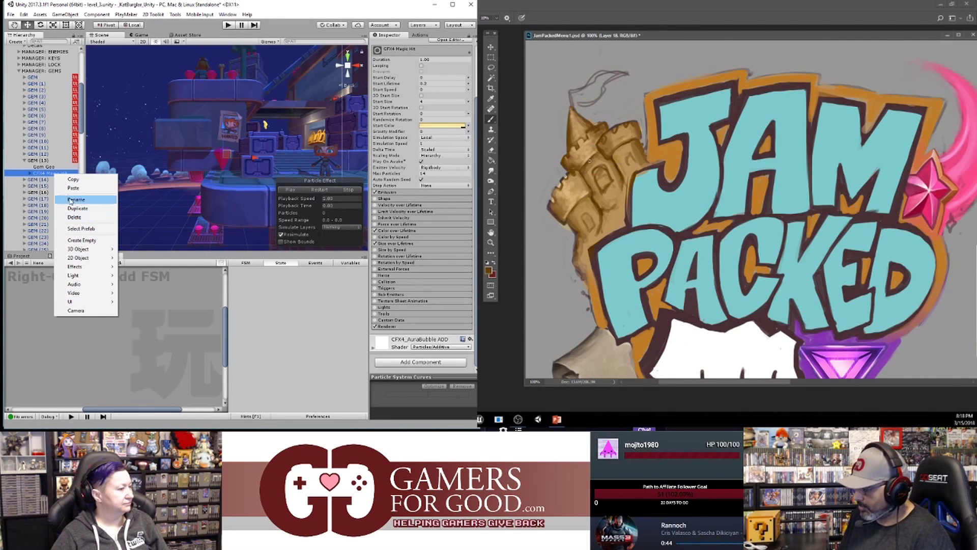
# - Delete the CFX4 Magic Hit effect from GEM (13) in Unity while sampling more castle tones in Photoshop
pyautogui.click(44, 173)
pyautogui.rightClick(44, 173)
pyautogui.keyDown('alt'); pyautogui.click(590, 155); pyautogui.keyUp('alt')
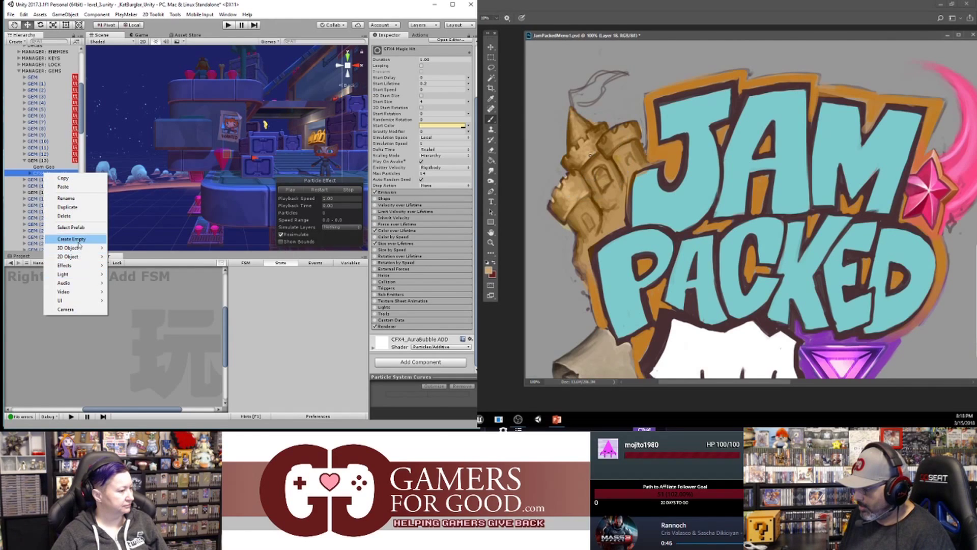
pyautogui.keyDown('alt'); pyautogui.click(596, 154); pyautogui.keyUp('alt')
pyautogui.click(76, 217)
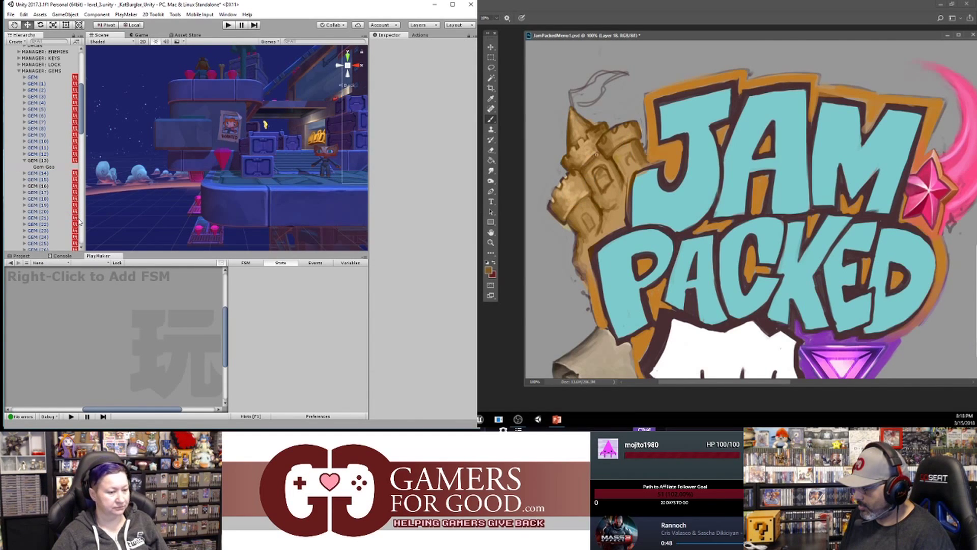
# - Create an empty child object under GEM (13) and name it Gem Sparkles
pyautogui.keyDown('alt'); pyautogui.click(558, 214); pyautogui.keyUp('alt')
pyautogui.click(39, 160)
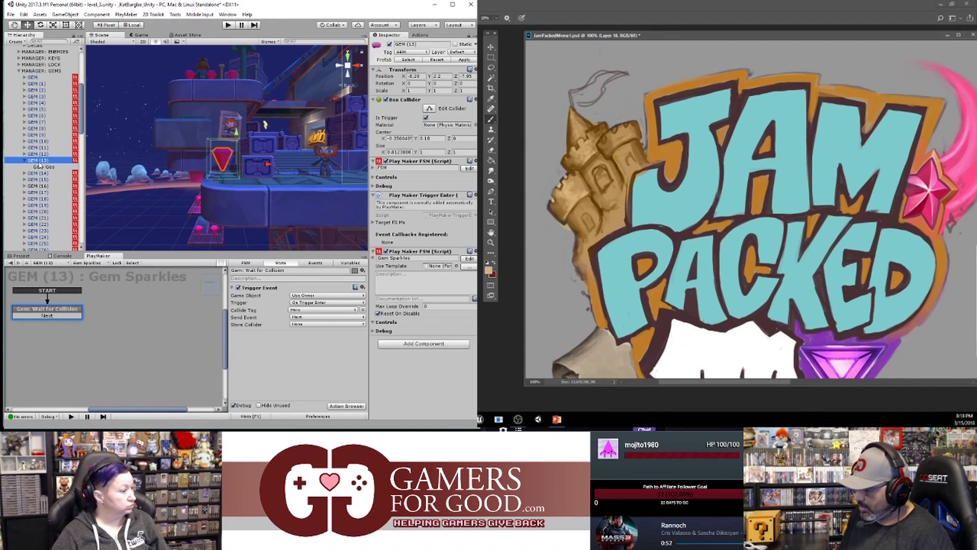
pyautogui.rightClick(41, 161)
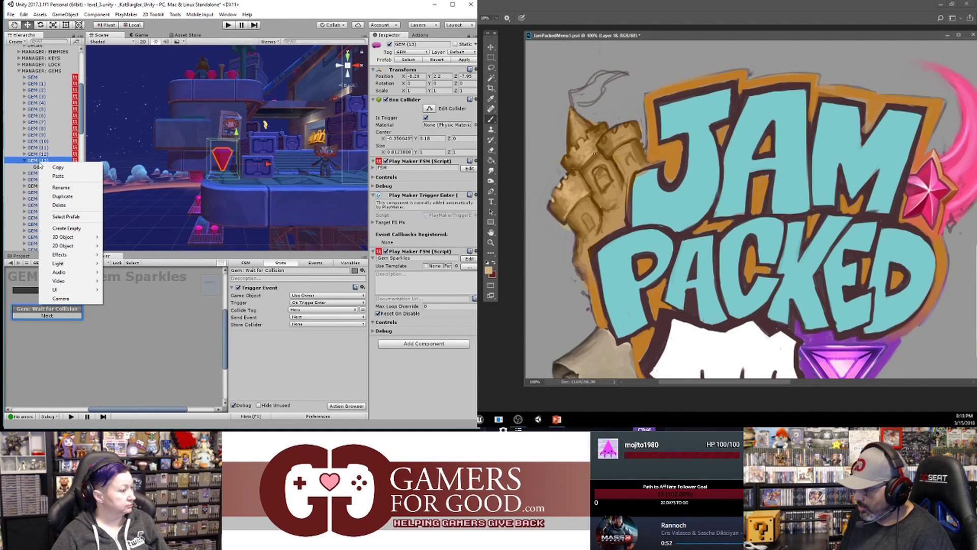
pyautogui.click(67, 229)
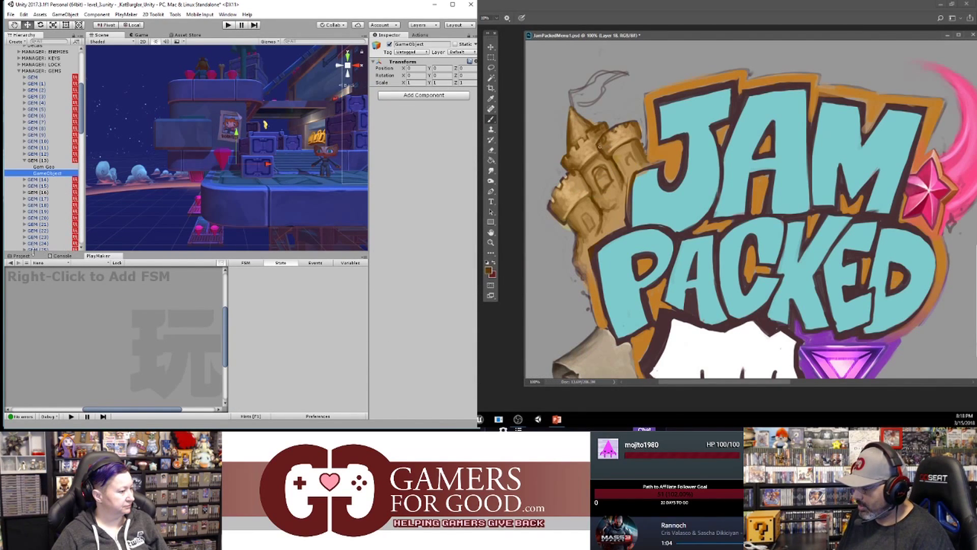
pyautogui.rightClick(48, 174)
pyautogui.click(80, 202)
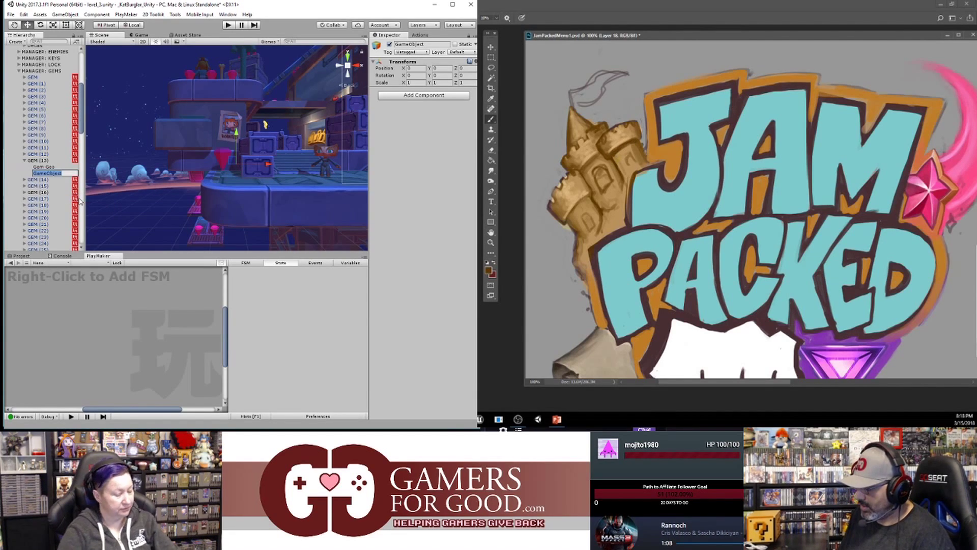
pyautogui.write('Gem Sparkles')
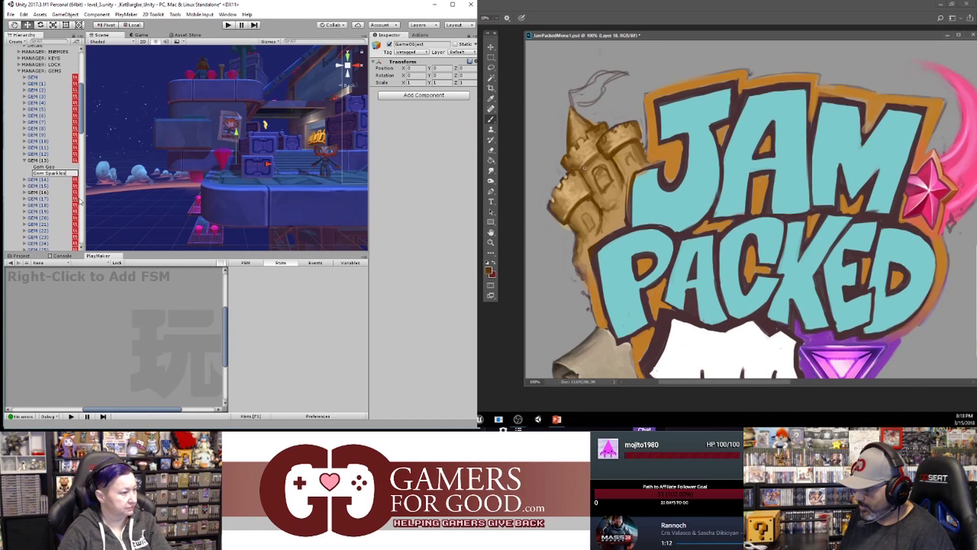
pyautogui.press('Return')
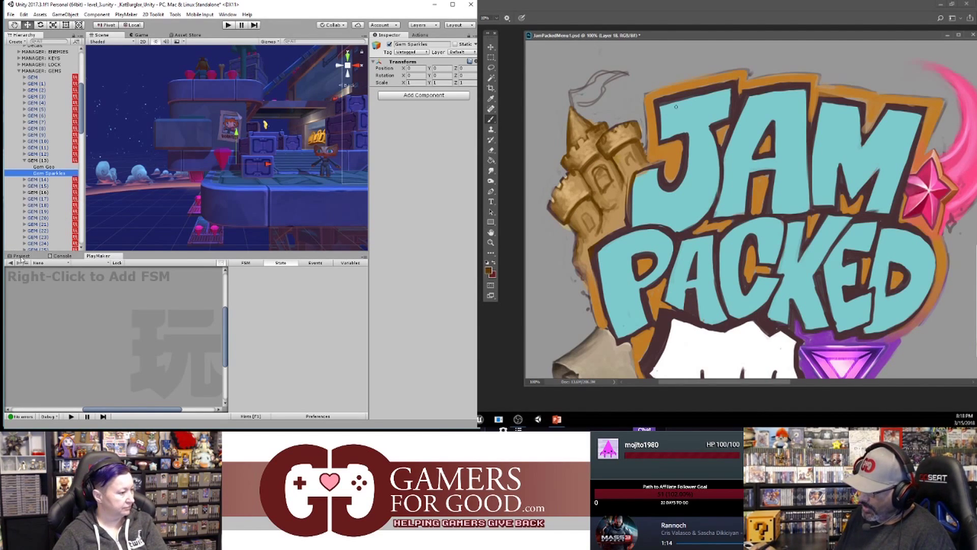
# - Add the CFX4 Magic Hit prefab from the project assets as a child of Gem Sparkles
pyautogui.click(21, 256)
pyautogui.click(125, 309)
pyautogui.moveTo(125, 309); pyautogui.dragTo(57, 176)
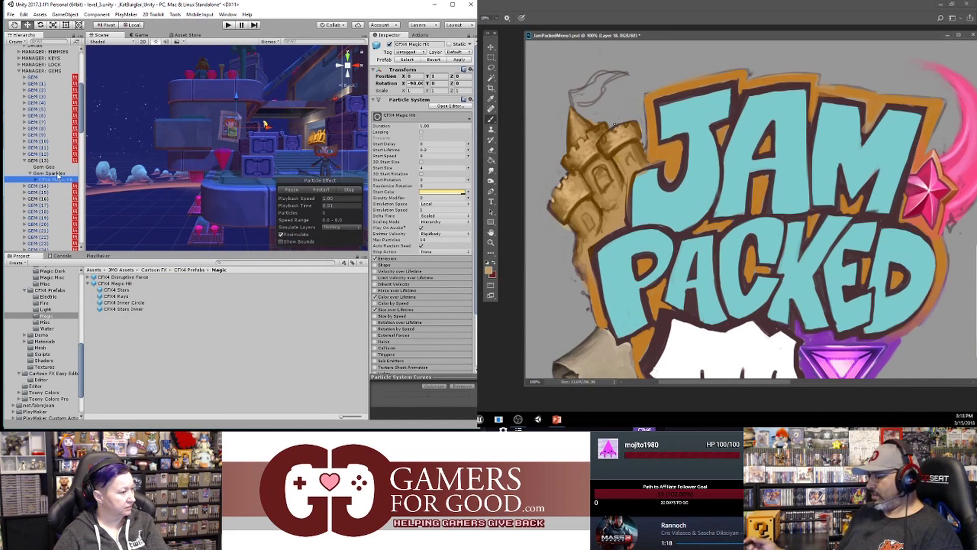
# - Set the Start Color of the CFX4 Magic Hit particle system to the magenta preset (FF00FF)
pyautogui.click(60, 181)
pyautogui.click(34, 179)
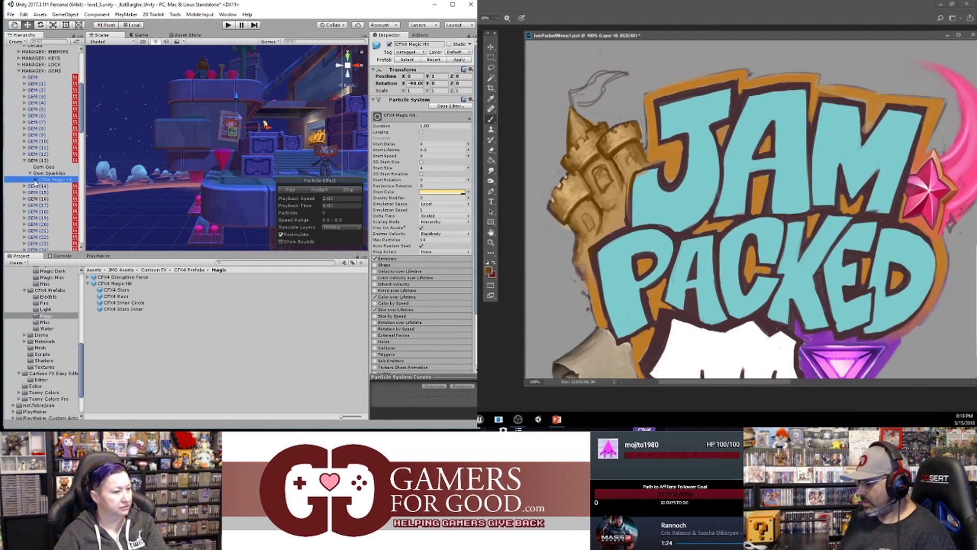
pyautogui.click(433, 193)
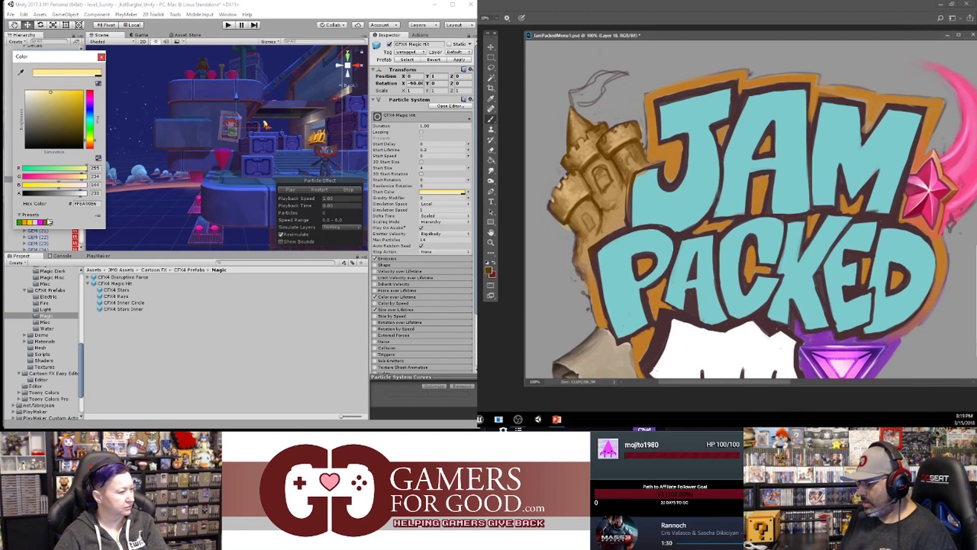
pyautogui.click(40, 222)
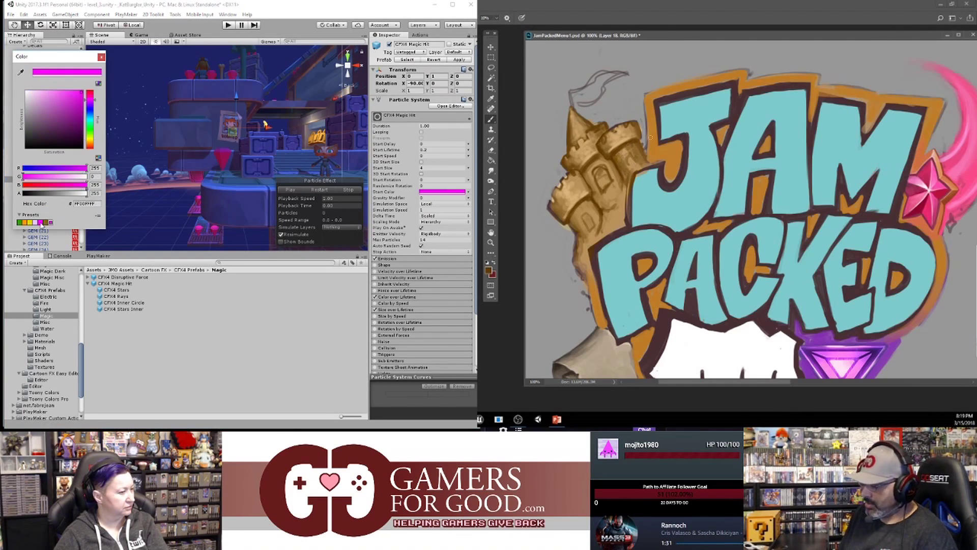
pyautogui.click(102, 57)
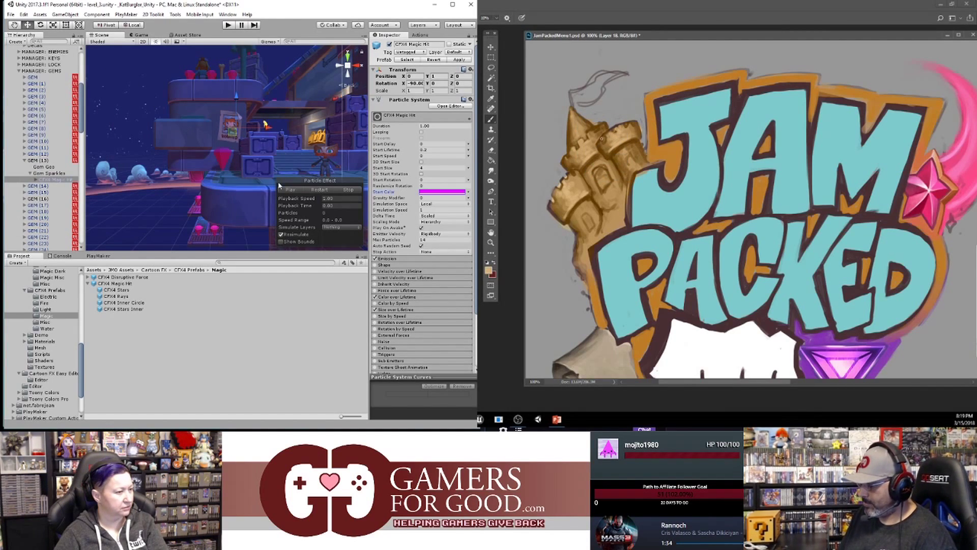
# - Preview the recolored CFX4 Magic Hit effect in the scene and inspect its Color over Lifetime settings
pyautogui.click(298, 190)
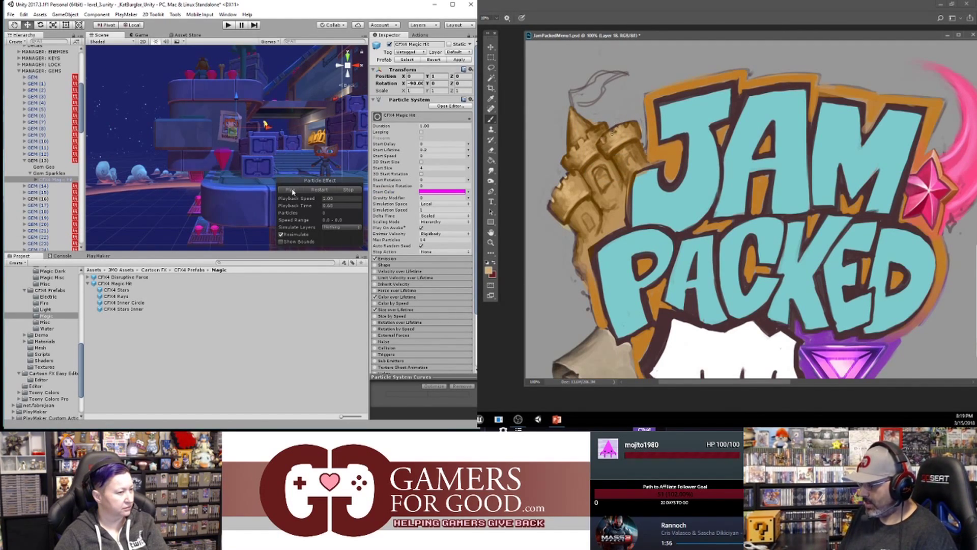
pyautogui.click(292, 191)
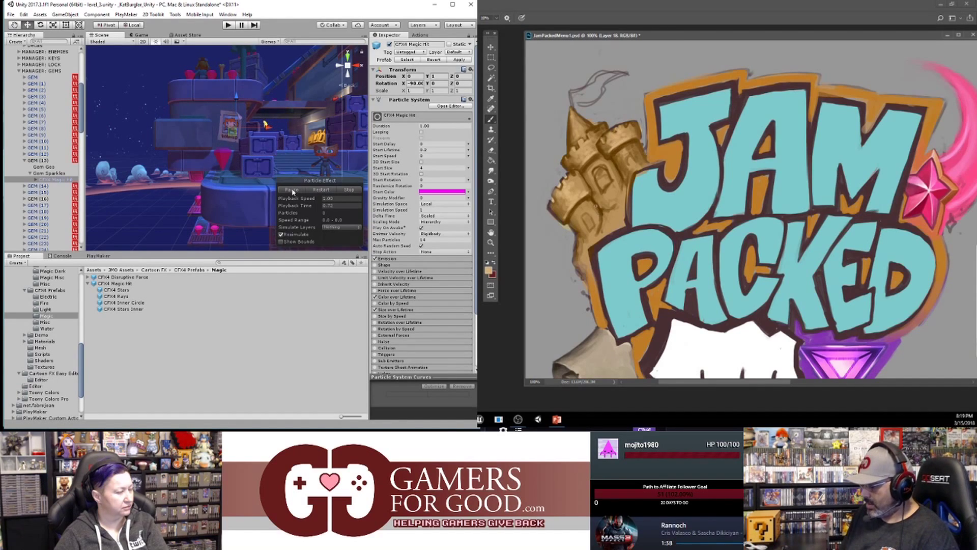
pyautogui.scroll(-2, 421, 216)
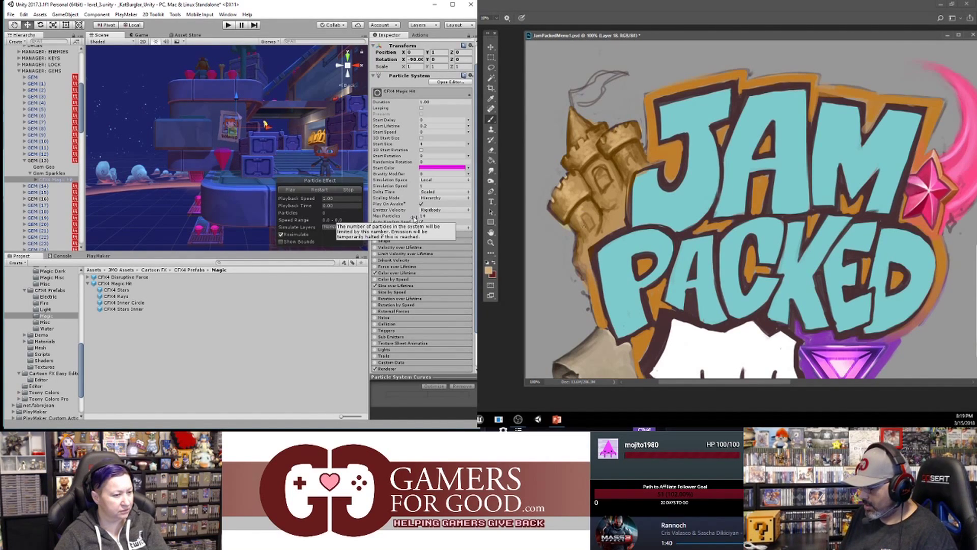
pyautogui.click(407, 273)
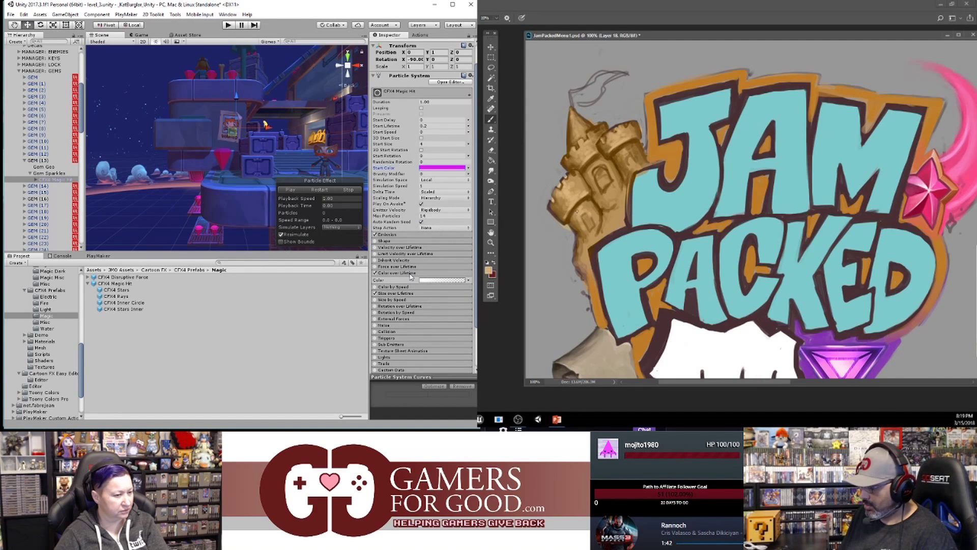
pyautogui.click(291, 191)
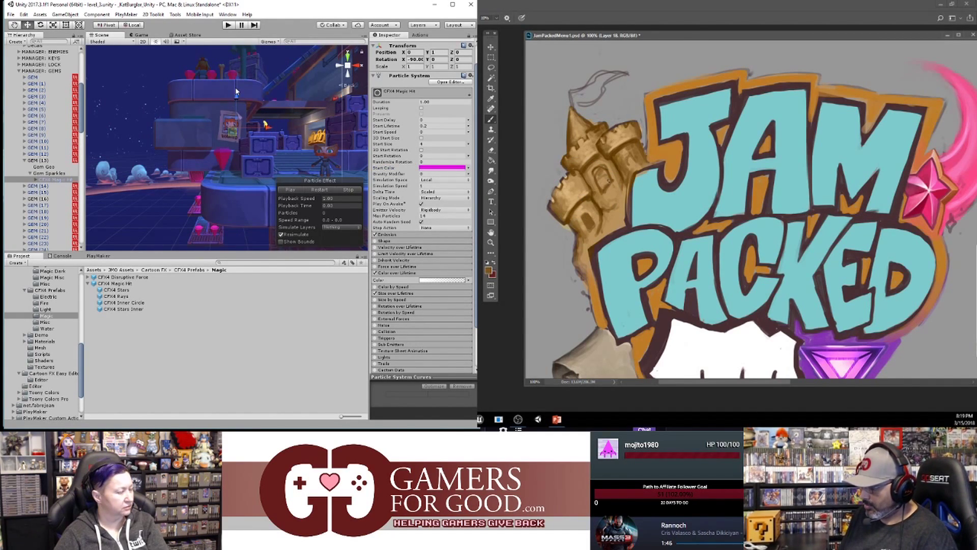
# - Switch the scene to the top view and move the CFX4 Magic Hit effect onto the gem
pyautogui.click(348, 55)
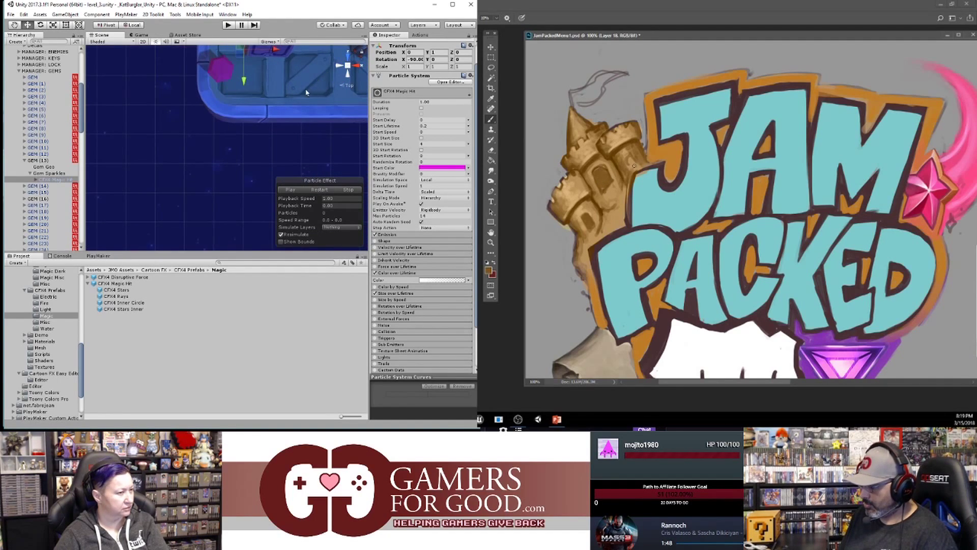
pyautogui.moveTo(278, 92); pyautogui.dragTo(276, 113, button='middle')
pyautogui.moveTo(275, 87); pyautogui.dragTo(249, 86)
pyautogui.moveTo(217, 116); pyautogui.dragTo(220, 129)
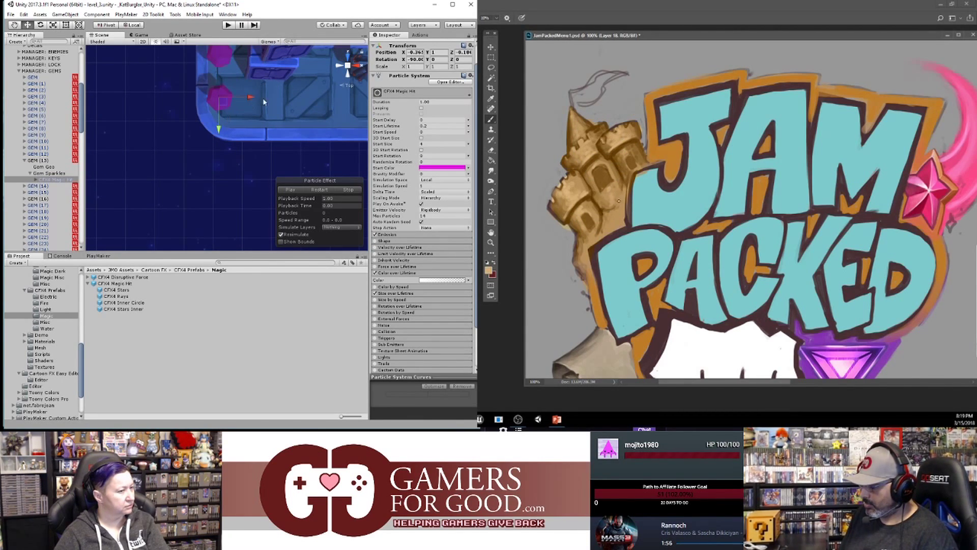
# - Lower the CFX4 Magic Hit effect onto the gem in a side view, to about Y 0.244, and preview its playback
pyautogui.click(349, 77)
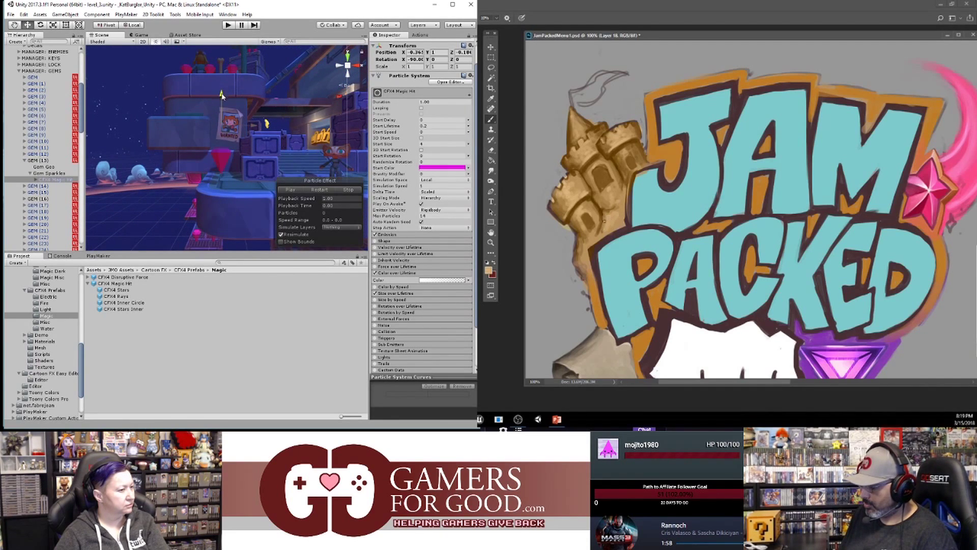
pyautogui.moveTo(222, 117); pyautogui.dragTo(223, 123)
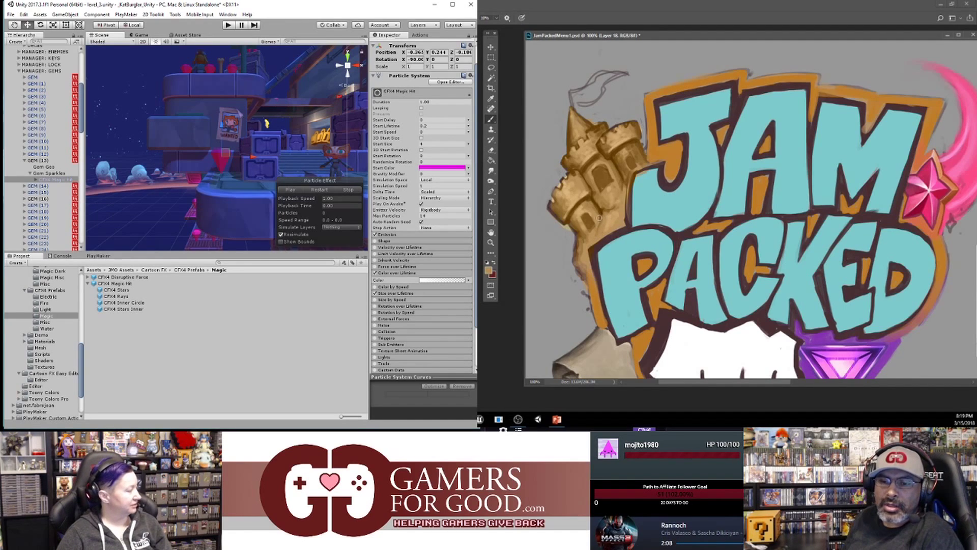
pyautogui.click(291, 190)
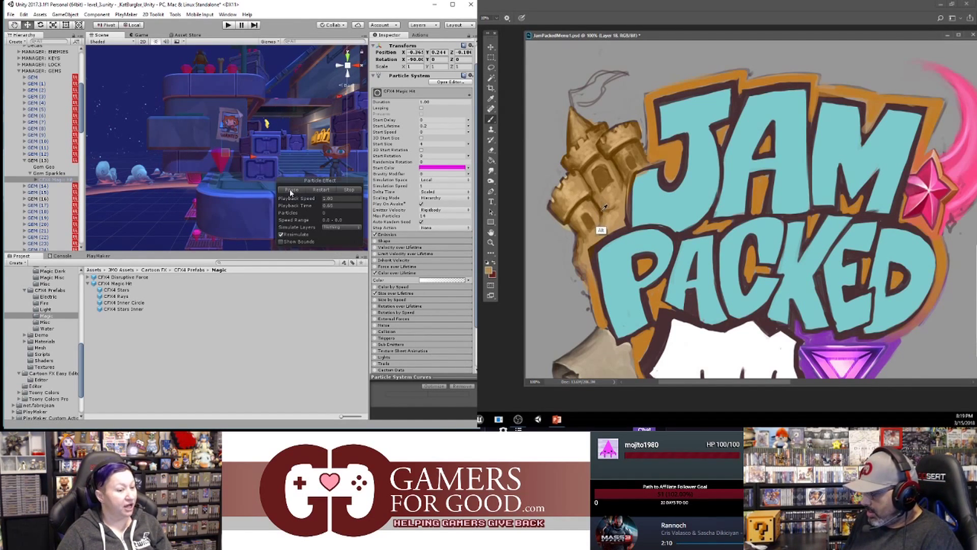
pyautogui.click(291, 190)
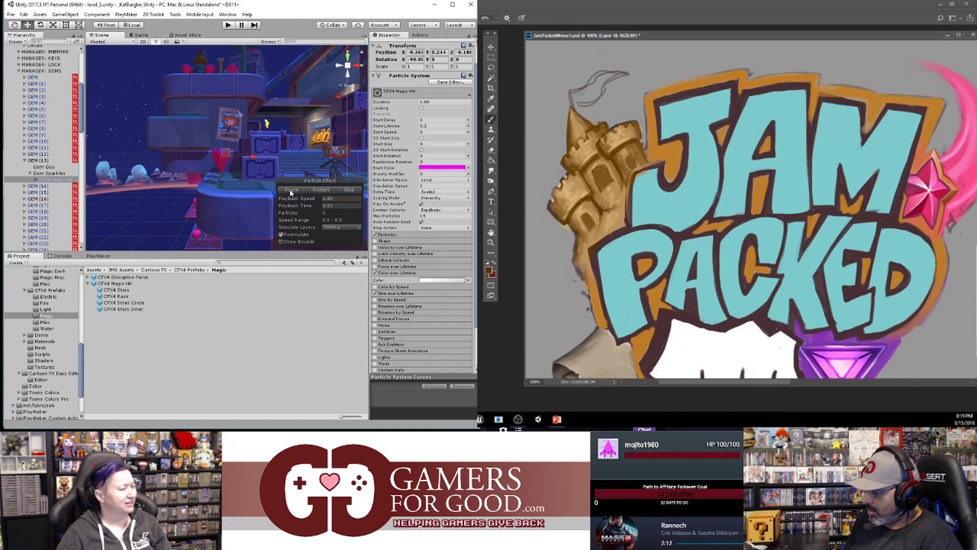
pyautogui.click(290, 190)
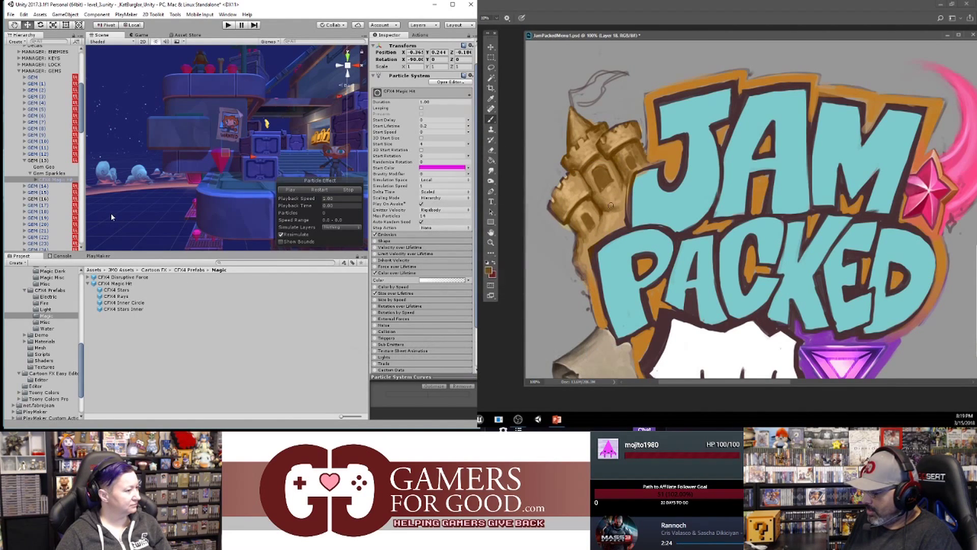
# - Select GEM (13) and show its Gem Sparkles FSM in the PlayMaker editor
pyautogui.click(35, 160)
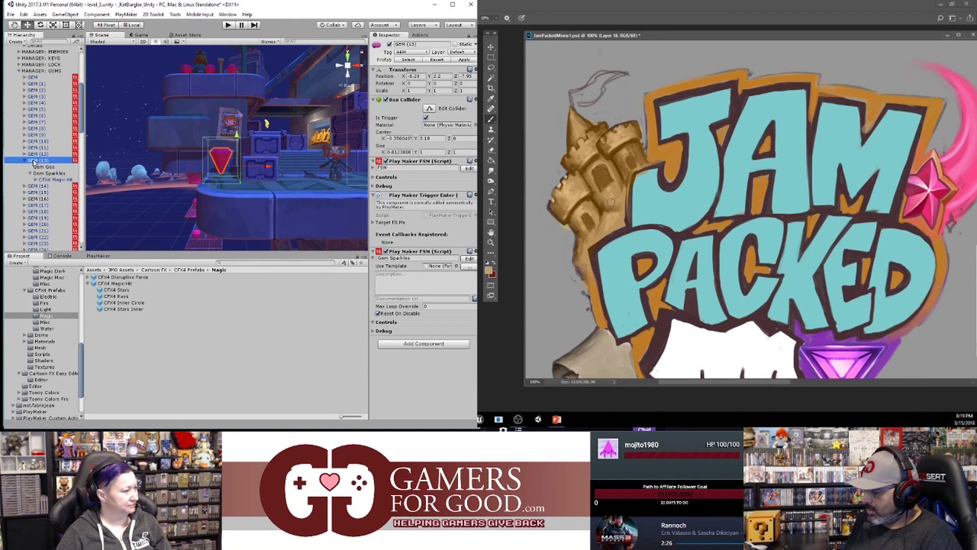
pyautogui.click(98, 255)
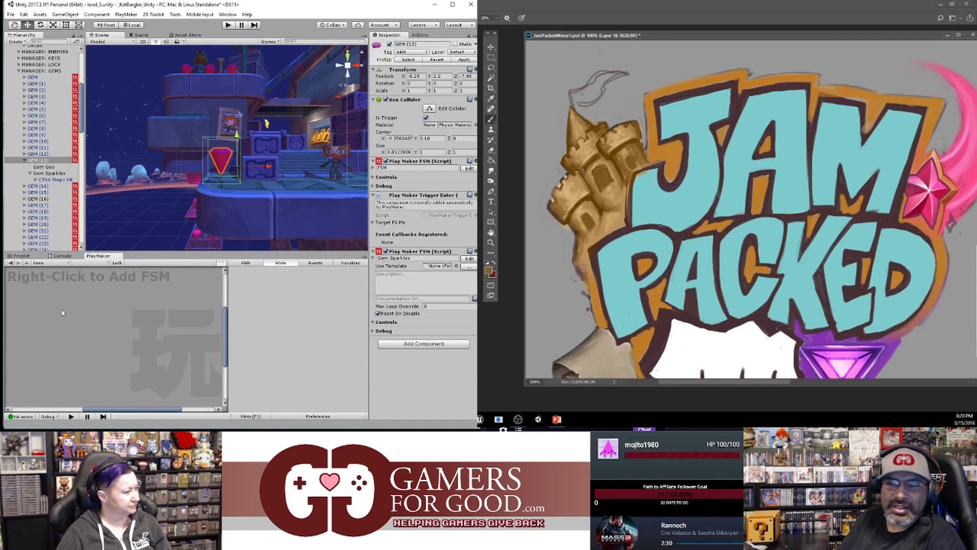
pyautogui.press('e')
pyautogui.click(51, 180)
pyautogui.click(44, 160)
# - Switch to Photoshop, clean up the sandcastle's edge with the Eraser, and paint the lower tower with brush colors sampled from the castle
pyautogui.press('b')
pyautogui.press('e')
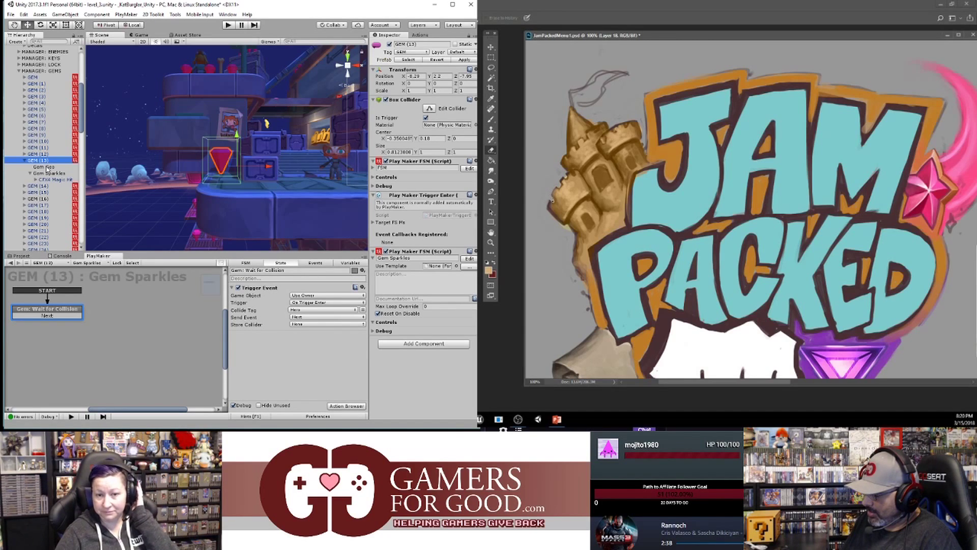
pyautogui.press('b')
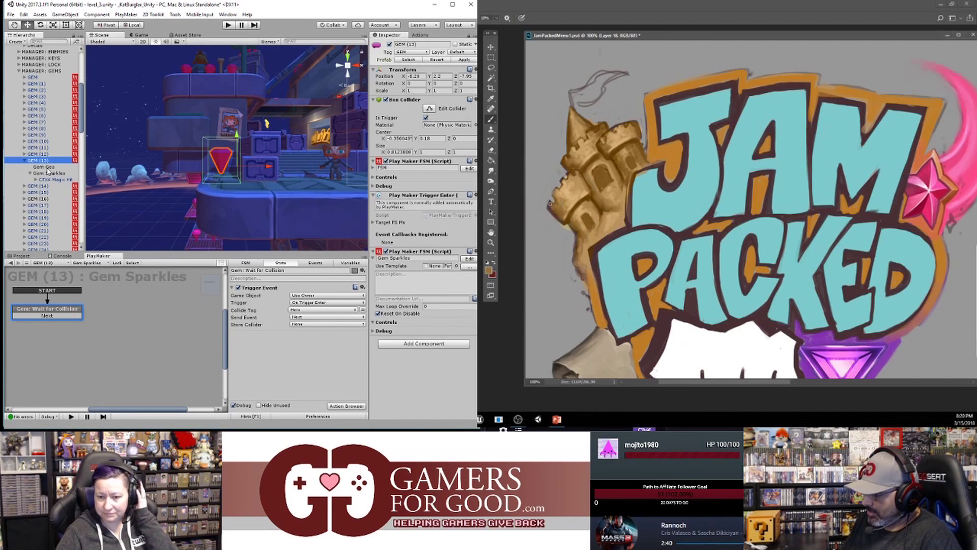
pyautogui.keyDown('alt'); pyautogui.click(569, 219); pyautogui.keyUp('alt')
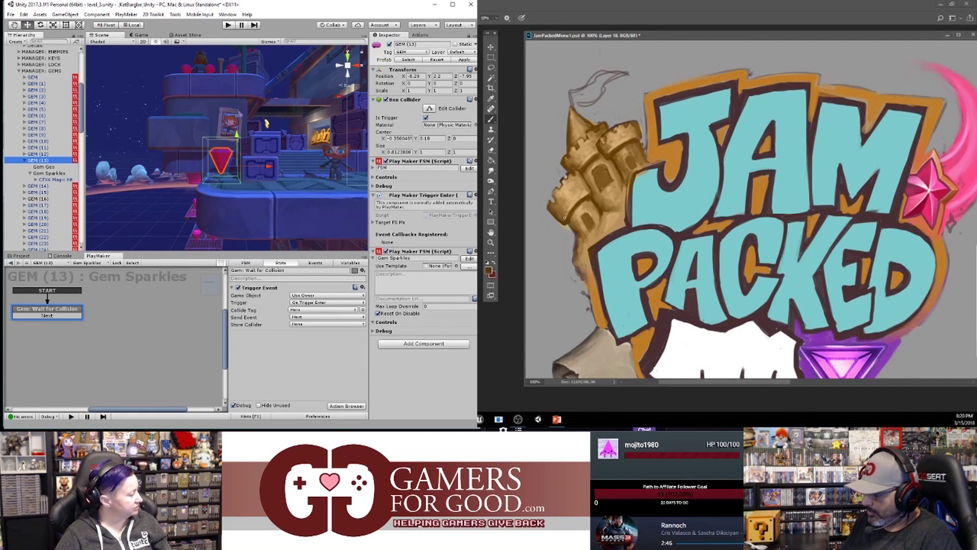
pyautogui.keyDown('alt'); pyautogui.click(569, 213); pyautogui.keyUp('alt')
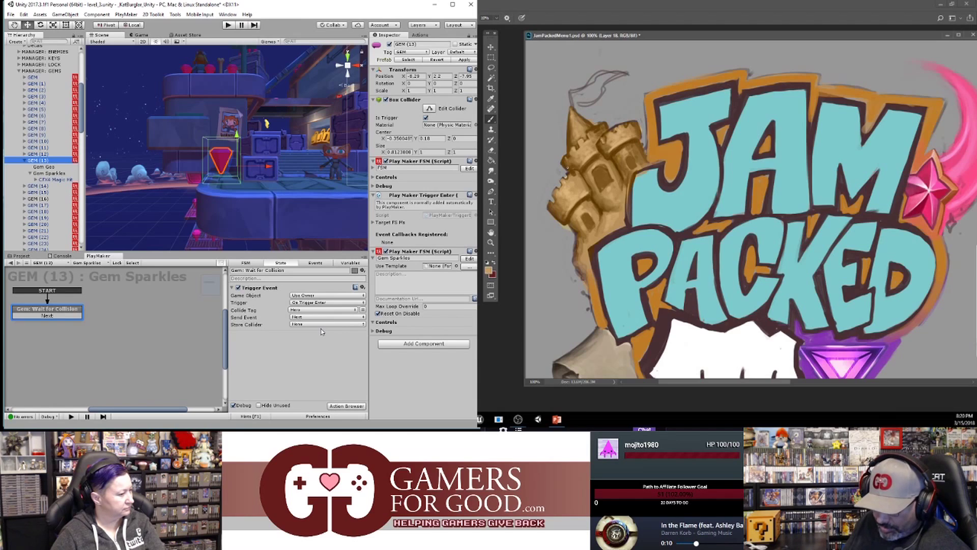
# - Review the Udemy lecture's Create Object section from about 1:39 to 2:18 for its spawned effect and spawn point settings, and return to Unity
pyautogui.moveTo(250, 6); pyautogui.dragTo(709, 18)
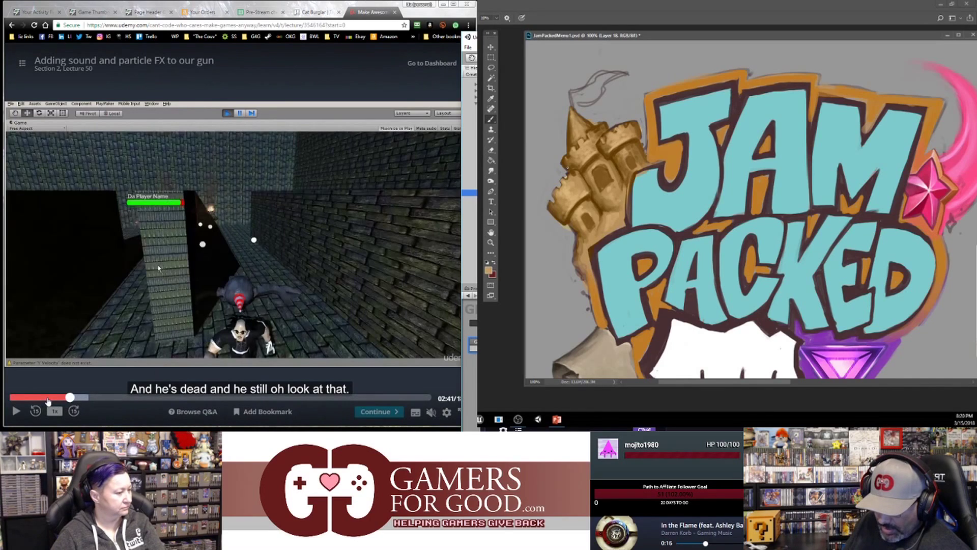
pyautogui.click(47, 399)
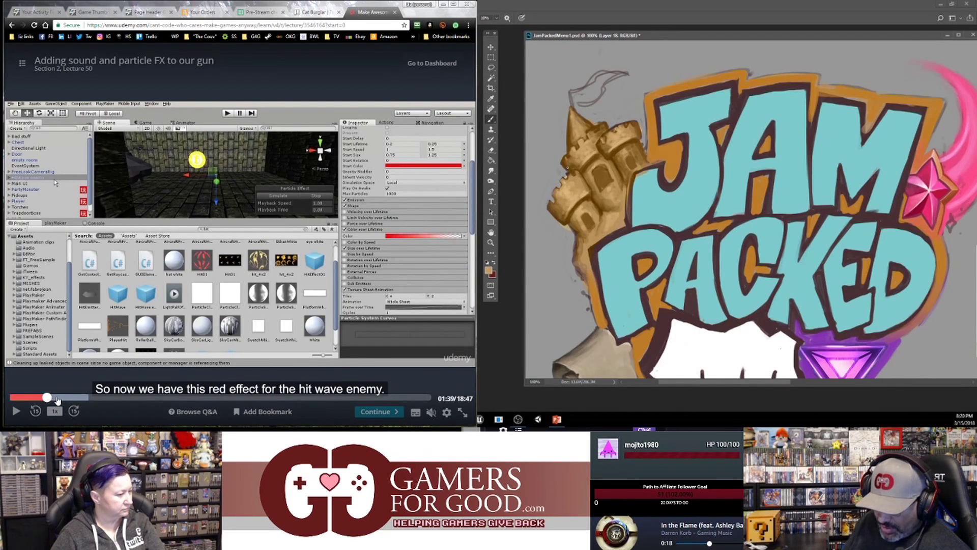
pyautogui.click(56, 399)
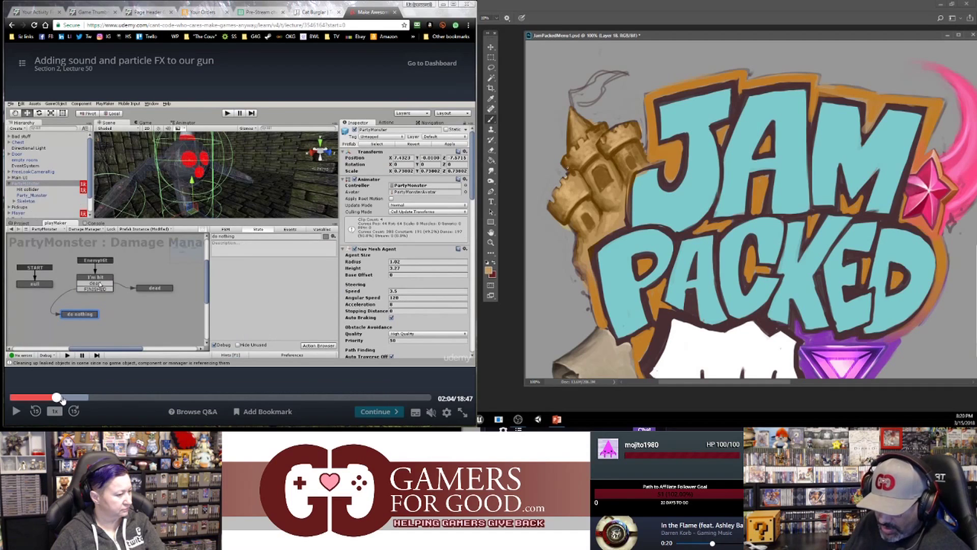
pyautogui.click(62, 399)
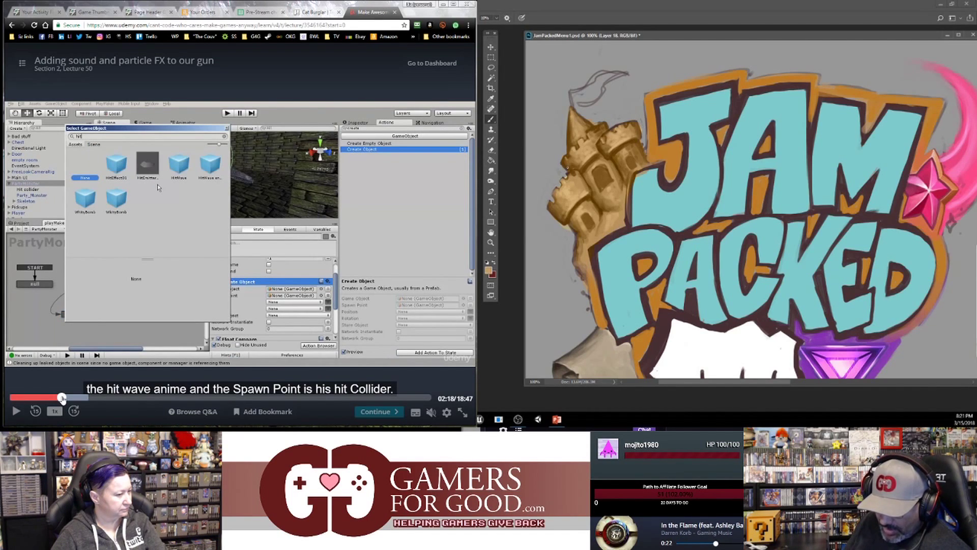
pyautogui.click(58, 399)
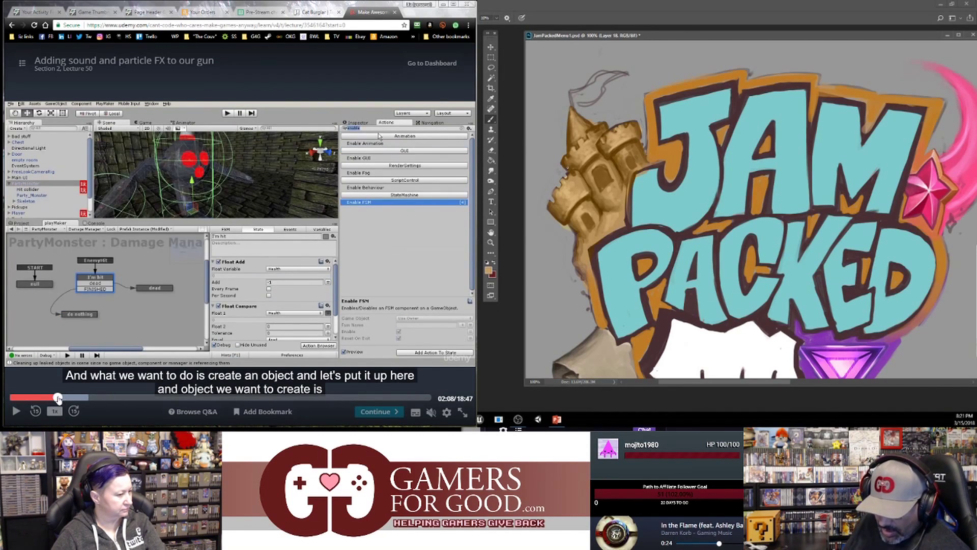
pyautogui.click(74, 411)
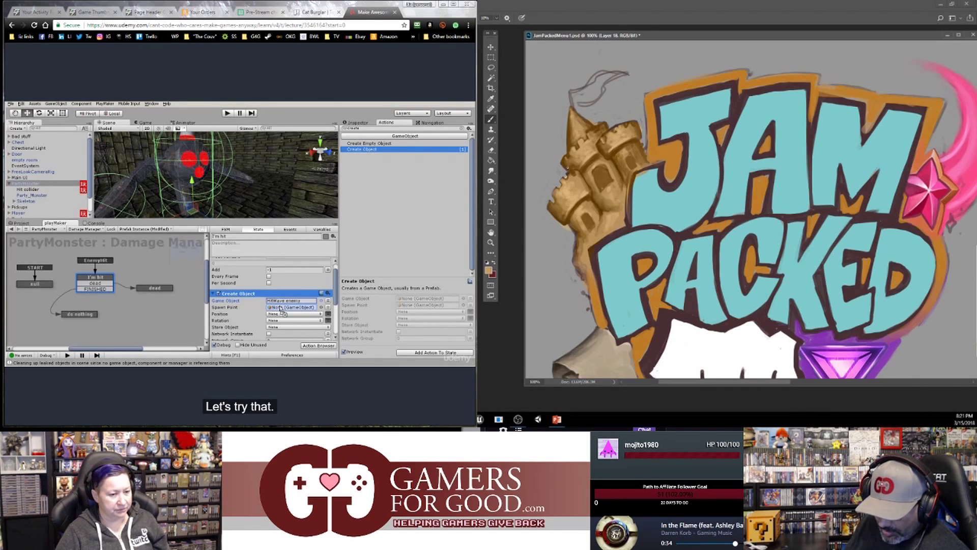
pyautogui.hotkey('alt', 'Tab')
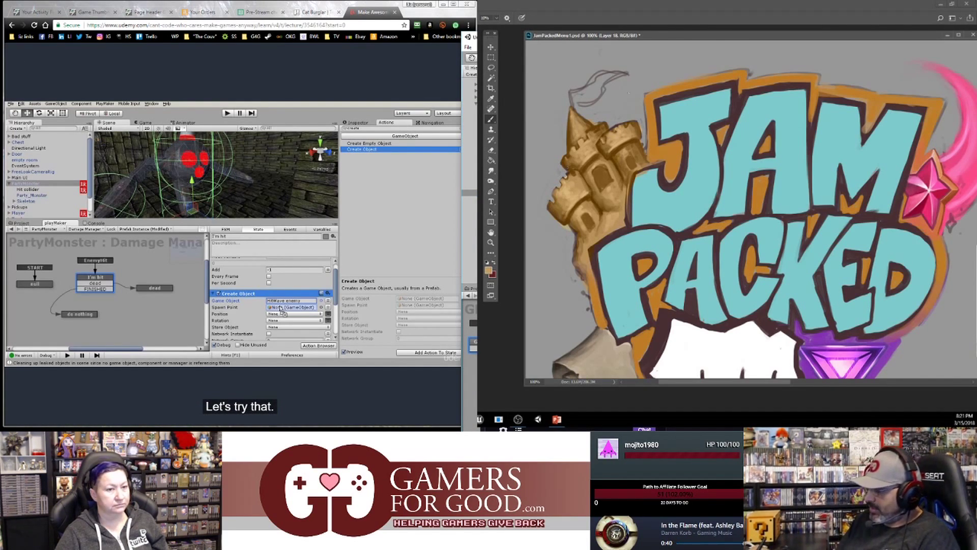
pyautogui.moveTo(709, 41); pyautogui.dragTo(251, 9)
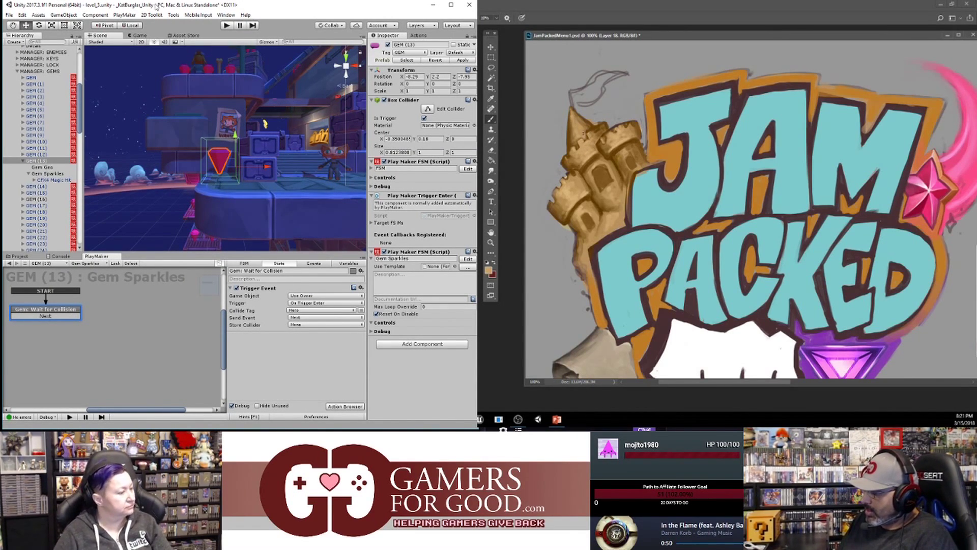
# - In GEM (13)'s main FSM, rename the gem increment state to "Gem: Increment Gem Number/play sound/sparkles"
pyautogui.click(102, 266)
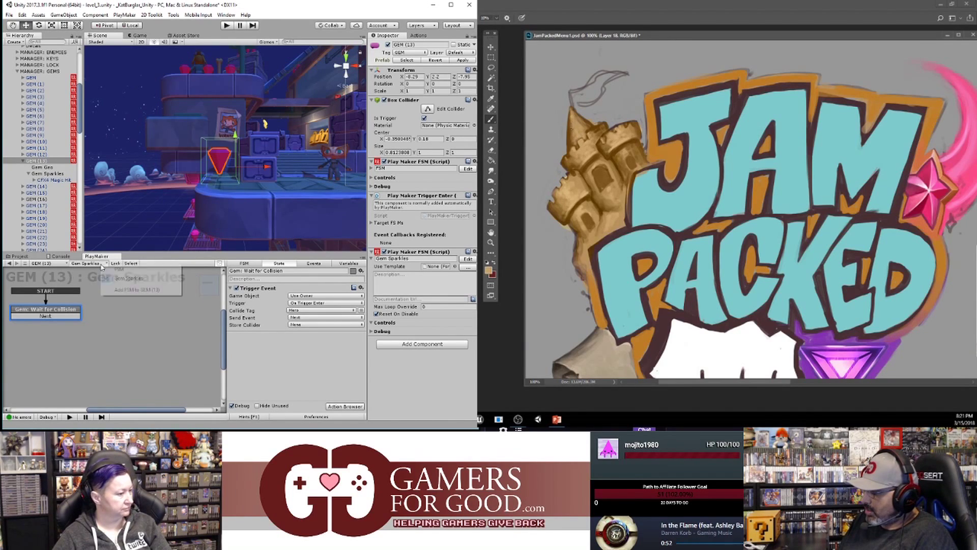
pyautogui.click(126, 277)
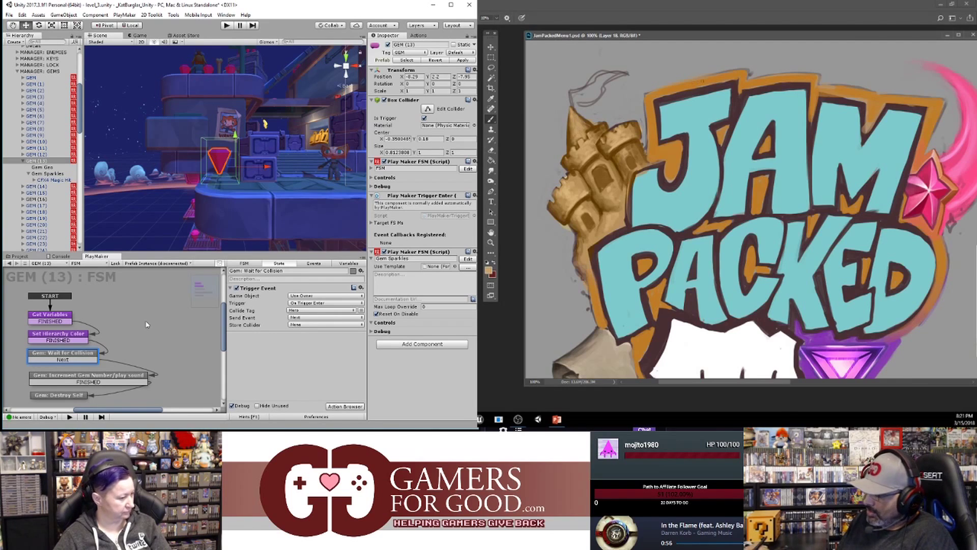
pyautogui.click(123, 382)
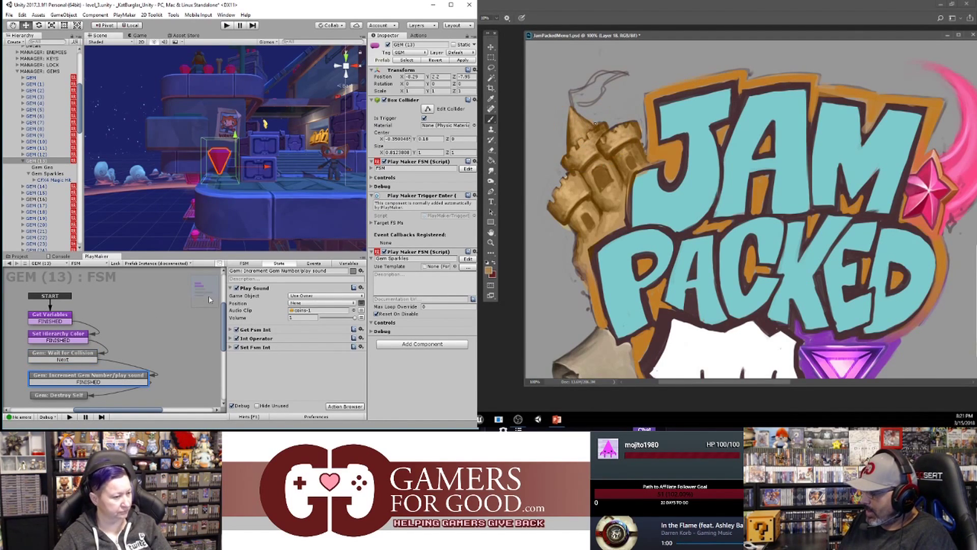
pyautogui.click(335, 271)
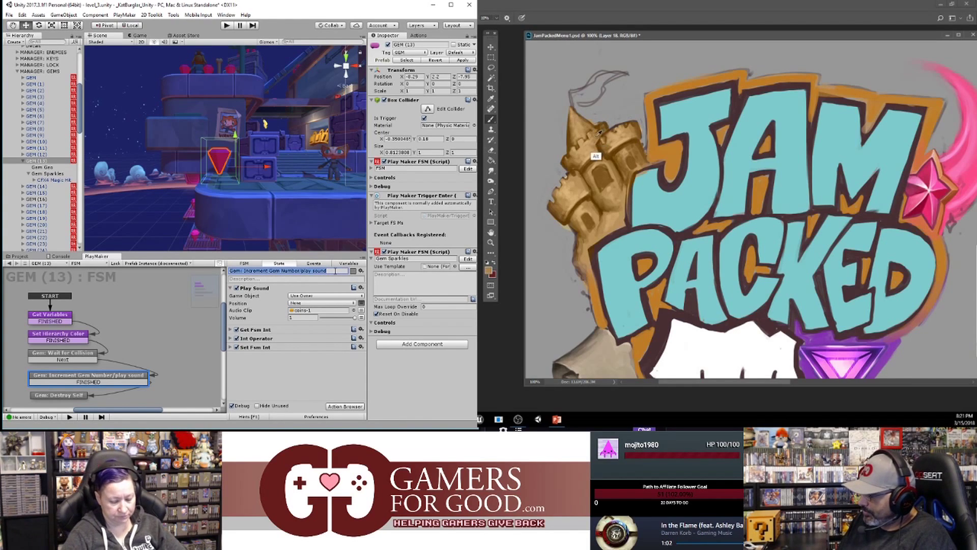
pyautogui.click(335, 271)
pyautogui.write('/sparkles')
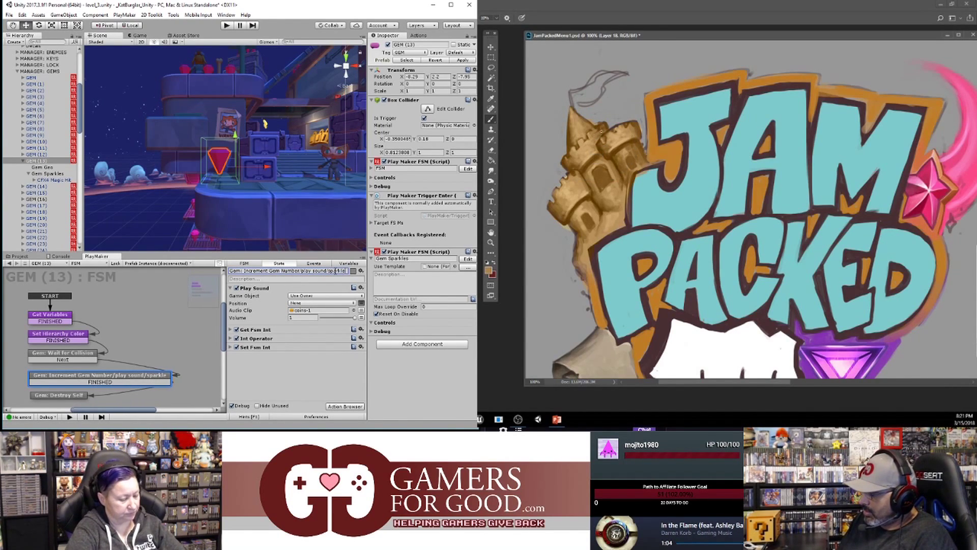
pyautogui.click(275, 374)
# - Find the Create Object action by searching for "create" and add it to the gem's increment, sound and sparkles state
pyautogui.keyDown('alt'); pyautogui.click(599, 149); pyautogui.keyUp('alt')
pyautogui.click(415, 35)
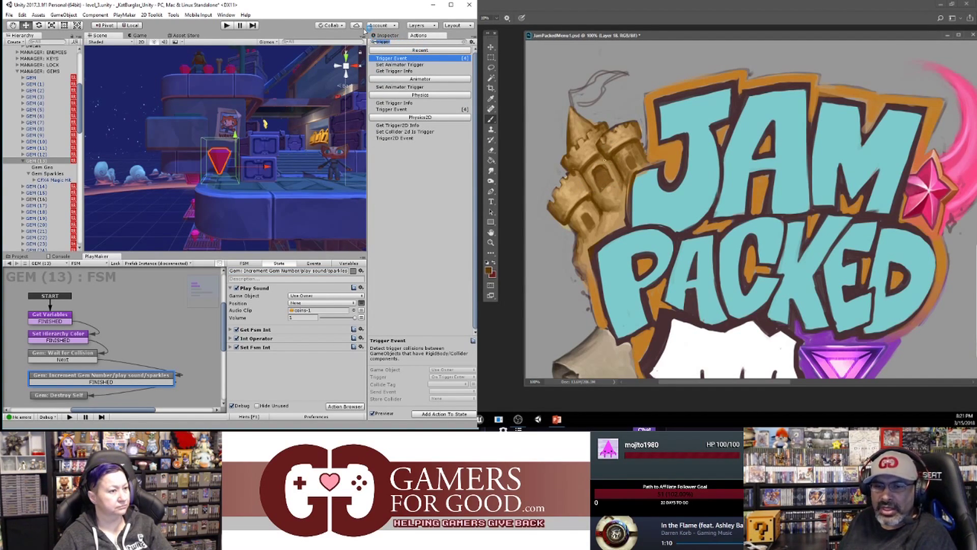
pyautogui.write('create')
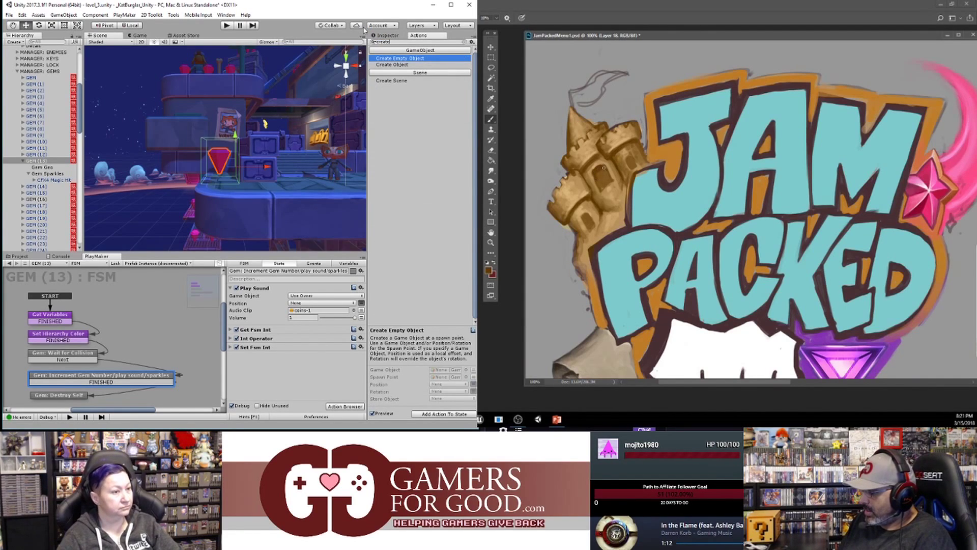
pyautogui.click(397, 65)
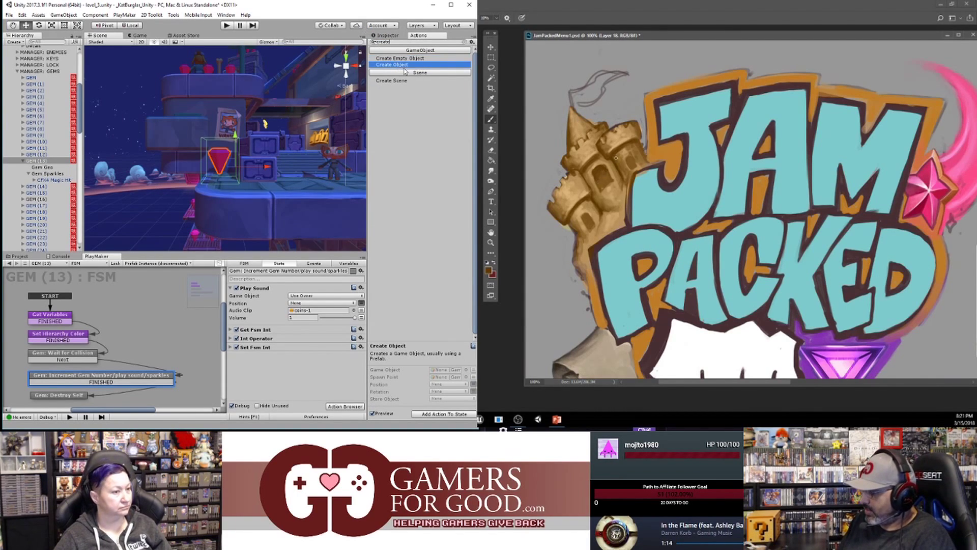
pyautogui.doubleClick(405, 66)
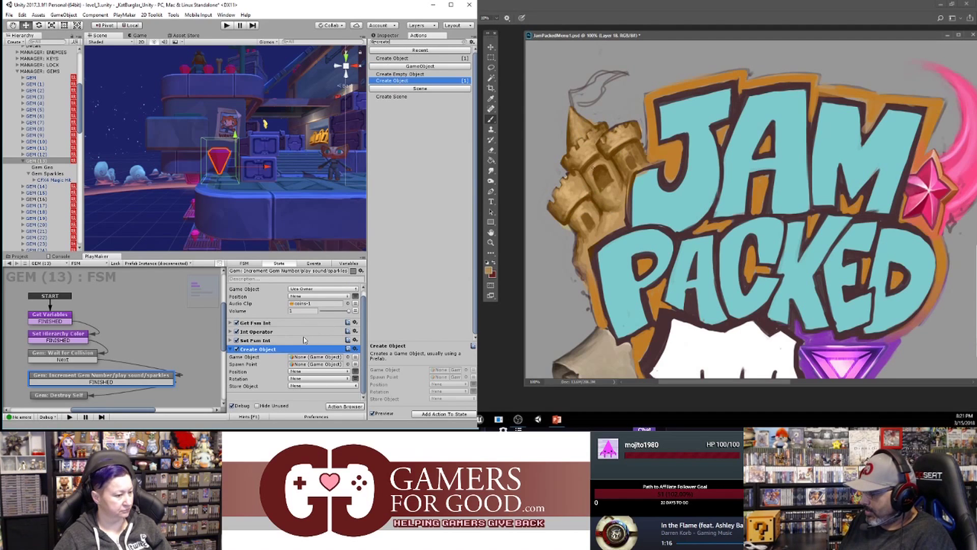
# - Assign Gem Sparkles as the Game Object of the Create Object action and compare the setup with the lecture
pyautogui.hotkey('ctrl', '-')
pyautogui.hotkey('ctrl', '-')
pyautogui.click(35, 161)
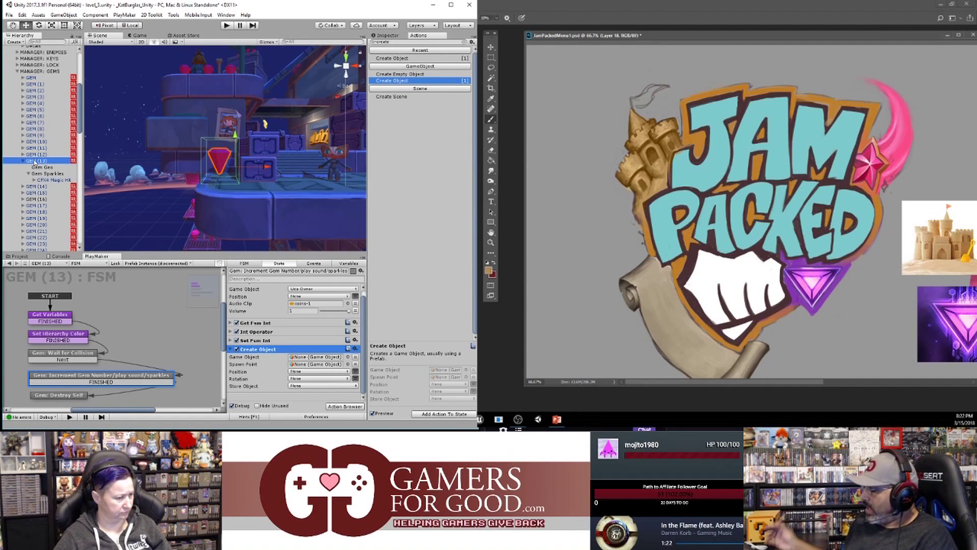
pyautogui.moveTo(753, 219); pyautogui.dragTo(707, 194)
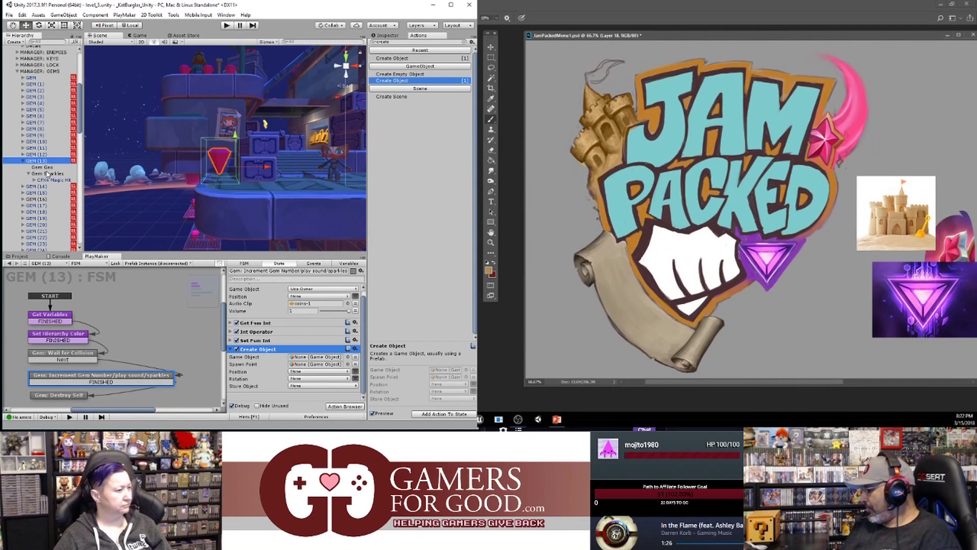
pyautogui.moveTo(47, 174); pyautogui.dragTo(297, 358)
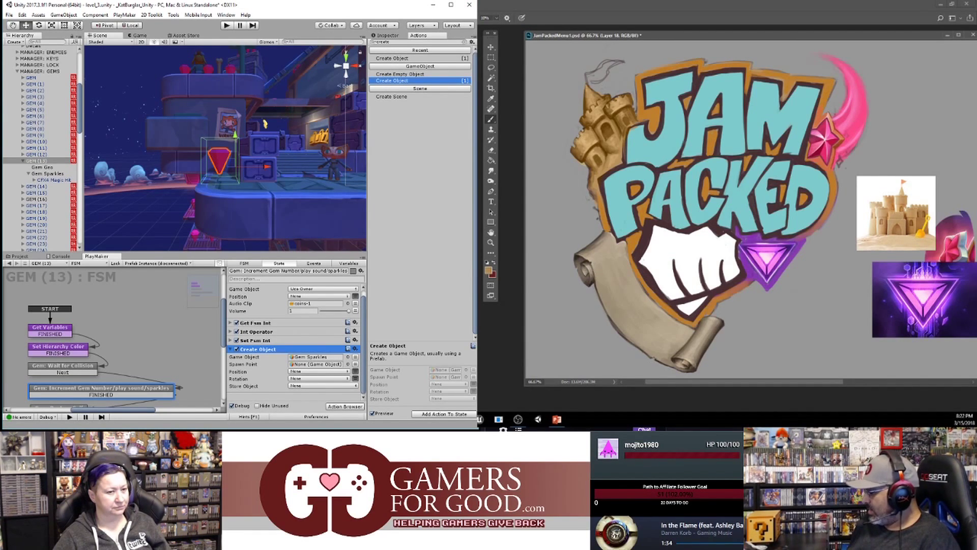
pyautogui.hotkey('alt', 'Tab')
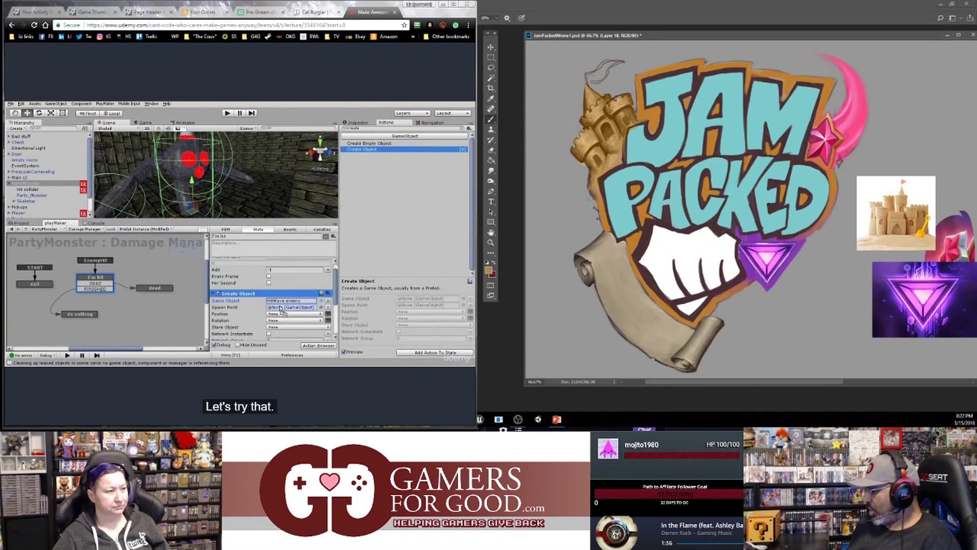
pyautogui.hotkey('alt', 'Tab')
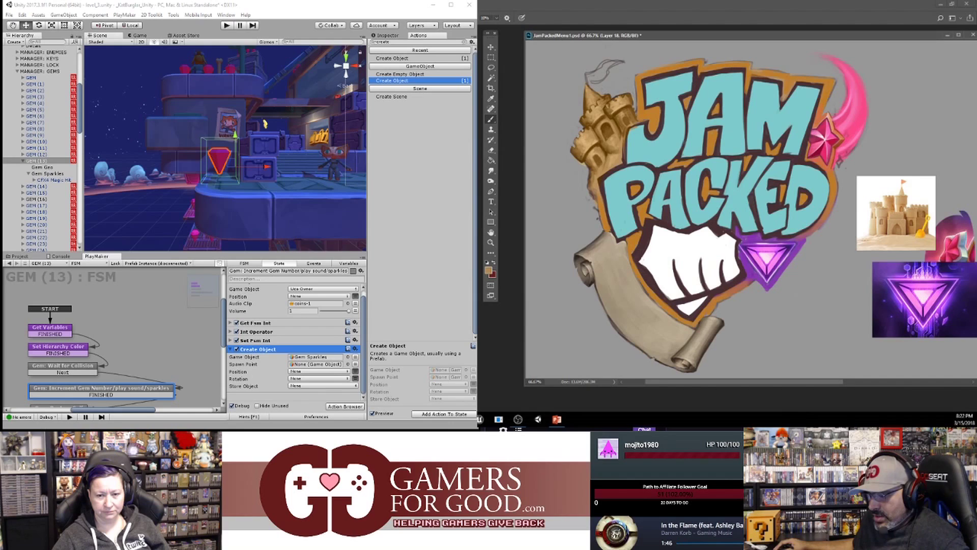
# - In Photoshop, shift the Jam Packed lettering's hue to -132 and its lightness to -100 with Hue/Saturation
pyautogui.hotkey('ctrl', 'u')
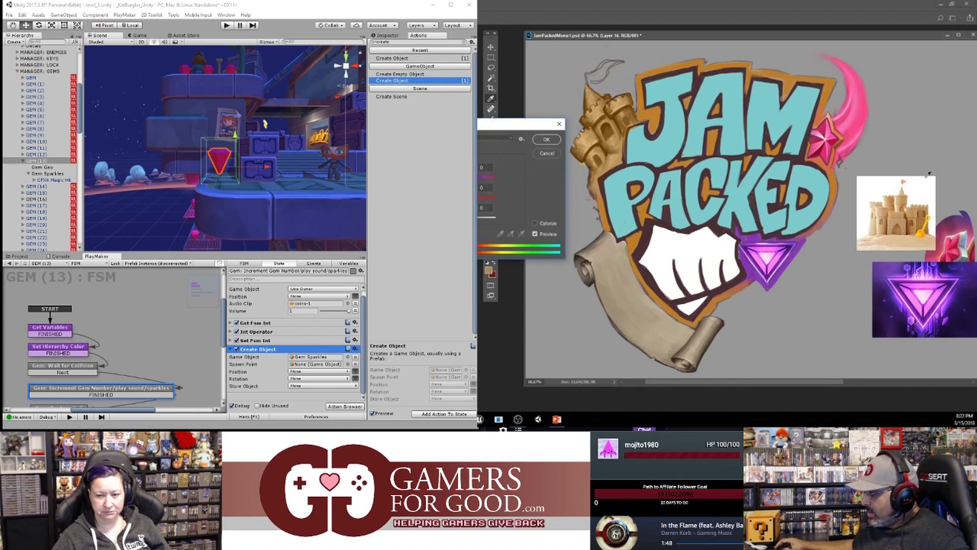
pyautogui.moveTo(449, 179); pyautogui.dragTo(414, 180)
pyautogui.click(448, 220)
pyautogui.write('-100')
# - Switch to Unity and select the CFX4 Magic Hit effect under GEM (13)'s Gem Sparkles
pyautogui.click(51, 174)
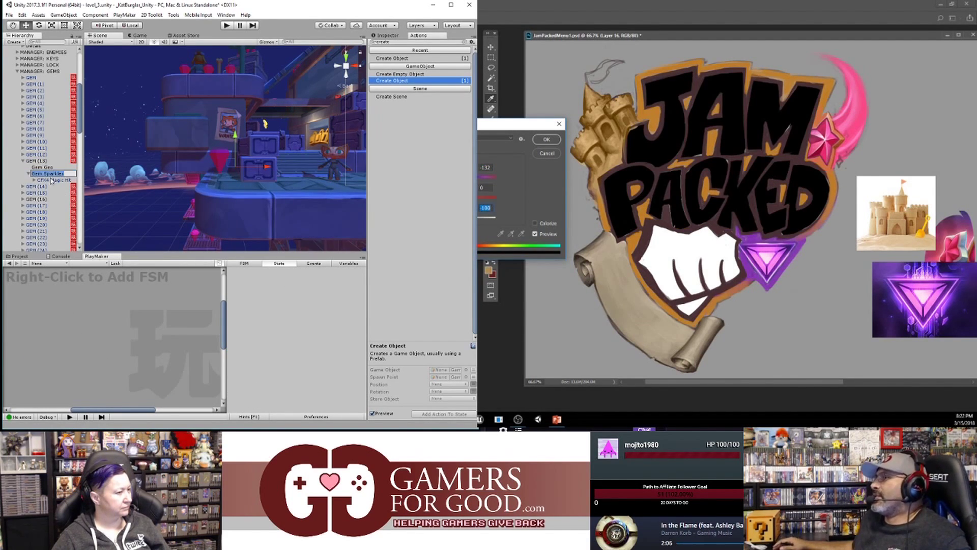
pyautogui.click(51, 180)
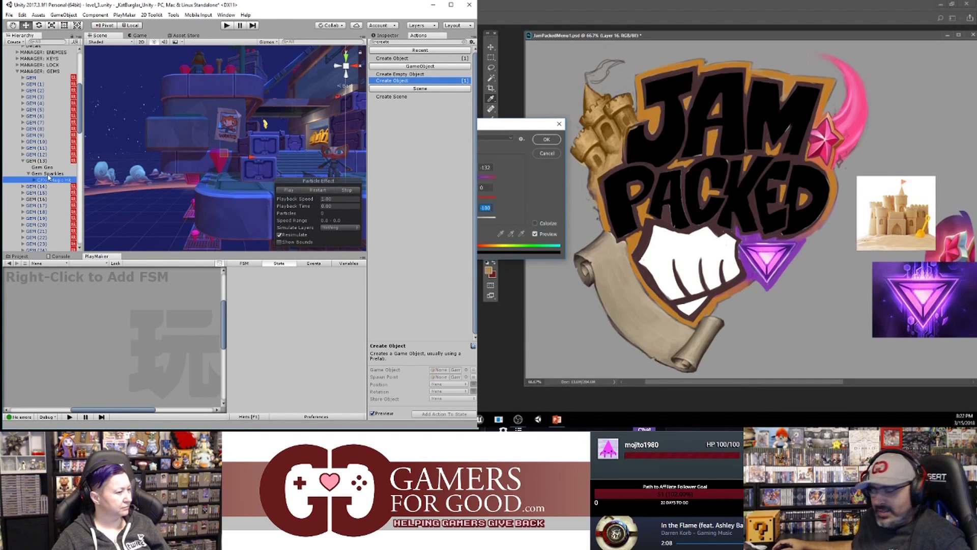
# - Shift the Gem Sparkles object sideways onto GEM (13) in the scene and play-test the level briefly
pyautogui.click(51, 174)
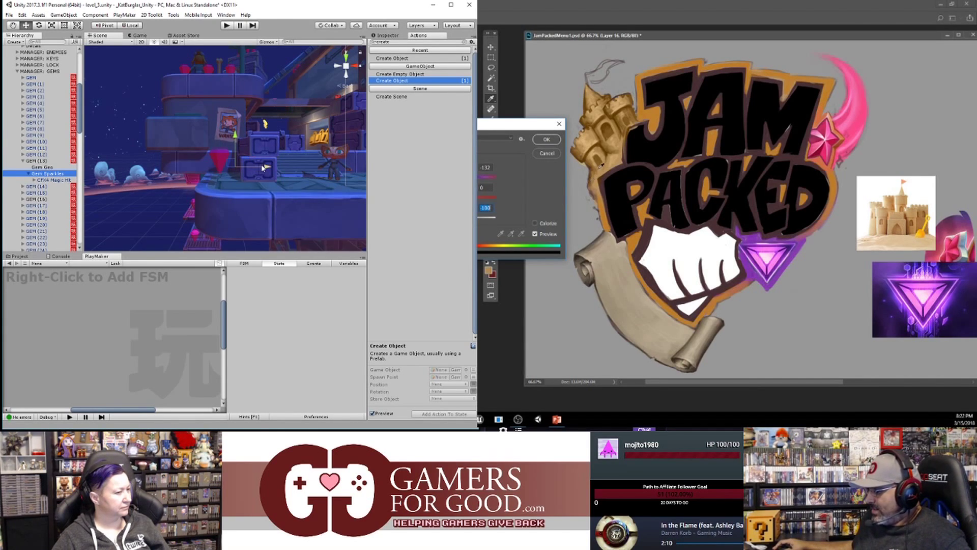
pyautogui.click(546, 154)
pyautogui.moveTo(268, 168); pyautogui.dragTo(254, 168)
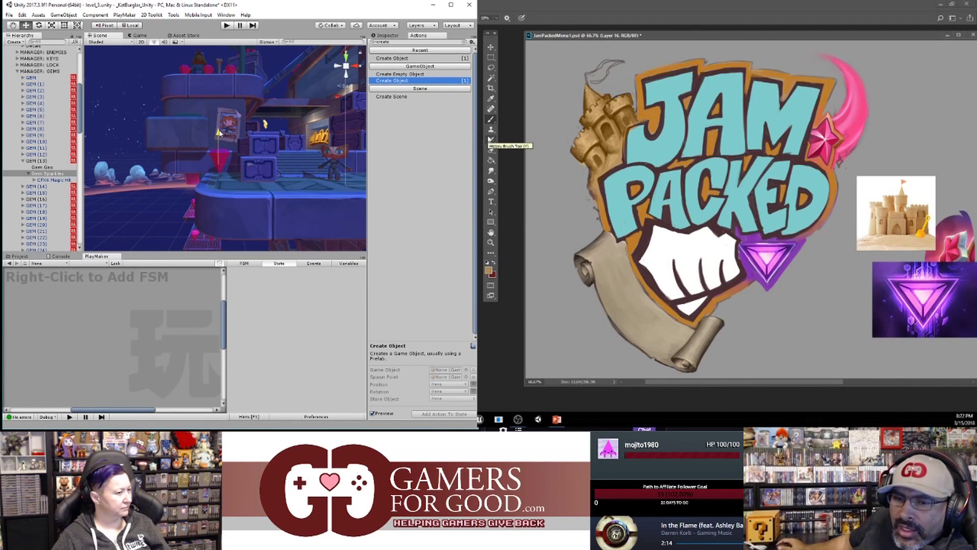
pyautogui.click(227, 26)
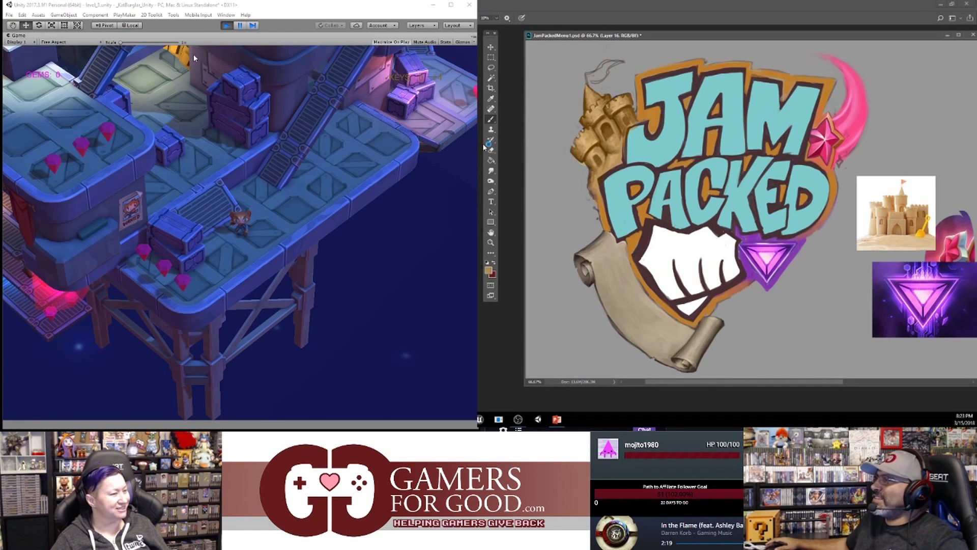
pyautogui.click(227, 27)
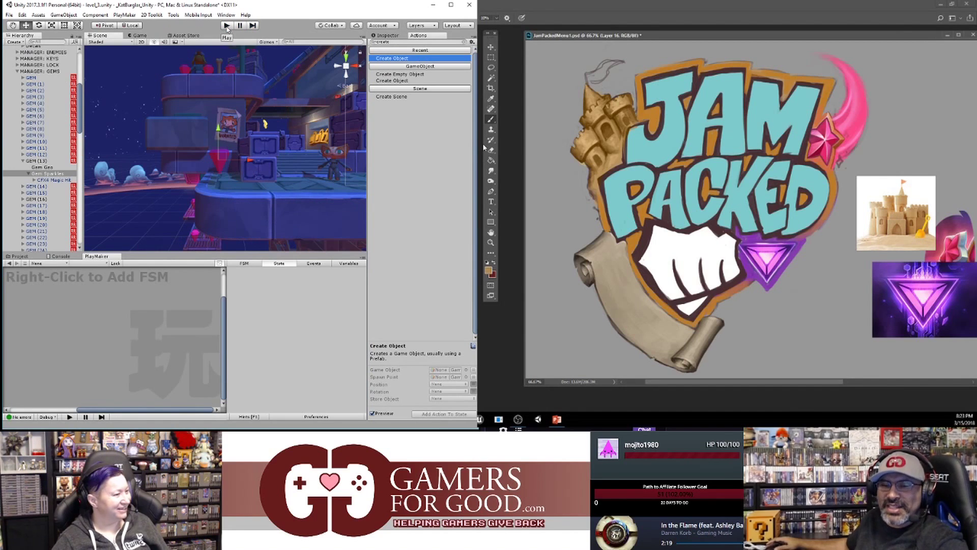
# - Examine the KAT object's Variable Depot FSM and the events of its child CONTROL waypoint-movement FSM
pyautogui.scroll(8, 58, 120)
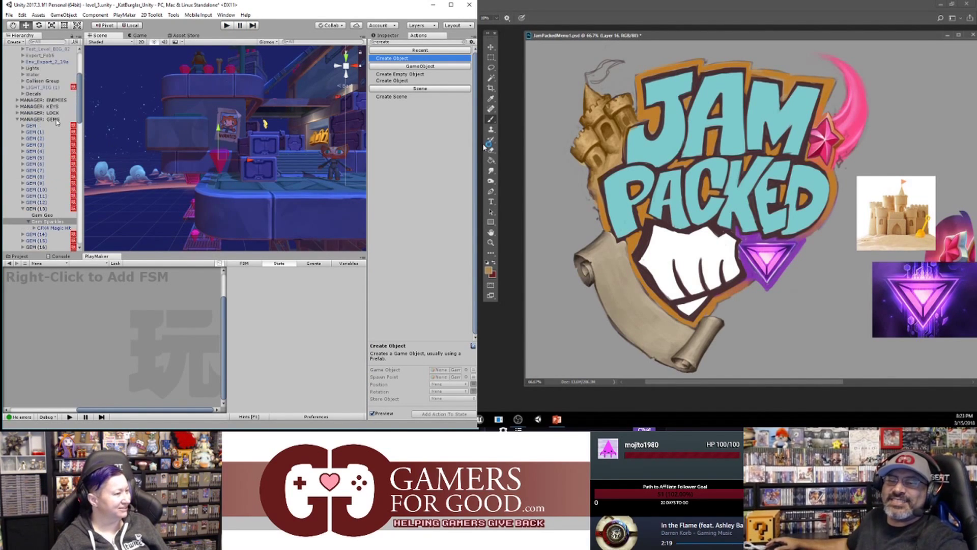
pyautogui.click(51, 94)
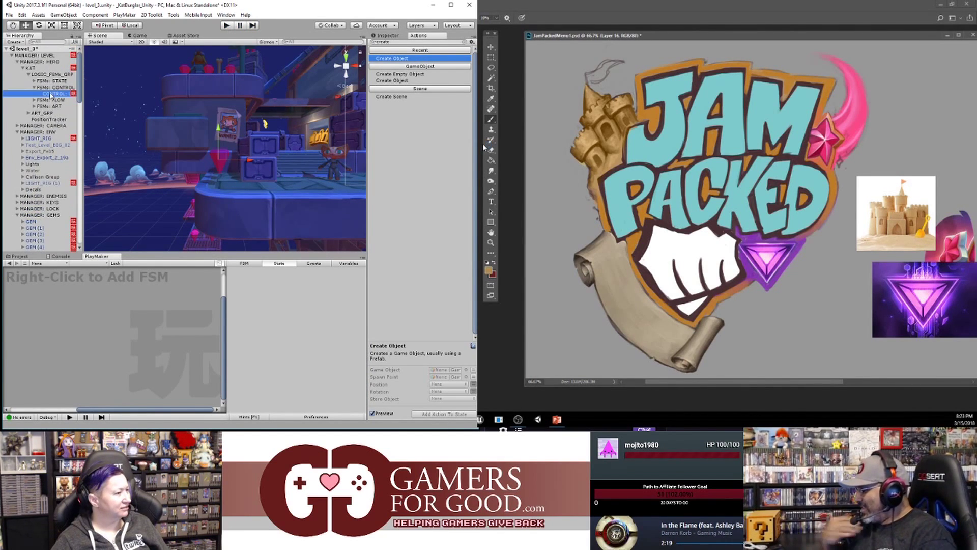
pyautogui.click(387, 36)
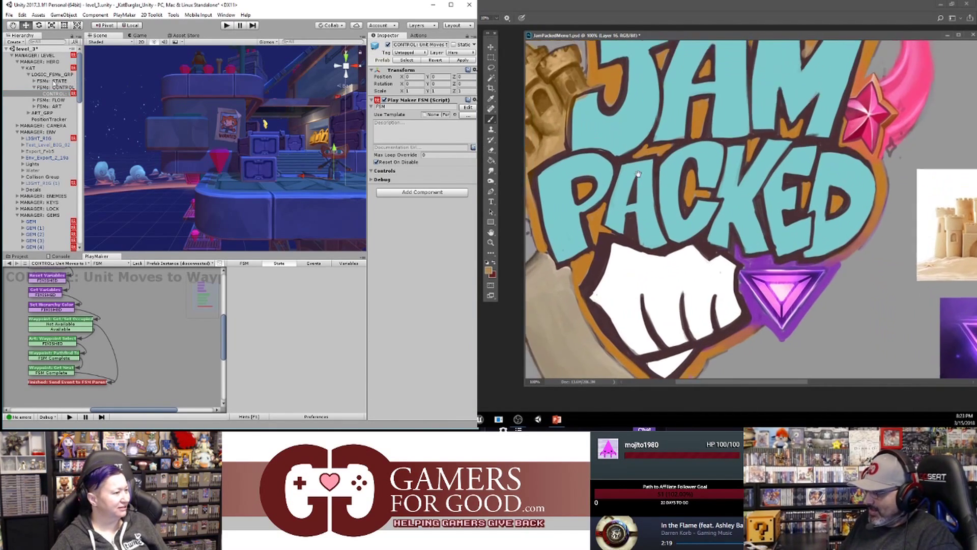
pyautogui.click(41, 69)
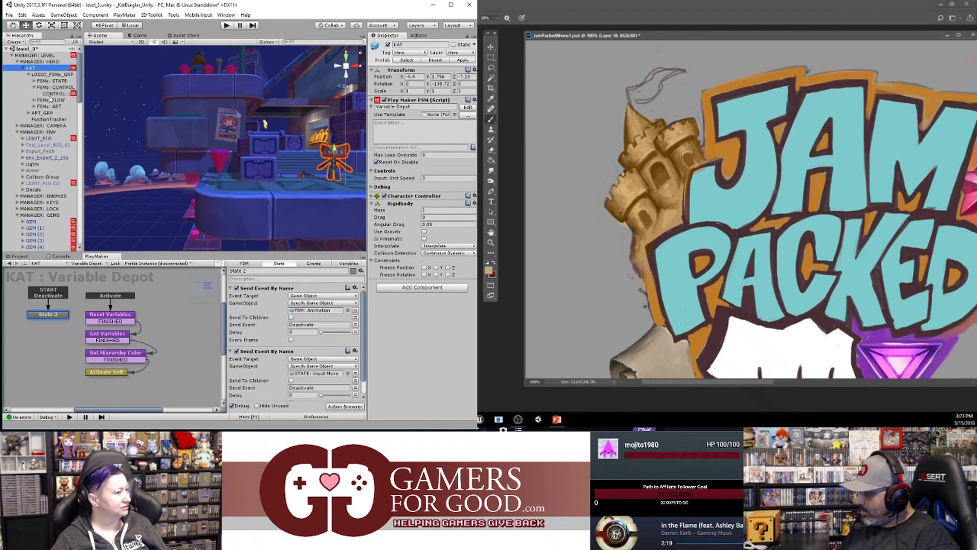
pyautogui.click(50, 94)
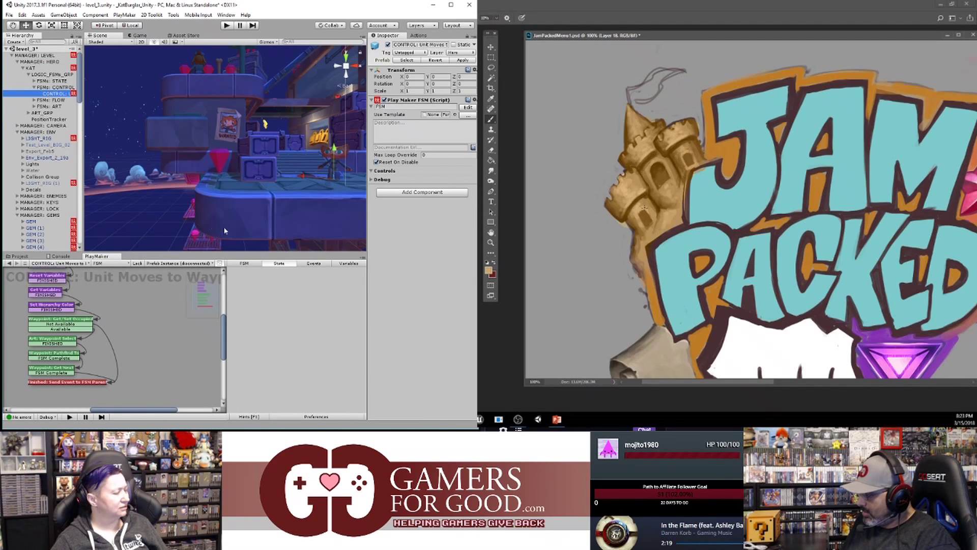
pyautogui.click(313, 263)
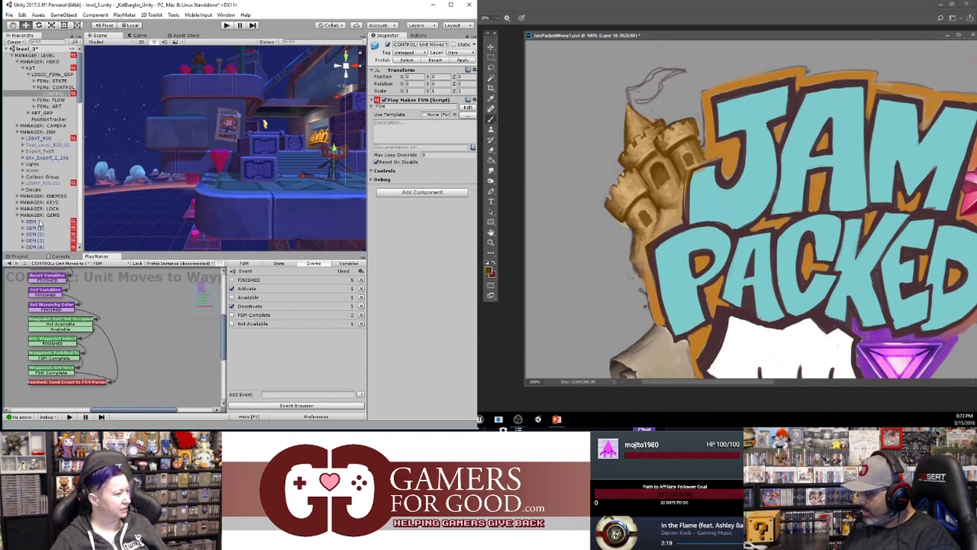
# - Delete the unused Gem Grab event from the FSM of GEM (13)
pyautogui.scroll(-2, 51, 197)
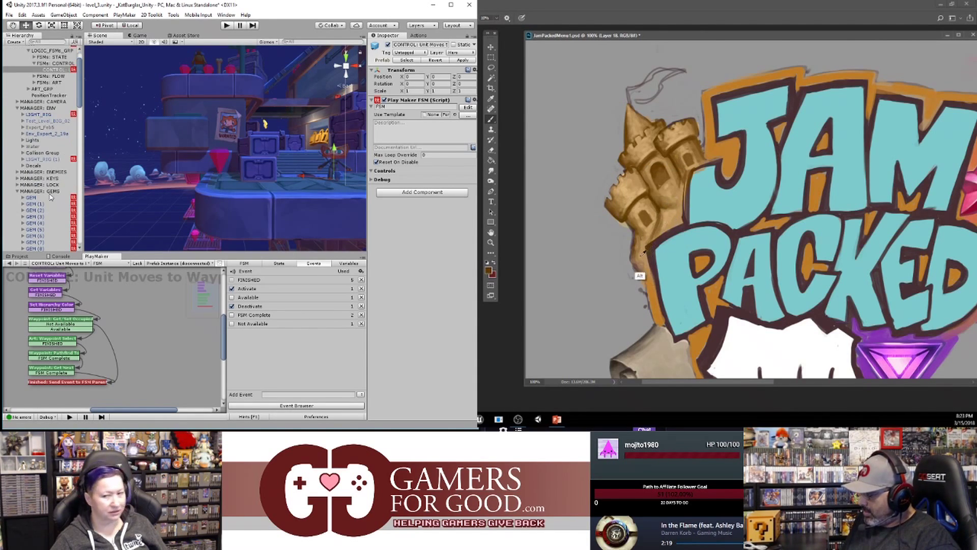
pyautogui.click(615, 533)
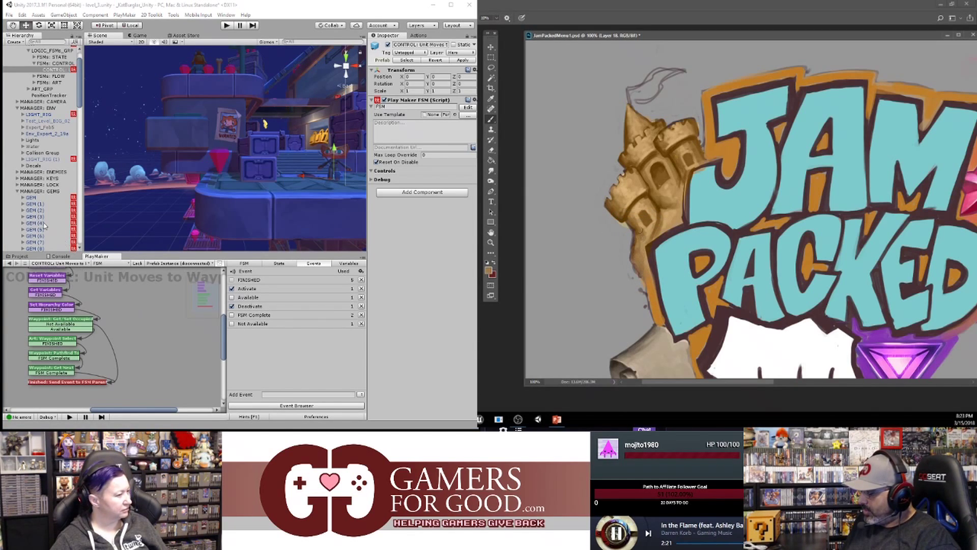
pyautogui.scroll(-2, 45, 227)
pyautogui.scroll(-1, 44, 228)
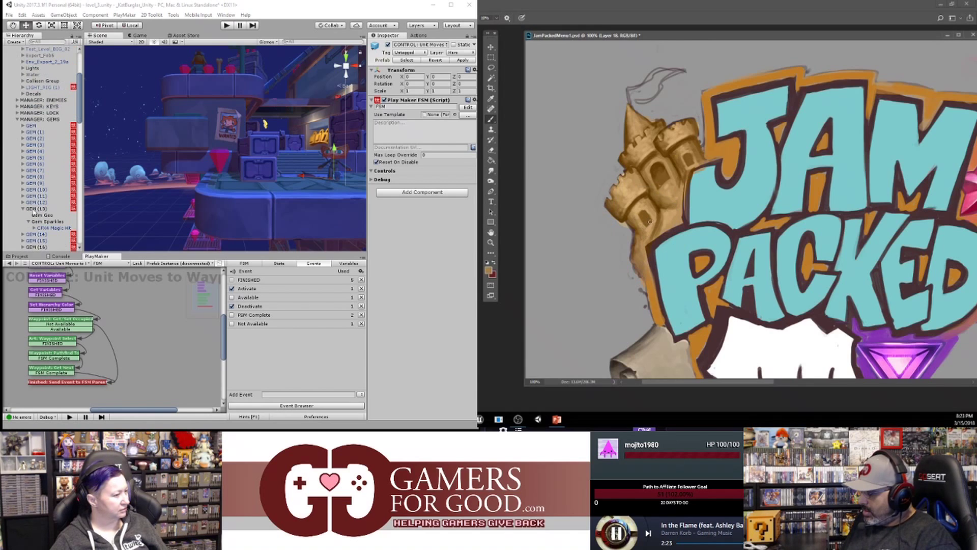
pyautogui.click(35, 208)
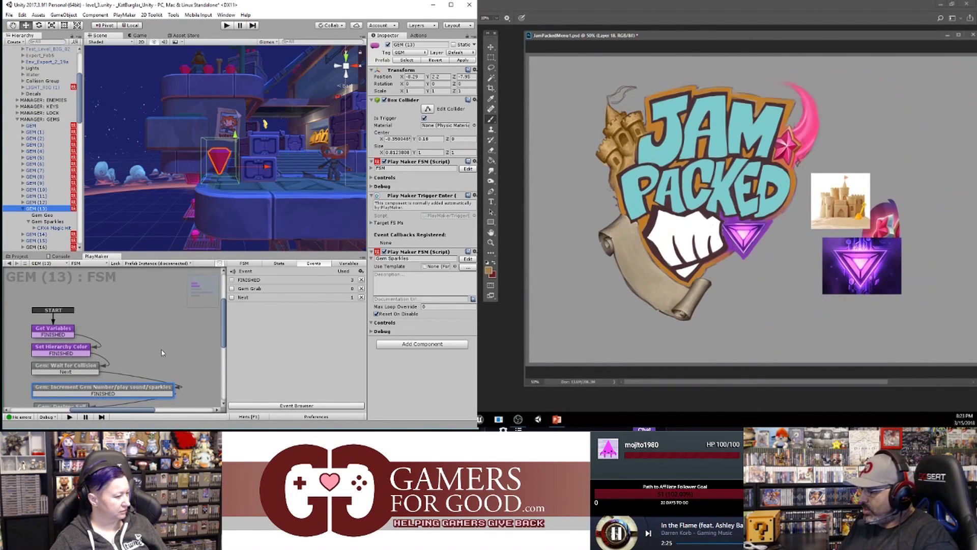
pyautogui.moveTo(169, 344); pyautogui.dragTo(167, 327, button='middle')
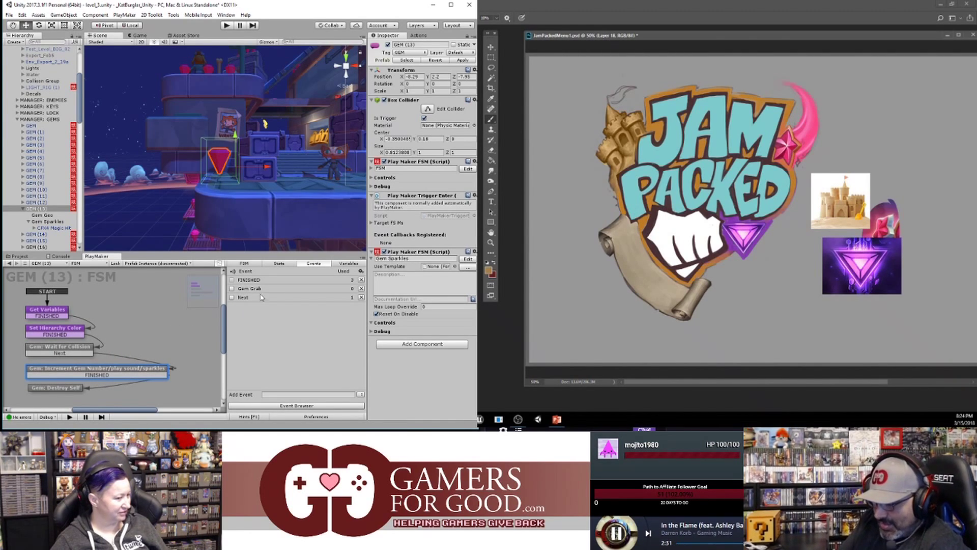
pyautogui.click(361, 288)
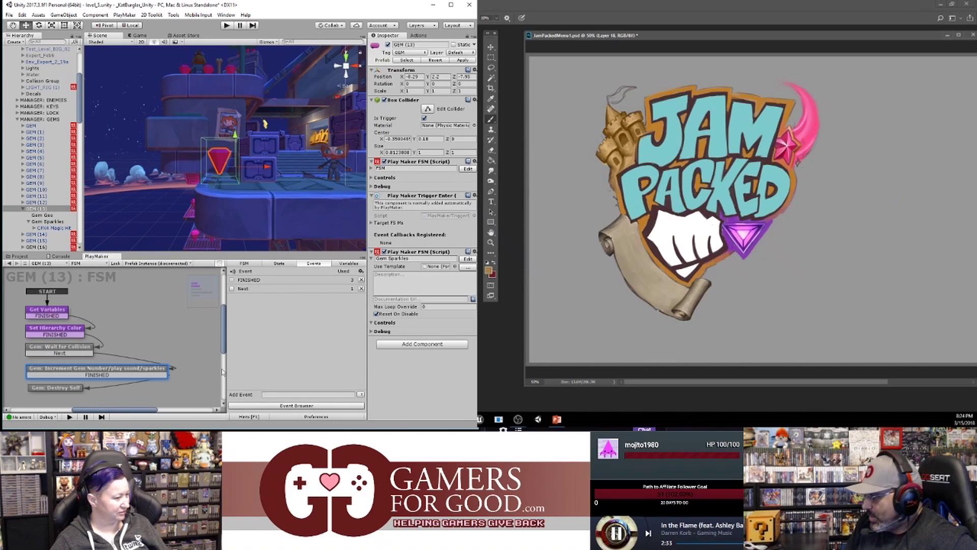
# - Move the Create Object action above Play Sound in GEM (13)'s gem increment and sound/sparkles state
pyautogui.click(152, 371)
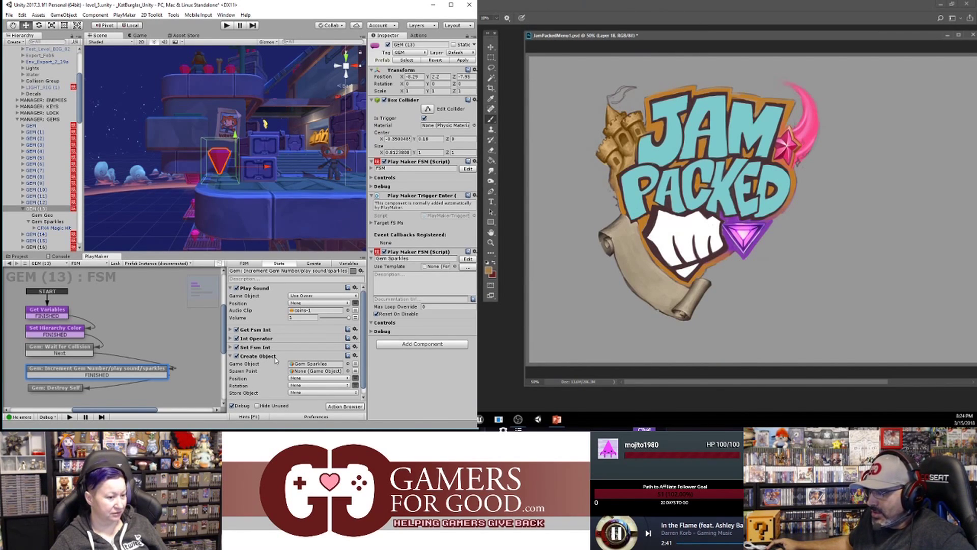
pyautogui.hotkey('ctrl', '-')
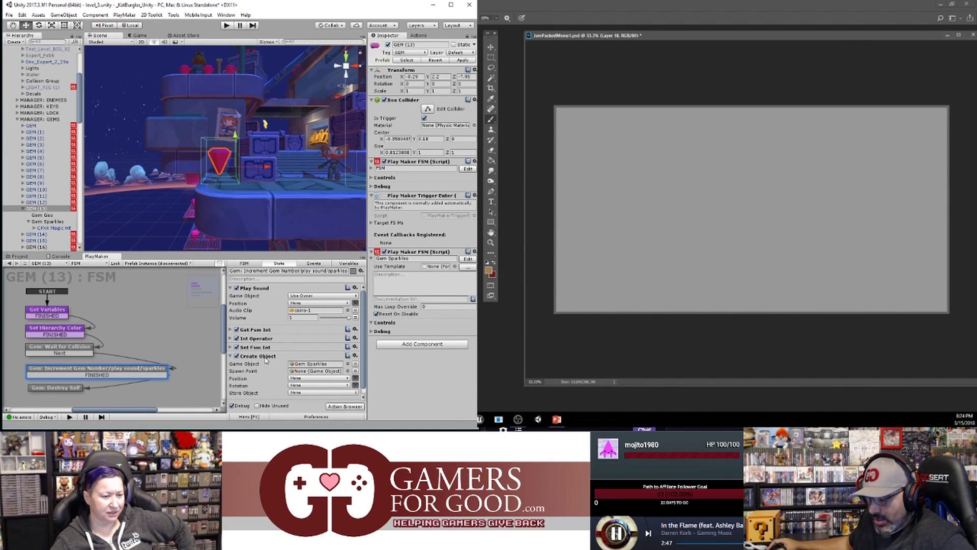
pyautogui.moveTo(265, 357); pyautogui.dragTo(264, 287)
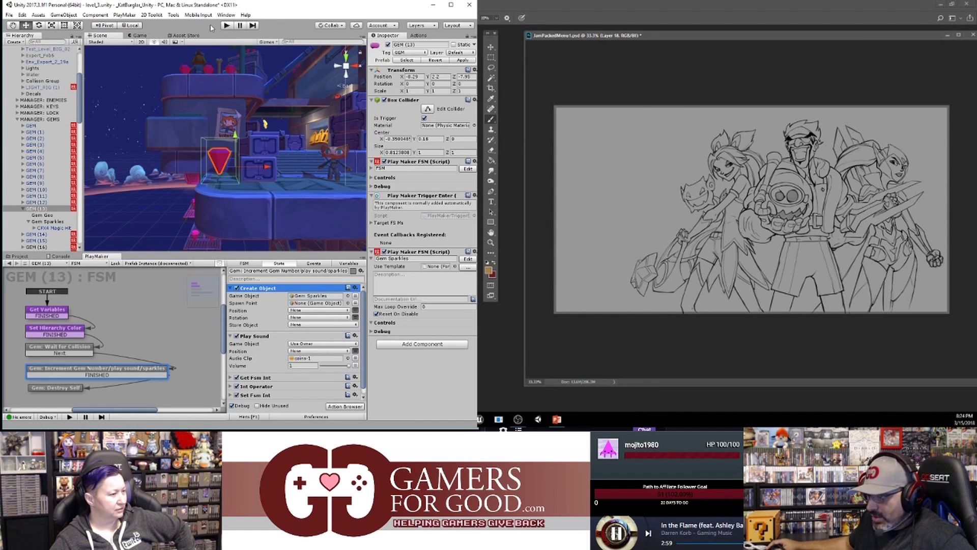
# - Play-test the level by walking Kat into a gem to check the sparkles, and stop the game
pyautogui.hotkey('ctrl', '+')
pyautogui.hscroll(3, 749, 209)
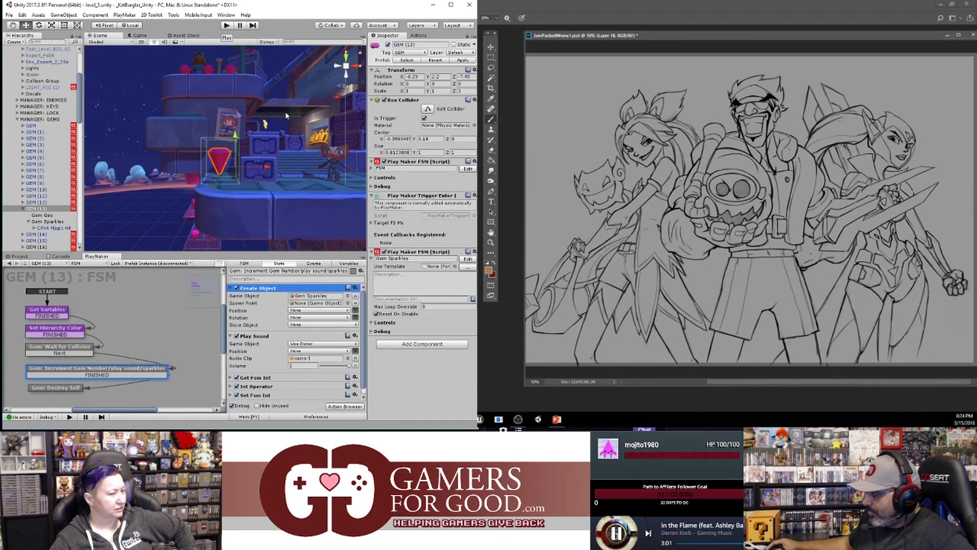
pyautogui.click(330, 155)
pyautogui.click(227, 26)
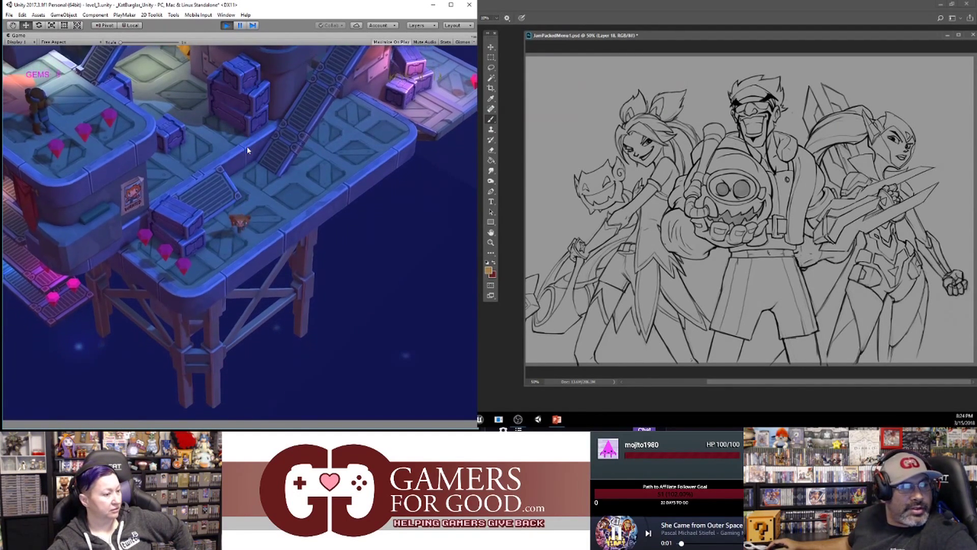
pyautogui.press('Left')
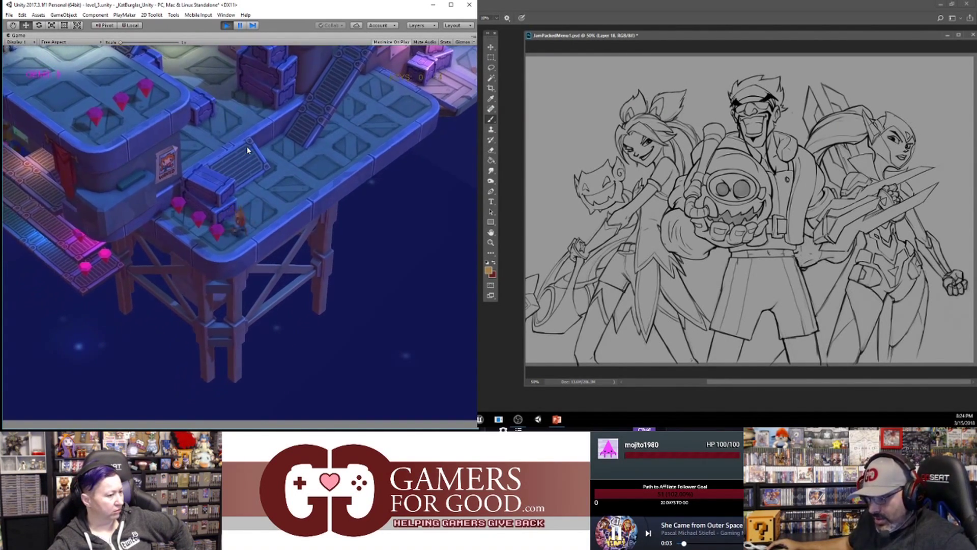
pyautogui.press('Up')
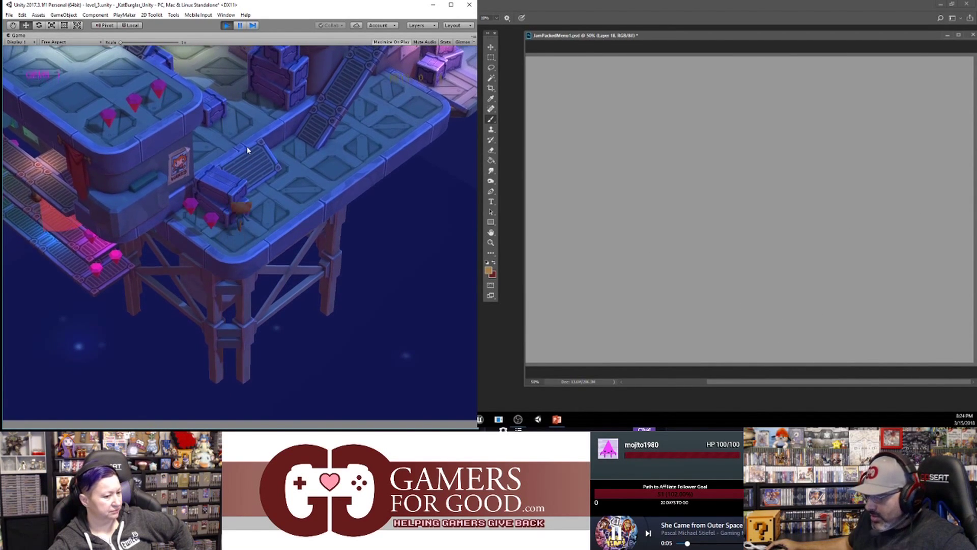
pyautogui.press('Right')
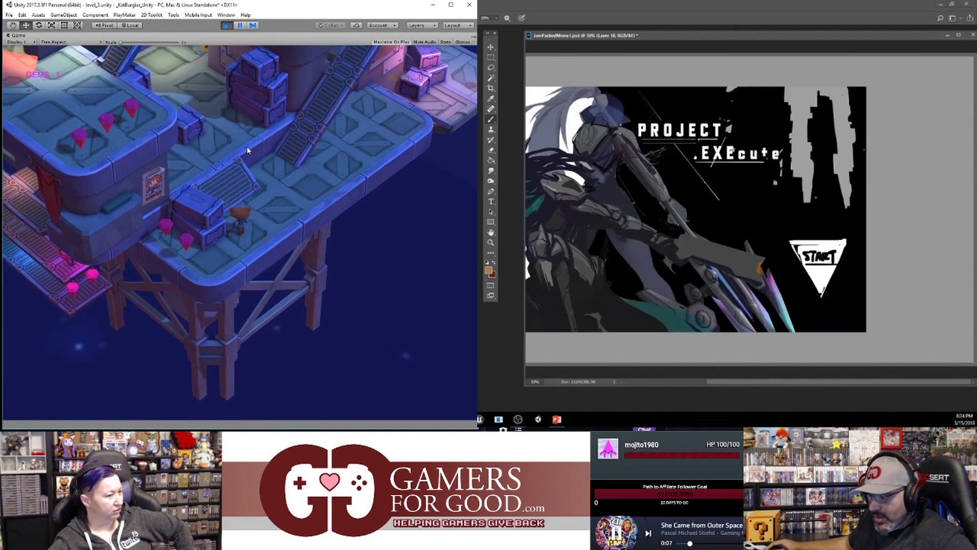
pyautogui.press('Right')
pyautogui.press('Left')
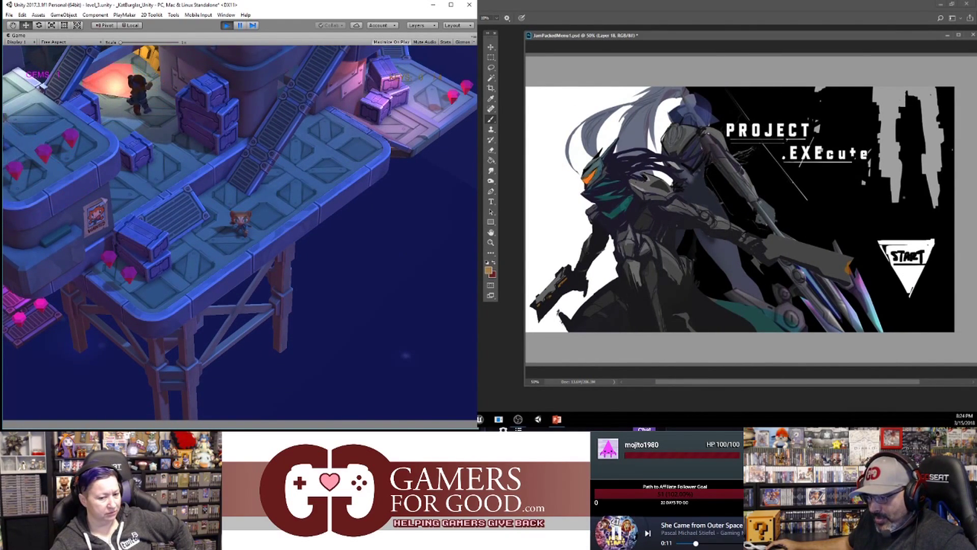
pyautogui.click(618, 536)
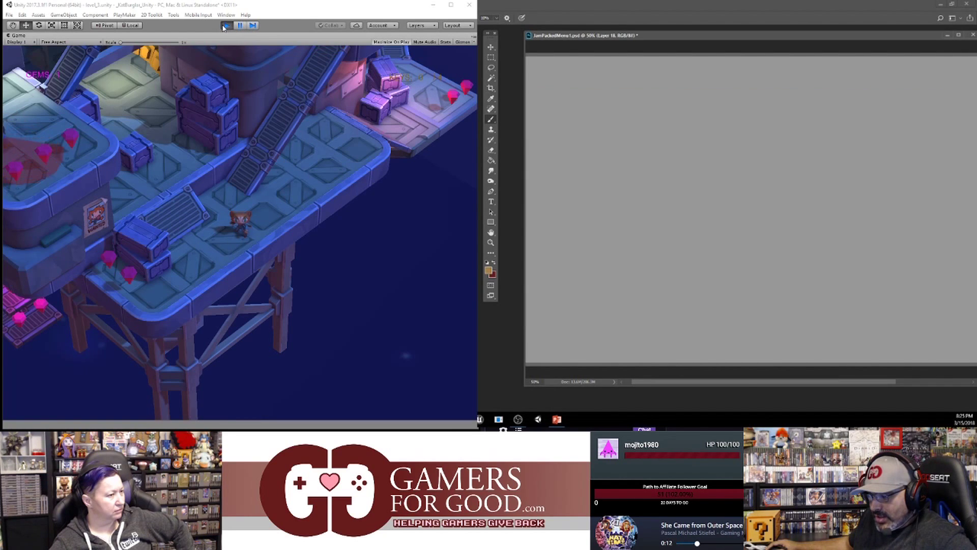
pyautogui.click(222, 26)
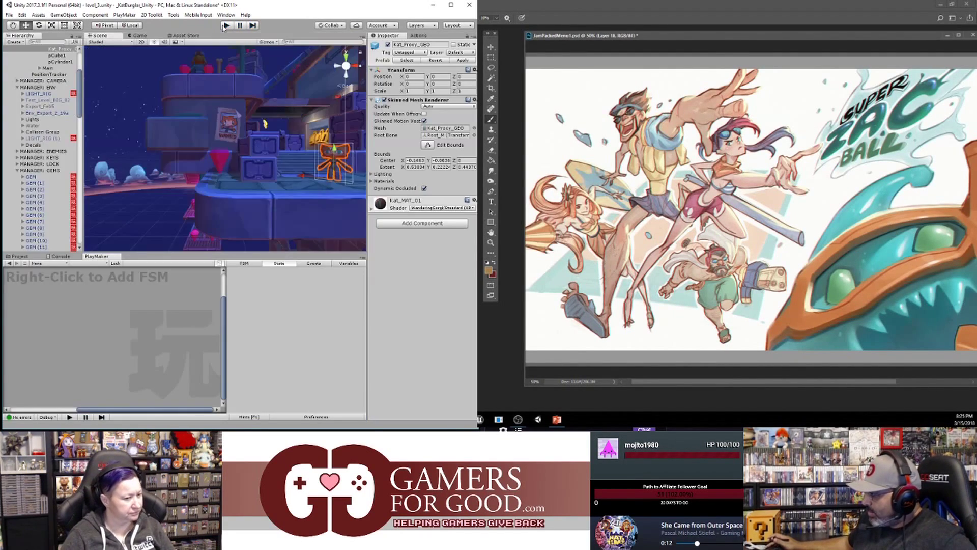
# - Collapse the MANAGER: ENV, KAT and MANAGER: HERO groups in the scene hierarchy
pyautogui.click(618, 535)
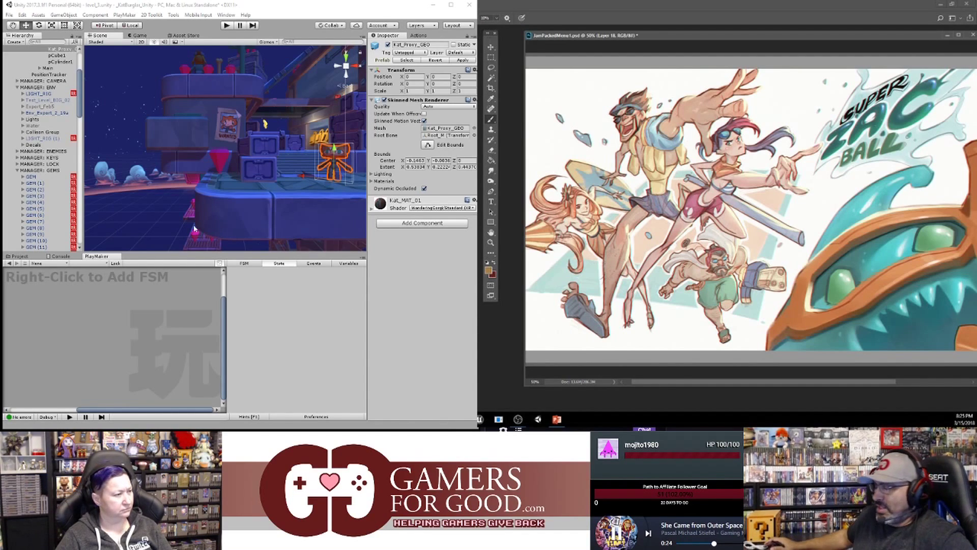
pyautogui.click(17, 88)
pyautogui.scroll(5, 29, 90)
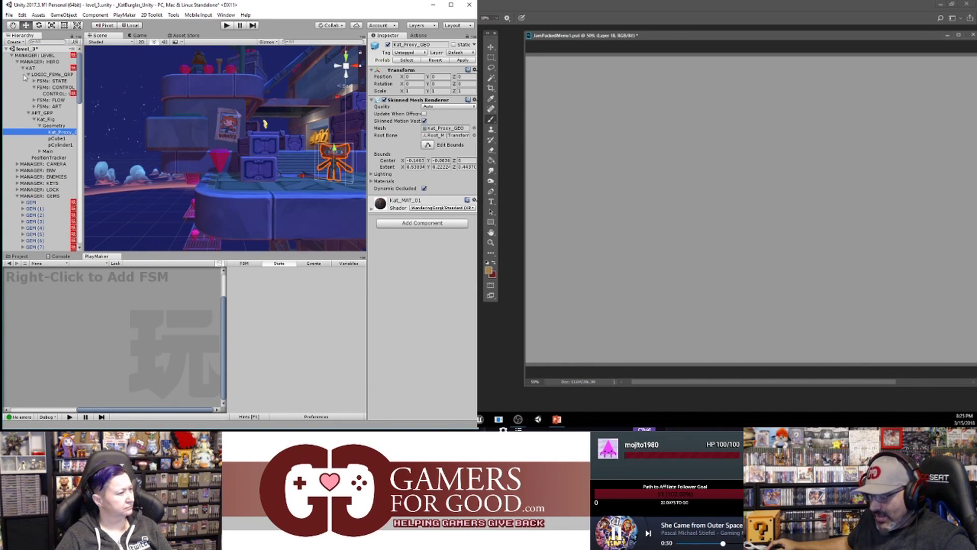
pyautogui.click(22, 68)
pyautogui.click(17, 62)
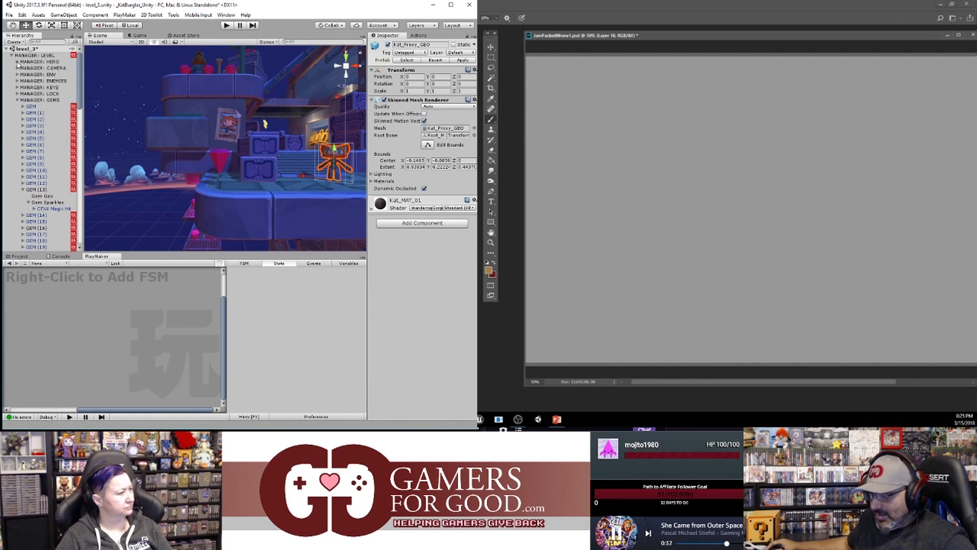
# - Assign GEM (13)'s Gem Geo child as the Spawn Point of the Create Object action
pyautogui.click(40, 190)
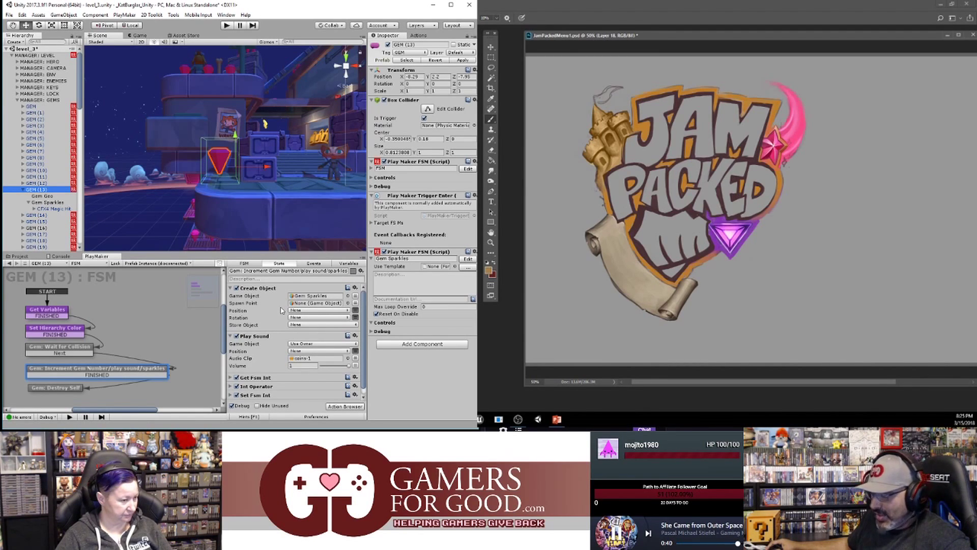
pyautogui.click(308, 309)
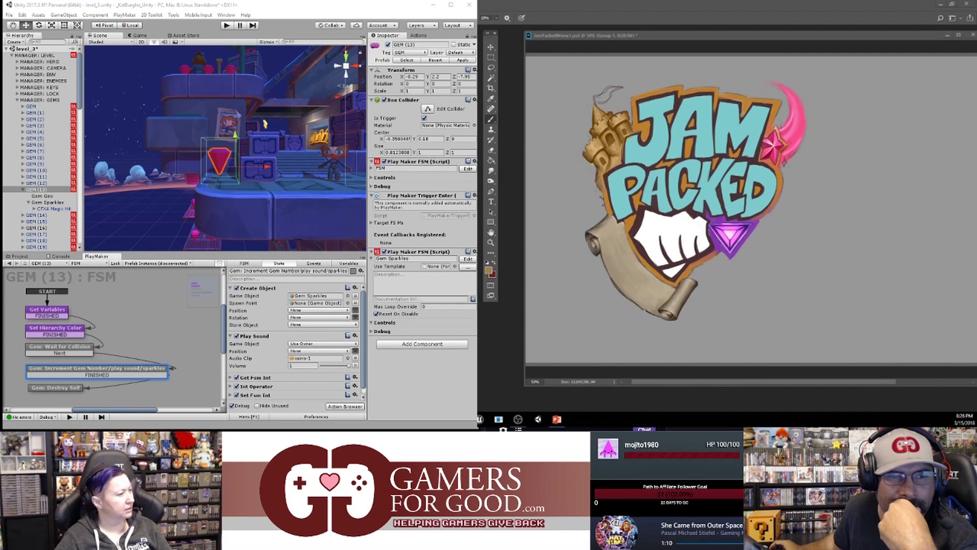
pyautogui.click(35, 197)
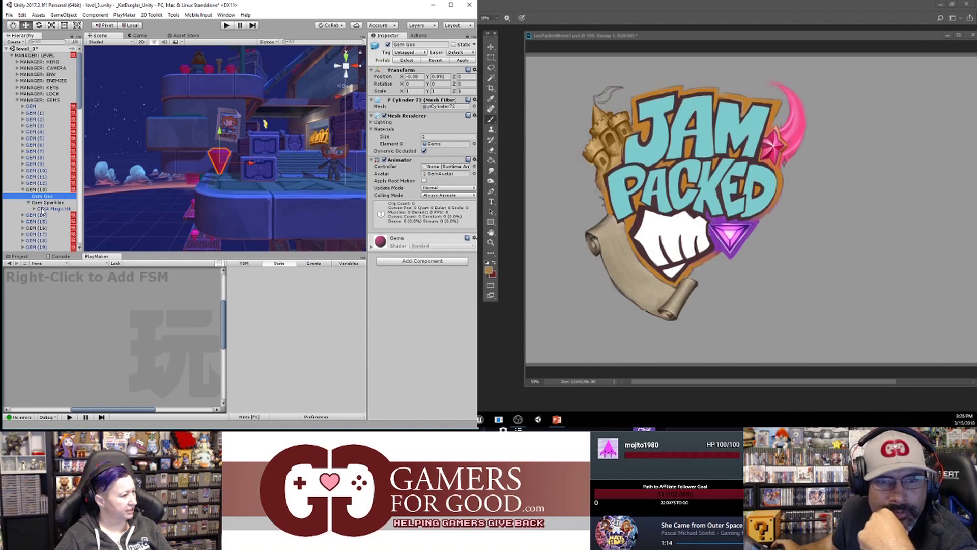
pyautogui.click(40, 190)
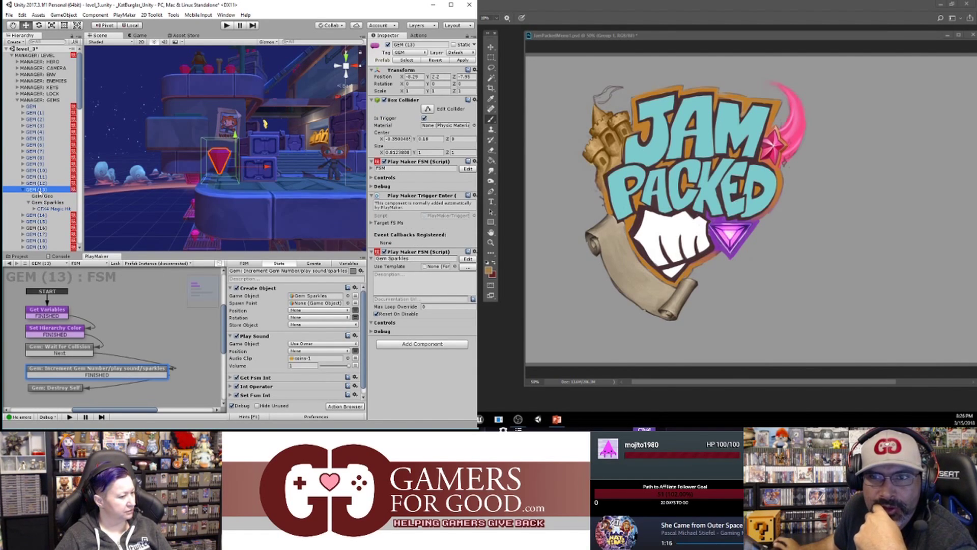
pyautogui.moveTo(41, 197); pyautogui.dragTo(301, 306)
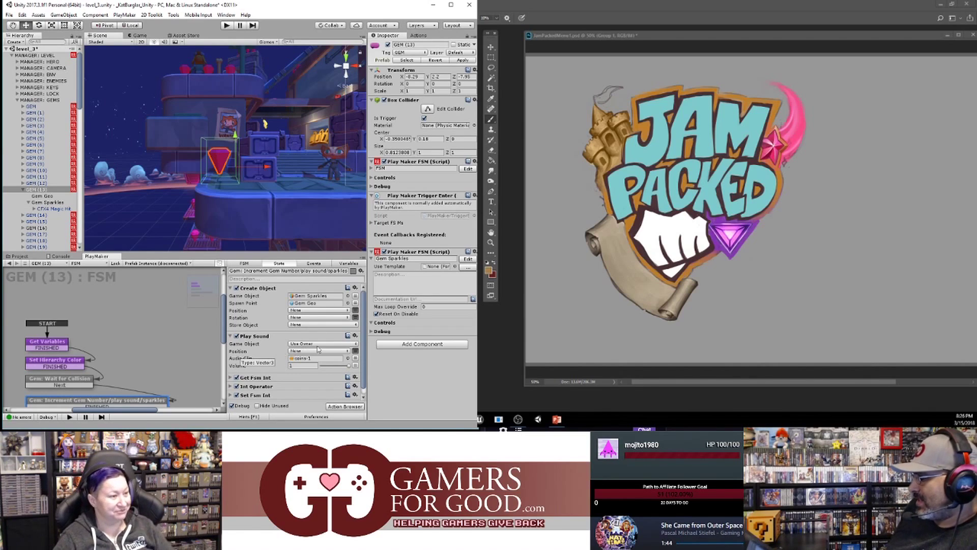
# - Play-test the level by walking Kat into a gem to check the sparkles at the Gem Geo spawn point, and stop the game
pyautogui.click(227, 25)
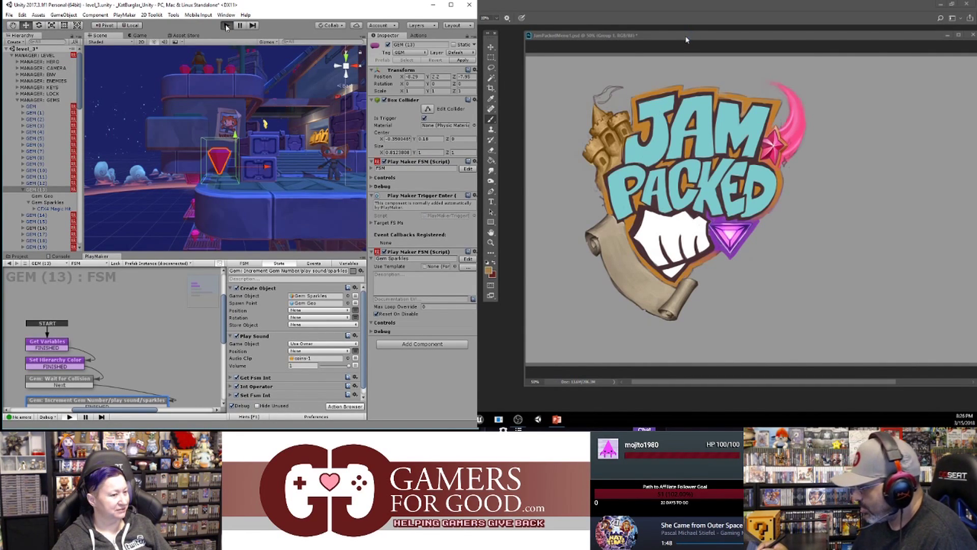
pyautogui.moveTo(687, 40); pyautogui.dragTo(667, 45)
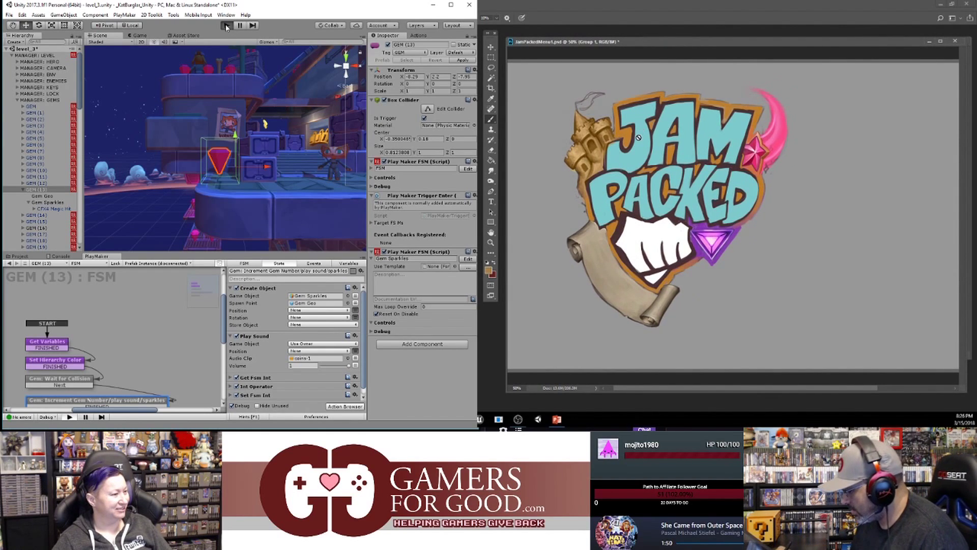
pyautogui.keyDown('alt'); pyautogui.click(630, 157); pyautogui.keyUp('alt')
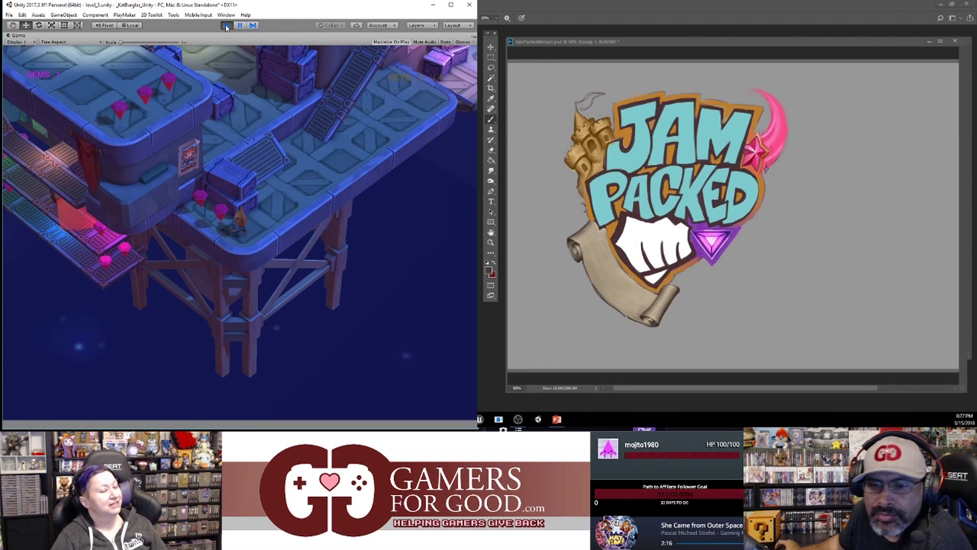
pyautogui.click(226, 25)
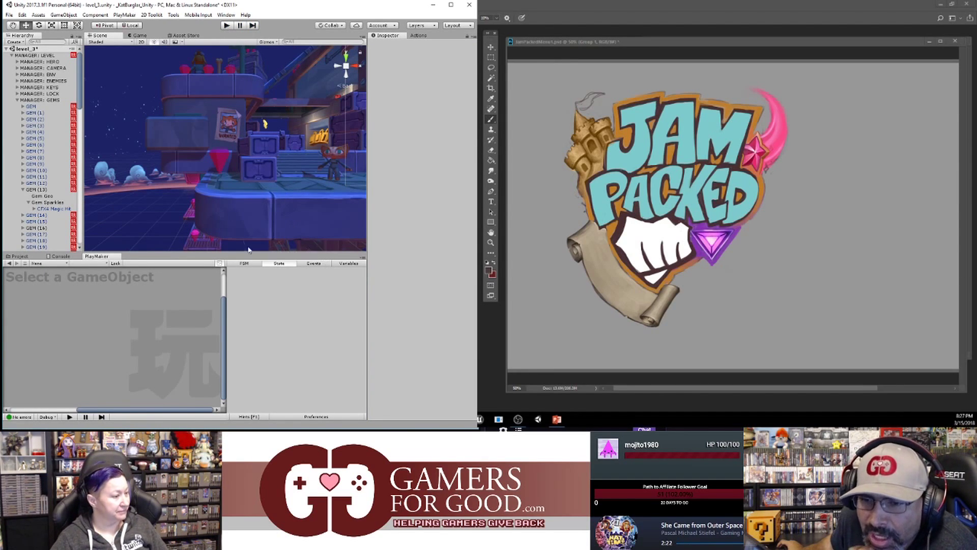
# - Apply GEM (13)'s changes to the gem prefab and expand the first GEM in the hierarchy to check its children
pyautogui.click(39, 190)
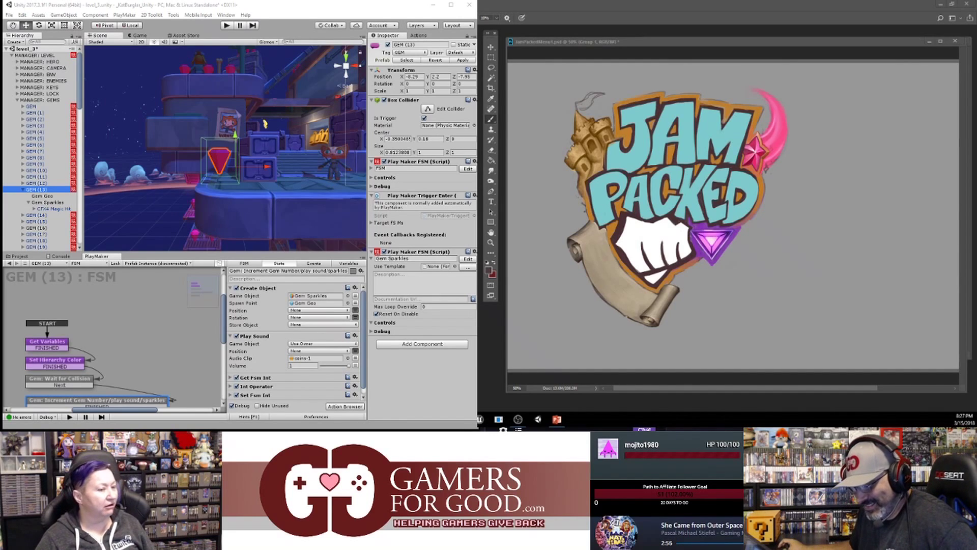
pyautogui.hotkey('ctrl', 'z')
pyautogui.hotkey('ctrl', 'z')
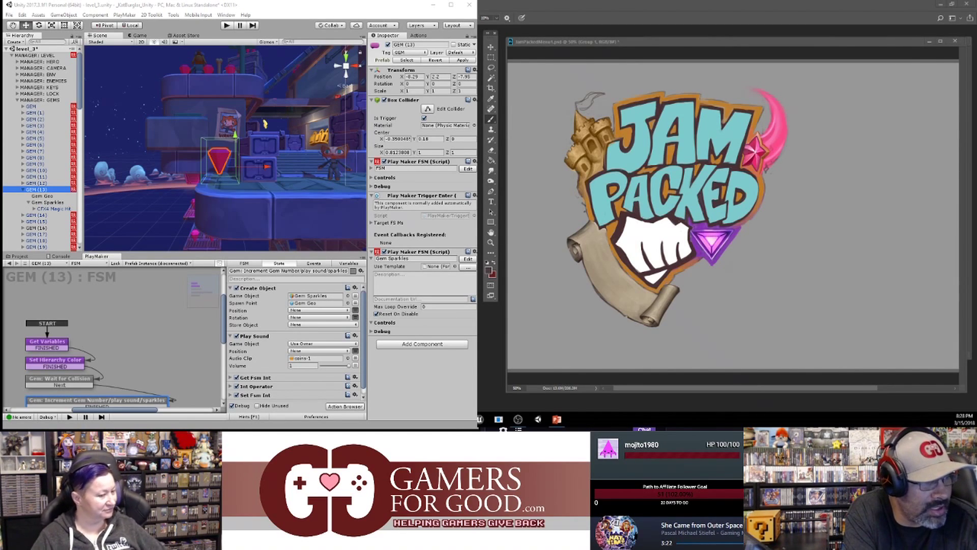
pyautogui.click(460, 61)
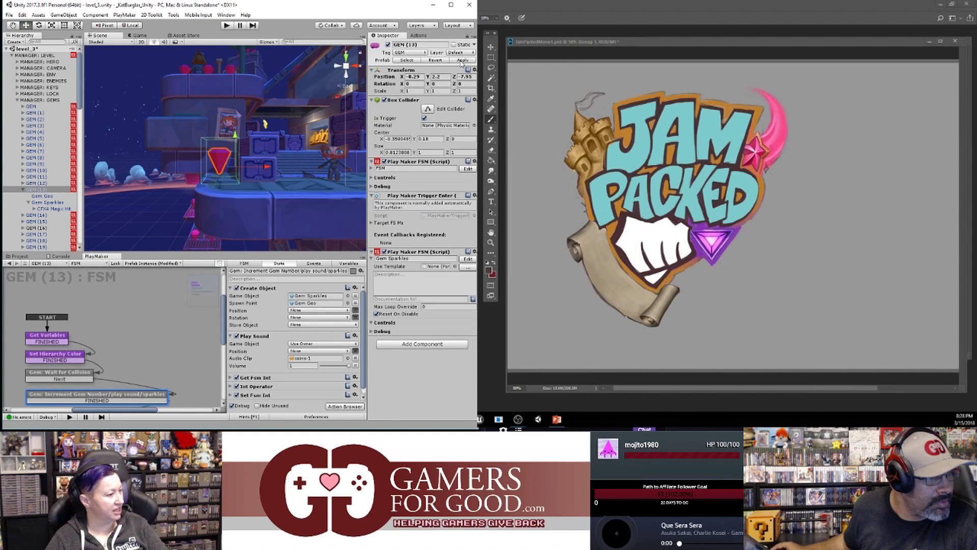
pyautogui.click(22, 106)
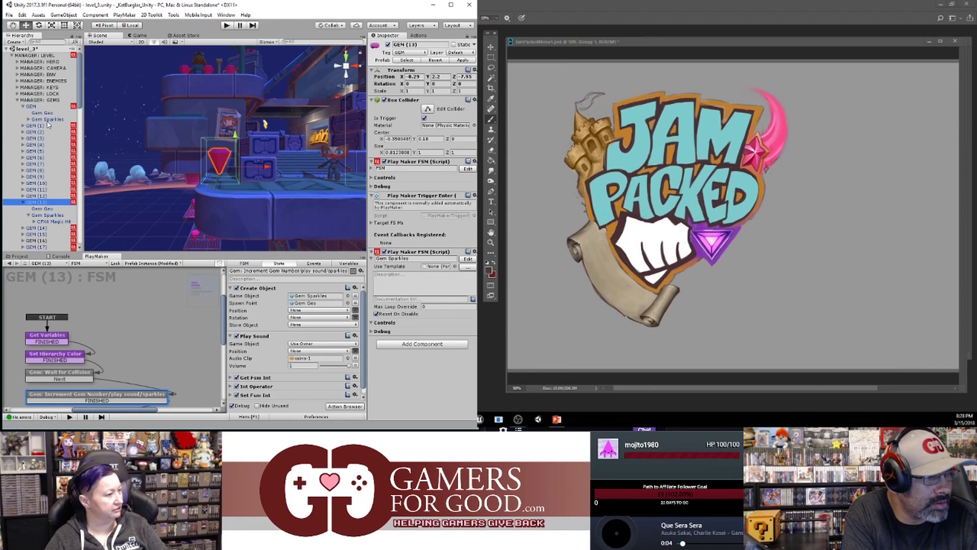
# - Run the level again to test the updated gem prefab
pyautogui.click(227, 25)
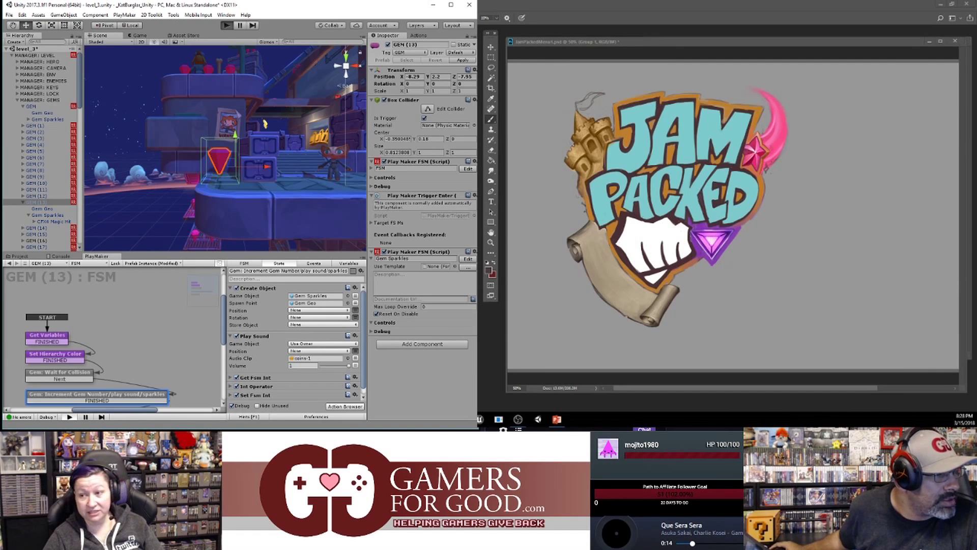
pyautogui.moveTo(615, 533)
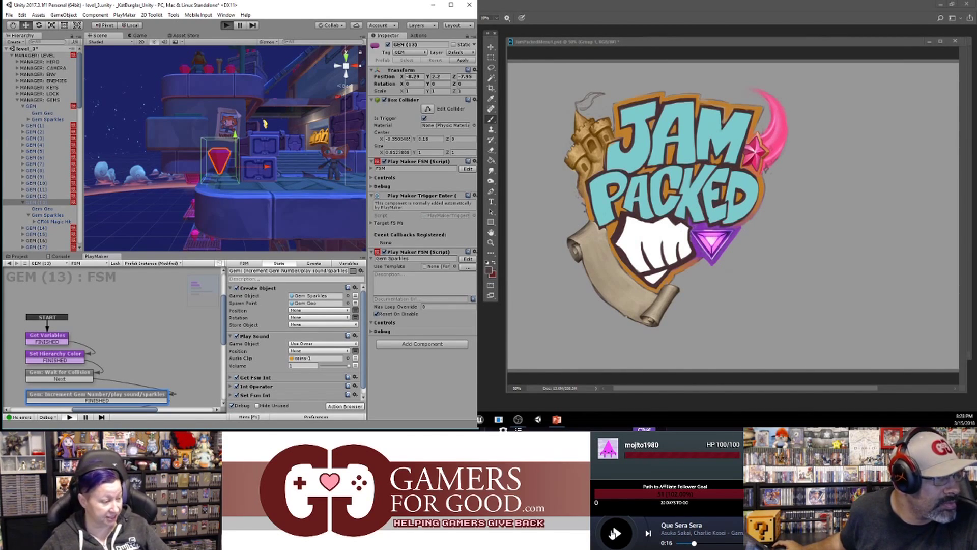
pyautogui.hotkey('ctrl', 'p')
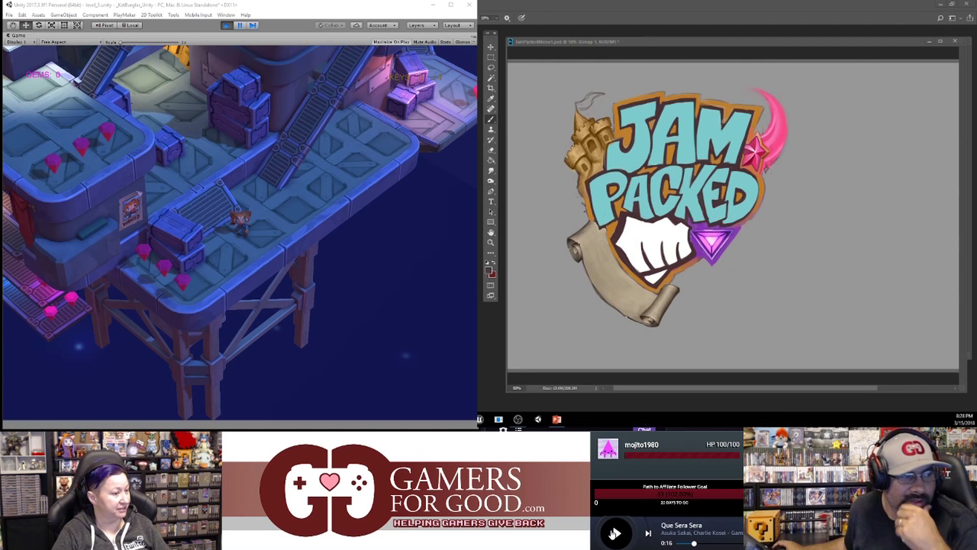
# - Switch to Photoshop and paste the Jam Packed menu mockup into JamPackedMenu1.psd
pyautogui.moveTo(669, 43); pyautogui.dragTo(670, 41)
pyautogui.hotkey('ctrl', '-')
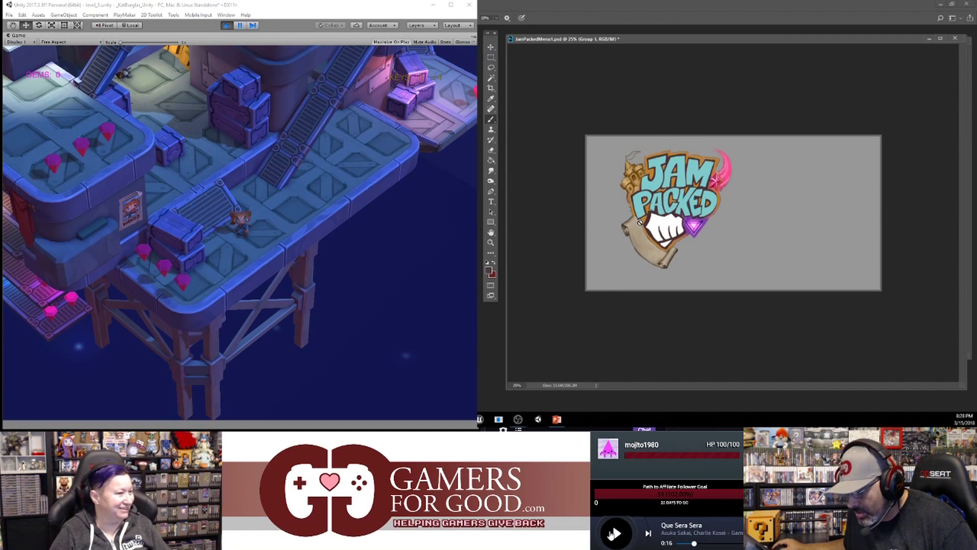
pyautogui.hotkey('ctrl', 'v')
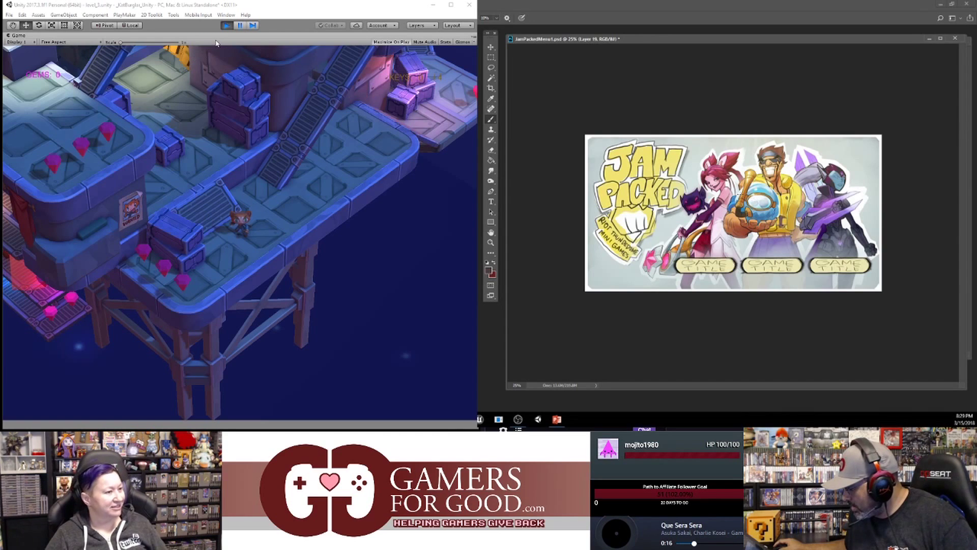
# - Stop the Unity game, and in Photoshop move the teal Jam Packed logo over the mockup's yellow logo
pyautogui.click(227, 25)
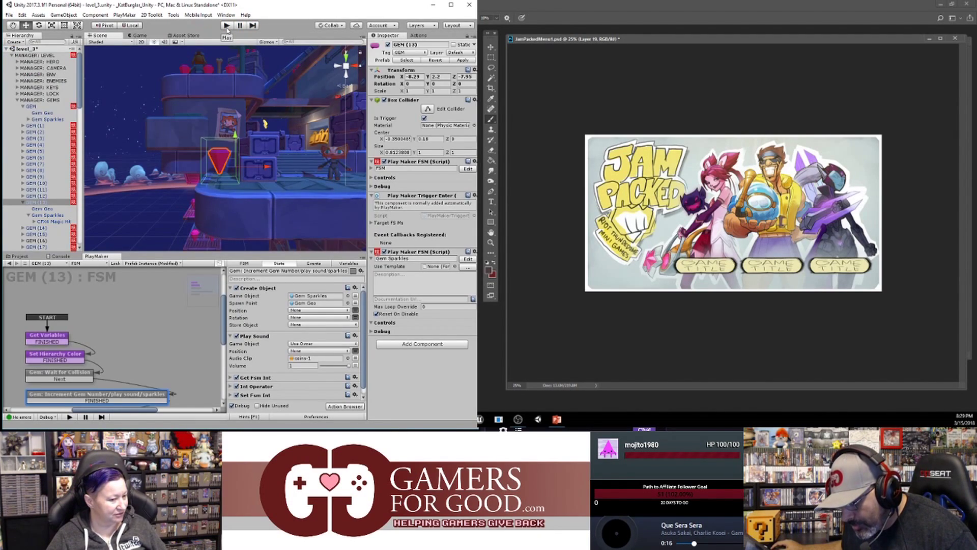
pyautogui.hotkey('ctrl', 'v')
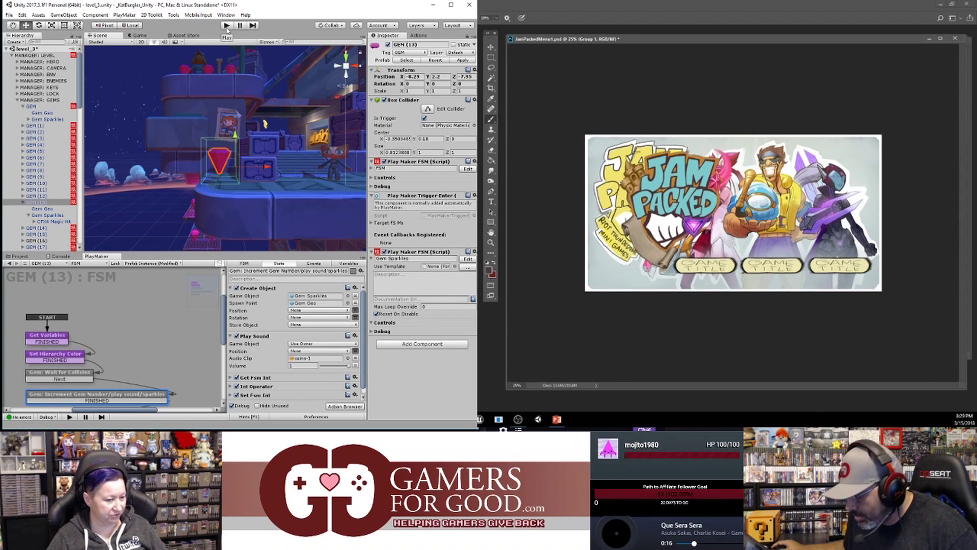
pyautogui.click(490, 47)
pyautogui.moveTo(657, 194); pyautogui.dragTo(623, 187)
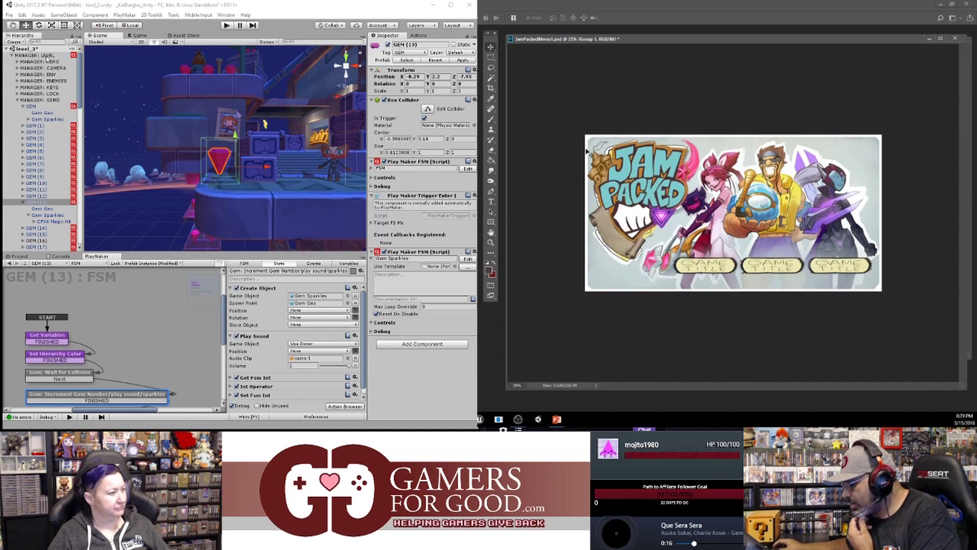
# - In Unity, expand KAT under MANAGER: HERO and open the Unit Moves to Waypoint control FSM
pyautogui.click(17, 61)
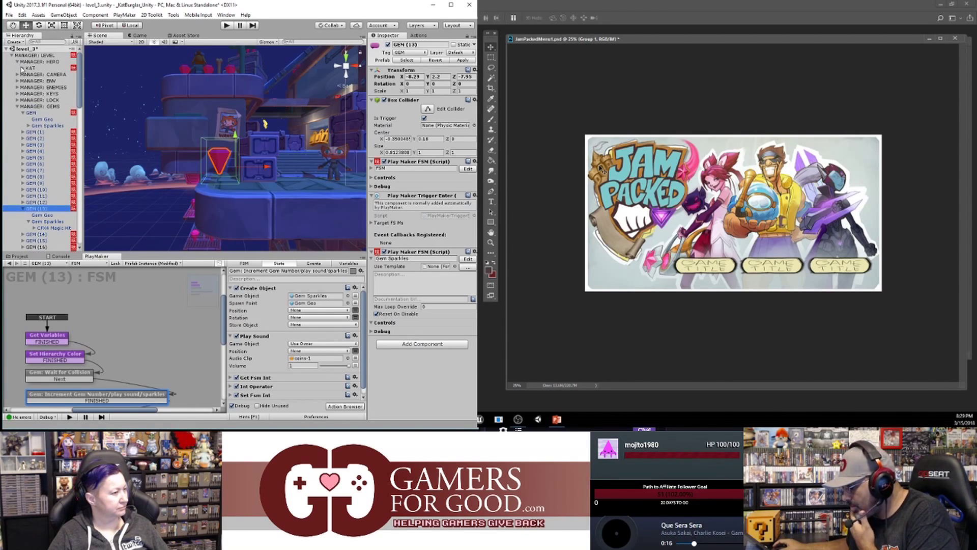
pyautogui.click(22, 67)
pyautogui.click(53, 93)
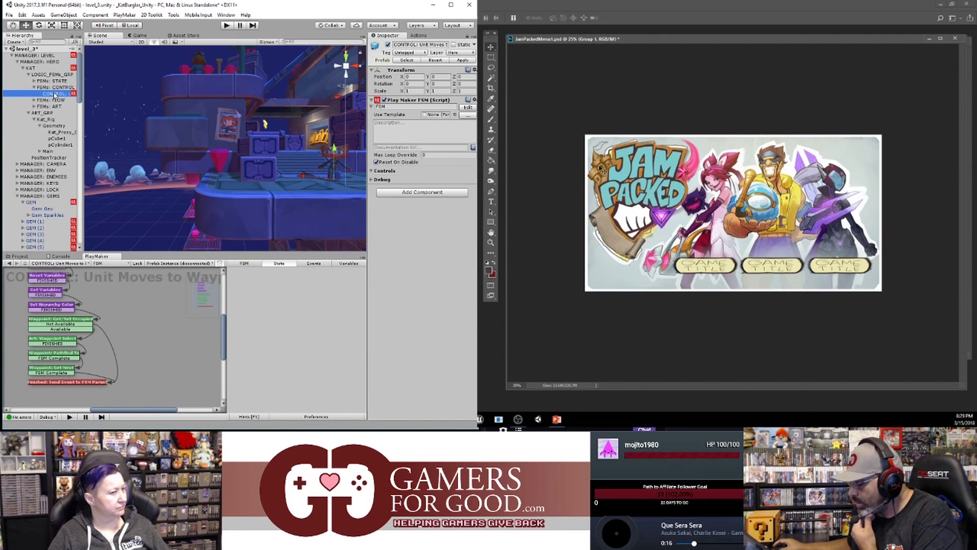
# - Turn off Maximize On Play and run the level with Kat's Unit Moves to Waypoint FSM in view
pyautogui.click(226, 25)
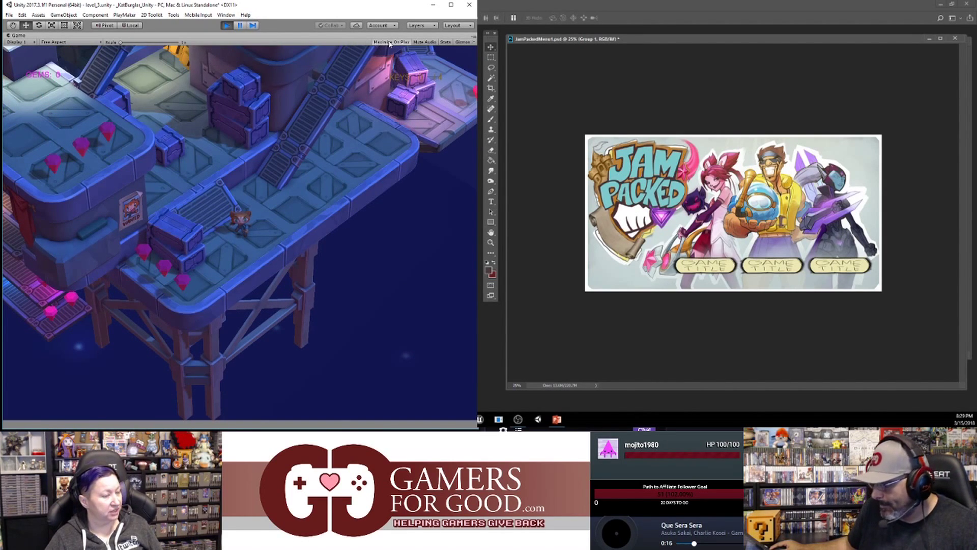
pyautogui.click(228, 26)
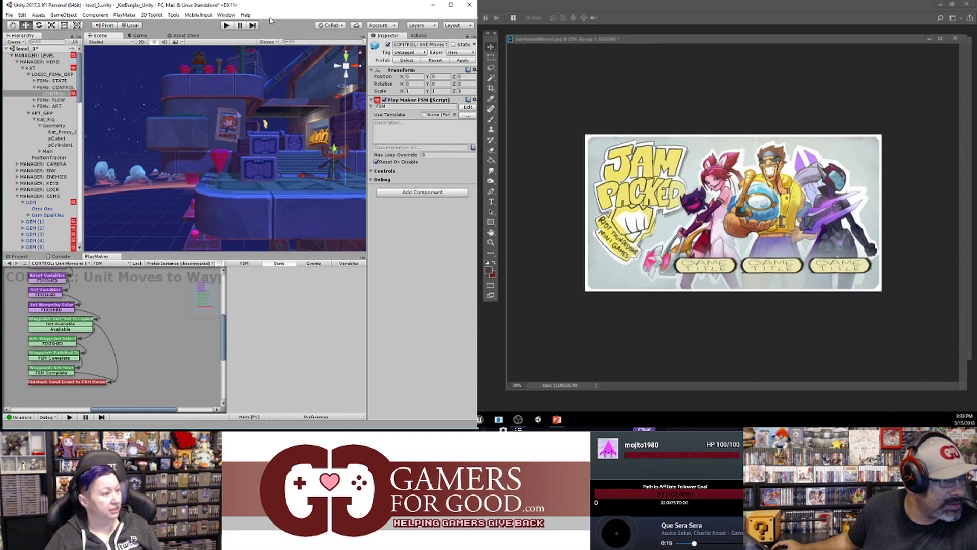
pyautogui.click(227, 26)
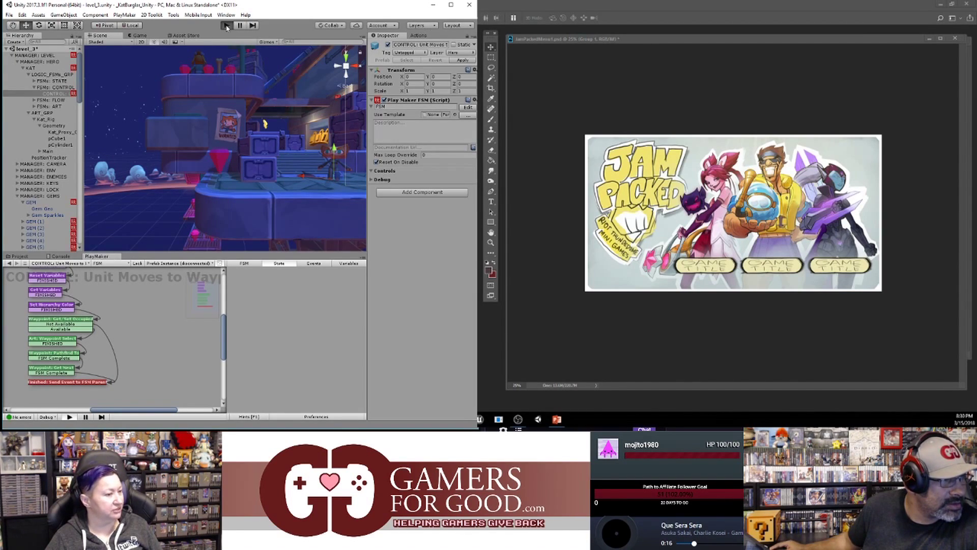
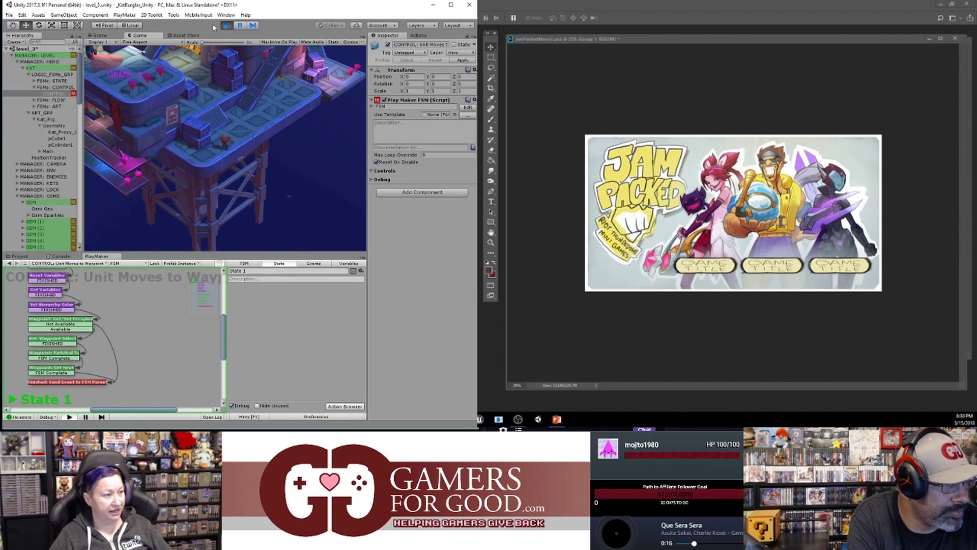
# - Stop the game and save the level_3 scene
pyautogui.click(227, 25)
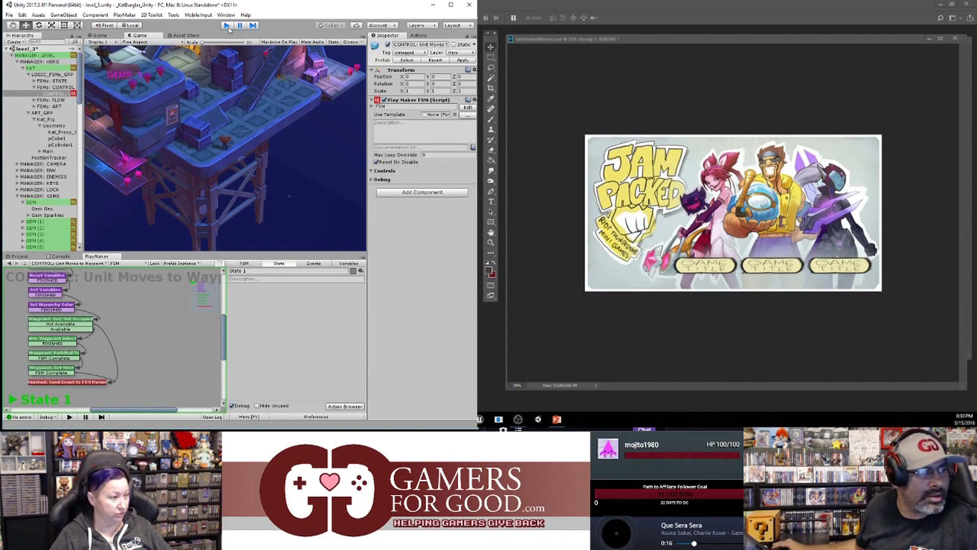
pyautogui.click(8, 15)
pyautogui.click(23, 43)
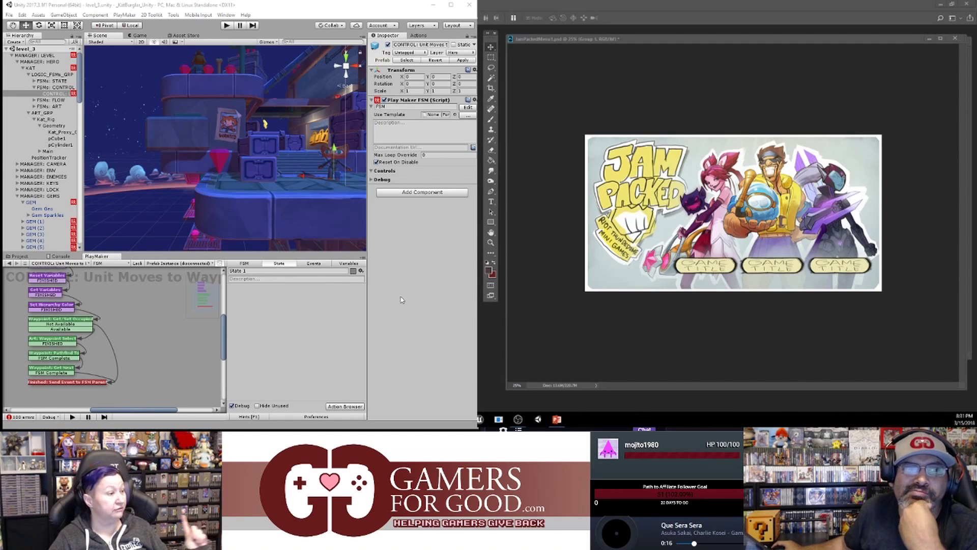
# - Place the CFX4 Circle effect from CFX4 Hit Pow in the CFX4 Prefabs Misc folder into the scene beside the platform
pyautogui.click(19, 256)
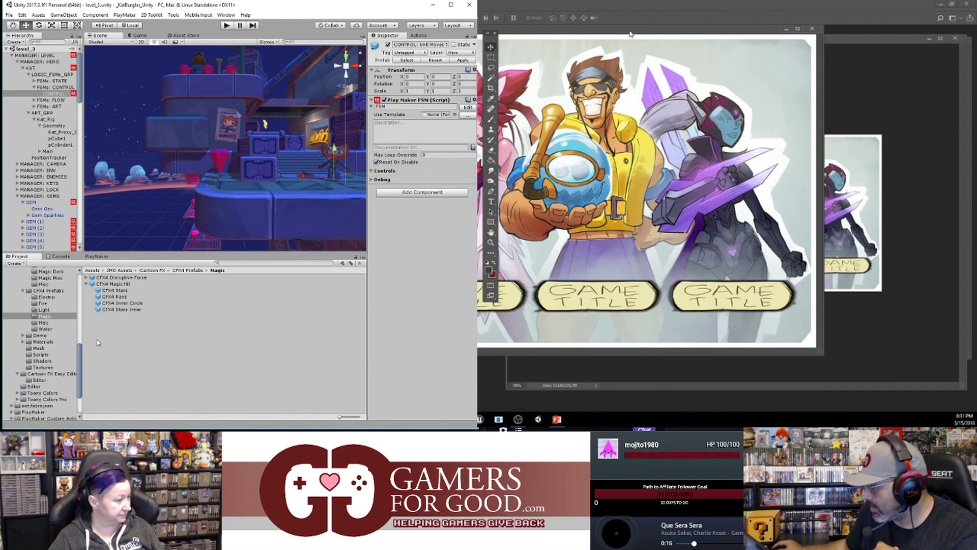
pyautogui.click(44, 322)
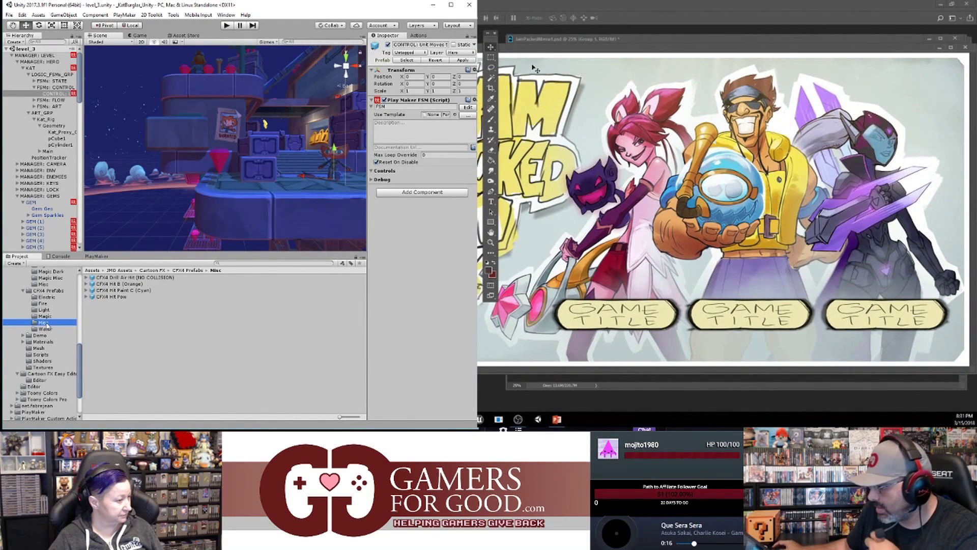
pyautogui.click(86, 297)
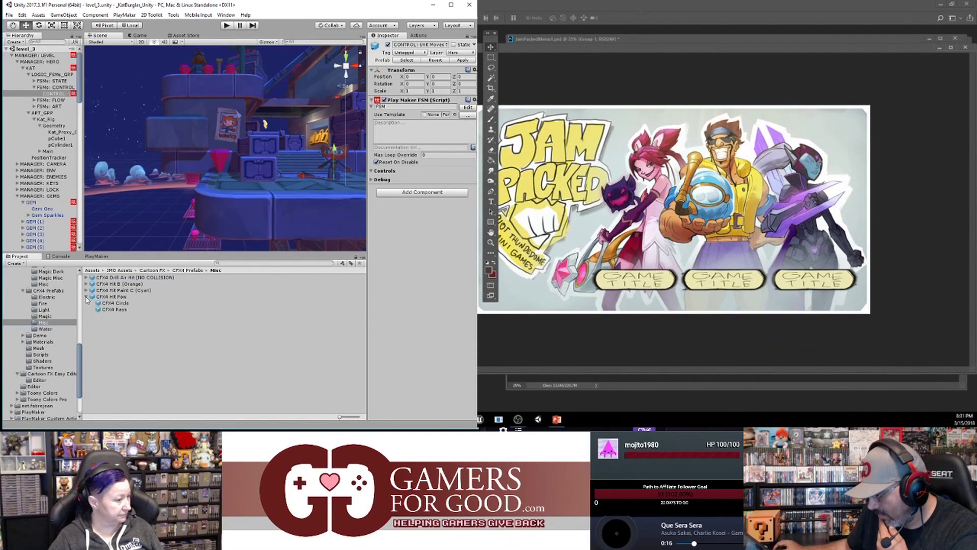
pyautogui.click(108, 303)
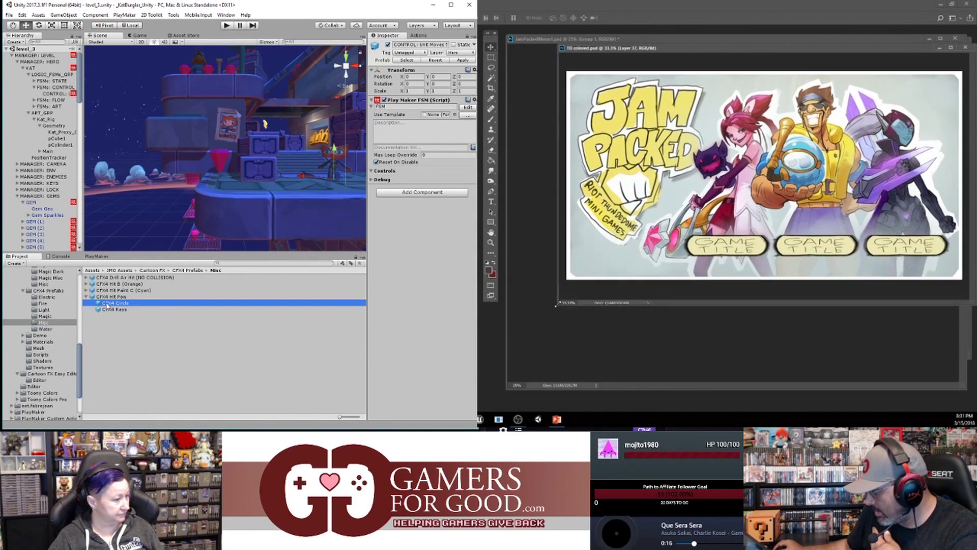
pyautogui.moveTo(107, 303); pyautogui.dragTo(146, 219)
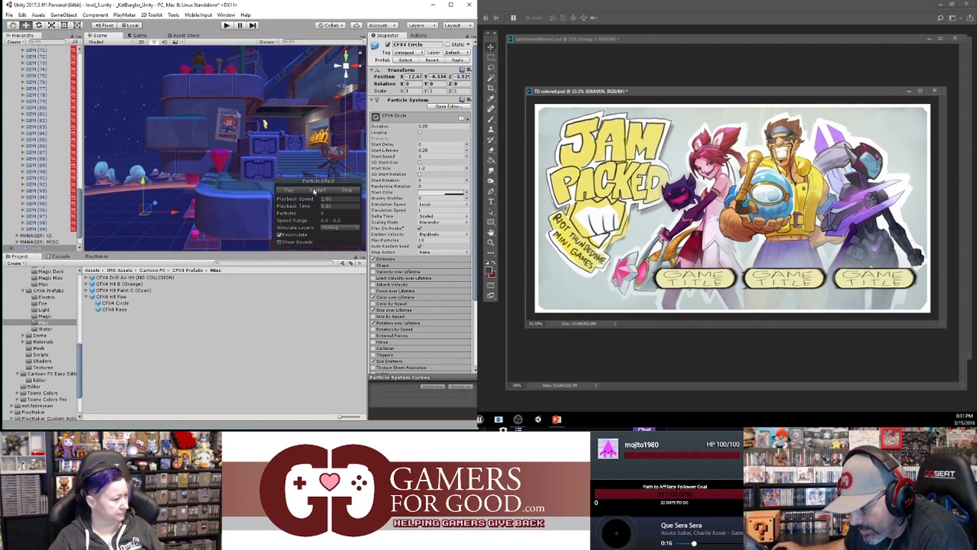
# - Add the CFX4 Rays effect from CFX4 Hit B (Orange) to the scene beside the platform
pyautogui.click(86, 285)
pyautogui.click(104, 290)
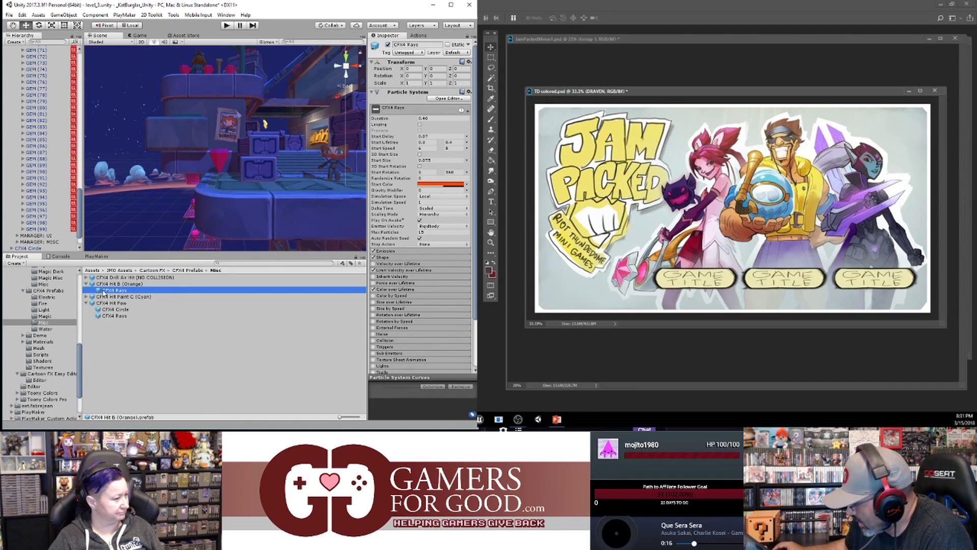
pyautogui.moveTo(104, 290); pyautogui.dragTo(143, 219)
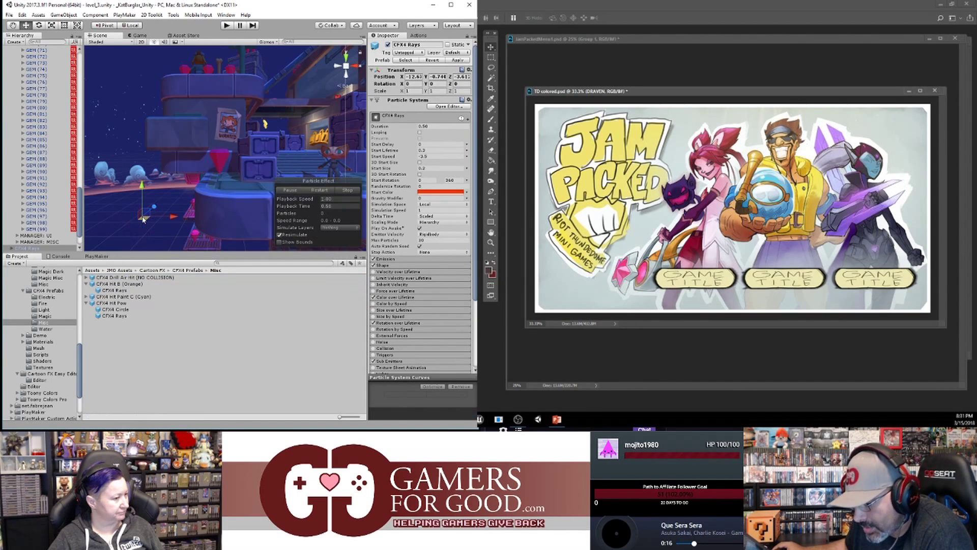
pyautogui.scroll(-2, 71, 224)
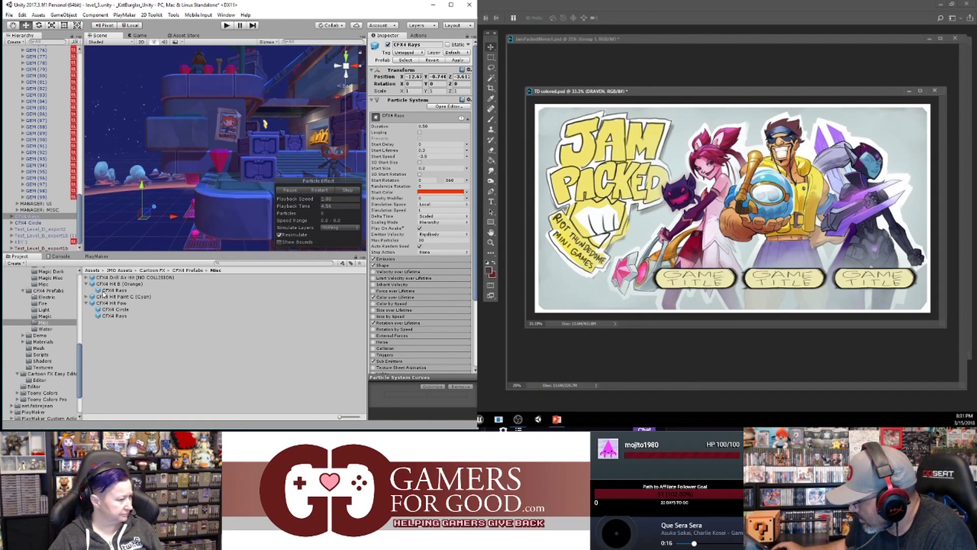
# - Place the CFX4 Stars Outside effect from CFX4 Aura Bubble C in the Light folder into the scene beside the platform
pyautogui.click(45, 309)
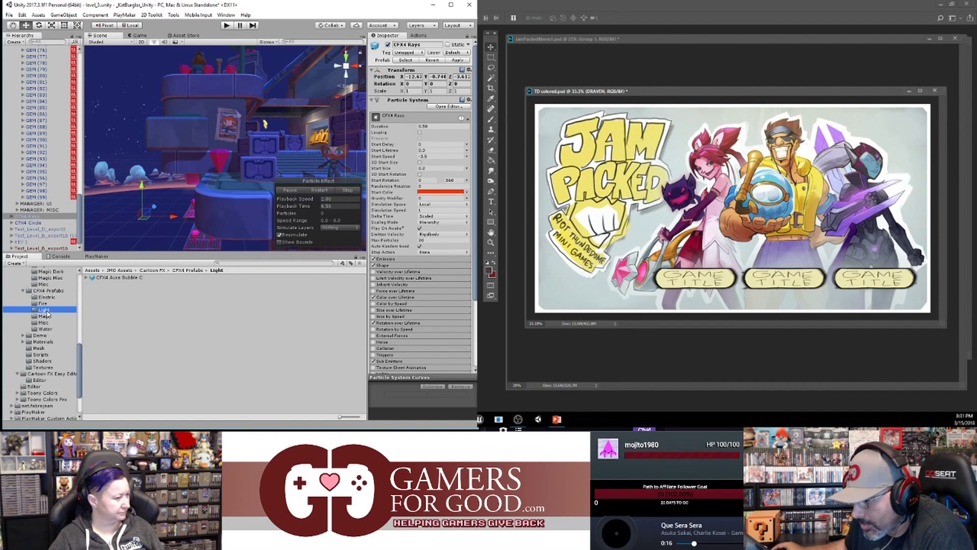
pyautogui.click(86, 278)
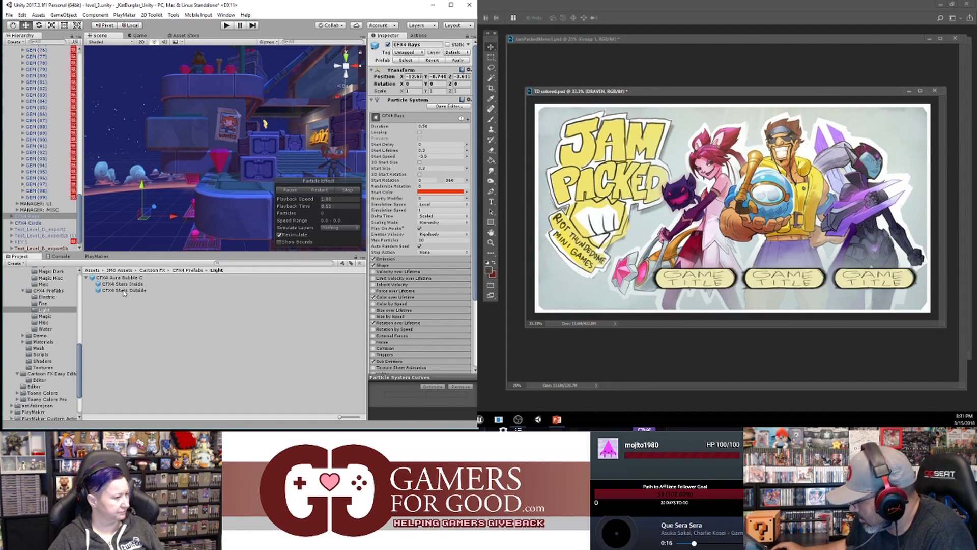
pyautogui.moveTo(125, 290); pyautogui.dragTo(150, 194)
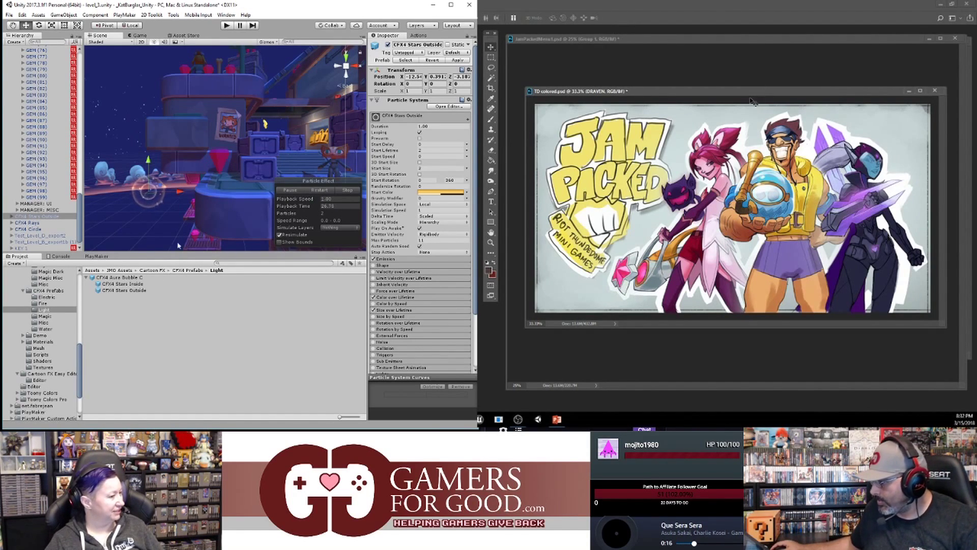
pyautogui.moveTo(753, 101); pyautogui.dragTo(743, 88)
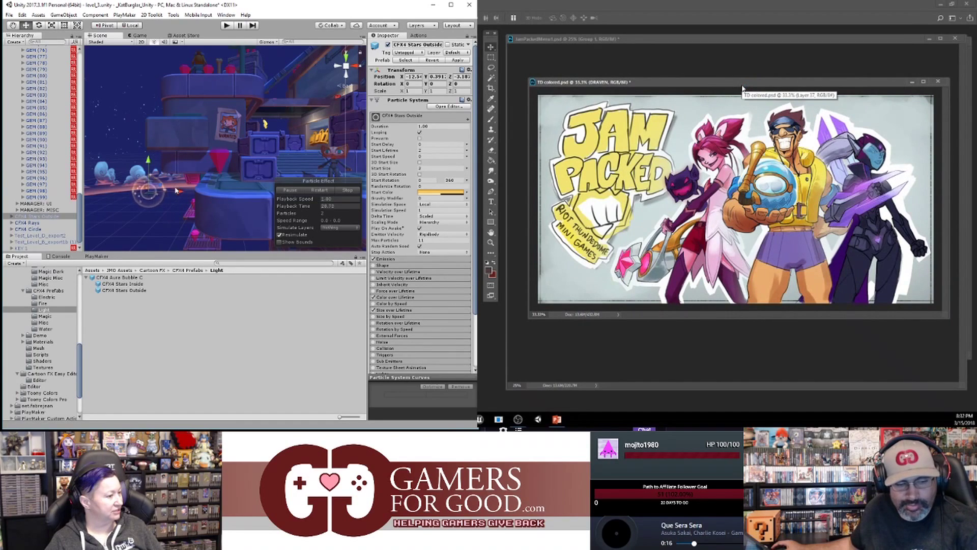
# - Delete the CFX4 Rays and CFX4 Circle effects from the scene
pyautogui.click(41, 223)
pyautogui.click(40, 230)
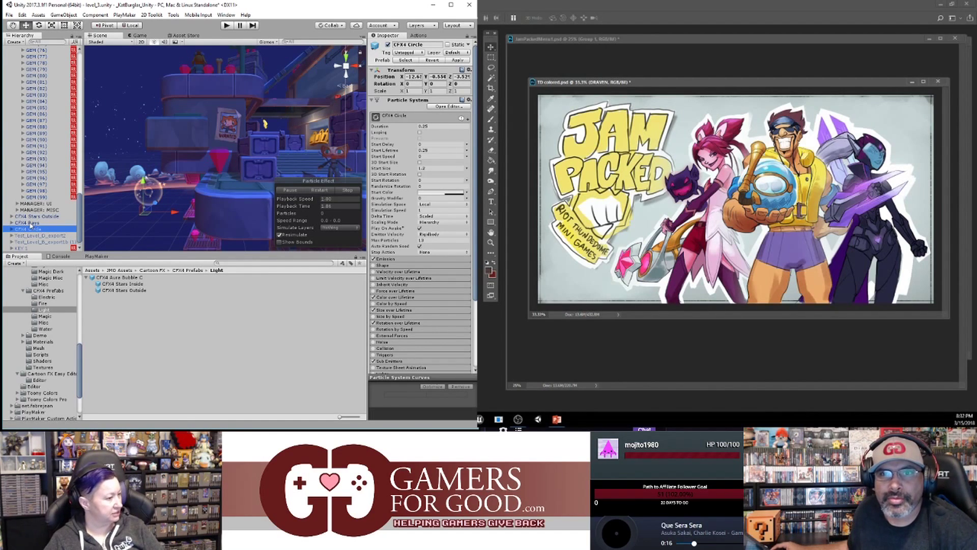
pyautogui.keyDown('ctrl'); pyautogui.click(29, 223); pyautogui.keyUp('ctrl')
pyautogui.rightClick(31, 225)
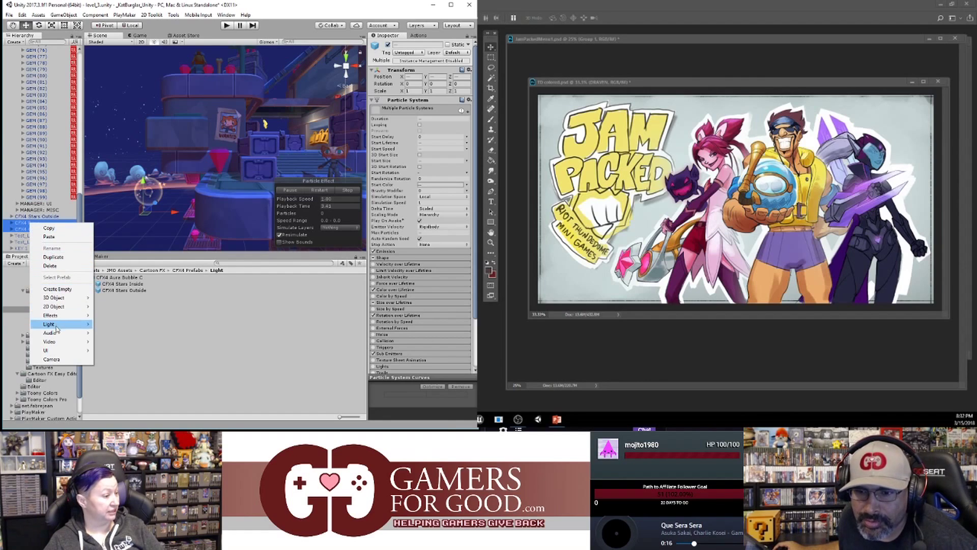
pyautogui.click(59, 267)
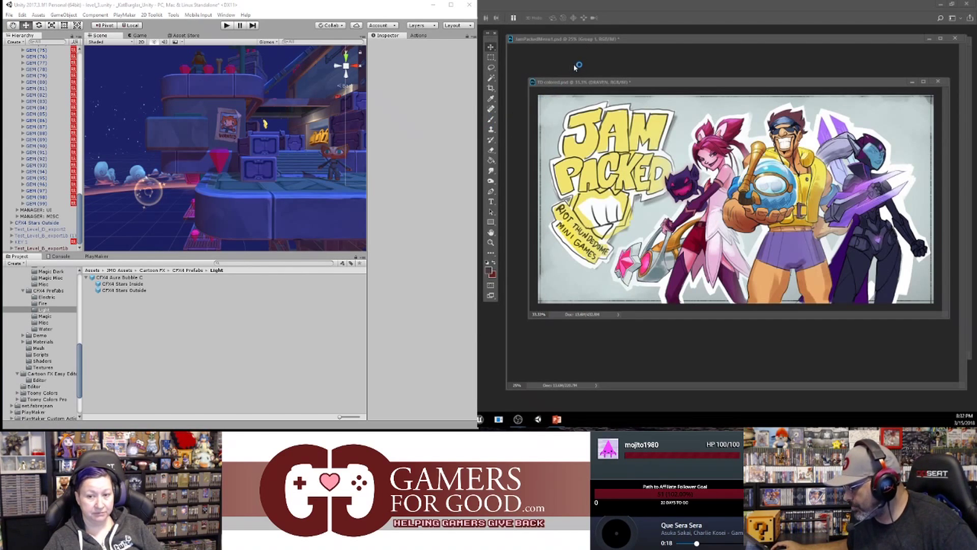
# - In Photoshop, arrange the TD colored and JamPackedMenu1 document windows one above the other so both artworks can be seen
pyautogui.click(604, 39)
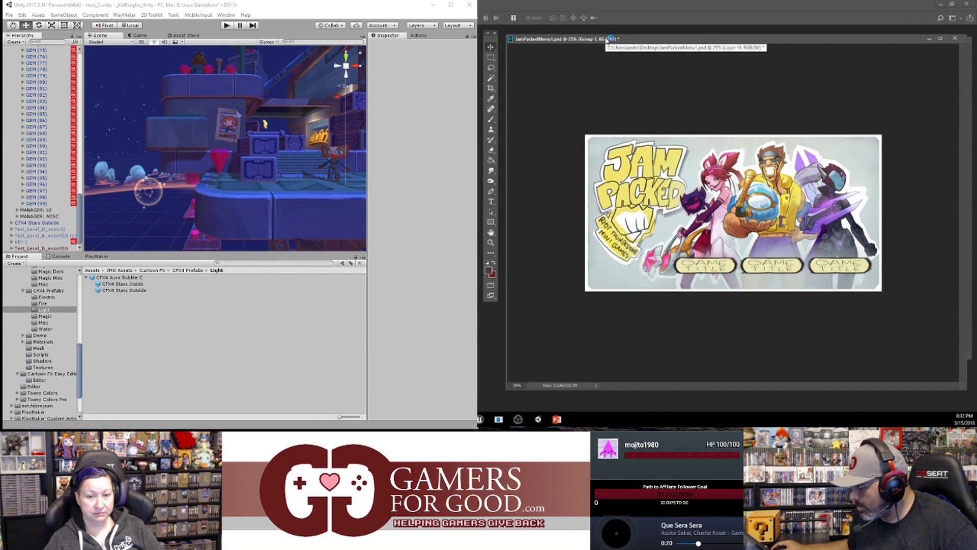
pyautogui.moveTo(595, 38)
pyautogui.mouseDown()
pyautogui.moveTo(617, 161)
pyautogui.moveTo(589, 21)
pyautogui.moveTo(602, 38)
pyautogui.mouseUp()
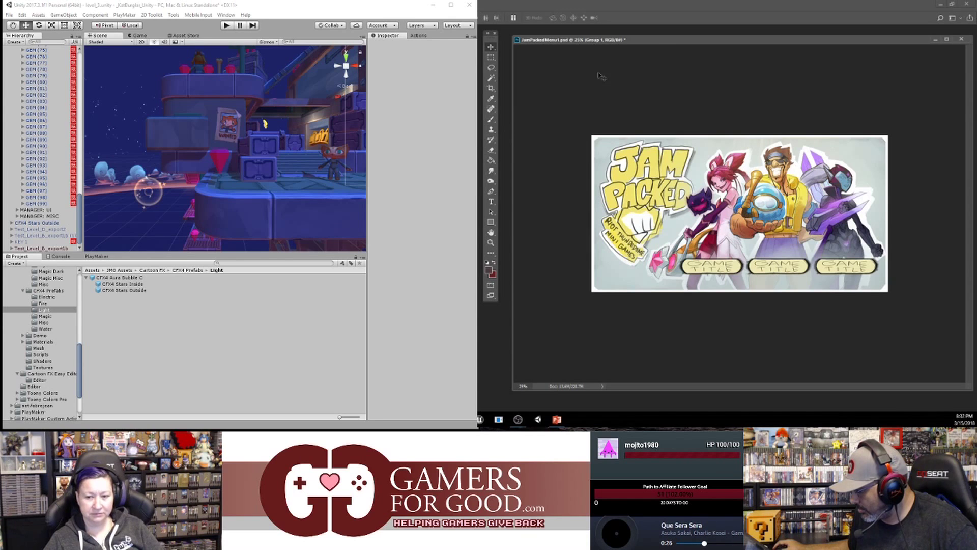
pyautogui.moveTo(662, 43); pyautogui.dragTo(656, 155)
pyautogui.click(700, 98)
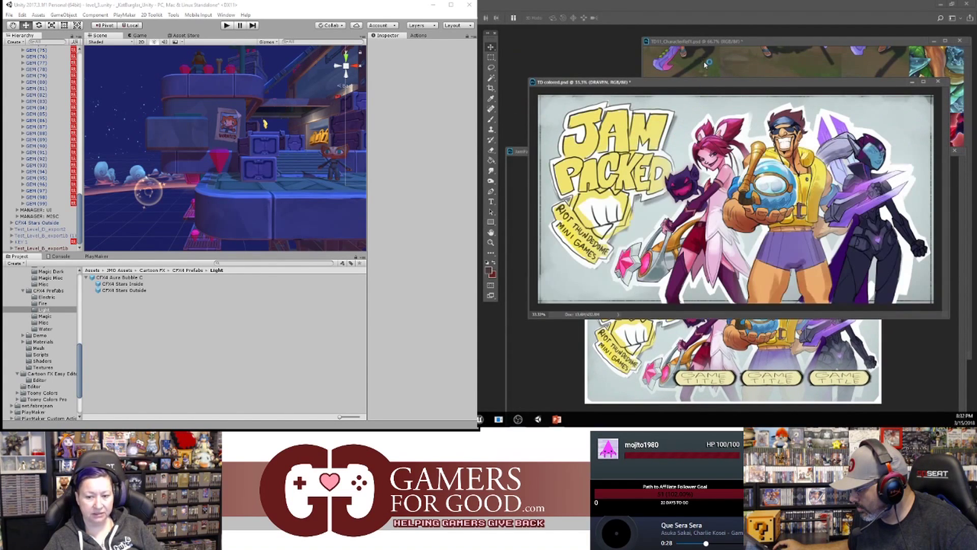
pyautogui.moveTo(702, 85); pyautogui.dragTo(696, 33)
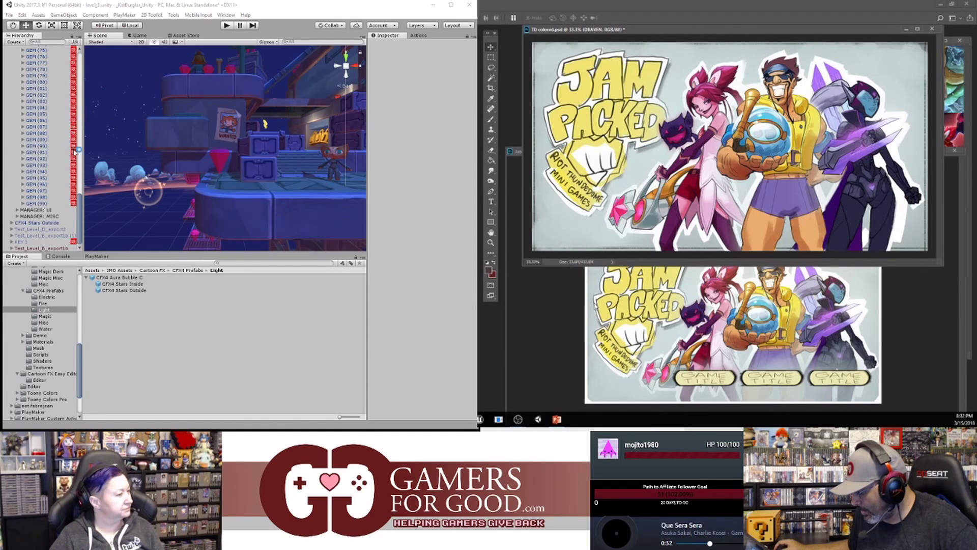
pyautogui.click(583, 324)
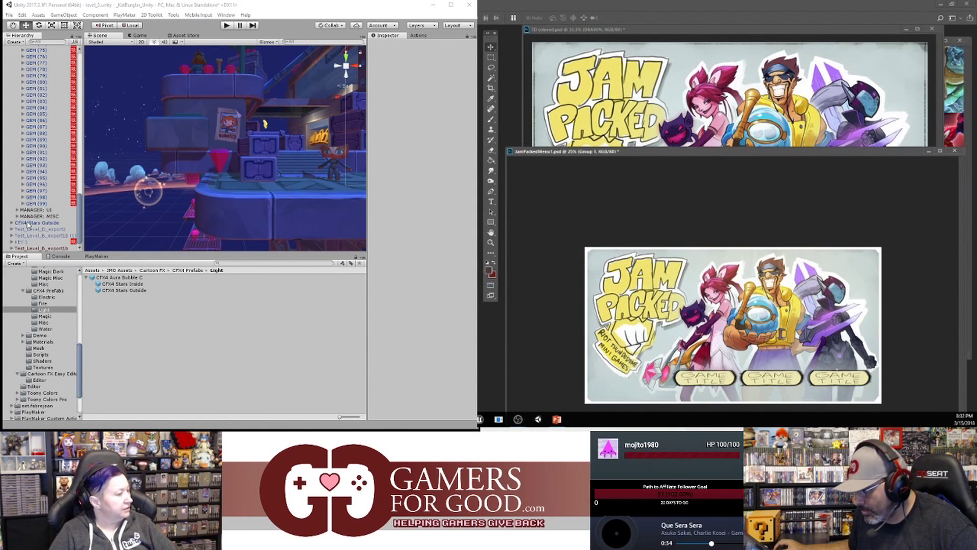
pyautogui.click(679, 108)
# - In Unity, collapse MANAGER: GEMS and create an empty child object named Key VFX inside KEY 1 under MANAGER: KEYS
pyautogui.moveTo(79, 221); pyautogui.dragTo(76, 101)
pyautogui.click(23, 192)
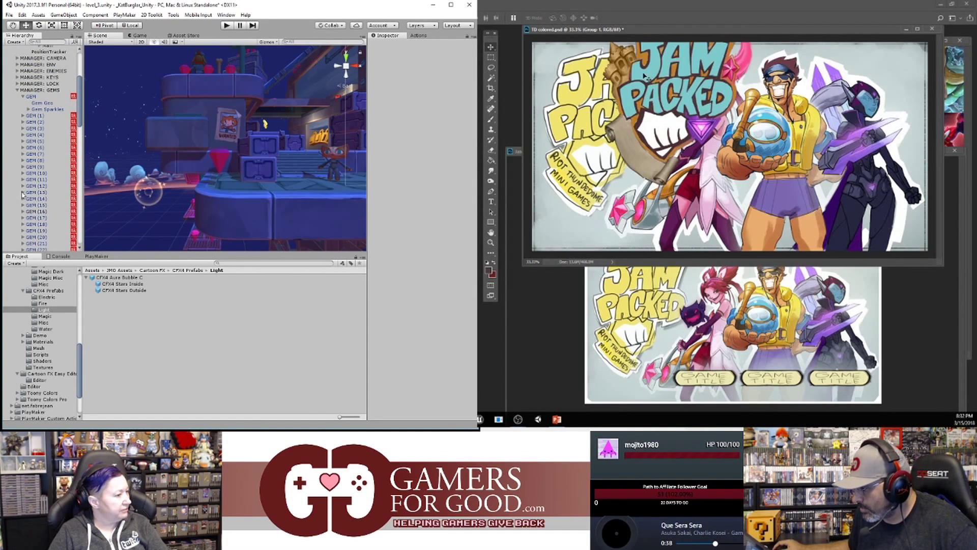
pyautogui.click(18, 91)
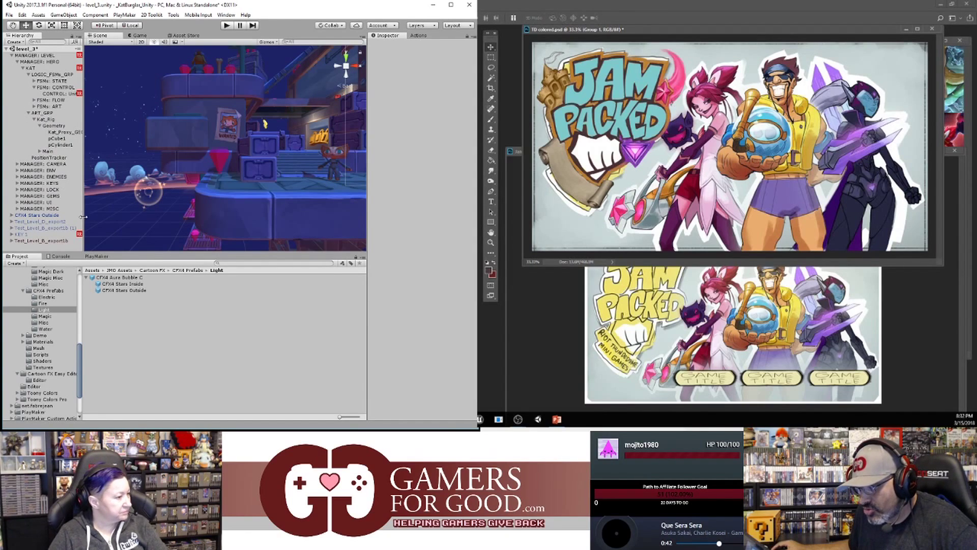
pyautogui.click(17, 183)
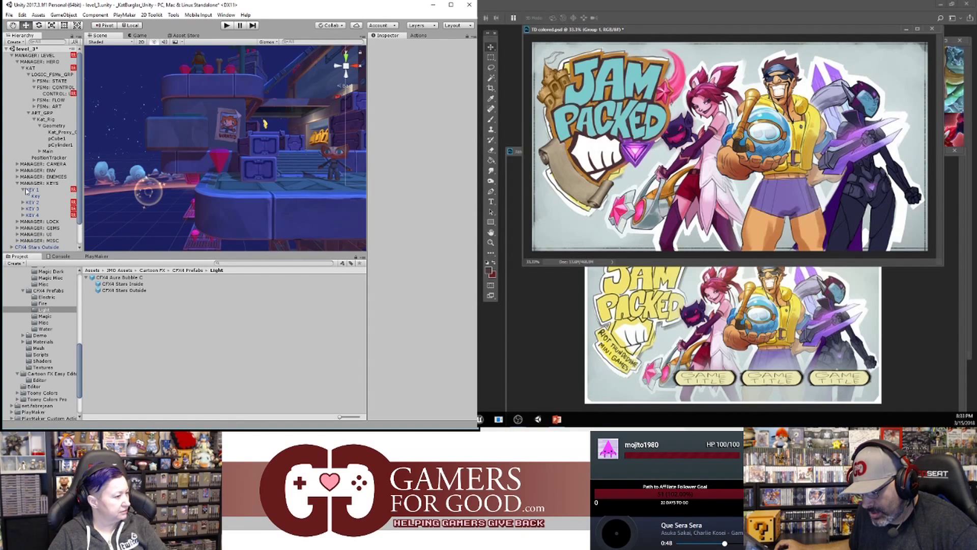
pyautogui.rightClick(26, 190)
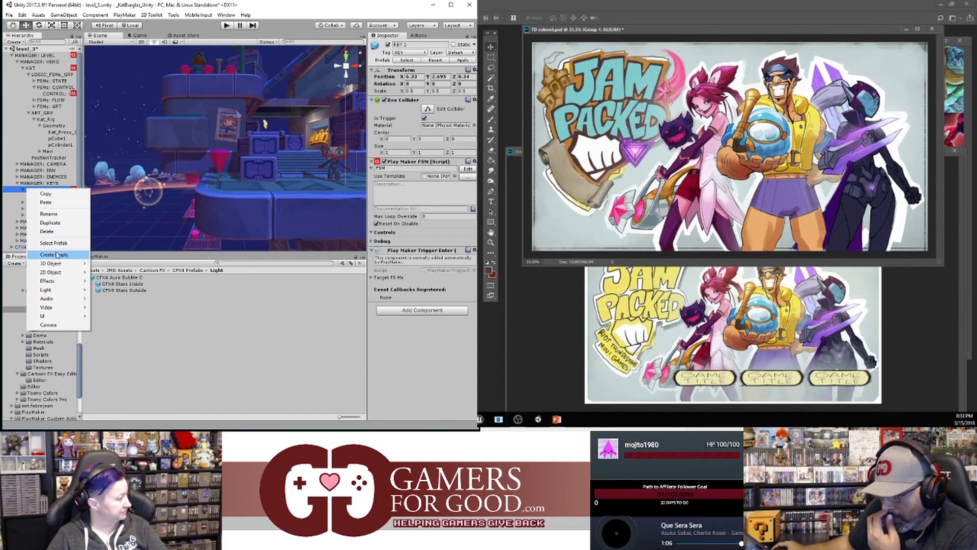
pyautogui.click(57, 254)
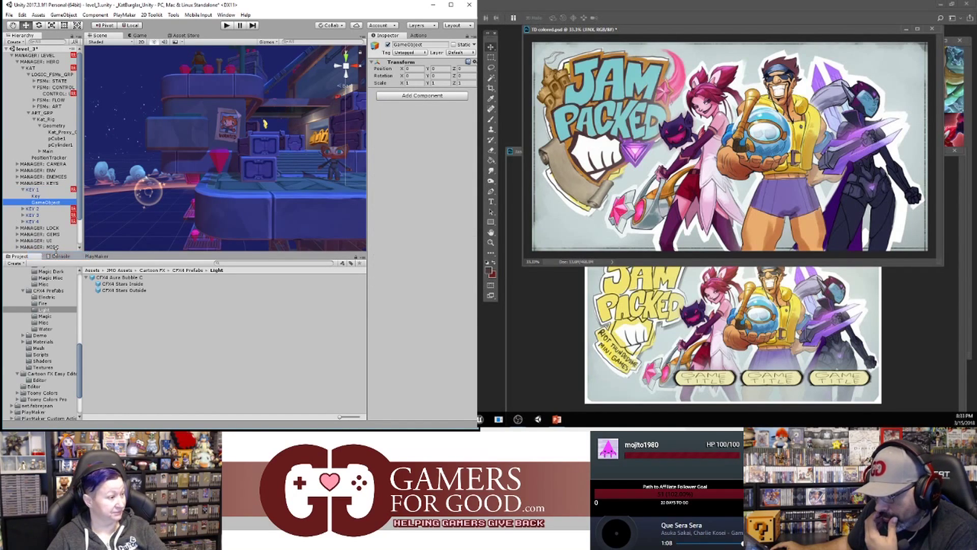
pyautogui.rightClick(53, 204)
pyautogui.click(77, 228)
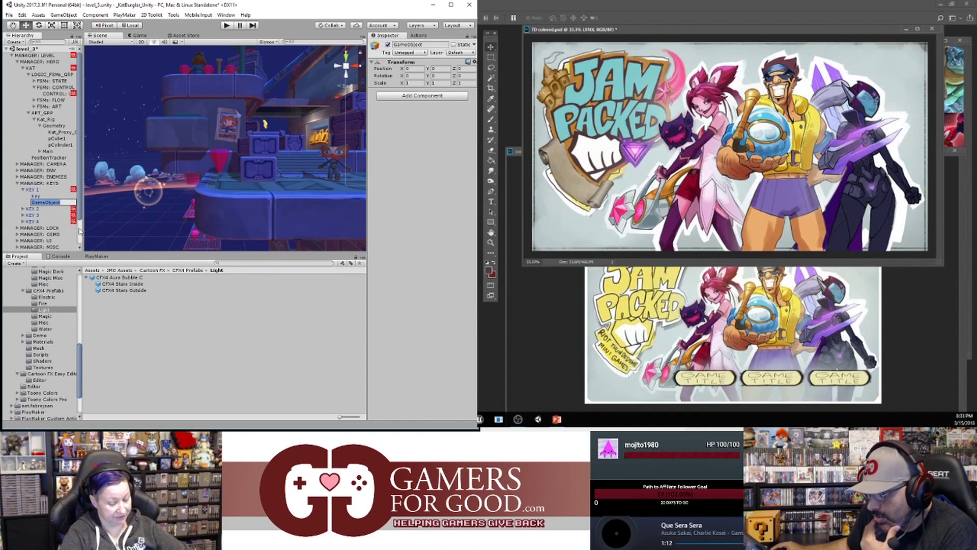
pyautogui.write('Key VFX')
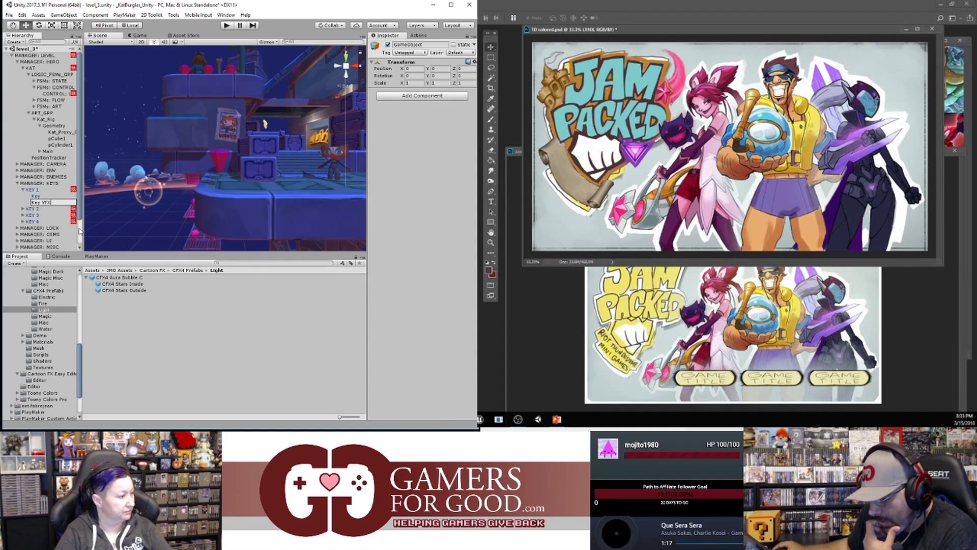
pyautogui.press('Return')
# - Parent the CFX4 Stars Outside effect to Key VFX and move it up and across towards the key, to about X -24.7, Y 2.9
pyautogui.scroll(-2, 61, 181)
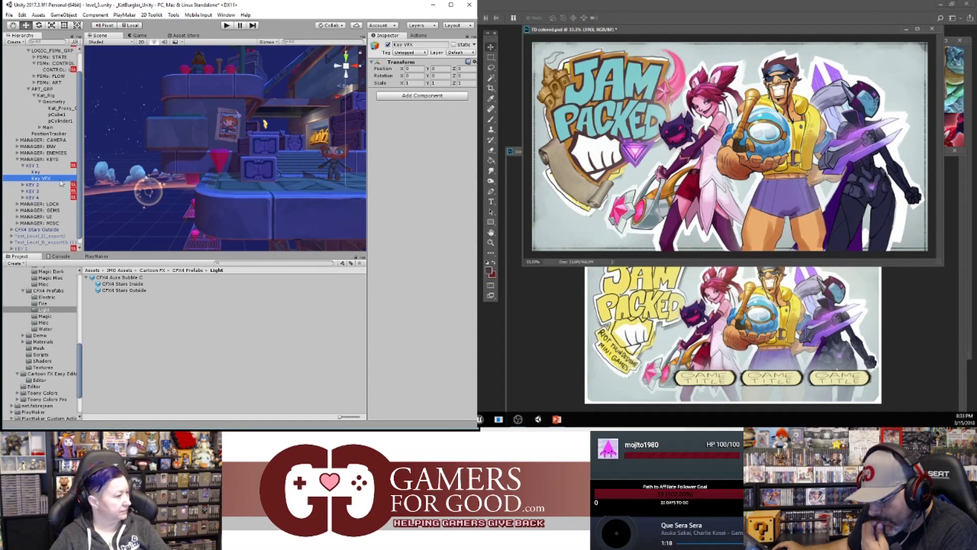
pyautogui.moveTo(49, 229); pyautogui.dragTo(58, 179)
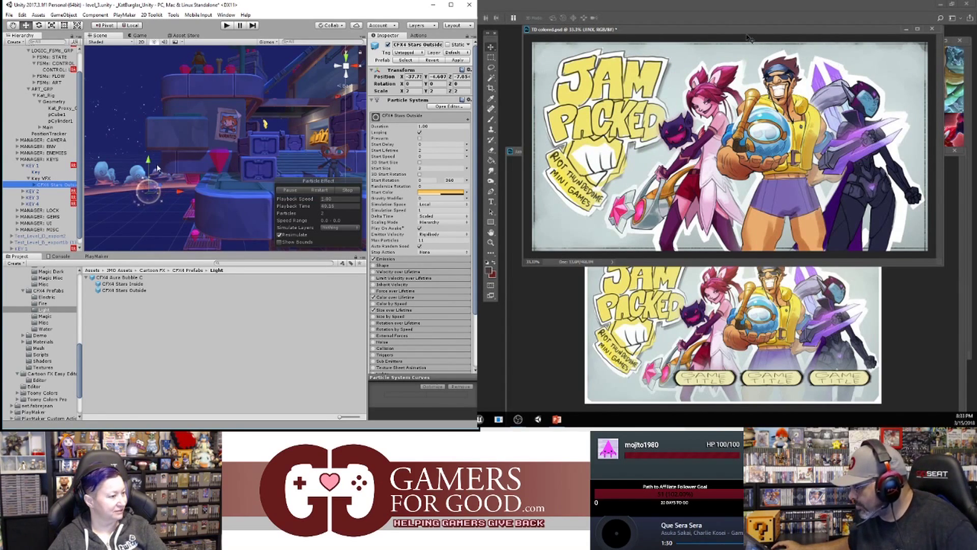
pyautogui.moveTo(148, 161); pyautogui.dragTo(148, 76)
pyautogui.moveTo(251, 113); pyautogui.dragTo(228, 181, button='middle')
pyautogui.moveTo(135, 120); pyautogui.dragTo(135, 132)
pyautogui.moveTo(170, 165); pyautogui.dragTo(281, 166)
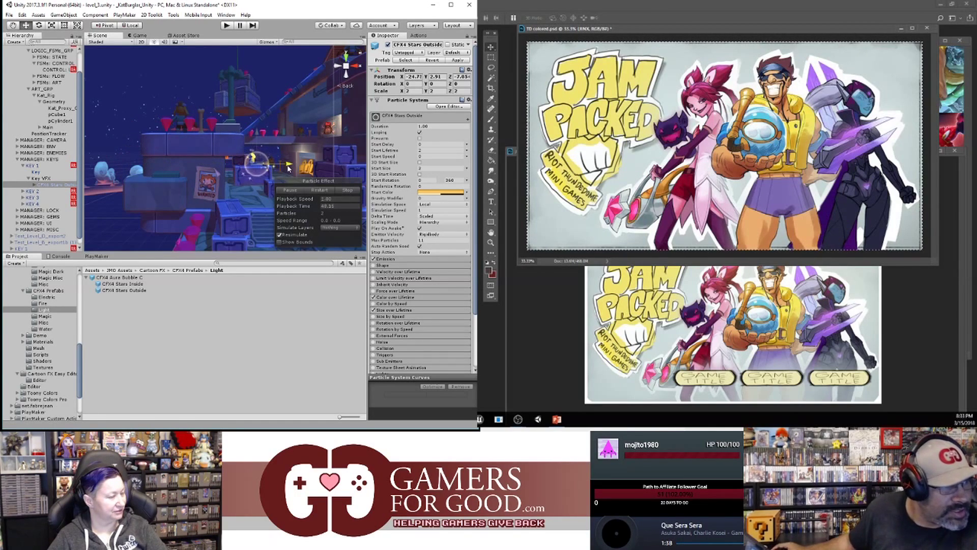
# - Move the CFX4 Stars Outside effect in depth so it surrounds the key on the crate, at about X -24.1, Z -1.1
pyautogui.click(347, 57)
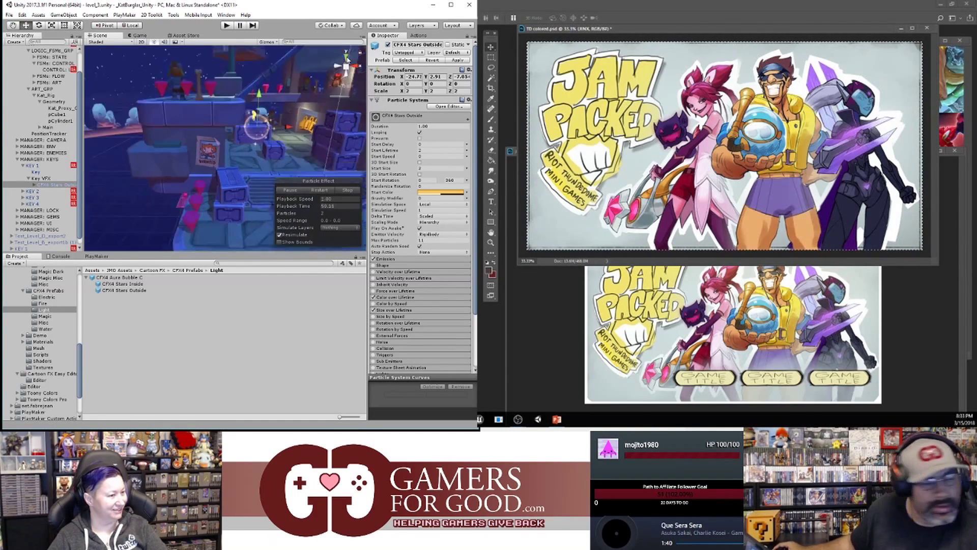
pyautogui.moveTo(272, 107); pyautogui.dragTo(256, 175, button='middle')
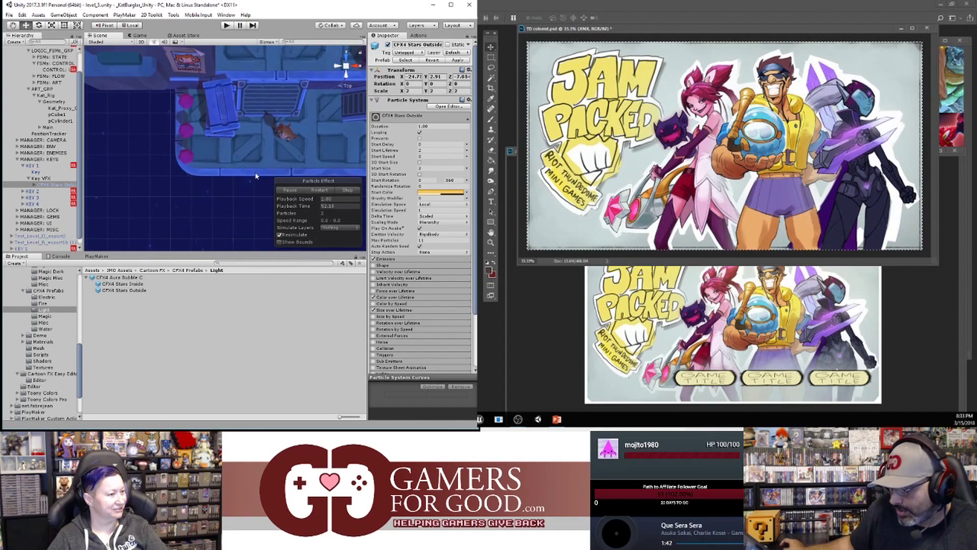
pyautogui.scroll(-6, 255, 174)
pyautogui.press('f')
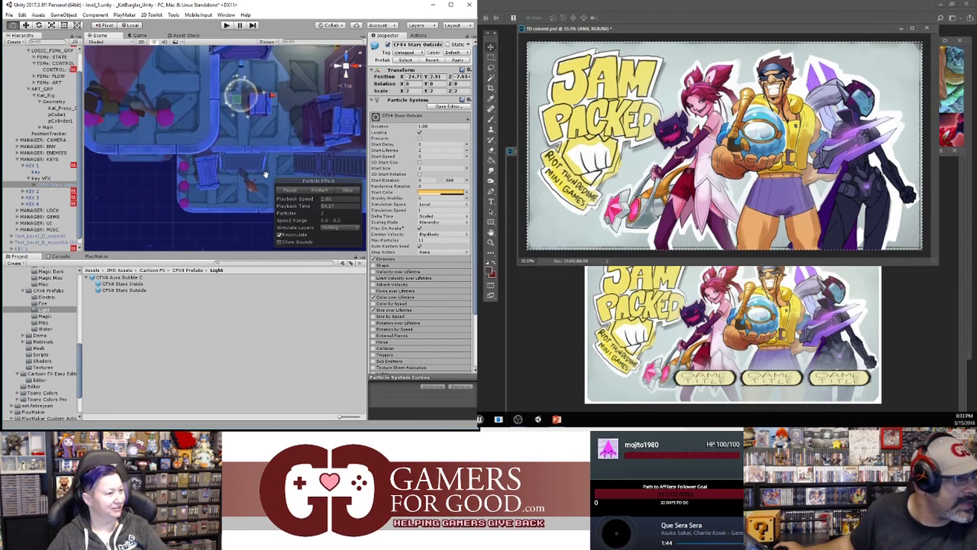
pyautogui.moveTo(259, 166); pyautogui.dragTo(255, 200, button='middle')
pyautogui.moveTo(216, 133); pyautogui.dragTo(256, 85)
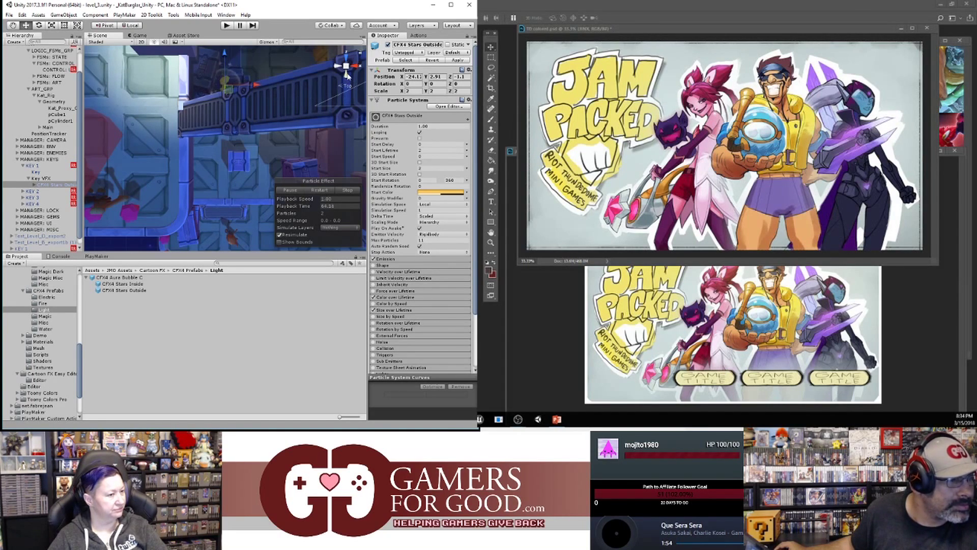
pyautogui.click(347, 74)
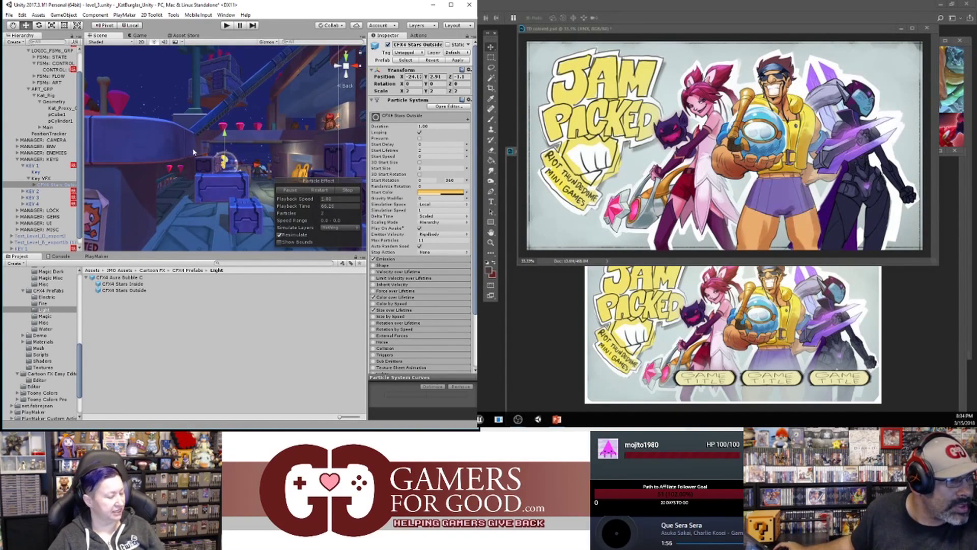
pyautogui.scroll(3, 254, 181)
pyautogui.scroll(4, 254, 180)
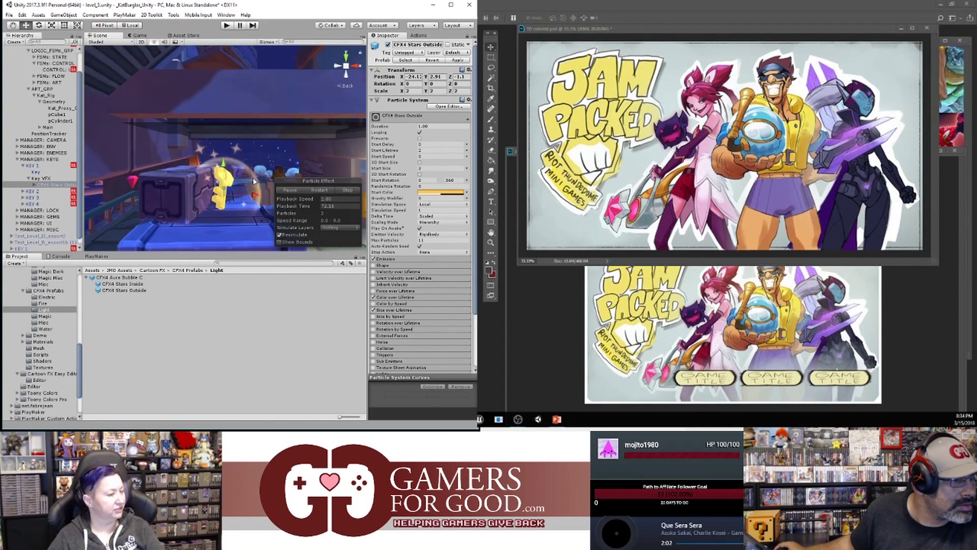
# - Rename the sound-playing state in KEY 1's PlayMaker FSM as Key: Increment Key Number/play sound/sparkles
pyautogui.click(33, 166)
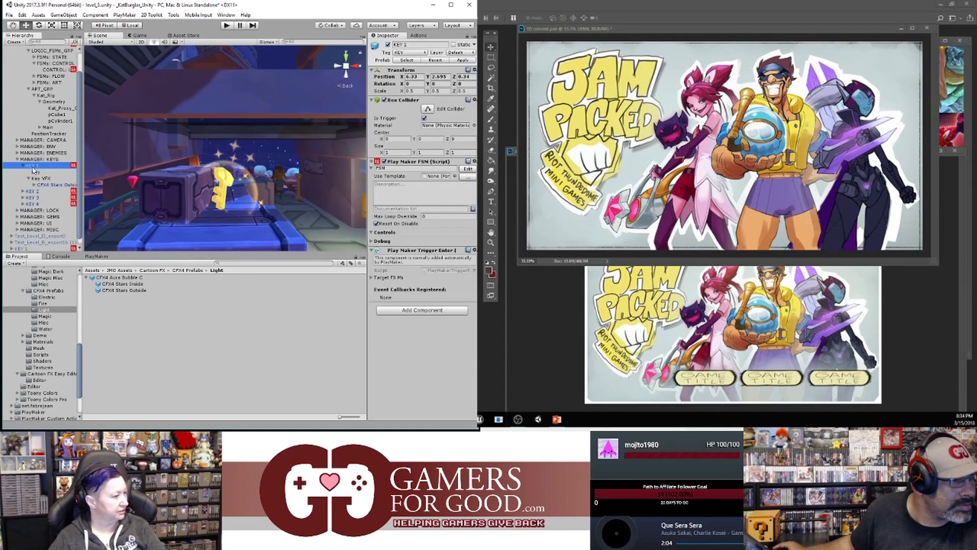
pyautogui.click(103, 257)
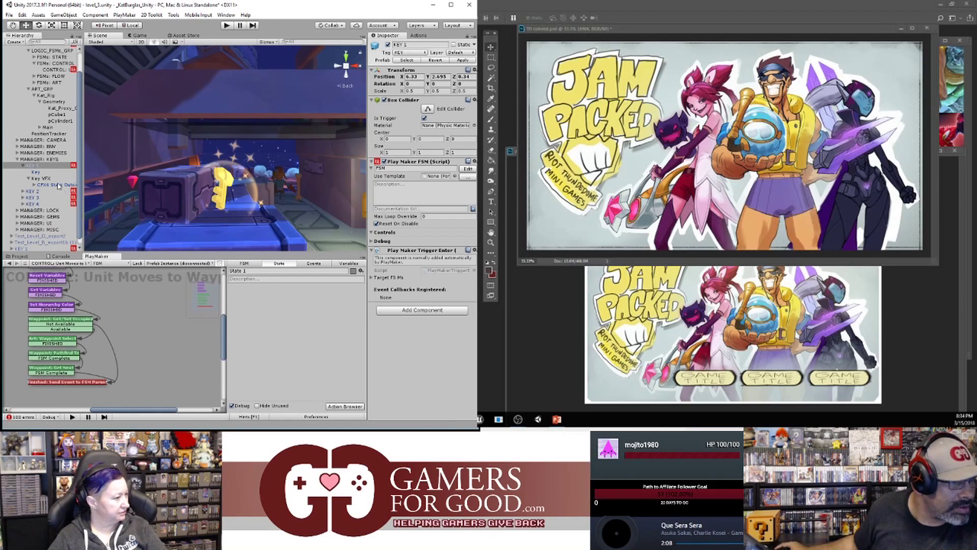
pyautogui.click(41, 171)
pyautogui.click(41, 166)
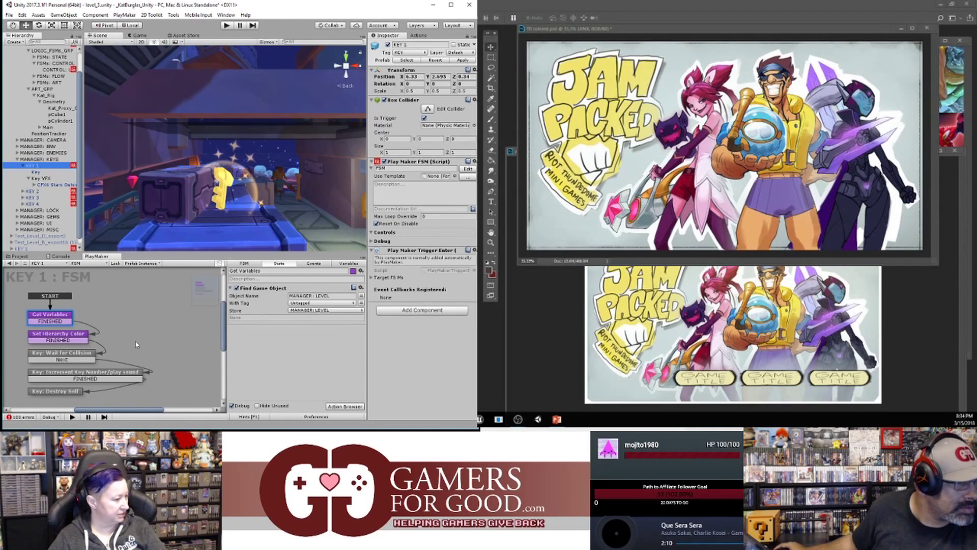
pyautogui.click(122, 375)
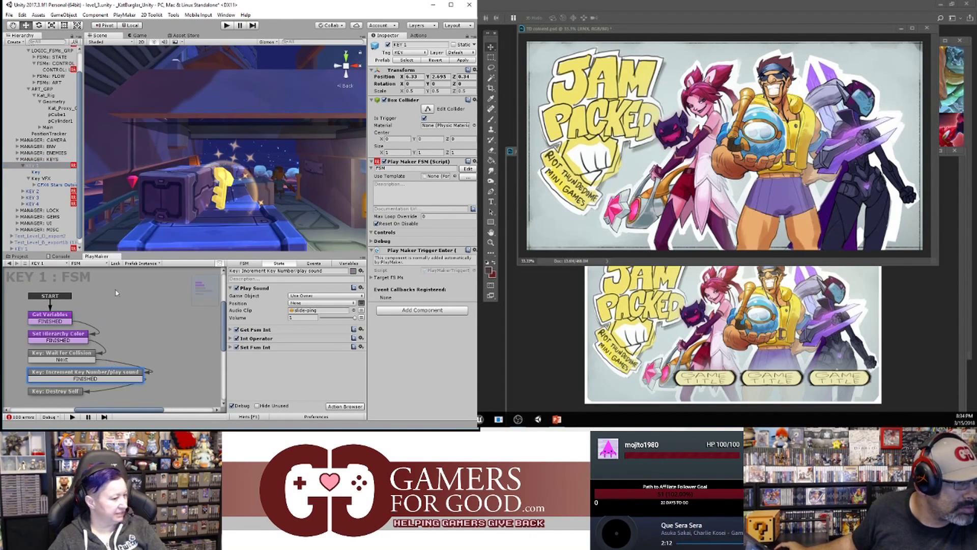
pyautogui.click(328, 271)
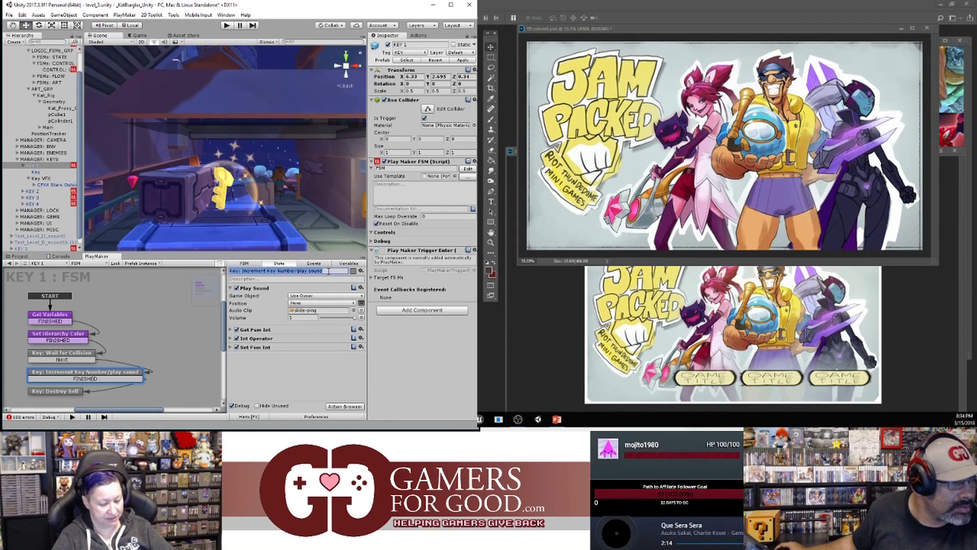
pyautogui.click(328, 271)
pyautogui.write('/sparkles')
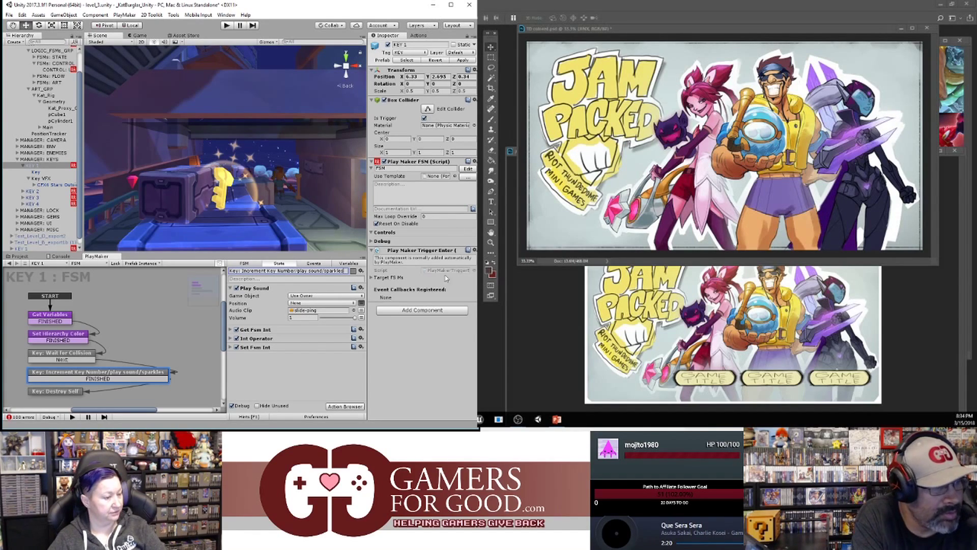
# - Add a Create Object action before Play Sound in the sparkles state, accepting the break of the prefab connection
pyautogui.click(329, 288)
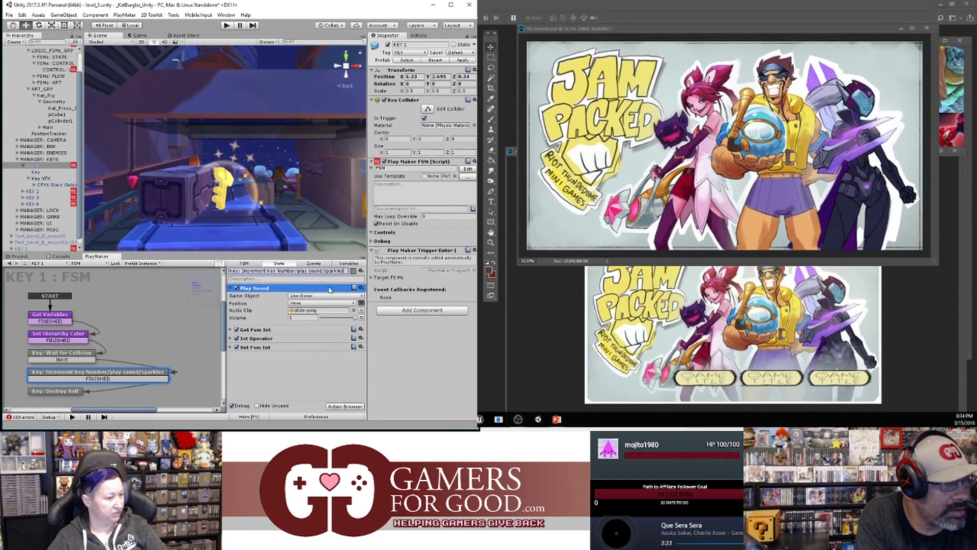
pyautogui.click(419, 36)
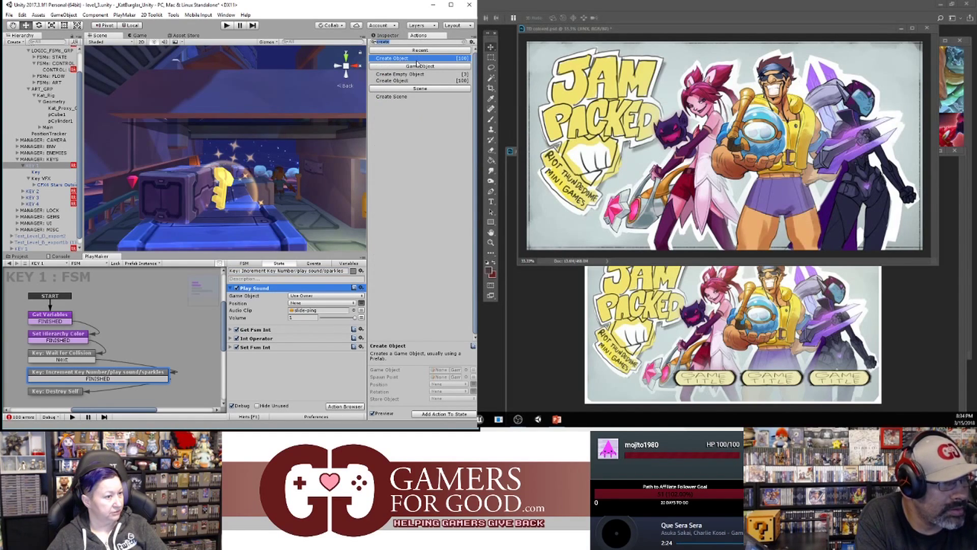
pyautogui.doubleClick(400, 58)
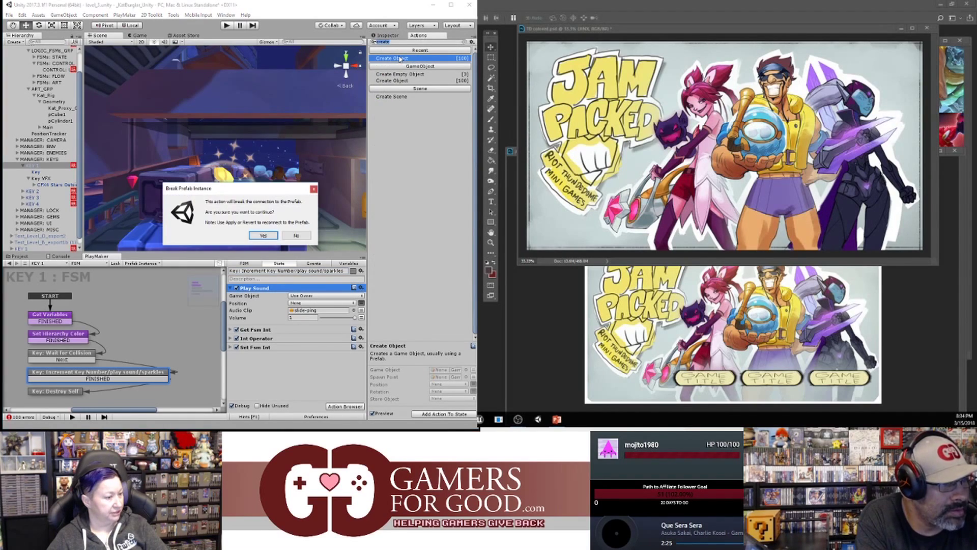
pyautogui.click(263, 235)
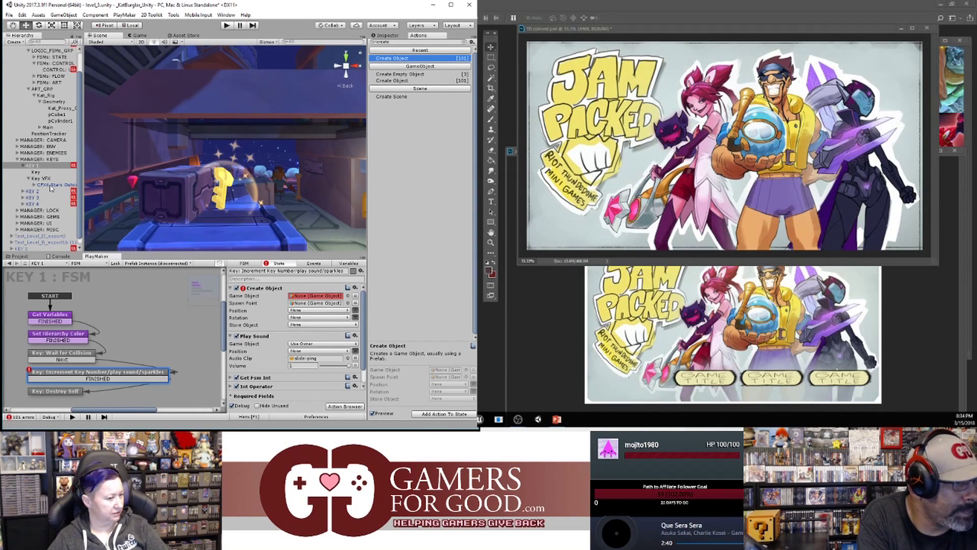
# - Set the Create Object action's game object to CFX4 Stars Outside and its spawn point to Key, and briefly test-run the level
pyautogui.moveTo(51, 186); pyautogui.dragTo(296, 305)
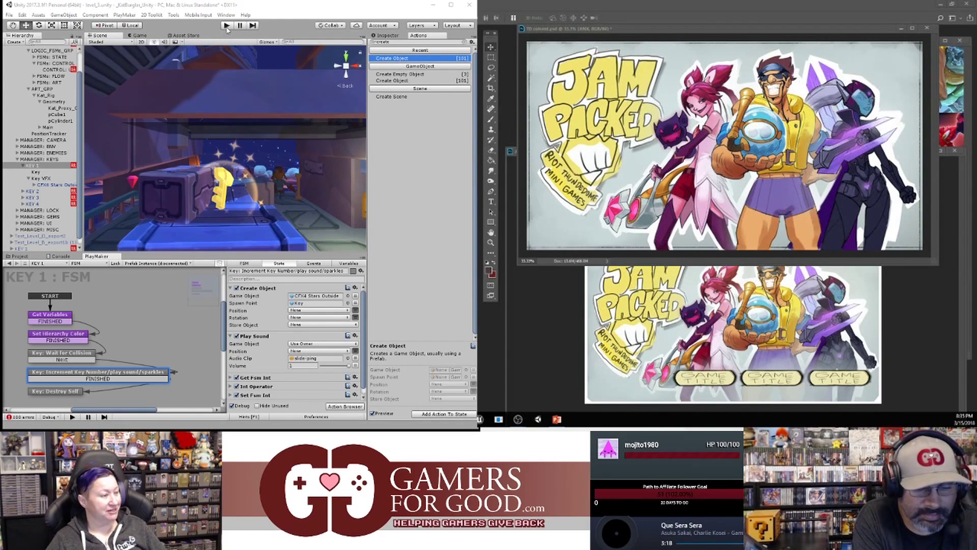
pyautogui.click(47, 70)
pyautogui.click(137, 368)
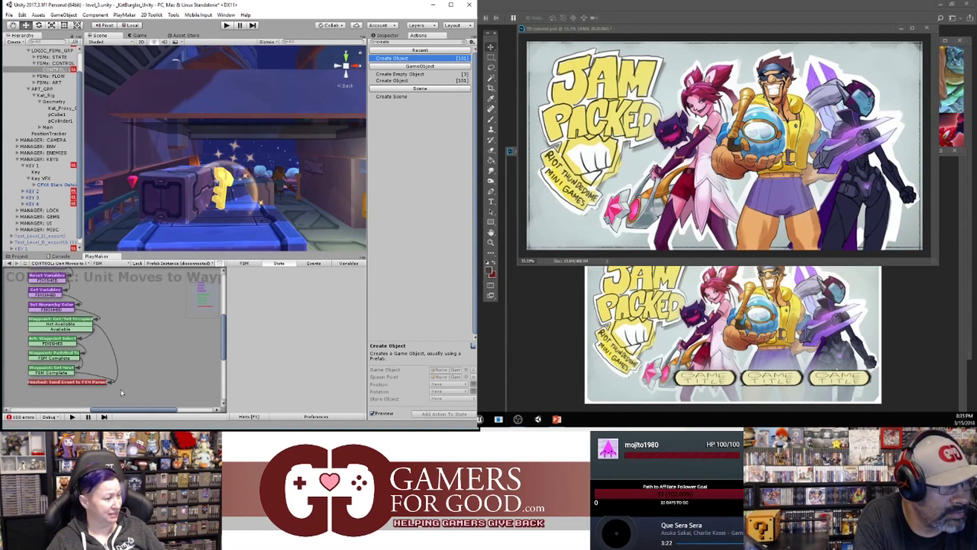
pyautogui.click(226, 26)
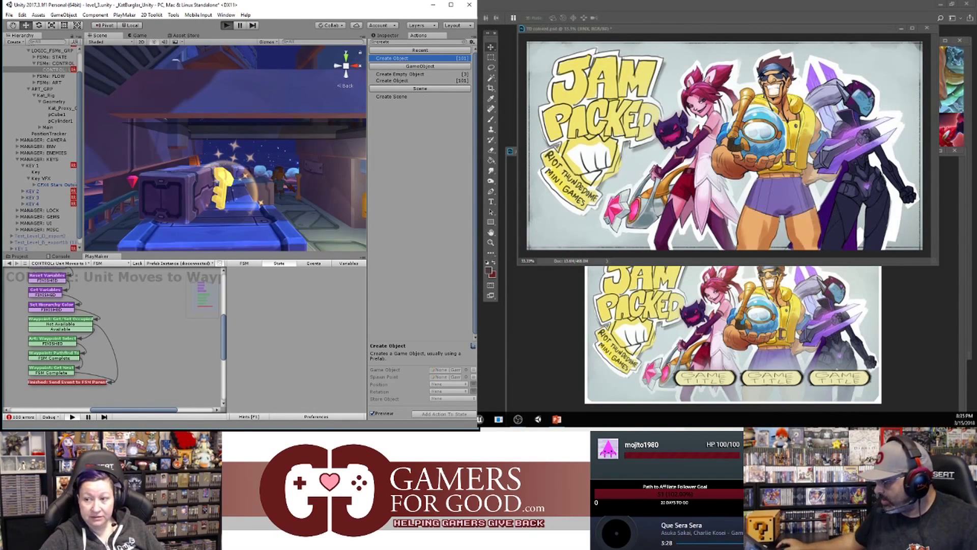
pyautogui.moveTo(616, 533)
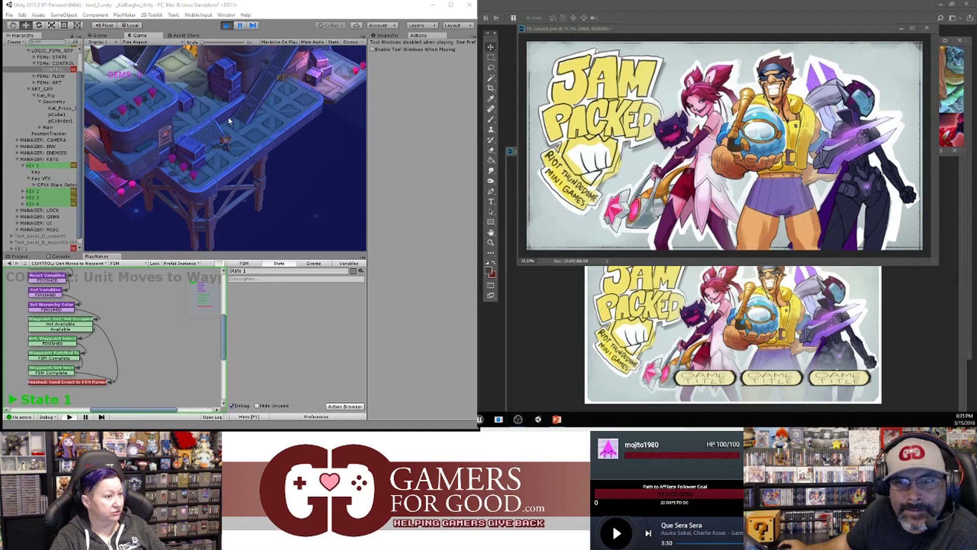
pyautogui.click(225, 27)
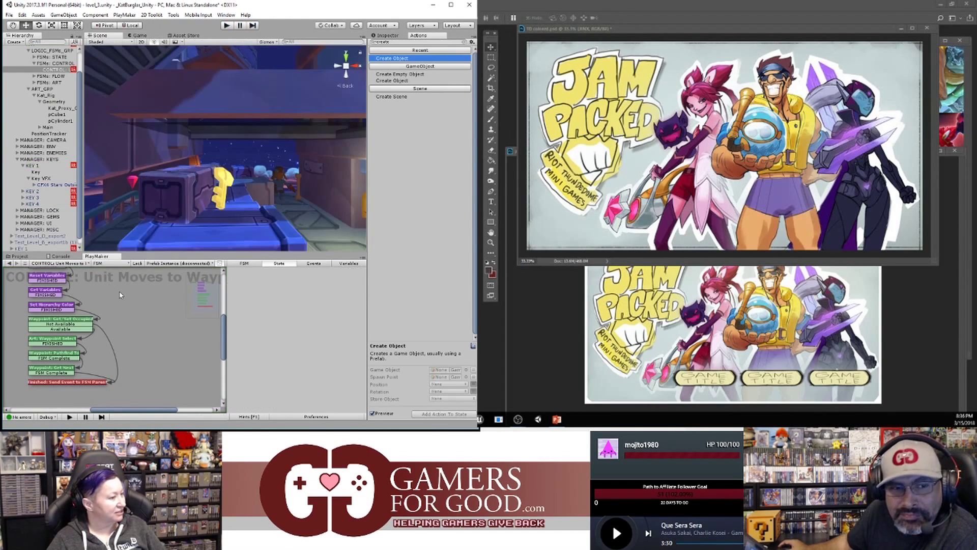
# - Select Kat's CONTROL object and playtest the level to check the key's star effect, restarting once after being caught
pyautogui.click(59, 70)
pyautogui.press('Up')
pyautogui.press('Down')
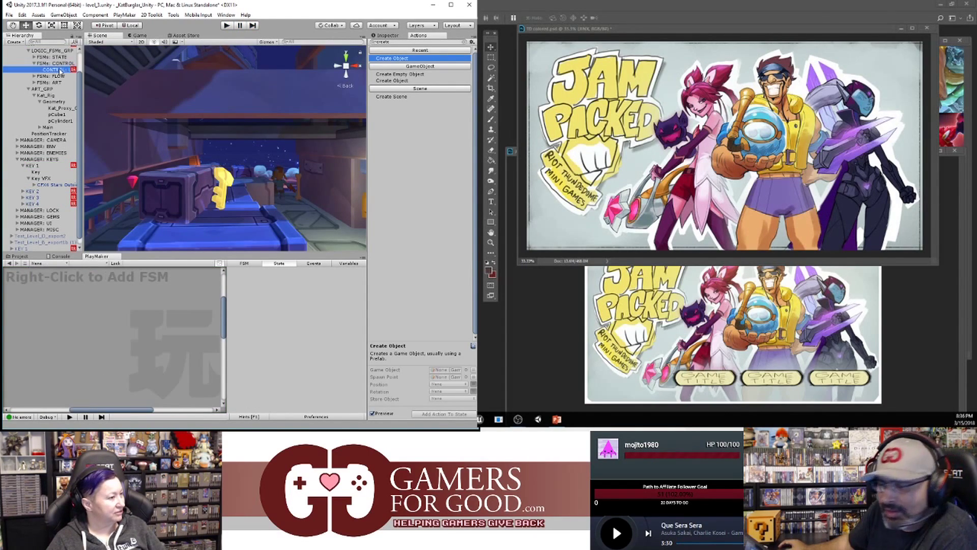
pyautogui.click(226, 26)
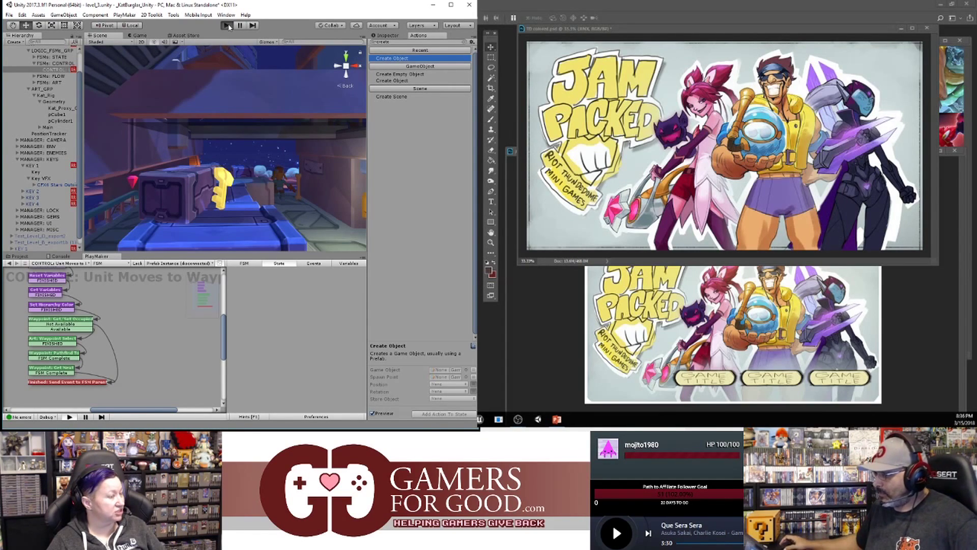
pyautogui.moveTo(742, 39)
pyautogui.mouseDown()
pyautogui.moveTo(735, 57)
pyautogui.moveTo(732, 50)
pyautogui.mouseUp()
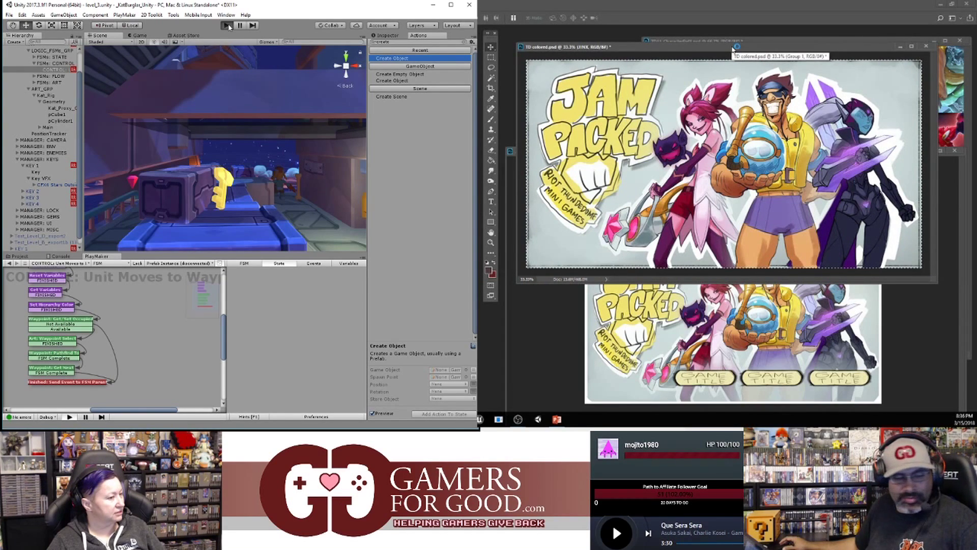
pyautogui.click(226, 25)
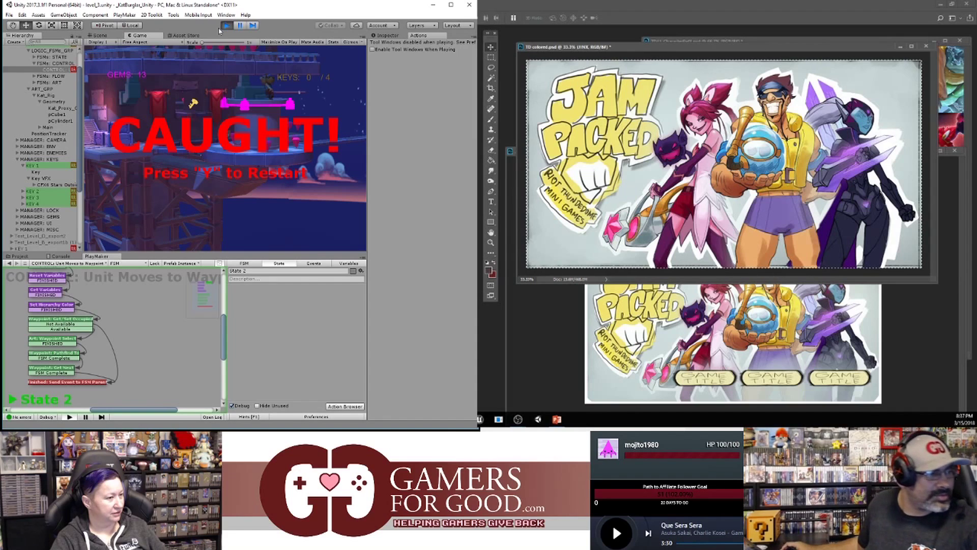
pyautogui.press('y')
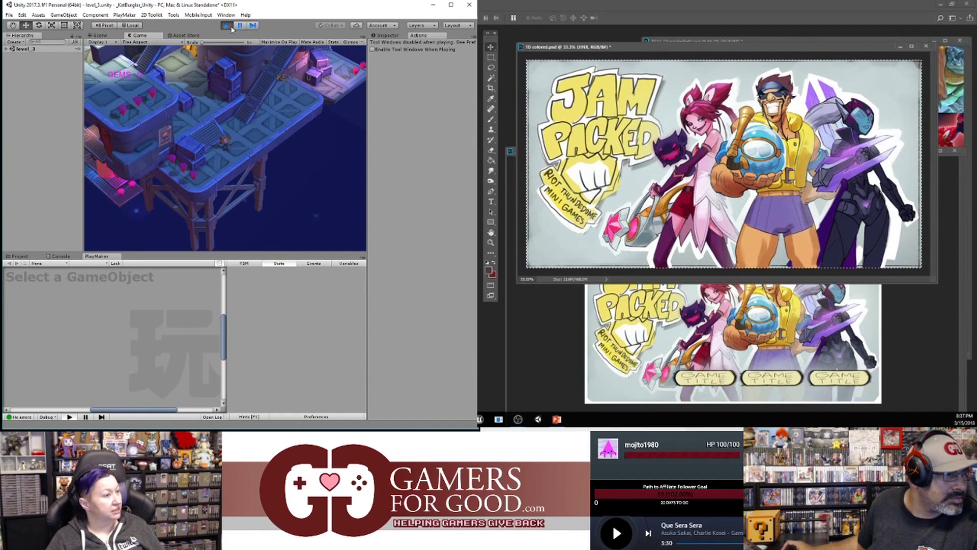
pyautogui.click(230, 28)
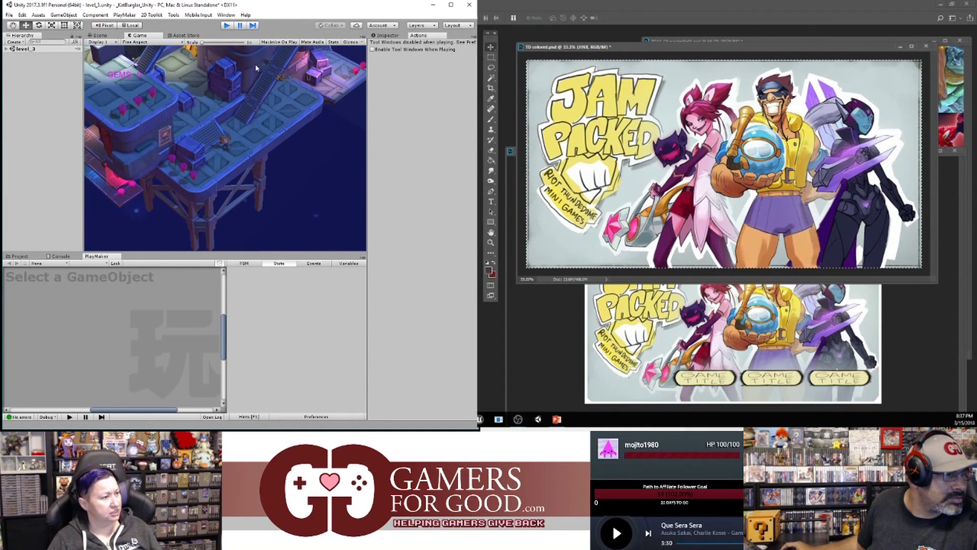
# - Pause the key's particle preview and deactivate the nested CFX4 Stars Outside and CFX4 Stars Inside objects under Key VFX
pyautogui.scroll(-10, 244, 229)
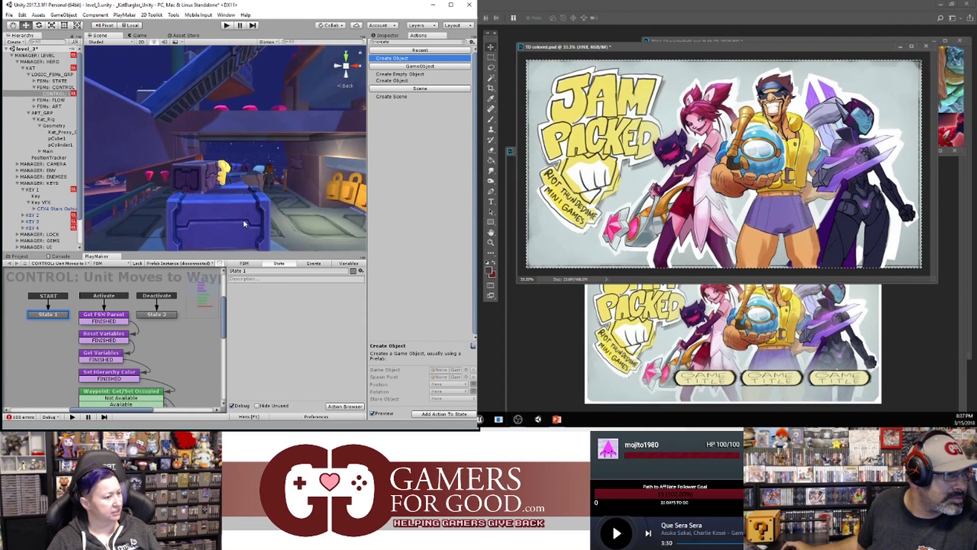
pyautogui.scroll(-3, 245, 223)
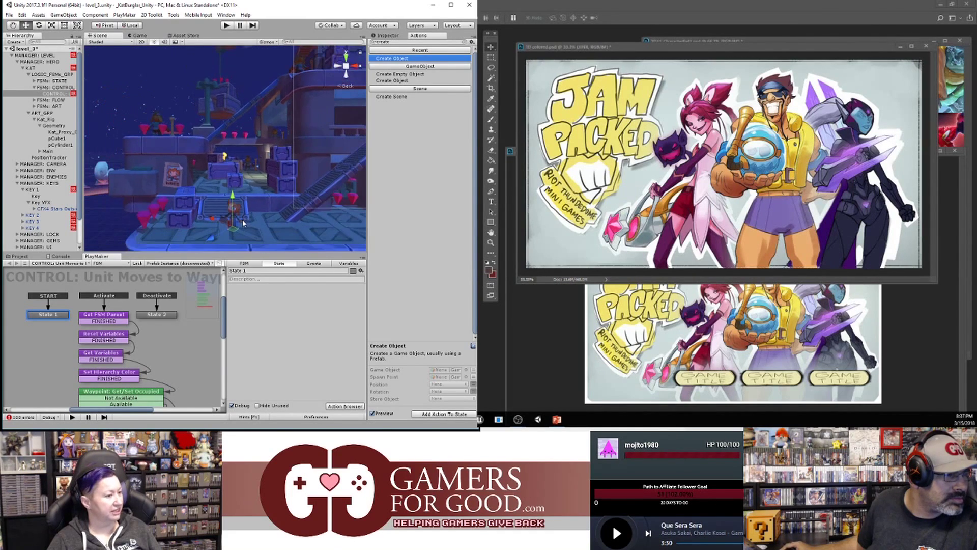
pyautogui.click(54, 209)
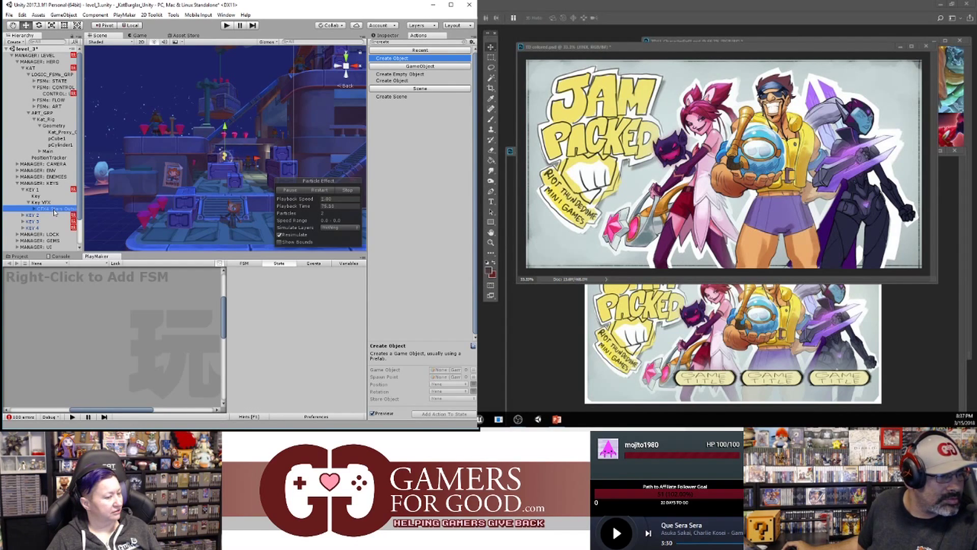
pyautogui.click(290, 190)
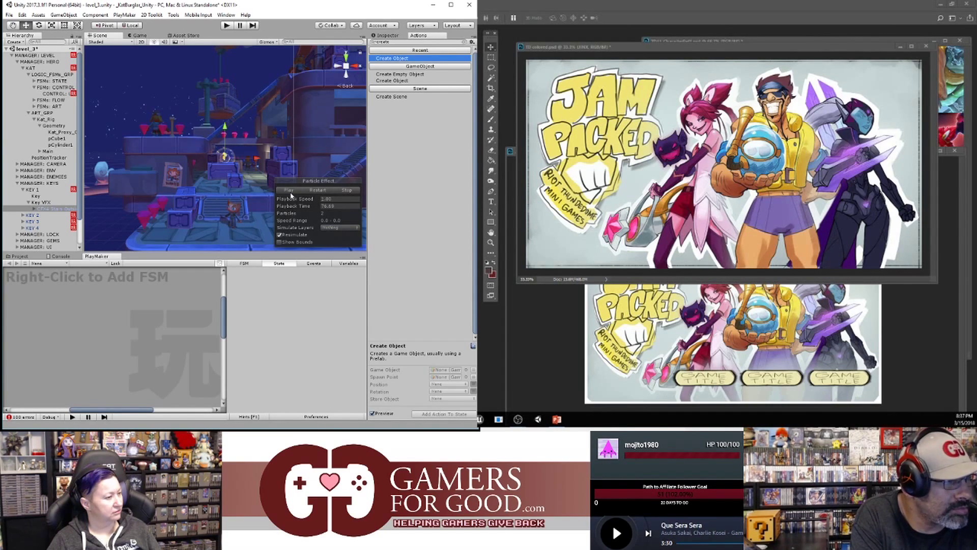
pyautogui.click(34, 209)
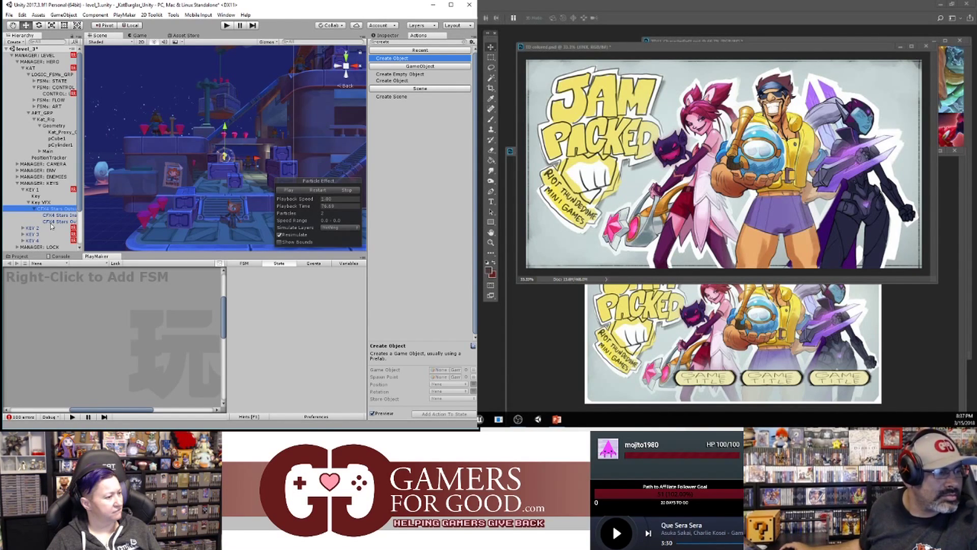
pyautogui.click(51, 222)
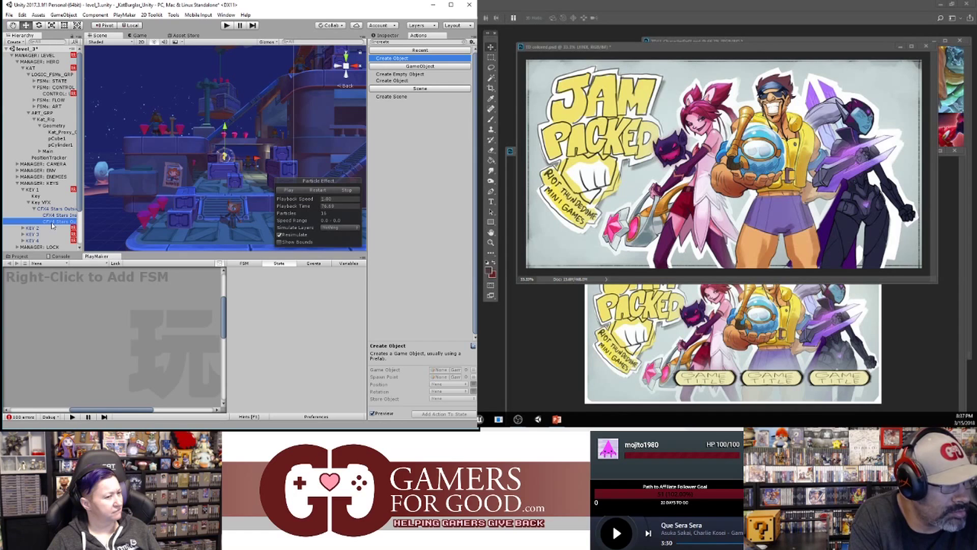
pyautogui.click(393, 35)
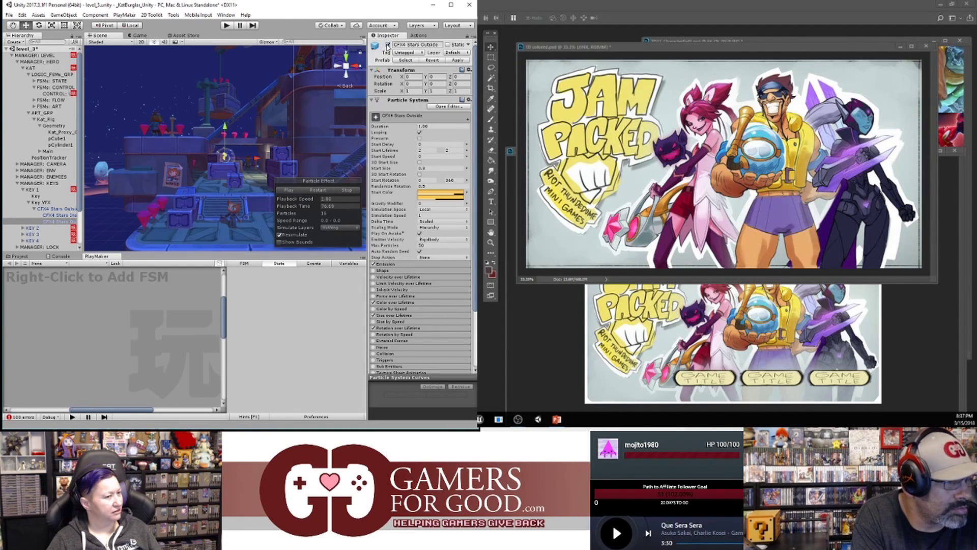
pyautogui.click(50, 215)
pyautogui.click(388, 45)
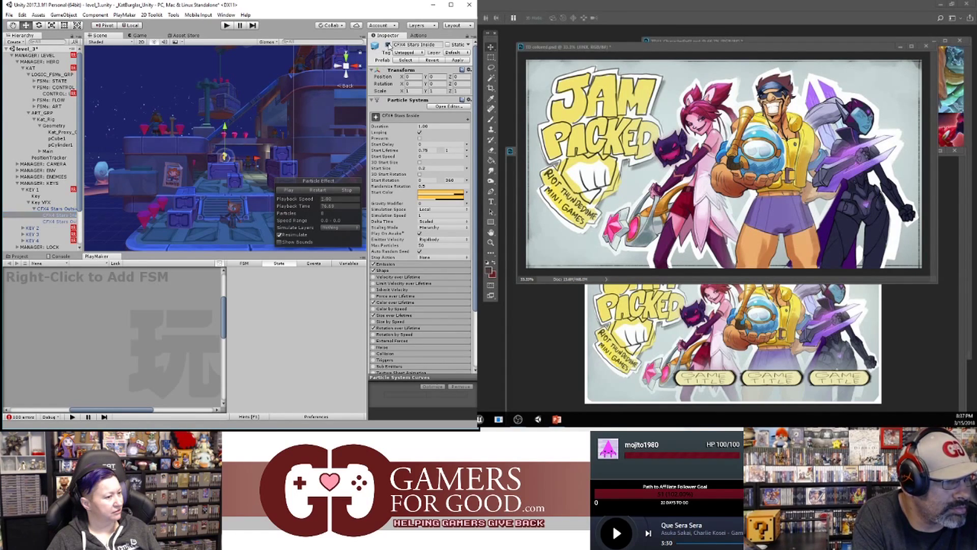
# - Run the level briefly to check the key with both nested star effects deactivated
pyautogui.click(227, 25)
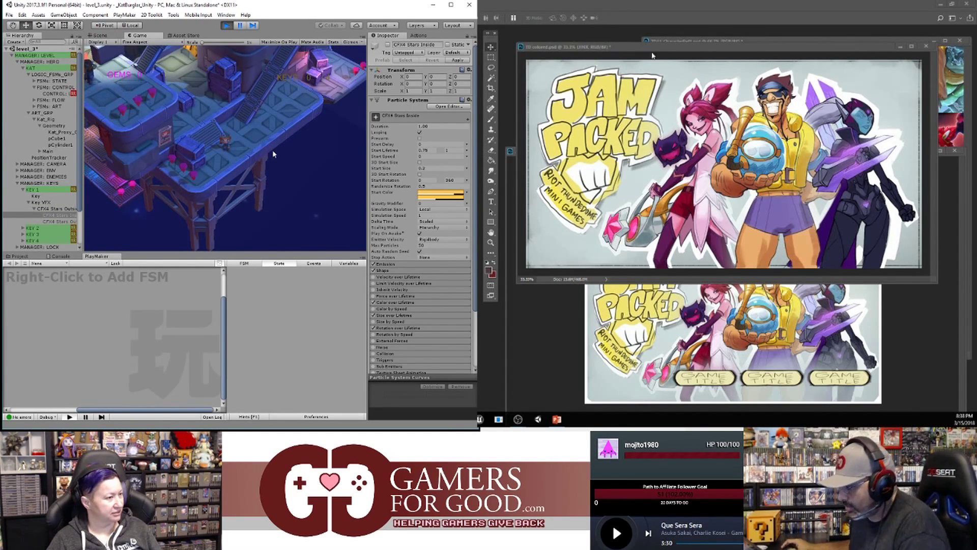
pyautogui.moveTo(645, 48); pyautogui.dragTo(645, 51)
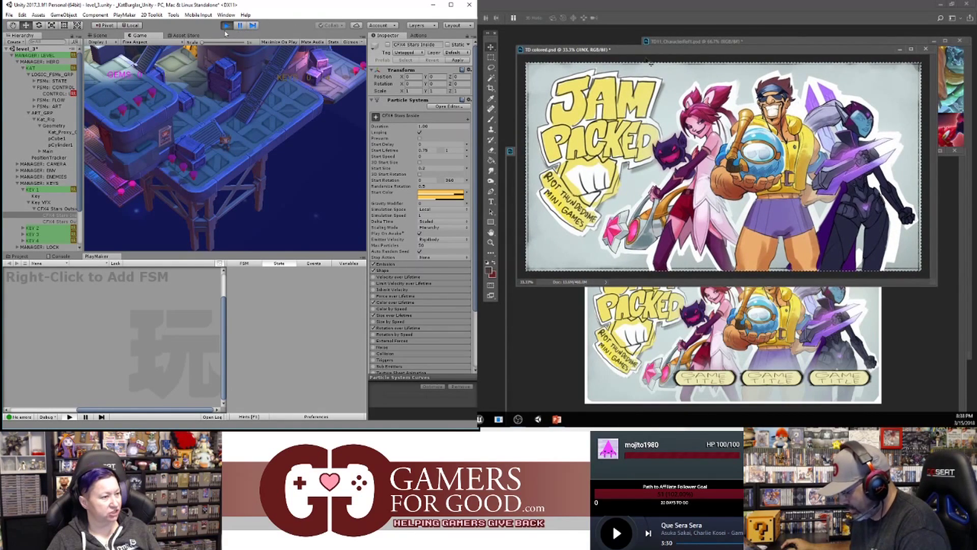
pyautogui.click(558, 329)
pyautogui.click(226, 25)
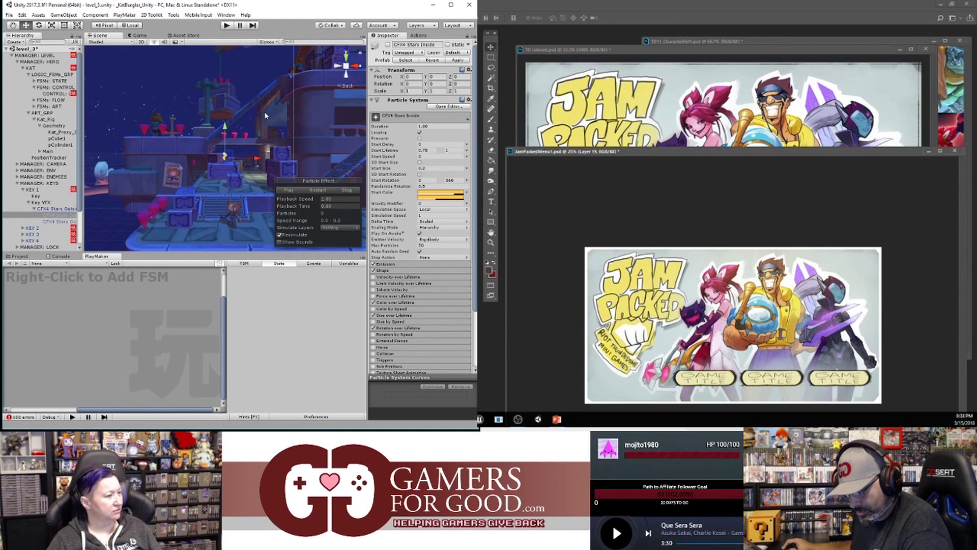
pyautogui.press('Delete')
pyautogui.moveTo(897, 153); pyautogui.dragTo(896, 75)
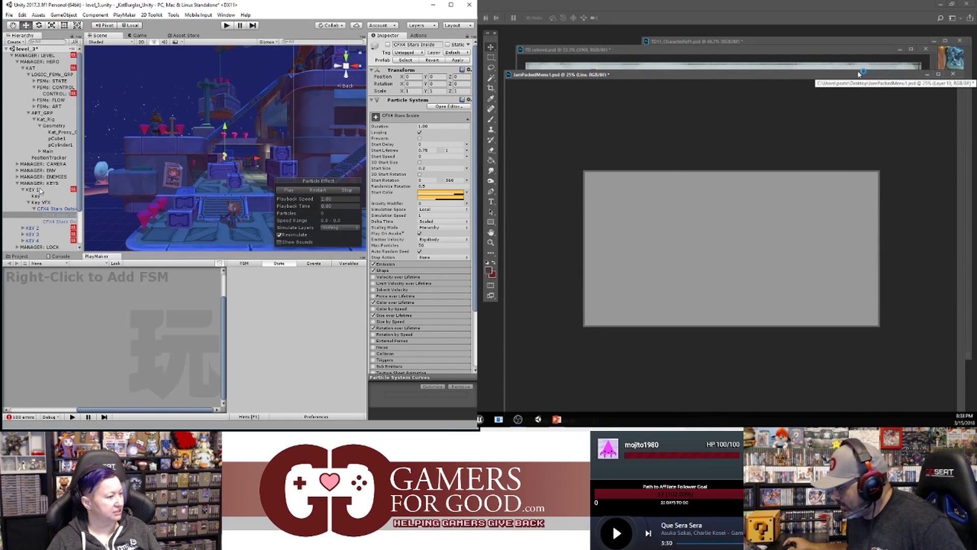
# - Review the Create Object settings in the sparkles state of KEY 1's FSM
pyautogui.click(40, 190)
pyautogui.hotkey('ctrl', 'z')
pyautogui.hotkey('ctrl', 's')
pyautogui.click(926, 76)
pyautogui.click(138, 375)
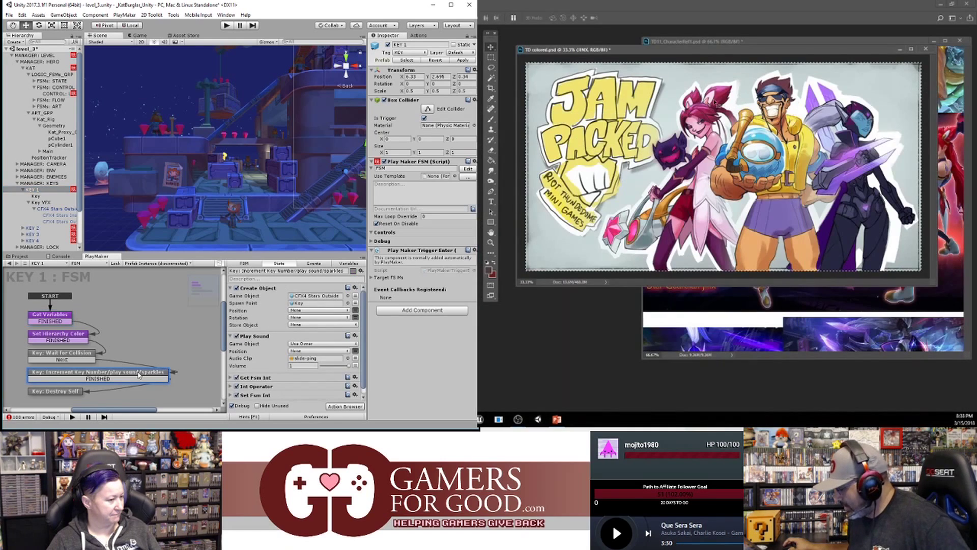
pyautogui.click(738, 49)
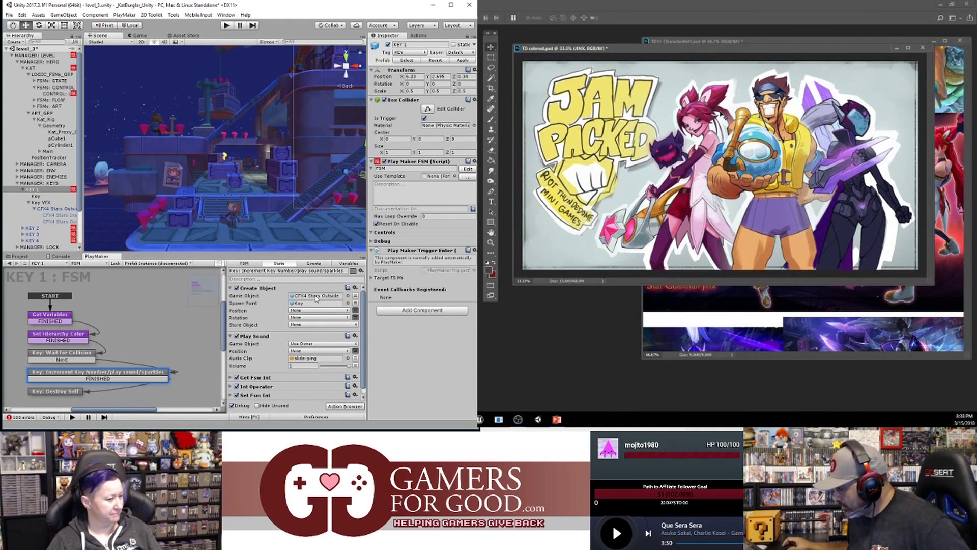
pyautogui.moveTo(784, 51); pyautogui.dragTo(787, 100)
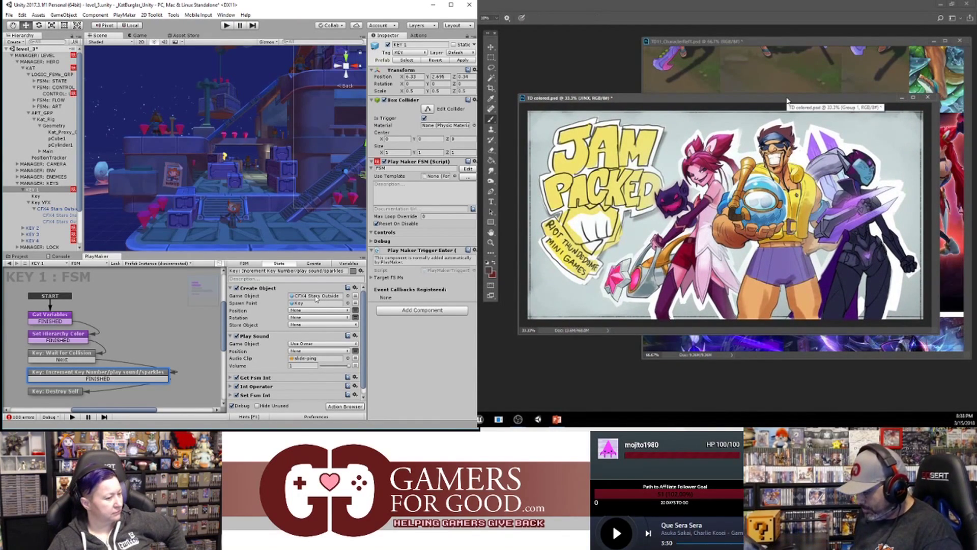
pyautogui.moveTo(791, 101)
pyautogui.mouseDown()
pyautogui.moveTo(804, 96)
pyautogui.moveTo(790, 99)
pyautogui.mouseUp()
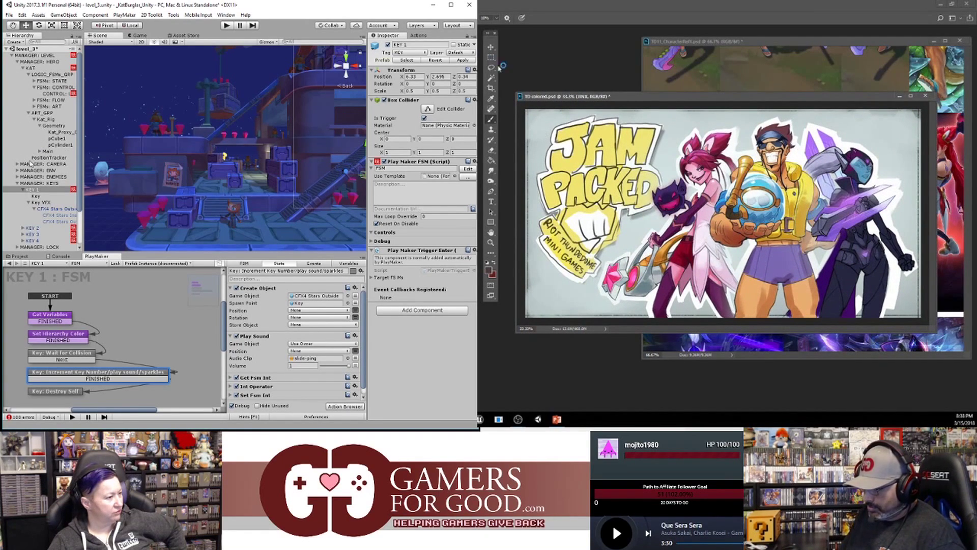
# - Examine the Create Object settings in the sparkles state of the first GEM's Gem Sound and Score FSM
pyautogui.scroll(-2, 31, 165)
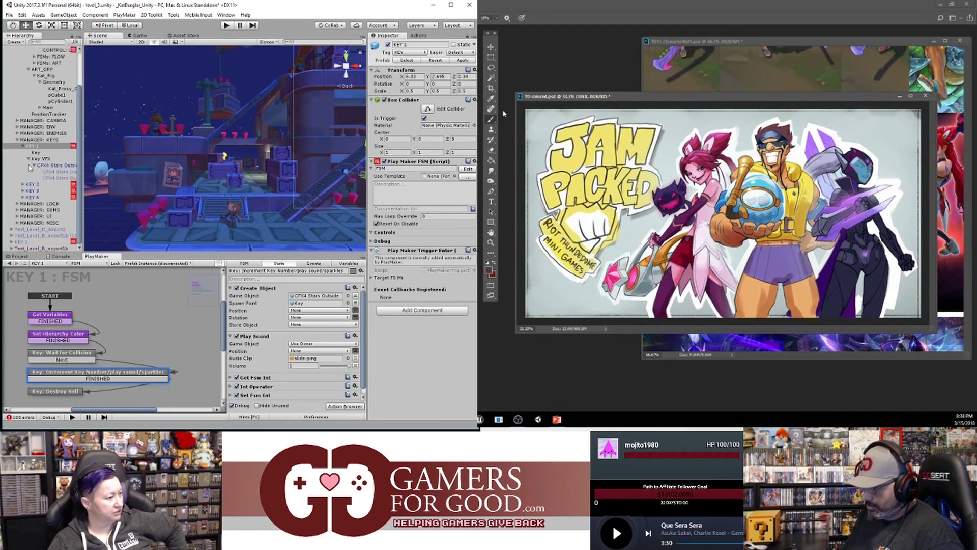
pyautogui.click(18, 210)
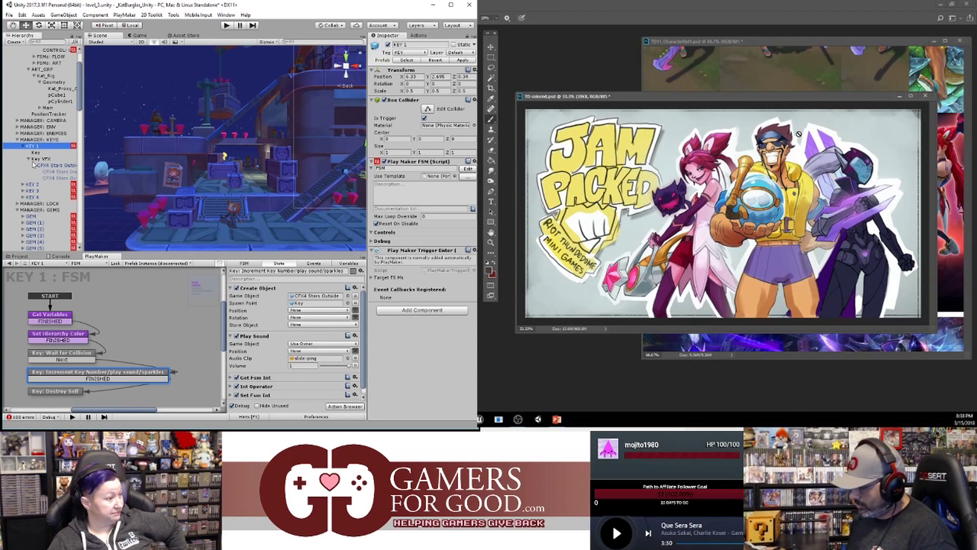
pyautogui.click(31, 216)
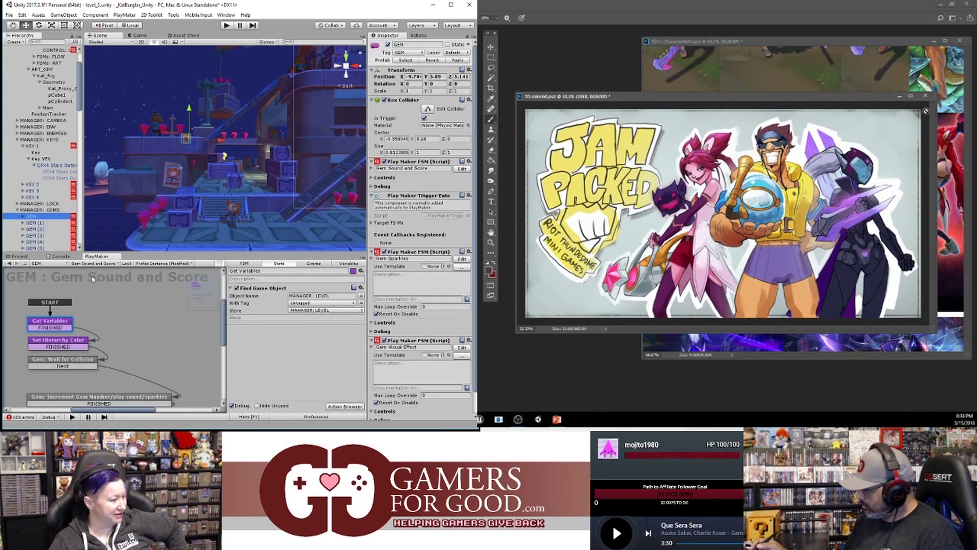
pyautogui.moveTo(877, 41); pyautogui.dragTo(937, 38)
pyautogui.moveTo(792, 40); pyautogui.dragTo(903, 39)
pyautogui.click(143, 390)
pyautogui.moveTo(770, 97); pyautogui.dragTo(758, 108)
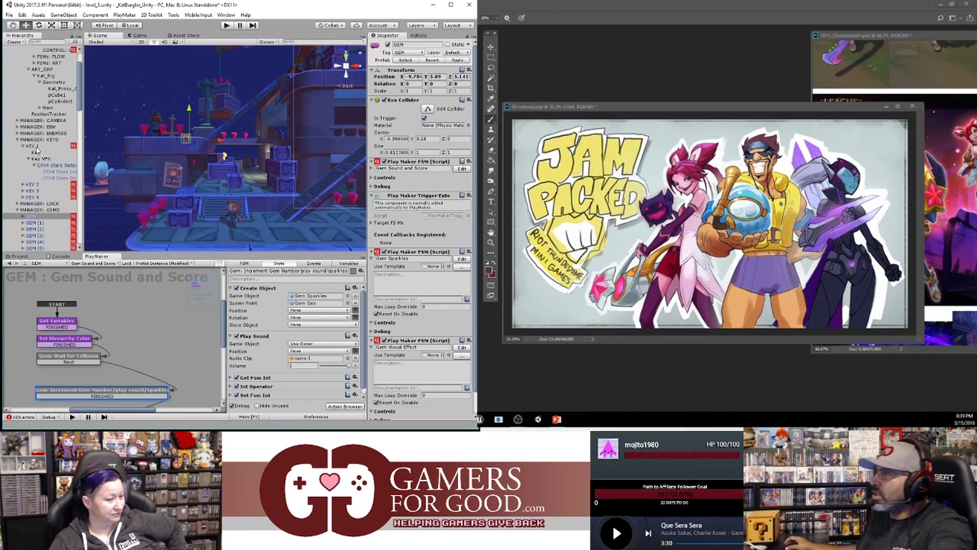
# - Compare KEY 1's sparkles state with the GEM's FSM, including its Gem: Wait for Collision trigger settings
pyautogui.click(36, 147)
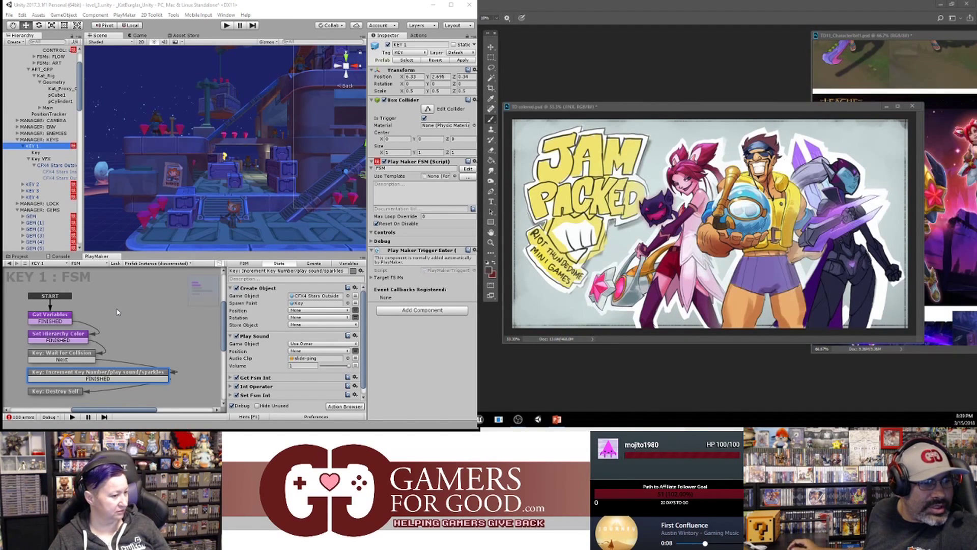
pyautogui.click(35, 217)
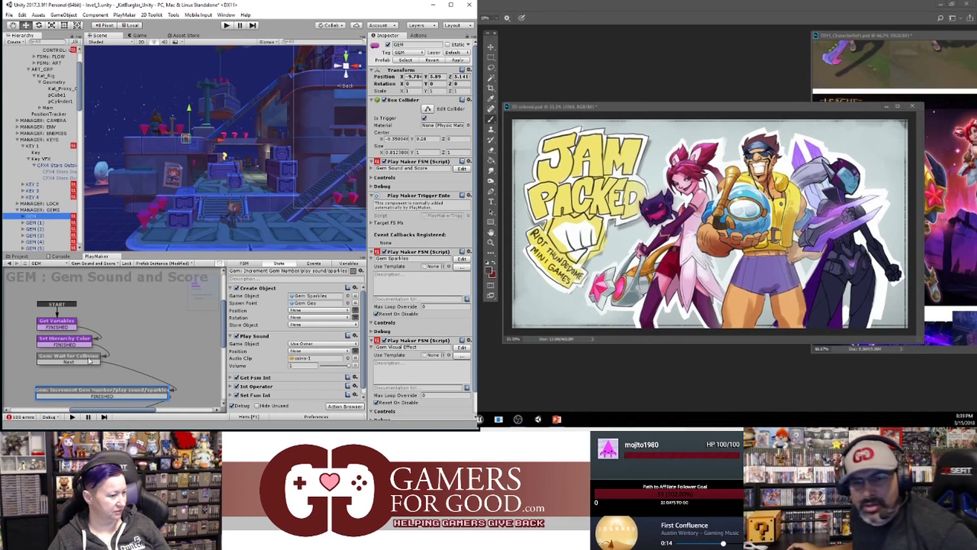
pyautogui.click(89, 360)
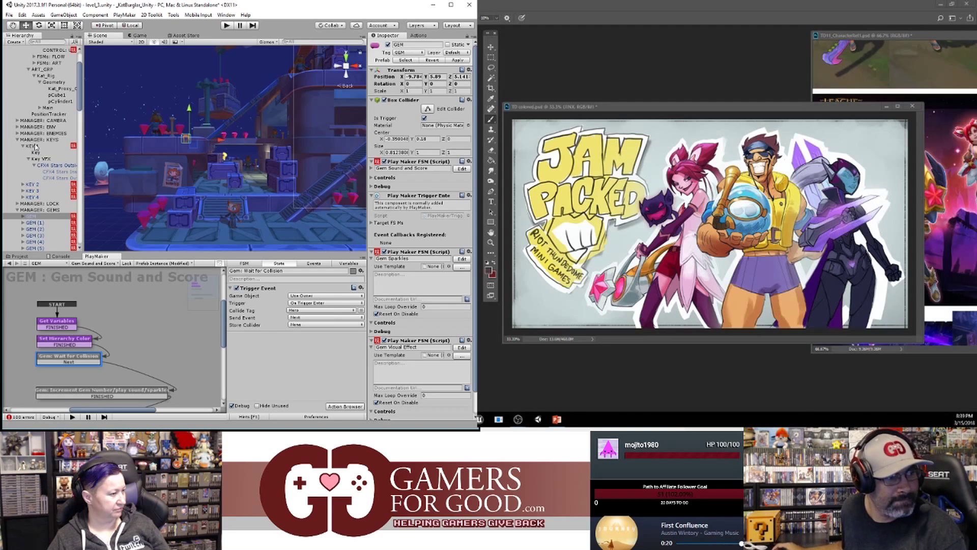
pyautogui.click(34, 147)
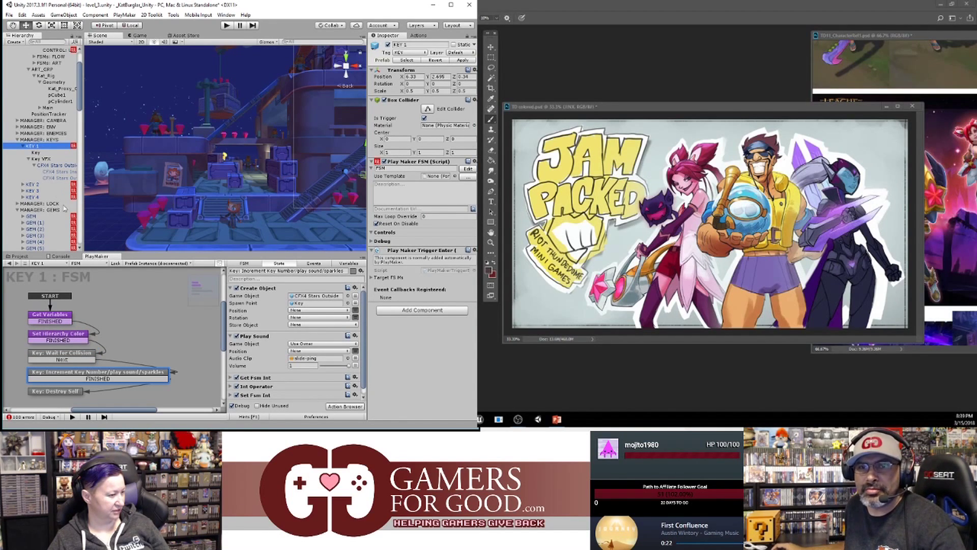
# - Check KEY 1's collision trigger and sparkles states again, and compare them with the first GEM's sparkles state
pyautogui.click(89, 355)
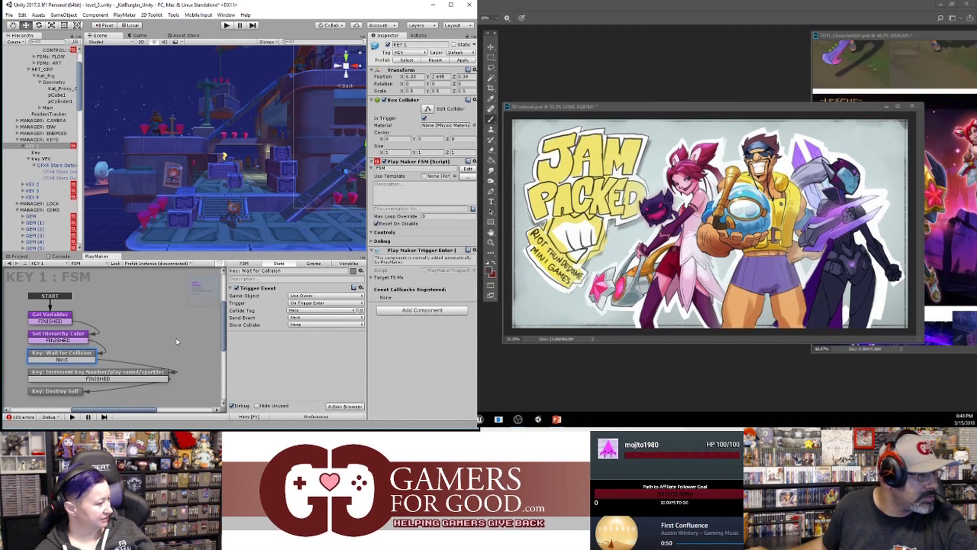
pyautogui.click(160, 375)
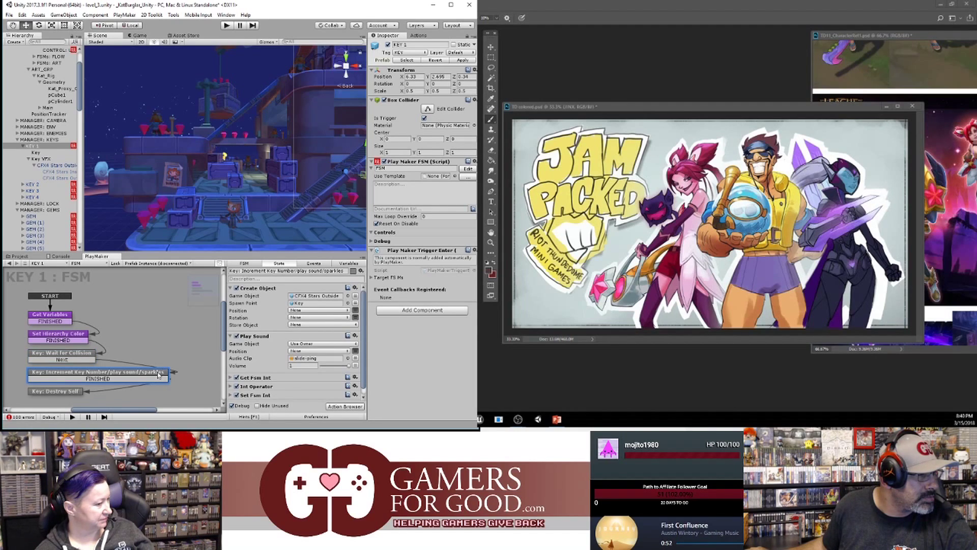
pyautogui.click(31, 217)
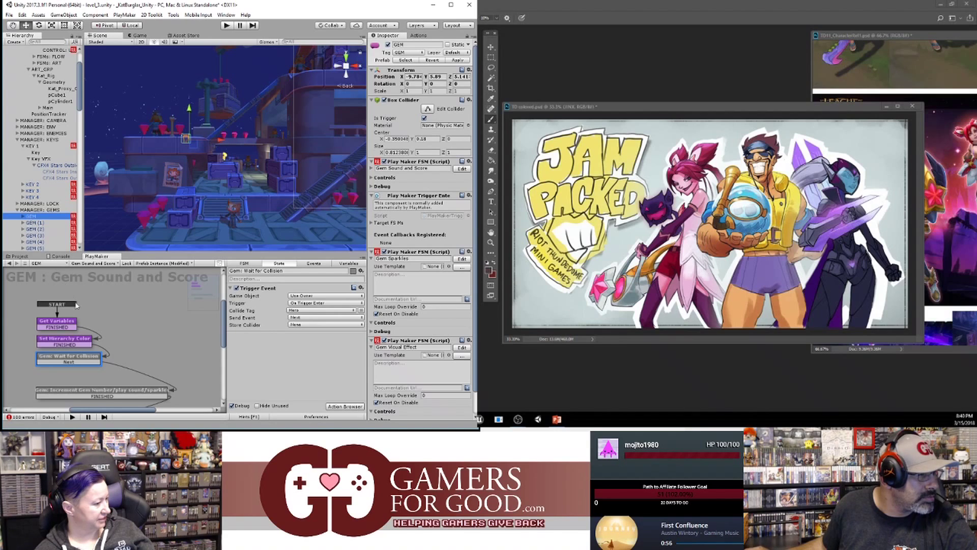
pyautogui.click(108, 393)
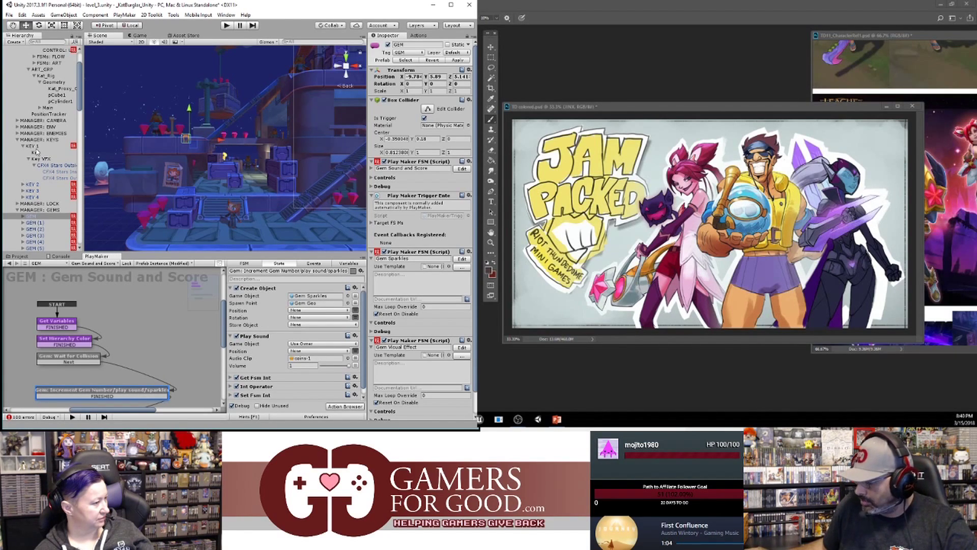
# - Assign Key VFX as the Create Object game object in KEY 1's sparkles state and test it by running the level
pyautogui.click(35, 148)
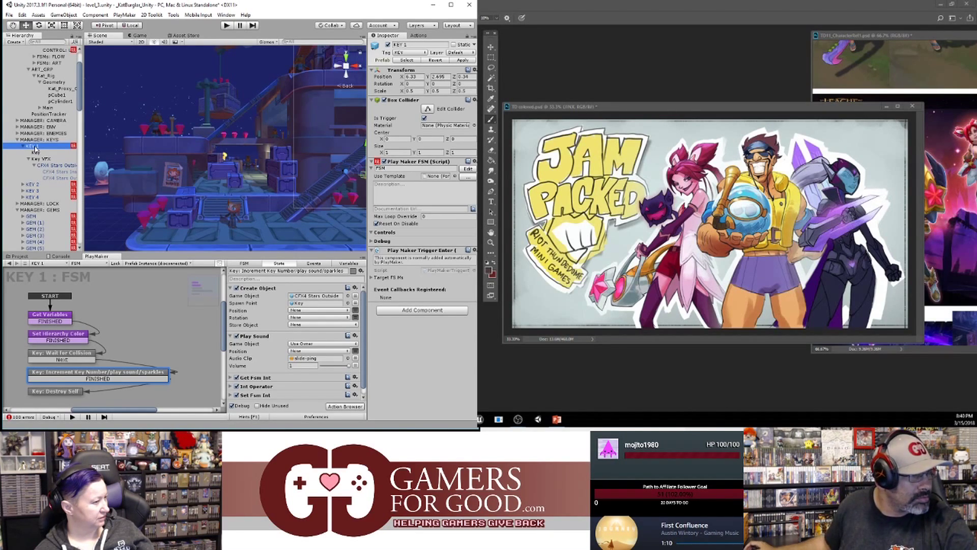
pyautogui.moveTo(43, 161); pyautogui.dragTo(295, 295)
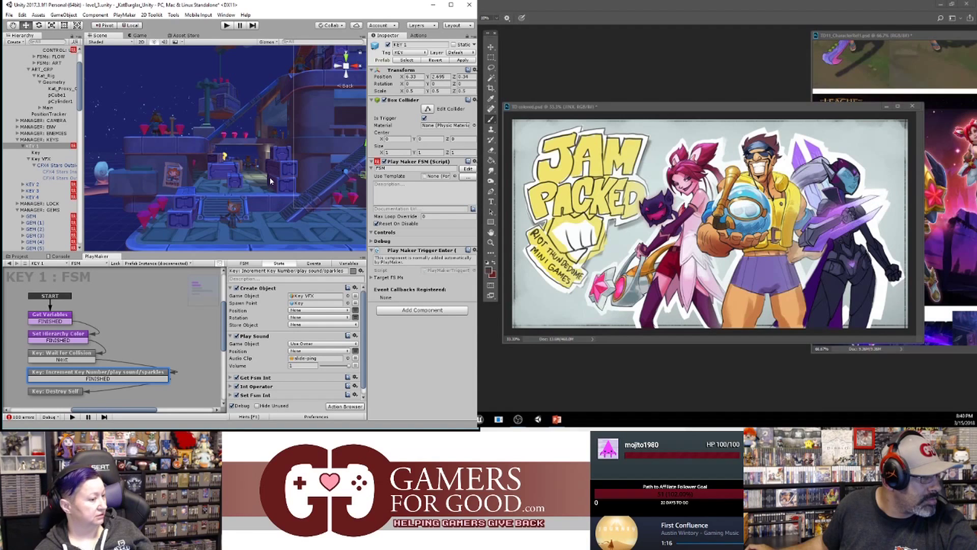
pyautogui.click(227, 25)
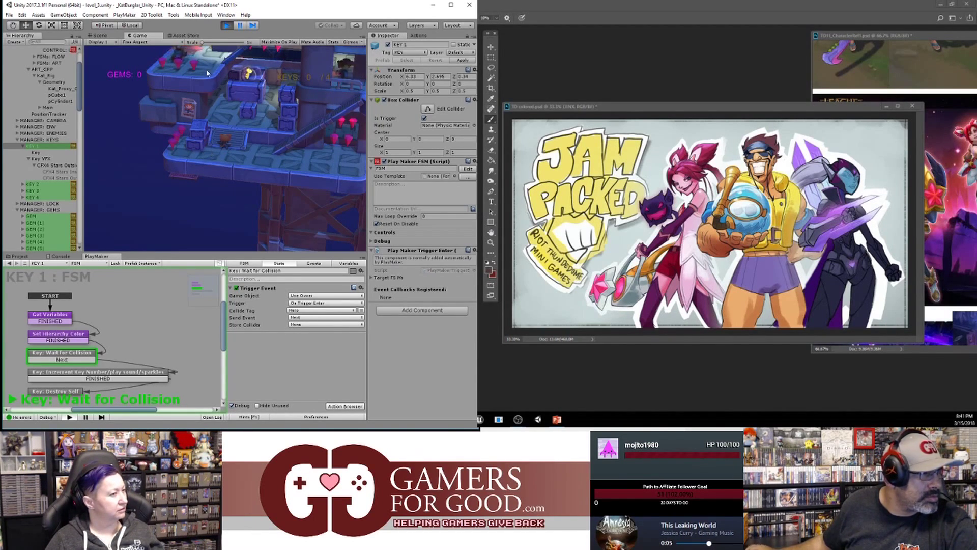
pyautogui.click(227, 26)
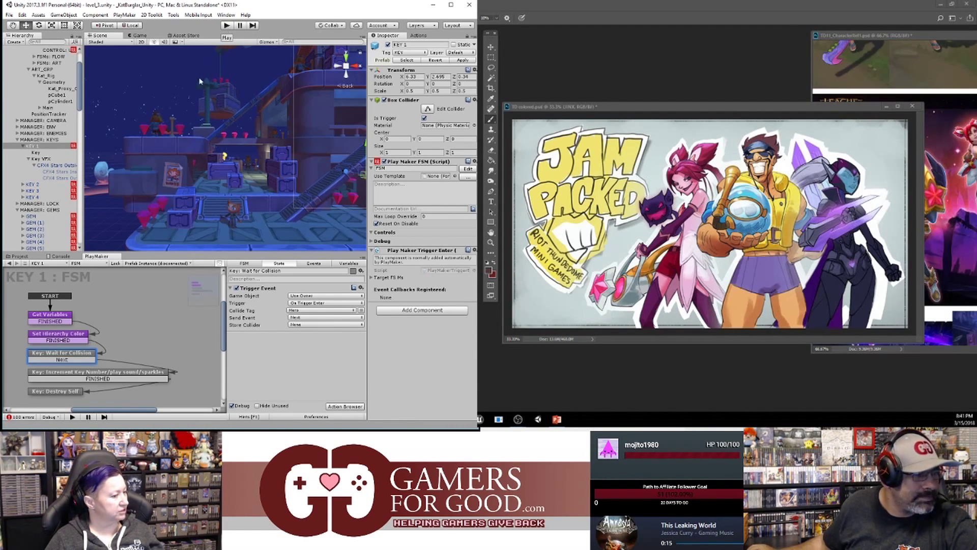
# - Compare the sparkles states of KEY 1 and the first GEM, and the hierarchies of Key VFX and Gem Sparkles
pyautogui.click(122, 374)
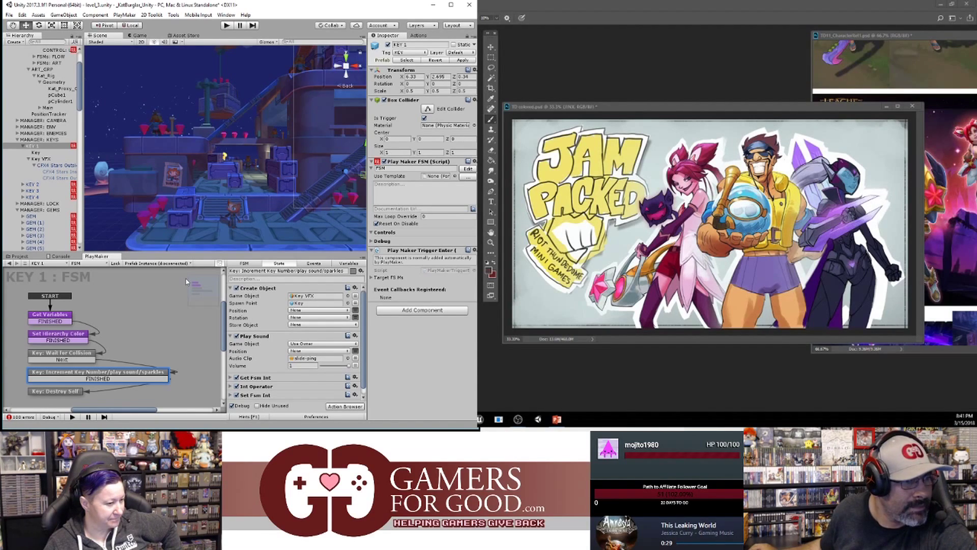
pyautogui.click(32, 215)
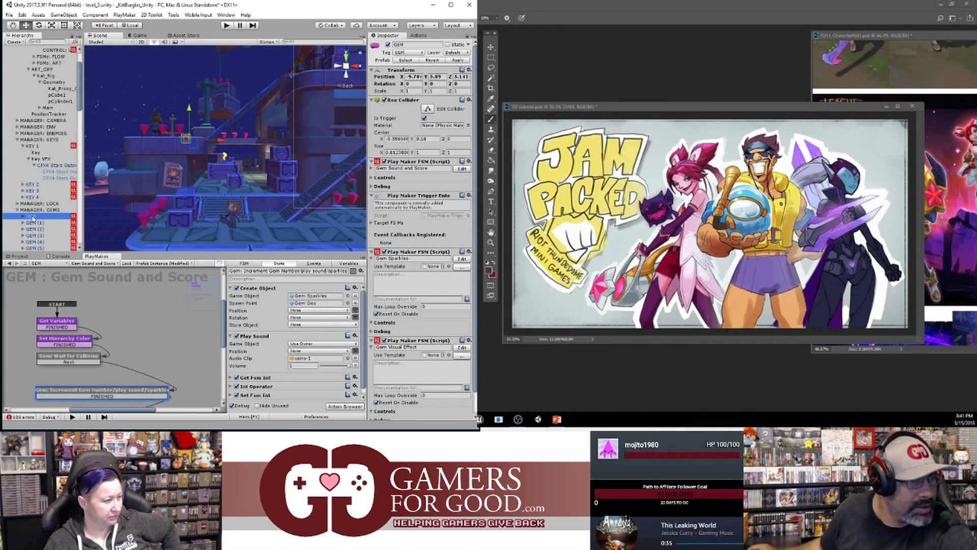
pyautogui.click(28, 159)
pyautogui.click(40, 159)
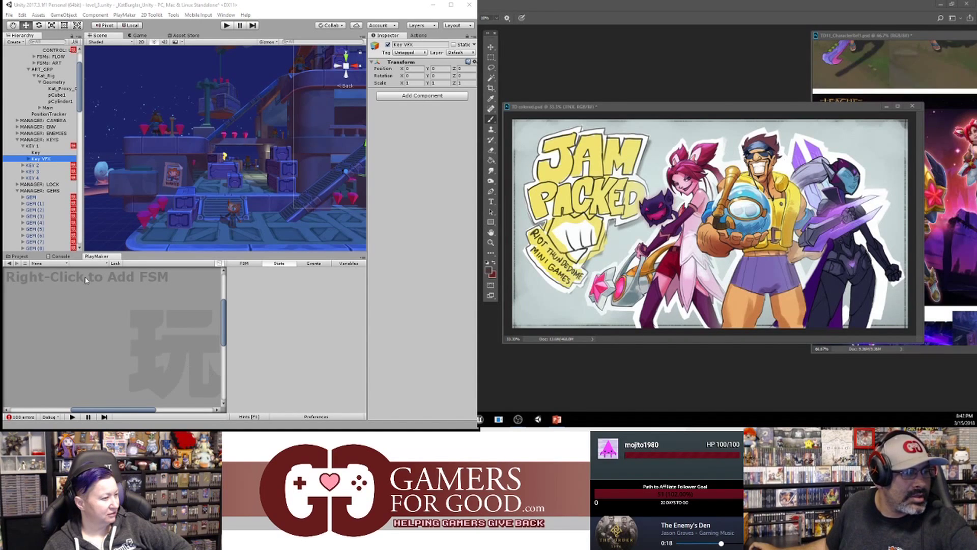
pyautogui.click(22, 197)
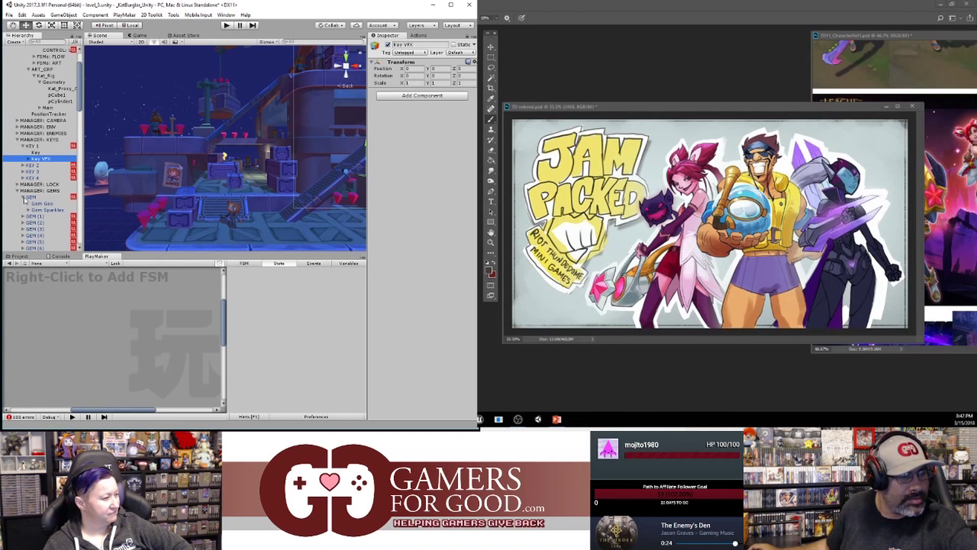
pyautogui.click(25, 211)
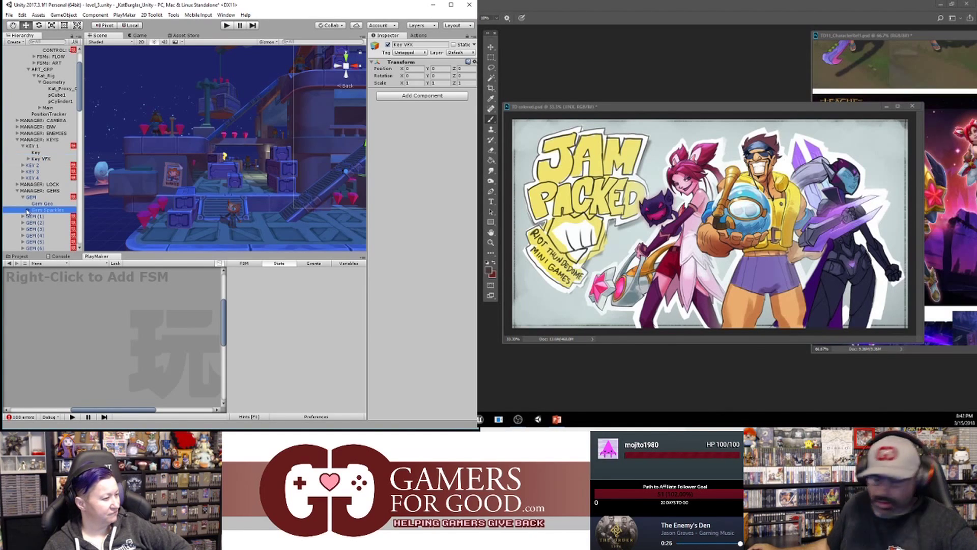
pyautogui.click(26, 210)
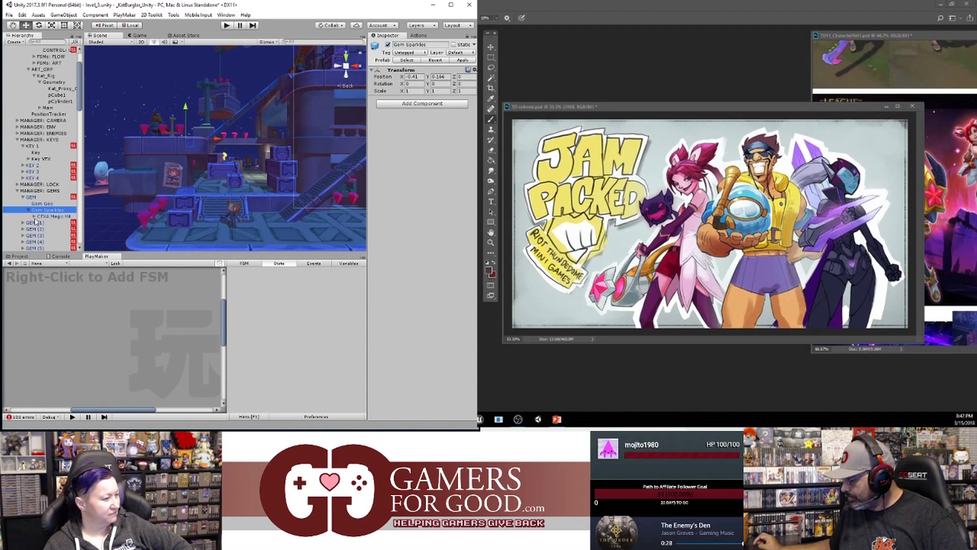
pyautogui.click(28, 159)
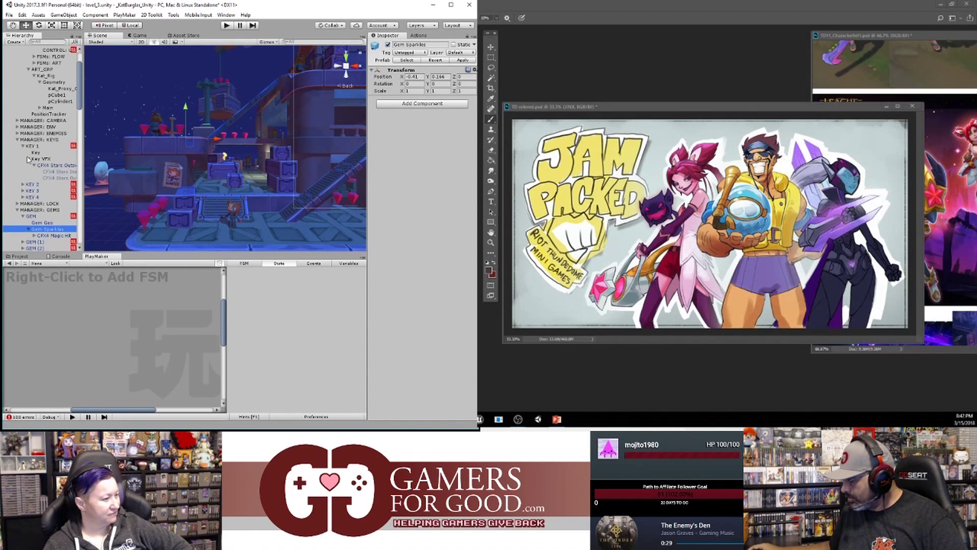
pyautogui.click(34, 236)
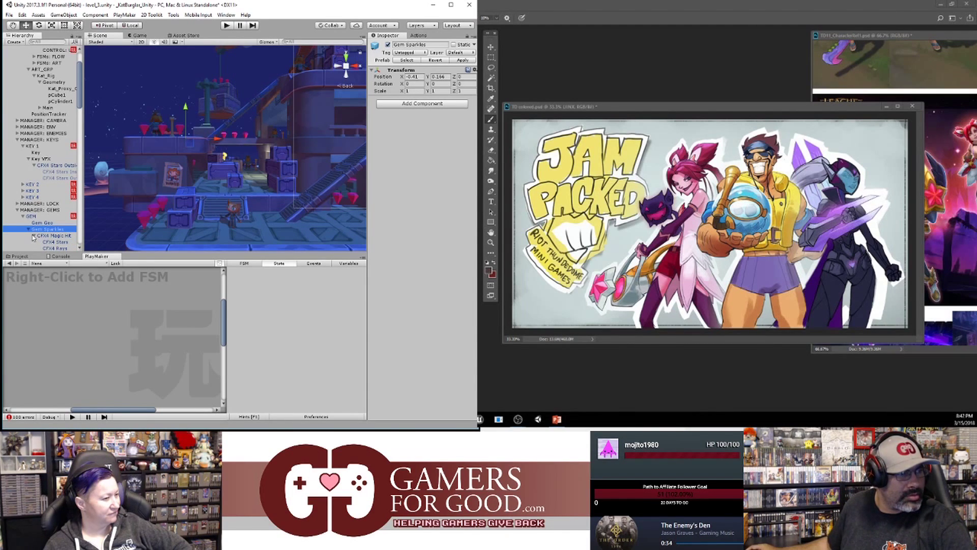
# - Reactivate the nested CFX4 Stars Inside and CFX4 Stars Outside effects under Key VFX
pyautogui.click(56, 173)
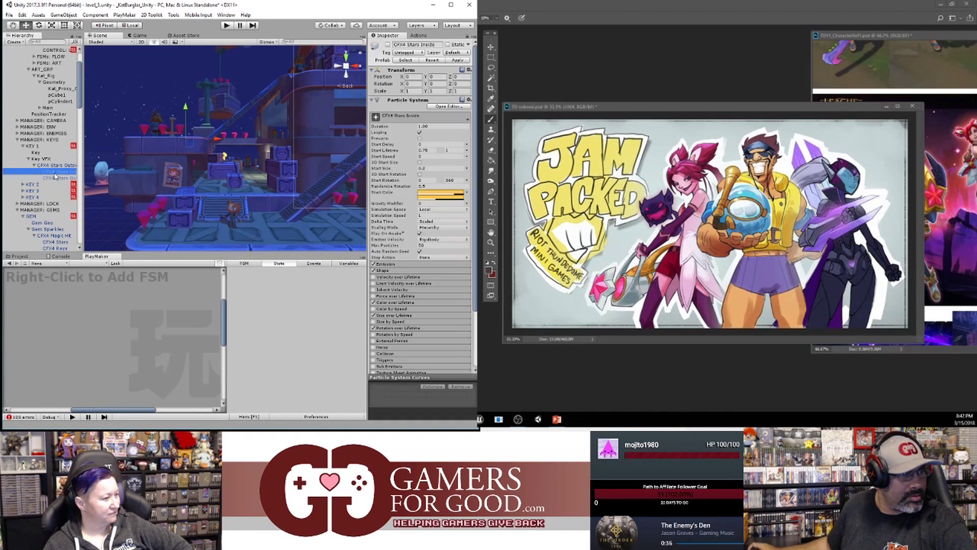
pyautogui.click(388, 45)
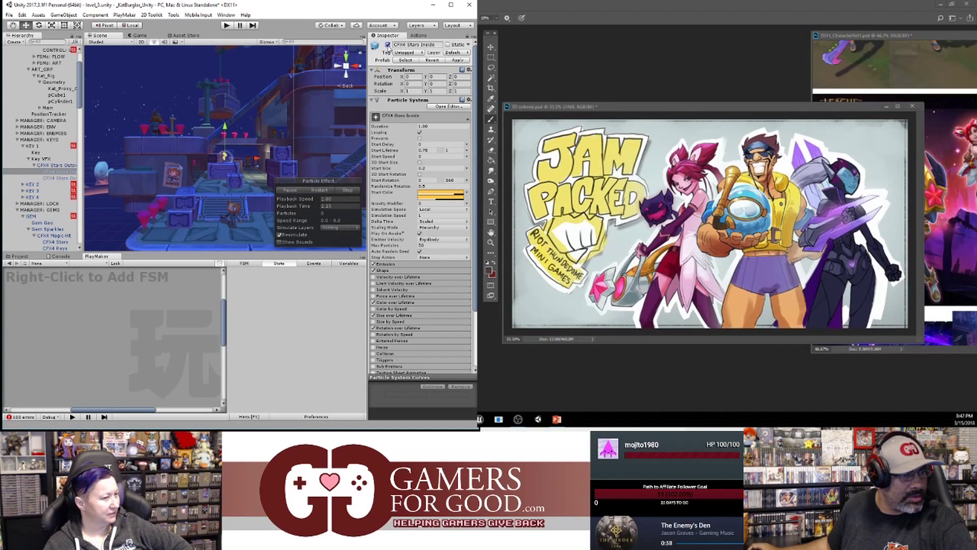
pyautogui.click(56, 178)
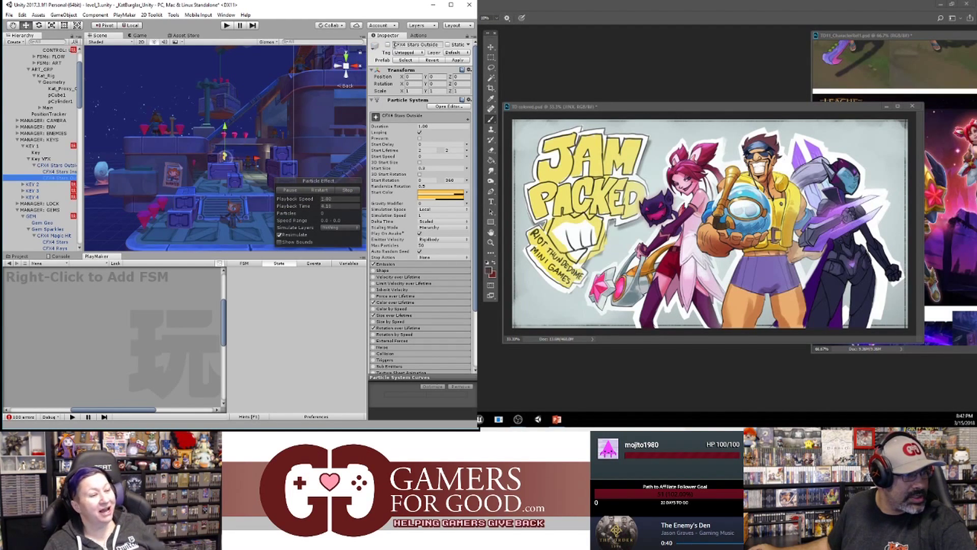
pyautogui.click(388, 45)
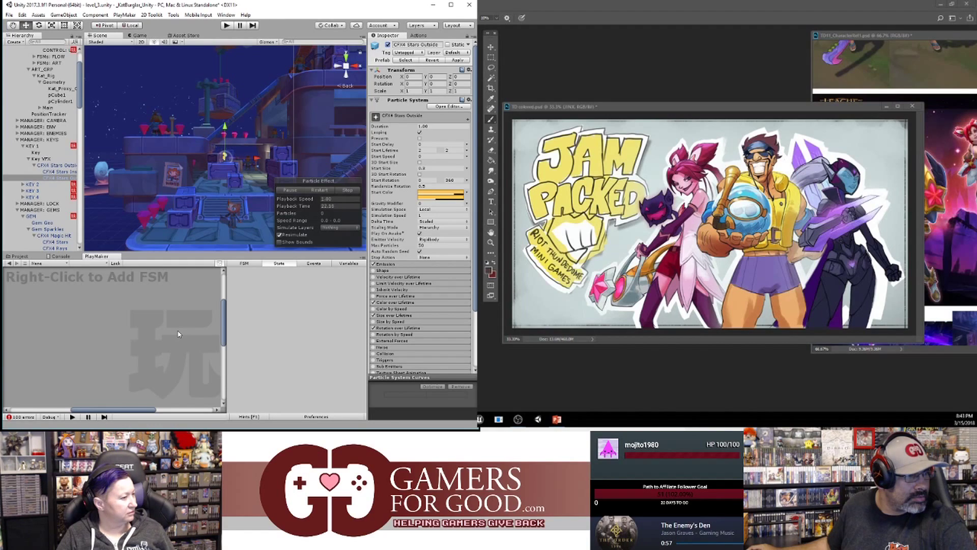
# - Preview the parent CFX4 Stars Outside particle effect under Key VFX from playback time 1, and pause the playback
pyautogui.click(34, 166)
pyautogui.click(46, 165)
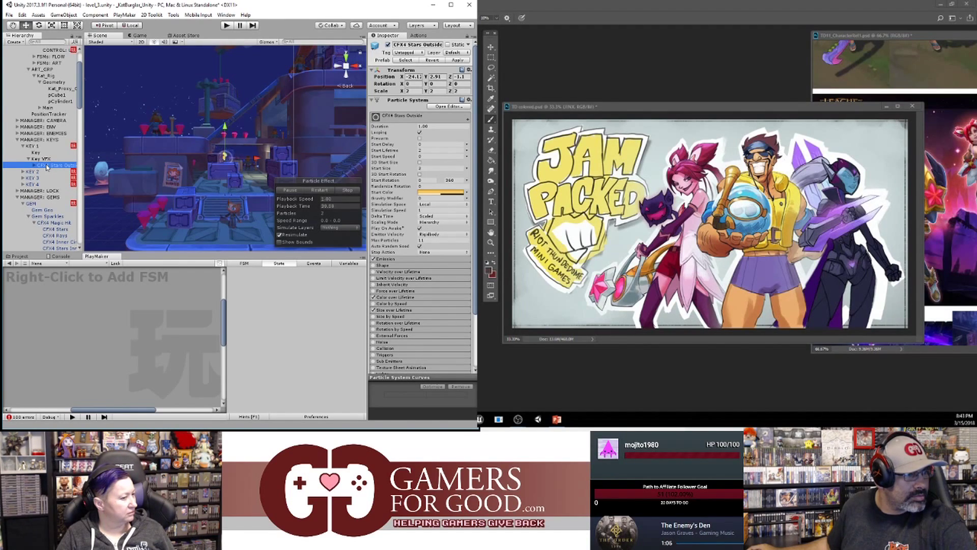
pyautogui.click(292, 191)
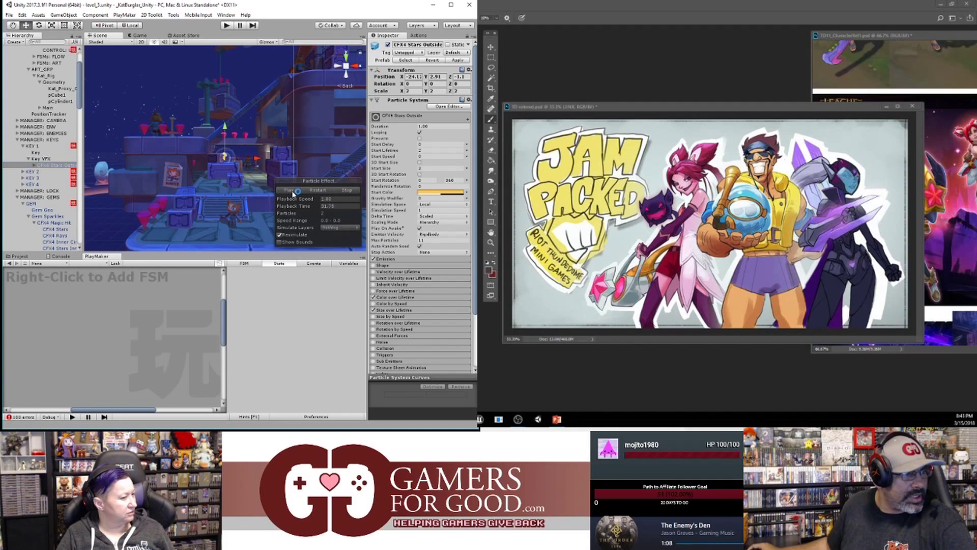
pyautogui.moveTo(316, 206)
pyautogui.mouseDown()
pyautogui.moveTo(282, 207)
pyautogui.moveTo(316, 207)
pyautogui.mouseUp()
pyautogui.click(321, 205)
pyautogui.write('1')
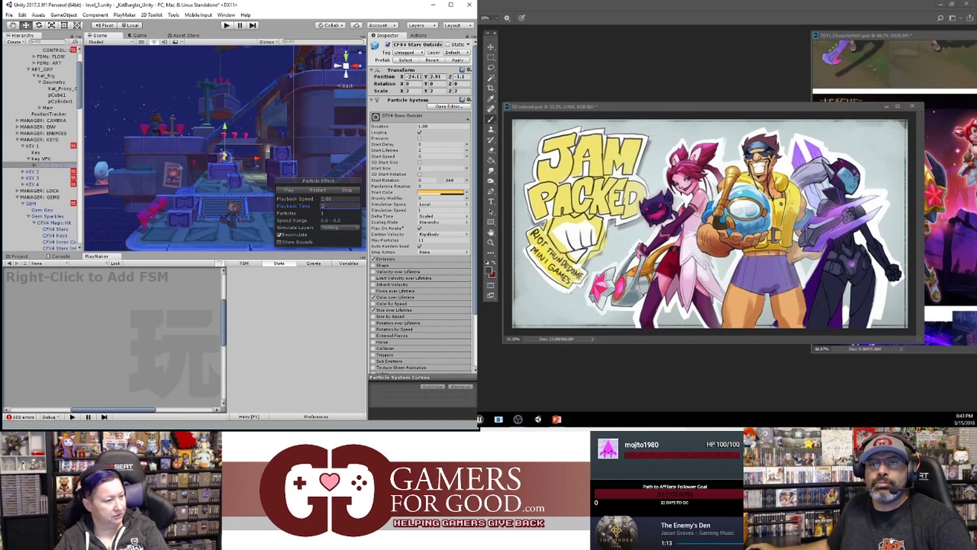
pyautogui.click(288, 191)
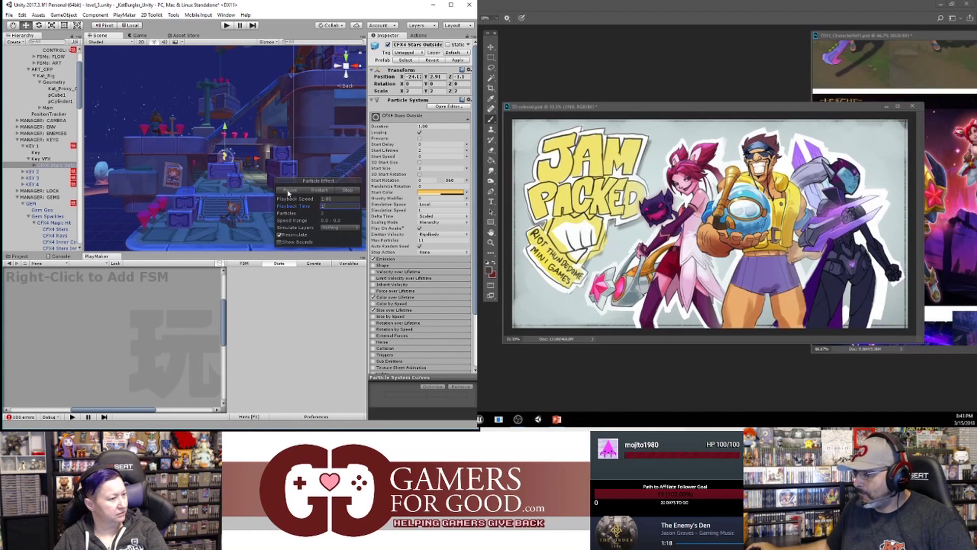
pyautogui.click(289, 190)
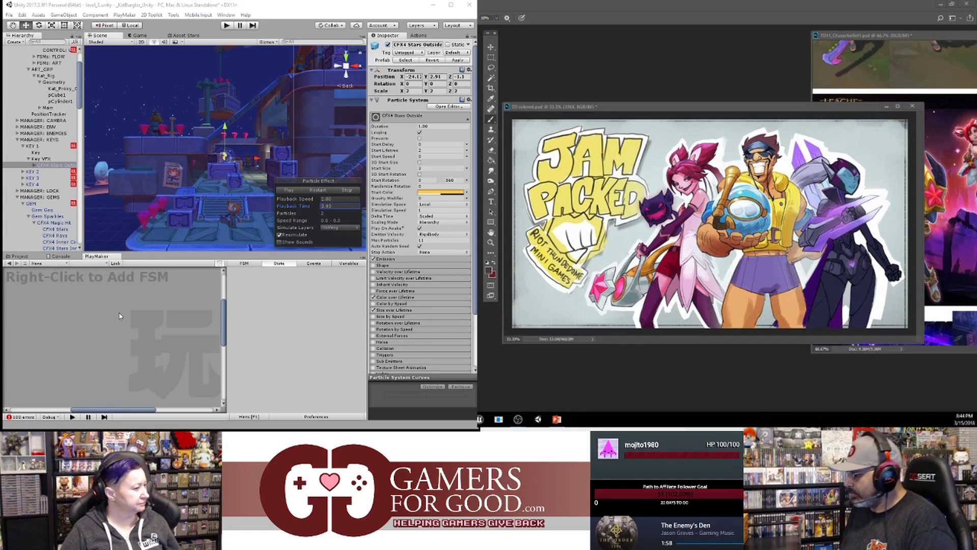
pyautogui.moveTo(767, 110); pyautogui.dragTo(784, 99)
pyautogui.hotkey('ctrl', '+')
pyautogui.hotkey('ctrl', '+')
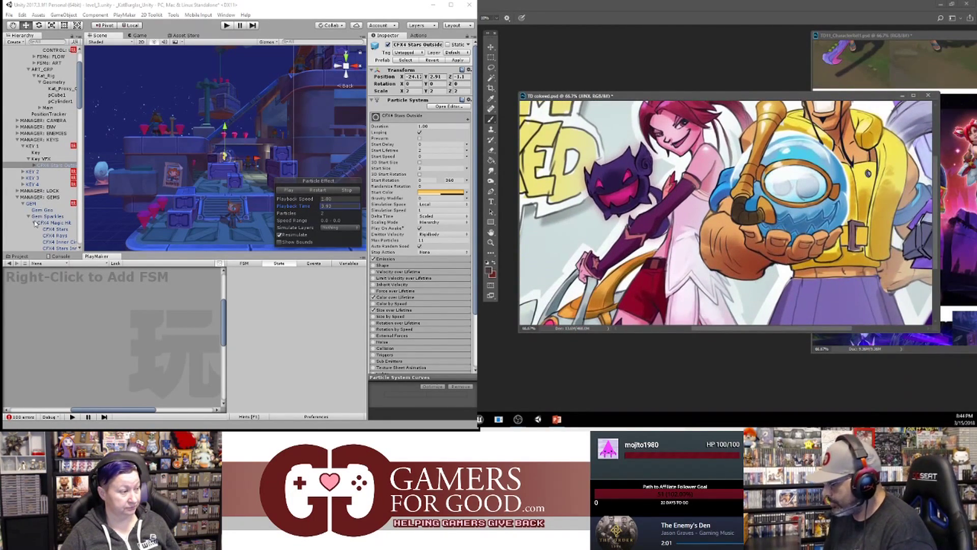
pyautogui.moveTo(694, 206); pyautogui.dragTo(653, 301)
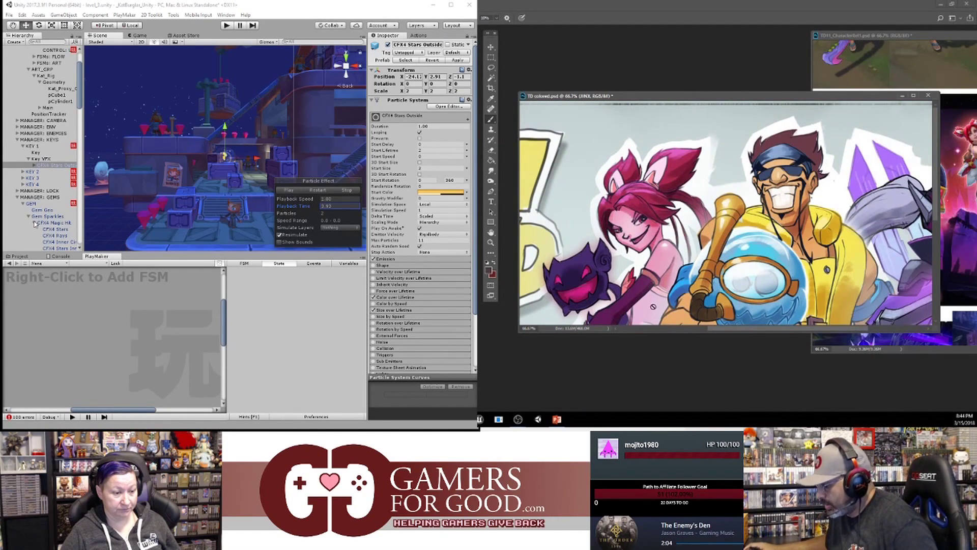
# - Collapse the first GEM's hierarchy, including Gem Sparkles and its magic hit effect, and select Key VFX under KEY 1
pyautogui.click(35, 223)
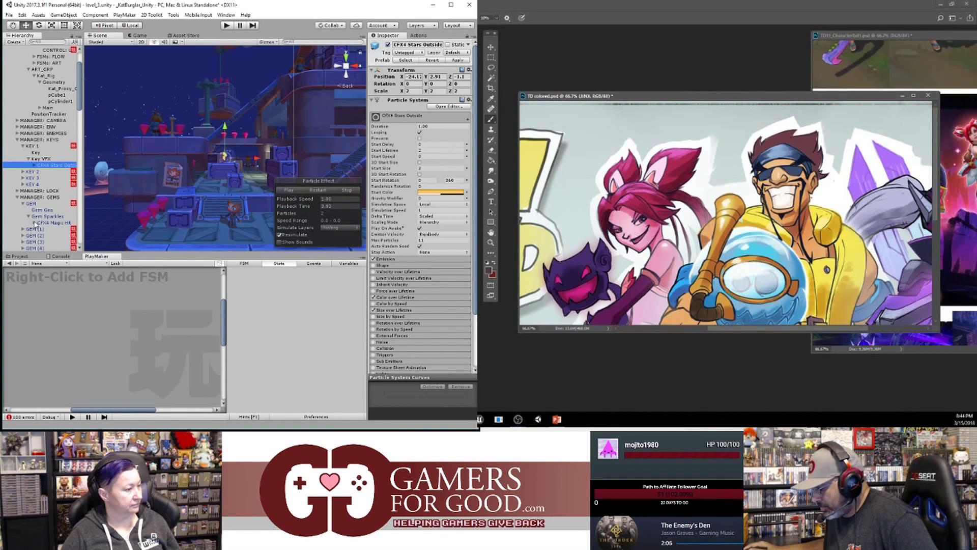
pyautogui.click(34, 222)
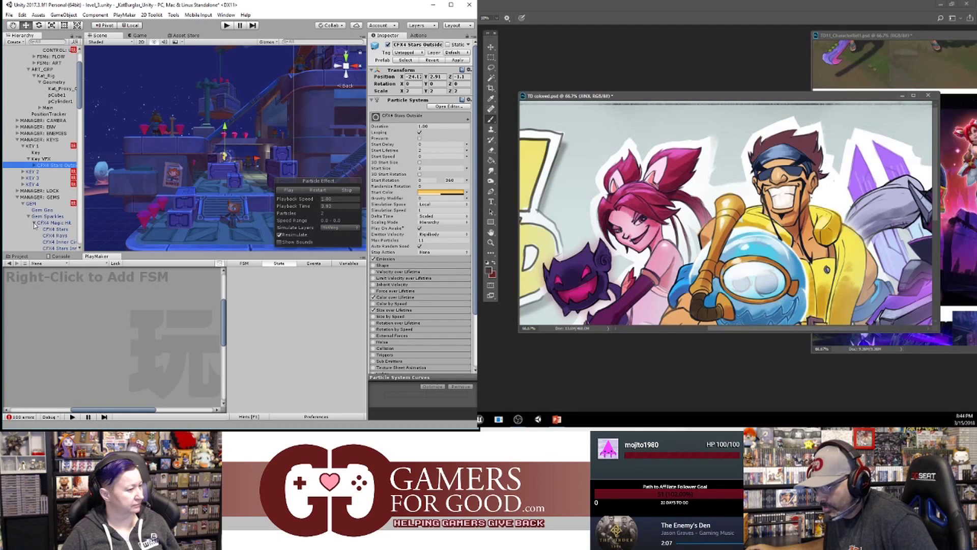
pyautogui.hotkey('ctrl', '-')
pyautogui.click(35, 223)
pyautogui.click(27, 217)
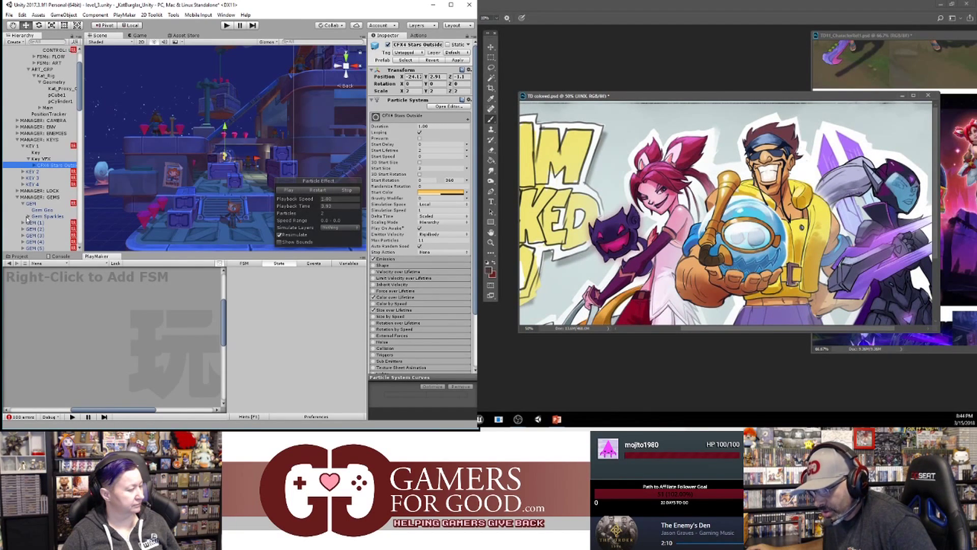
pyautogui.click(23, 204)
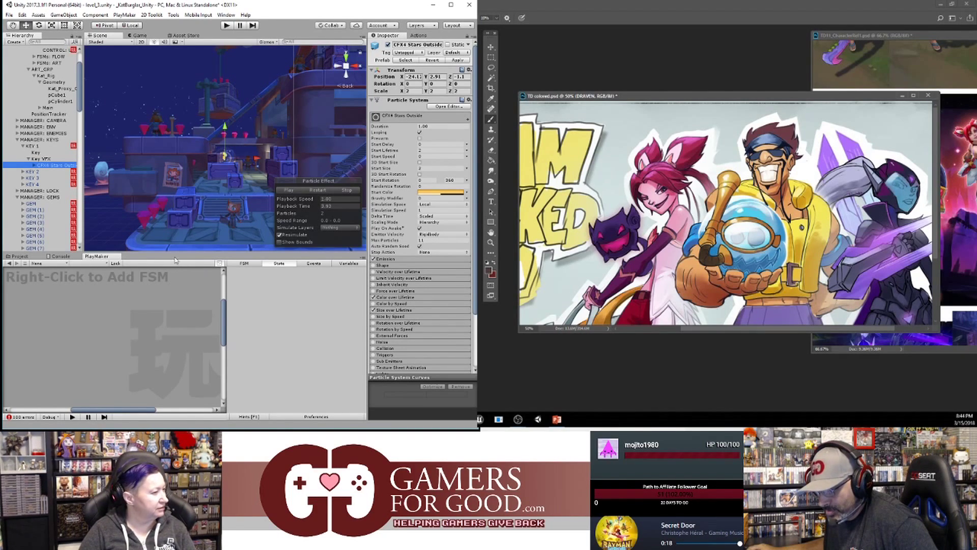
pyautogui.click(44, 159)
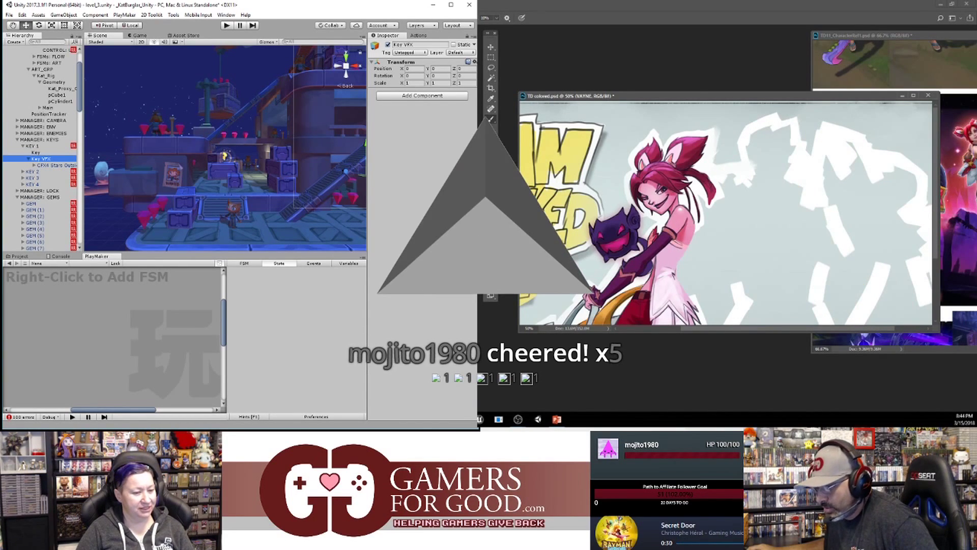
pyautogui.hotkey('ctrl', '+')
pyautogui.moveTo(677, 285); pyautogui.dragTo(776, 131)
pyautogui.moveTo(636, 331); pyautogui.dragTo(642, 410)
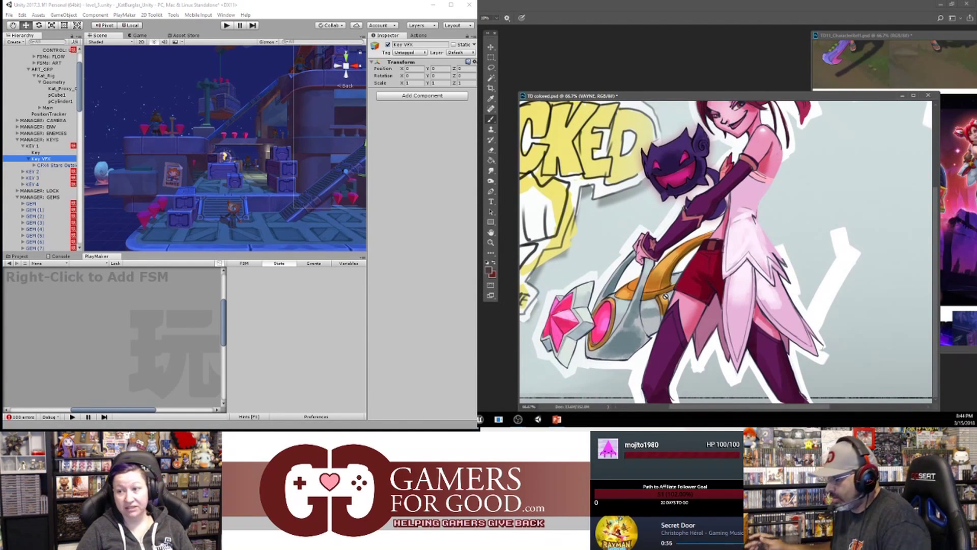
pyautogui.moveTo(800, 237); pyautogui.dragTo(897, 225)
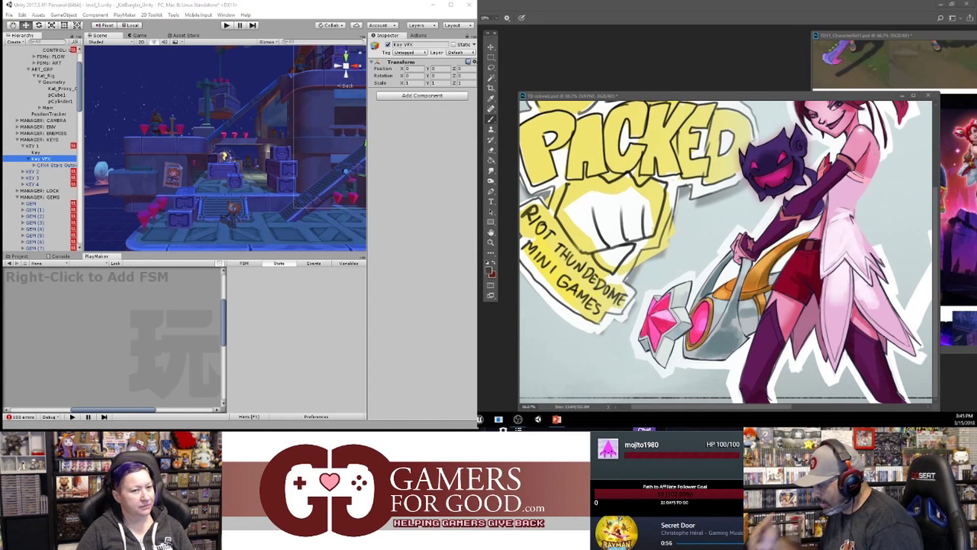
pyautogui.moveTo(791, 98); pyautogui.dragTo(794, 84)
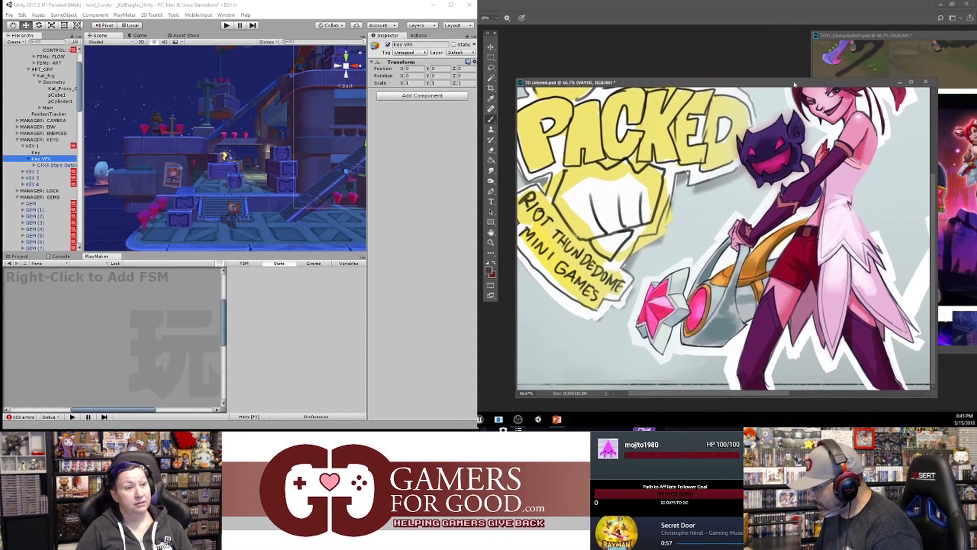
# - In Photoshop, narrow the TD11_CharacterRef1.psd reference window and shift the TD colored.psd window slightly so both images are visible
pyautogui.click(865, 36)
pyautogui.moveTo(938, 233); pyautogui.dragTo(886, 268)
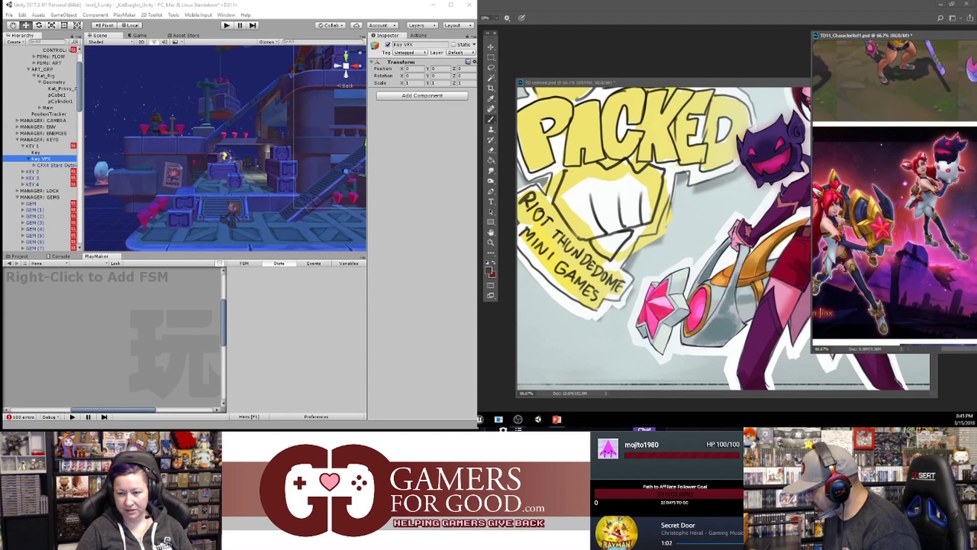
pyautogui.moveTo(811, 245); pyautogui.dragTo(874, 244)
pyautogui.moveTo(922, 279)
pyautogui.mouseDown()
pyautogui.moveTo(886, 282)
pyautogui.moveTo(886, 272)
pyautogui.moveTo(927, 275)
pyautogui.moveTo(915, 279)
pyautogui.moveTo(906, 260)
pyautogui.mouseUp()
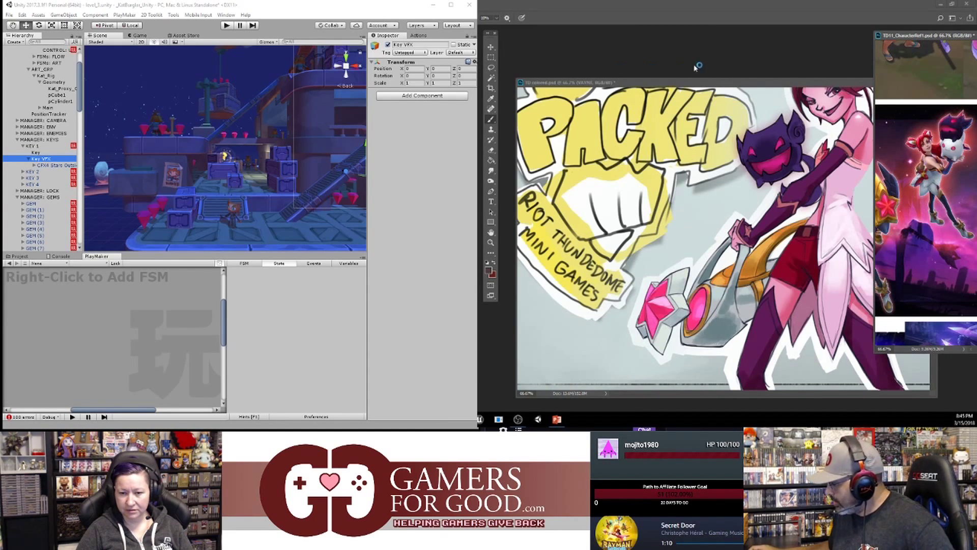
pyautogui.moveTo(752, 83)
pyautogui.mouseDown()
pyautogui.moveTo(726, 79)
pyautogui.moveTo(740, 80)
pyautogui.mouseUp()
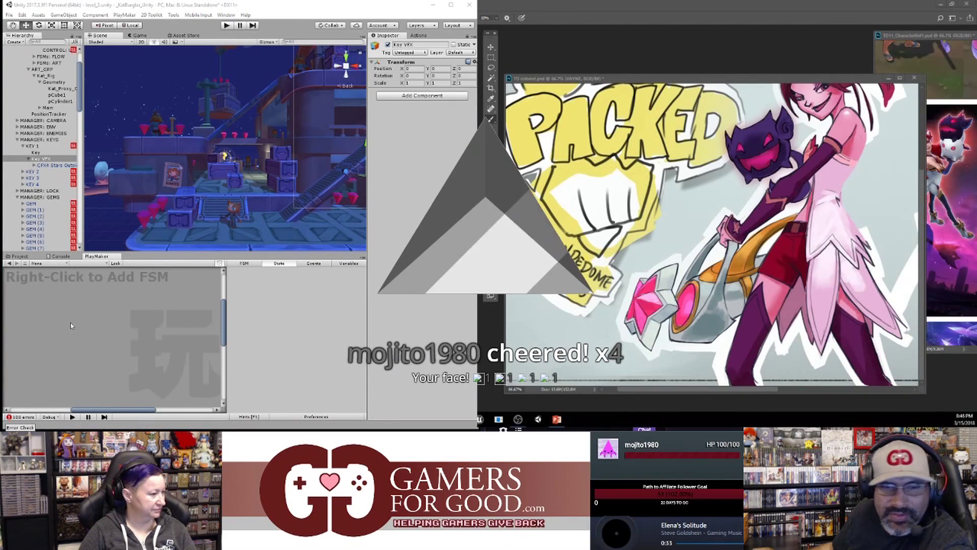
# - In Unity, check the Console for messages, return to the project assets and select Key under KEY 1
pyautogui.click(60, 256)
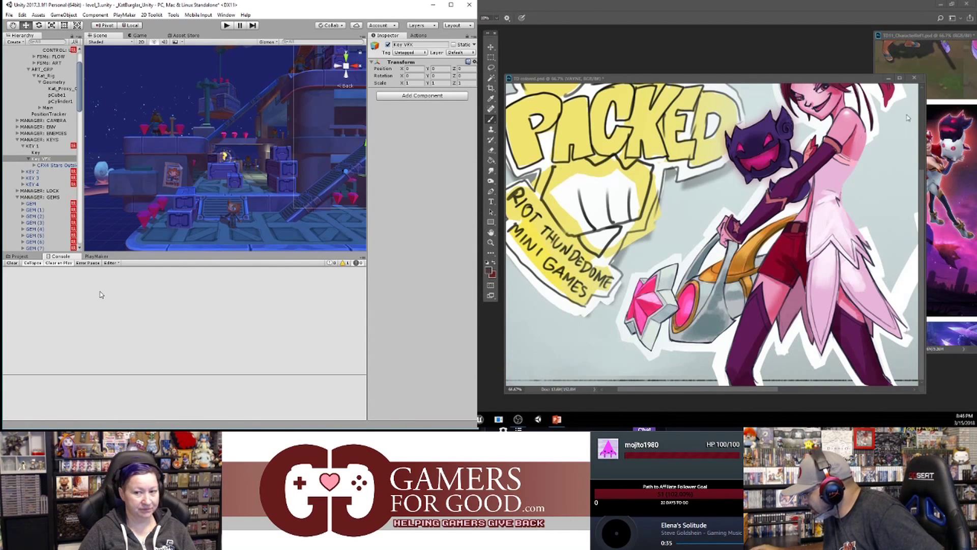
pyautogui.click(942, 108)
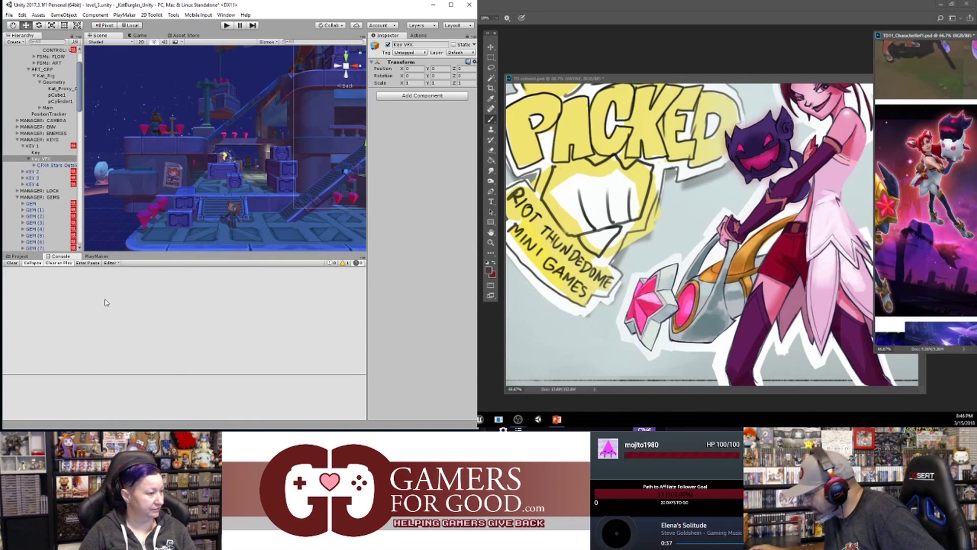
pyautogui.click(20, 257)
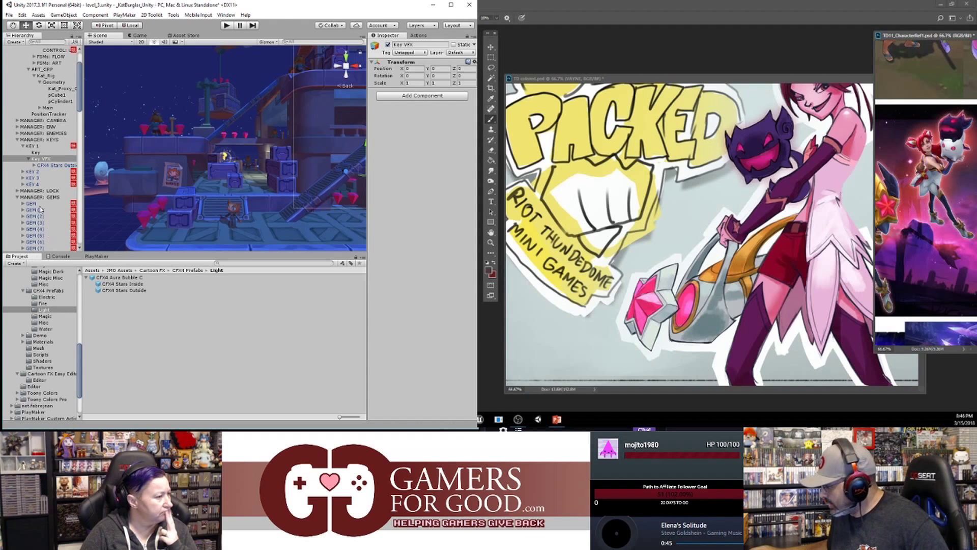
pyautogui.click(36, 152)
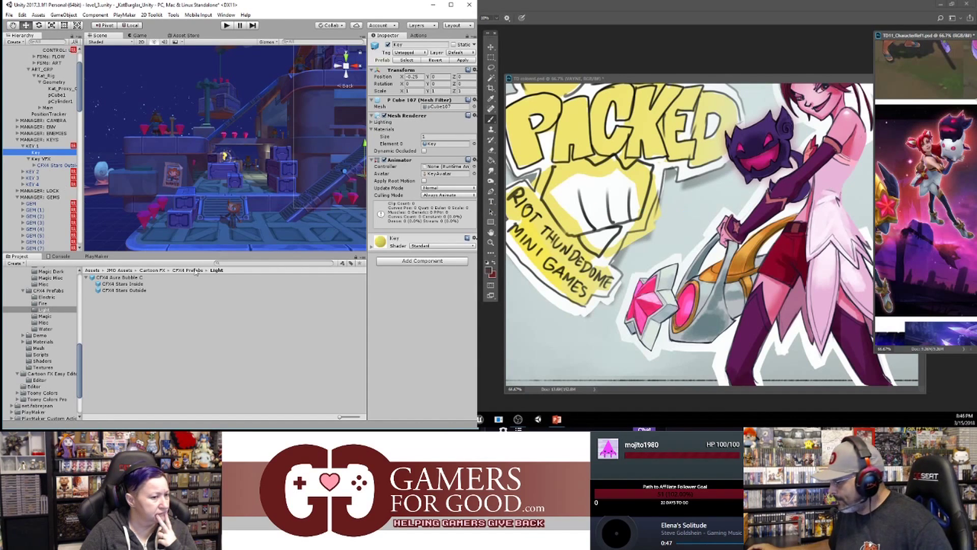
# - In Photoshop, move the TD colored.psd window and zoom it to 100% on the character's head and upper body
pyautogui.moveTo(797, 83)
pyautogui.mouseDown()
pyautogui.moveTo(782, 74)
pyautogui.moveTo(780, 85)
pyautogui.mouseUp()
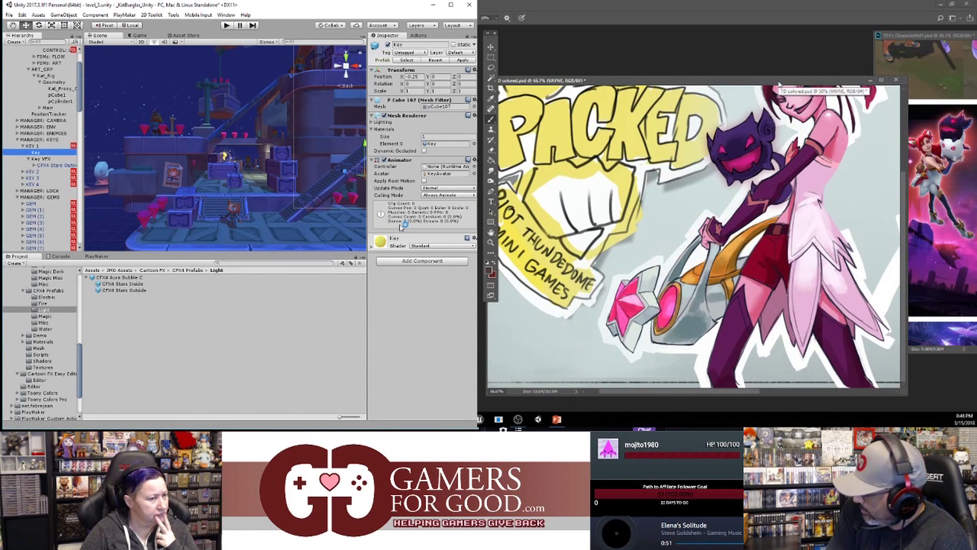
pyautogui.moveTo(816, 81); pyautogui.dragTo(806, 80)
pyautogui.moveTo(825, 223); pyautogui.dragTo(782, 262)
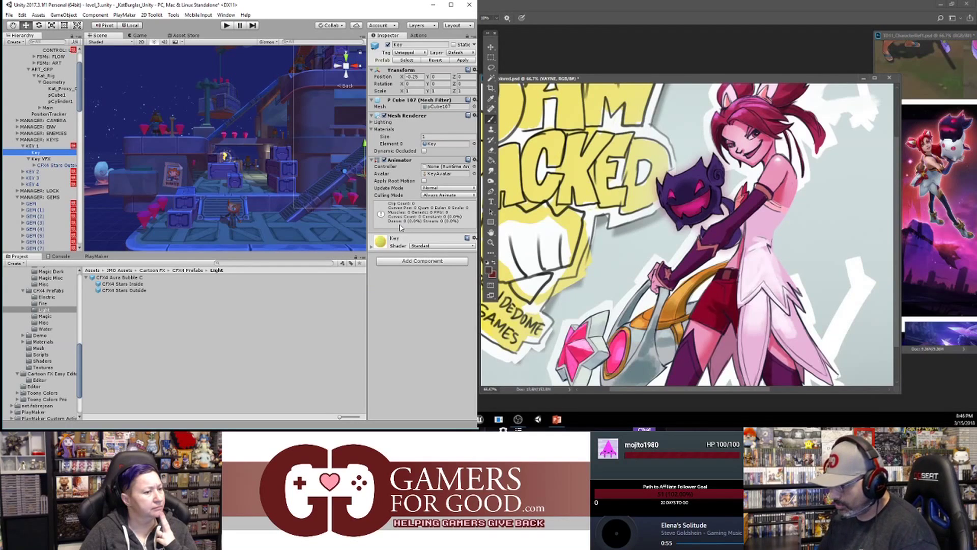
pyautogui.hotkey('ctrl', '+')
# - In Unity, disable the Animator component on Key under KEY 1 and start play mode
pyautogui.click(385, 161)
pyautogui.moveTo(713, 202); pyautogui.dragTo(597, 295)
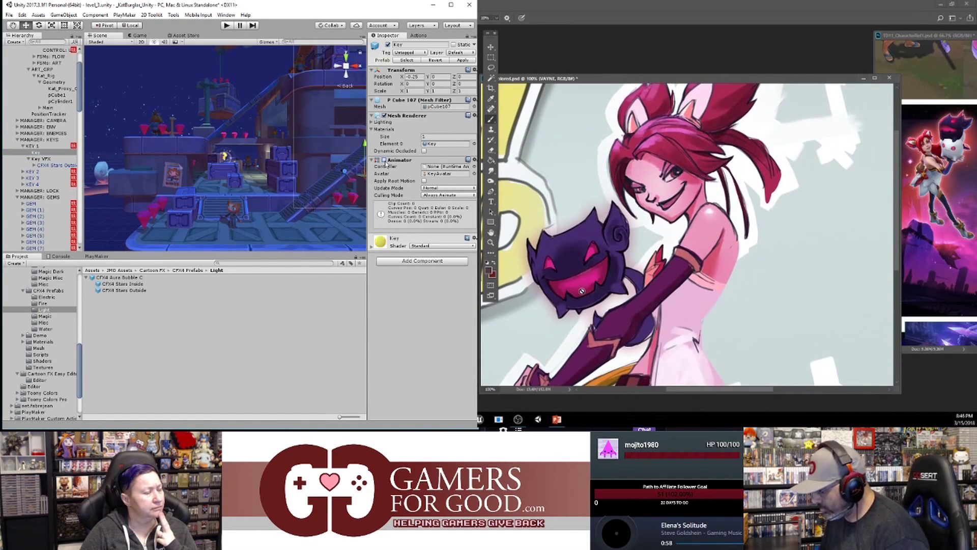
pyautogui.click(227, 25)
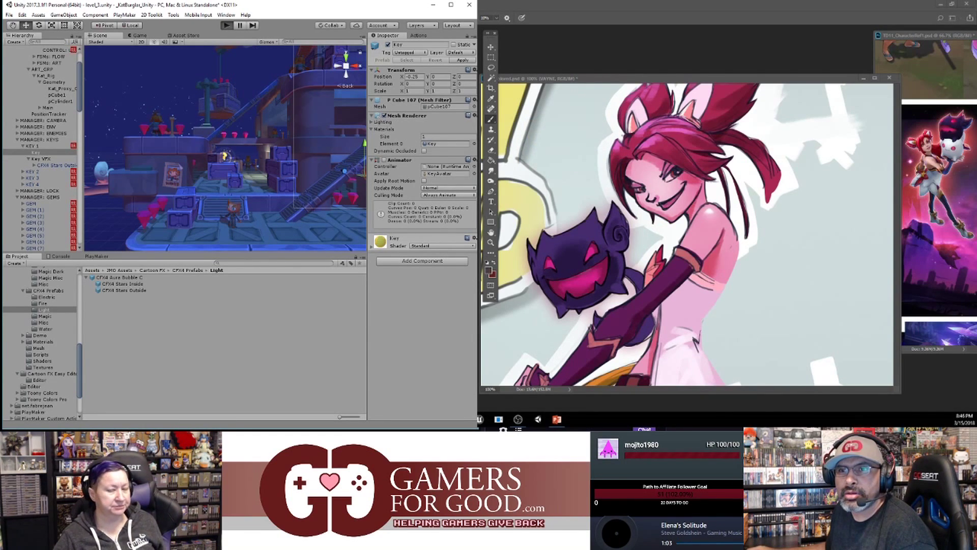
# - In Photoshop, zoom the TD11_CharacterRef1.psd reference to 200%, enlarge its window and frame the red-haired character's upper body
pyautogui.moveTo(733, 81); pyautogui.dragTo(718, 65)
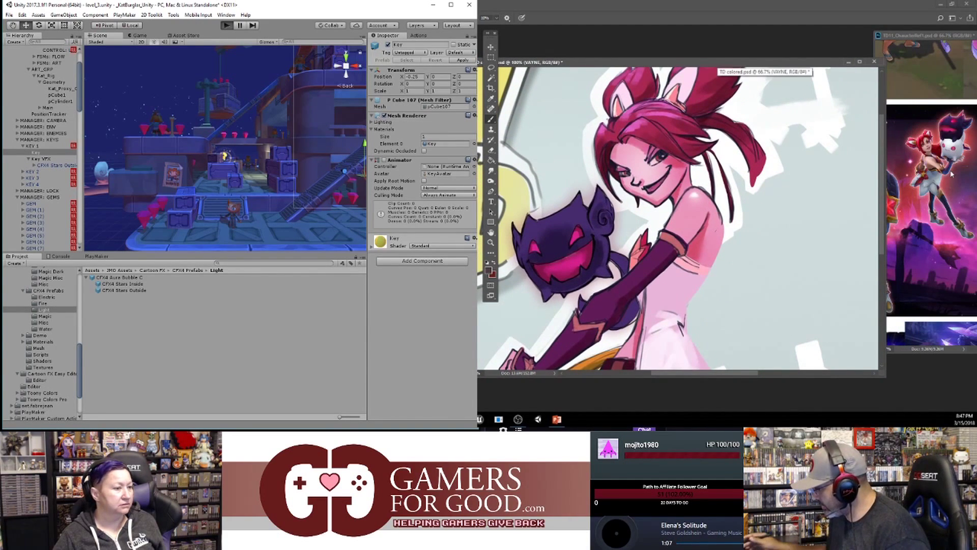
pyautogui.click(906, 34)
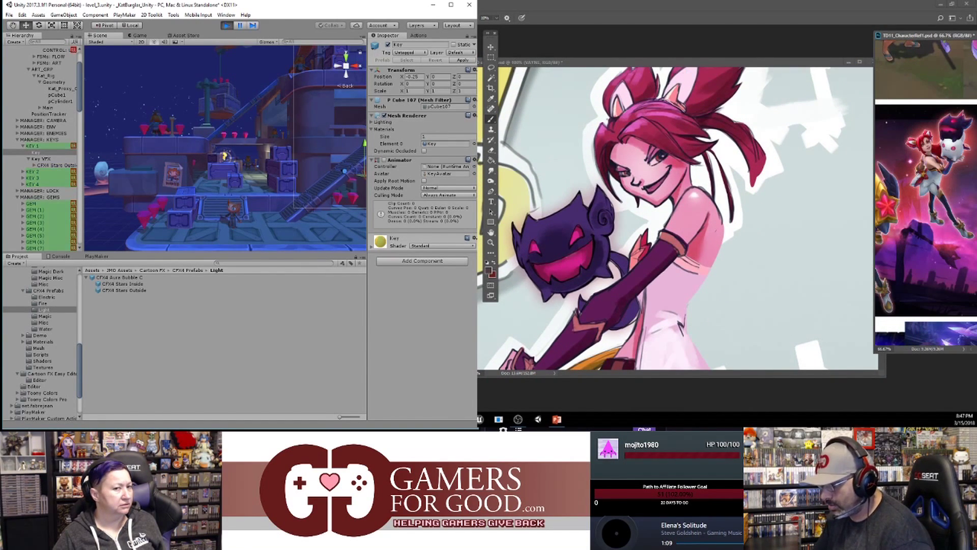
pyautogui.hotkey('ctrl', '+')
pyautogui.hotkey('ctrl', '+')
pyautogui.hotkey('ctrl', '+')
pyautogui.moveTo(938, 258)
pyautogui.mouseDown()
pyautogui.moveTo(792, 238)
pyautogui.moveTo(817, 299)
pyautogui.moveTo(794, 307)
pyautogui.moveTo(911, 223)
pyautogui.moveTo(919, 281)
pyautogui.moveTo(898, 274)
pyautogui.moveTo(933, 253)
pyautogui.mouseUp()
pyautogui.moveTo(873, 233); pyautogui.dragTo(930, 216)
pyautogui.moveTo(832, 212); pyautogui.dragTo(923, 254)
pyautogui.moveTo(787, 209); pyautogui.dragTo(942, 214)
pyautogui.moveTo(843, 185); pyautogui.dragTo(909, 282)
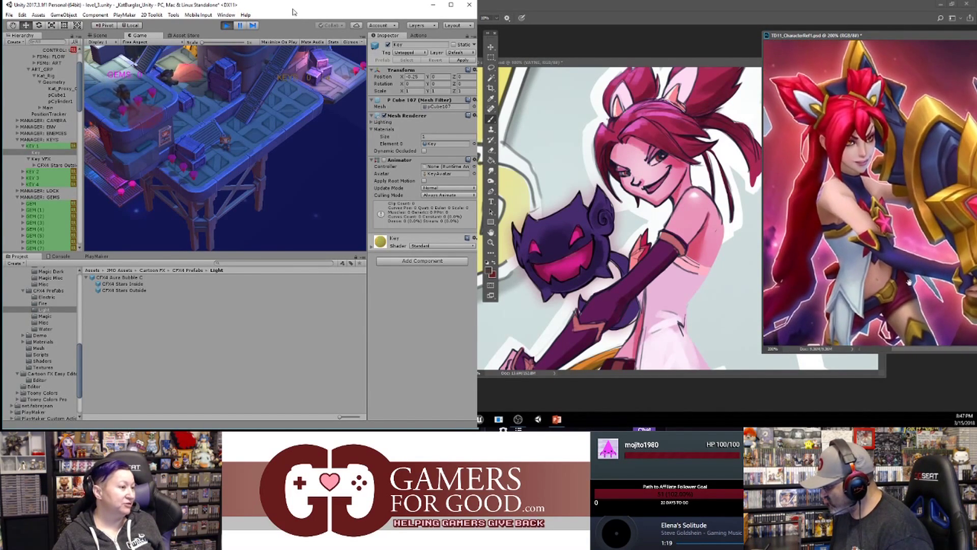
# - Narrow the TD colored.psd window beside the reference and try to use the Brush tool on the drawing
pyautogui.click(712, 65)
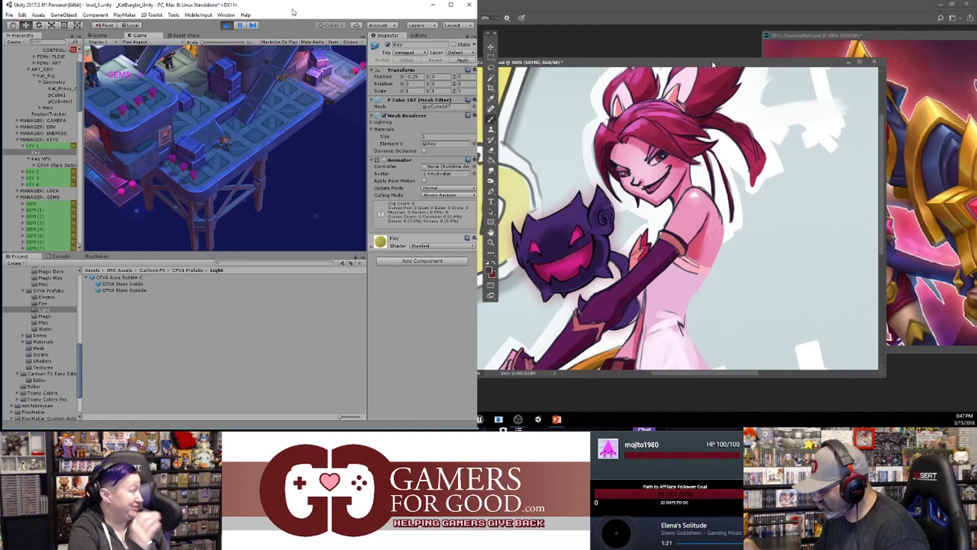
pyautogui.moveTo(845, 35); pyautogui.dragTo(857, 37)
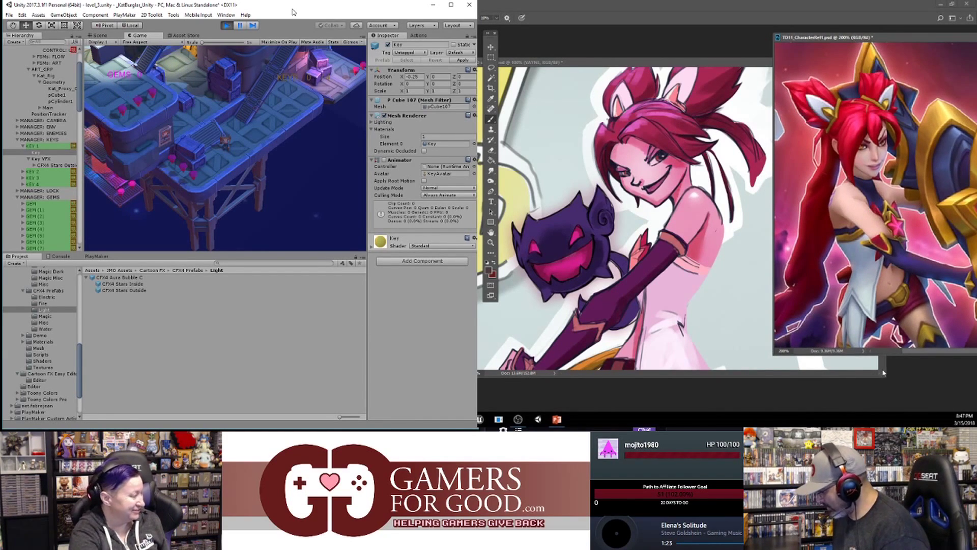
pyautogui.moveTo(885, 366); pyautogui.dragTo(758, 366)
pyautogui.moveTo(705, 305)
pyautogui.mouseDown()
pyautogui.moveTo(623, 331)
pyautogui.moveTo(643, 334)
pyautogui.mouseUp()
pyautogui.click(643, 334)
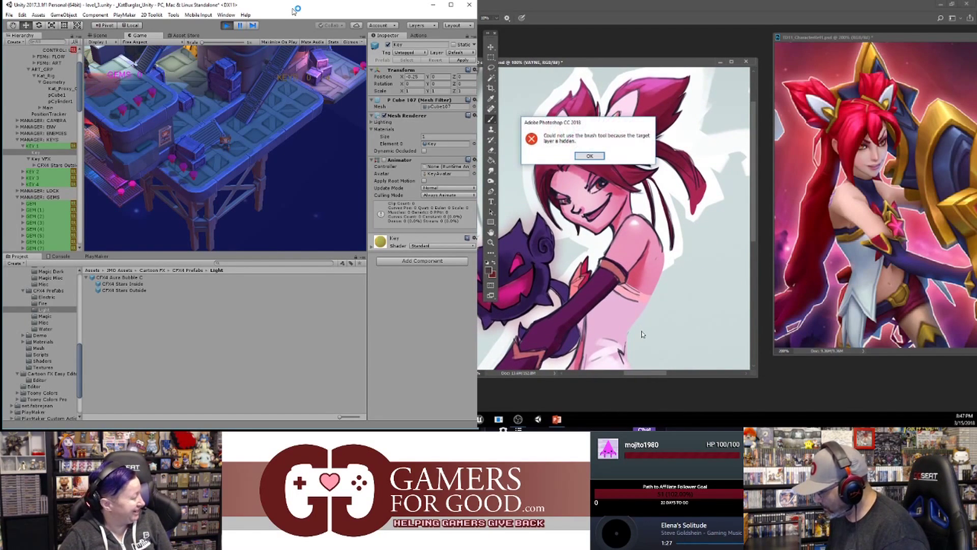
pyautogui.click(589, 156)
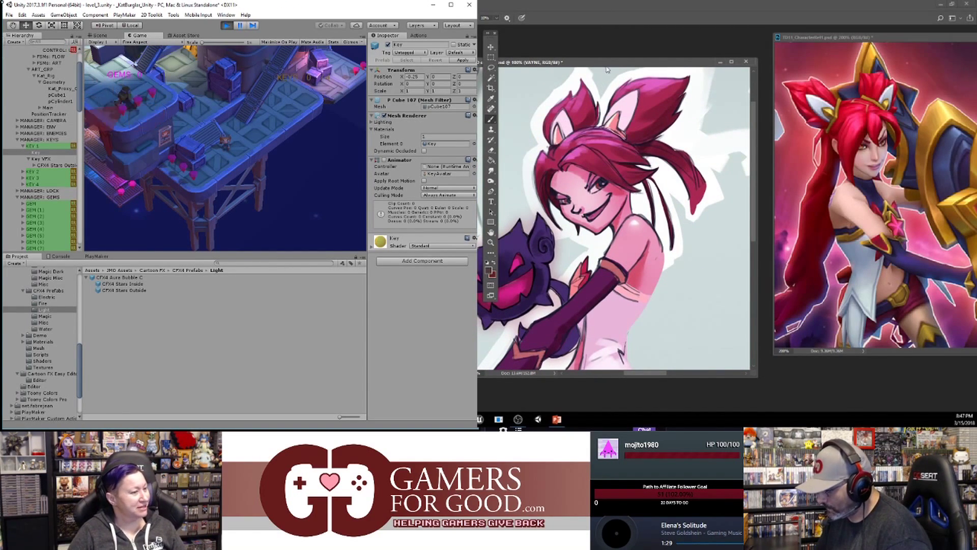
# - Arrange the TD colored.psd and TD11_CharacterRef1.psd windows side by side in Photoshop, and stop play mode in Unity
pyautogui.moveTo(609, 63); pyautogui.dragTo(626, 57)
pyautogui.doubleClick(628, 57)
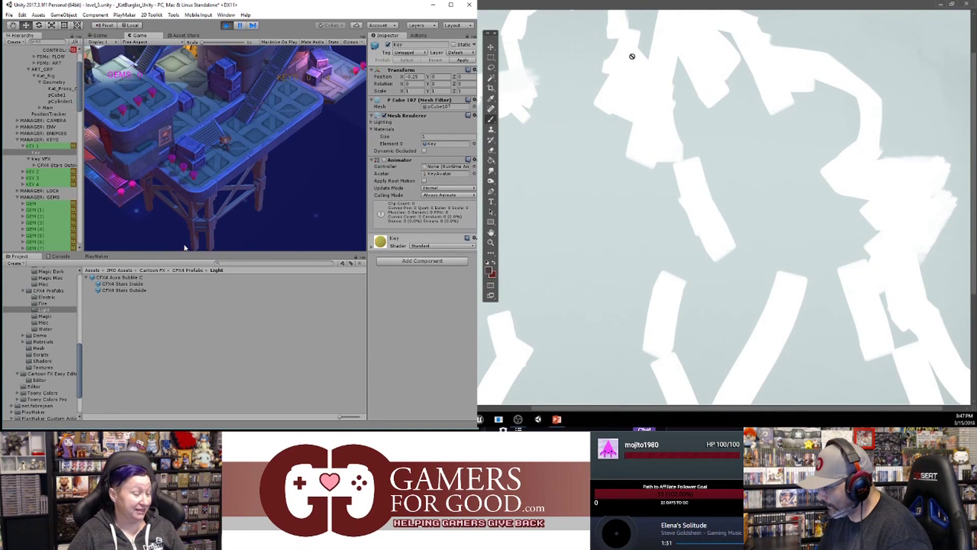
pyautogui.click(942, 4)
pyautogui.moveTo(672, 60); pyautogui.dragTo(696, 67)
pyautogui.click(228, 25)
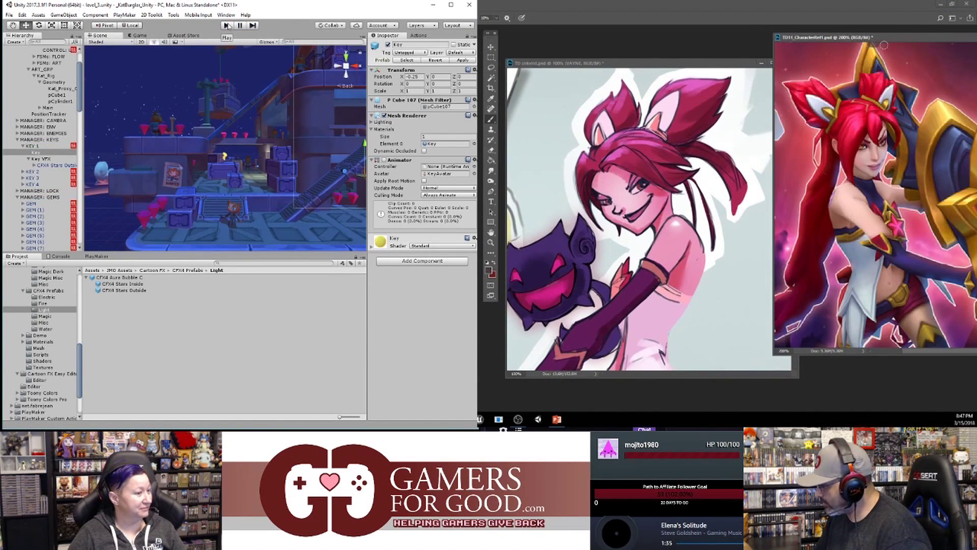
pyautogui.moveTo(860, 43); pyautogui.dragTo(896, 42)
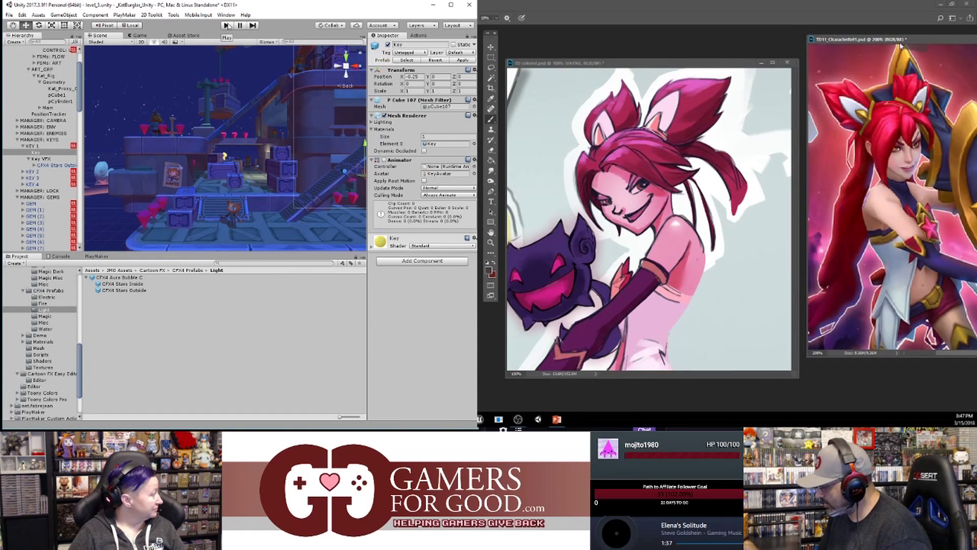
pyautogui.click(707, 68)
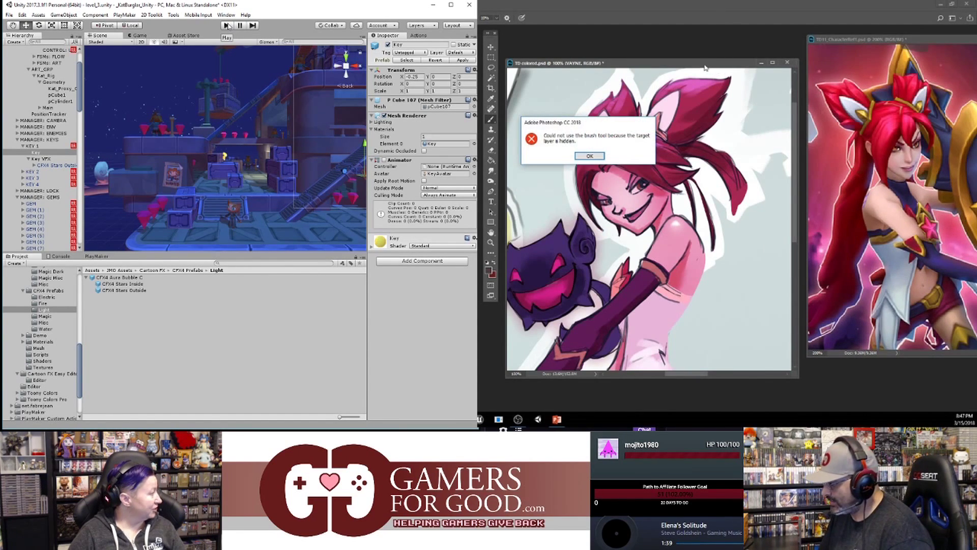
pyautogui.click(590, 156)
pyautogui.moveTo(635, 65); pyautogui.dragTo(642, 64)
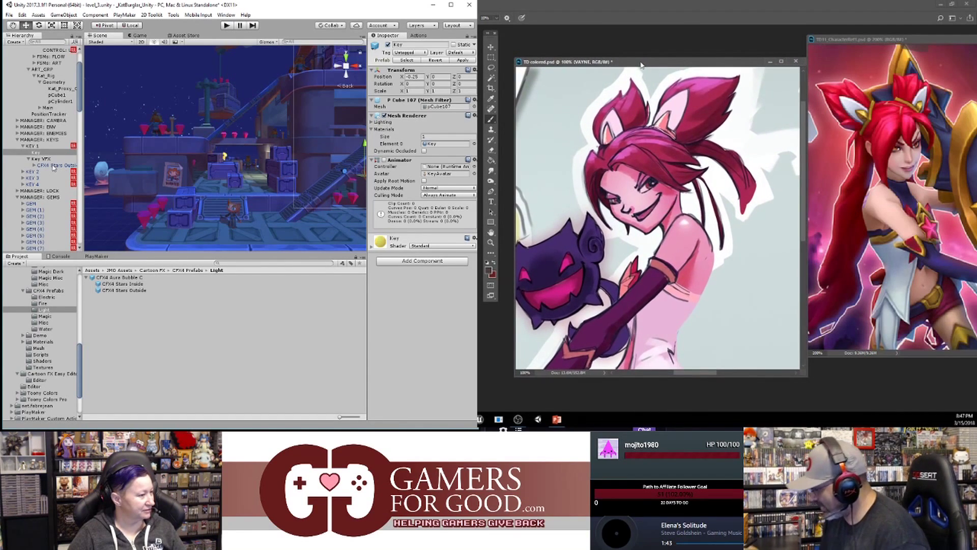
# - In Unity, delete the CFX4 Stars Outside effect and its parent Key VFX from KEY 1
pyautogui.click(53, 165)
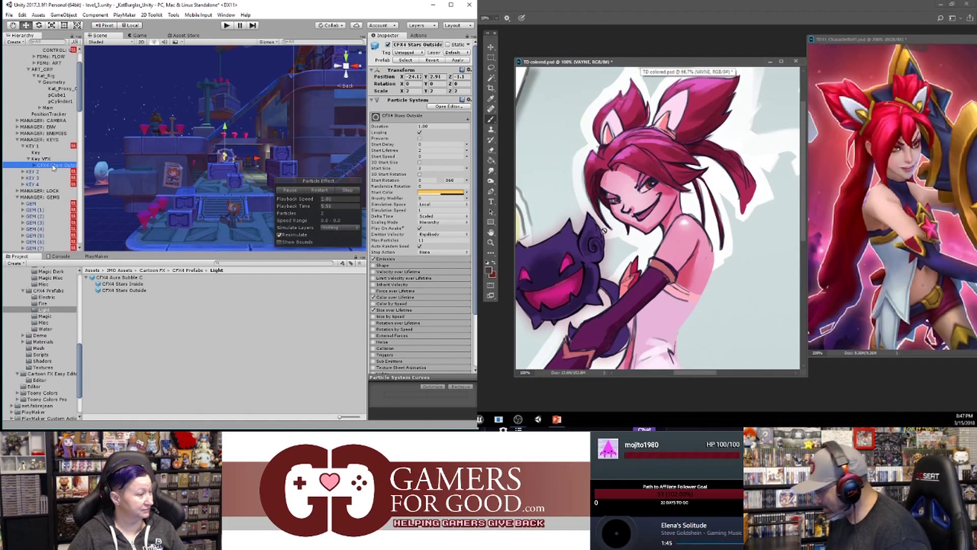
pyautogui.rightClick(53, 166)
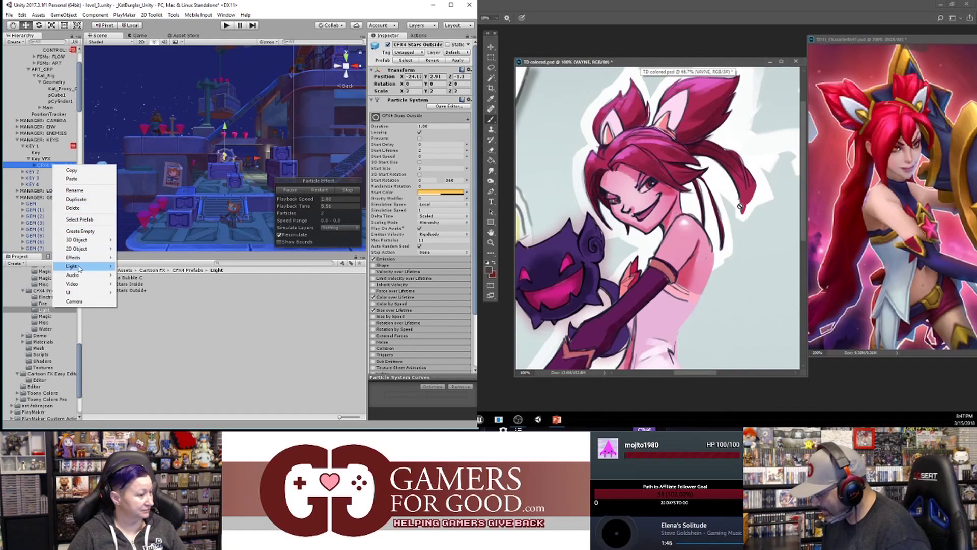
pyautogui.click(74, 208)
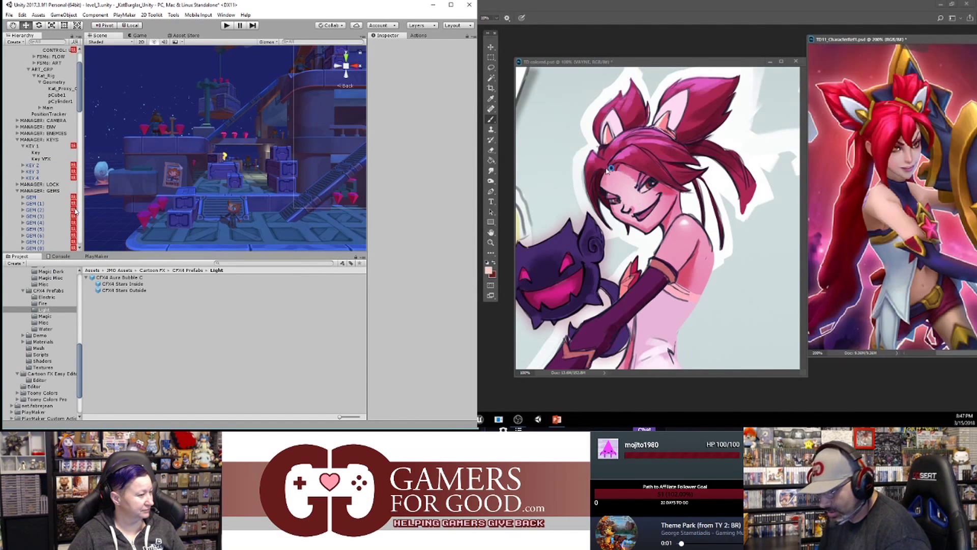
pyautogui.click(41, 159)
pyautogui.rightClick(43, 160)
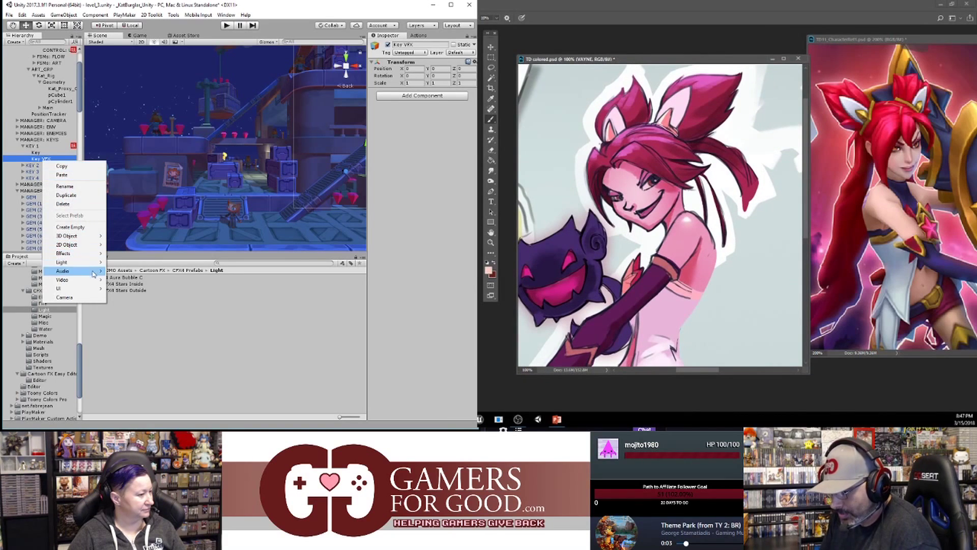
pyautogui.click(70, 205)
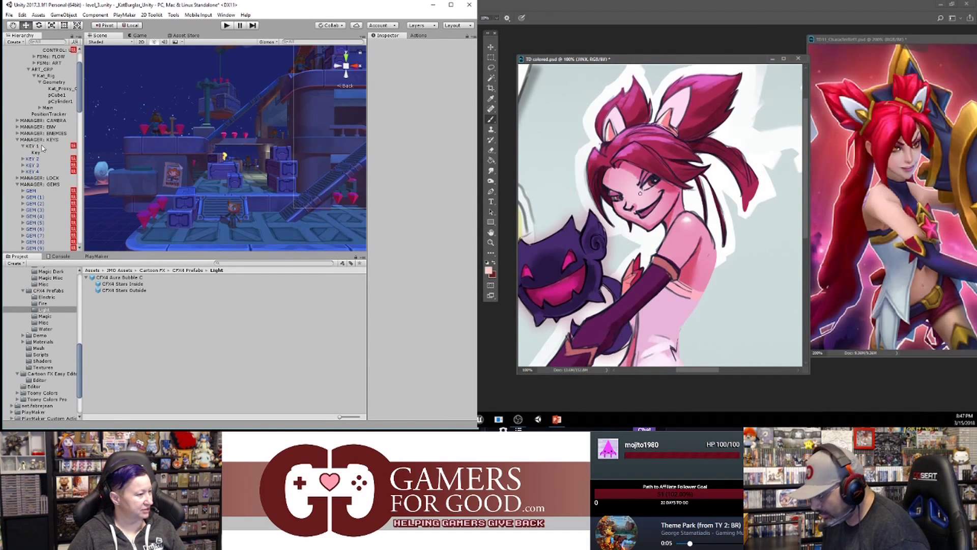
# - Add the CFX4 Aura Bubble C prefab from the Light folder under KEY 1, and expand it in the hierarchy
pyautogui.scroll(-10, 44, 214)
pyautogui.scroll(-10, 41, 229)
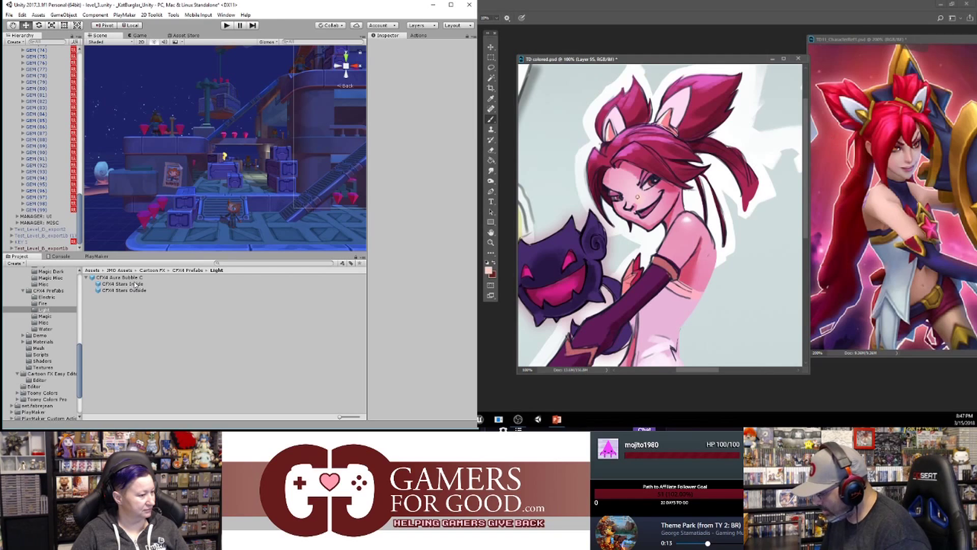
pyautogui.click(86, 279)
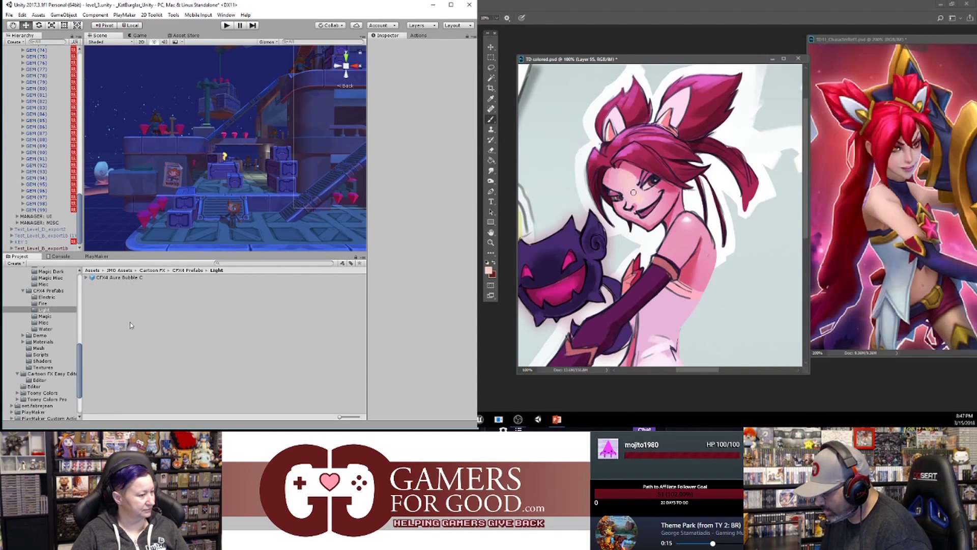
pyautogui.click(94, 278)
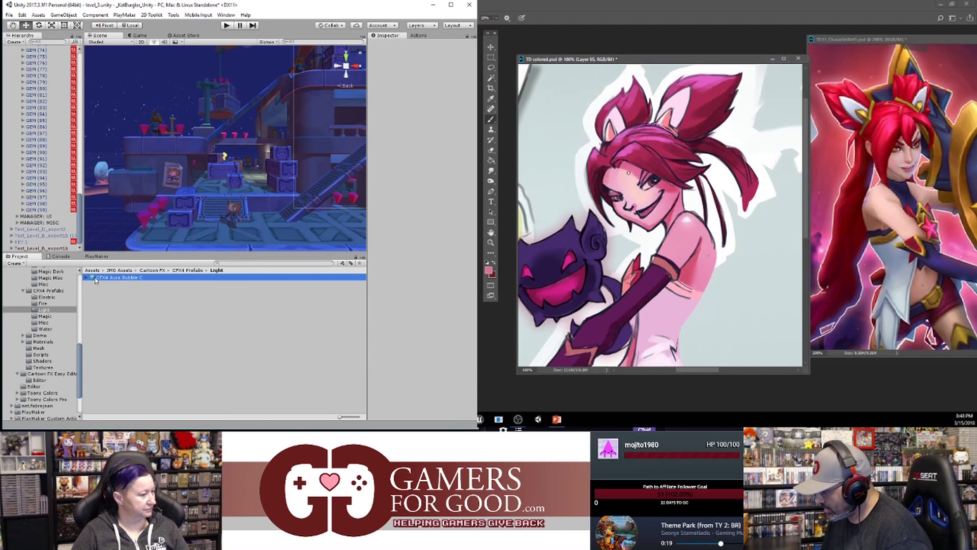
pyautogui.scroll(15, 51, 213)
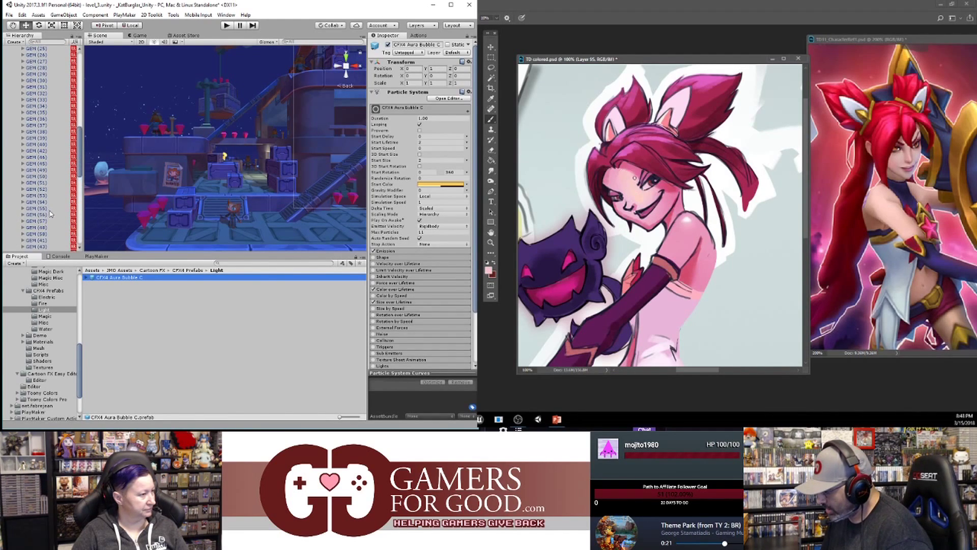
pyautogui.scroll(7, 54, 218)
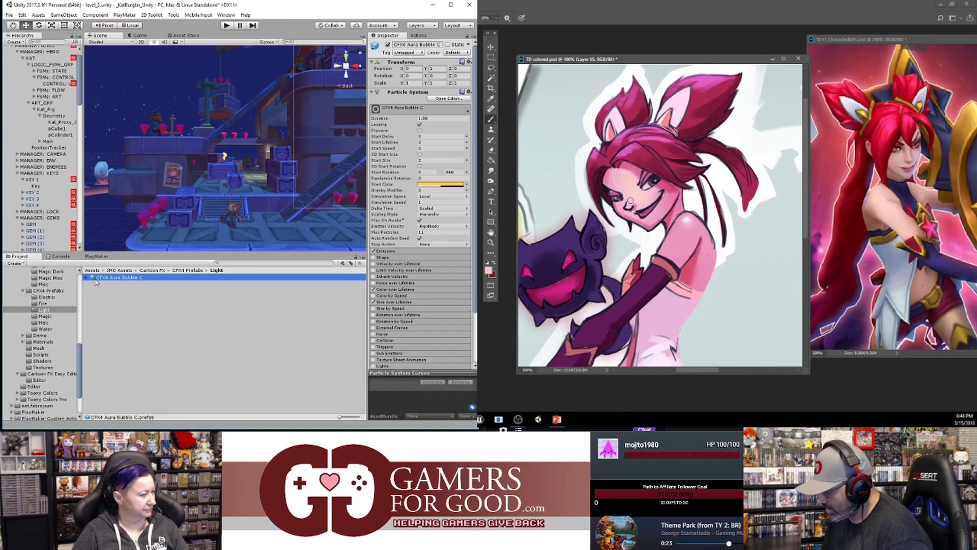
pyautogui.moveTo(94, 280); pyautogui.dragTo(45, 169)
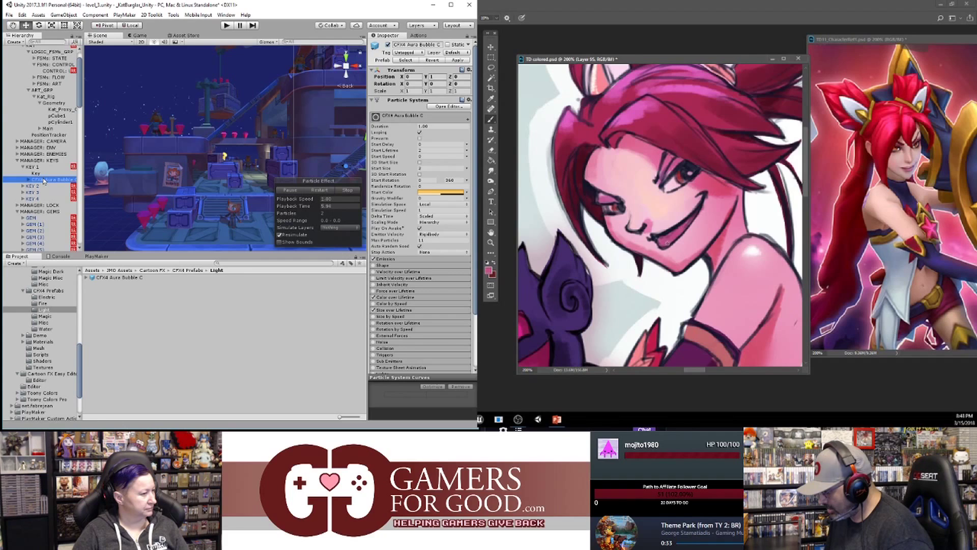
pyautogui.click(28, 179)
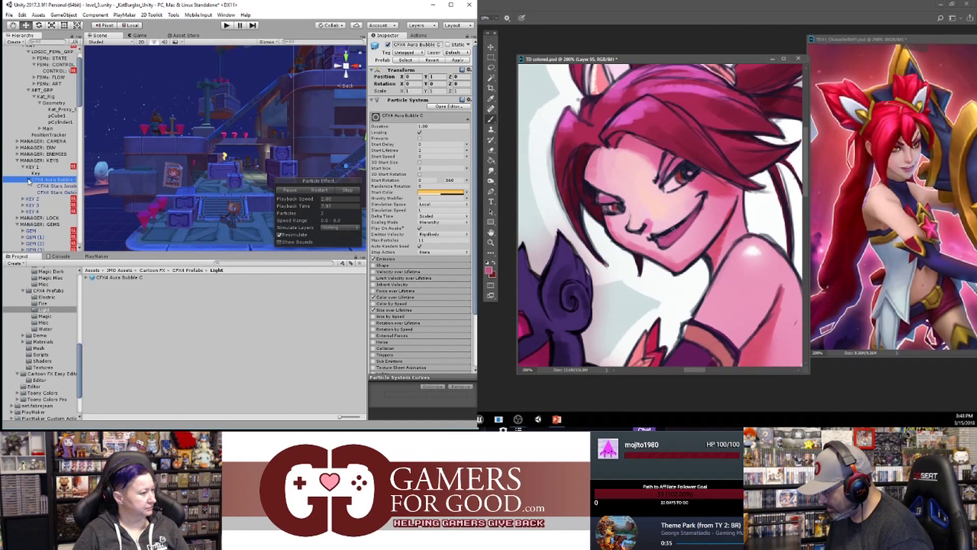
# - In KEY 1's PlayMaker FSM, assign CFX4 Aura Bubble C as the Create Object action's game object
pyautogui.keyDown('alt'); pyautogui.click(729, 174); pyautogui.keyUp('alt')
pyautogui.click(29, 180)
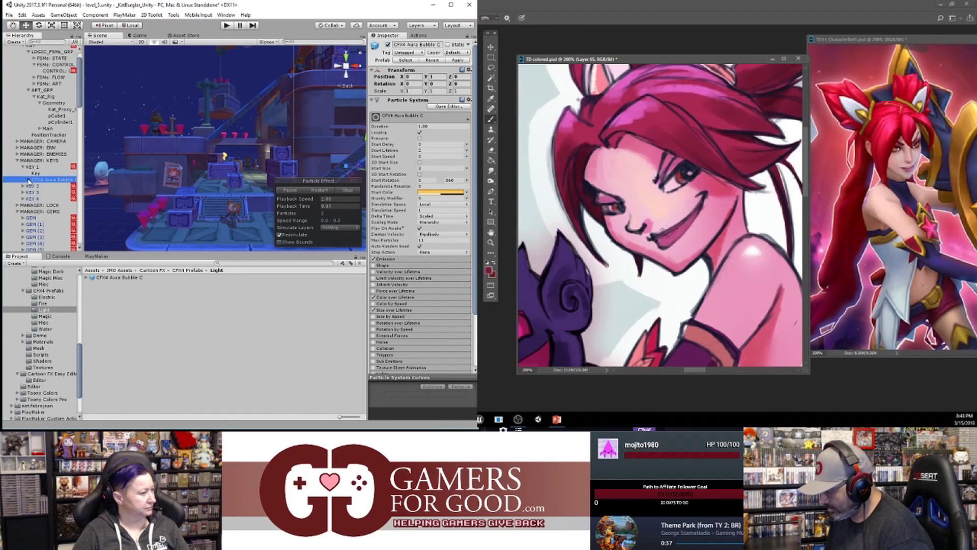
pyautogui.click(96, 256)
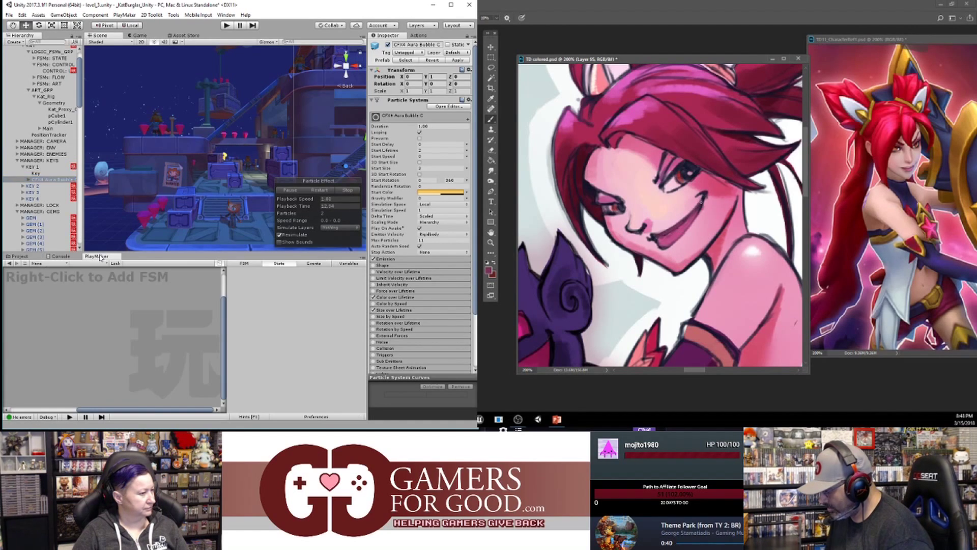
pyautogui.click(70, 168)
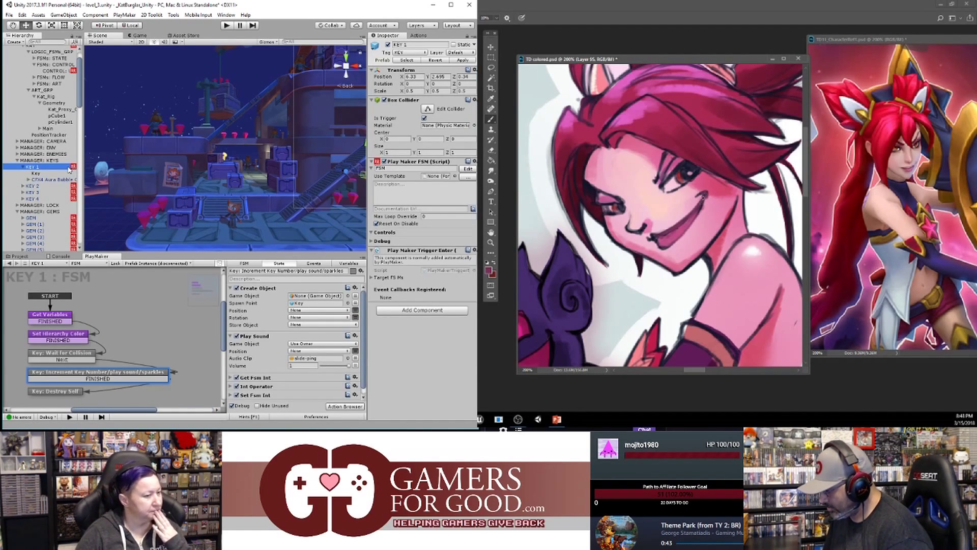
pyautogui.moveTo(53, 180); pyautogui.dragTo(296, 296)
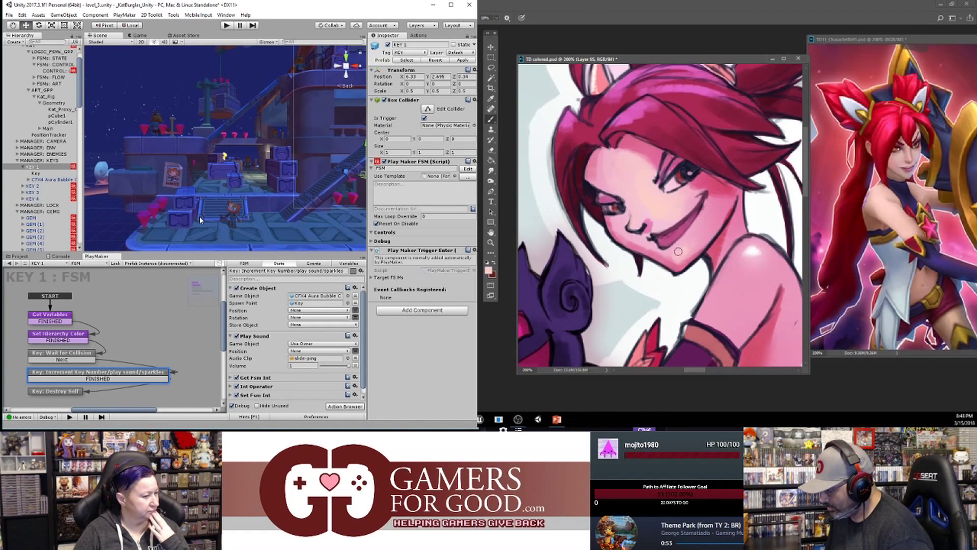
# - Play-test the level, moving the character and rotating the camera to reach the keys
pyautogui.click(226, 26)
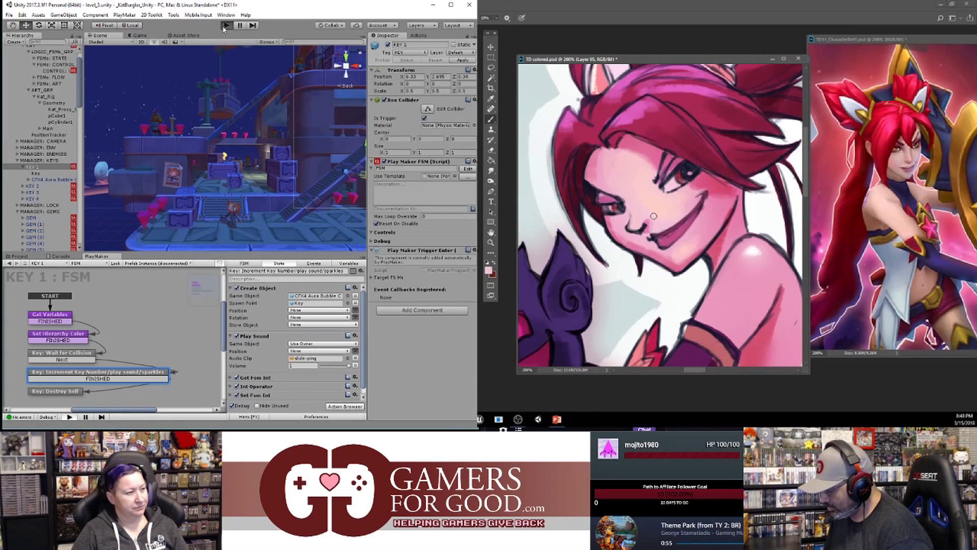
pyautogui.keyDown('alt'); pyautogui.click(667, 234); pyautogui.keyUp('alt')
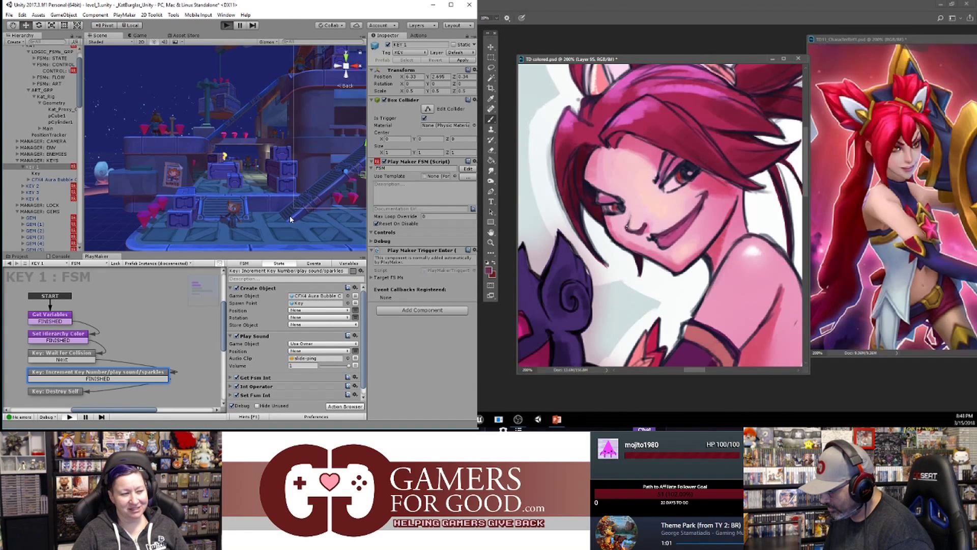
pyautogui.keyDown('alt'); pyautogui.click(627, 234); pyautogui.keyUp('alt')
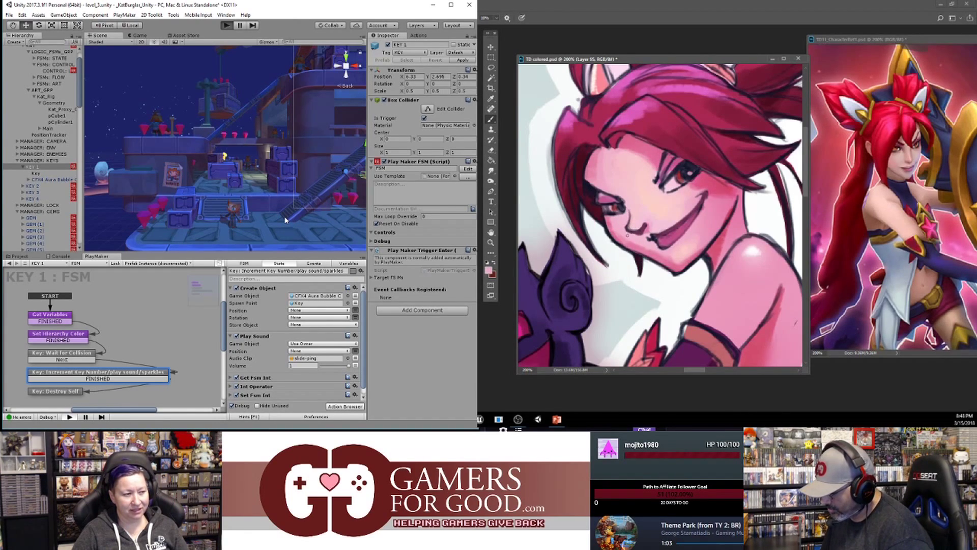
pyautogui.hotkey('ctrl', 'p')
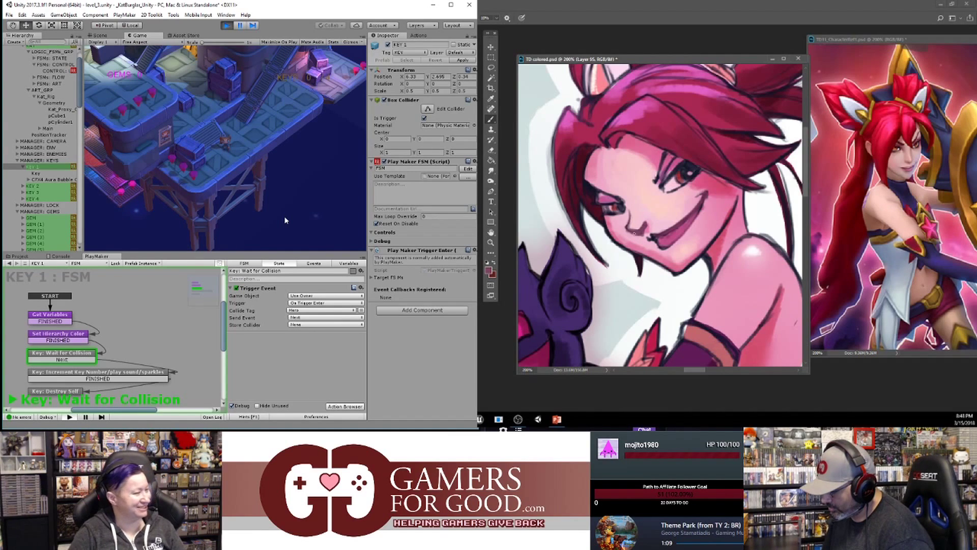
pyautogui.press('e')
pyautogui.keyDown('alt'); pyautogui.click(647, 228); pyautogui.keyUp('alt')
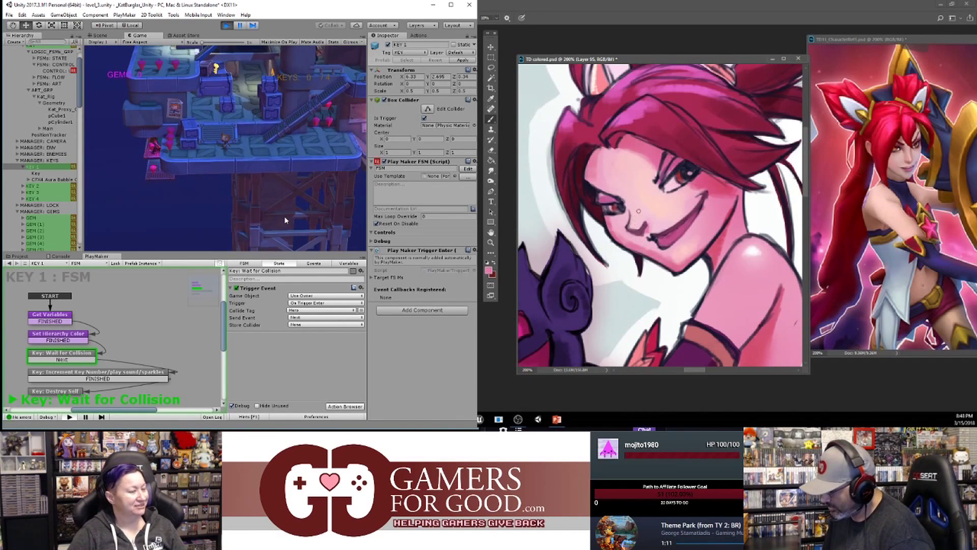
pyautogui.press('e')
pyautogui.keyDown('alt'); pyautogui.click(698, 195); pyautogui.keyUp('alt')
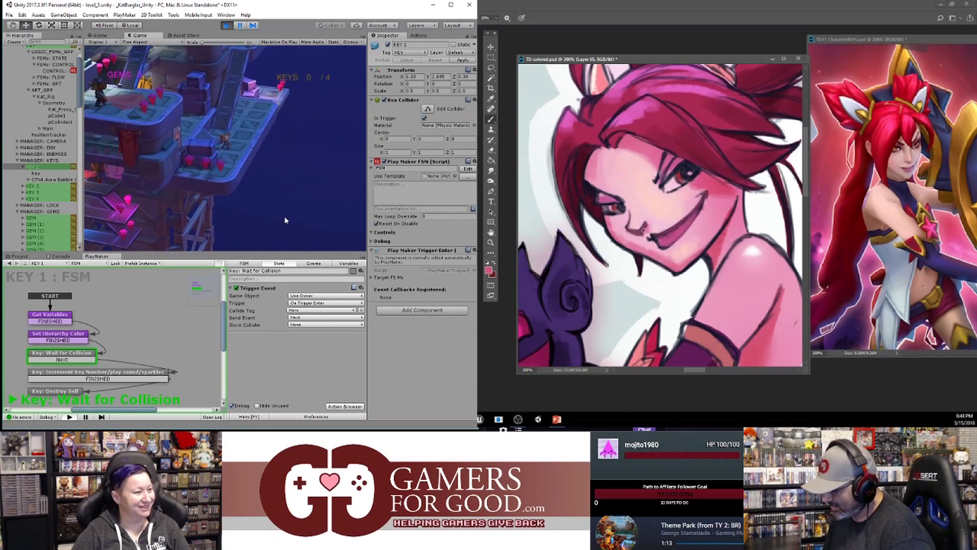
pyautogui.press('w')
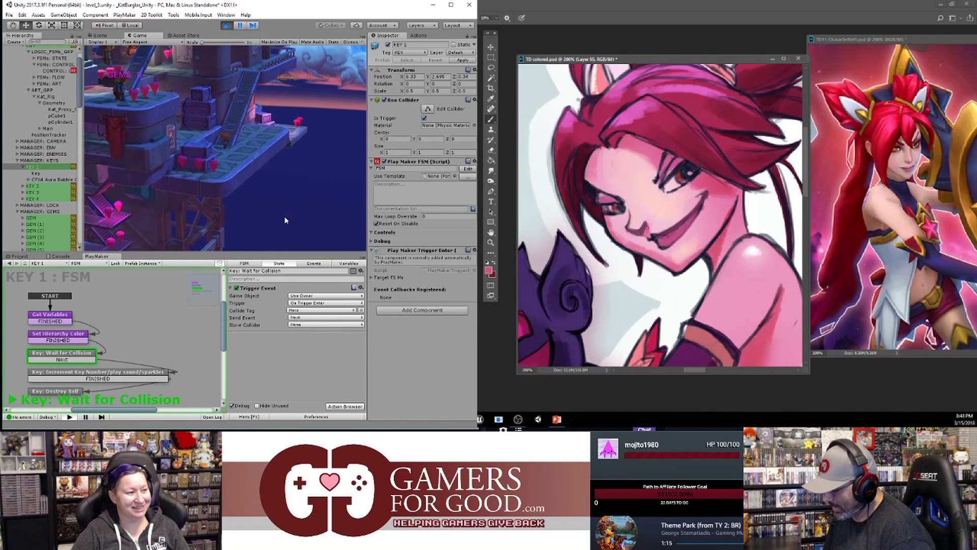
pyautogui.press('e')
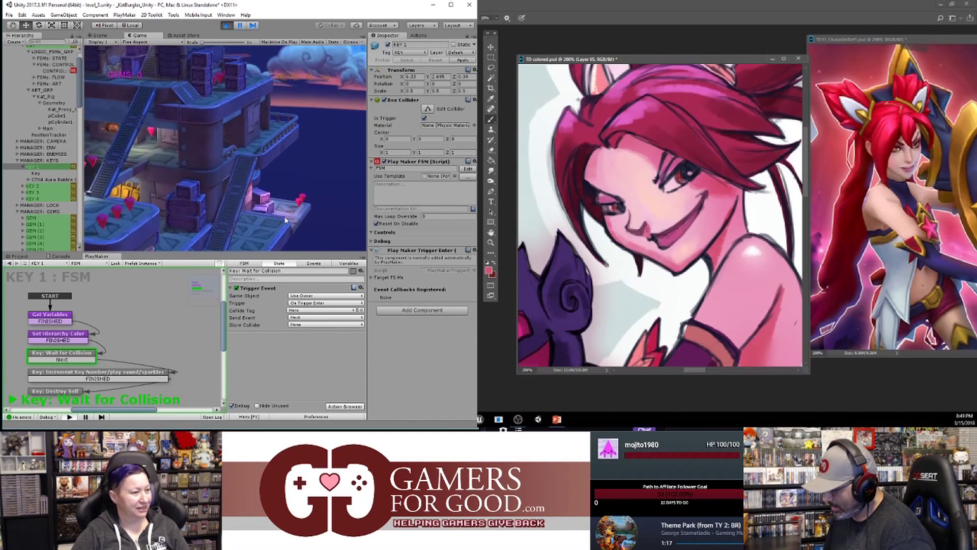
pyautogui.keyDown('alt'); pyautogui.click(650, 228); pyautogui.keyUp('alt')
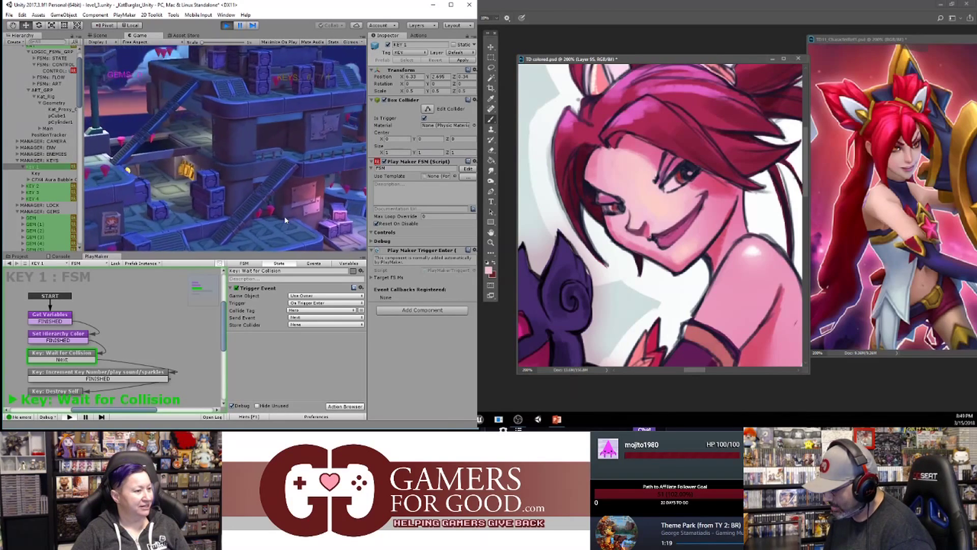
pyautogui.press('space')
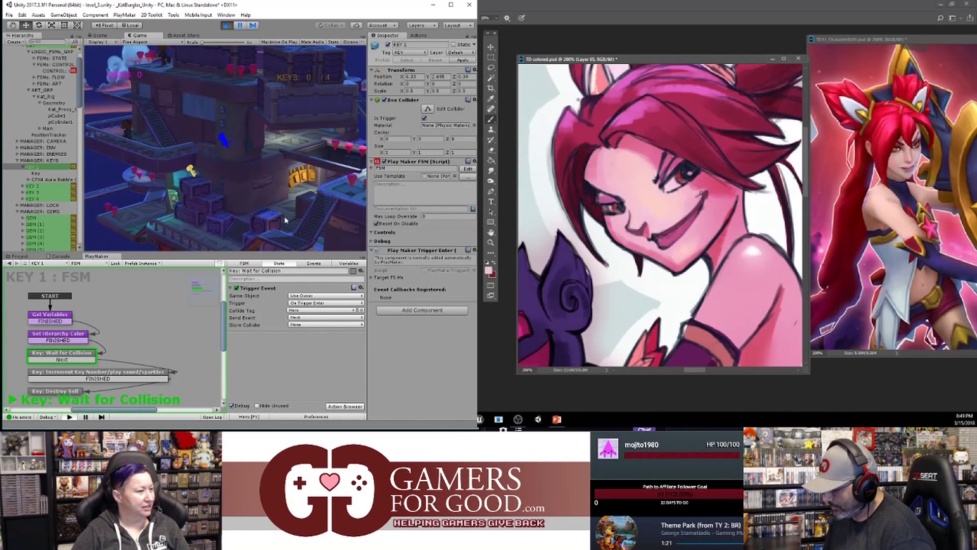
pyautogui.keyDown('alt'); pyautogui.click(652, 219); pyautogui.keyUp('alt')
pyautogui.press('space')
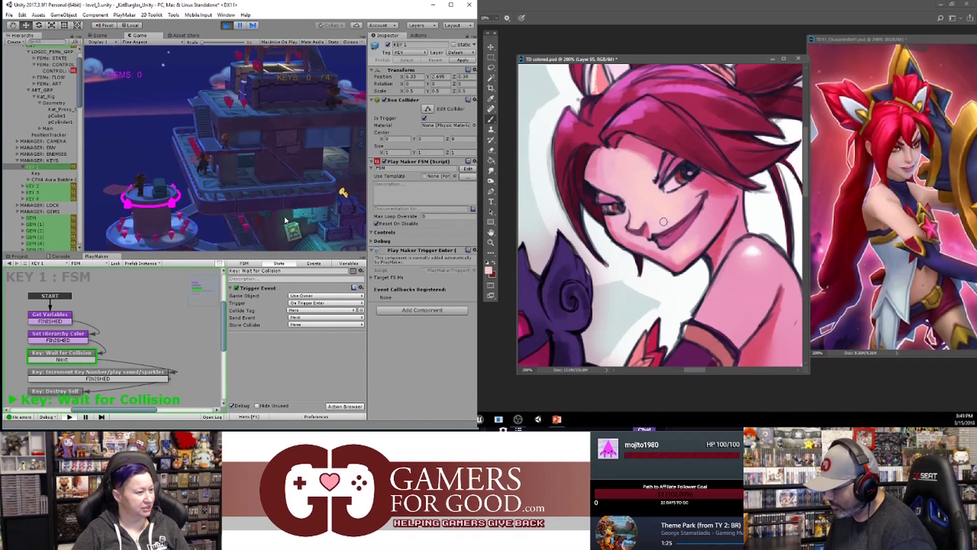
# - In Photoshop, sample colors from the character's face and paint touch-ups around the grin in TD colored.psd
pyautogui.moveTo(689, 193); pyautogui.dragTo(698, 187)
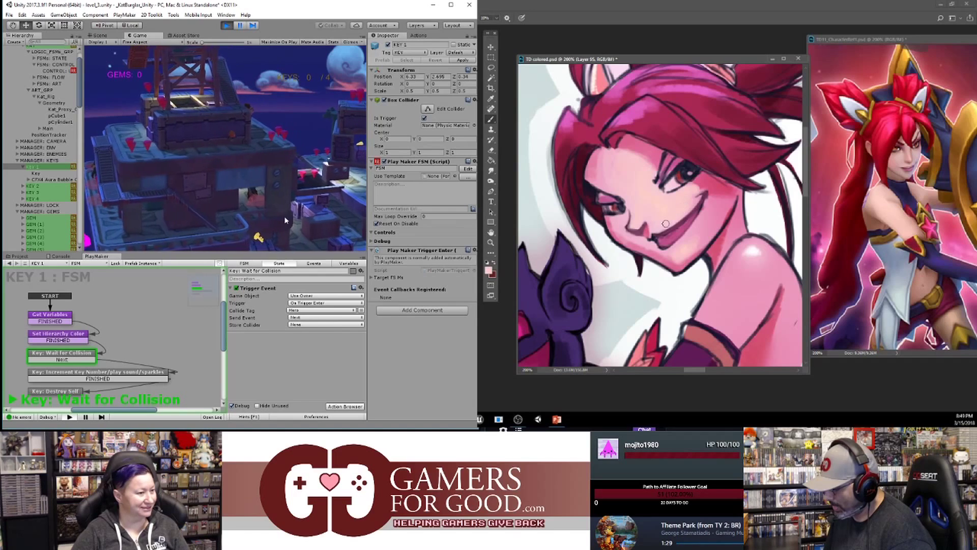
pyautogui.keyDown('alt'); pyautogui.click(656, 235); pyautogui.keyUp('alt')
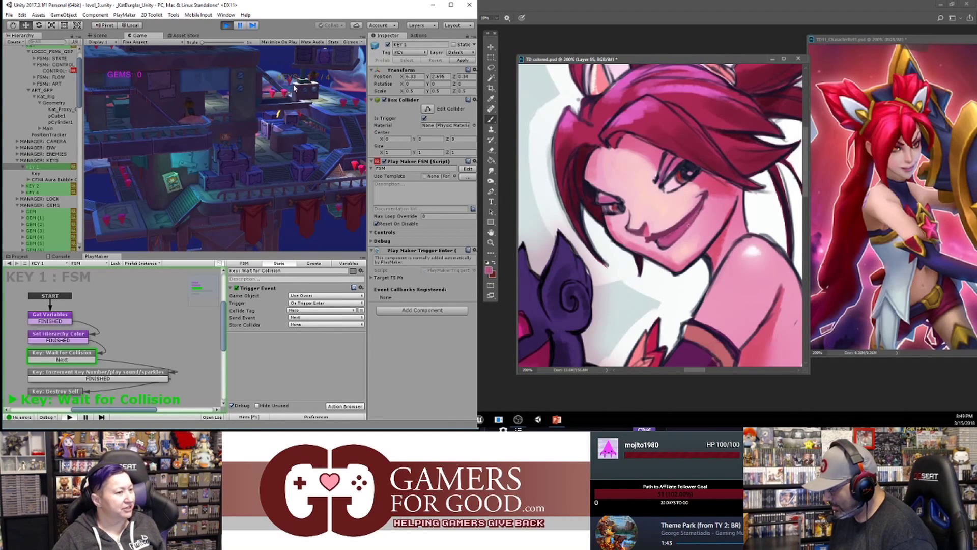
pyautogui.keyDown('alt'); pyautogui.click(672, 253); pyautogui.keyUp('alt')
pyautogui.moveTo(655, 248); pyautogui.dragTo(675, 246)
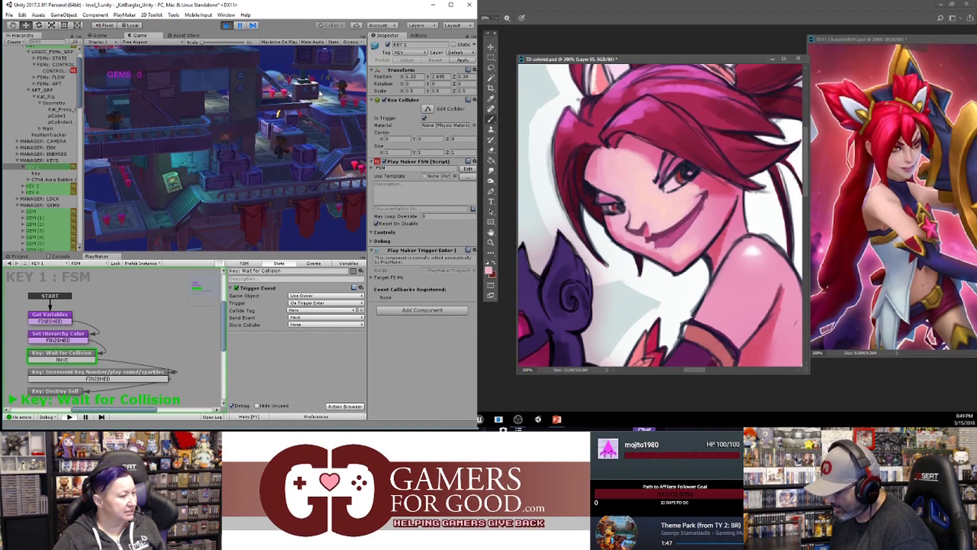
pyautogui.keyDown('alt'); pyautogui.click(659, 236); pyautogui.keyUp('alt')
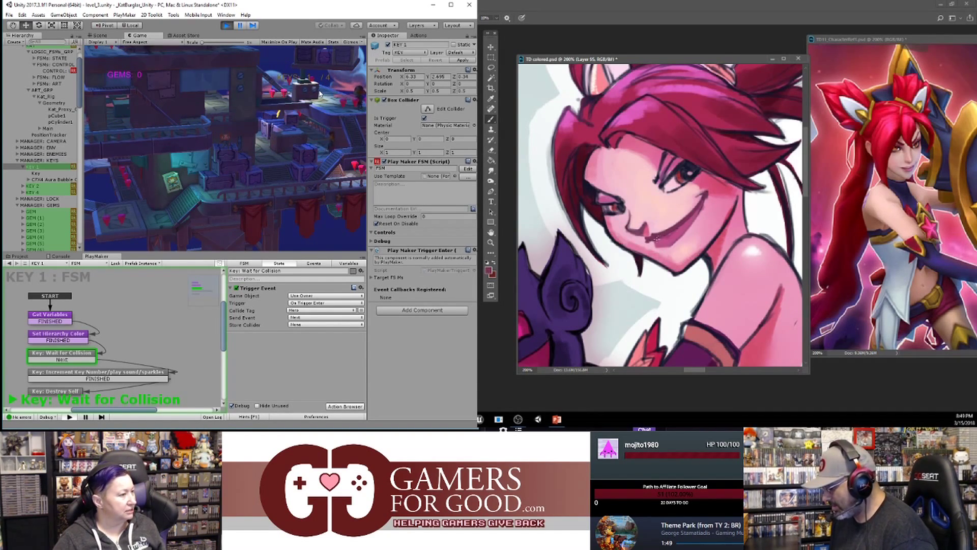
# - In Unity, stop play mode and set KEY 1 as the Create Object action's spawn point in the sparkles state
pyautogui.click(226, 26)
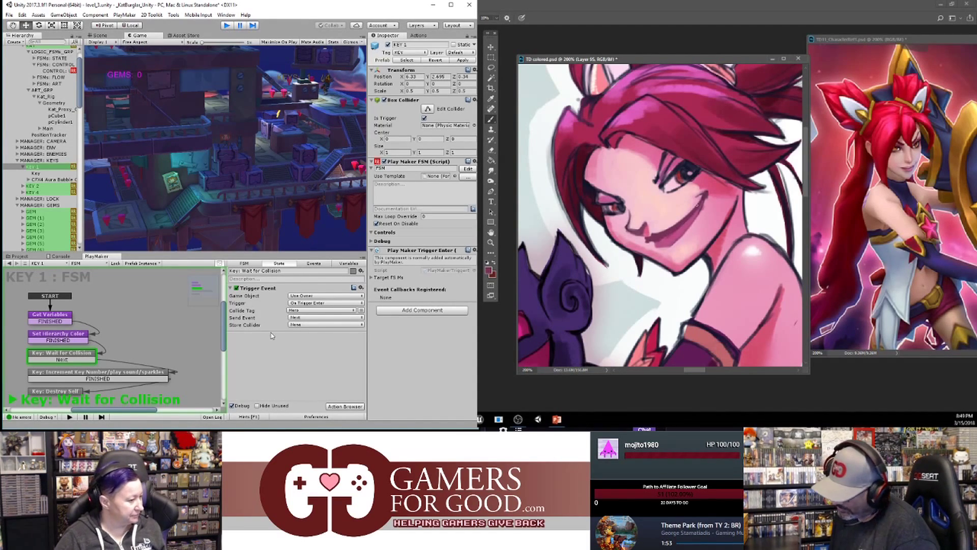
pyautogui.click(107, 377)
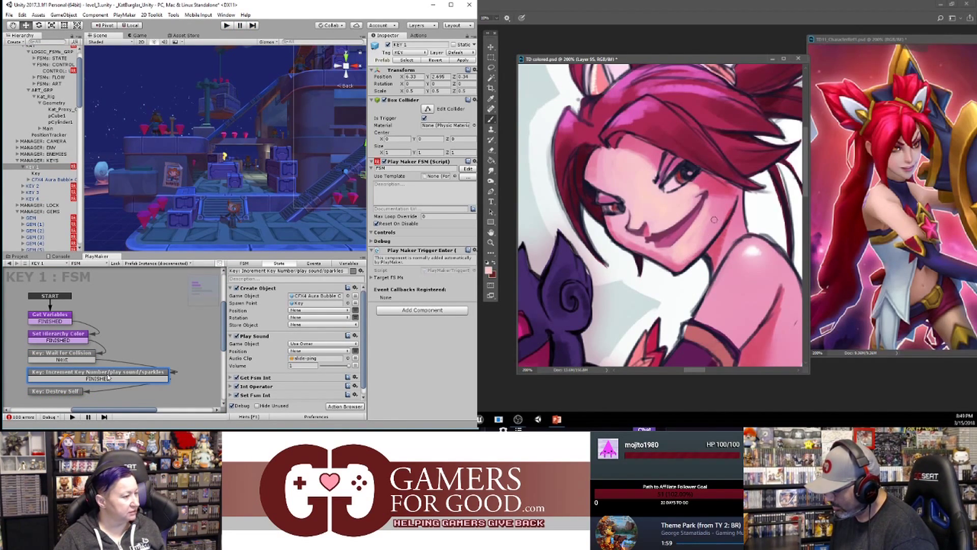
pyautogui.click(33, 167)
pyautogui.moveTo(33, 167); pyautogui.dragTo(308, 303)
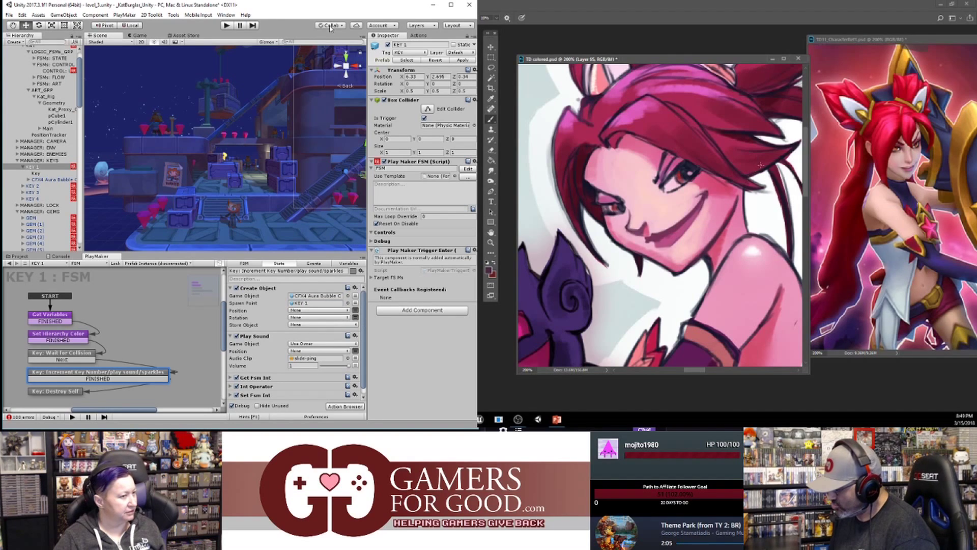
# - Start another Unity play test, and paint sampled skin tones along the character's jaw and cheek in Photoshop
pyautogui.click(227, 26)
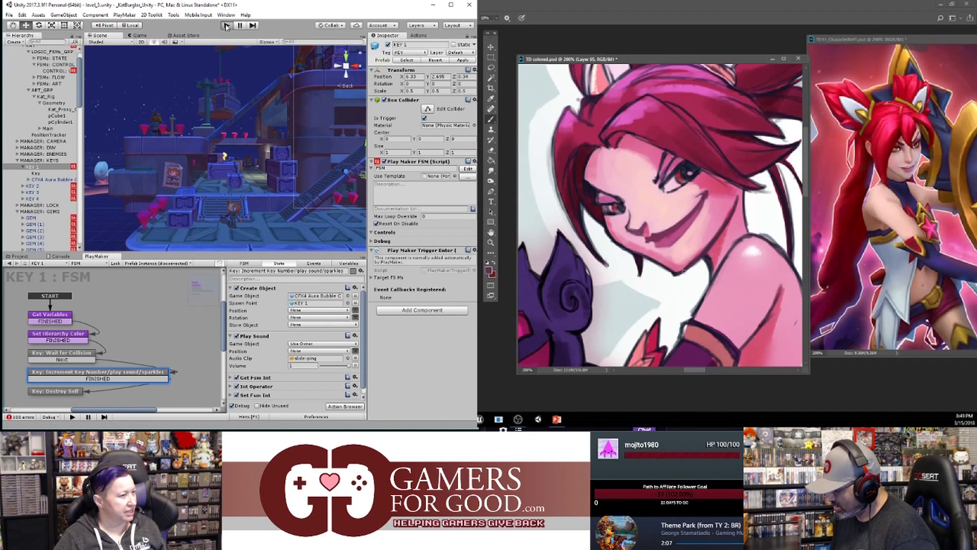
pyautogui.keyDown('alt'); pyautogui.click(682, 268); pyautogui.keyUp('alt')
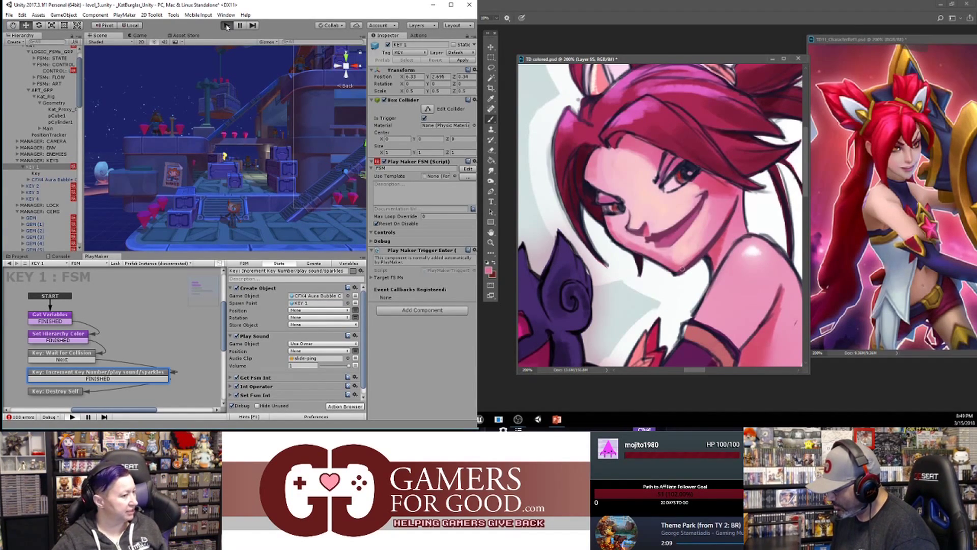
pyautogui.moveTo(695, 258); pyautogui.dragTo(726, 216)
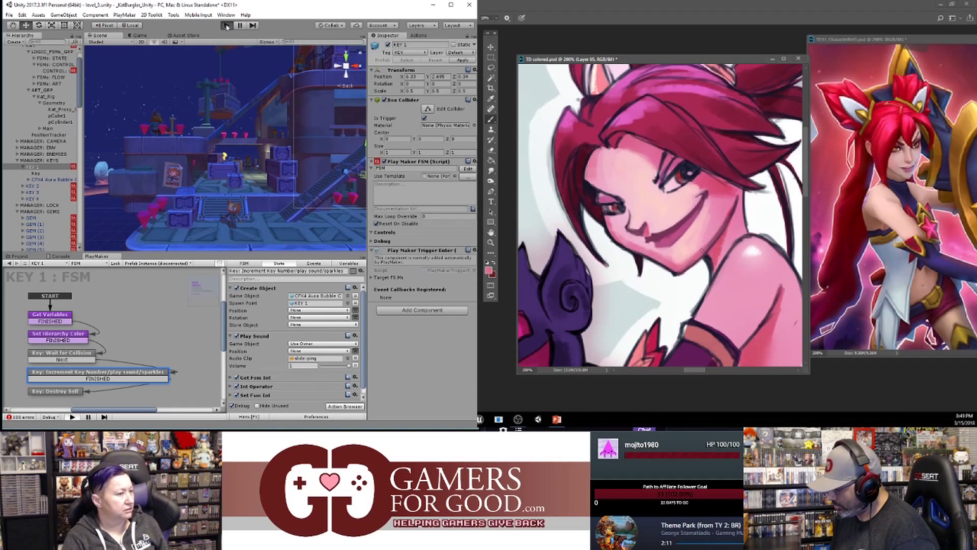
pyautogui.moveTo(685, 258); pyautogui.dragTo(714, 231)
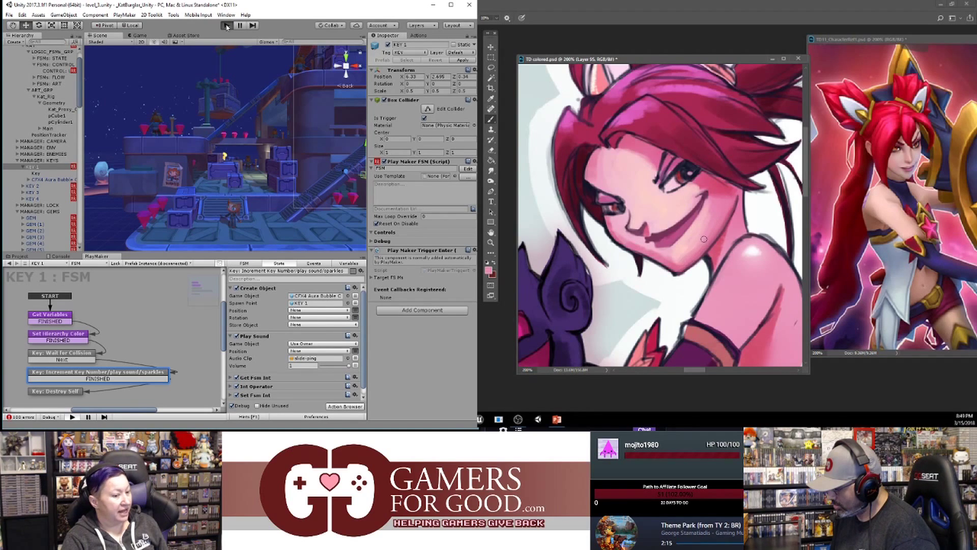
pyautogui.click(226, 26)
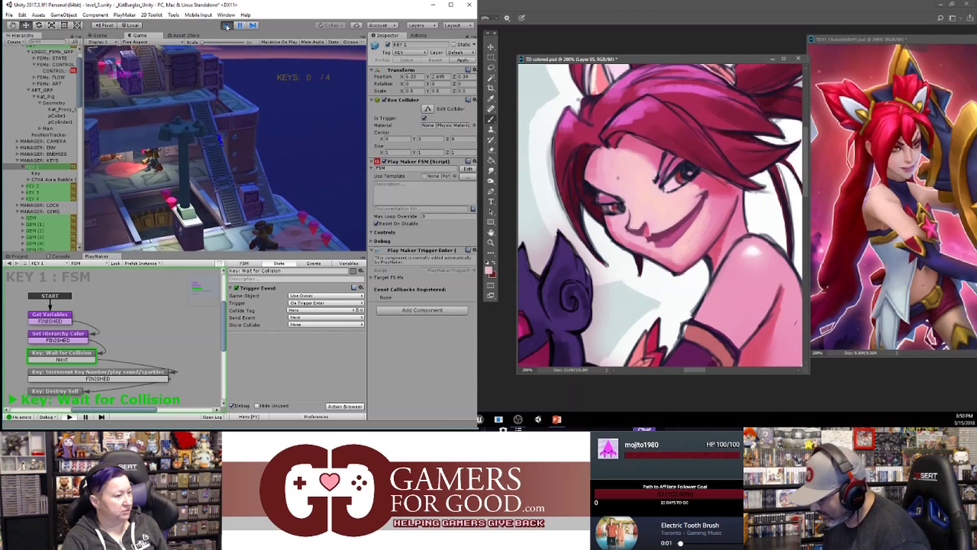
# - In Photoshop, sample hair and skin colors and paint touch-ups along the character's forehead and hairline
pyautogui.keyDown('alt'); pyautogui.click(605, 132); pyautogui.keyUp('alt')
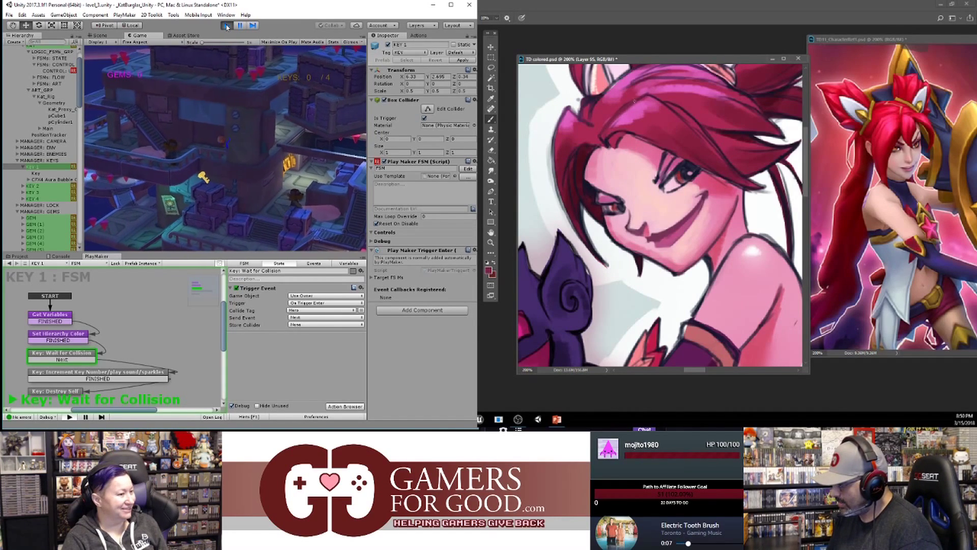
pyautogui.keyDown('alt'); pyautogui.click(627, 117); pyautogui.keyUp('alt')
pyautogui.moveTo(630, 125)
pyautogui.mouseDown()
pyautogui.moveTo(659, 116)
pyautogui.moveTo(728, 167)
pyautogui.mouseUp()
pyautogui.moveTo(664, 145)
pyautogui.mouseDown()
pyautogui.moveTo(712, 168)
pyautogui.moveTo(628, 128)
pyautogui.moveTo(571, 130)
pyautogui.mouseUp()
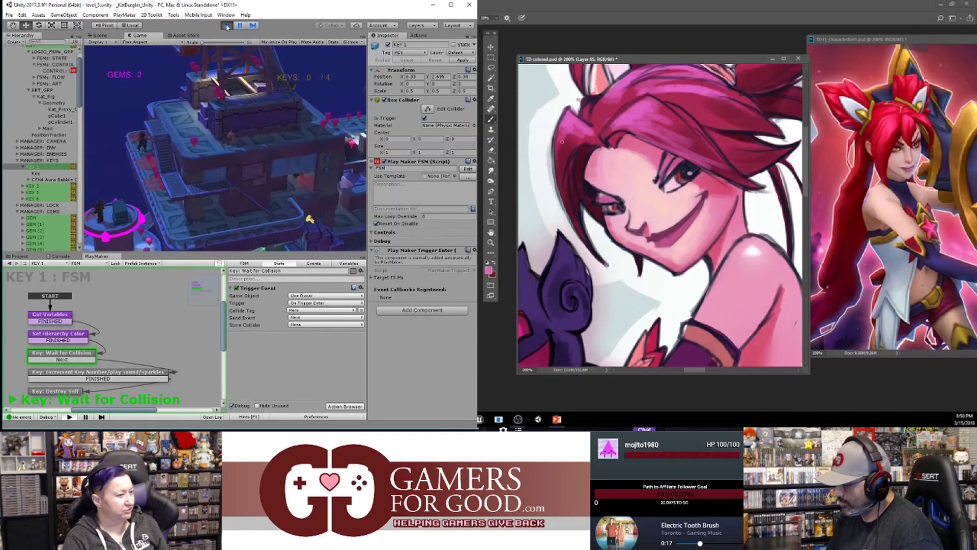
# - Paint the hair strand framing the character's face with sampled colors, and stop play mode in Unity
pyautogui.keyDown('alt'); pyautogui.click(556, 162); pyautogui.keyUp('alt')
pyautogui.moveTo(558, 151)
pyautogui.mouseDown()
pyautogui.moveTo(568, 120)
pyautogui.moveTo(553, 190)
pyautogui.moveTo(565, 216)
pyautogui.mouseUp()
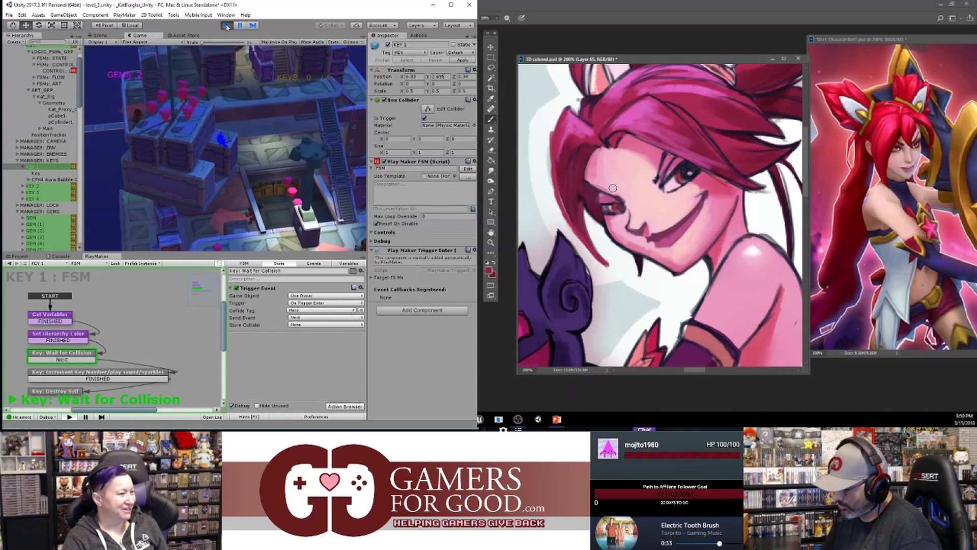
pyautogui.keyDown('alt'); pyautogui.click(577, 223); pyautogui.keyUp('alt')
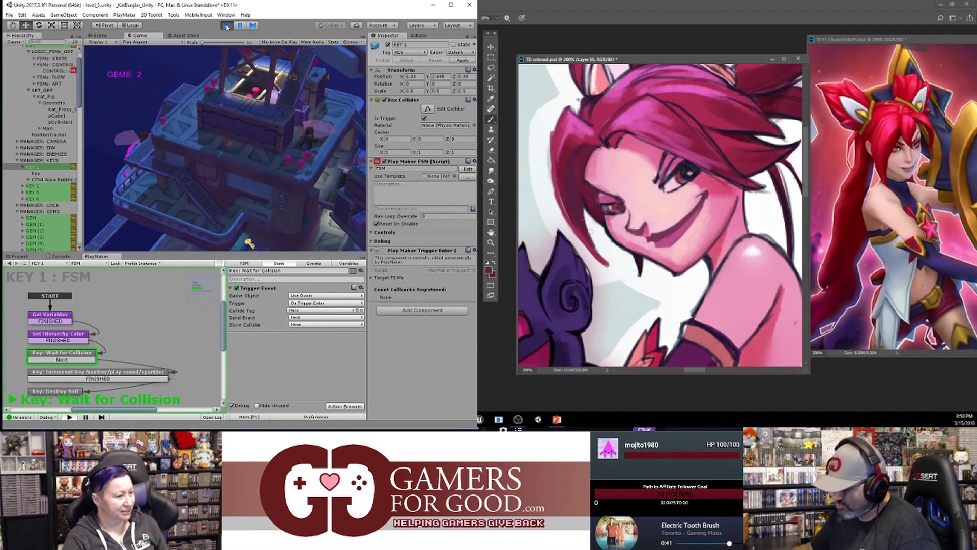
pyautogui.moveTo(597, 242); pyautogui.dragTo(605, 239)
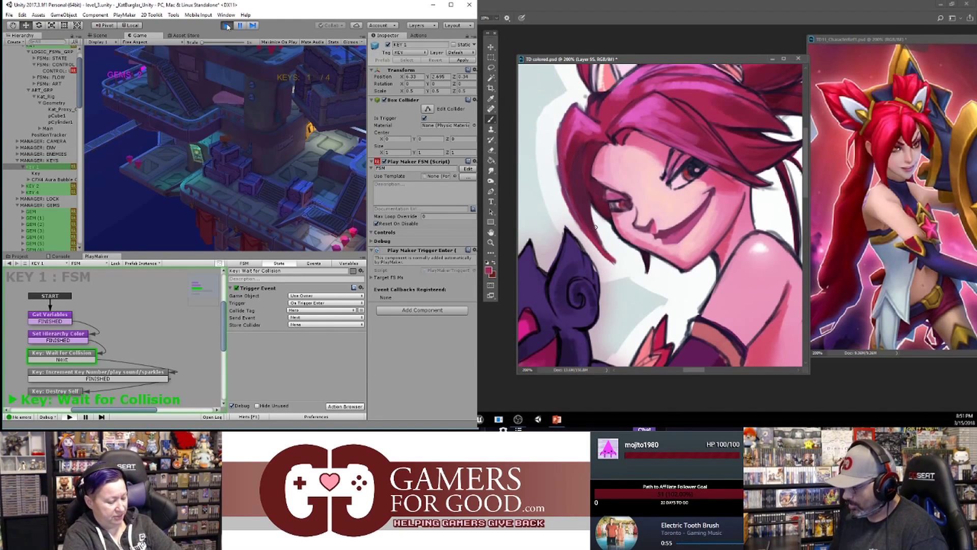
pyautogui.moveTo(610, 189); pyautogui.dragTo(616, 215)
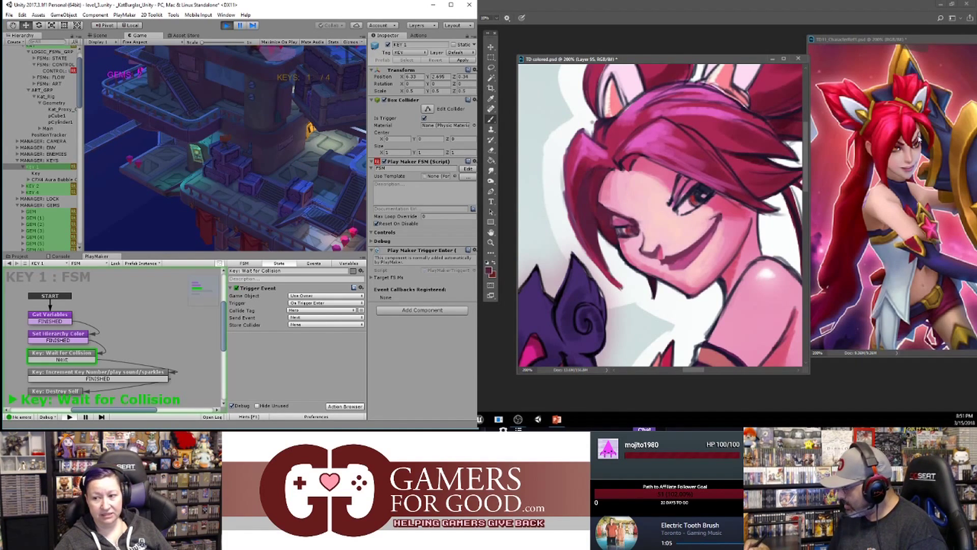
pyautogui.click(922, 132)
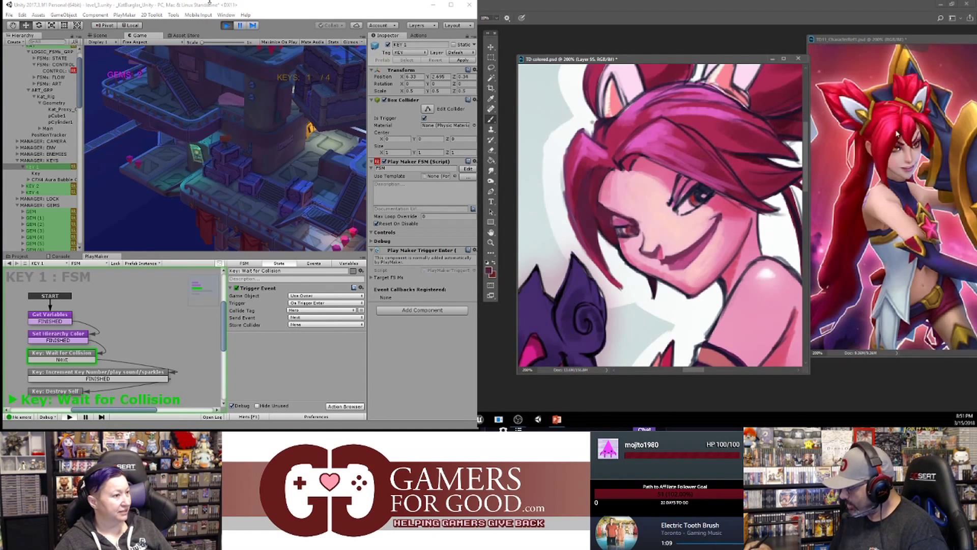
pyautogui.click(227, 26)
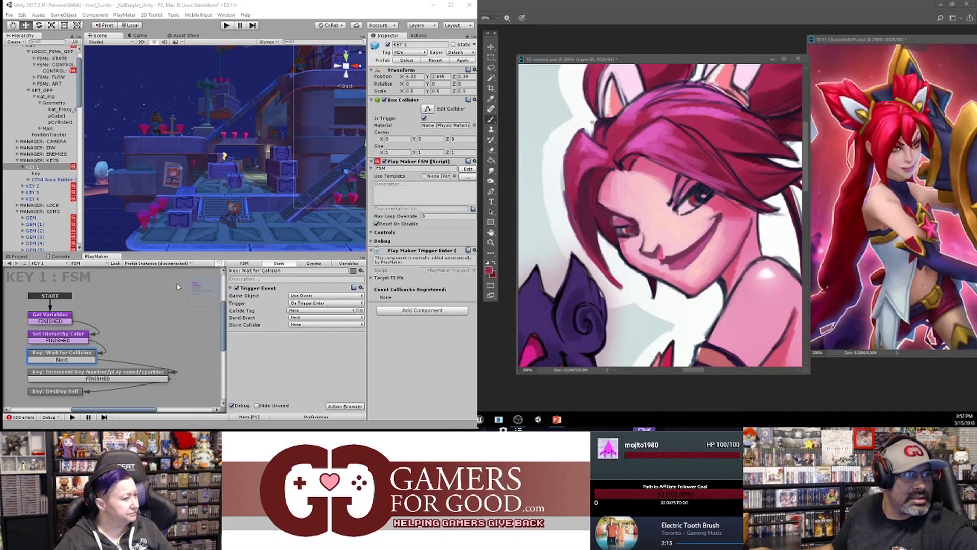
# - In Unity, inspect KEY 1's sparkles state and GEM's Gem Sparkles hierarchy, and create an empty child object under KEY 1
pyautogui.click(143, 373)
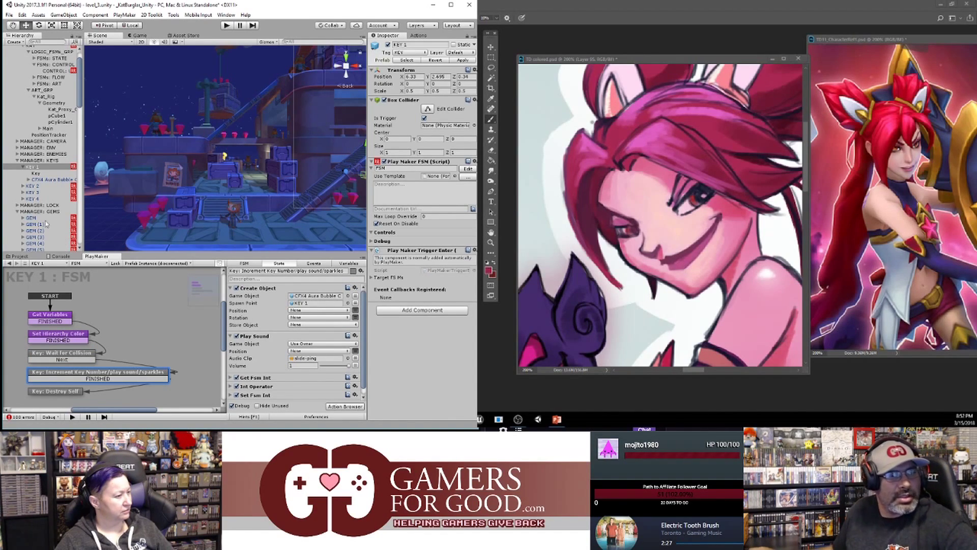
pyautogui.click(23, 218)
pyautogui.click(28, 230)
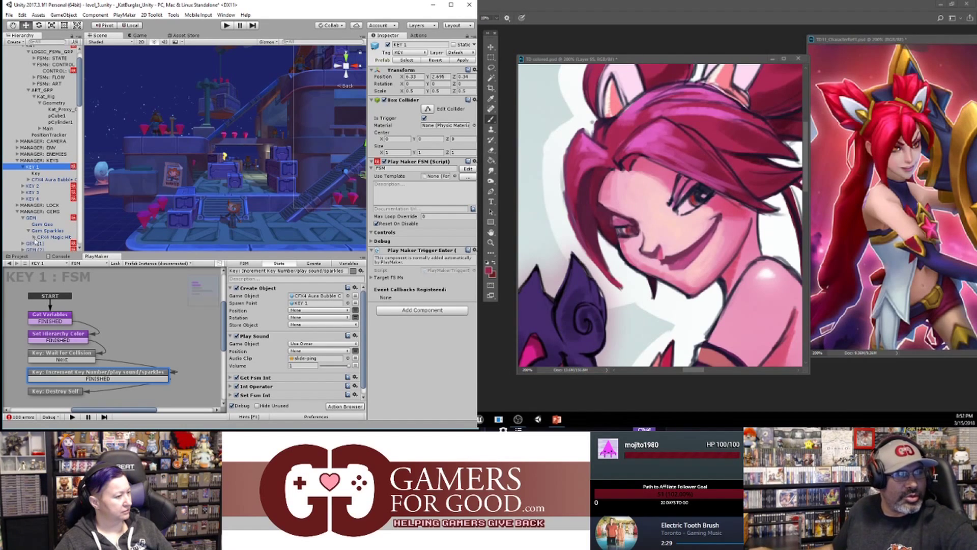
pyautogui.rightClick(37, 170)
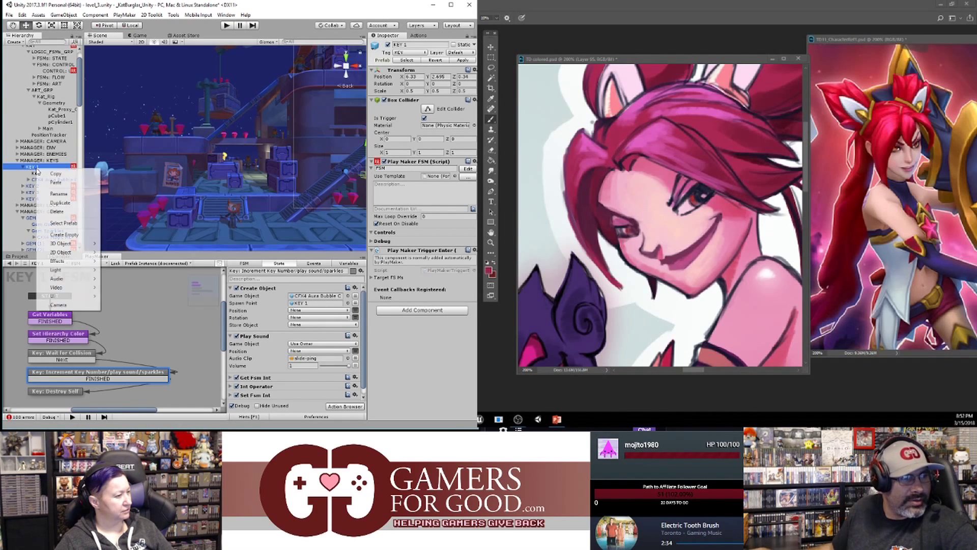
pyautogui.click(65, 234)
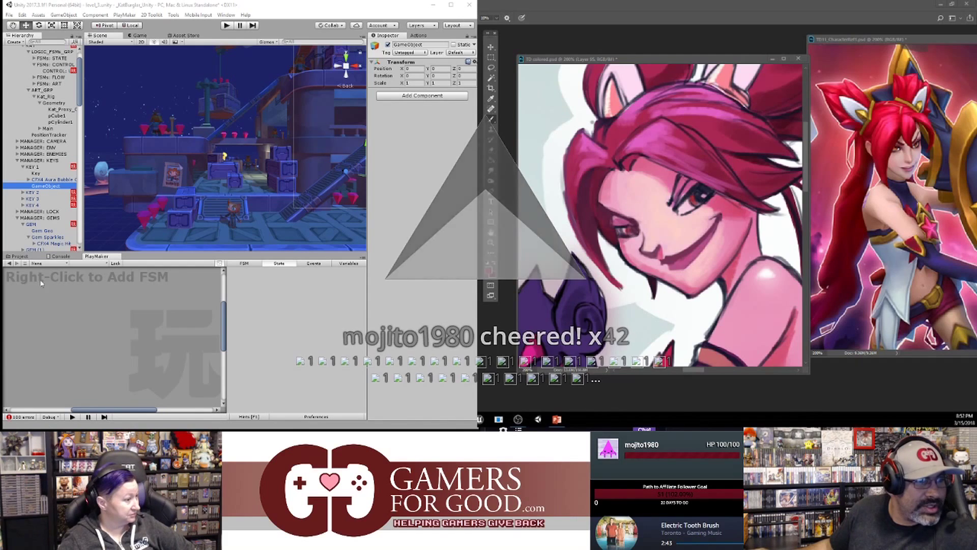
# - Rename the new empty child object under KEY 1 as Key Sparkles
pyautogui.rightClick(43, 187)
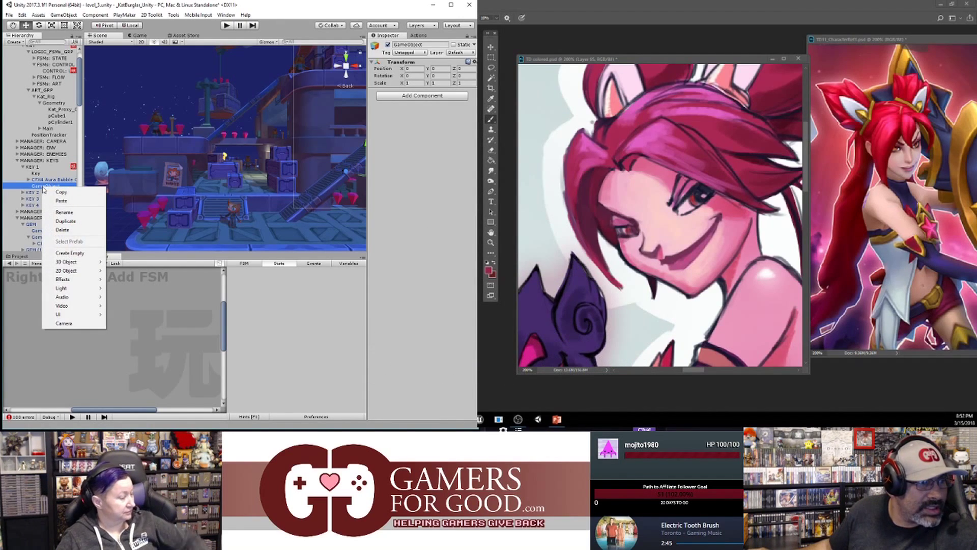
pyautogui.click(71, 212)
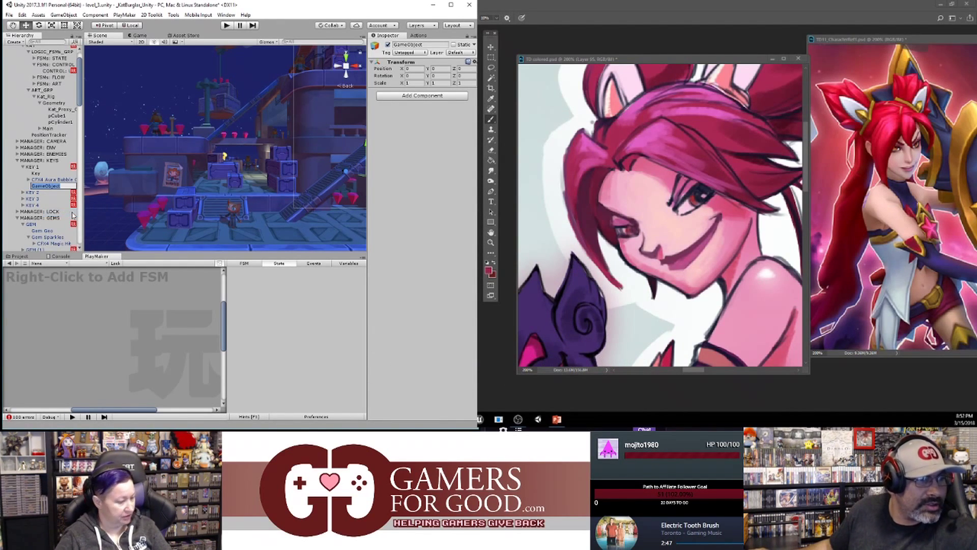
pyautogui.write('Key Spl')
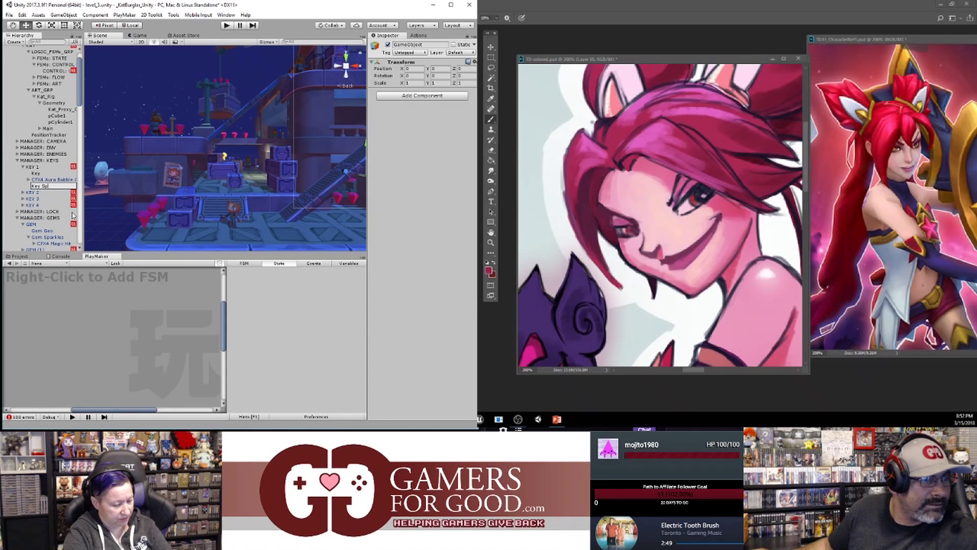
pyautogui.press('BackSpace')
pyautogui.write('arkles')
pyautogui.press('Return')
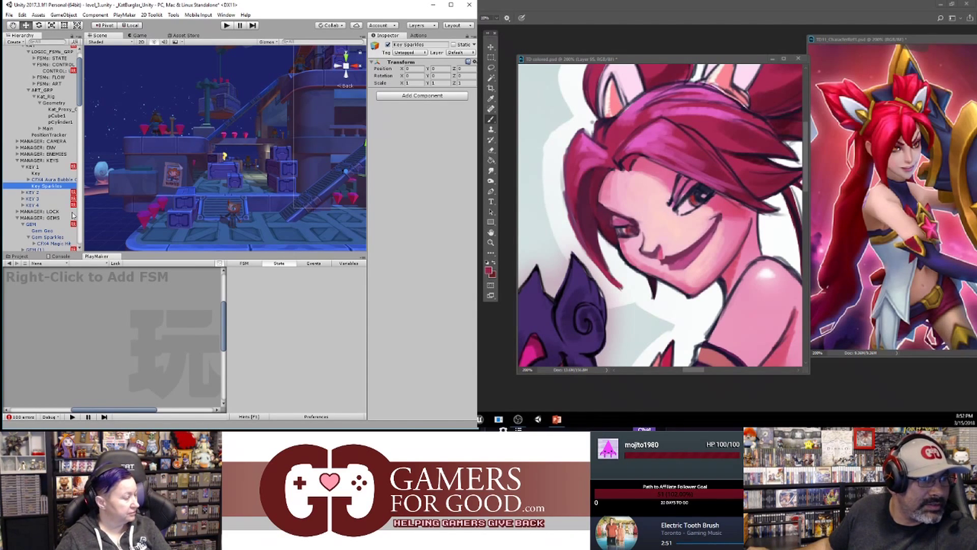
# - Parent CFX4 Aura Bubble C to Key Sparkles and assign Key Sparkles as the Create Object action's game object in KEY 1's sparkles state
pyautogui.moveTo(58, 179); pyautogui.dragTo(57, 187)
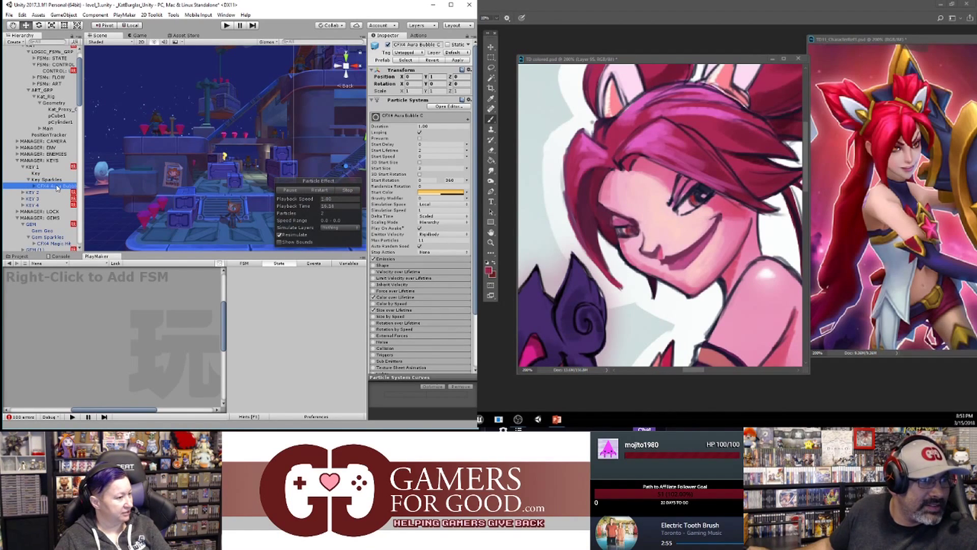
pyautogui.click(37, 167)
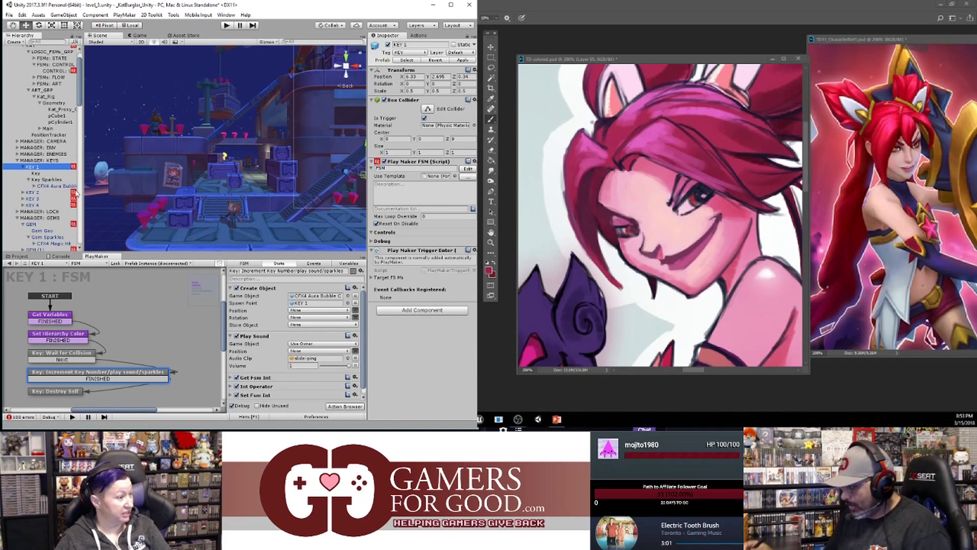
pyautogui.moveTo(726, 59); pyautogui.dragTo(727, 53)
pyautogui.moveTo(280, 281); pyautogui.dragTo(300, 294)
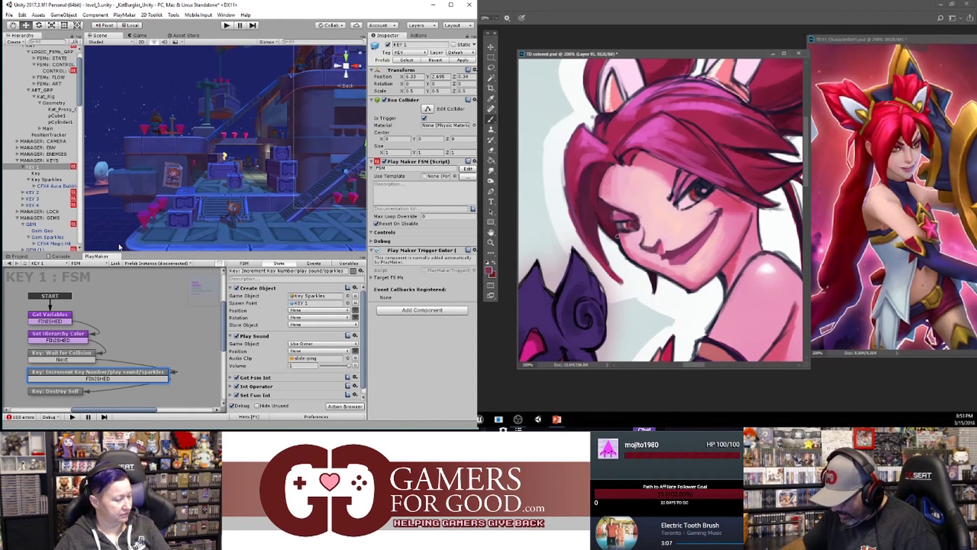
# - Start a Unity play test of the Key Sparkles setup, and merge the current paint layer down and select the JINX copy layer in Photoshop
pyautogui.click(227, 25)
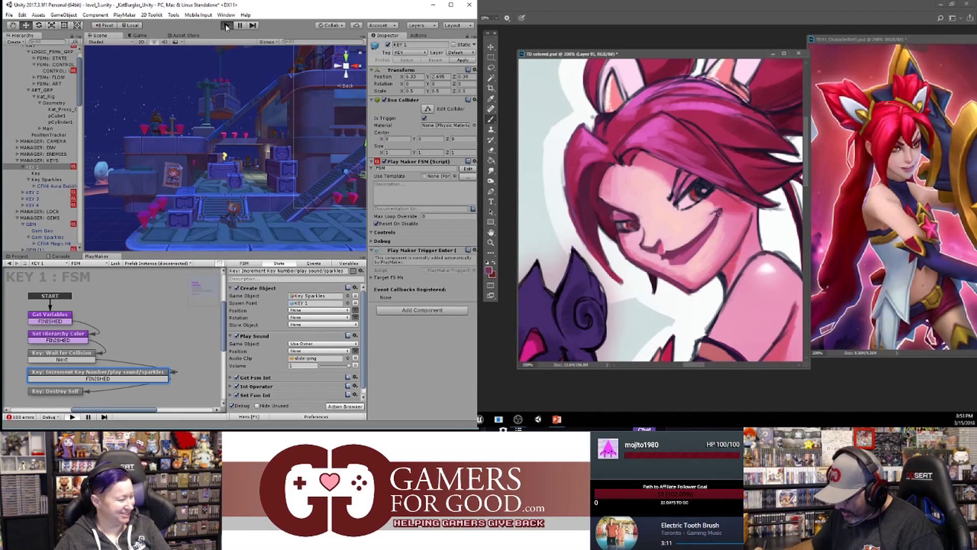
pyautogui.press('e')
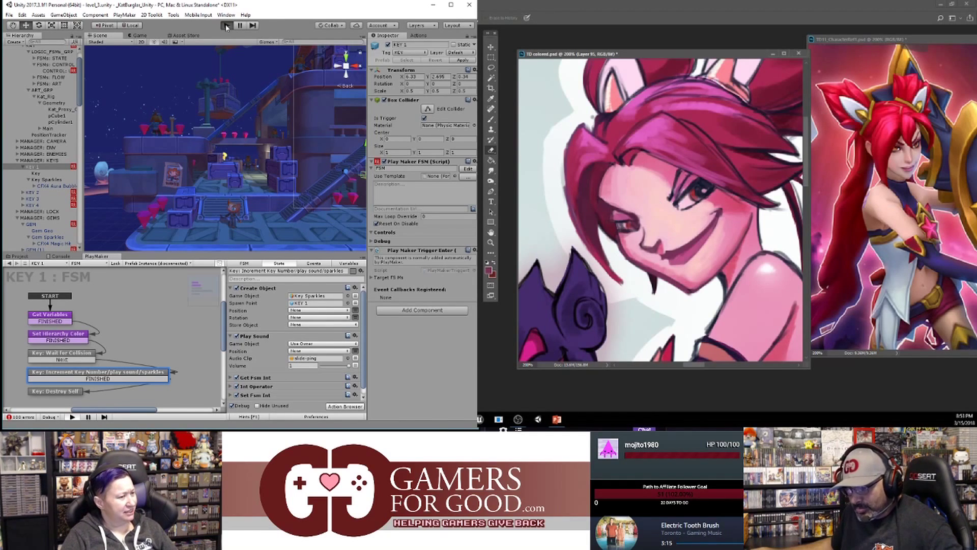
pyautogui.hotkey('ctrl', 'e')
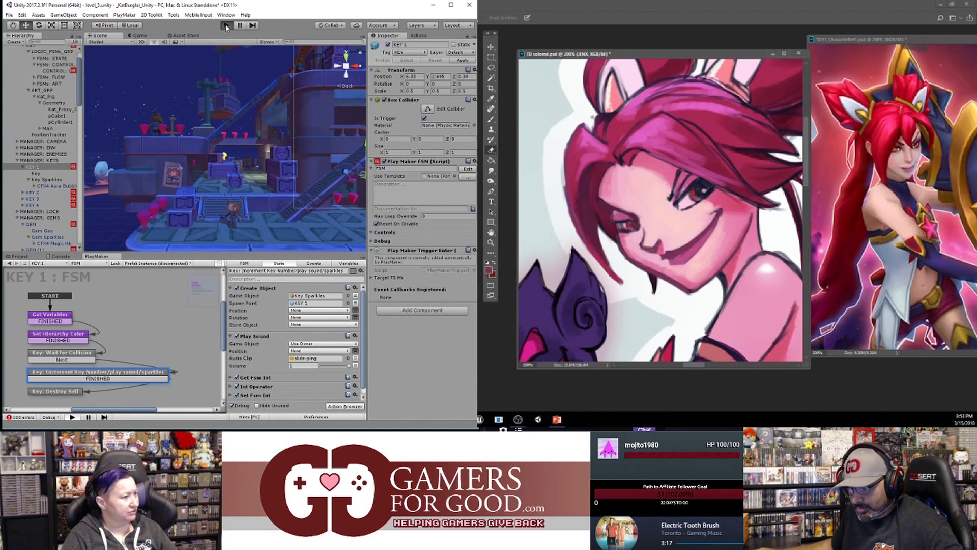
pyautogui.click(668, 116)
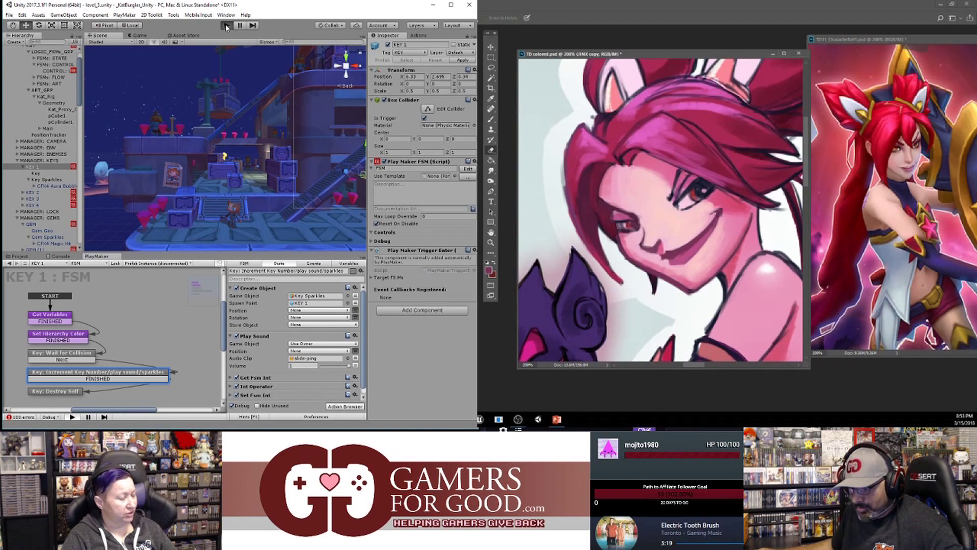
pyautogui.click(226, 25)
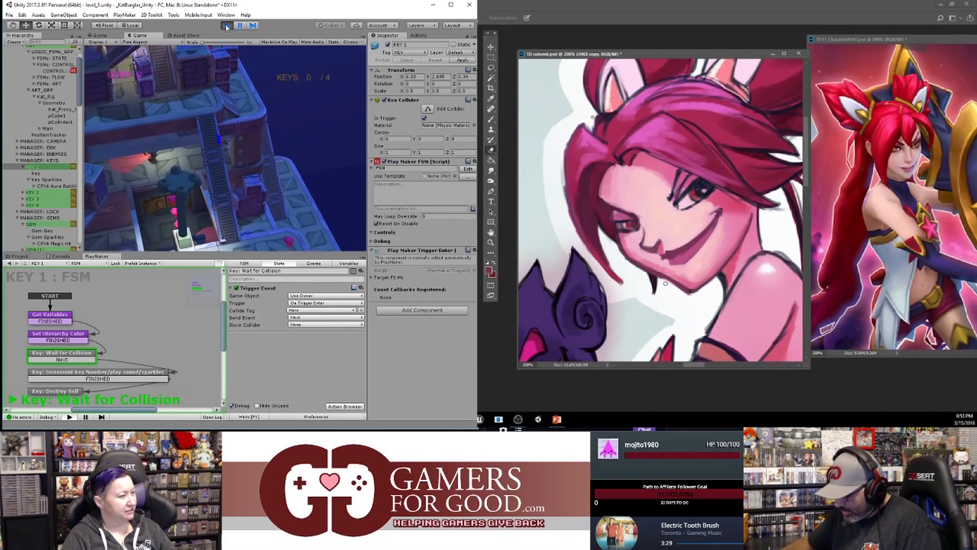
pyautogui.click(227, 25)
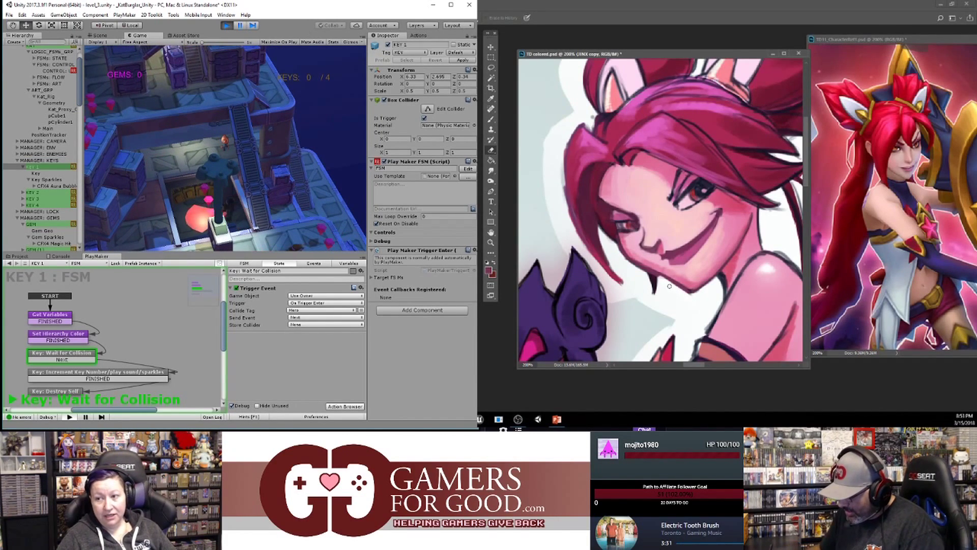
# - Paint the tip of the hair strand below the character's cheek and touch up the face with sampled tones, while continuing Unity's play test
pyautogui.press('b')
pyautogui.moveTo(649, 275); pyautogui.dragTo(653, 295)
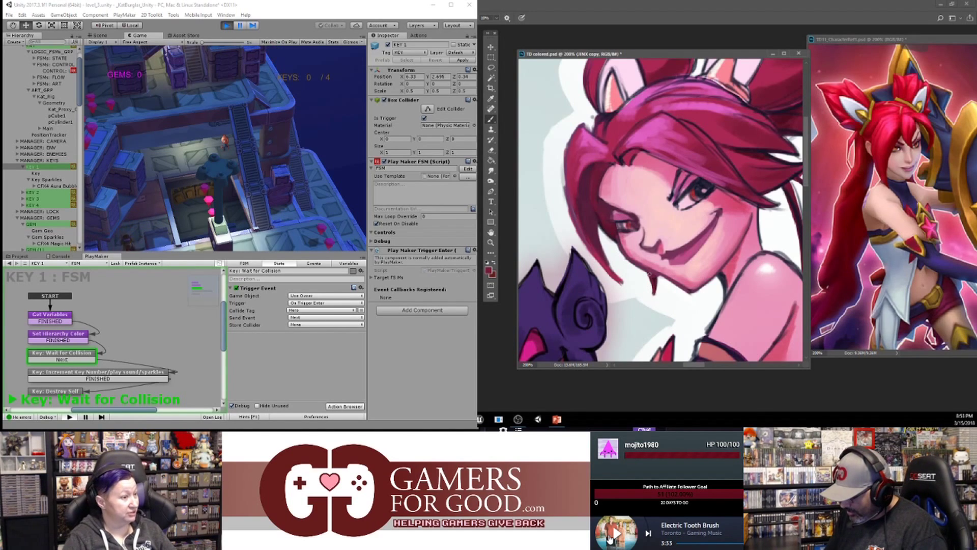
pyautogui.click(310, 8)
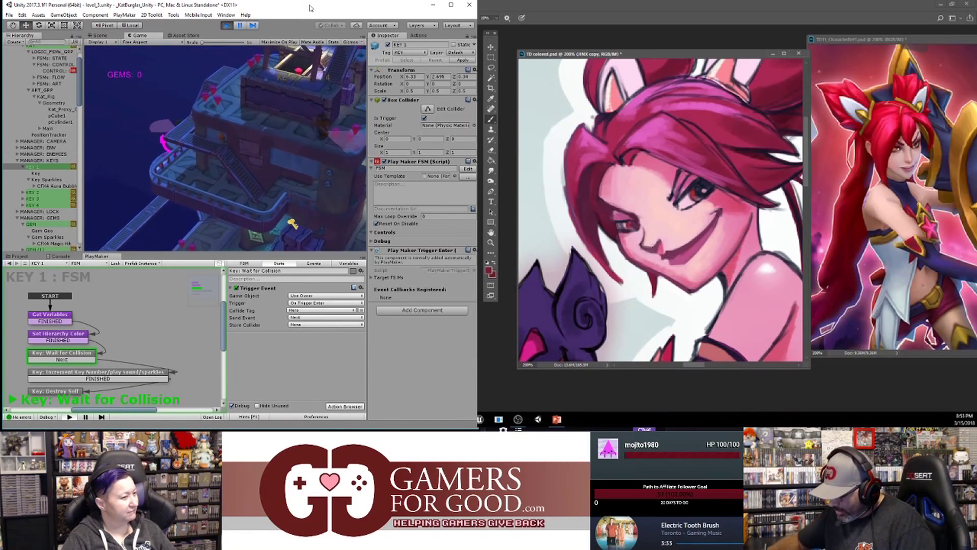
pyautogui.keyDown('alt'); pyautogui.click(652, 263); pyautogui.keyUp('alt')
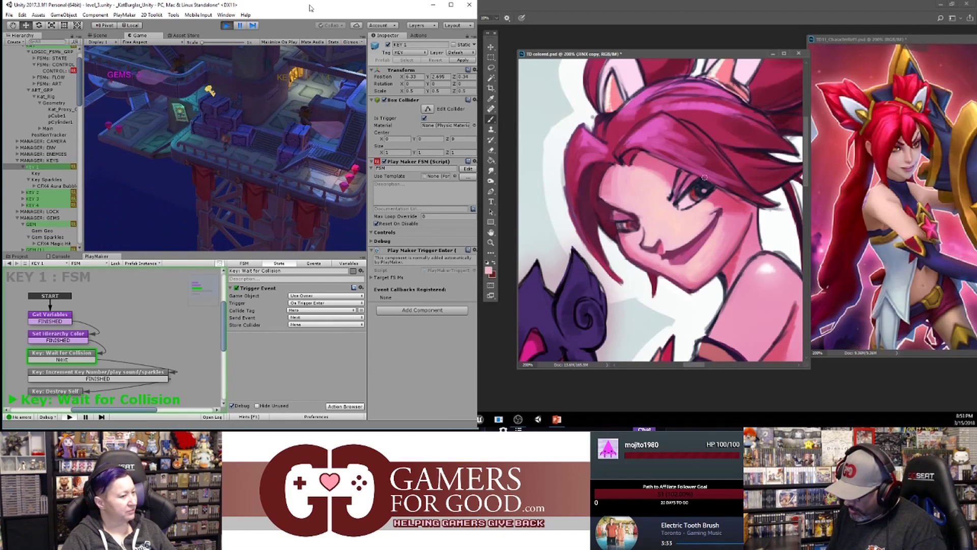
pyautogui.keyDown('alt'); pyautogui.click(698, 281); pyautogui.keyUp('alt')
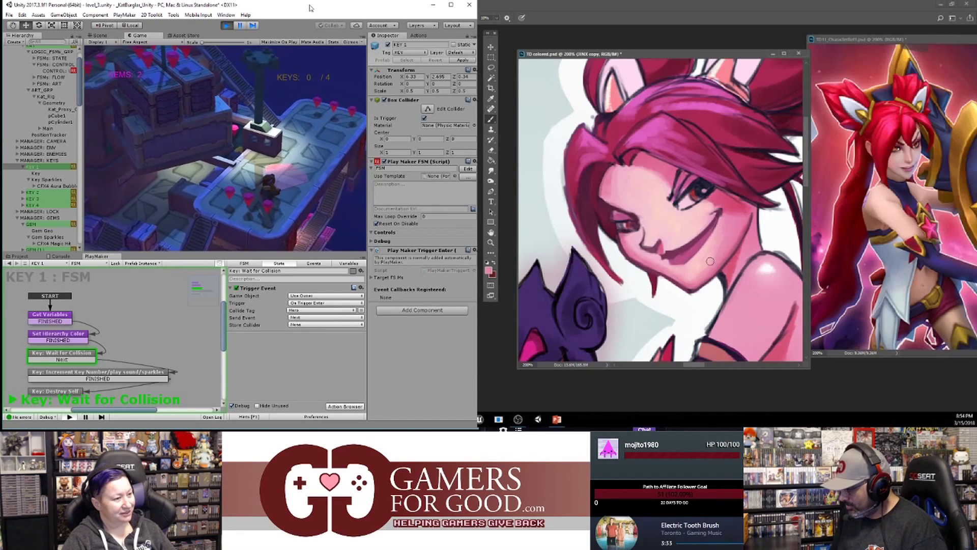
pyautogui.keyDown('alt'); pyautogui.click(635, 217); pyautogui.keyUp('alt')
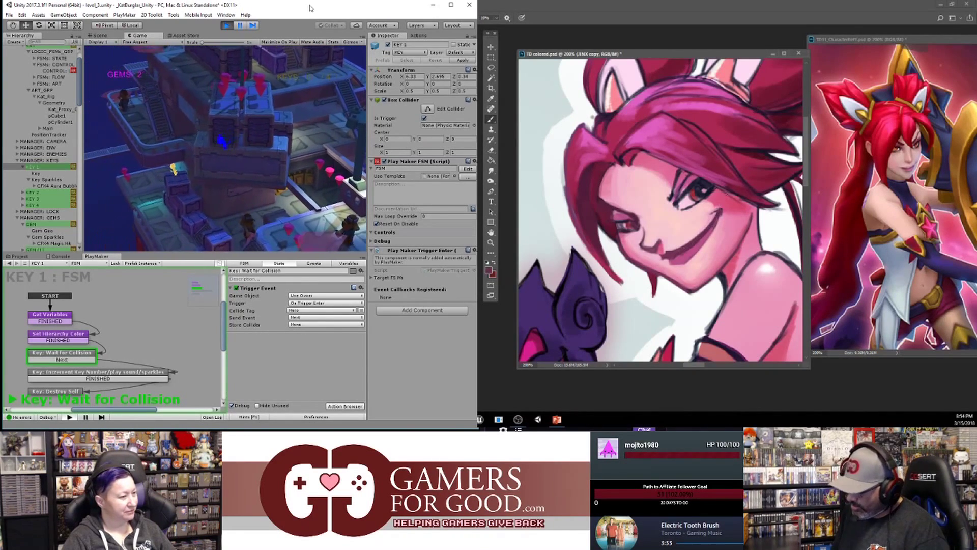
# - Paint both of the character's irises orange with a color sampled from the reference character, and stop play mode in Unity
pyautogui.keyDown('alt'); pyautogui.click(718, 207); pyautogui.keyUp('alt')
pyautogui.keyDown('alt'); pyautogui.click(719, 220); pyautogui.keyUp('alt')
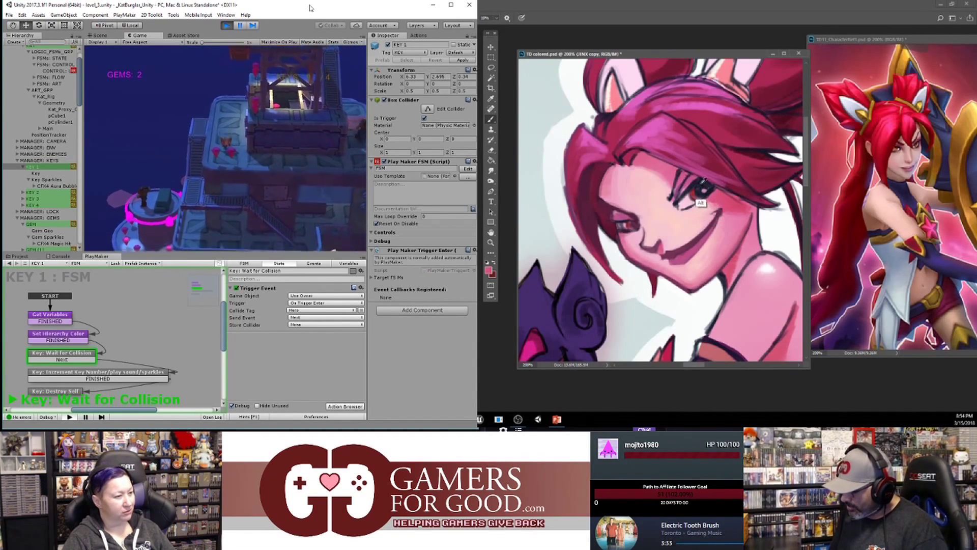
pyautogui.keyDown('alt'); pyautogui.click(796, 173); pyautogui.keyUp('alt')
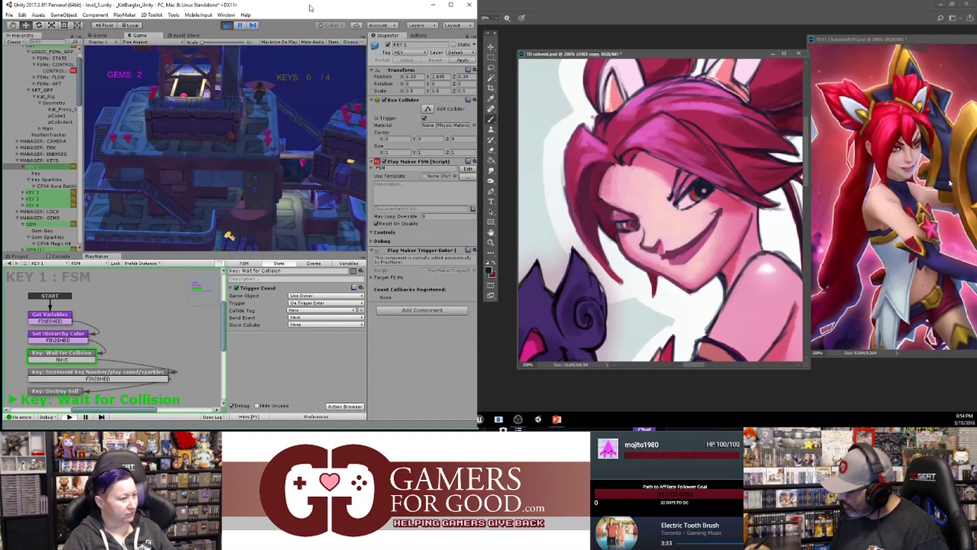
pyautogui.keyDown('alt'); pyautogui.click(891, 171); pyautogui.keyUp('alt')
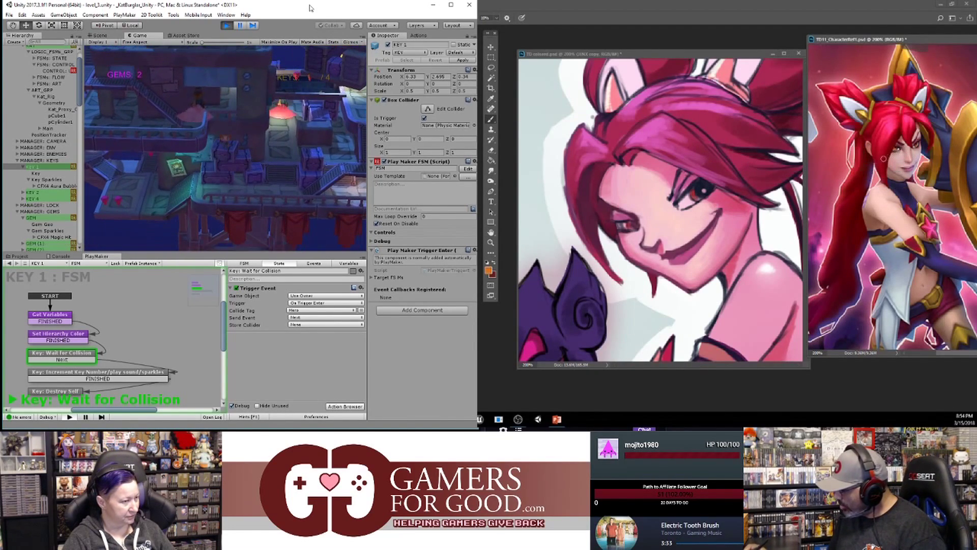
pyautogui.moveTo(697, 192); pyautogui.dragTo(707, 198)
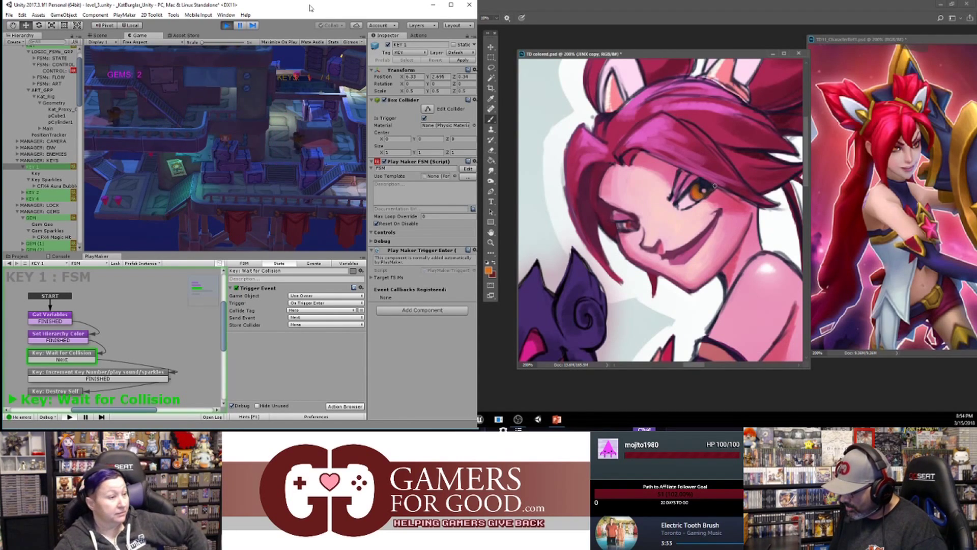
pyautogui.moveTo(630, 222); pyautogui.dragTo(635, 228)
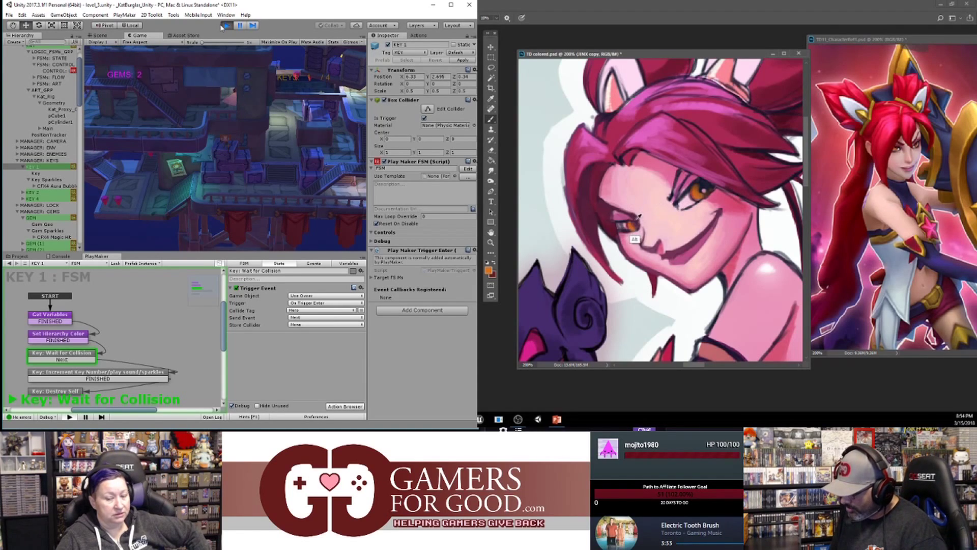
pyautogui.click(226, 25)
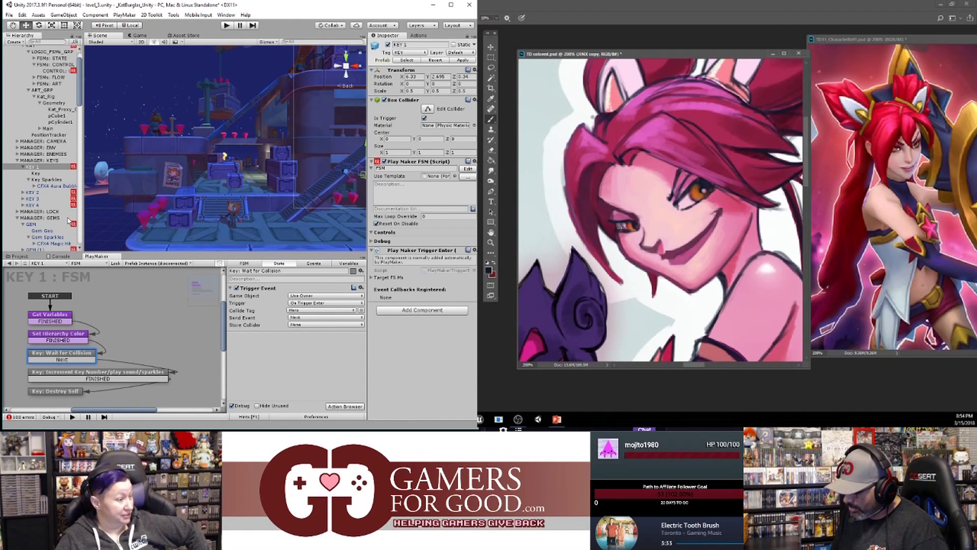
# - Open GEM's Gem Sound and Score FSM in Unity, and retouch the character's shadowed eye with sampled light tones in Photoshop
pyautogui.click(55, 237)
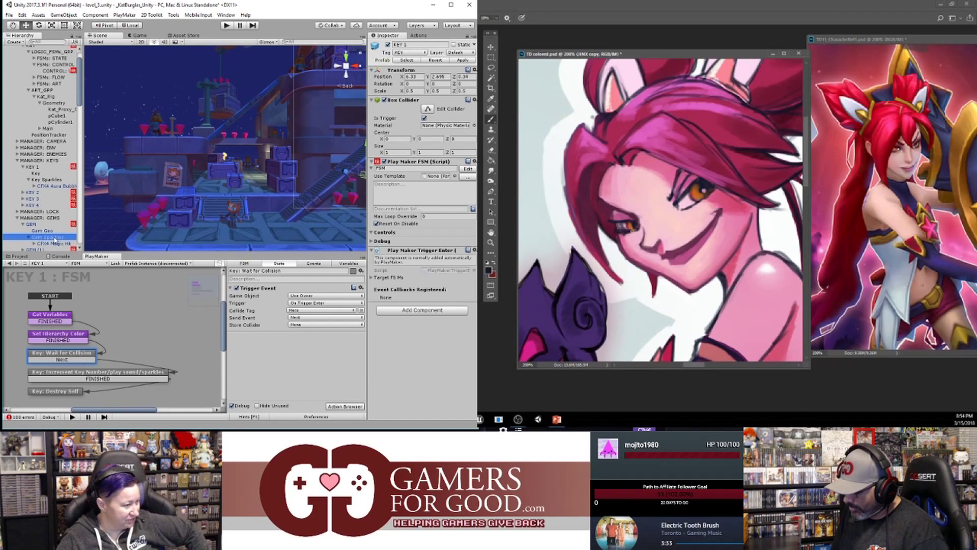
pyautogui.click(50, 231)
pyautogui.click(46, 225)
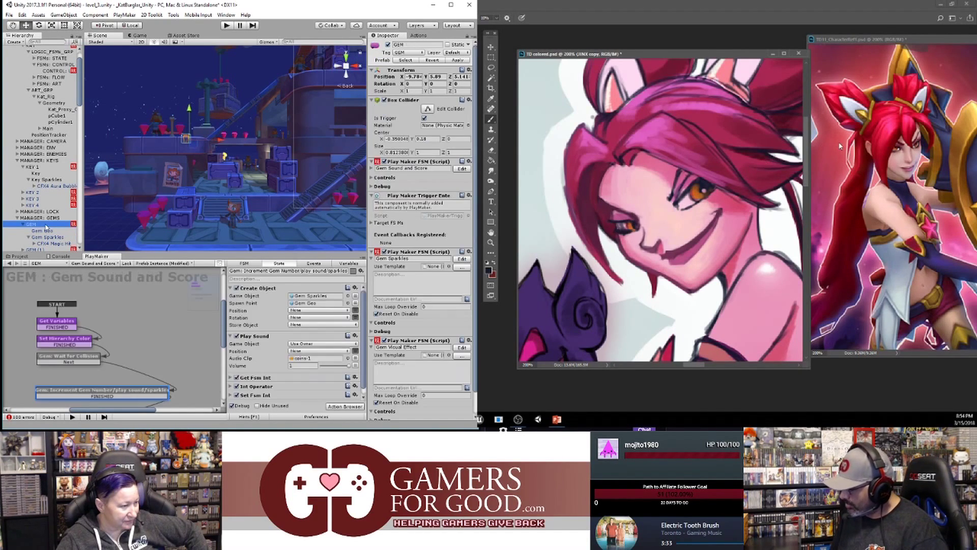
pyautogui.keyDown('alt'); pyautogui.click(668, 287); pyautogui.keyUp('alt')
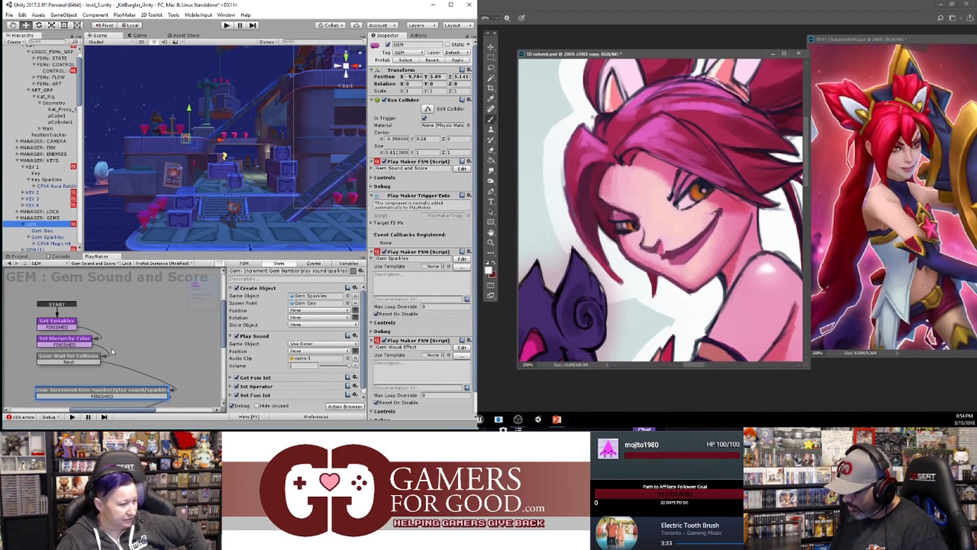
pyautogui.keyDown('alt'); pyautogui.click(621, 249); pyautogui.keyUp('alt')
# - Compare GEM's Wait for Collision and sparkles states with KEY 1's FSM, and sample a dark tone above the shadowed eye in Photoshop
pyautogui.click(86, 358)
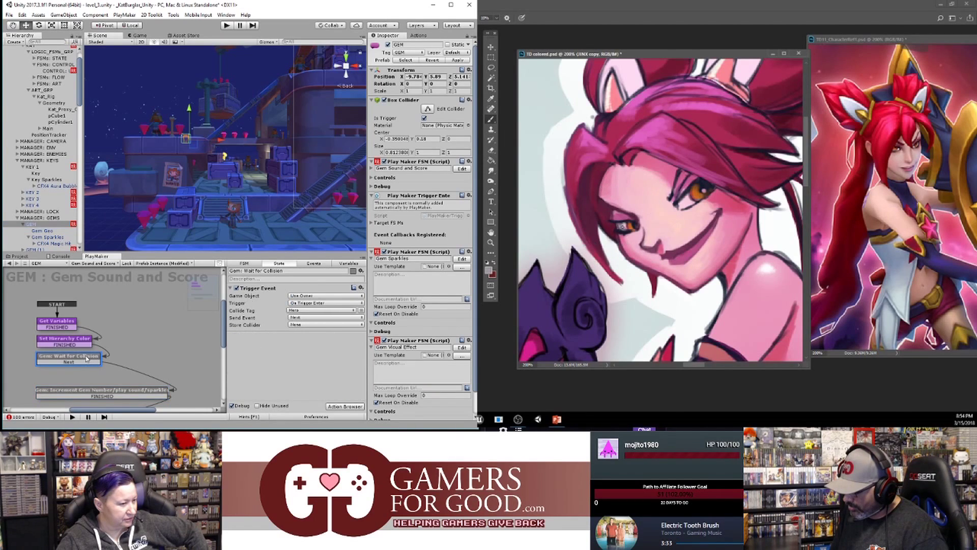
pyautogui.click(32, 166)
pyautogui.keyDown('alt'); pyautogui.click(618, 215); pyautogui.keyUp('alt')
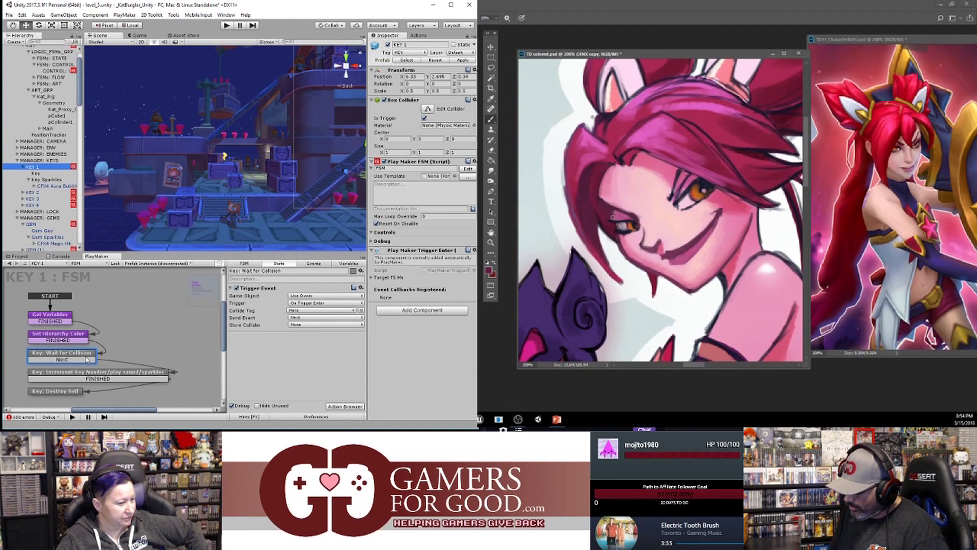
pyautogui.click(31, 225)
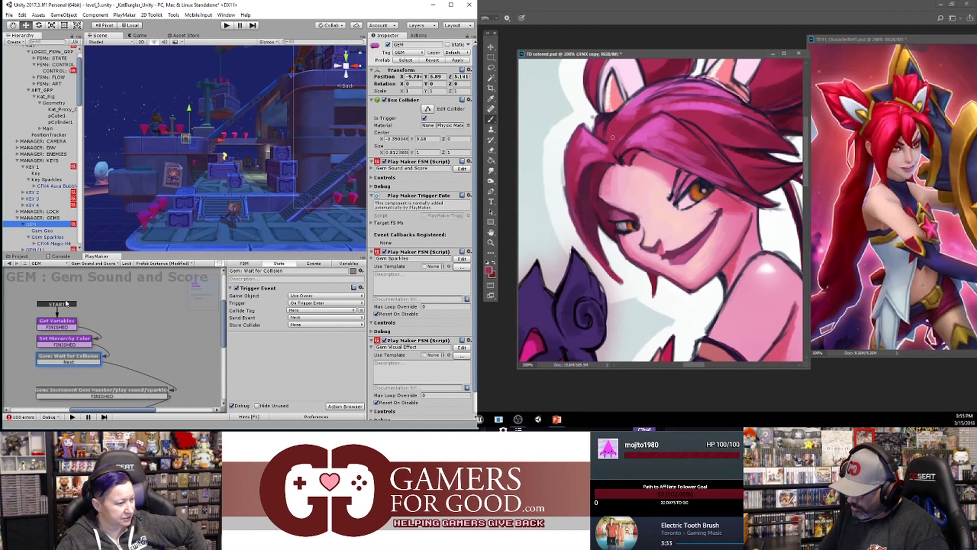
pyautogui.click(108, 390)
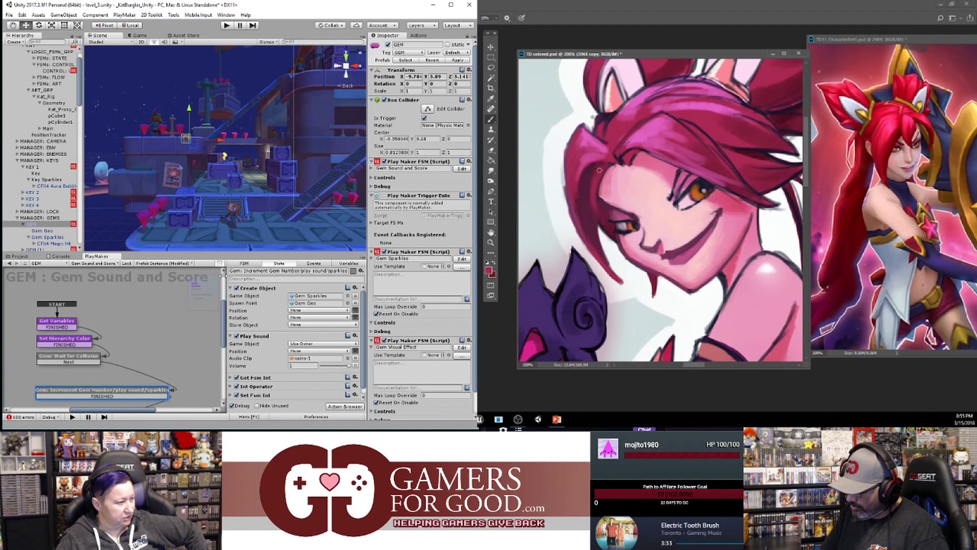
# - Examine KEY 1's sparkles state and the Gem Sparkles object in Unity, and brush along the character's outer hair lock in Photoshop
pyautogui.click(31, 167)
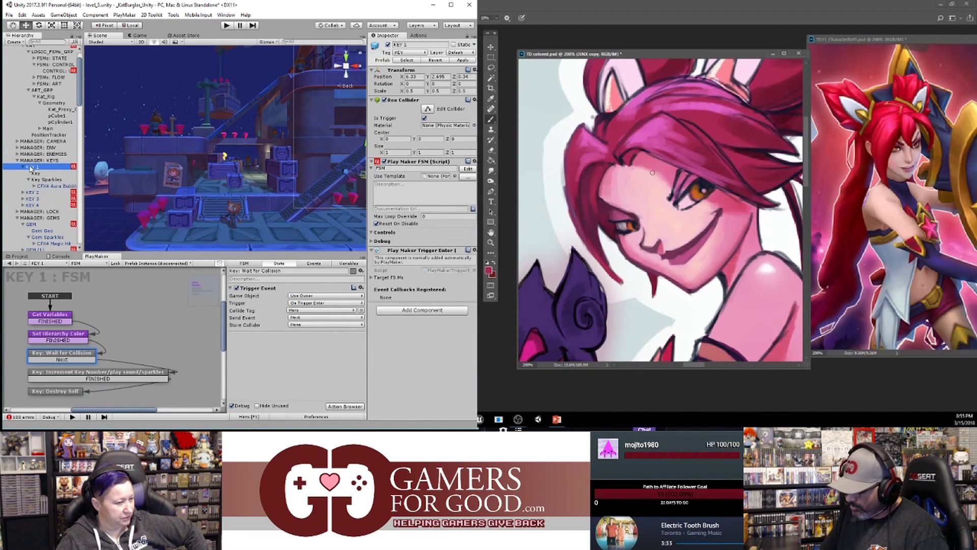
pyautogui.click(124, 376)
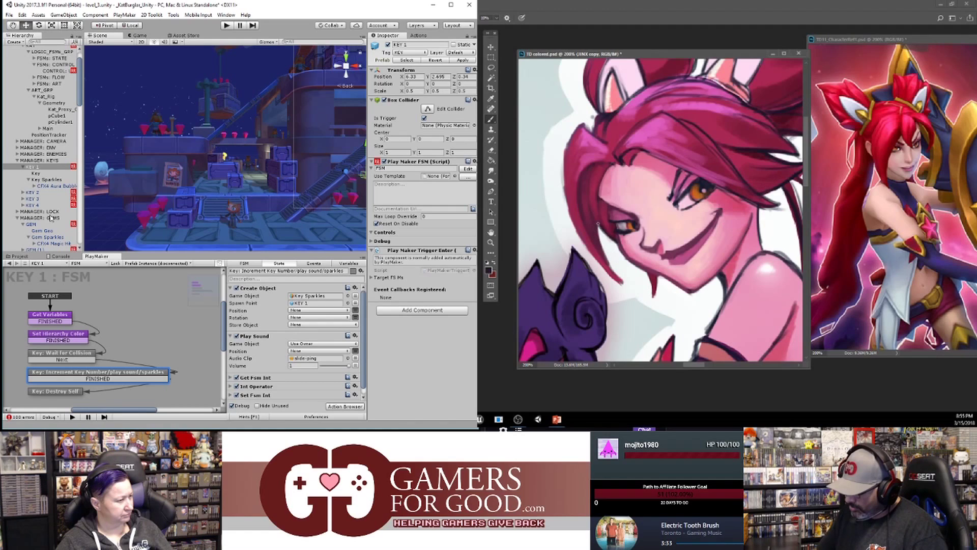
pyautogui.moveTo(566, 153); pyautogui.dragTo(575, 231)
pyautogui.click(47, 238)
# - Set Photoshop's foreground color to dark maroon #491121, darken the hair lock beside the face, and inspect Key Sparkles in Unity
pyautogui.click(488, 270)
pyautogui.moveTo(653, 243); pyautogui.dragTo(654, 231)
pyautogui.click(621, 294)
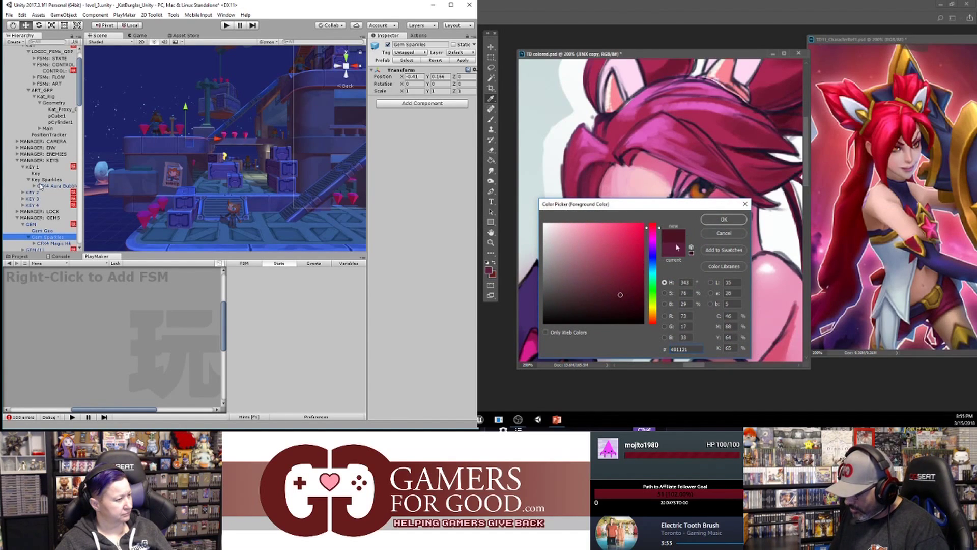
pyautogui.click(44, 181)
pyautogui.click(723, 219)
pyautogui.moveTo(582, 124)
pyautogui.mouseDown()
pyautogui.moveTo(561, 184)
pyautogui.moveTo(594, 246)
pyautogui.mouseUp()
pyautogui.moveTo(568, 210); pyautogui.dragTo(596, 265)
pyautogui.moveTo(574, 228); pyautogui.dragTo(613, 280)
pyautogui.moveTo(585, 247); pyautogui.dragTo(625, 286)
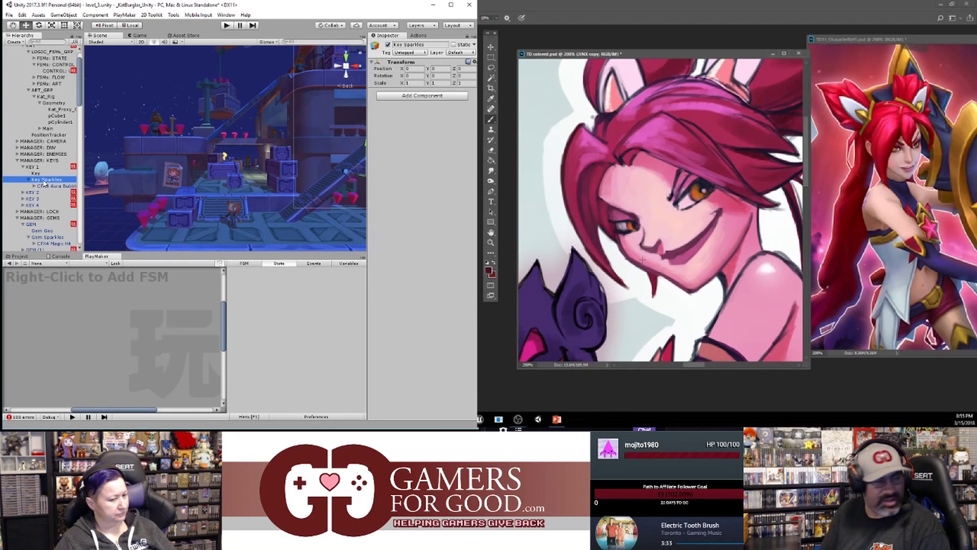
# - Touch up the character's front hair with sampled red, pink and dark tones in Photoshop, and reopen GEM's sparkles state in Unity
pyautogui.keyDown('alt'); pyautogui.click(577, 134); pyautogui.keyUp('alt')
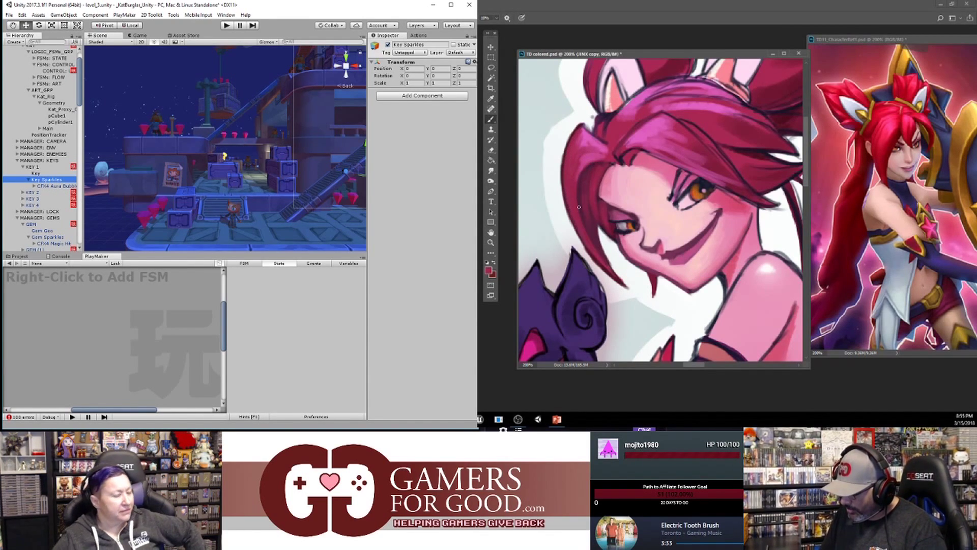
pyautogui.keyDown('alt'); pyautogui.click(582, 161); pyautogui.keyUp('alt')
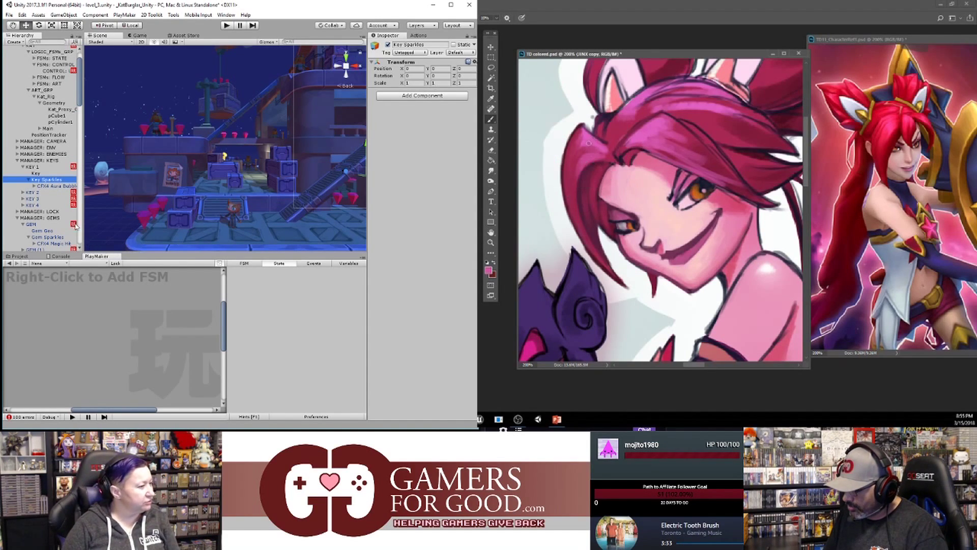
pyautogui.click(33, 224)
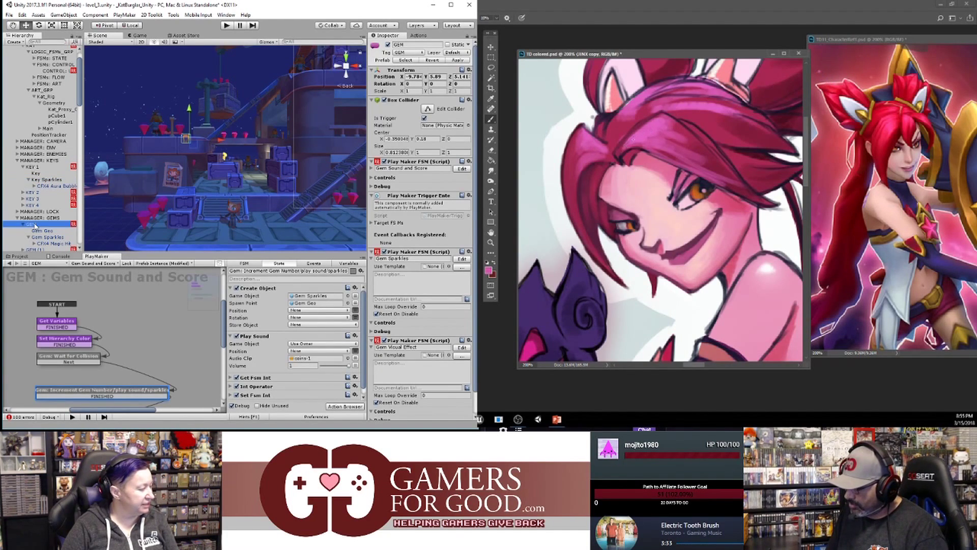
pyautogui.keyDown('alt'); pyautogui.click(619, 172); pyautogui.keyUp('alt')
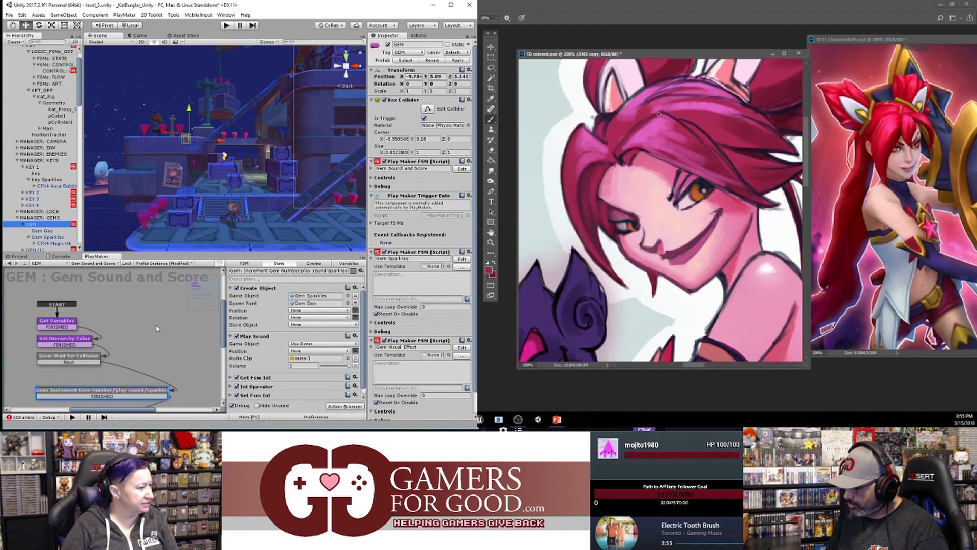
pyautogui.keyDown('alt'); pyautogui.click(637, 157); pyautogui.keyUp('alt')
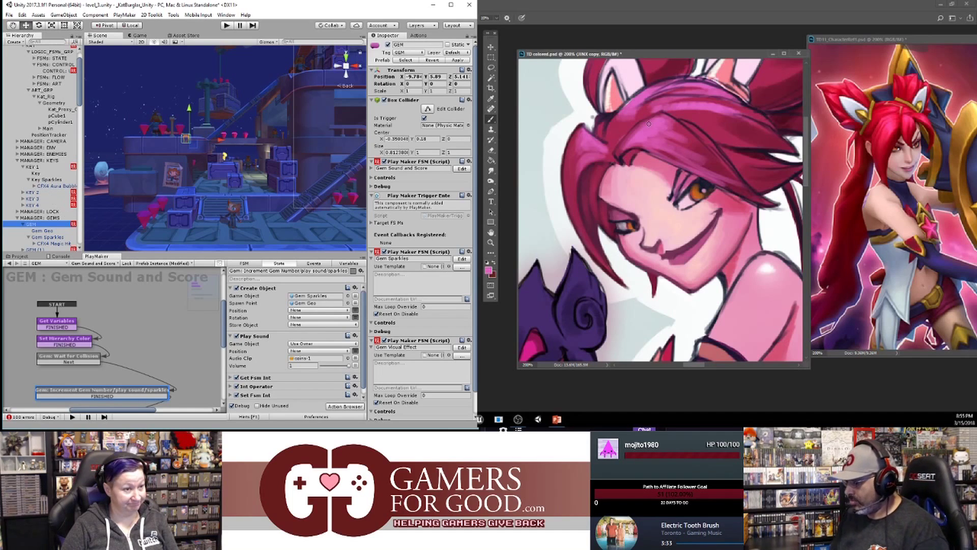
pyautogui.keyDown('alt'); pyautogui.click(597, 235); pyautogui.keyUp('alt')
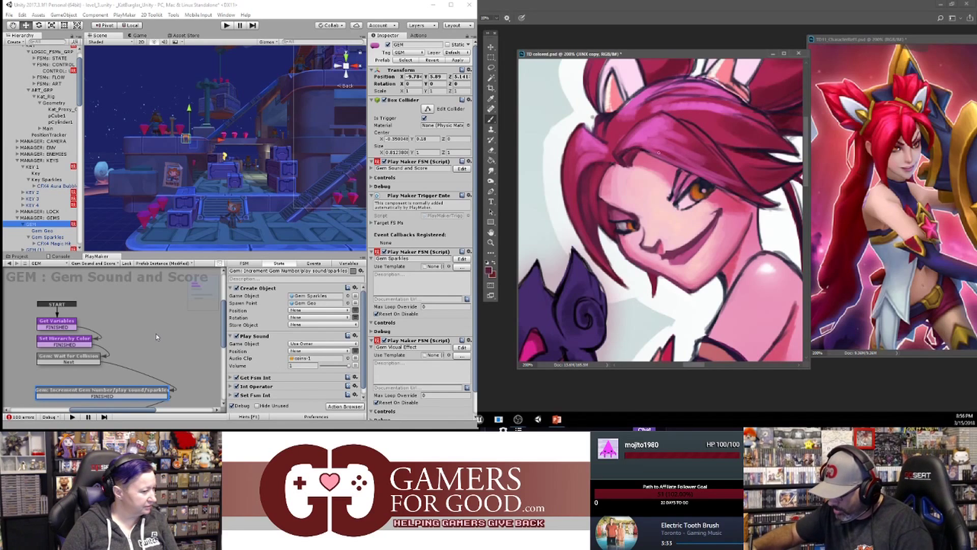
# - Compare the Create Object settings of KEY 1 and GEM in Unity, and shade the hair above the eye with the reference character's dark red
pyautogui.click(37, 168)
pyautogui.moveTo(660, 156); pyautogui.dragTo(723, 184)
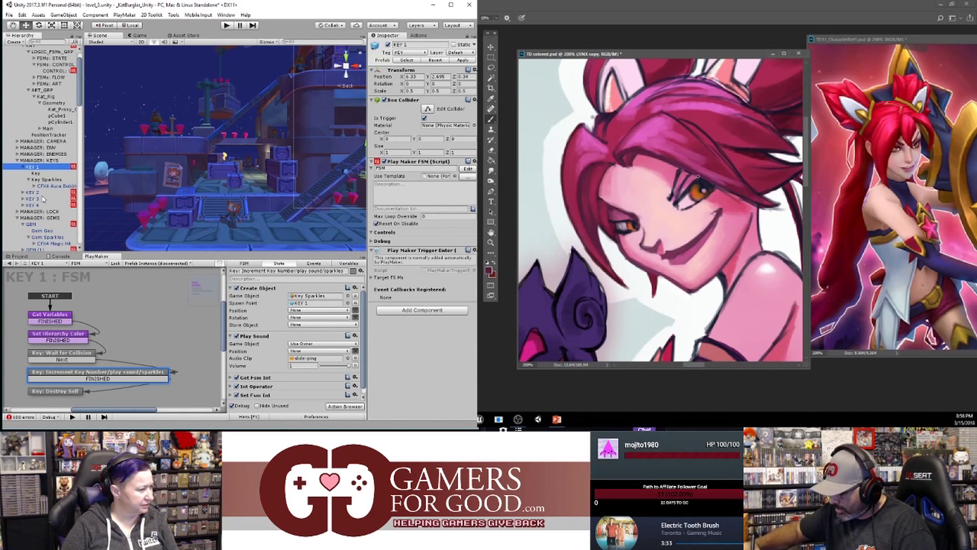
pyautogui.click(32, 225)
pyautogui.keyDown('alt'); pyautogui.click(850, 267); pyautogui.keyUp('alt')
pyautogui.click(781, 209)
pyautogui.moveTo(763, 196); pyautogui.dragTo(781, 207)
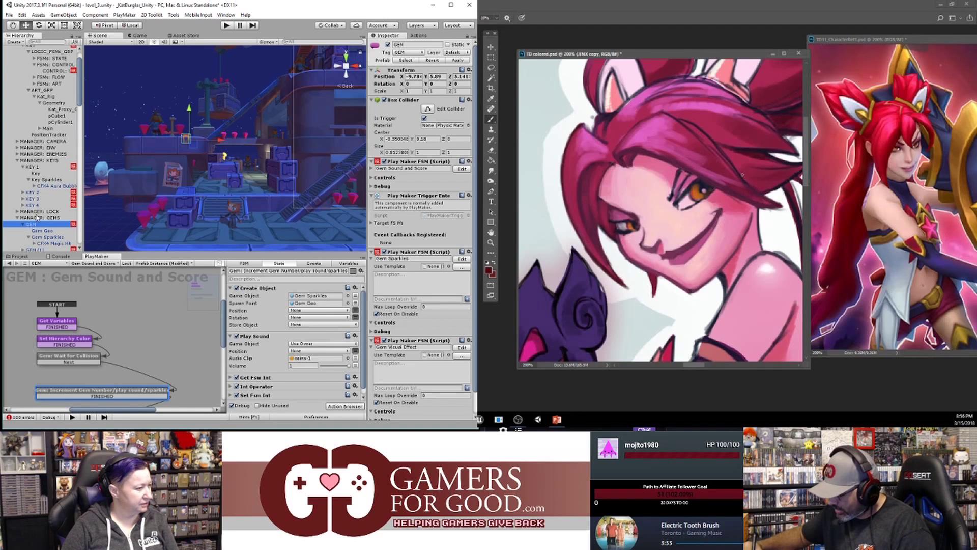
pyautogui.moveTo(739, 172); pyautogui.dragTo(749, 187)
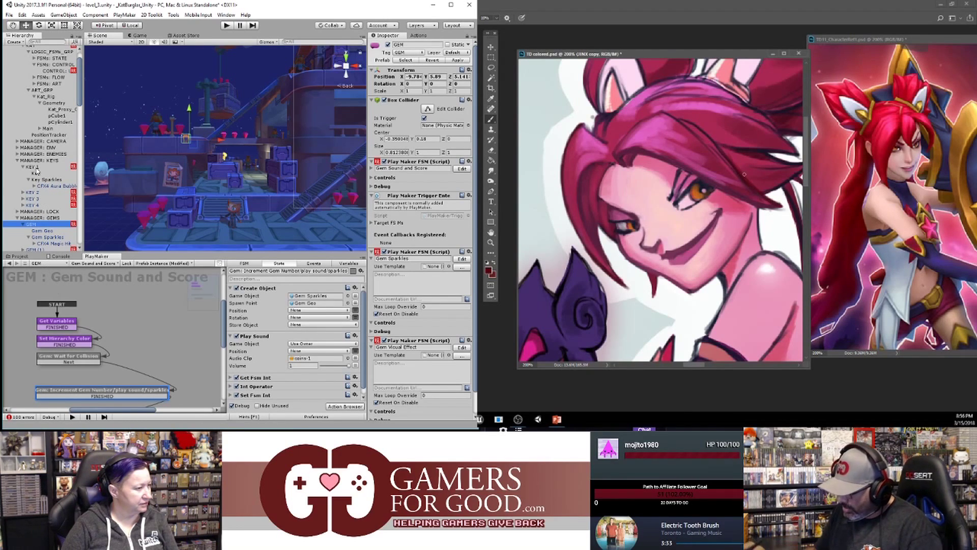
pyautogui.hotkey('ctrl', '-')
pyautogui.click(36, 168)
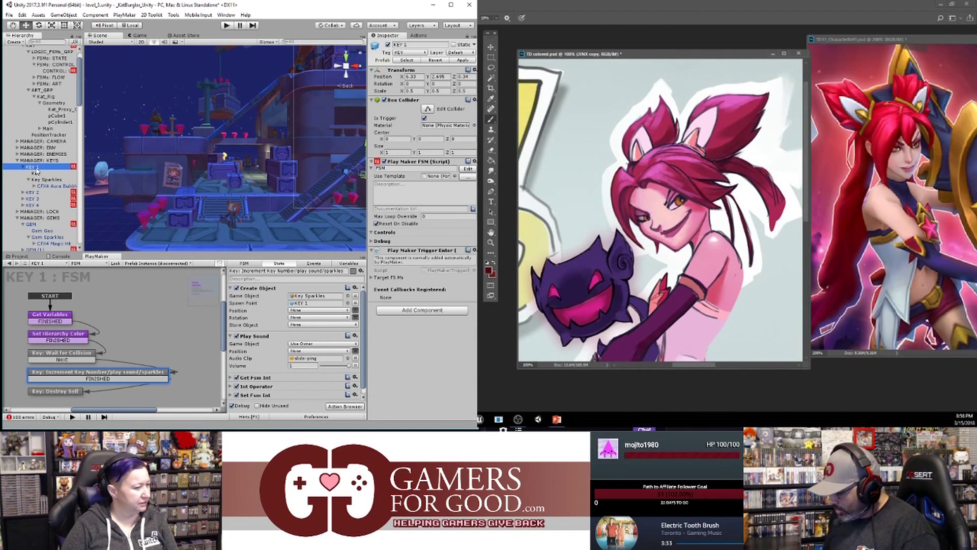
pyautogui.click(484, 150)
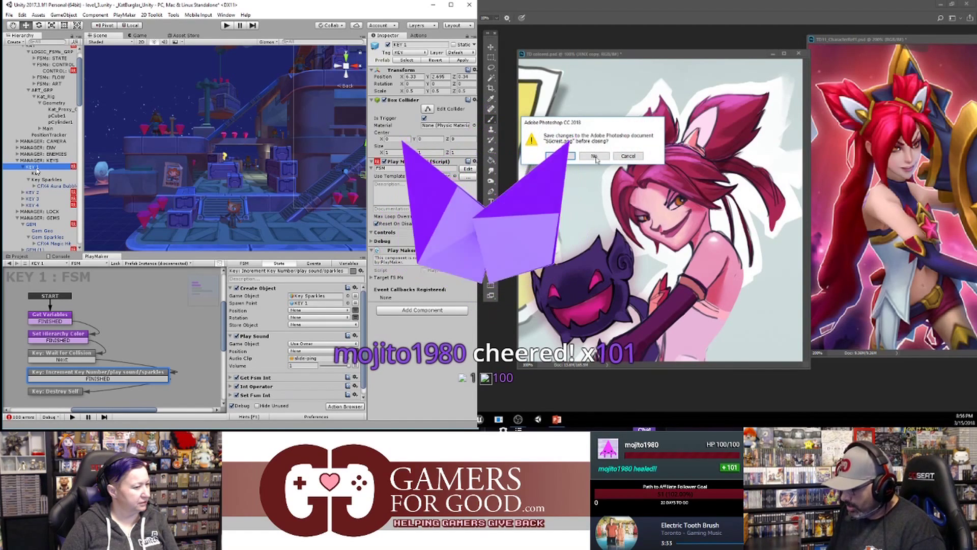
pyautogui.click(627, 156)
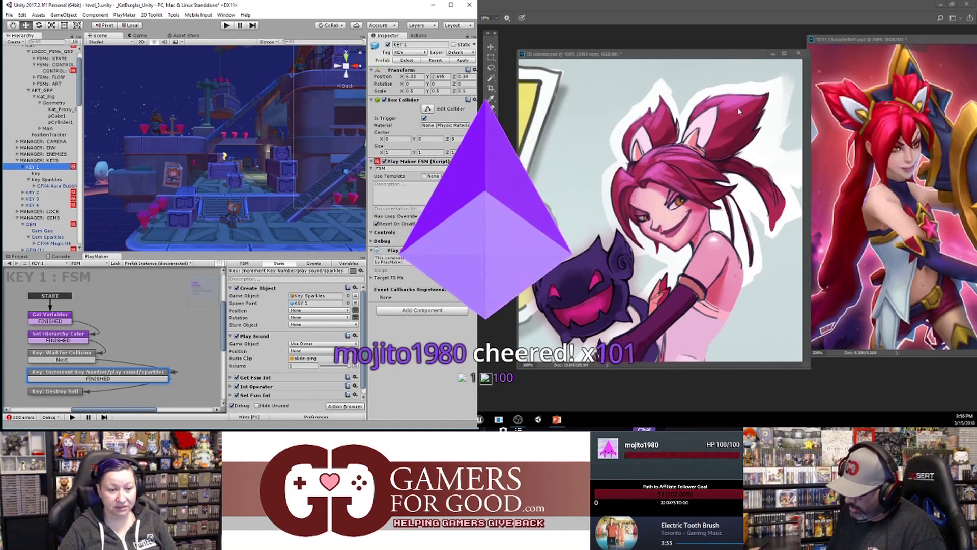
pyautogui.hotkey('ctrl', 'w')
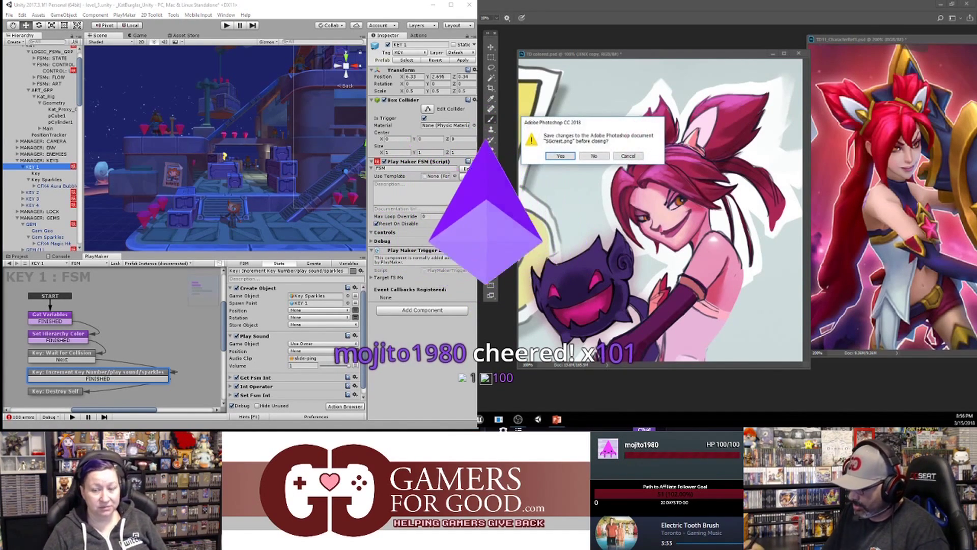
pyautogui.click(639, 156)
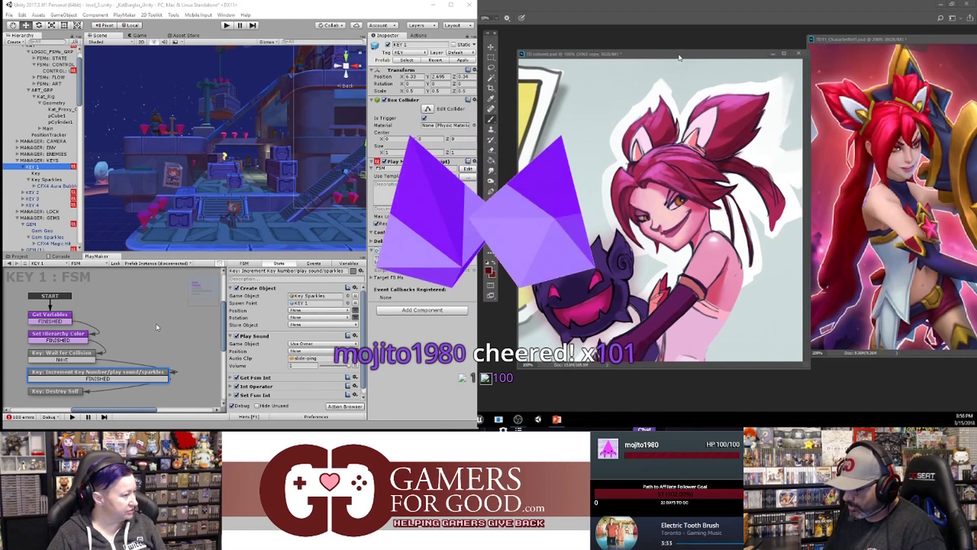
pyautogui.hotkey('ctrl', '+')
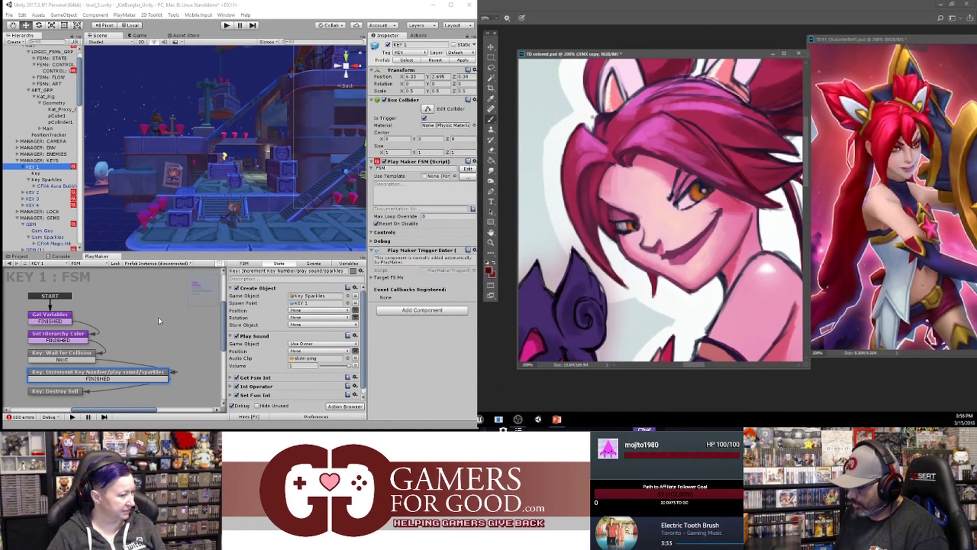
# - Sample a light tone by the character's eye, choose a dark purple foreground color, and check Key Sparkles against KEY 1 in Unity
pyautogui.keyDown('alt'); pyautogui.click(691, 214); pyautogui.keyUp('alt')
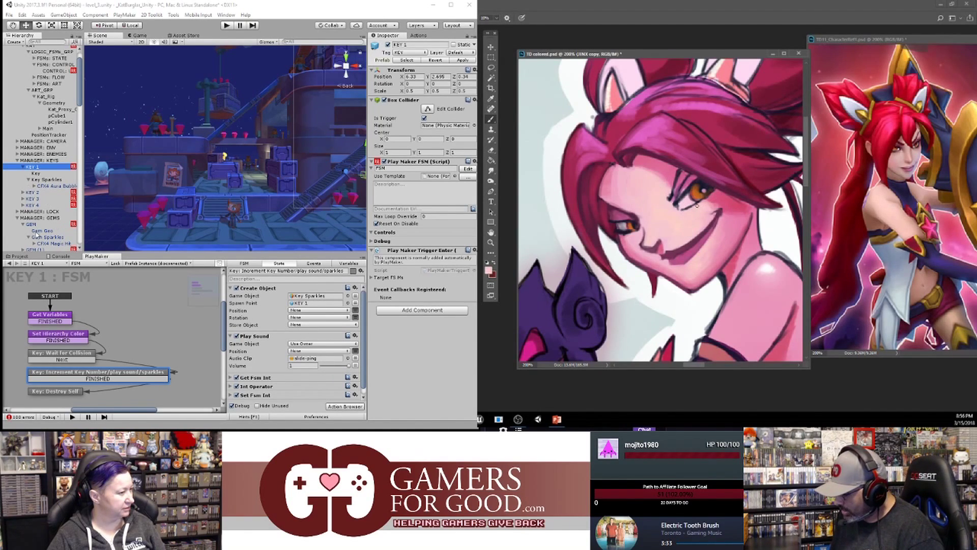
pyautogui.click(41, 180)
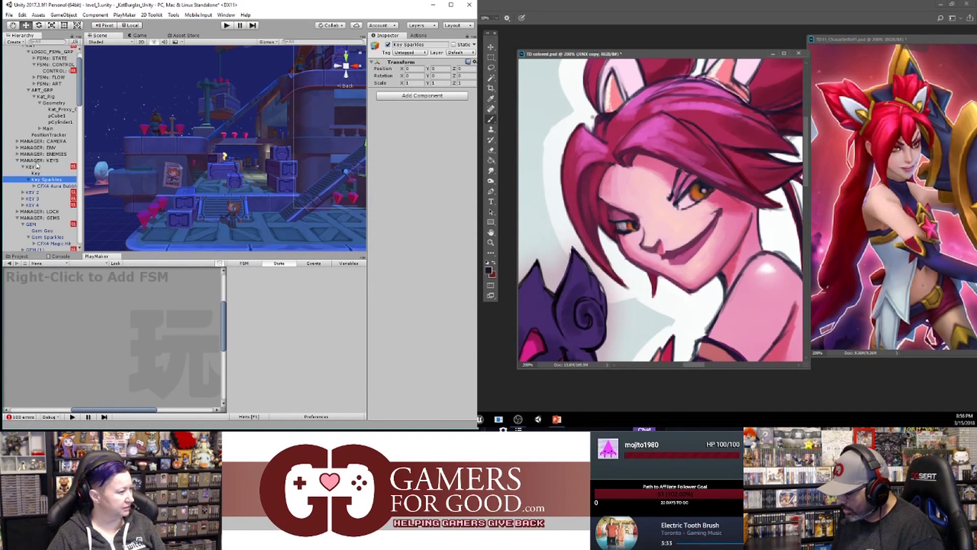
pyautogui.click(34, 167)
pyautogui.click(489, 270)
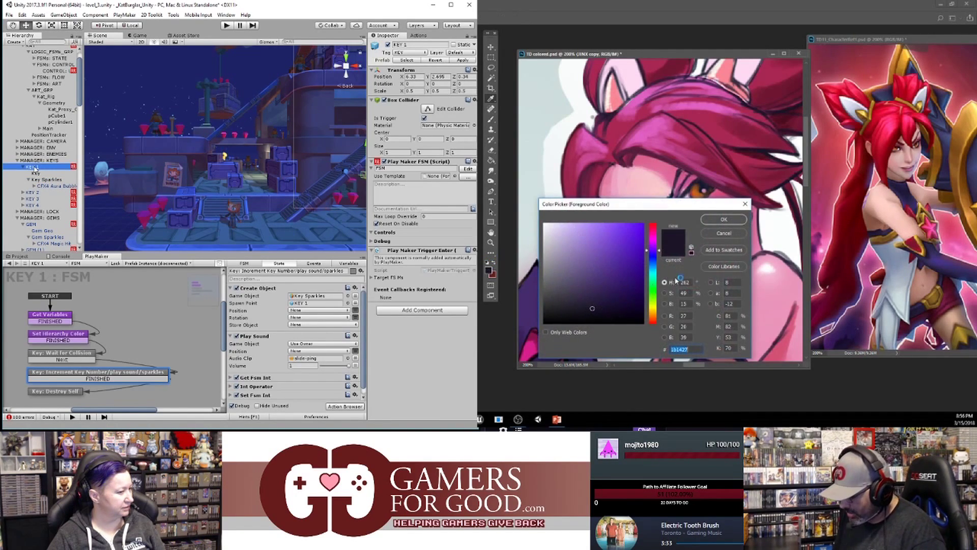
pyautogui.click(604, 304)
pyautogui.click(723, 219)
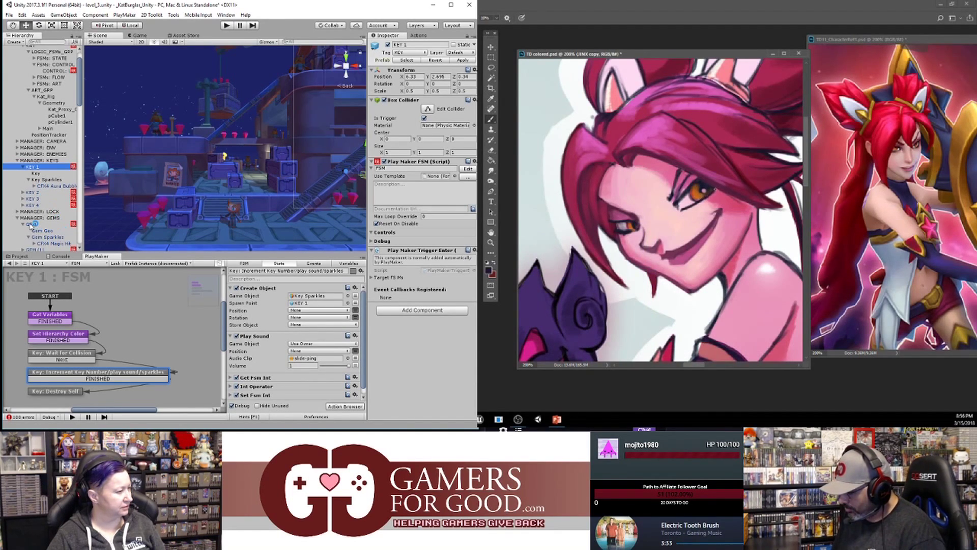
# - Create an empty child object under KEY 1 in Unity, and sample a hair tone above the character's eye in Photoshop
pyautogui.scroll(3, 31, 224)
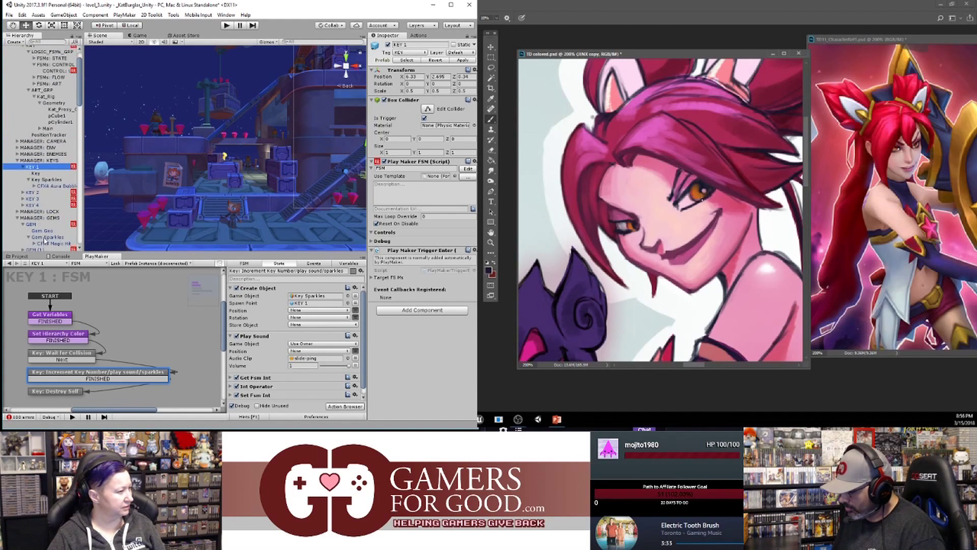
pyautogui.rightClick(15, 144)
pyautogui.click(14, 199)
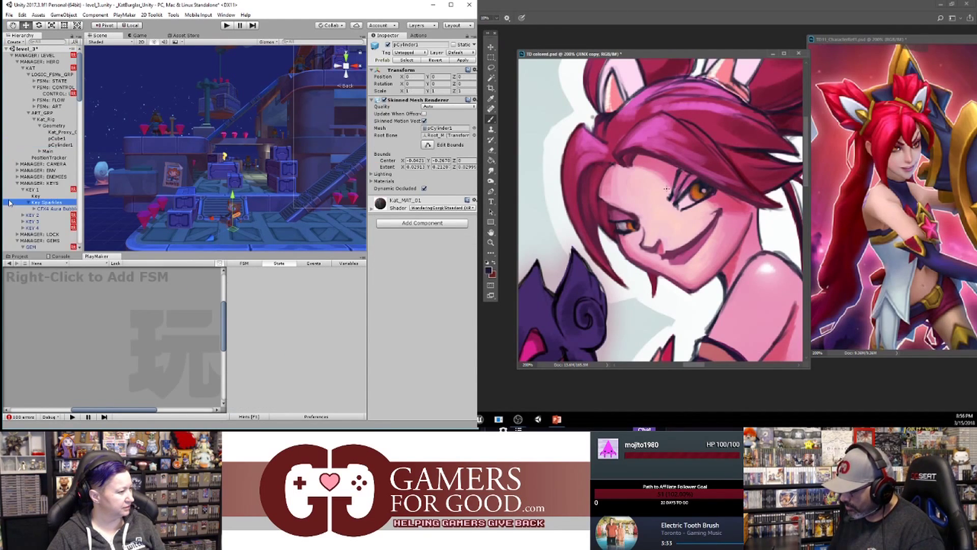
pyautogui.click(23, 202)
pyautogui.click(30, 189)
pyautogui.rightClick(32, 190)
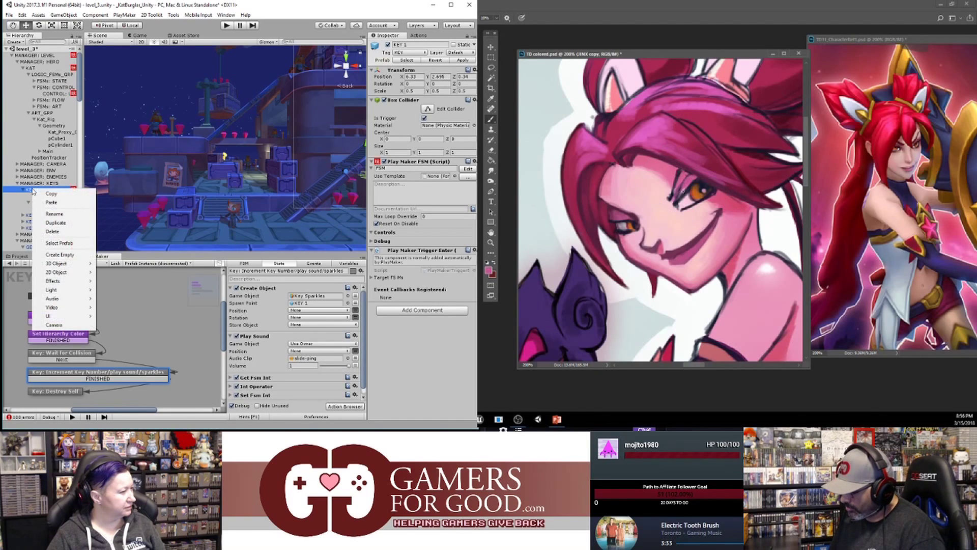
pyautogui.keyDown('alt'); pyautogui.click(709, 171); pyautogui.keyUp('alt')
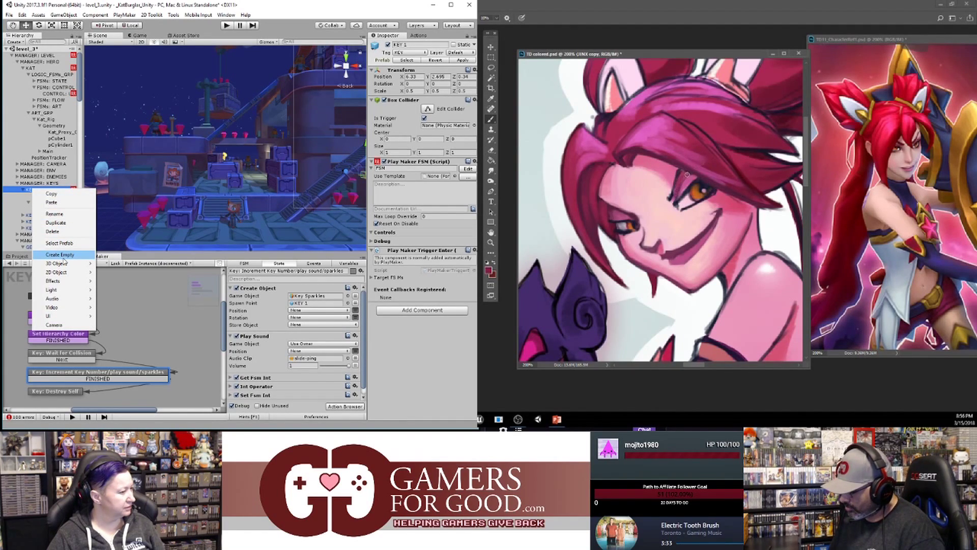
pyautogui.click(63, 255)
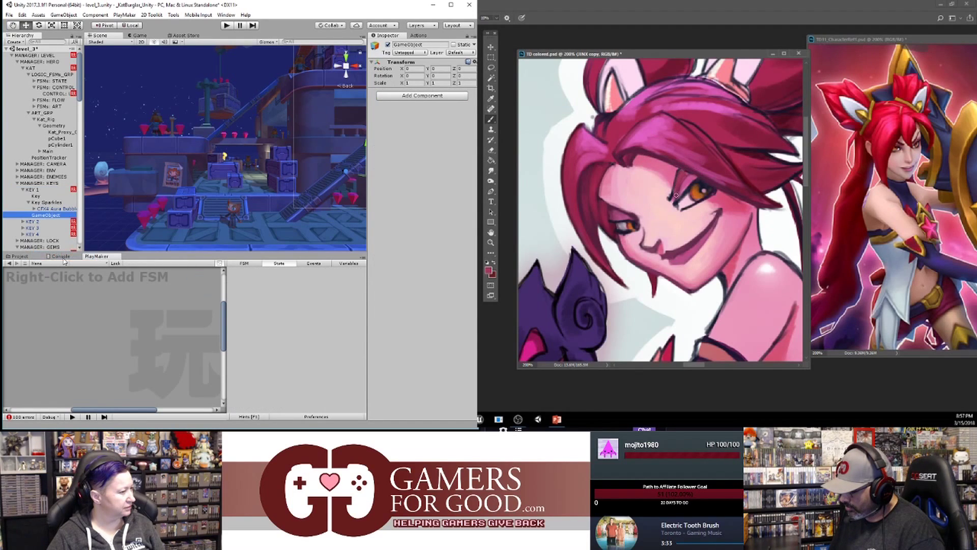
# - Parent the CFX4 Aura Bubble effect to the new GameObject and assign that GameObject to Create Object in KEY 1's sparkles state
pyautogui.moveTo(51, 209); pyautogui.dragTo(51, 216)
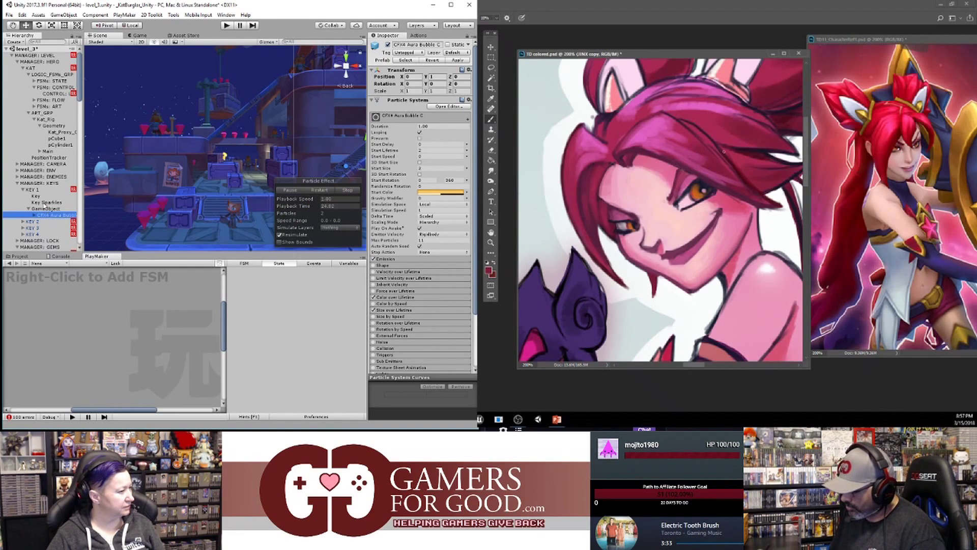
pyautogui.click(36, 189)
pyautogui.moveTo(52, 209); pyautogui.dragTo(312, 298)
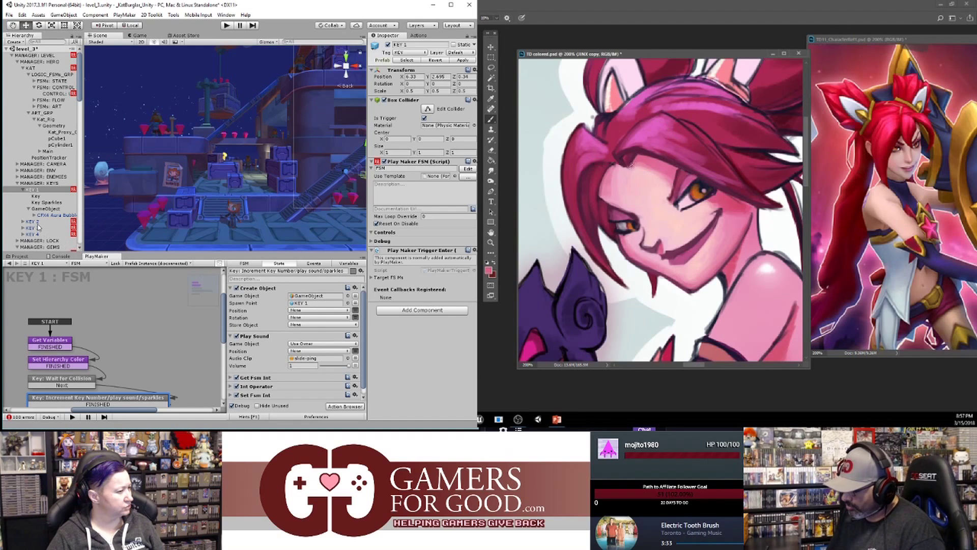
# - Blend the character's fringe with sampled pink and dark red hair tones in Photoshop, and bring GEM's children into view in Unity
pyautogui.keyDown('alt'); pyautogui.click(644, 138); pyautogui.keyUp('alt')
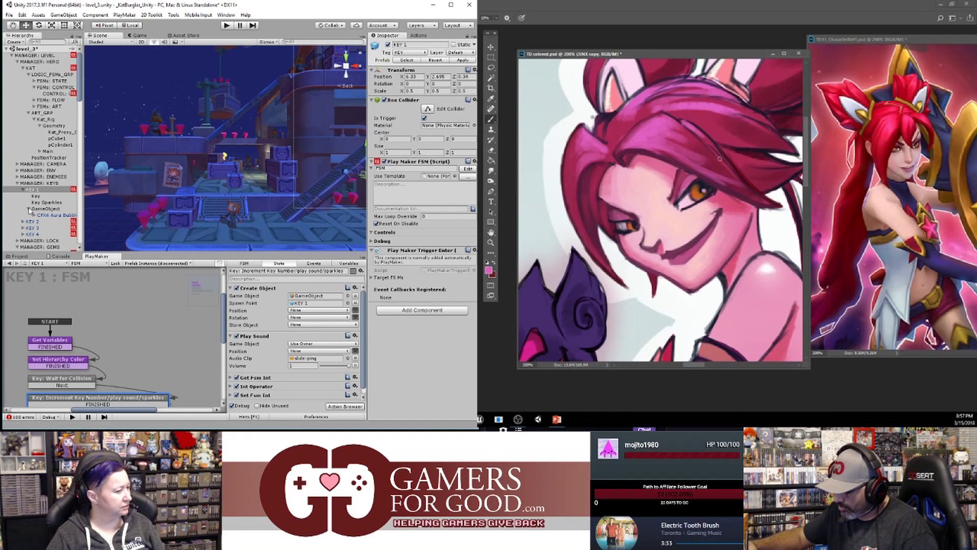
pyautogui.keyDown('alt'); pyautogui.click(712, 181); pyautogui.keyUp('alt')
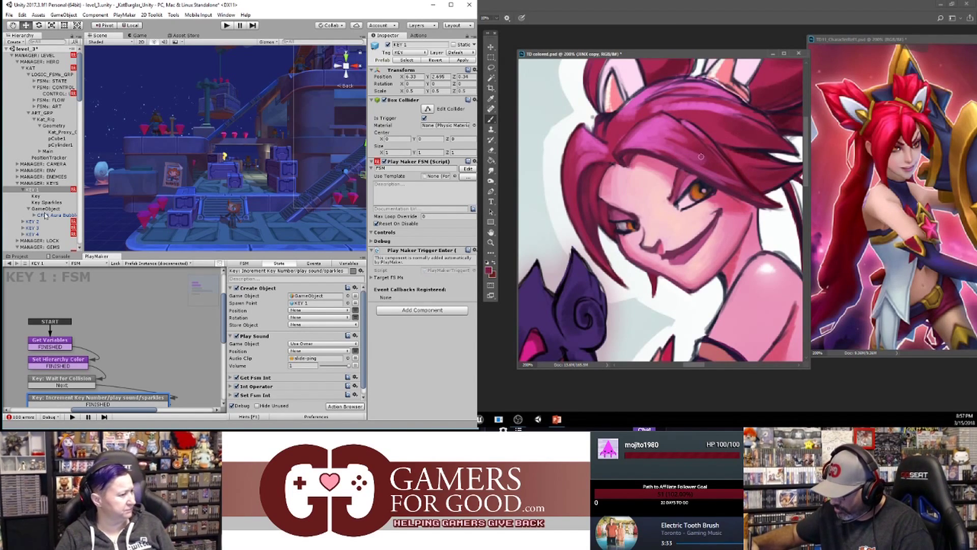
pyautogui.scroll(-4, 45, 202)
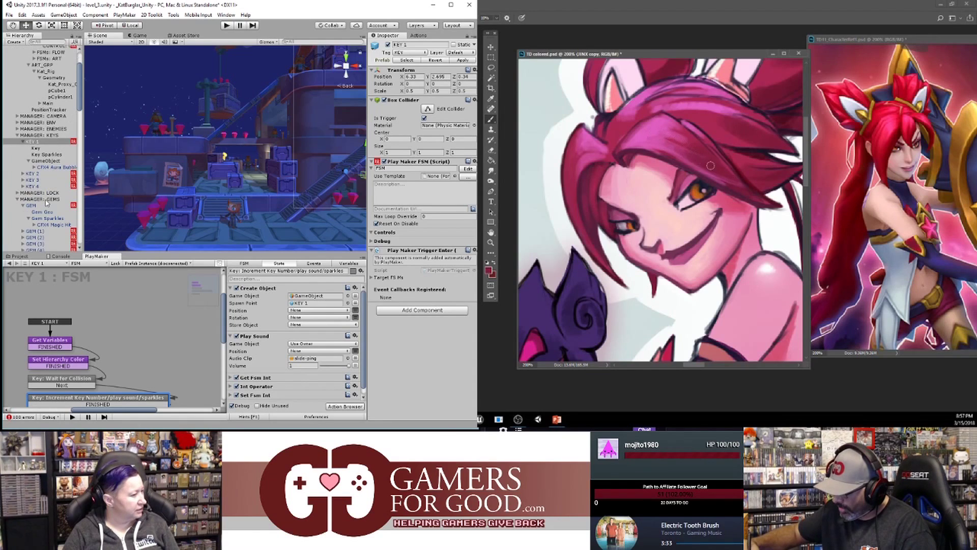
pyautogui.keyDown('alt'); pyautogui.click(659, 153); pyautogui.keyUp('alt')
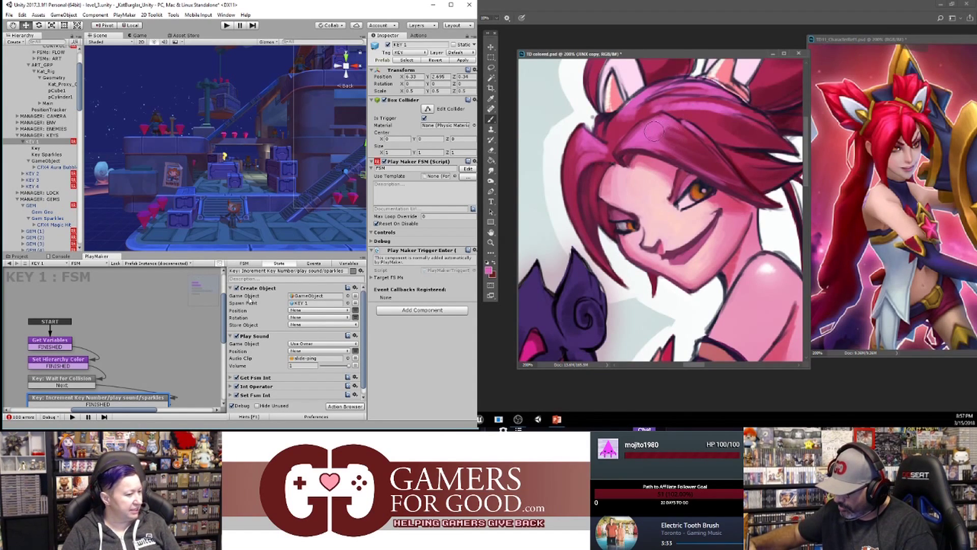
pyautogui.keyDown('alt'); pyautogui.click(693, 141); pyautogui.keyUp('alt')
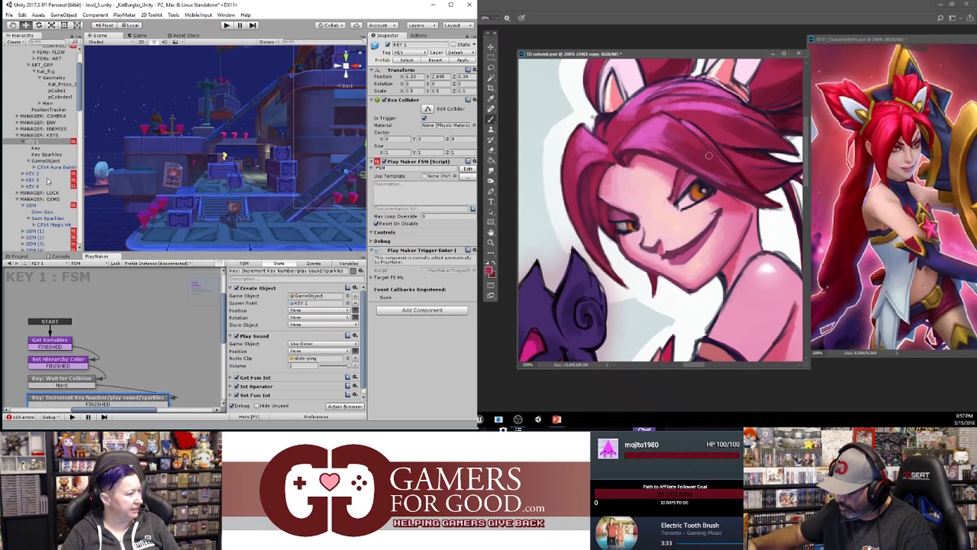
# - Move the CFX4 Aura Bubble effect under Key Sparkles in Unity, and delete the empty GameObject from KEY 1
pyautogui.moveTo(53, 168); pyautogui.dragTo(56, 155)
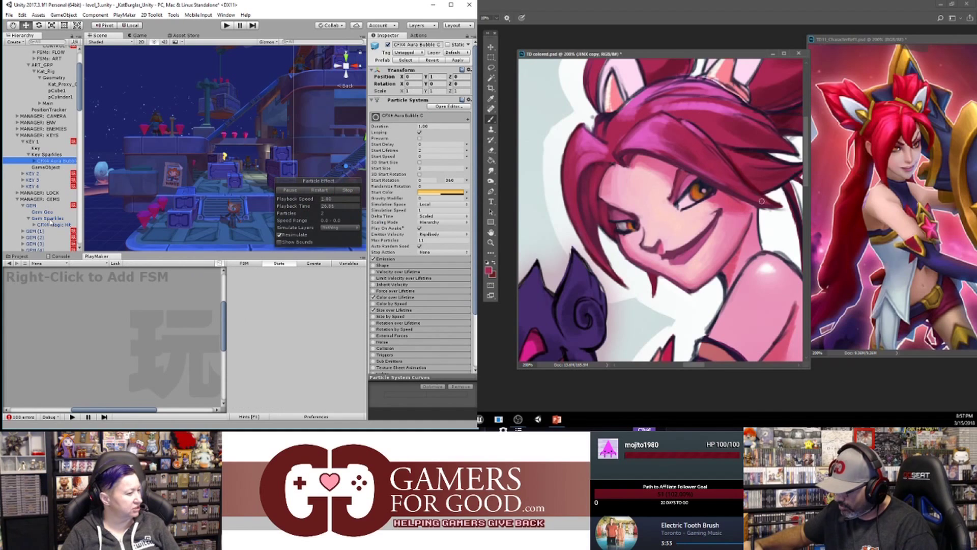
pyautogui.click(31, 206)
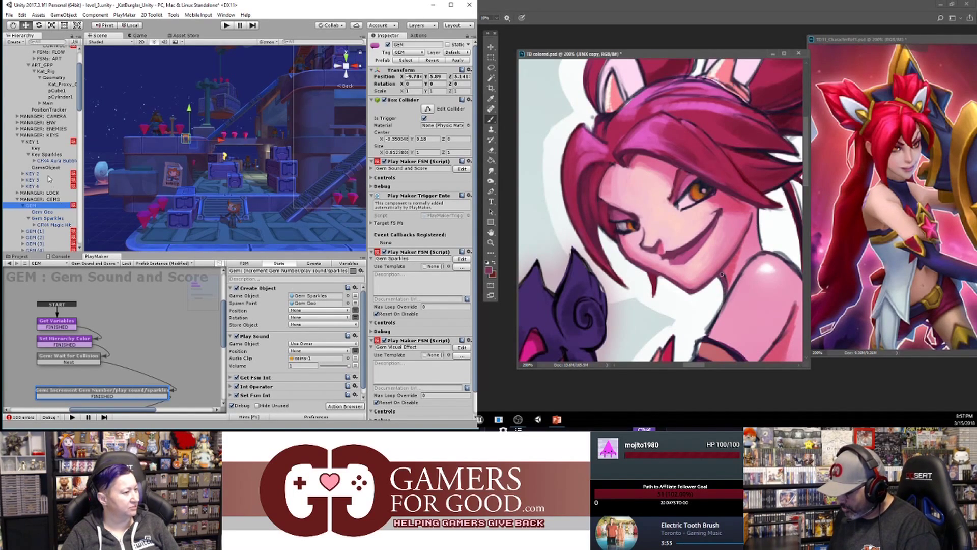
pyautogui.rightClick(48, 169)
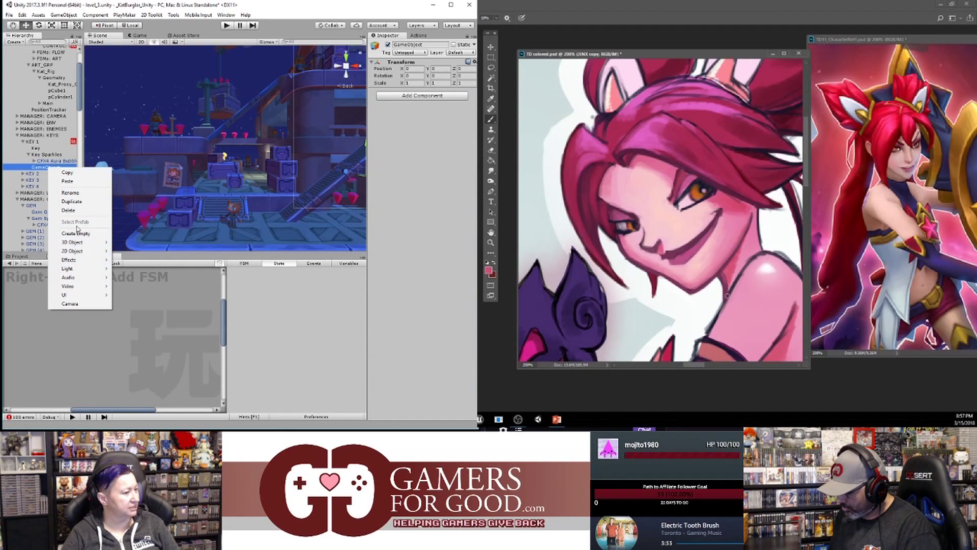
pyautogui.click(68, 210)
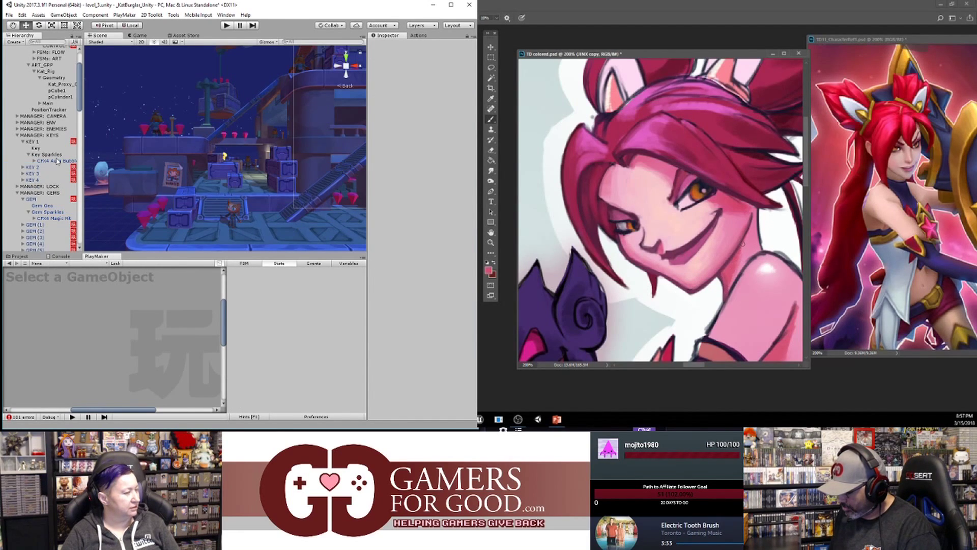
# - Match GEM's Create Object setup in KEY 1's sparkles state, with Key Sparkles as Game Object and Key as Spawn Point
pyautogui.click(31, 199)
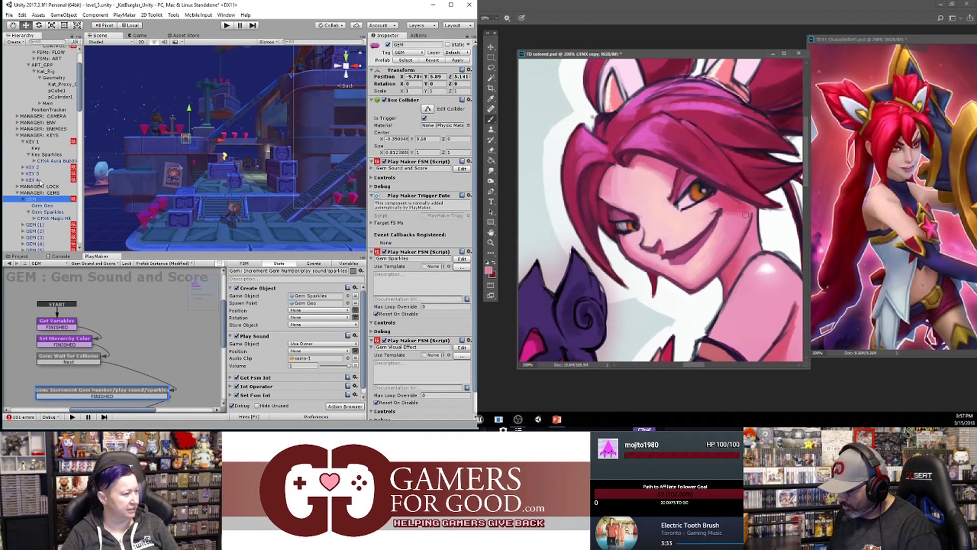
pyautogui.click(32, 142)
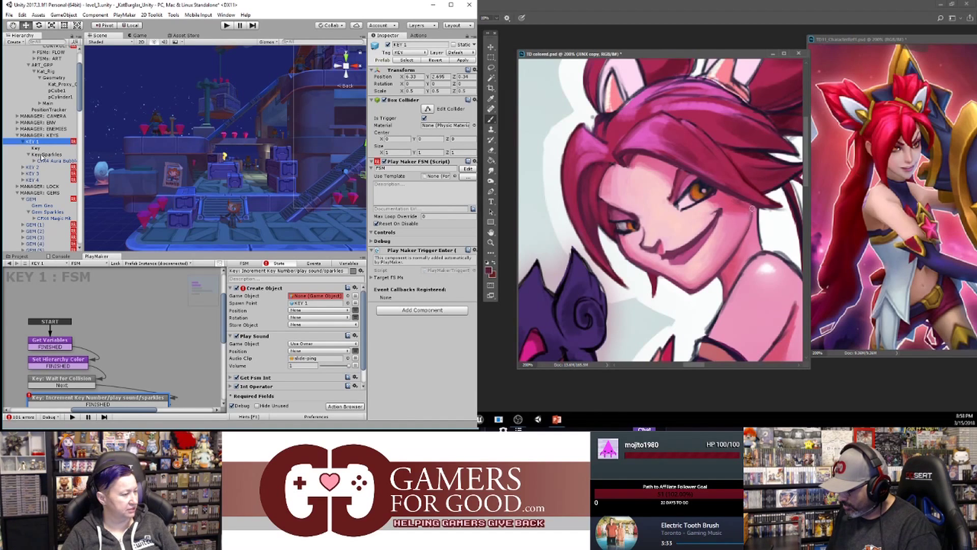
pyautogui.moveTo(41, 155); pyautogui.dragTo(142, 206)
pyautogui.moveTo(285, 275); pyautogui.dragTo(305, 295)
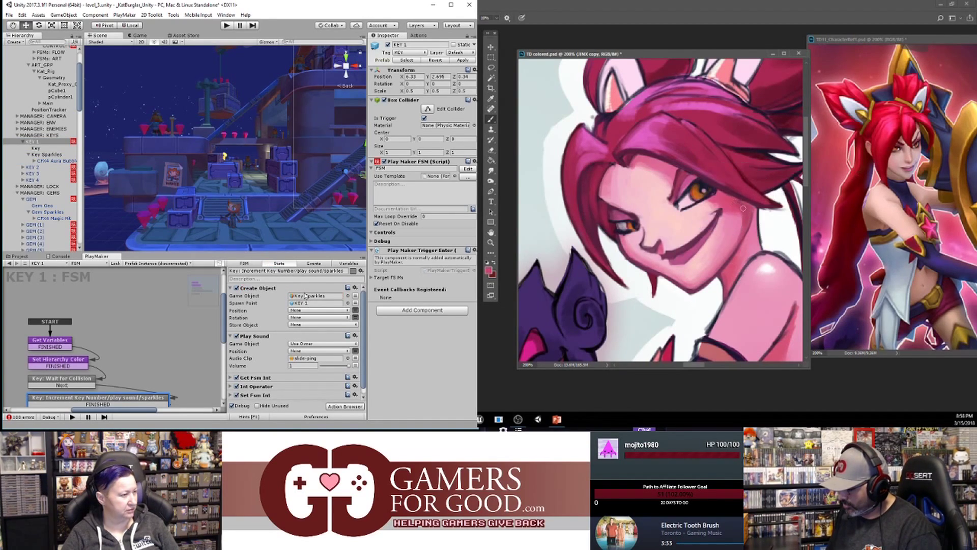
pyautogui.moveTo(37, 148); pyautogui.dragTo(299, 305)
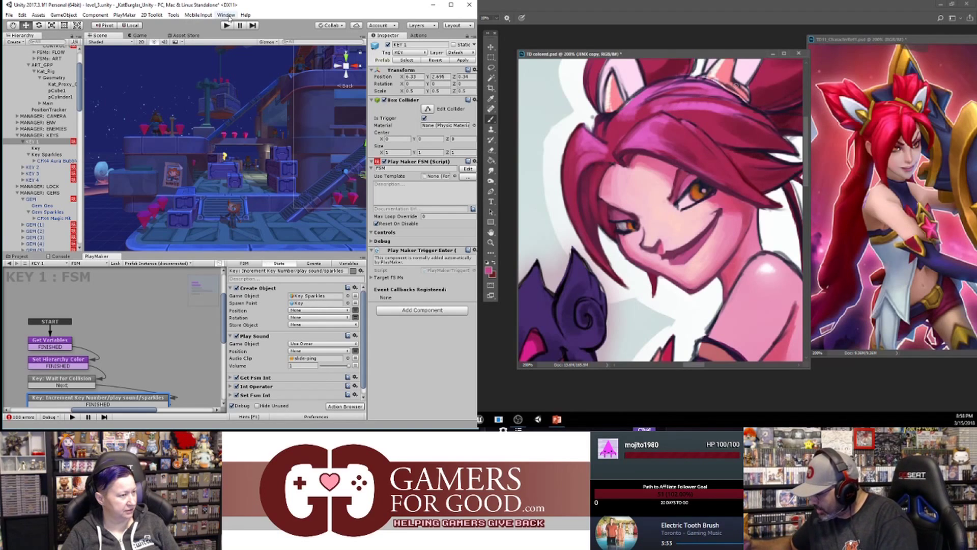
# - Start playtesting the level in Unity, and sample dark and red hair tones from the character's fringe in Photoshop
pyautogui.click(227, 25)
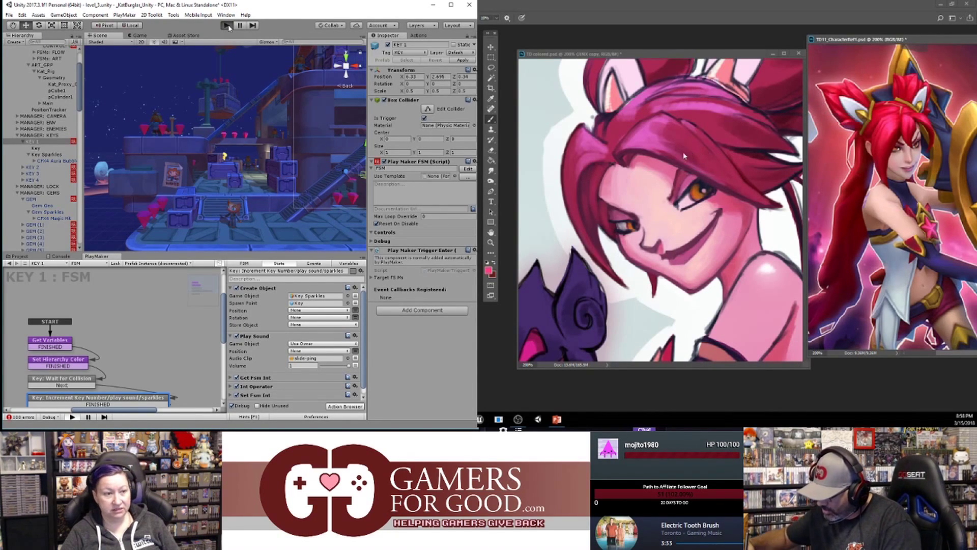
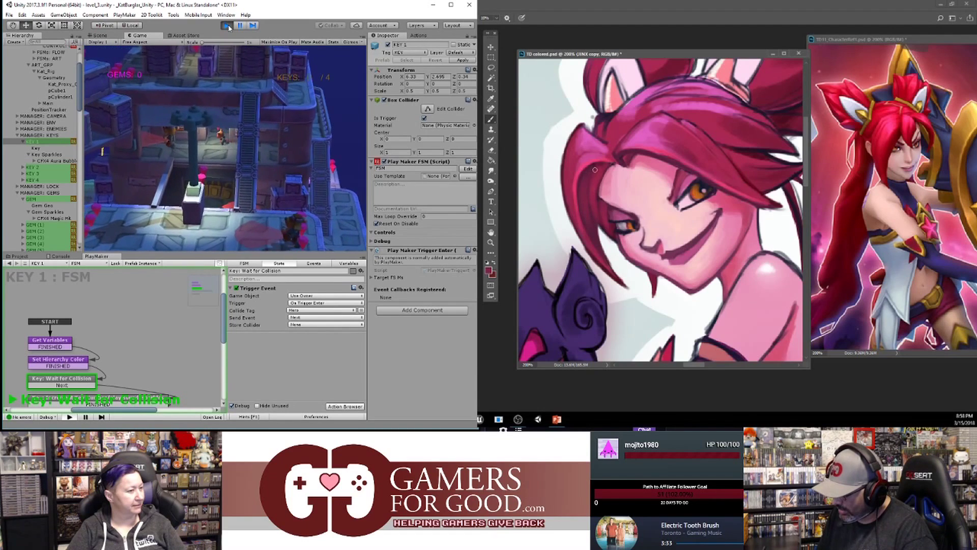
pyautogui.keyDown('alt'); pyautogui.click(589, 168); pyautogui.keyUp('alt')
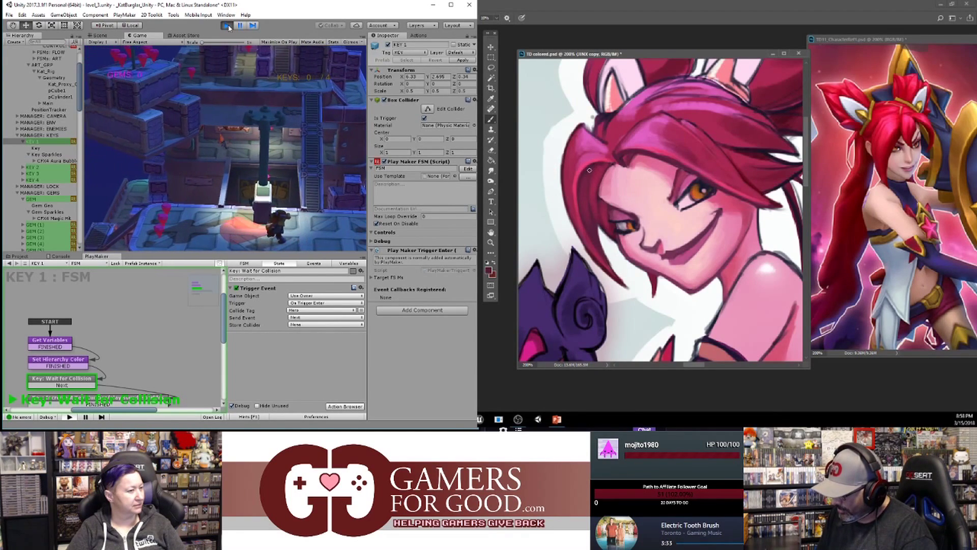
pyautogui.keyDown('alt'); pyautogui.click(575, 213); pyautogui.keyUp('alt')
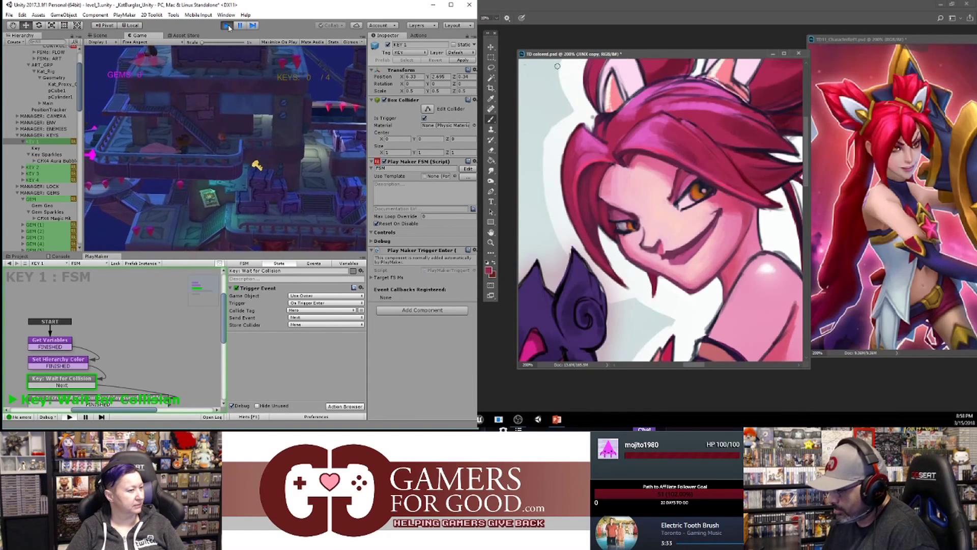
# - Lasso the character's mouth and chin area in Photoshop, shift it slightly down from the nose, and deselect it
pyautogui.hotkey('ctrl', '-')
pyautogui.hotkey('ctrl', '-')
pyautogui.moveTo(737, 305)
pyautogui.mouseDown()
pyautogui.moveTo(748, 237)
pyautogui.moveTo(741, 293)
pyautogui.mouseUp()
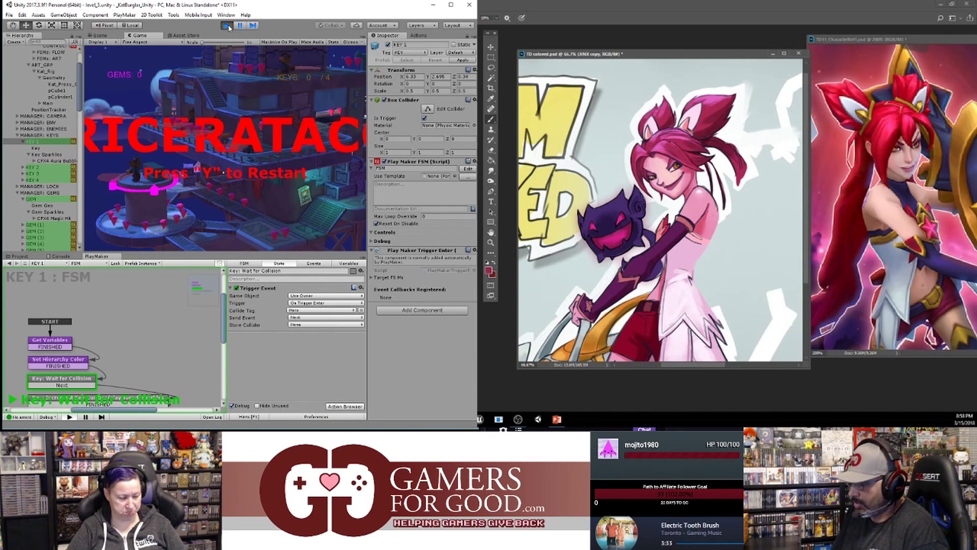
pyautogui.hotkey('ctrl', '+')
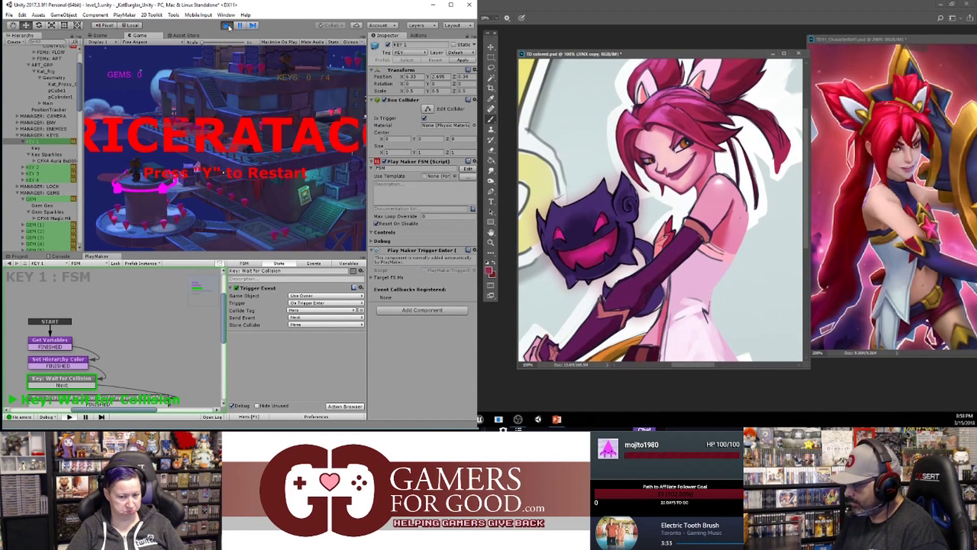
pyautogui.hotkey('ctrl', '+')
pyautogui.moveTo(726, 226); pyautogui.dragTo(677, 306)
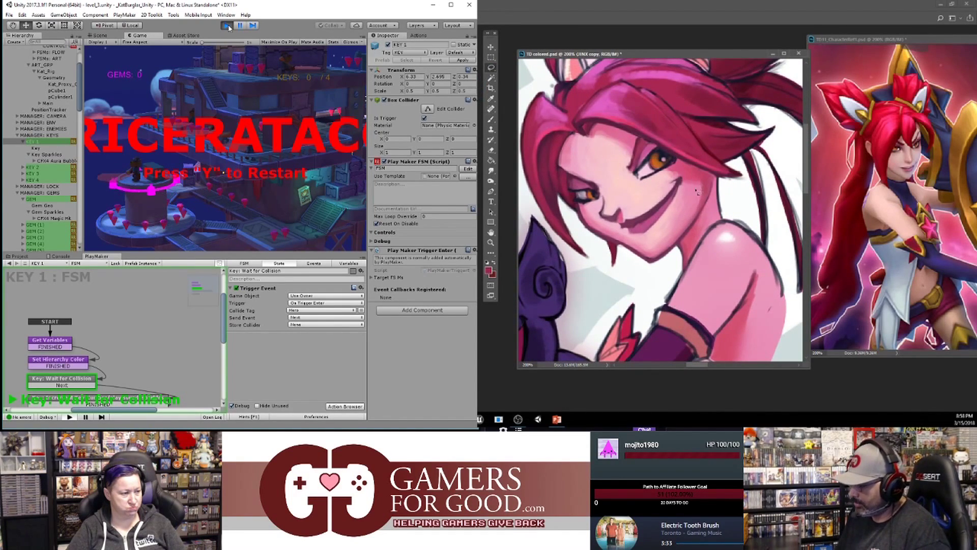
pyautogui.moveTo(621, 229)
pyautogui.mouseDown()
pyautogui.moveTo(634, 270)
pyautogui.moveTo(661, 264)
pyautogui.moveTo(707, 197)
pyautogui.mouseUp()
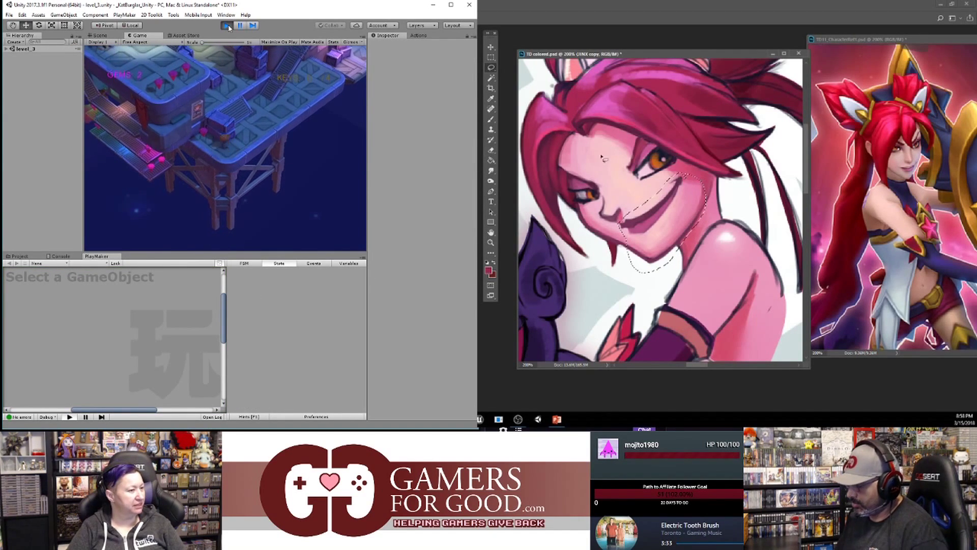
pyautogui.click(490, 47)
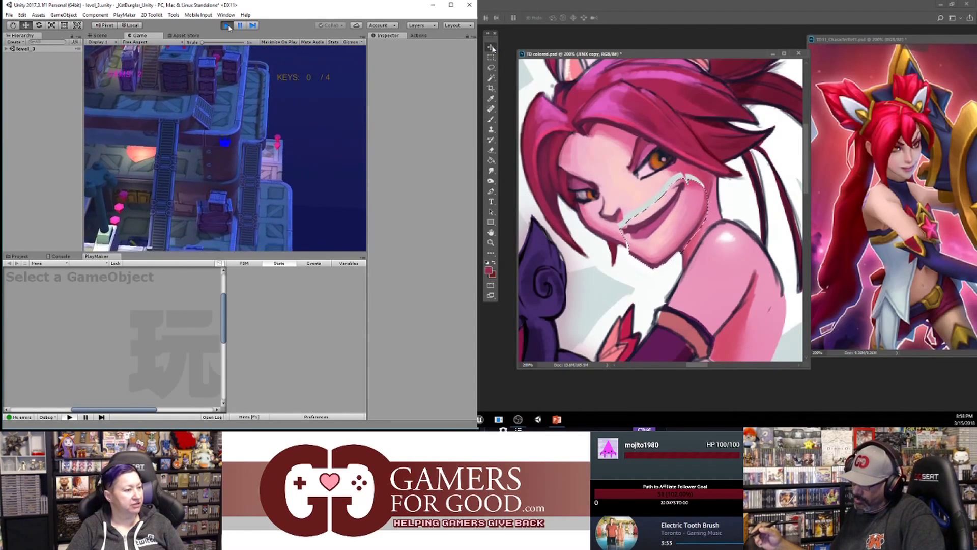
pyautogui.hotkey('ctrl', 'd')
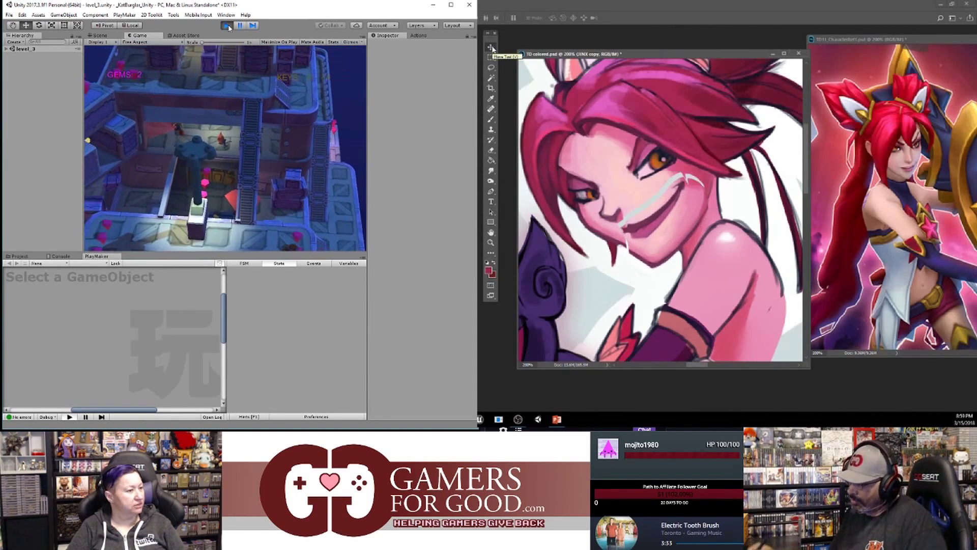
# - Paint over the gaps along the smile and chin with sampled pink skin tones and the dark outline color
pyautogui.press('b')
pyautogui.keyDown('alt'); pyautogui.click(644, 220); pyautogui.keyUp('alt')
pyautogui.moveTo(649, 199); pyautogui.dragTo(640, 209)
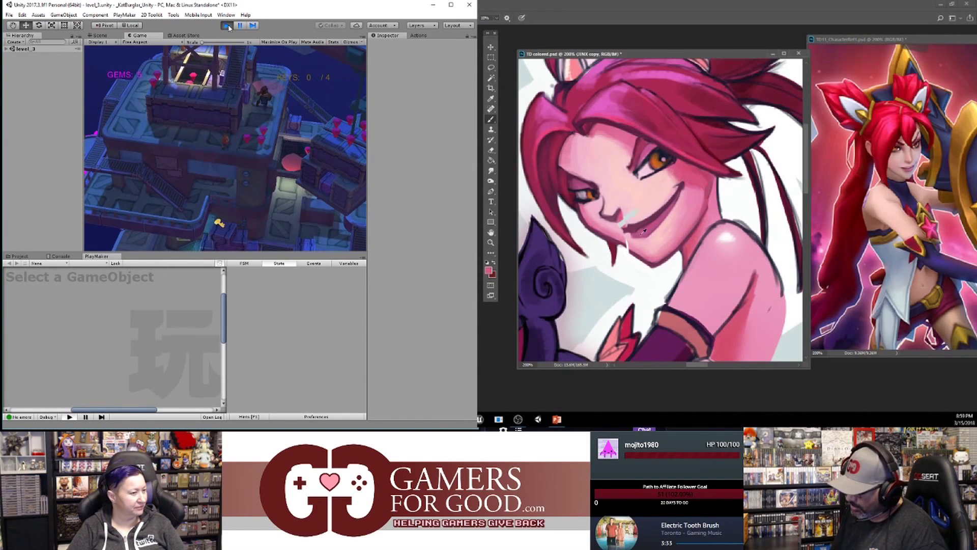
pyautogui.keyDown('alt'); pyautogui.click(629, 242); pyautogui.keyUp('alt')
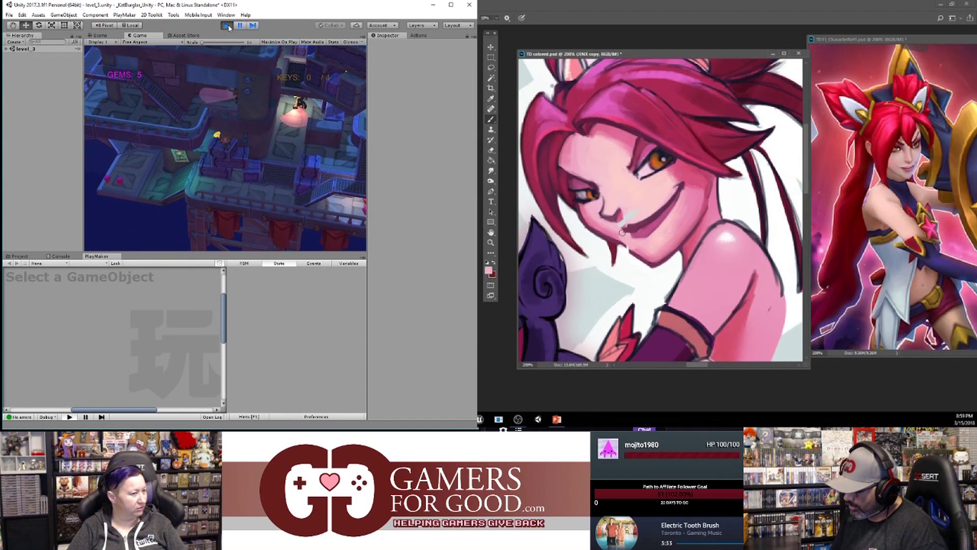
pyautogui.keyDown('alt'); pyautogui.click(629, 254); pyautogui.keyUp('alt')
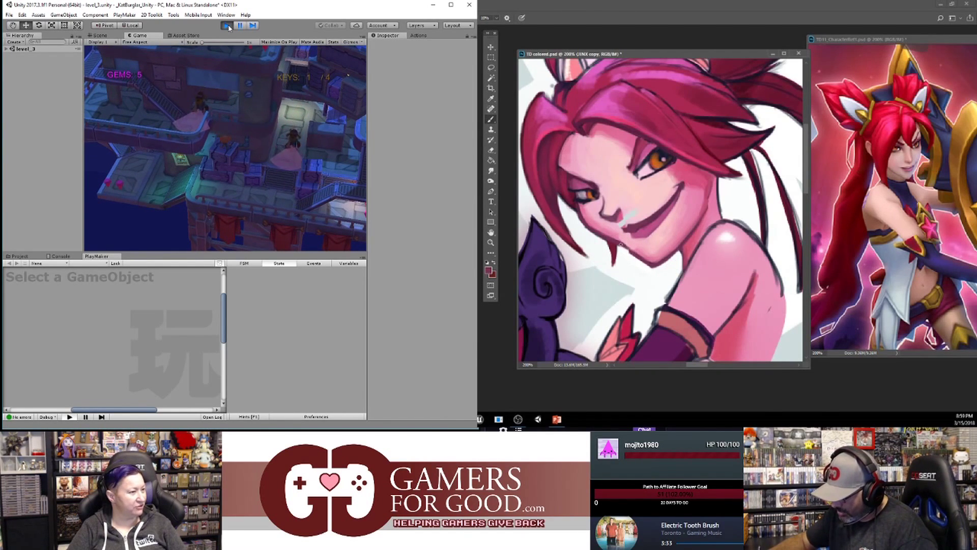
pyautogui.press('e')
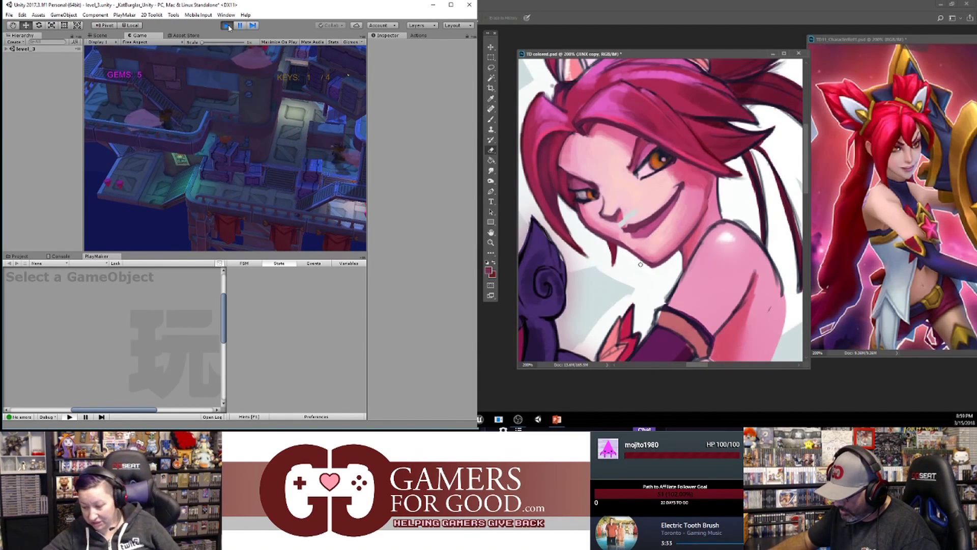
pyautogui.press('b')
# - Cover the light patch between the nose and mouth with sampled skin pinks, using a smaller brush
pyautogui.keyDown('alt'); pyautogui.click(617, 232); pyautogui.keyUp('alt')
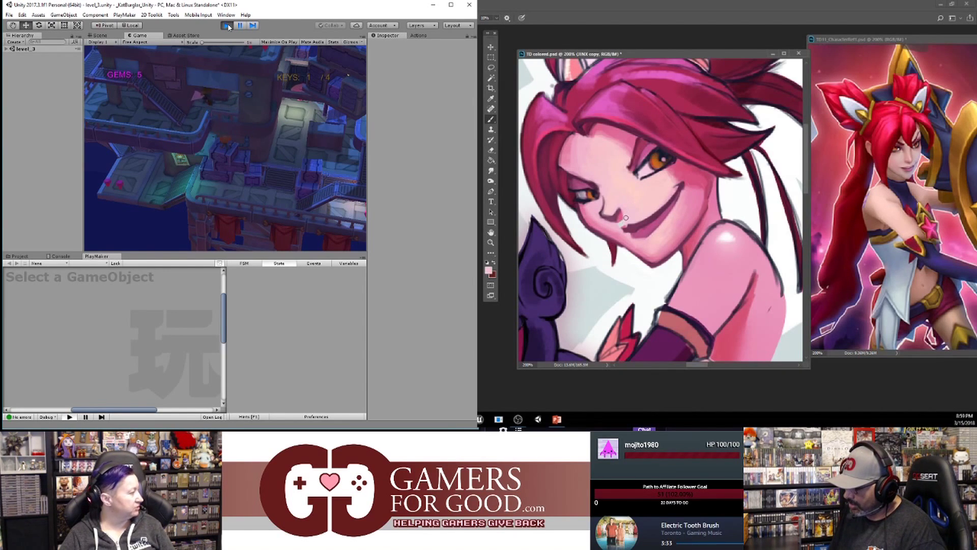
pyautogui.keyDown('alt'); pyautogui.click(620, 232); pyautogui.keyUp('alt')
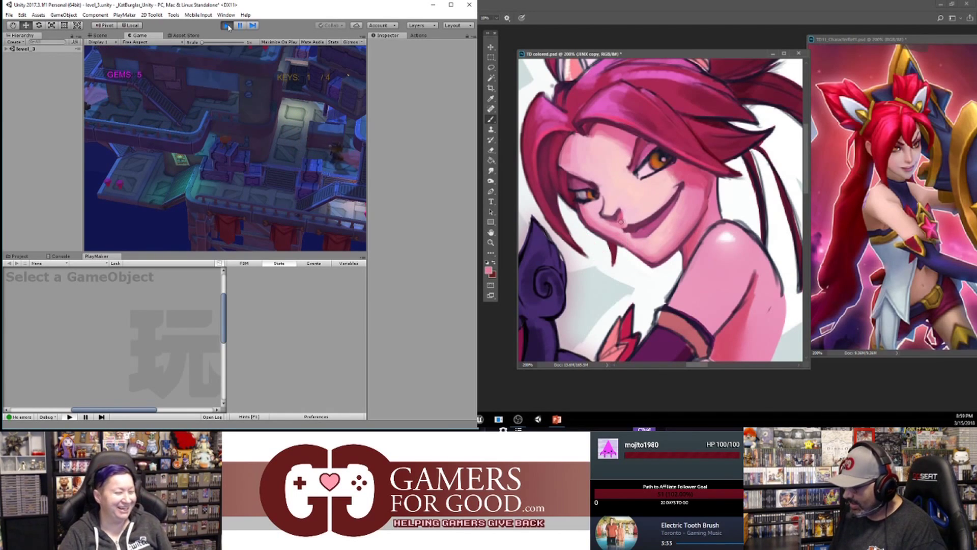
pyautogui.keyDown('alt'); pyautogui.click(625, 217); pyautogui.keyUp('alt')
pyautogui.press('[')
pyautogui.press('[')
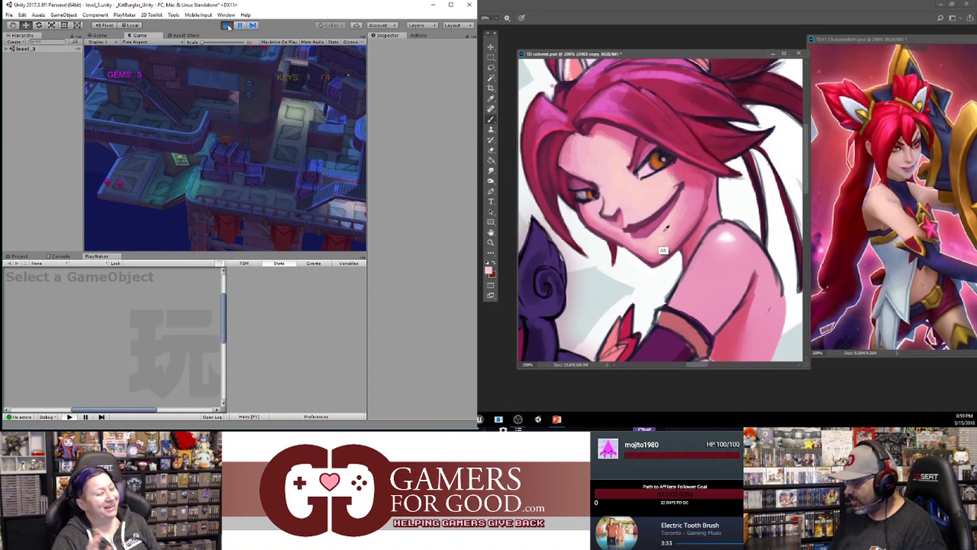
# - Refine the lips with a sampled dark tone and highlight the lower lip with a near-white sampled from the shoulder
pyautogui.keyDown('alt'); pyautogui.click(646, 222); pyautogui.keyUp('alt')
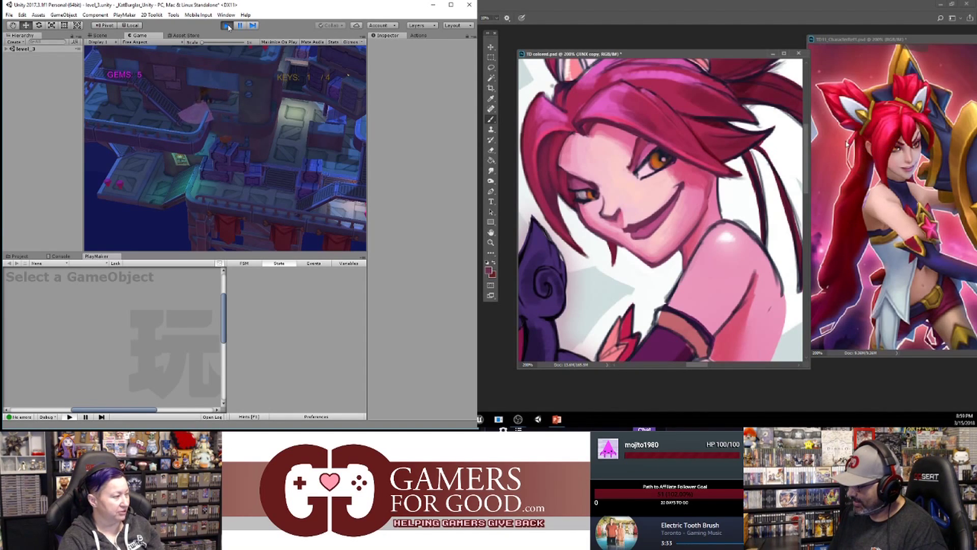
pyautogui.keyDown('alt'); pyautogui.click(727, 239); pyautogui.keyUp('alt')
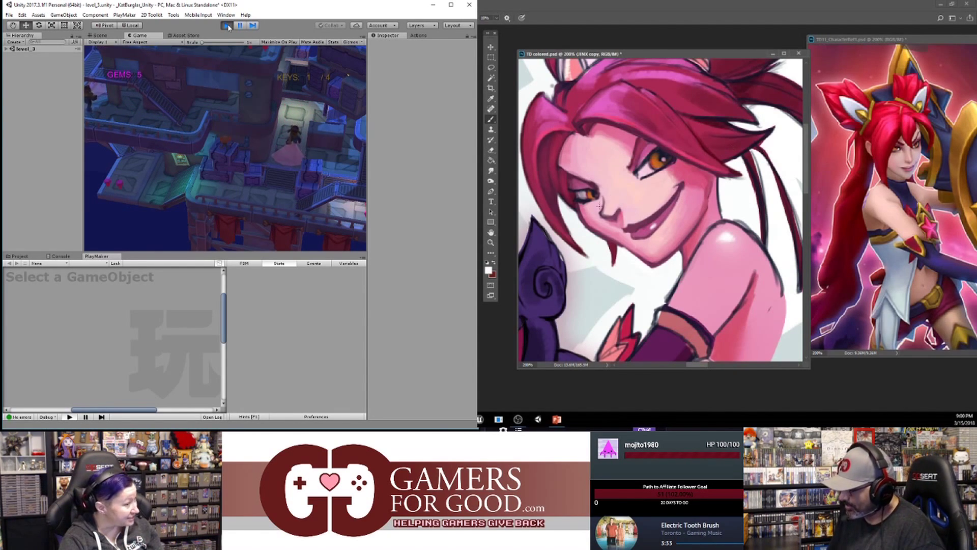
# - Rework the shading between the brow and the larger eye with sampled dark red, pink and light skin tones
pyautogui.keyDown('alt'); pyautogui.click(639, 152); pyautogui.keyUp('alt')
pyautogui.keyDown('alt'); pyautogui.click(633, 160); pyautogui.keyUp('alt')
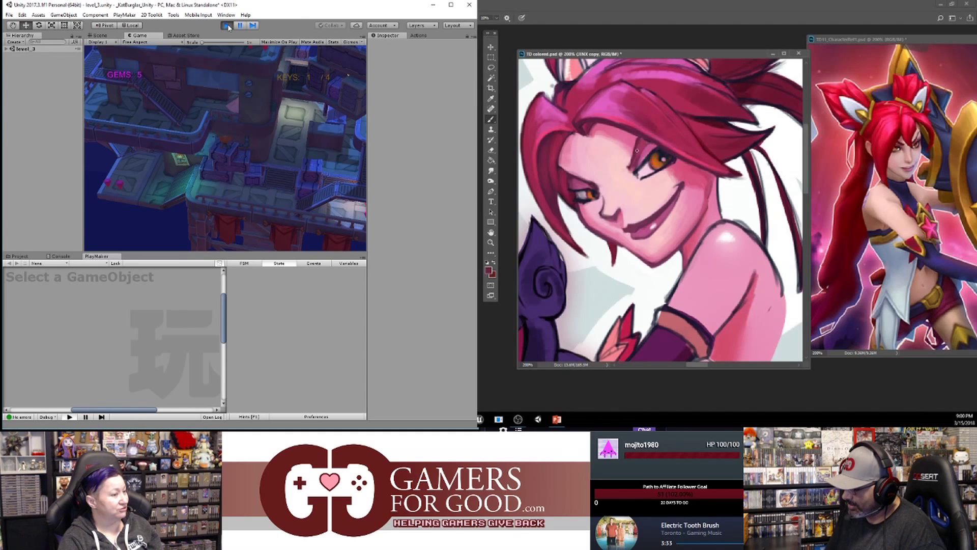
pyautogui.keyDown('alt'); pyautogui.click(647, 144); pyautogui.keyUp('alt')
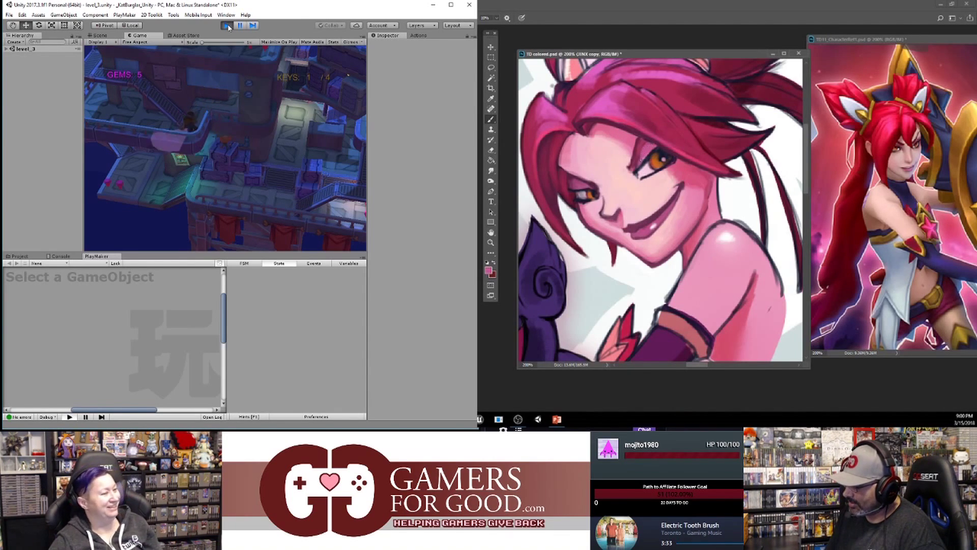
pyautogui.keyDown('alt'); pyautogui.click(642, 155); pyautogui.keyUp('alt')
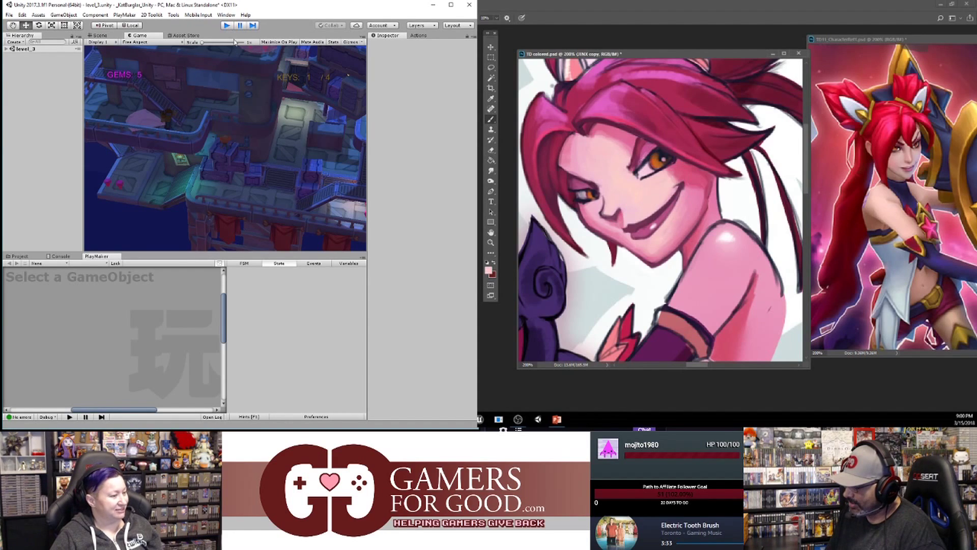
pyautogui.keyDown('alt'); pyautogui.click(644, 154); pyautogui.keyUp('alt')
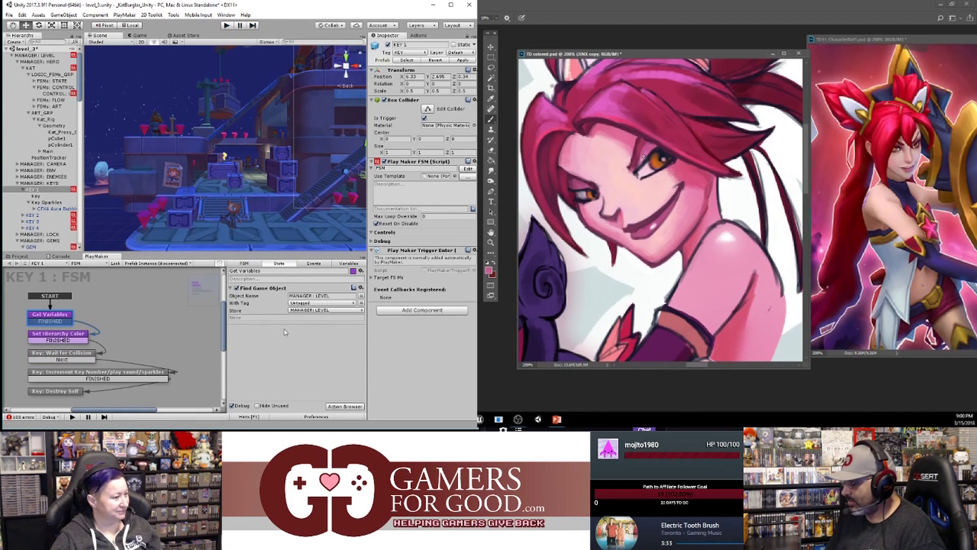
pyautogui.keyDown('alt'); pyautogui.click(635, 167); pyautogui.keyUp('alt')
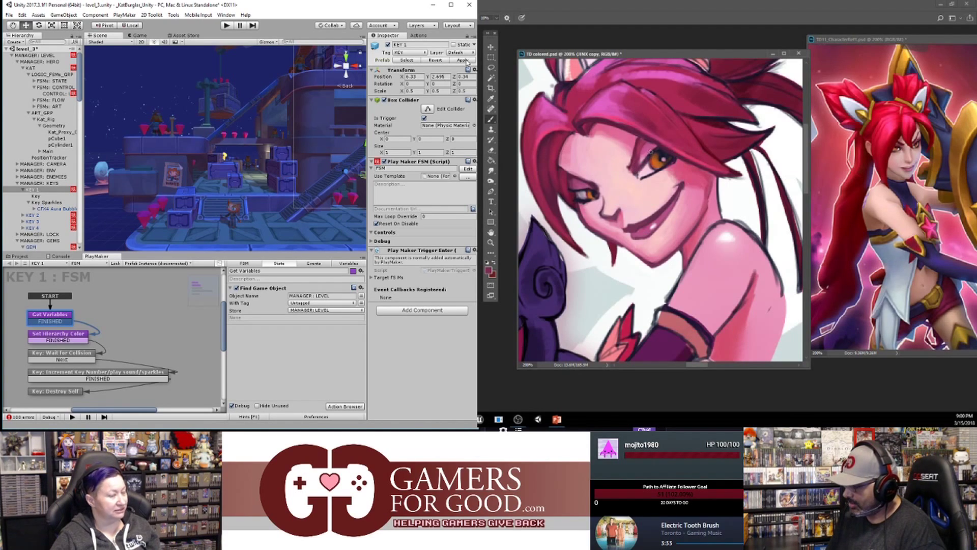
# - Touch up around the larger eye with sampled dark and light skin tones in Photoshop, and apply KEY 1's changes to its prefab in Unity
pyautogui.keyDown('alt'); pyautogui.click(655, 155); pyautogui.keyUp('alt')
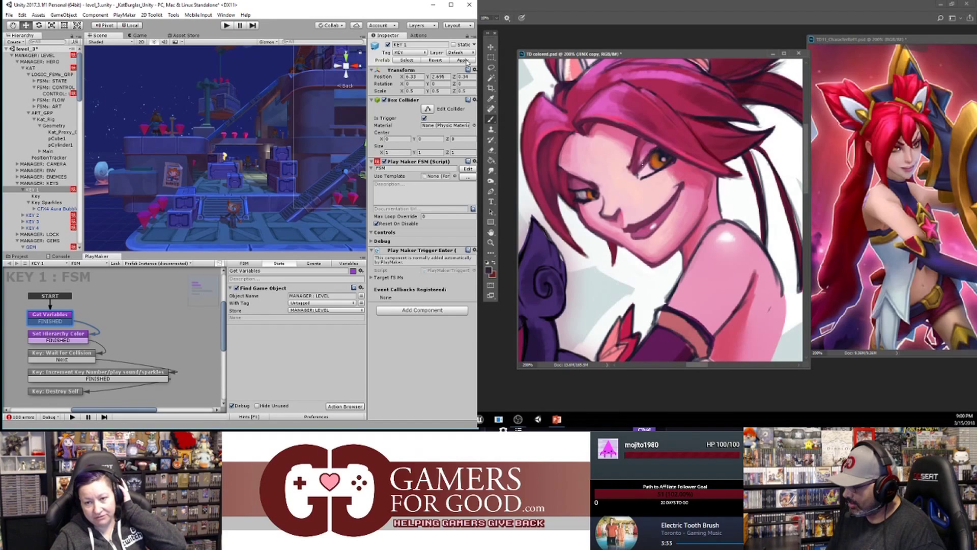
pyautogui.keyDown('alt'); pyautogui.click(648, 194); pyautogui.keyUp('alt')
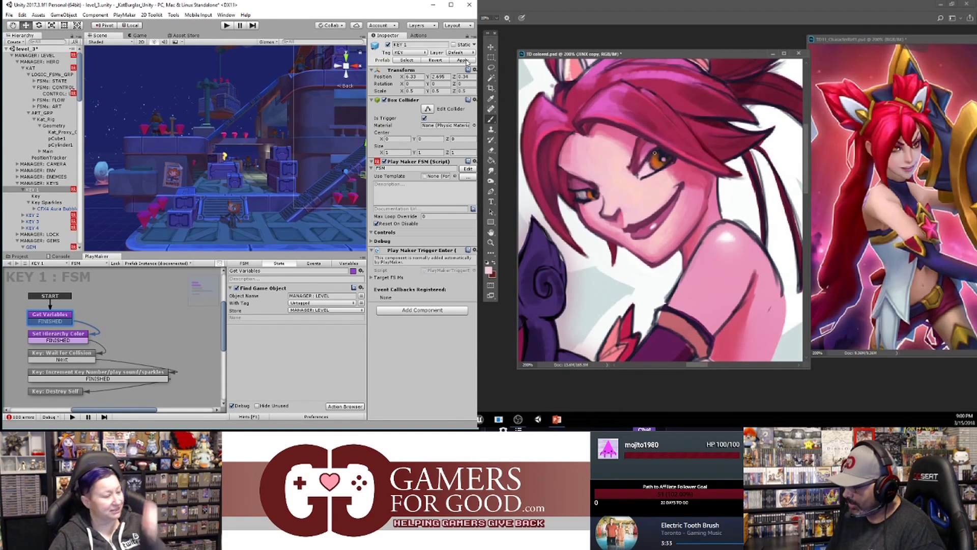
pyautogui.click(466, 60)
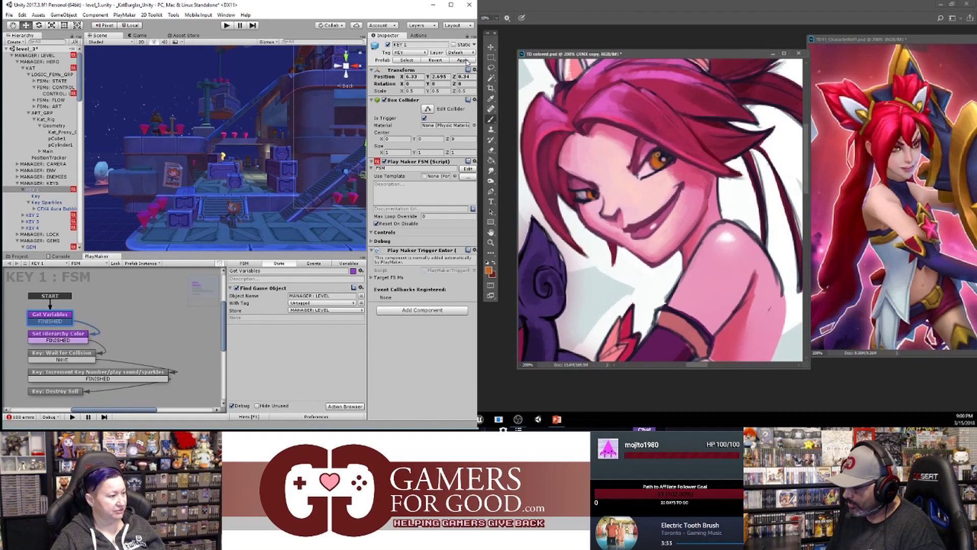
# - Play-test the level in Unity, and touch up around the larger eye with sampled dark and near-white tones in Photoshop
pyautogui.click(227, 25)
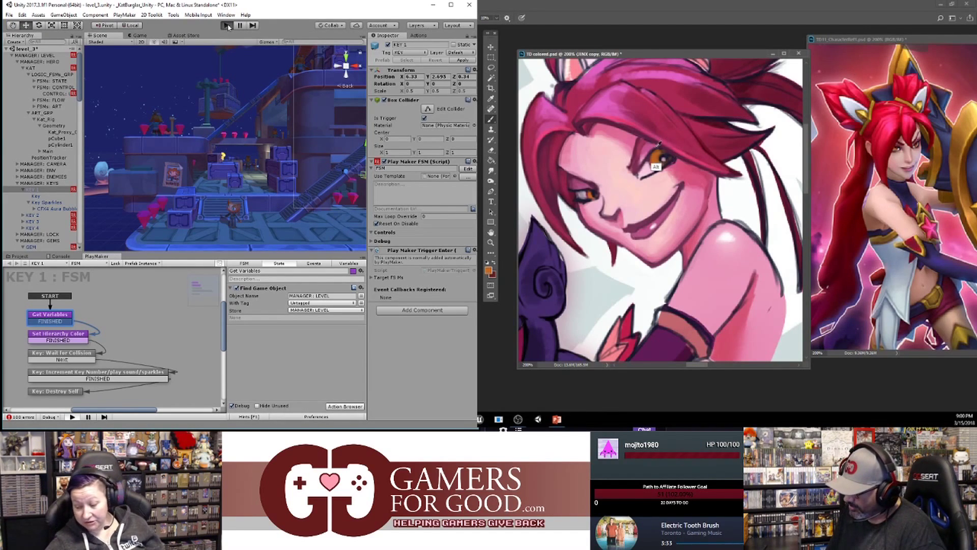
pyautogui.keyDown('alt'); pyautogui.click(674, 157); pyautogui.keyUp('alt')
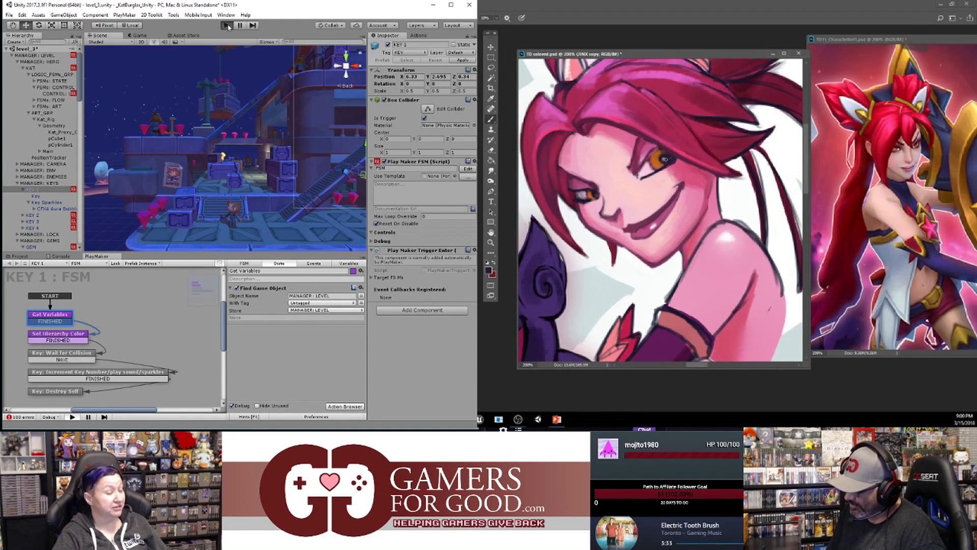
pyautogui.click(227, 26)
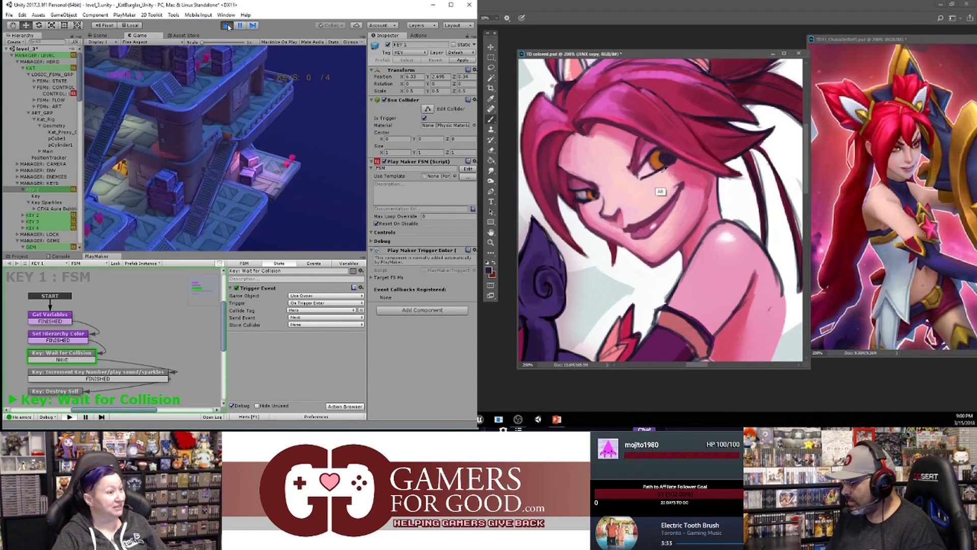
pyautogui.keyDown('alt'); pyautogui.click(726, 235); pyautogui.keyUp('alt')
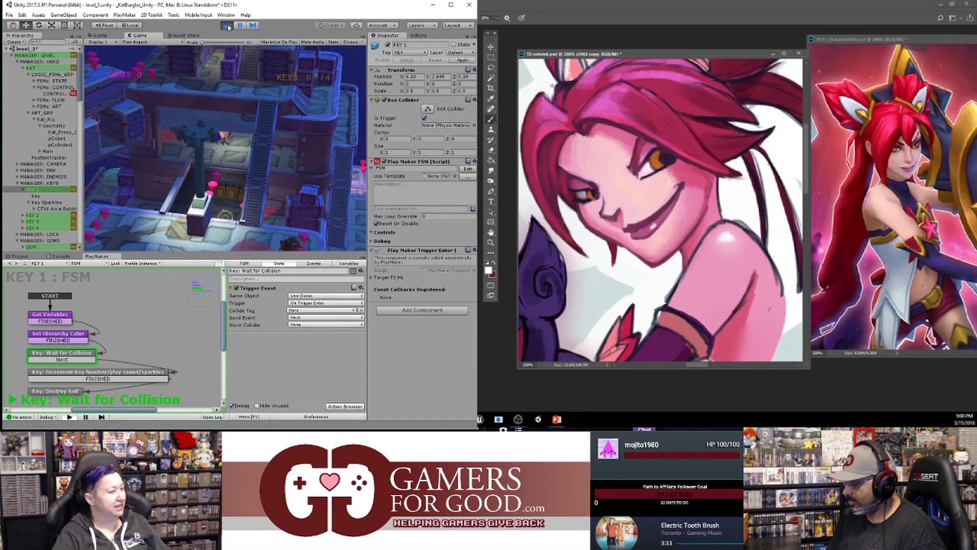
# - Blend the shading between the nose bridge and larger eye with sampled dark red and light pink, and stop Unity's play-test
pyautogui.keyDown('alt'); pyautogui.click(643, 158); pyautogui.keyUp('alt')
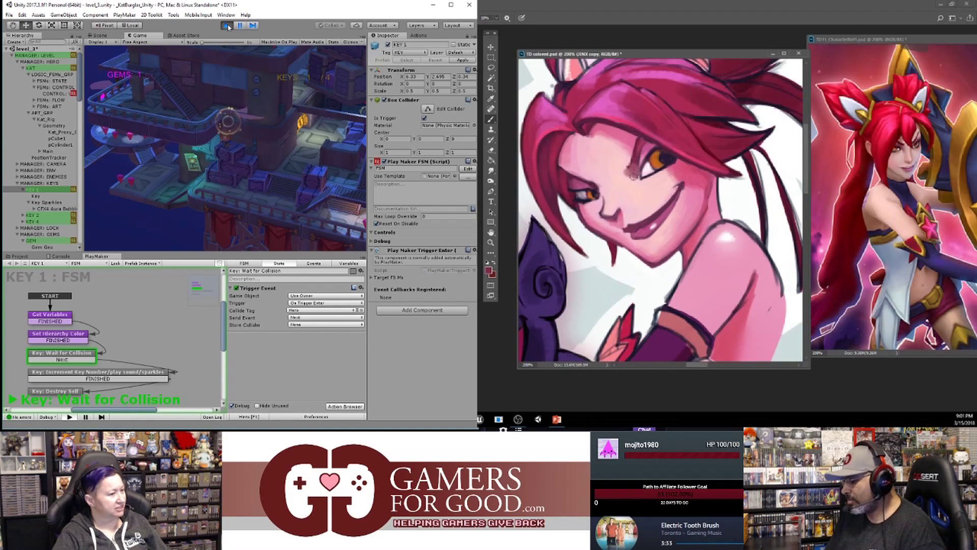
pyautogui.keyDown('alt'); pyautogui.click(614, 191); pyautogui.keyUp('alt')
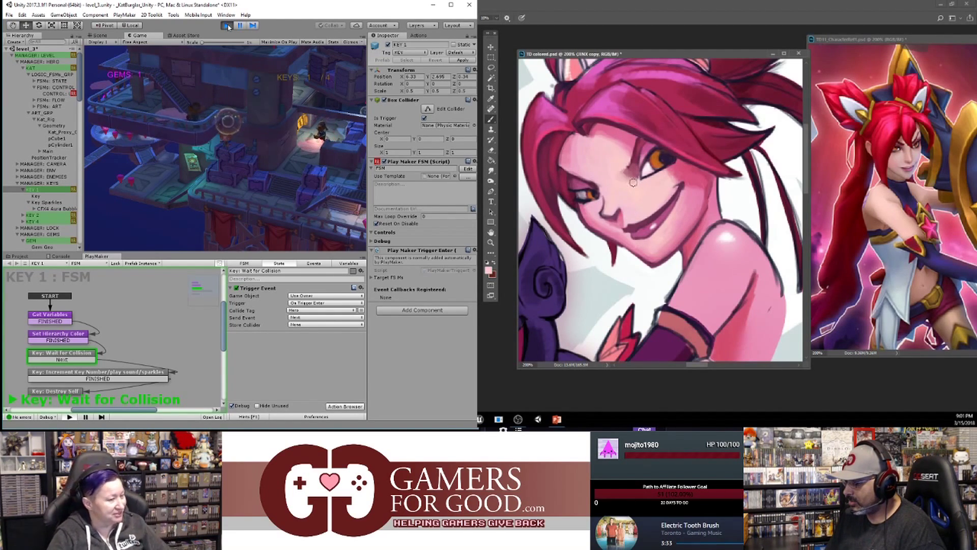
pyautogui.keyDown('alt'); pyautogui.click(640, 154); pyautogui.keyUp('alt')
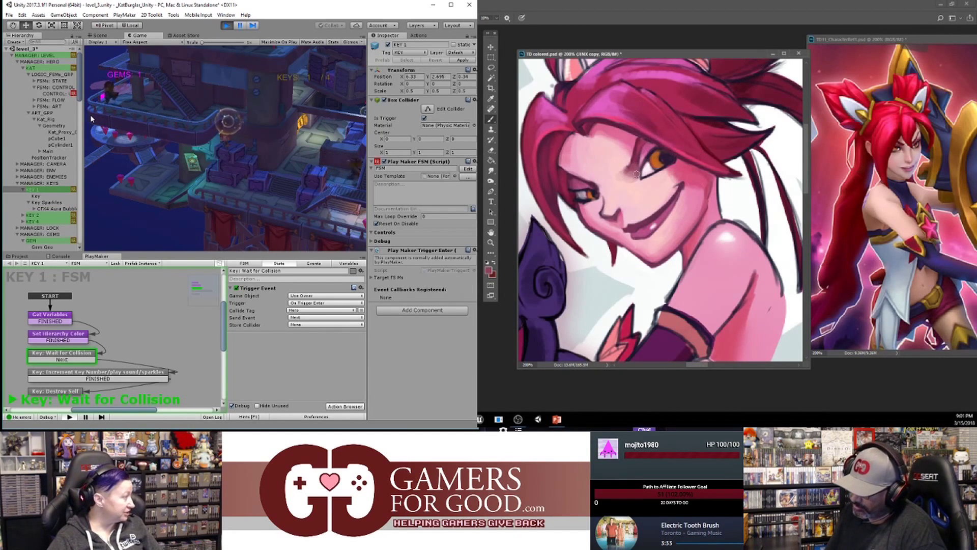
pyautogui.keyDown('alt'); pyautogui.click(628, 159); pyautogui.keyUp('alt')
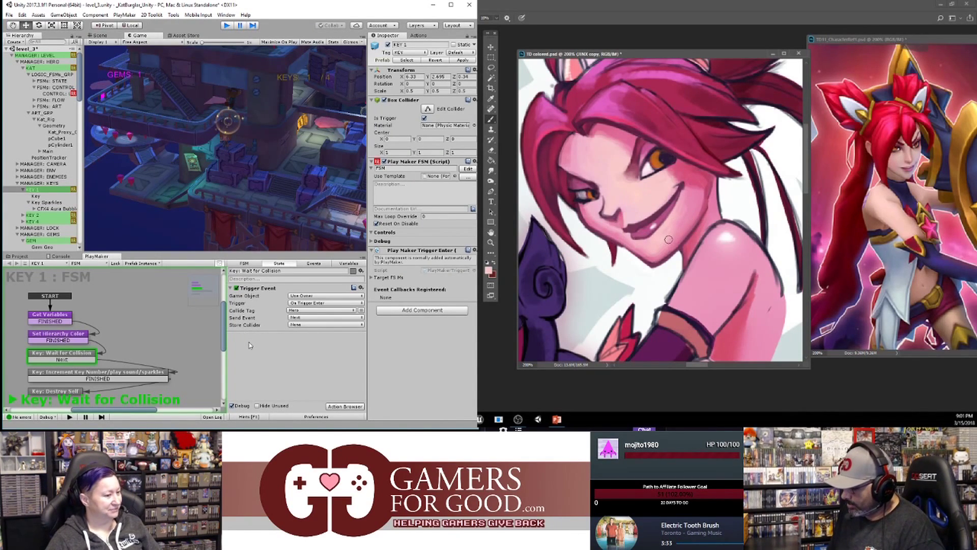
pyautogui.hotkey('ctrl', 'p')
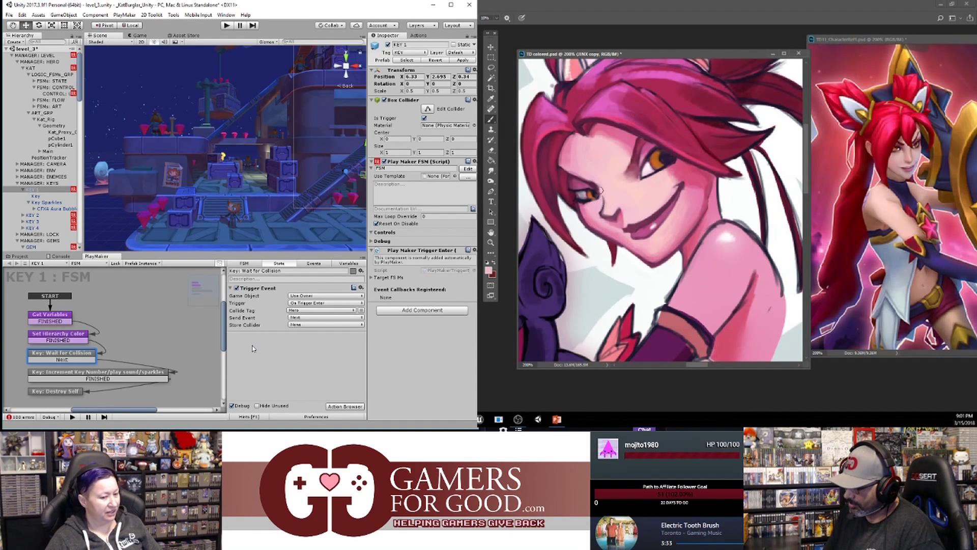
# - Refine the smaller eye and its surroundings with sampled pink, dark and near-white tones in Photoshop
pyautogui.keyDown('alt'); pyautogui.click(621, 216); pyautogui.keyUp('alt')
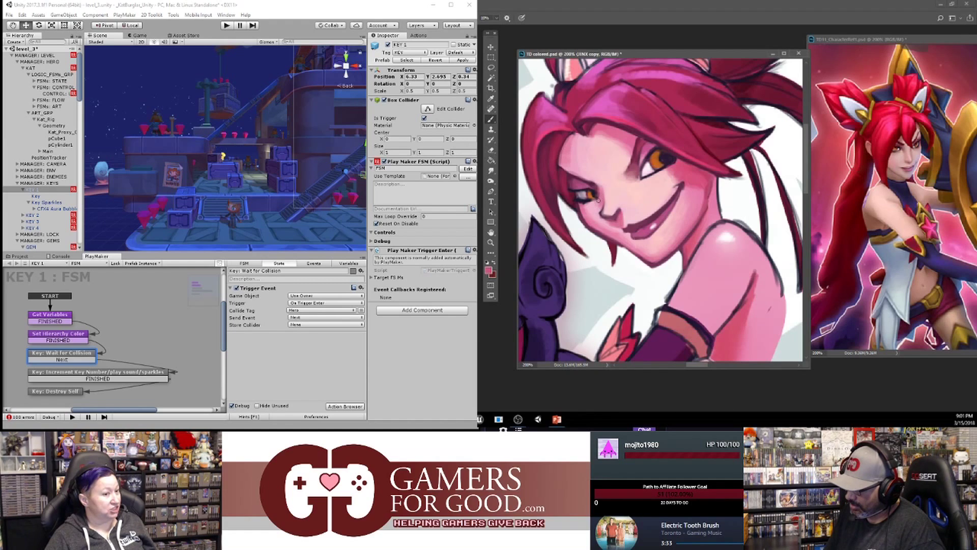
pyautogui.keyDown('alt'); pyautogui.click(594, 213); pyautogui.keyUp('alt')
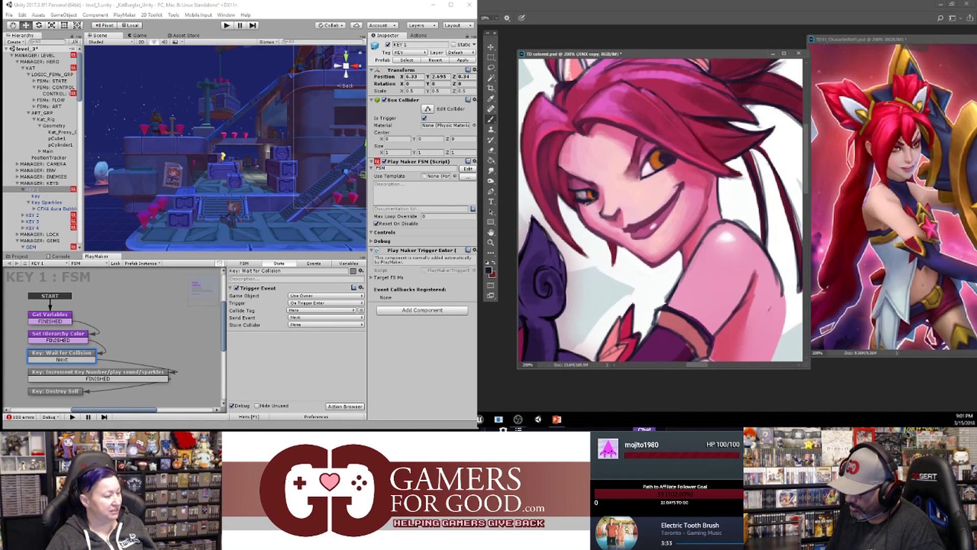
pyautogui.keyDown('alt'); pyautogui.click(582, 194); pyautogui.keyUp('alt')
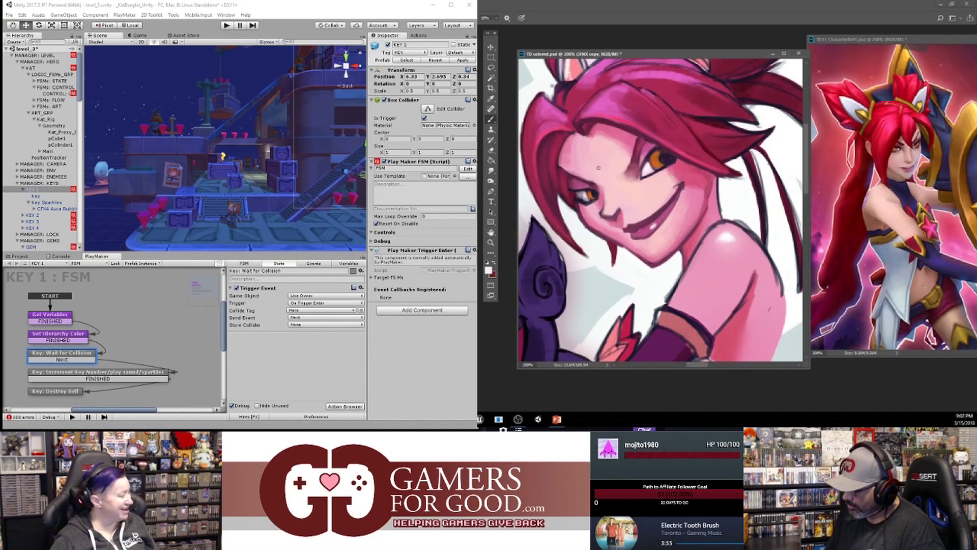
# - Brighten the orange irises with progressively lighter oranges, starting from the sampled iris colour and #de8540
pyautogui.keyDown('alt'); pyautogui.click(659, 156); pyautogui.keyUp('alt')
pyautogui.click(488, 270)
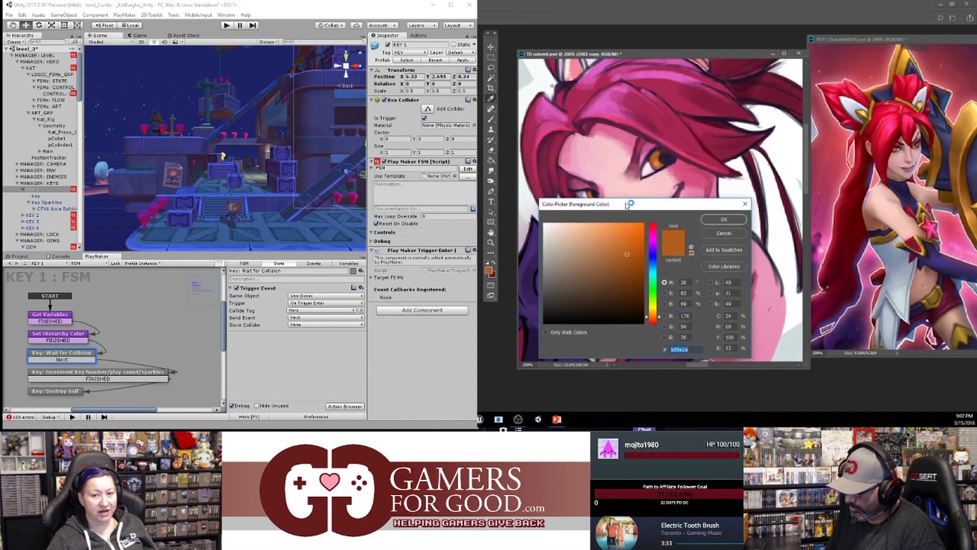
pyautogui.click(723, 219)
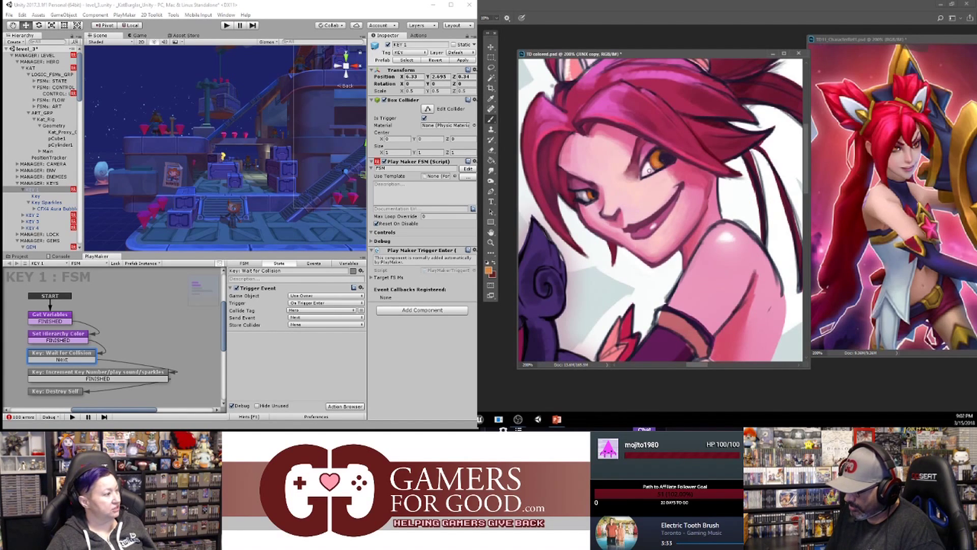
pyautogui.click(489, 271)
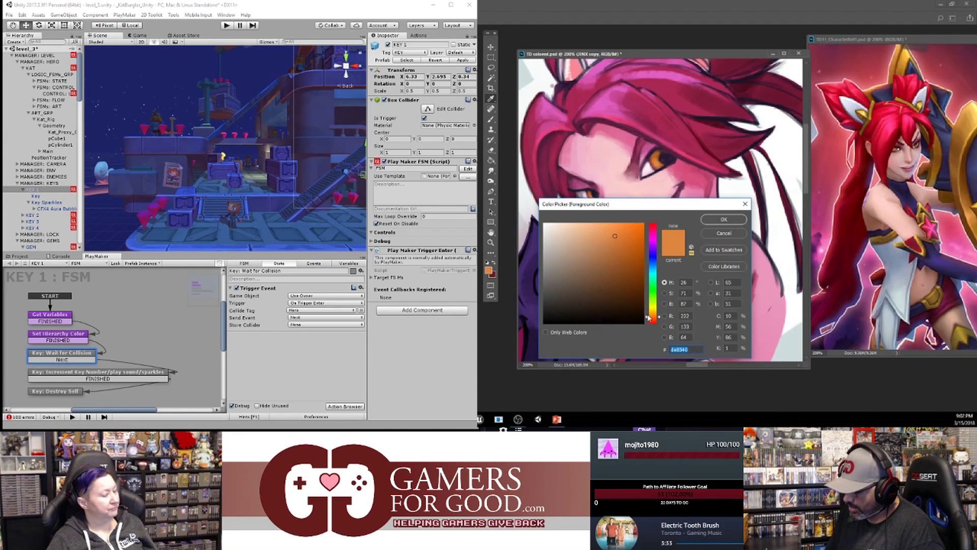
pyautogui.click(621, 224)
pyautogui.click(723, 219)
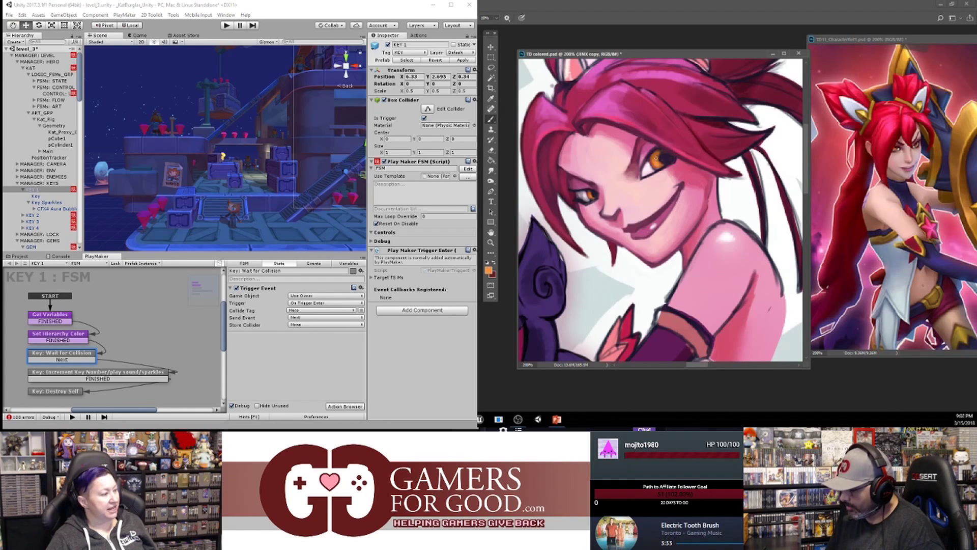
pyautogui.click(489, 272)
pyautogui.click(608, 225)
pyautogui.click(708, 220)
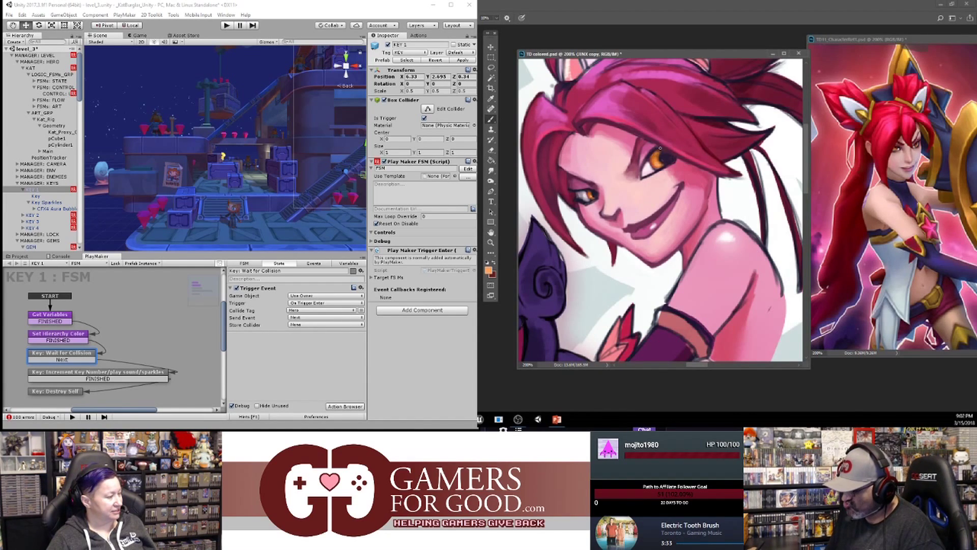
# - Touch up the face and hair edges with sampled pink and dark tones, and erase along the long strand beside the smaller eye
pyautogui.keyDown('alt'); pyautogui.click(665, 161); pyautogui.keyUp('alt')
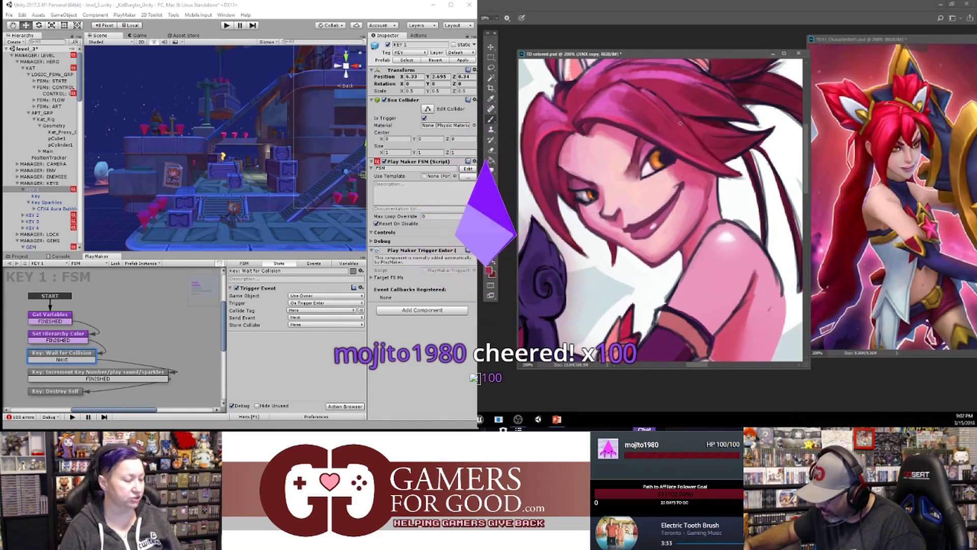
pyautogui.keyDown('alt'); pyautogui.click(708, 219); pyautogui.keyUp('alt')
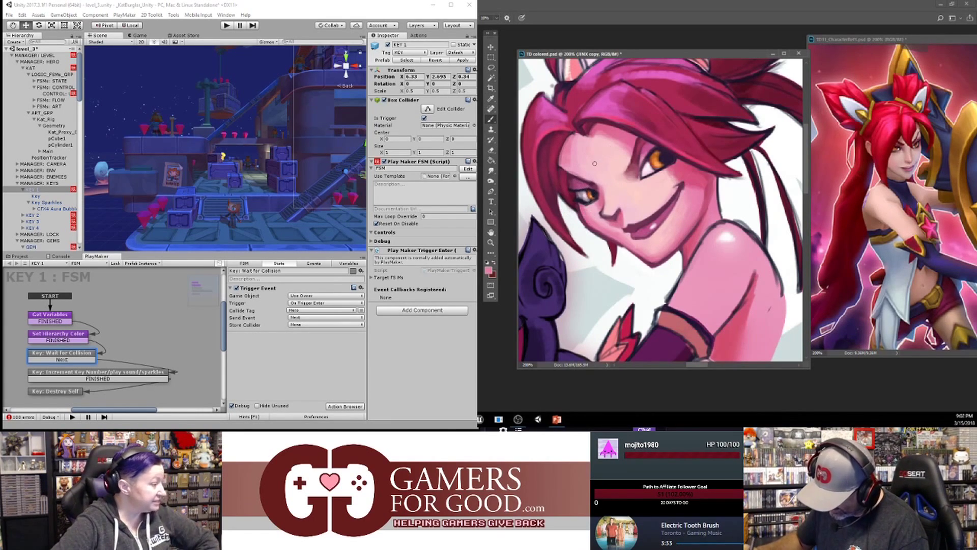
pyautogui.keyDown('alt'); pyautogui.click(564, 167); pyautogui.keyUp('alt')
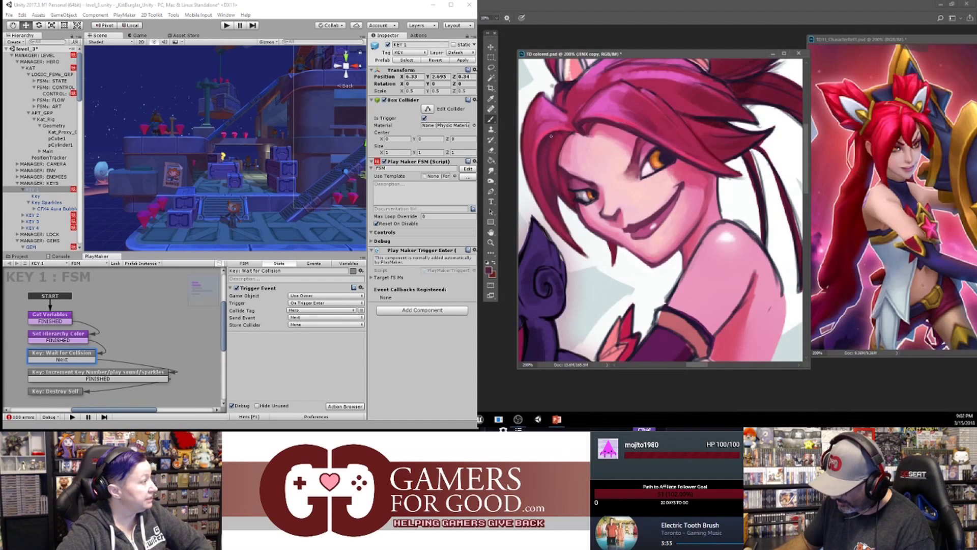
pyautogui.press('e')
pyautogui.moveTo(562, 215)
pyautogui.mouseDown()
pyautogui.moveTo(590, 251)
pyautogui.moveTo(583, 244)
pyautogui.mouseUp()
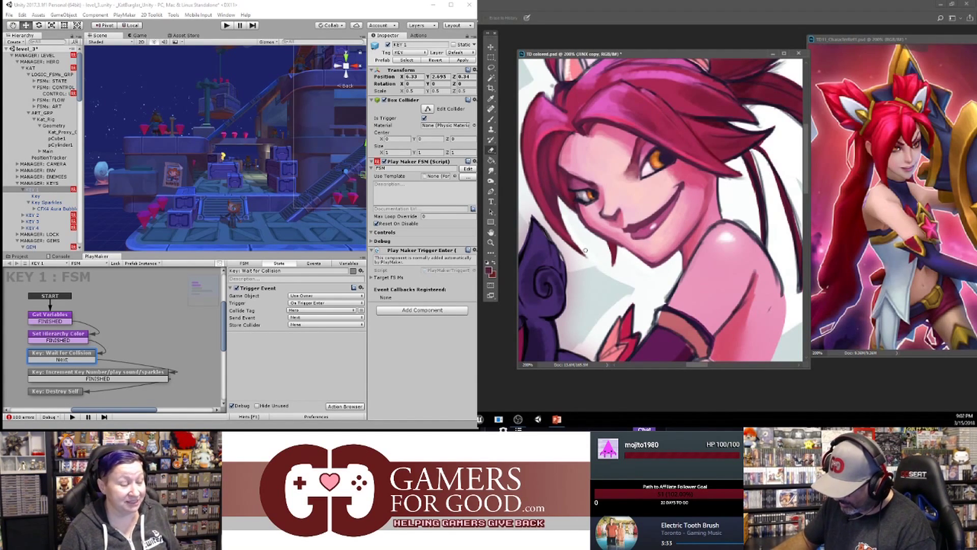
pyautogui.press('b')
# - Compare the painted face with the underlying artwork by hiding the paint and character layers
pyautogui.moveTo(694, 203)
pyautogui.mouseDown()
pyautogui.moveTo(750, 231)
pyautogui.moveTo(733, 224)
pyautogui.mouseUp()
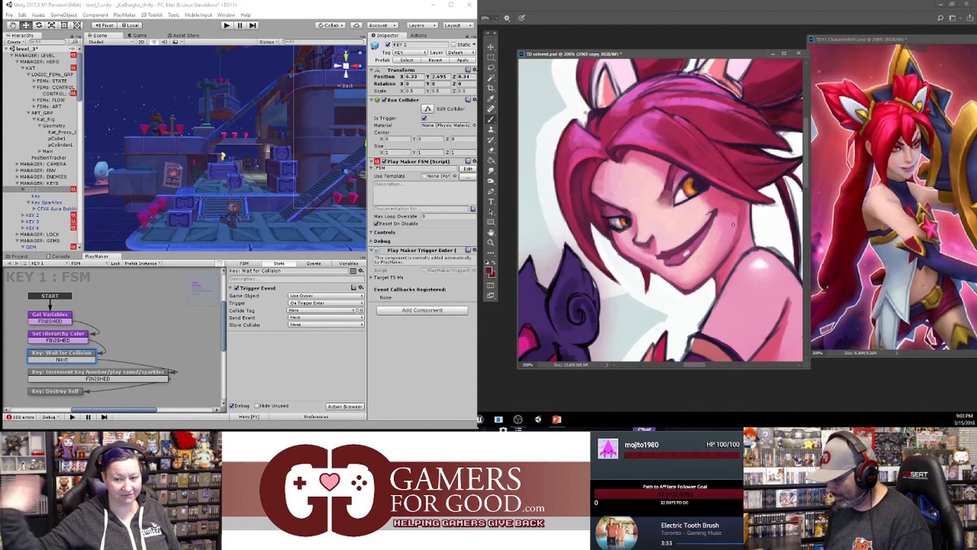
pyautogui.hotkey('ctrl', 'z')
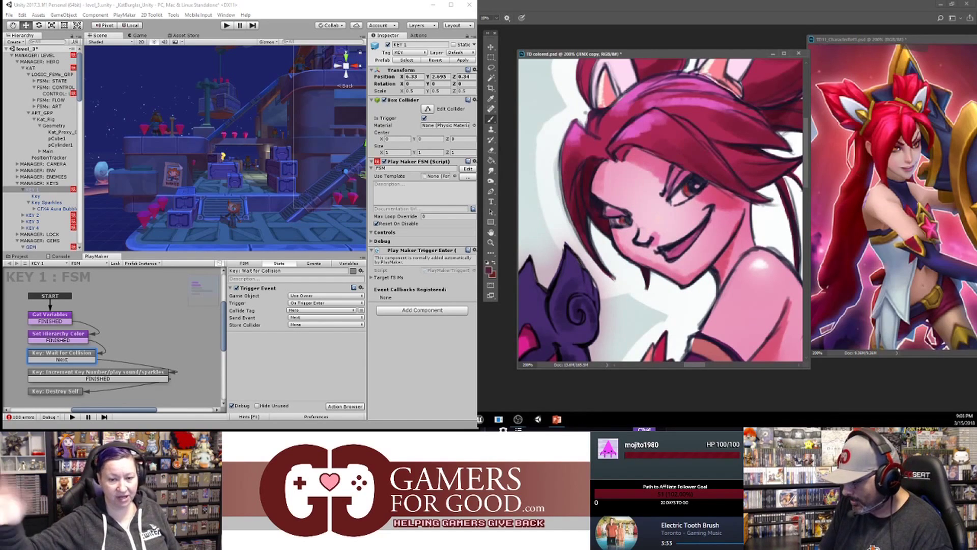
pyautogui.hotkey('ctrl', 'z')
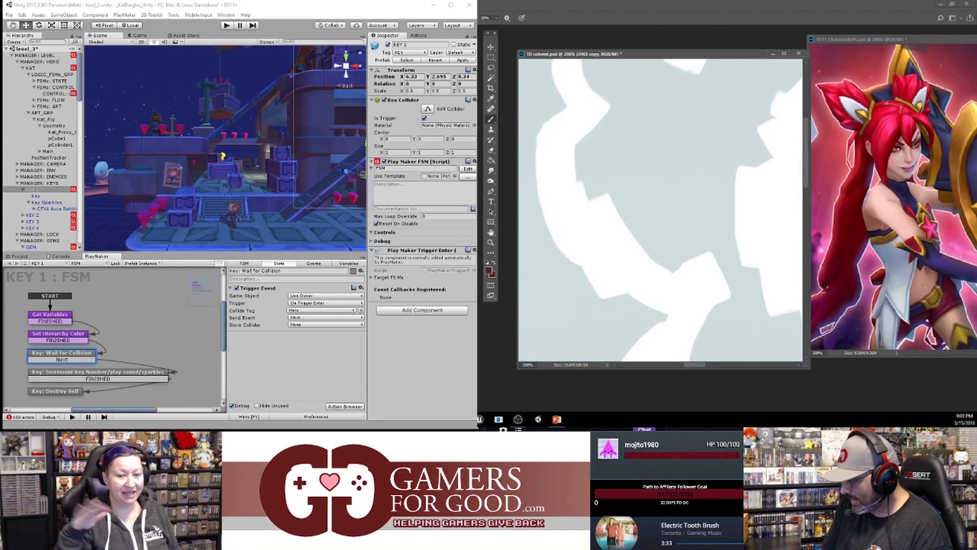